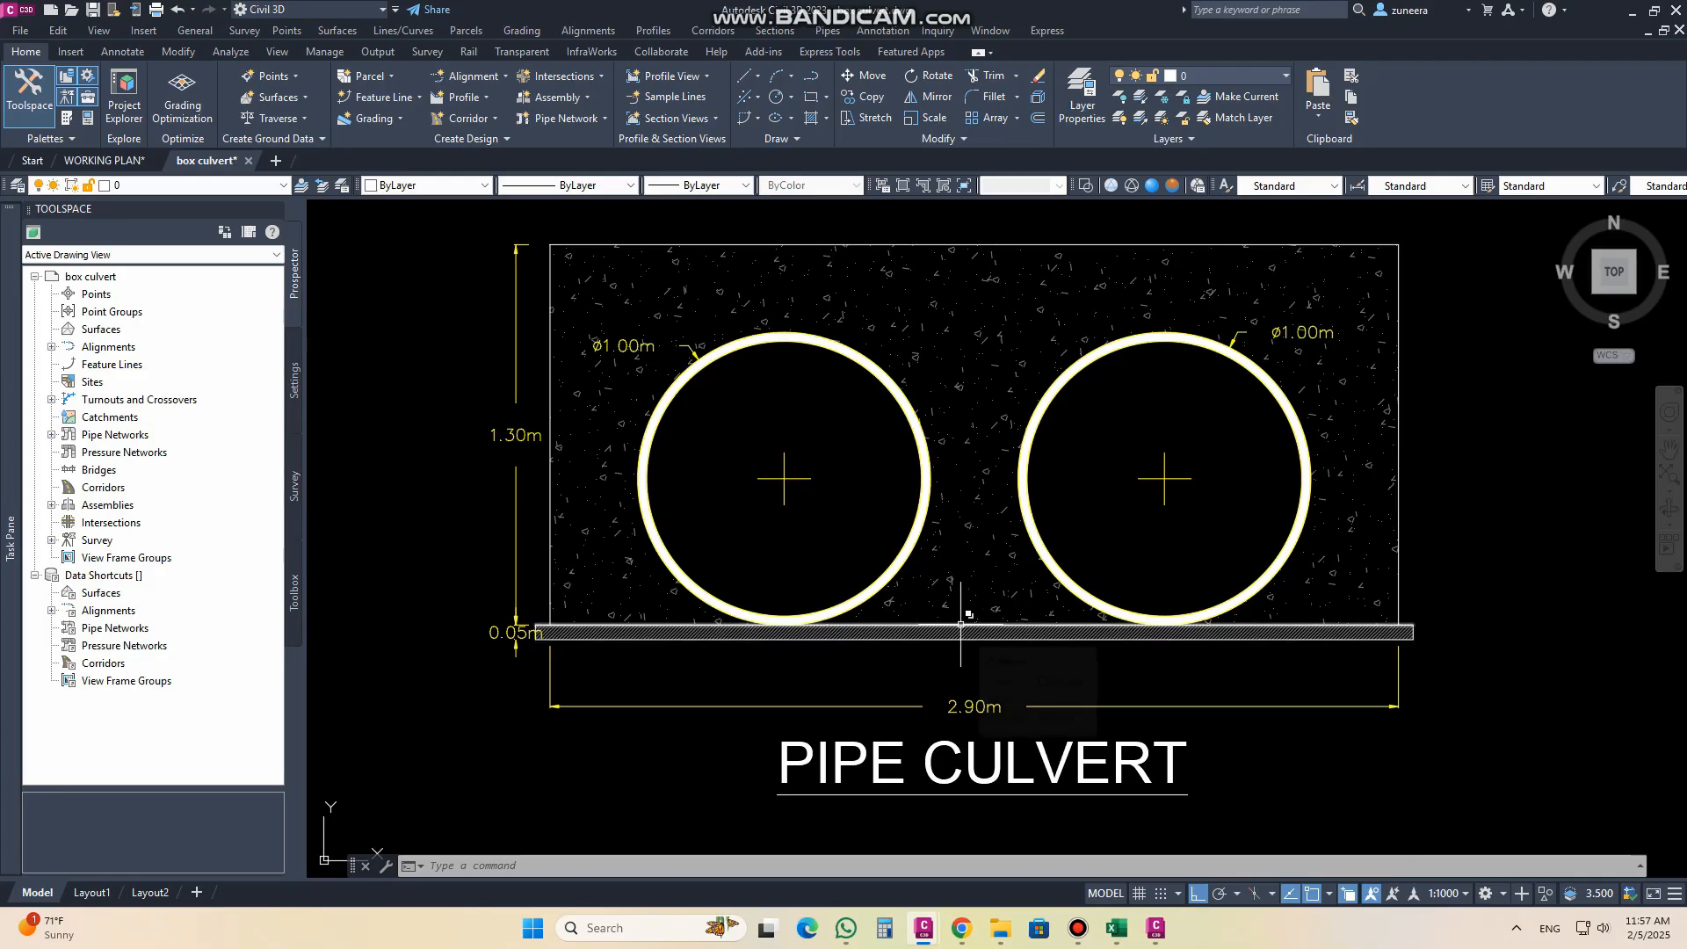
Step: Draw a vertical polyline midway between the two pipes, from the top of the base slab to just above the concrete block
type("pl")
key("Return")
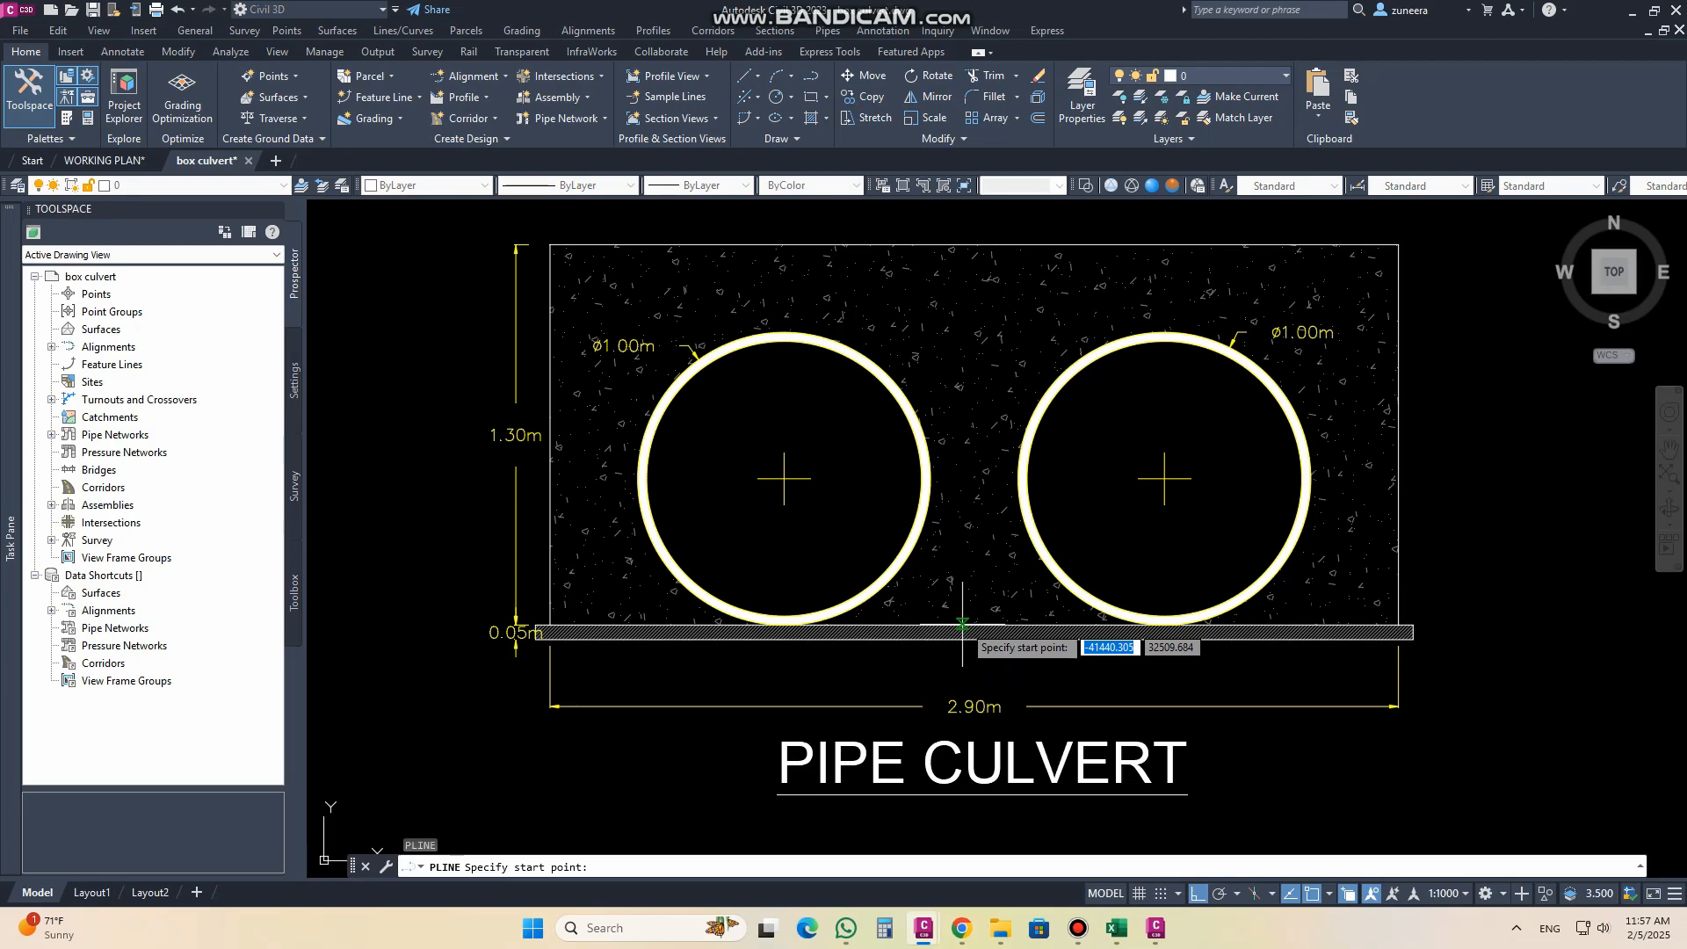
left_click(974, 625)
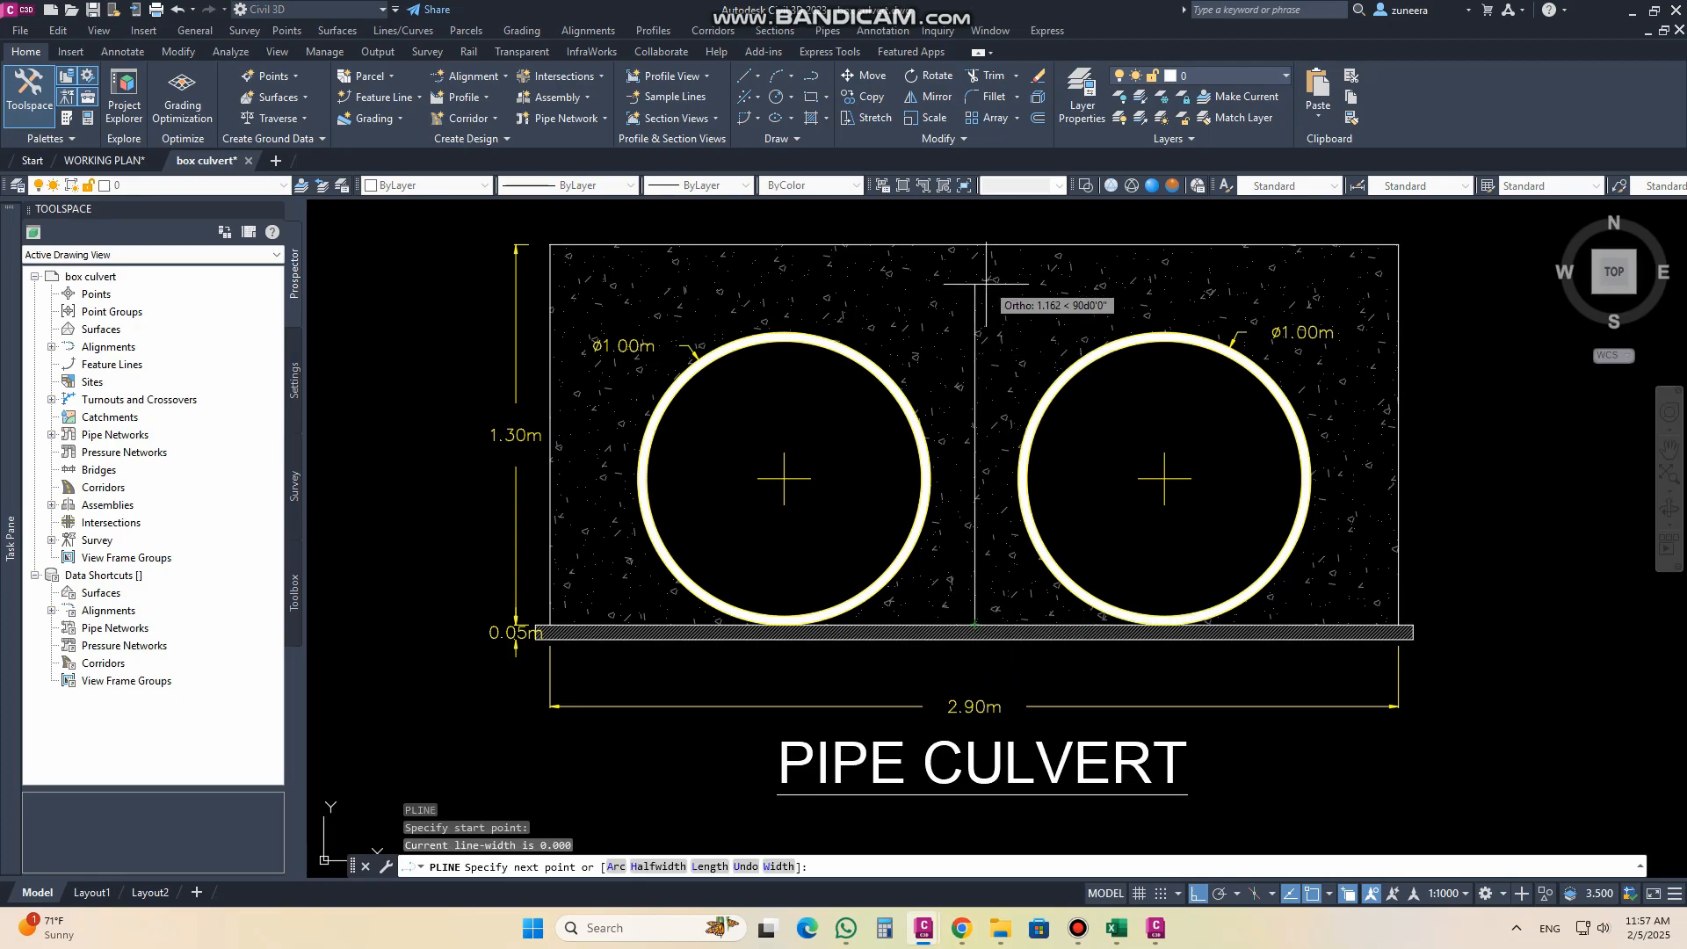
left_click(986, 246)
key("Escape")
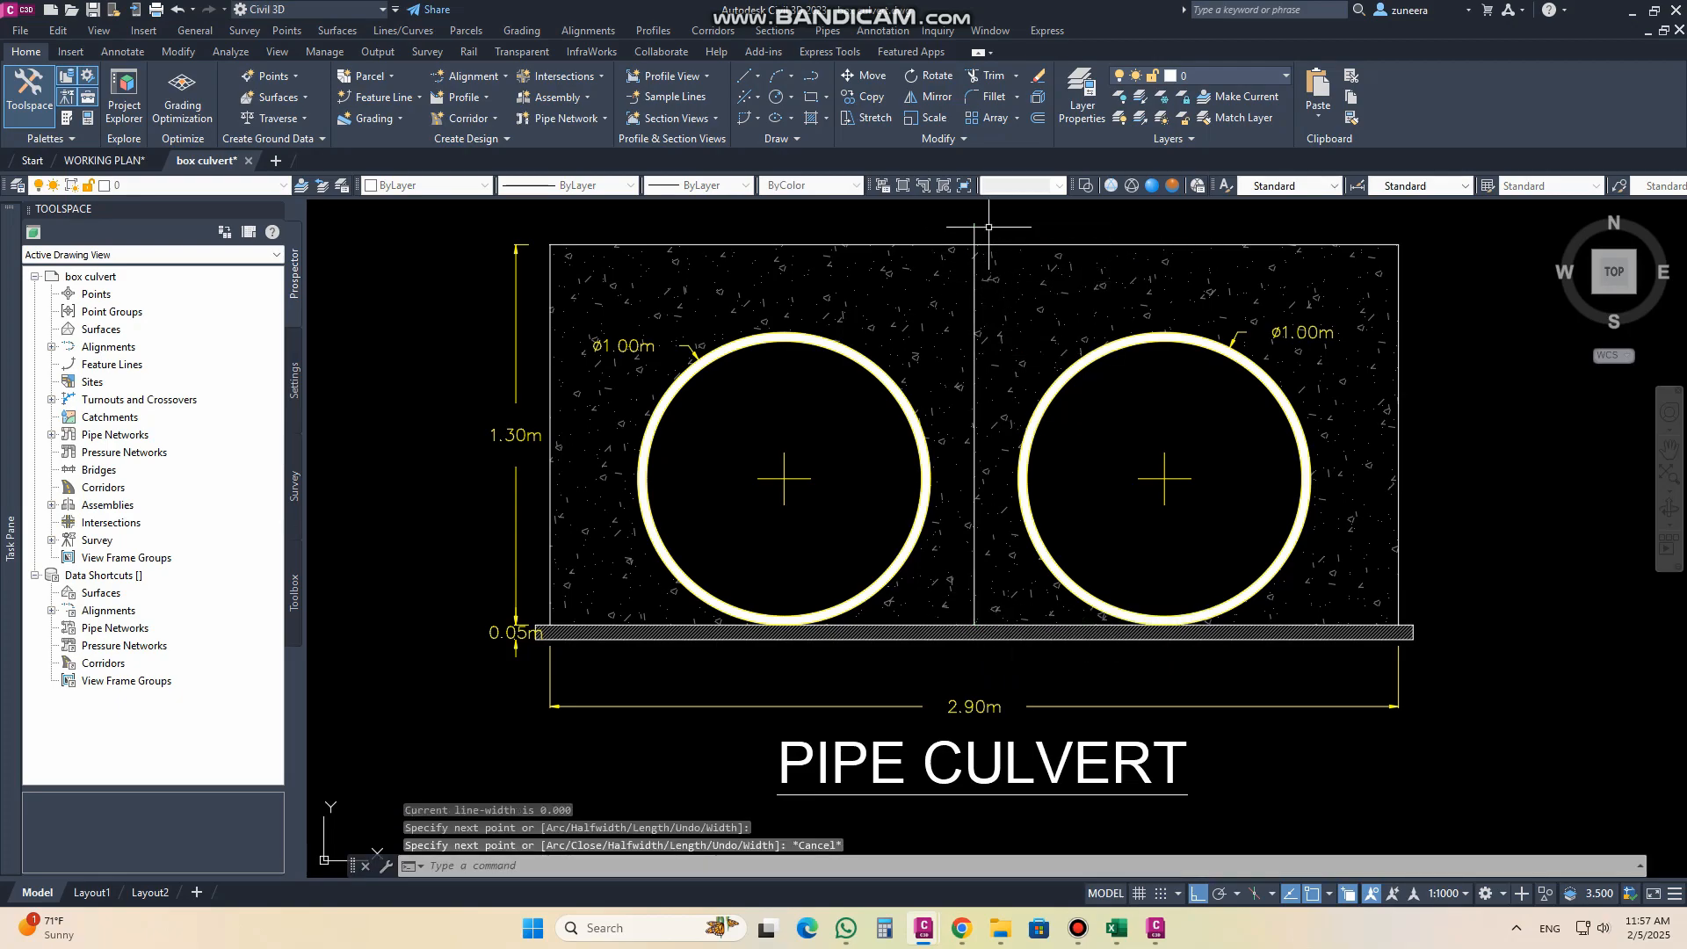
Step: Stretch the lower end of the vertical centreline straight down to below the base slab
left_click(974, 235)
left_click(975, 625)
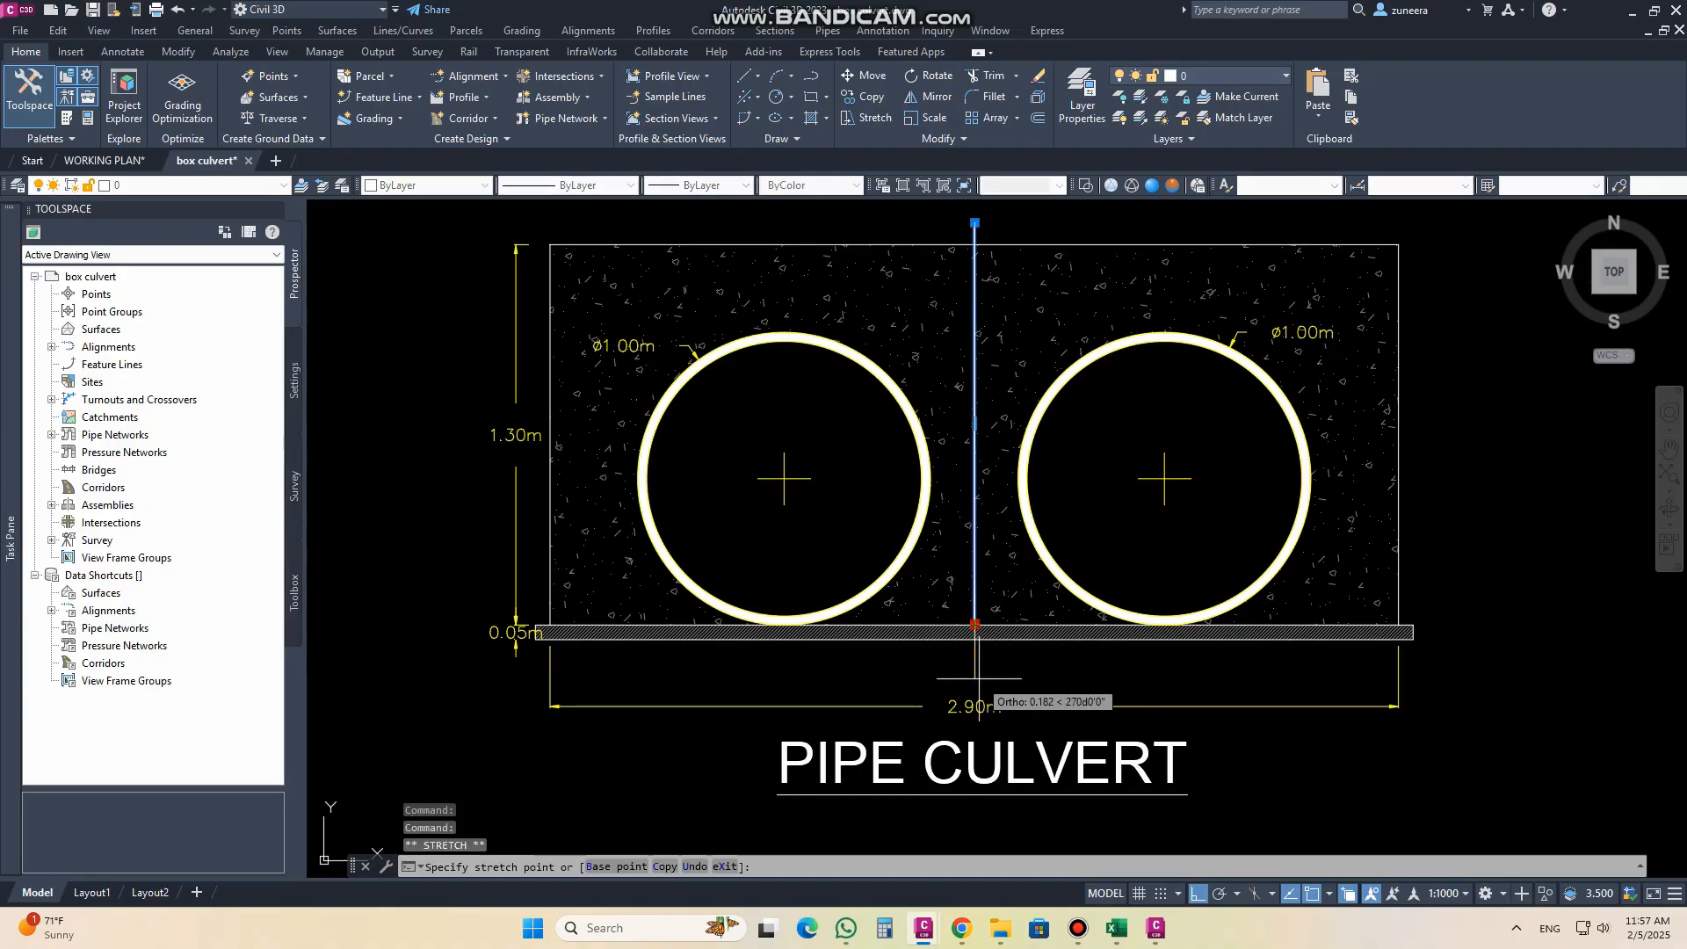
key("Escape")
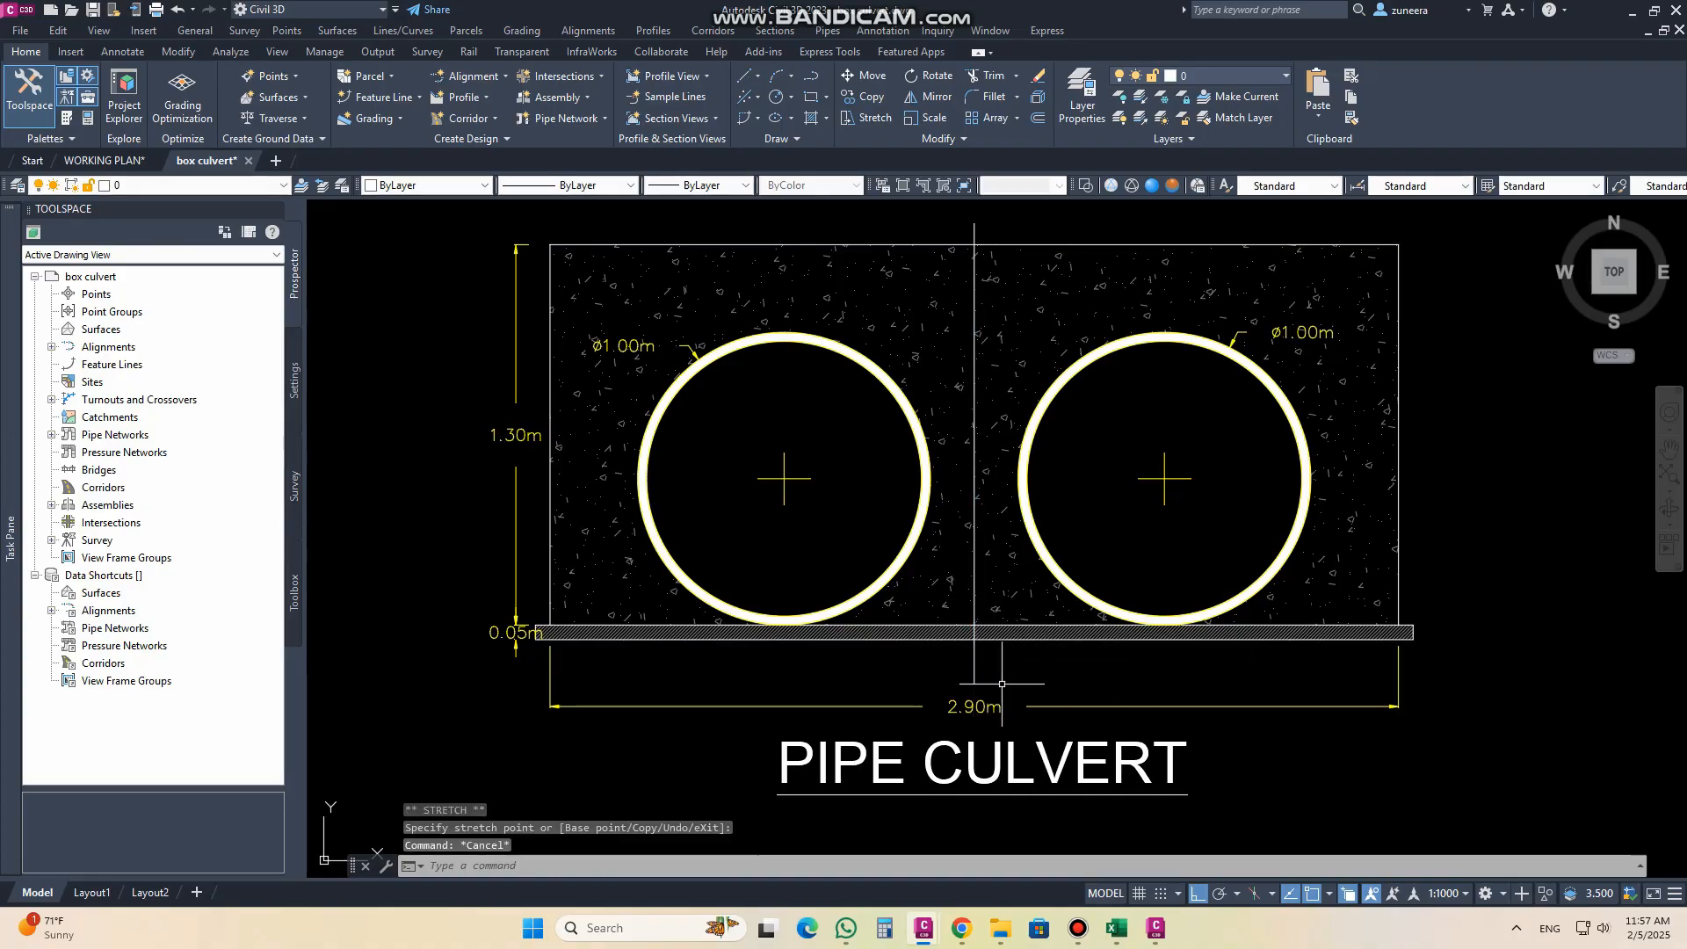
Step: Draw a small circle centred where the centreline meets the top of the base slab
key("Return")
scroll(966, 633, "up", 4)
left_click(966, 615)
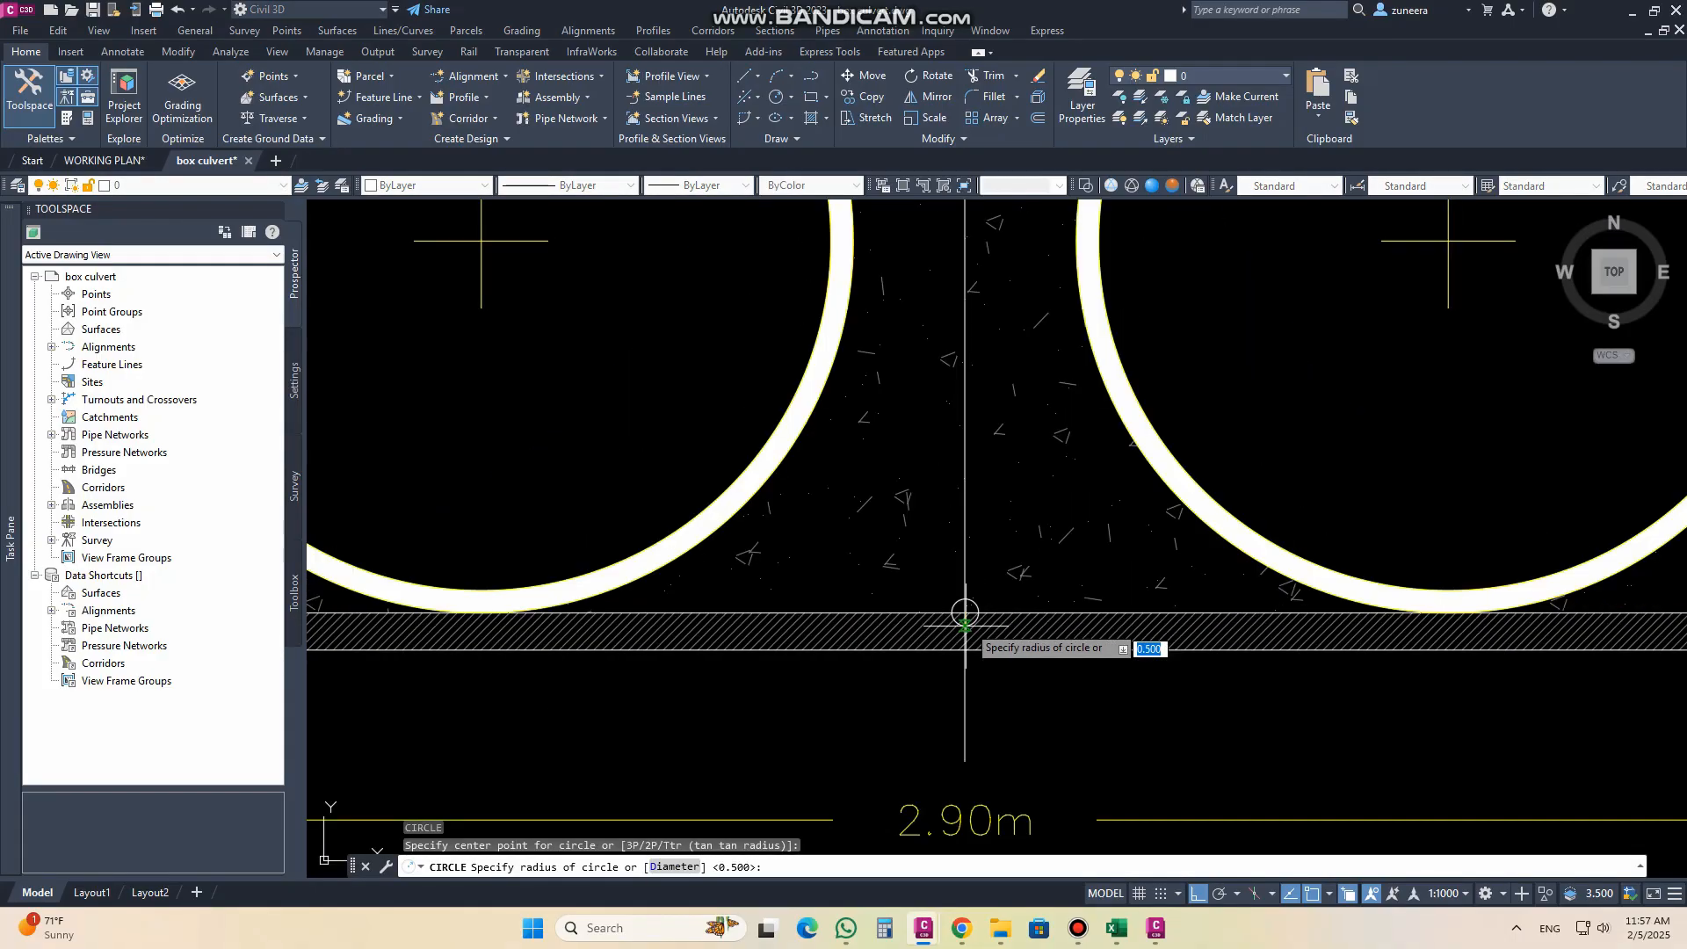
key("Escape")
scroll(964, 611, "down", 3)
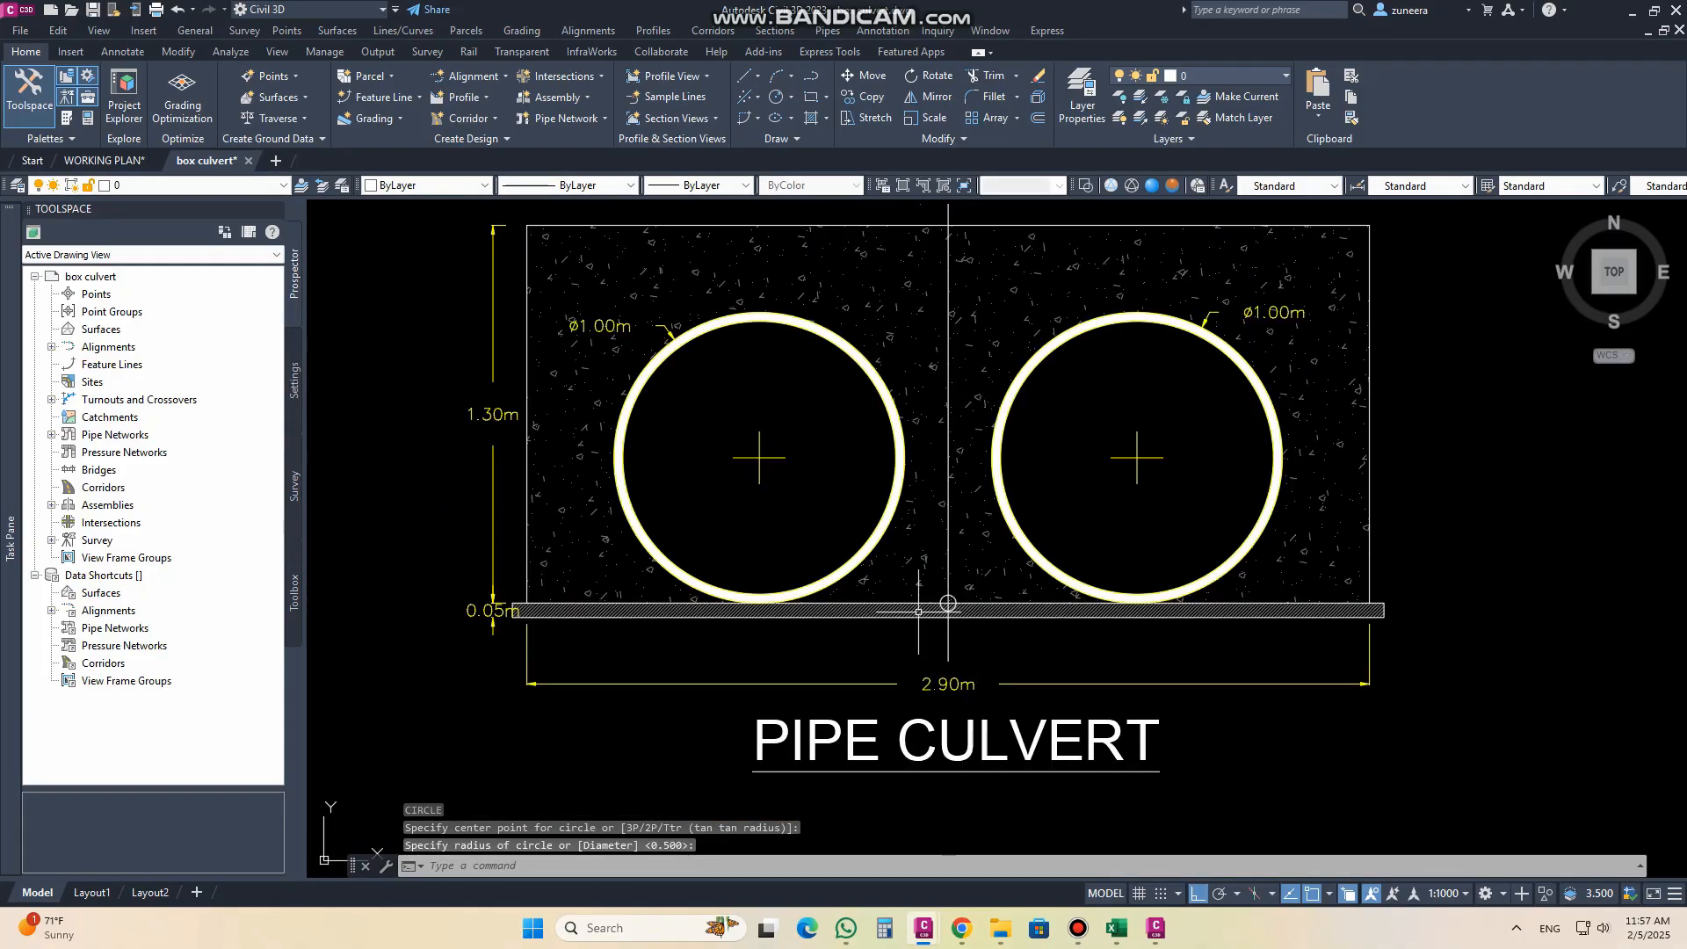
mouse_move(959, 634)
middle_mouse_down()
mouse_move(955, 690)
mouse_move(975, 646)
middle_mouse_up()
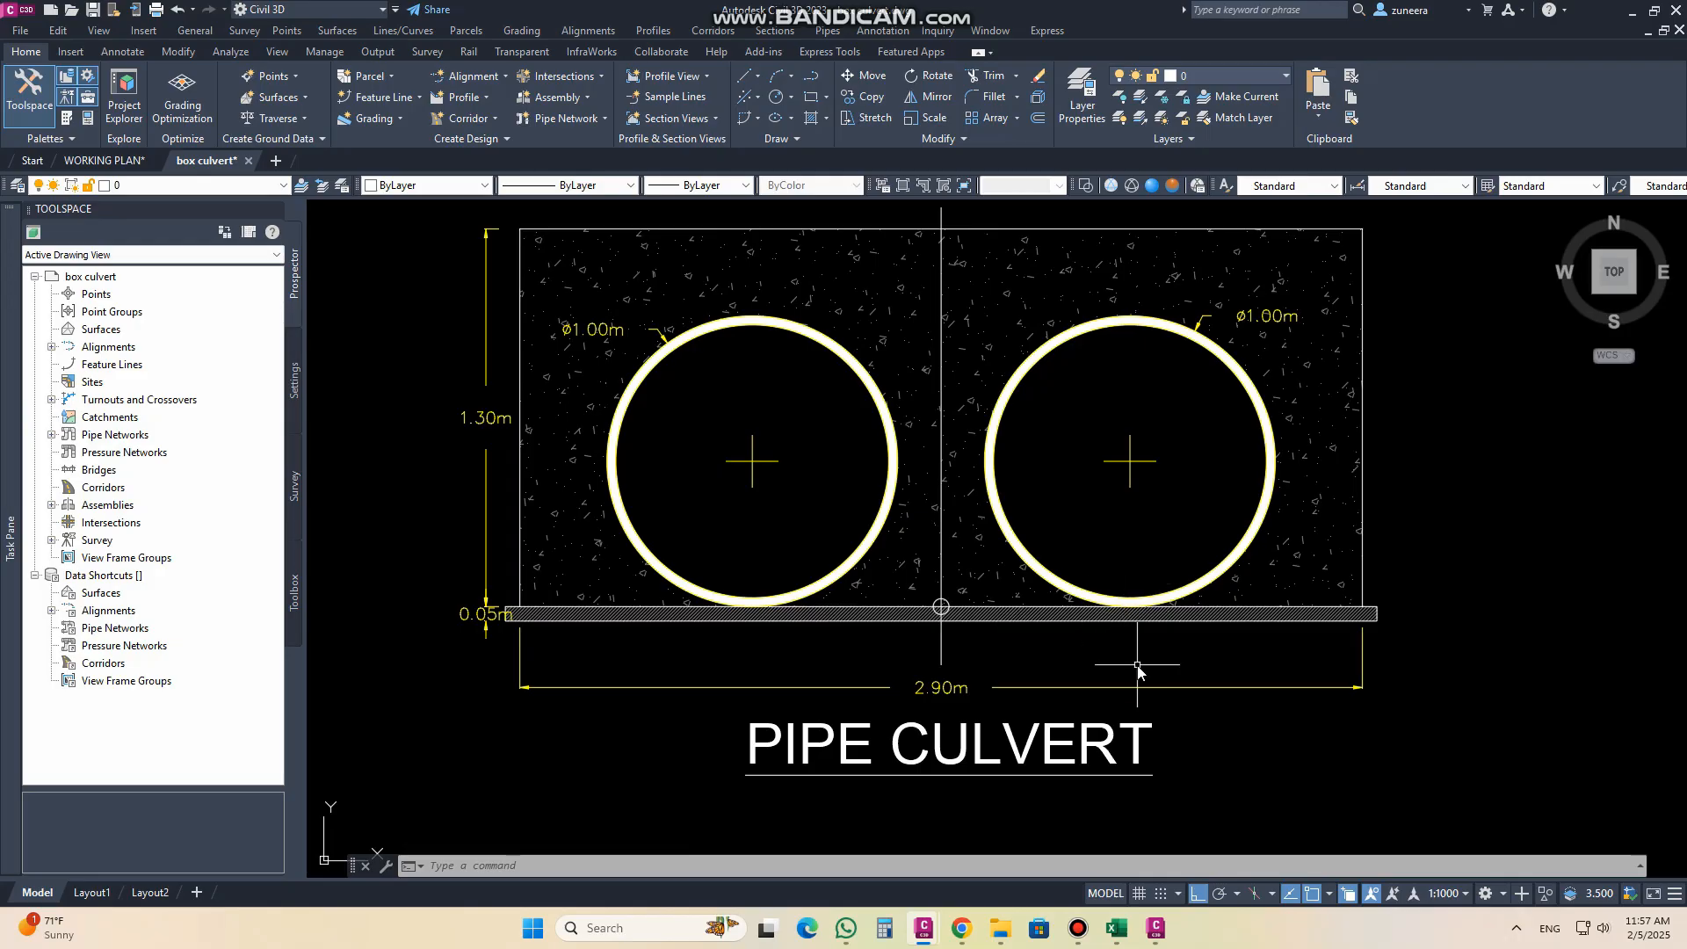
key("Escape")
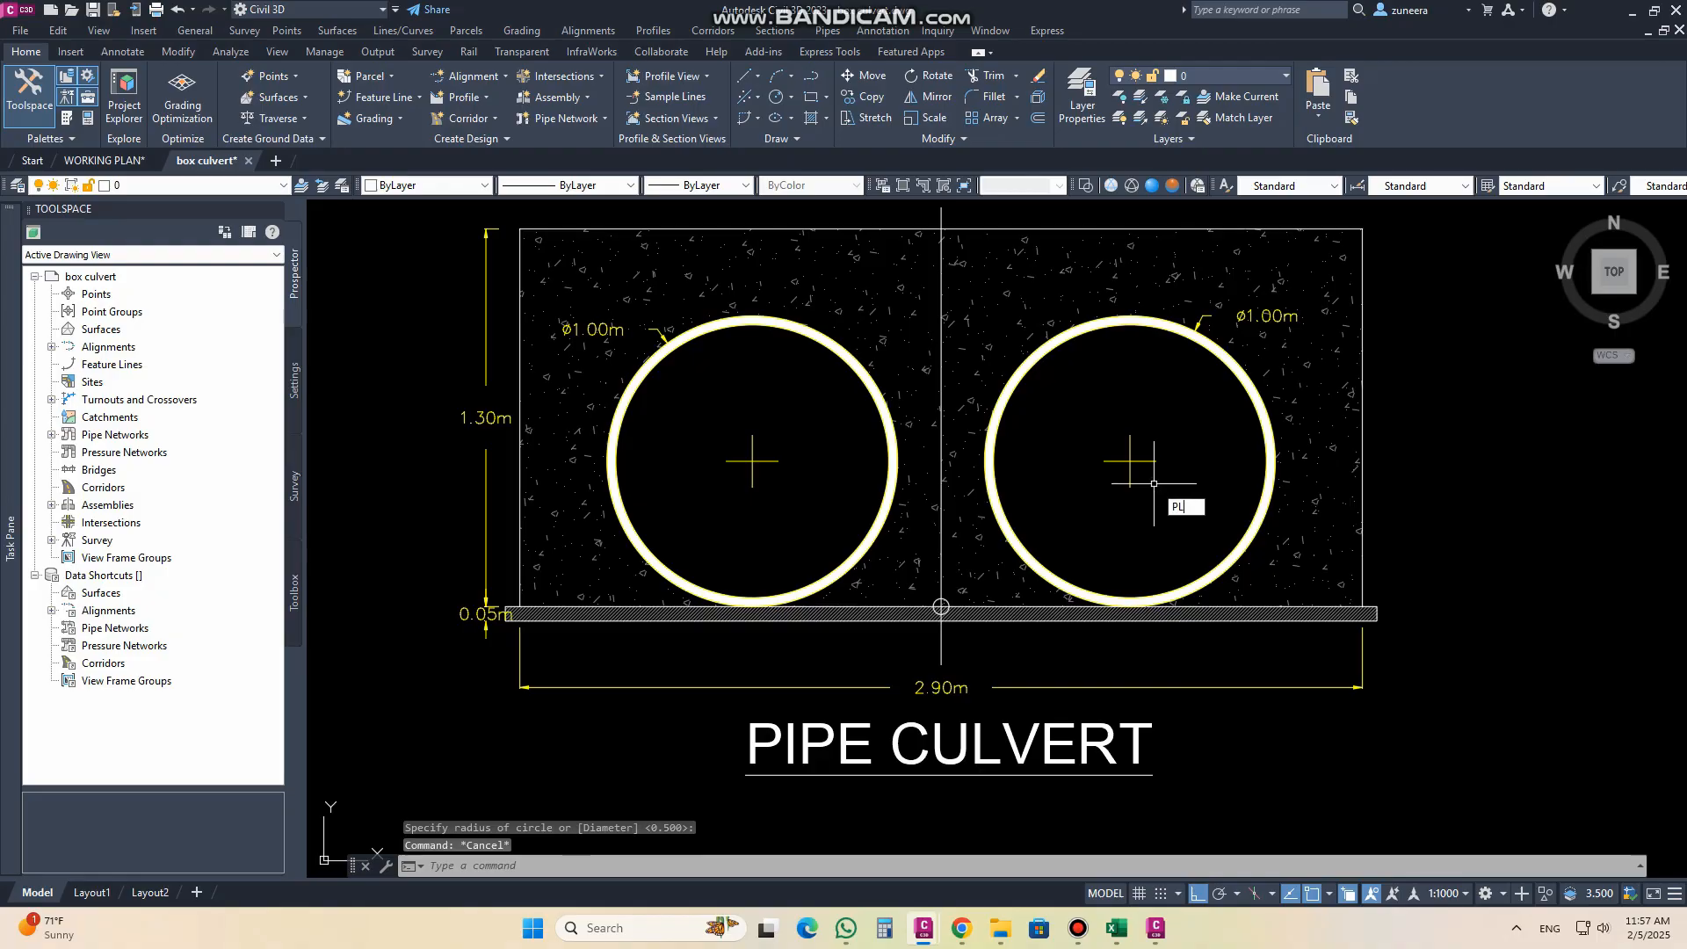
Step: Draw vertical polylines from the centres of the right and left pipes straight down to below the base slab
type("PL")
key("Return")
left_click(1154, 484)
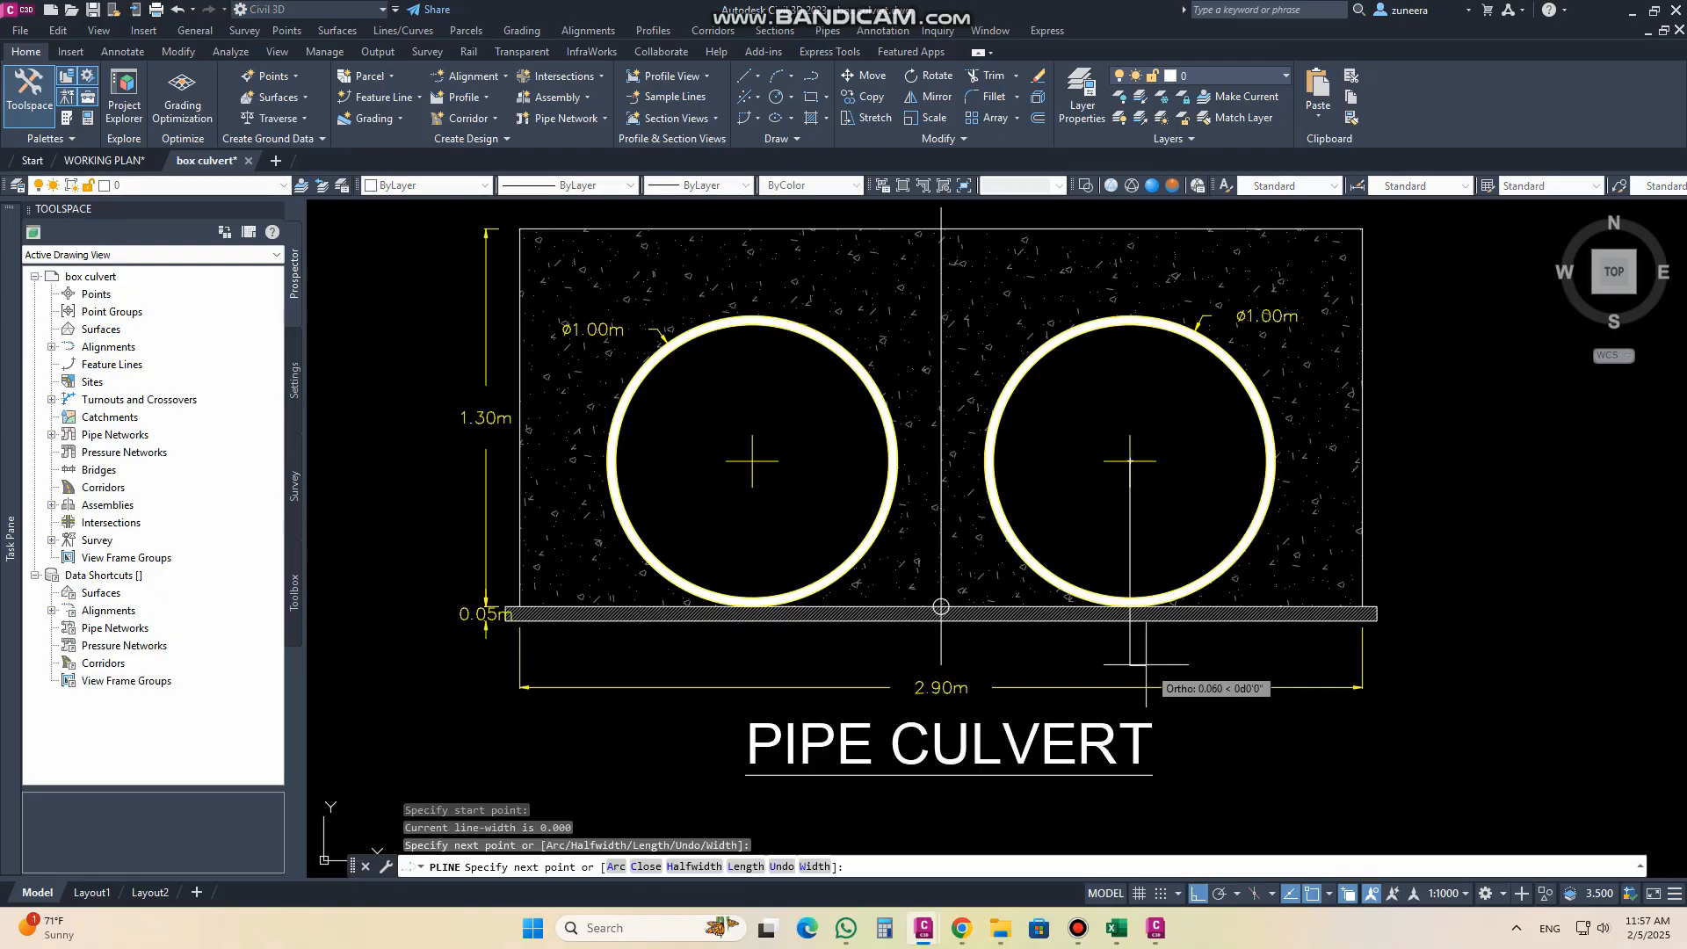
key("Return")
key("Return")
left_click(752, 460)
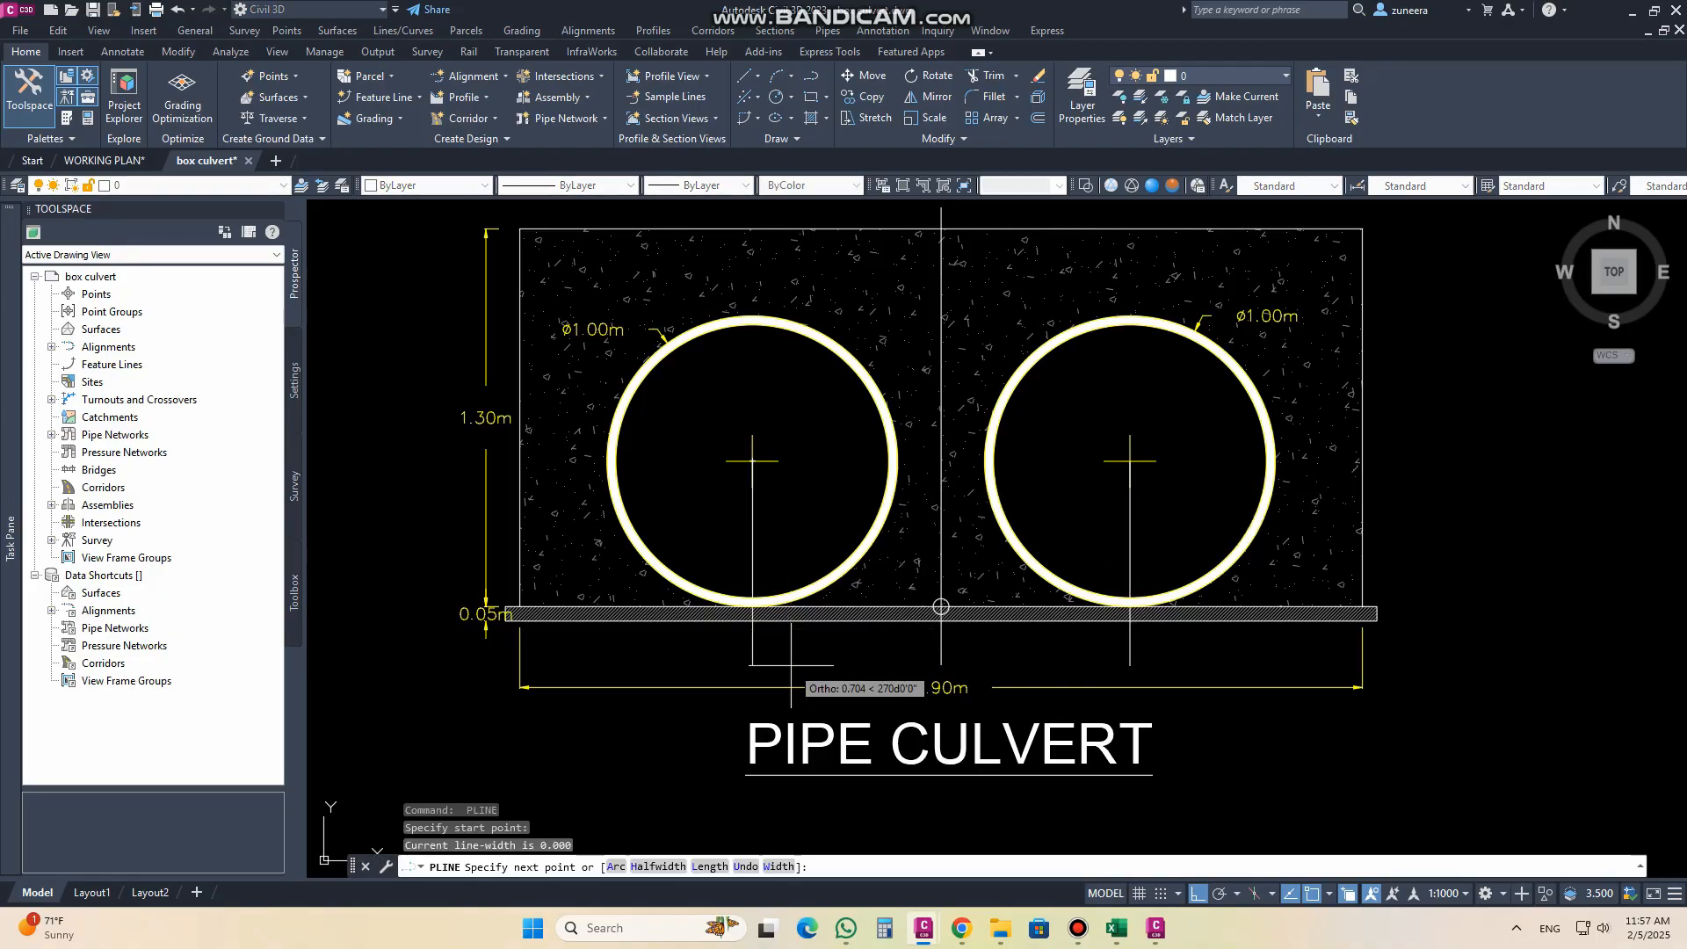
key("Escape")
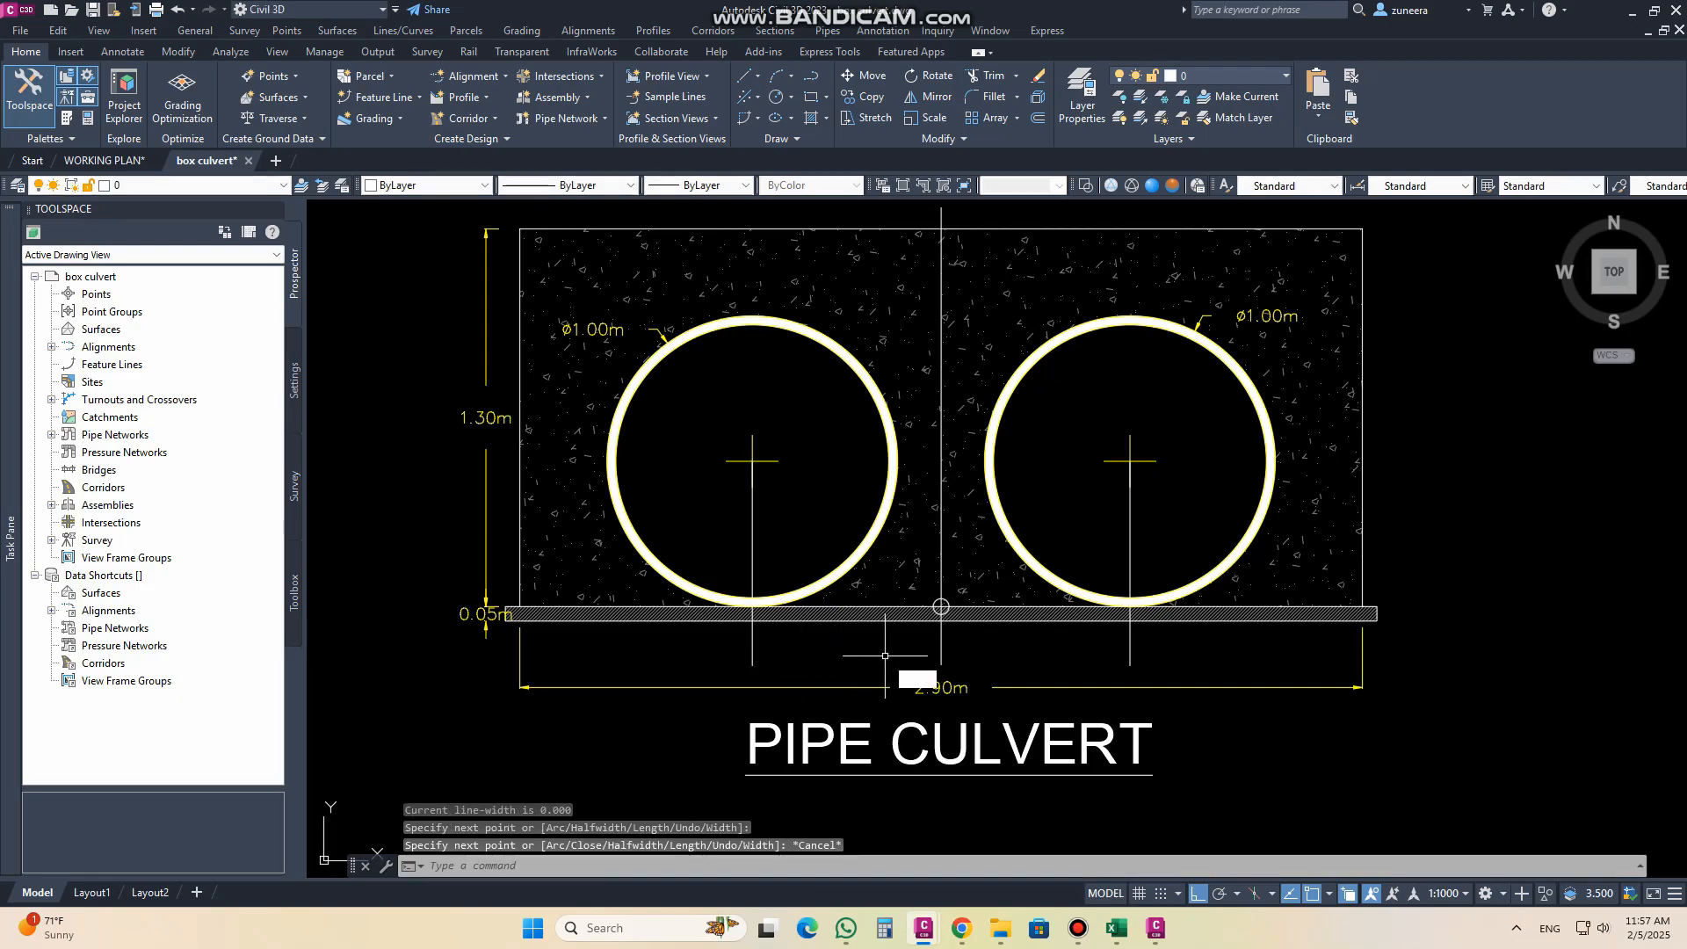
Step: Add an aligned dimension from the concrete block's lower-left corner to the centreline, placed below the slab
type("DAL")
key("Return")
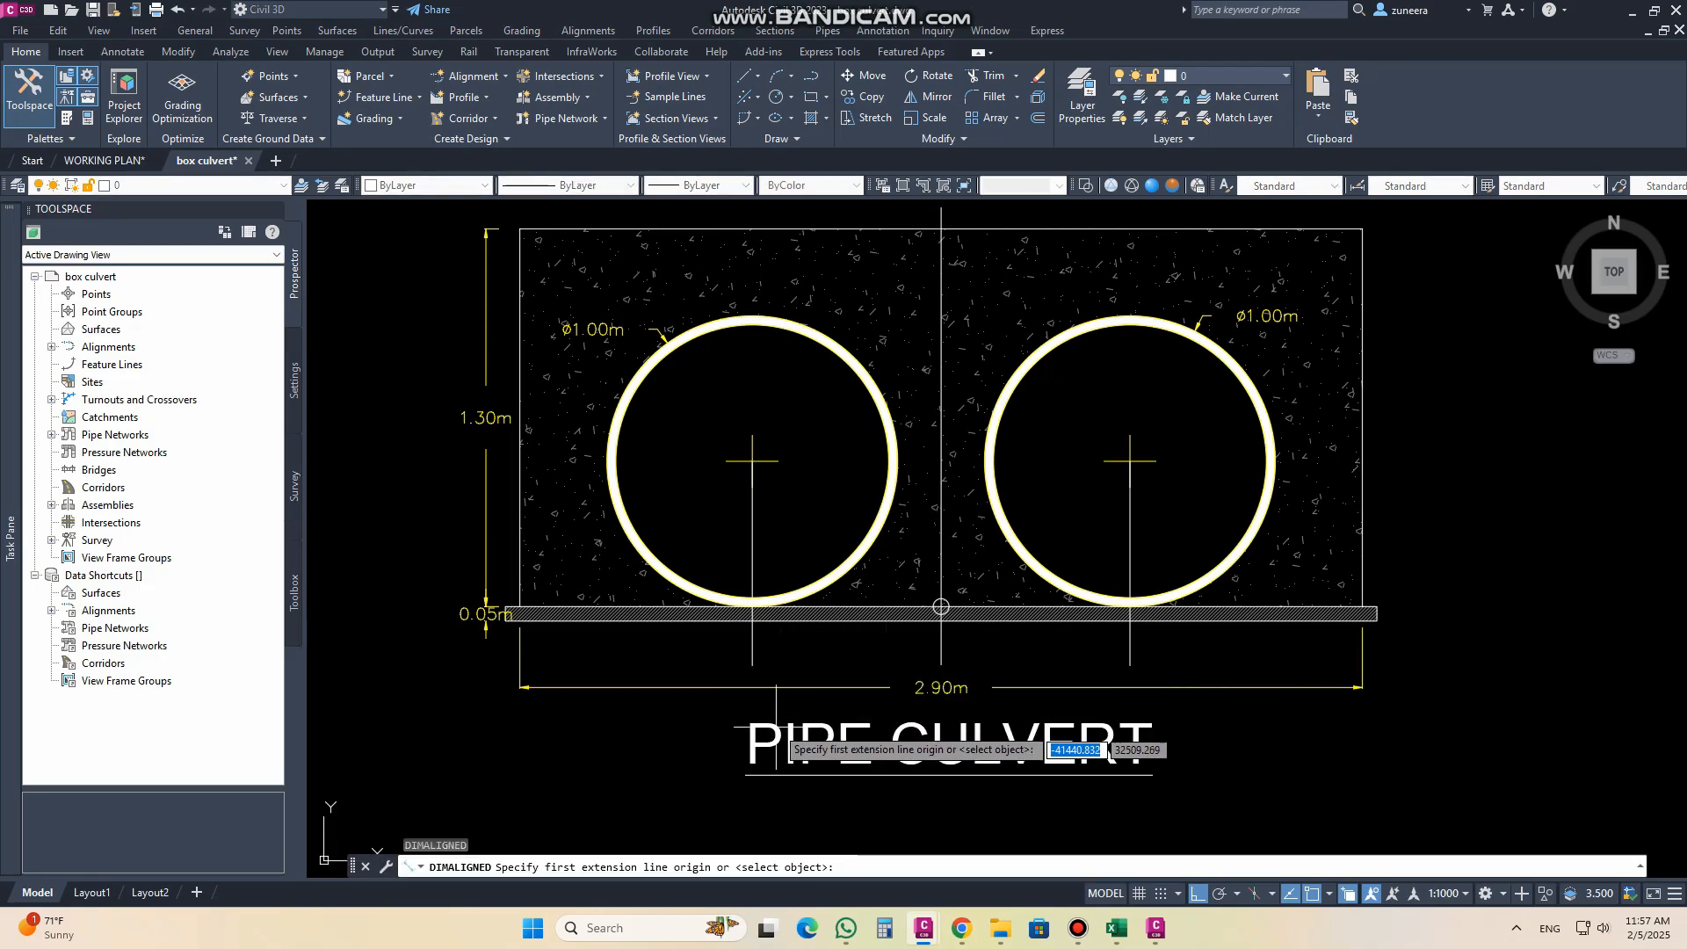
left_click(519, 606)
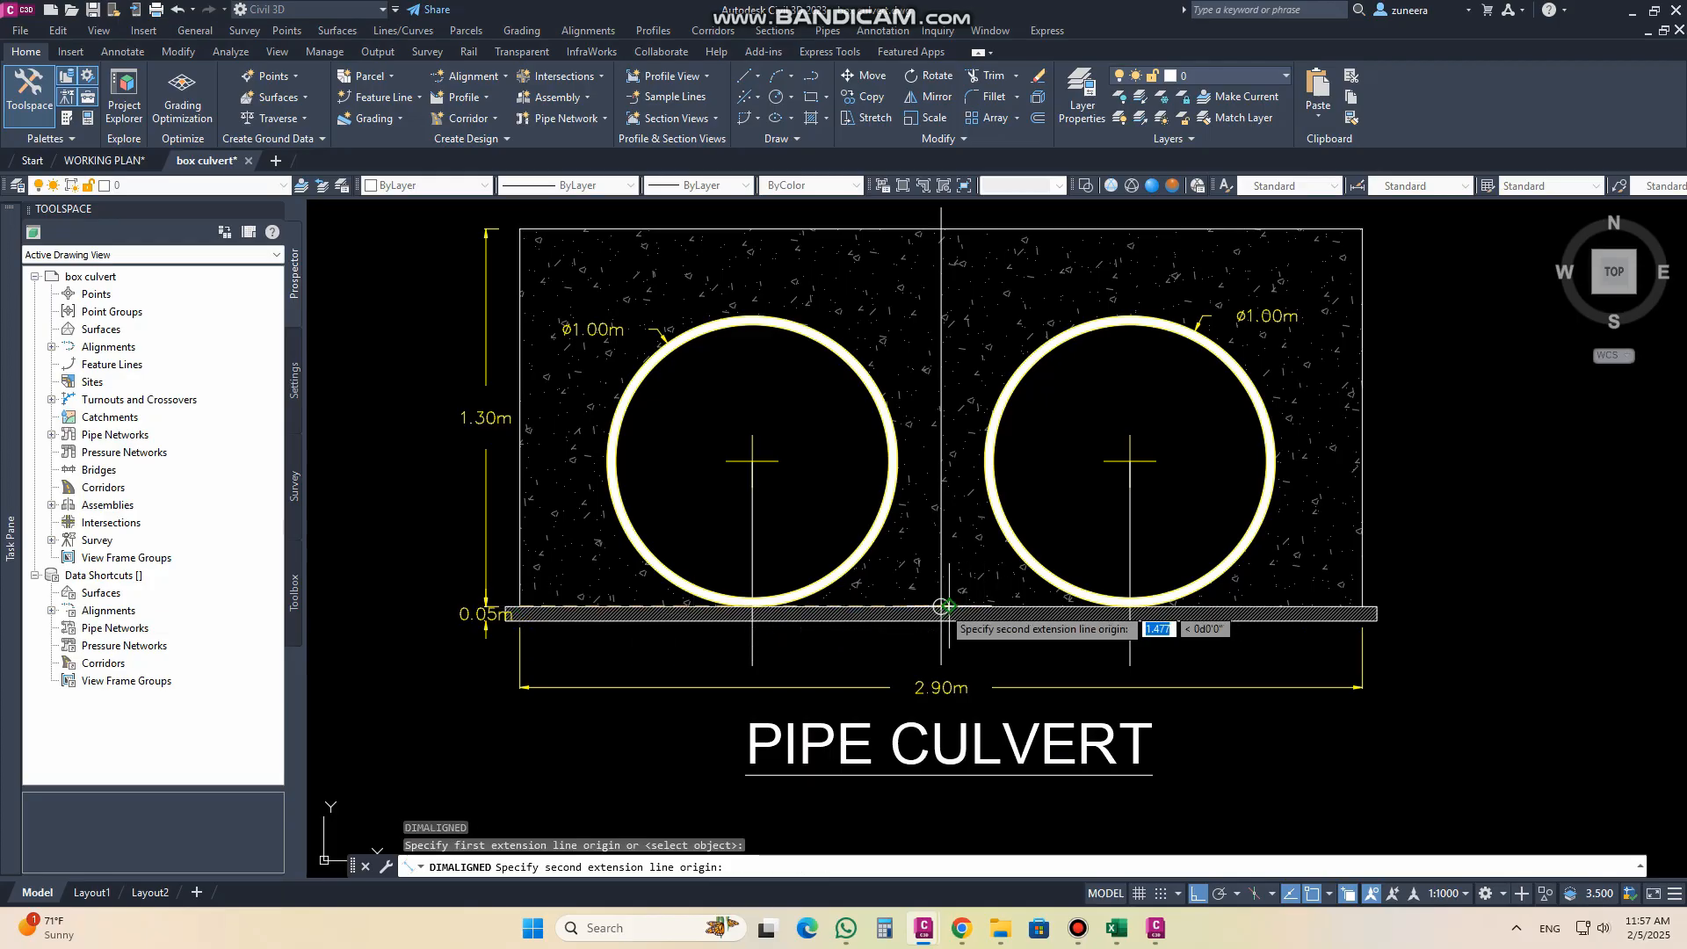
left_click(941, 606)
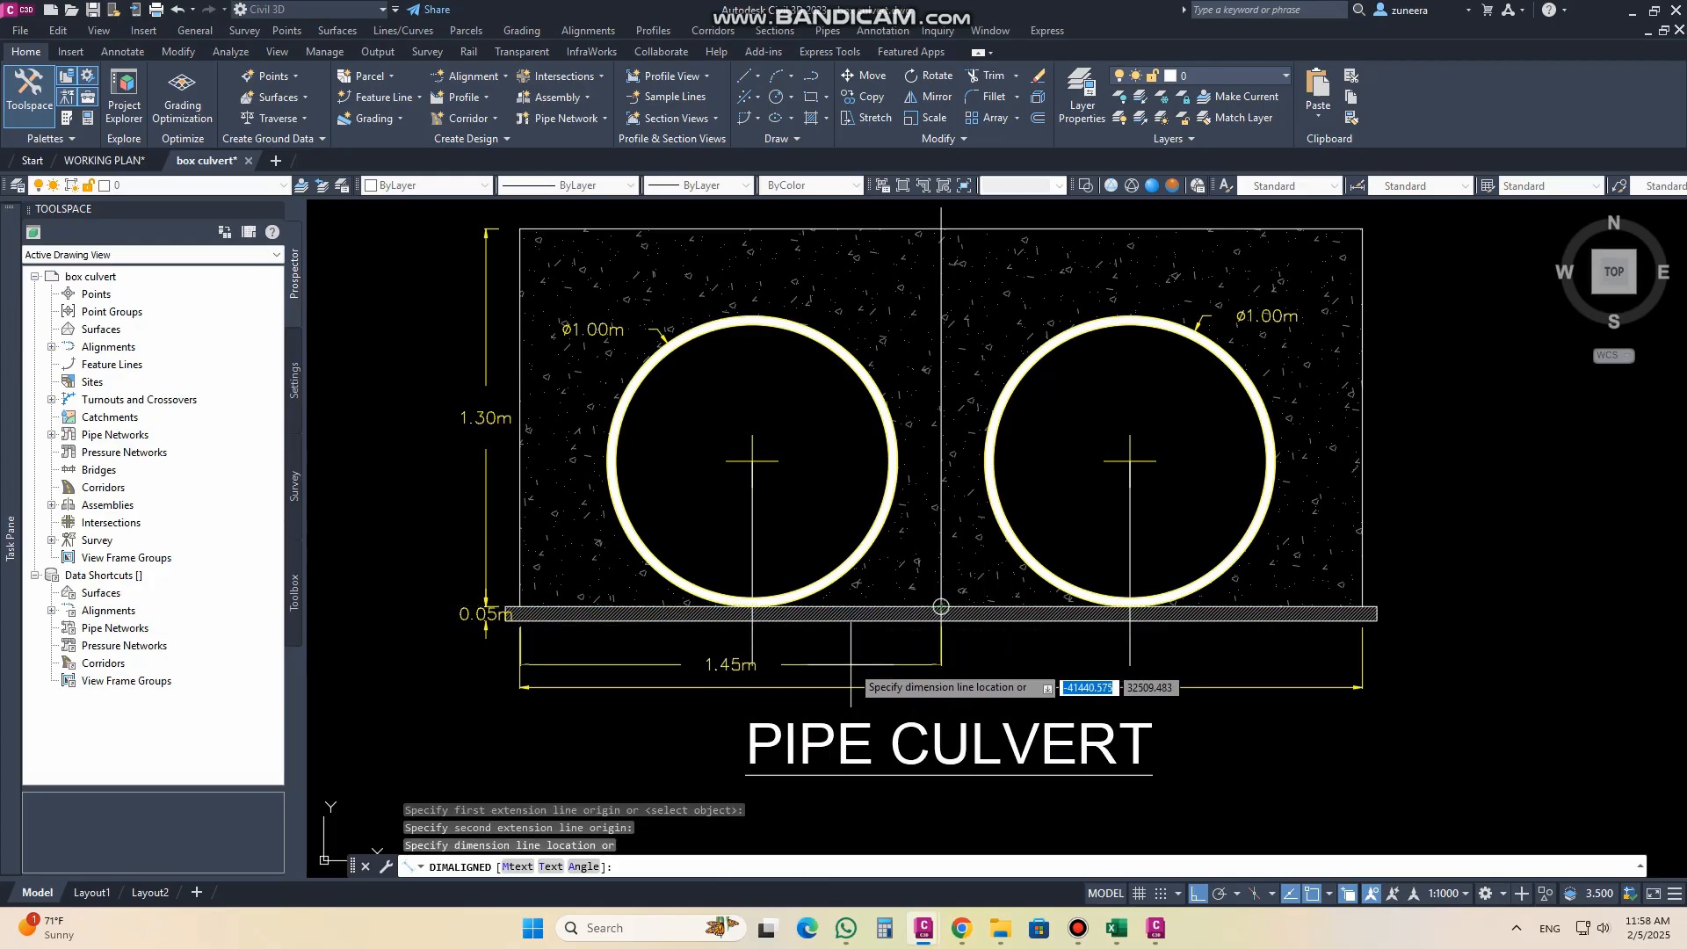
left_click(849, 652)
key("Escape")
middle_click_drag(951, 686, 1000, 694)
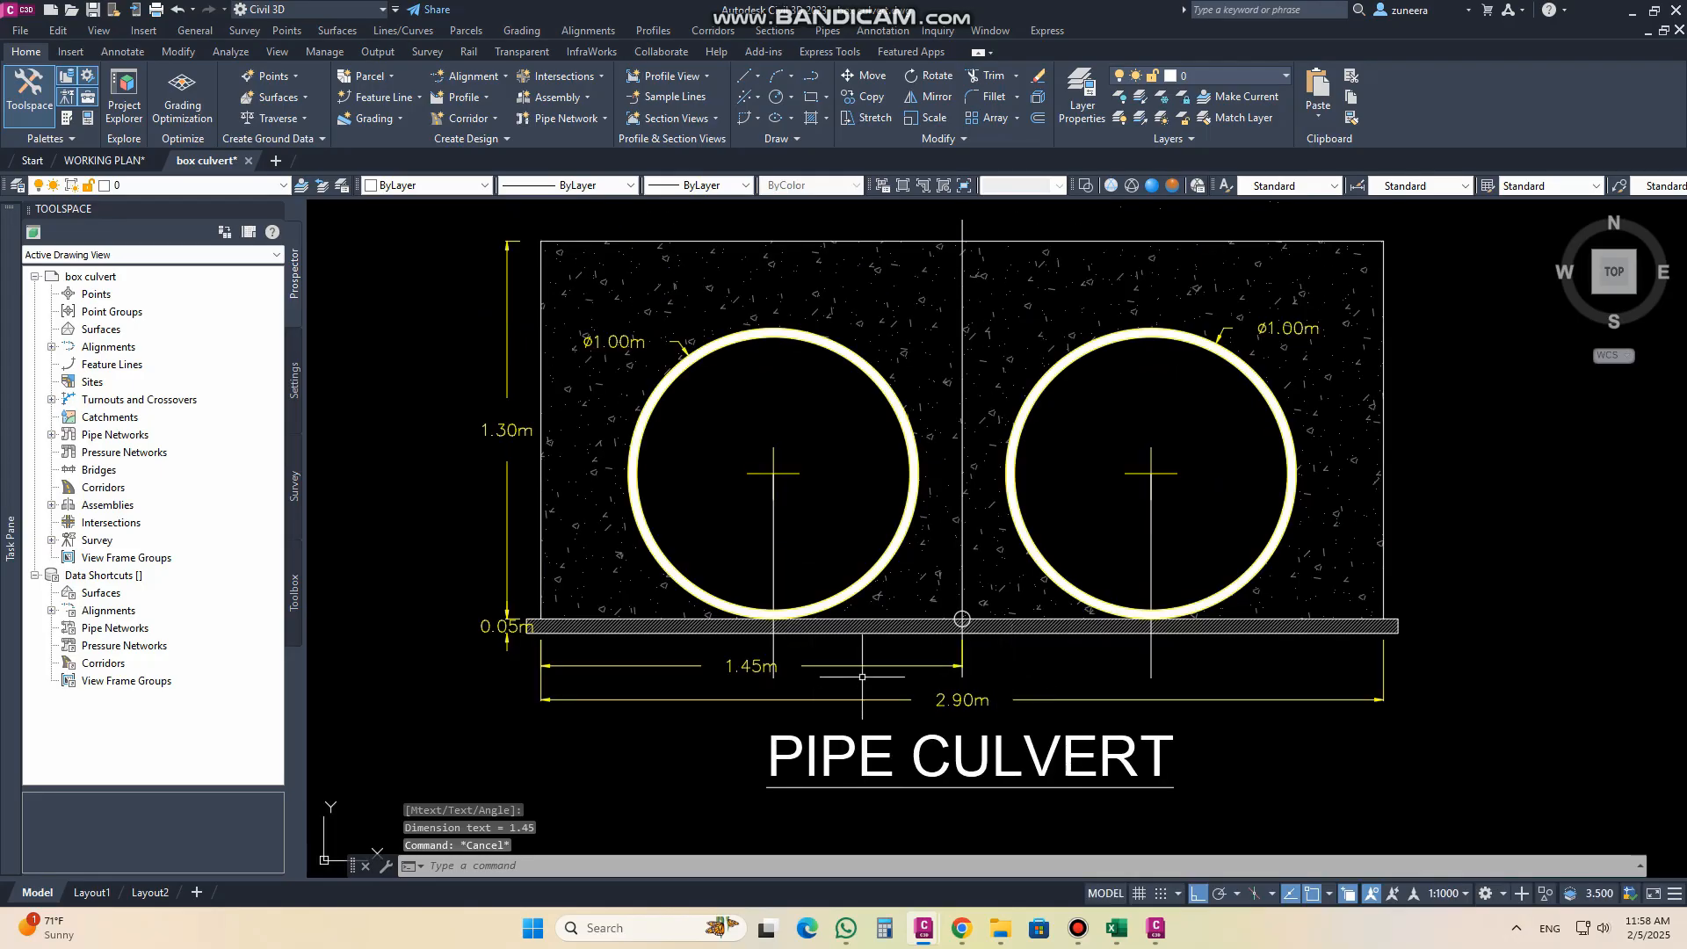
key("Escape")
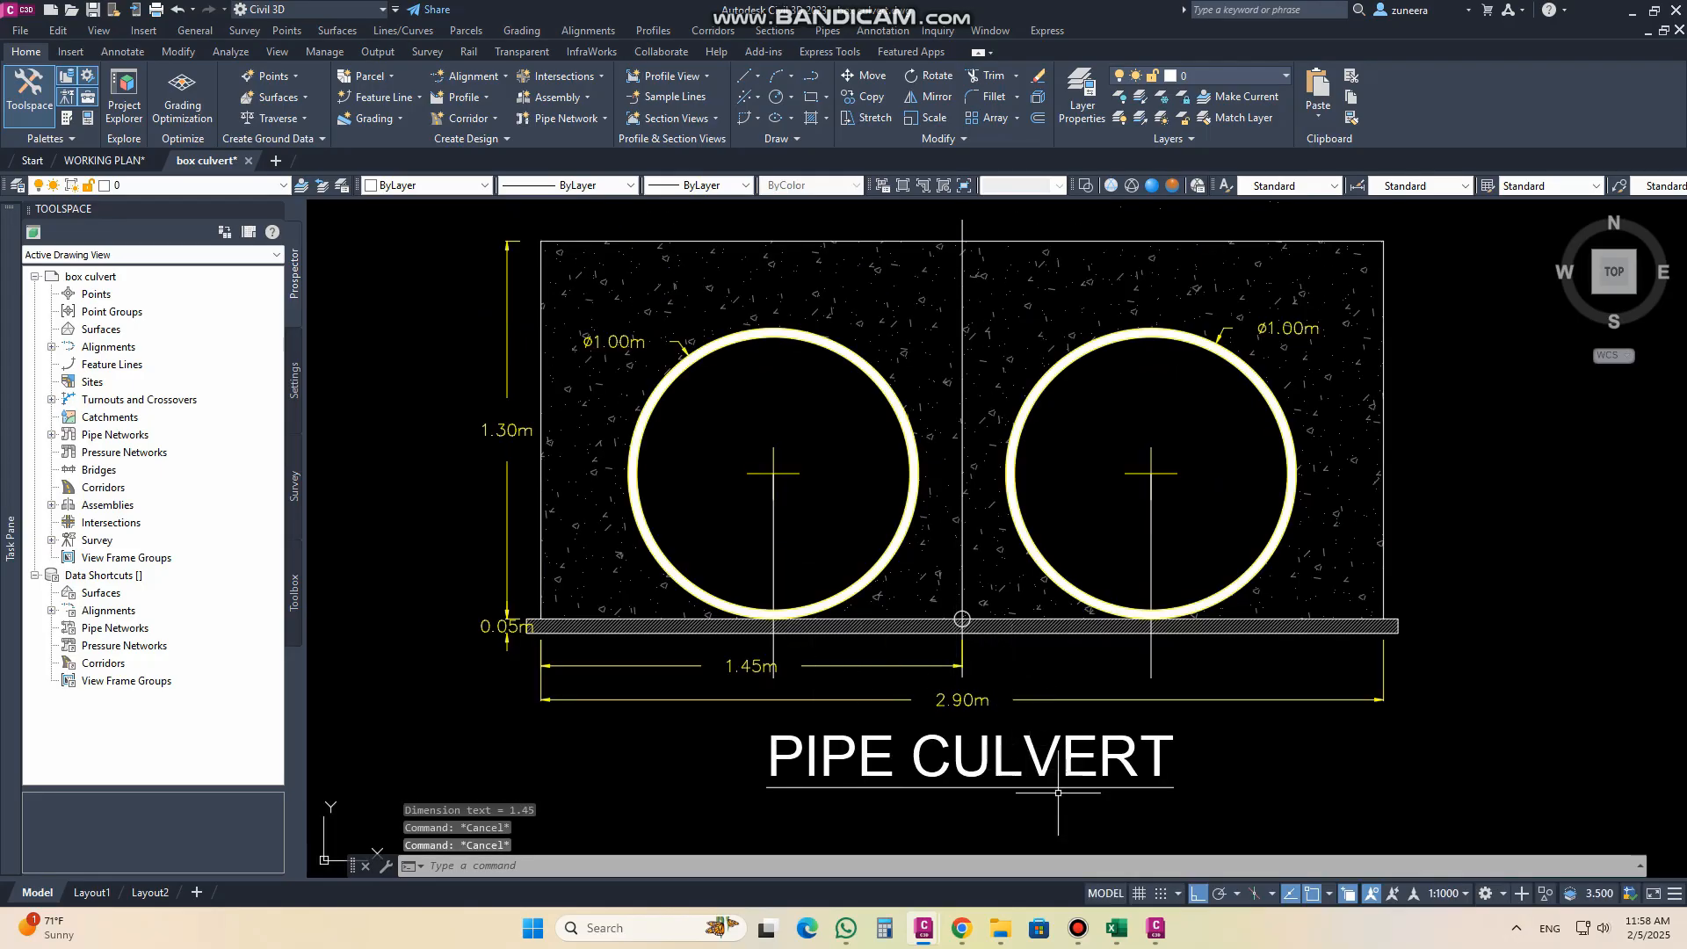
Step: Move the PIPE CULVERT title straight down to make room for more dimensions
type("m")
key("Return")
left_click(1061, 804)
left_click(1035, 745)
middle_click_drag(1037, 743, 1016, 641)
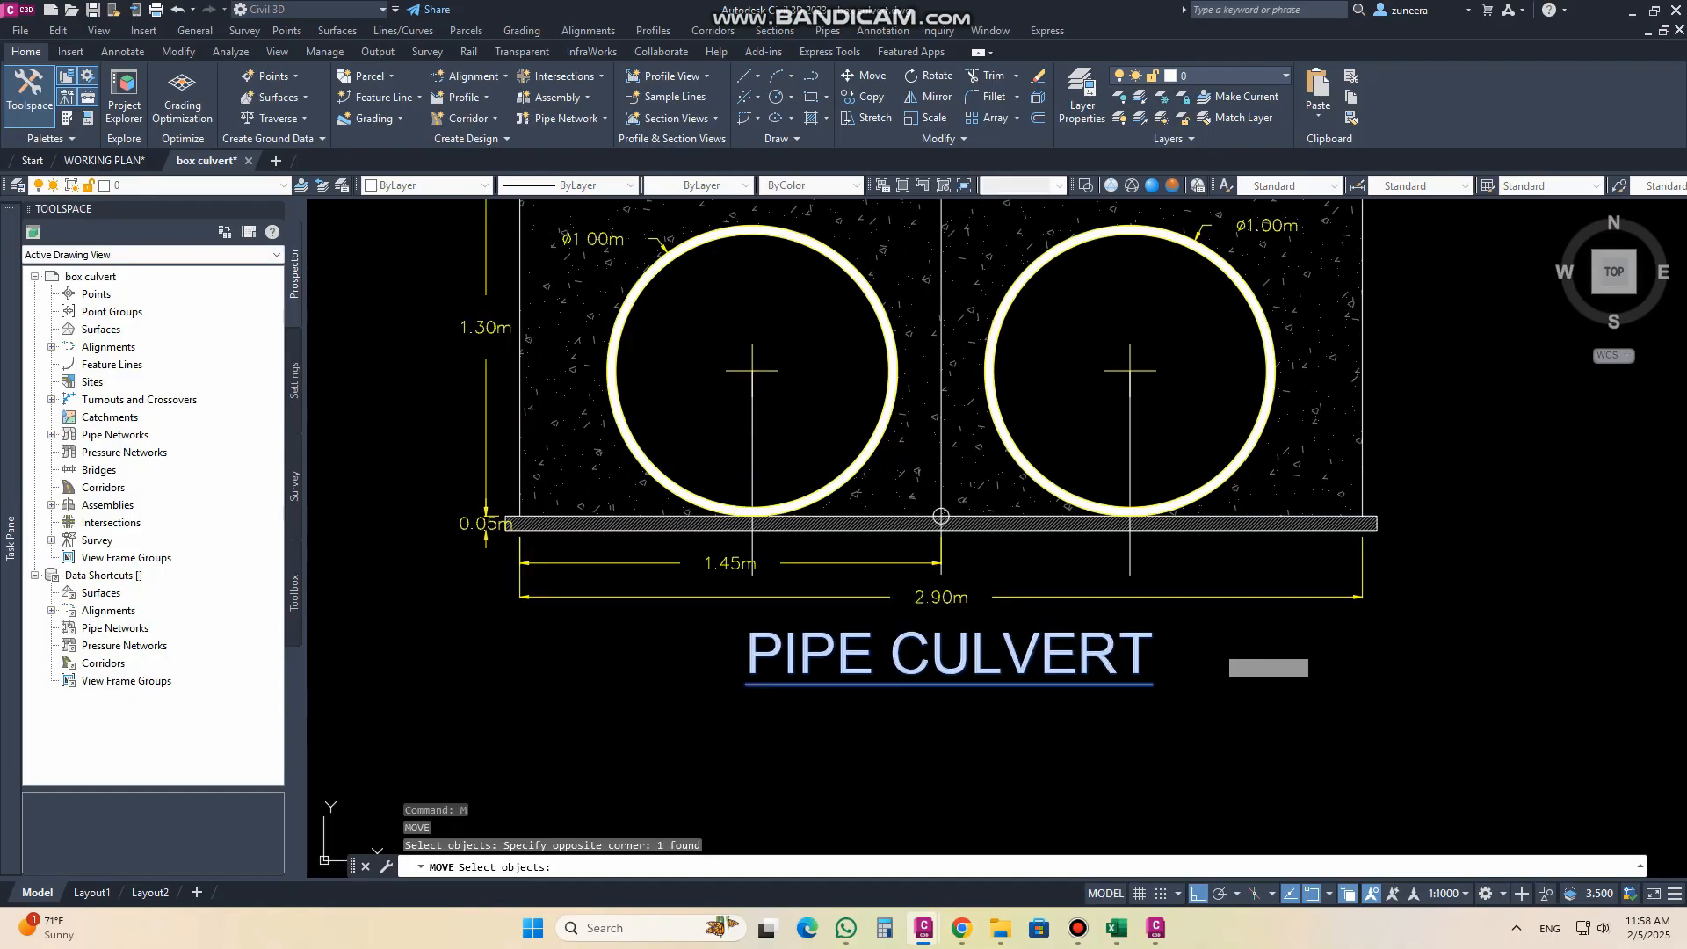
key("Return")
left_click(1219, 643)
left_click(1219, 689)
Step: Shift the overall-width dimension line and the half-width dimension line further down below the slab
left_click(1145, 597)
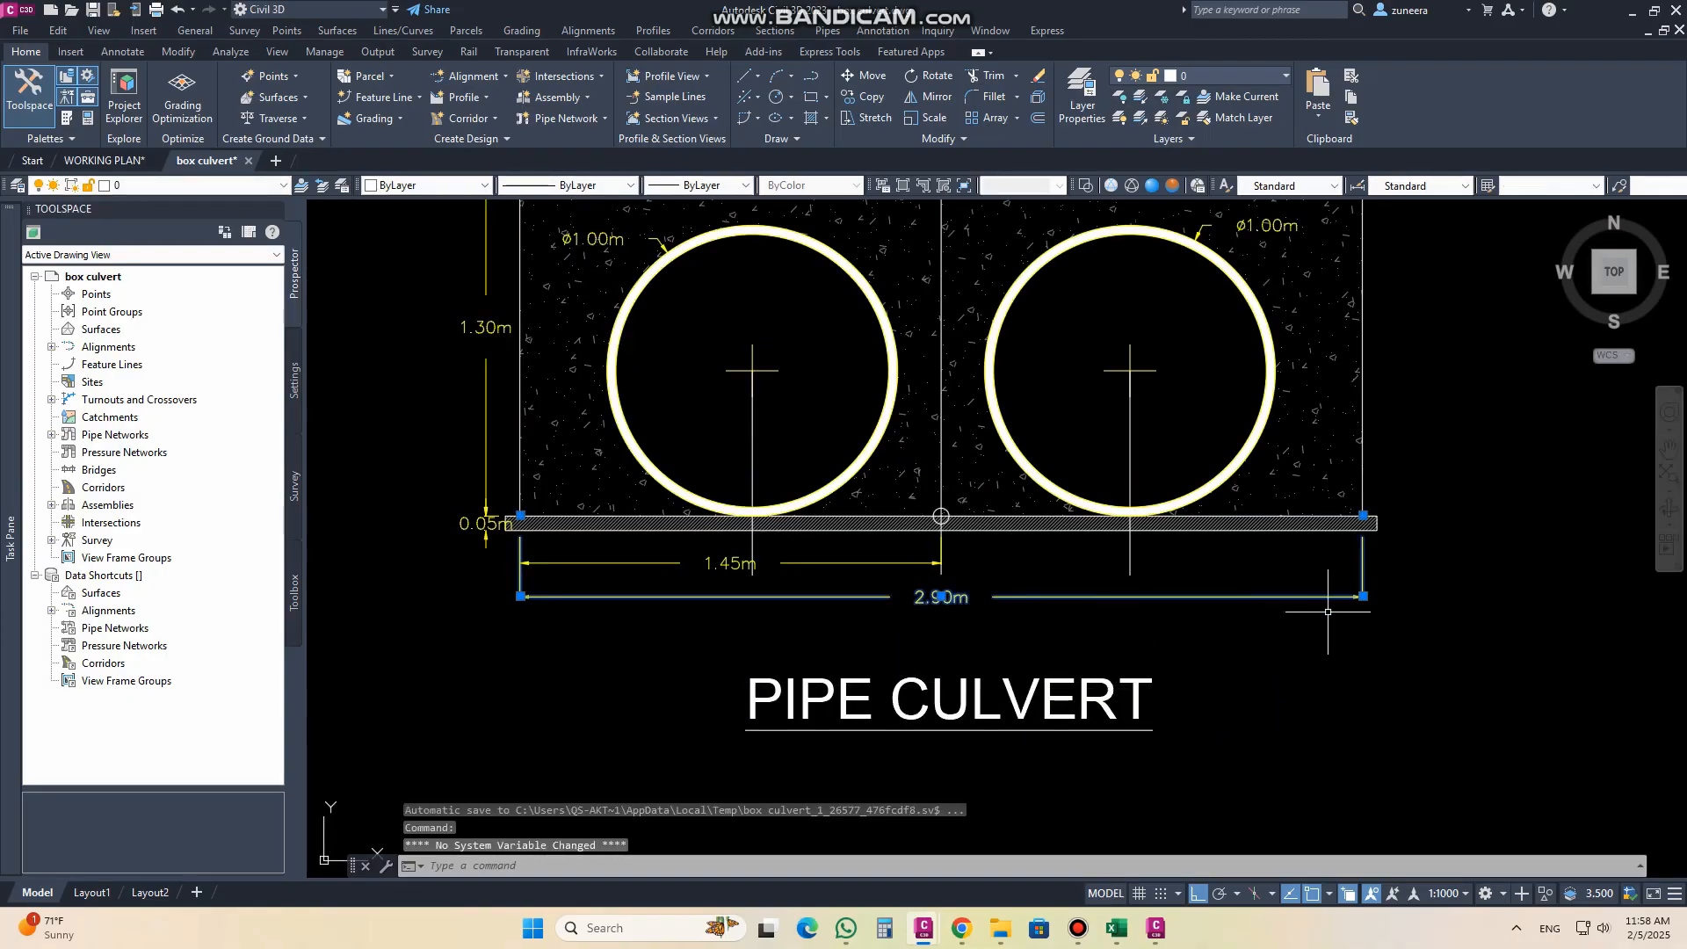
left_click(1363, 596)
left_click(1366, 642)
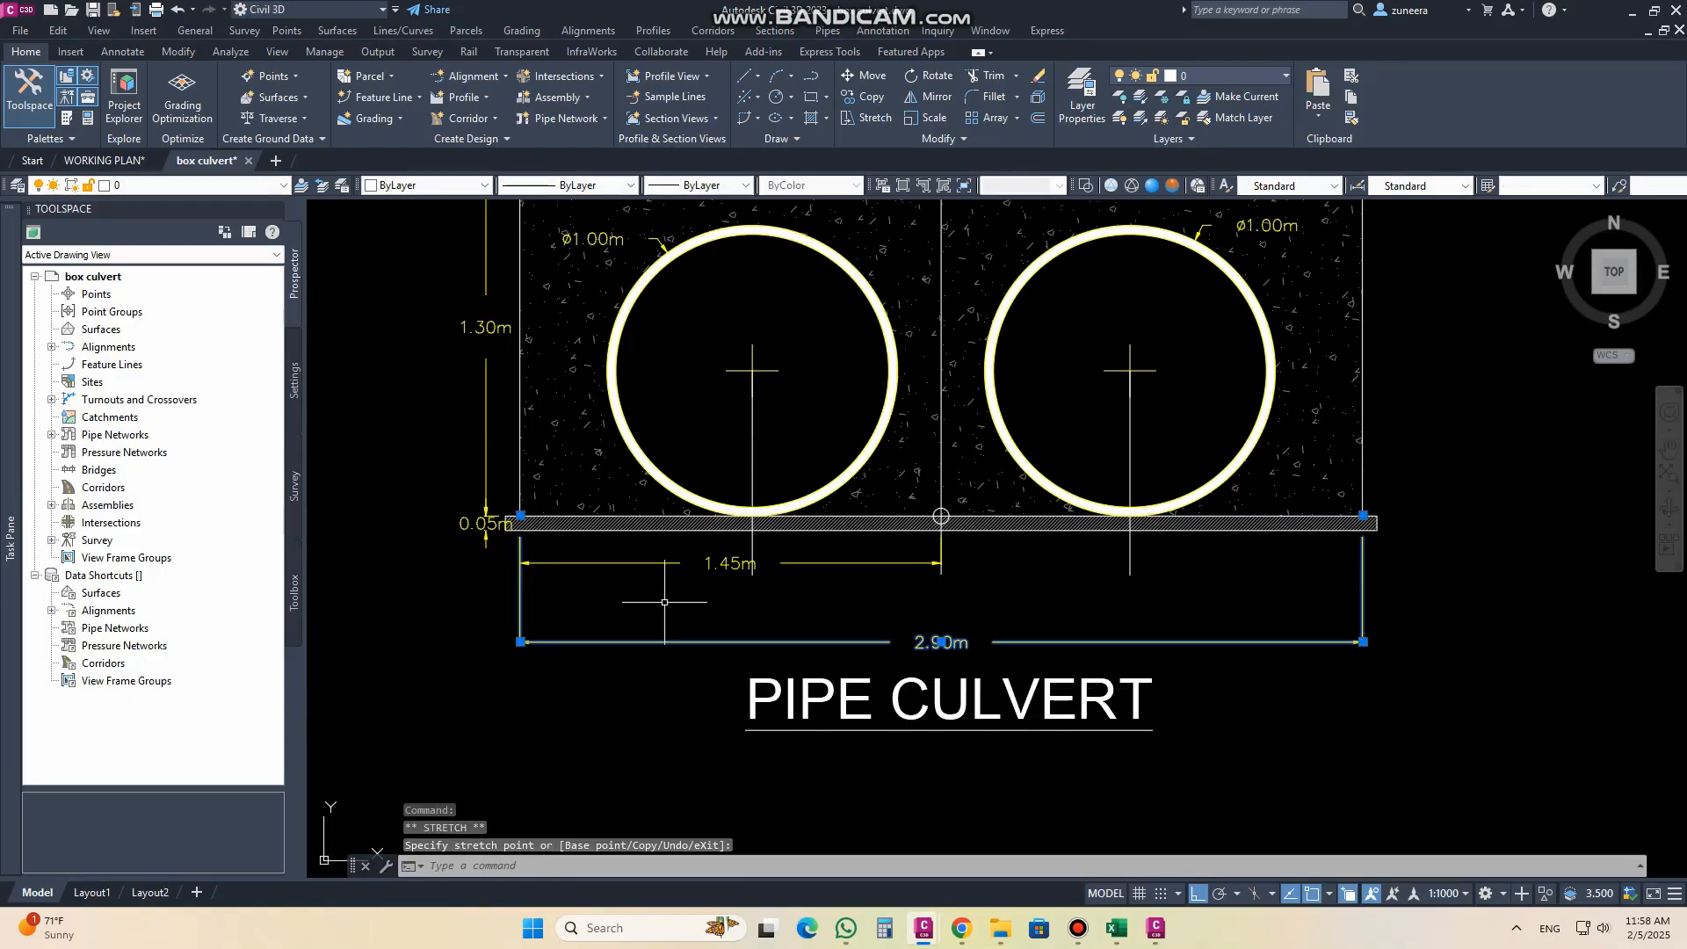
key("Escape")
left_click(844, 563)
left_click(941, 562)
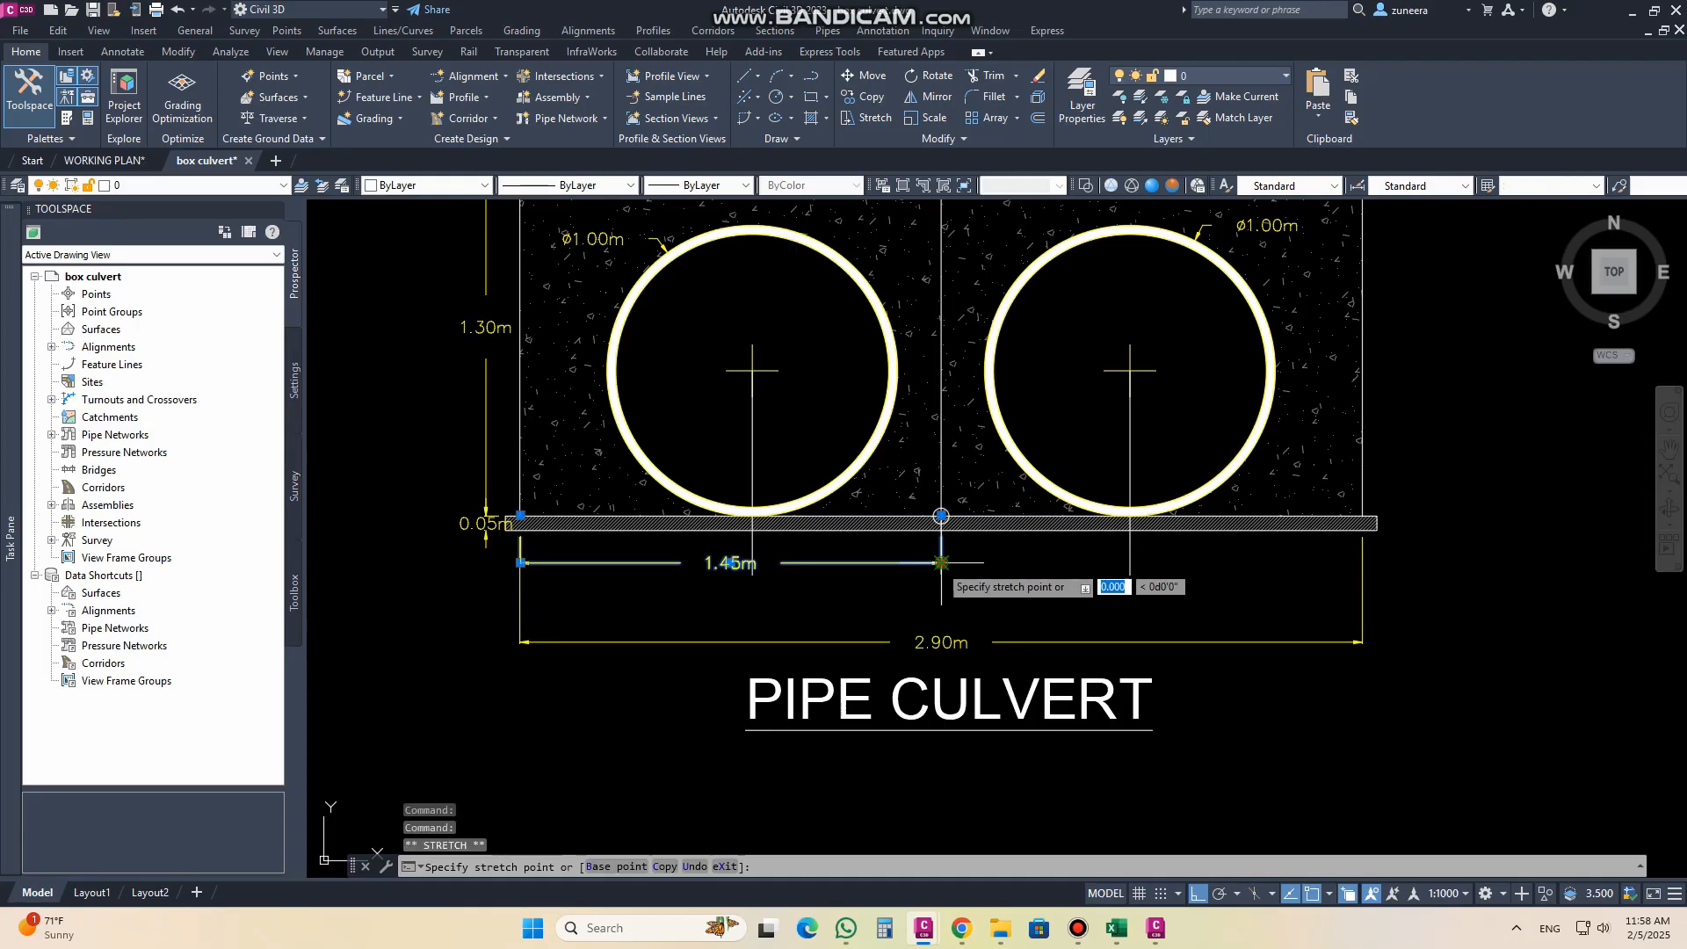
left_click(941, 610)
key("Escape")
Step: Add an aligned dimension from the centreline to the left pipe's vertical axis, placed between the slab and the half-width dimension
type("DIMAL")
key("Return")
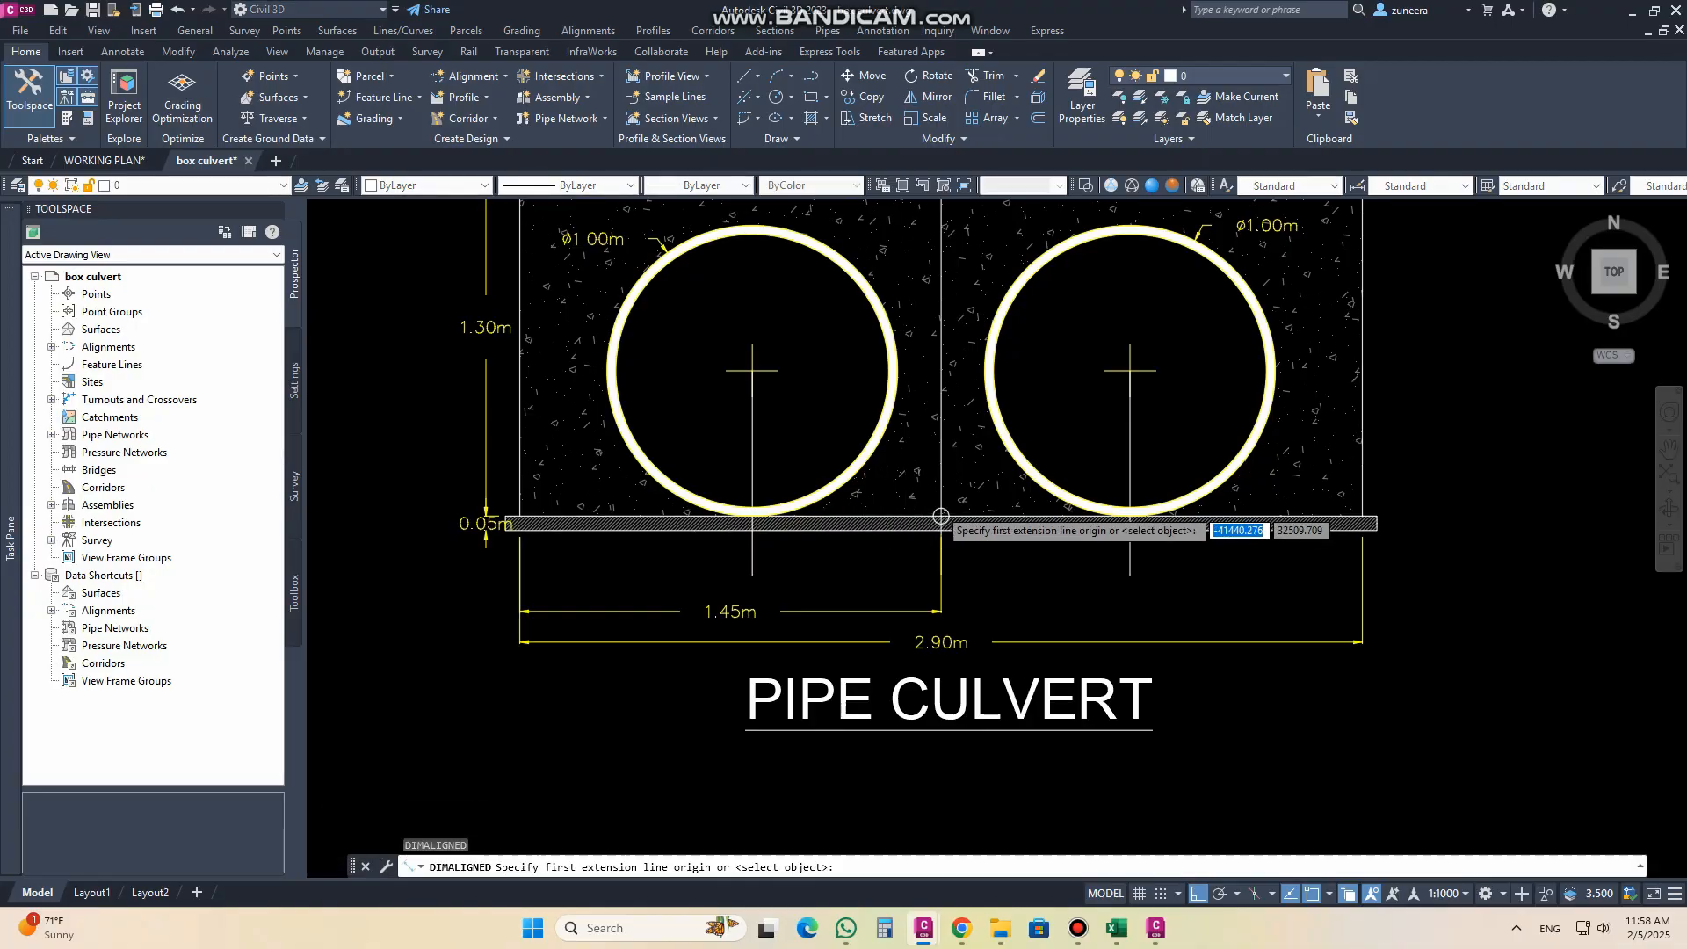
scroll(942, 510, "up", 3)
left_click(938, 528)
left_click(457, 527)
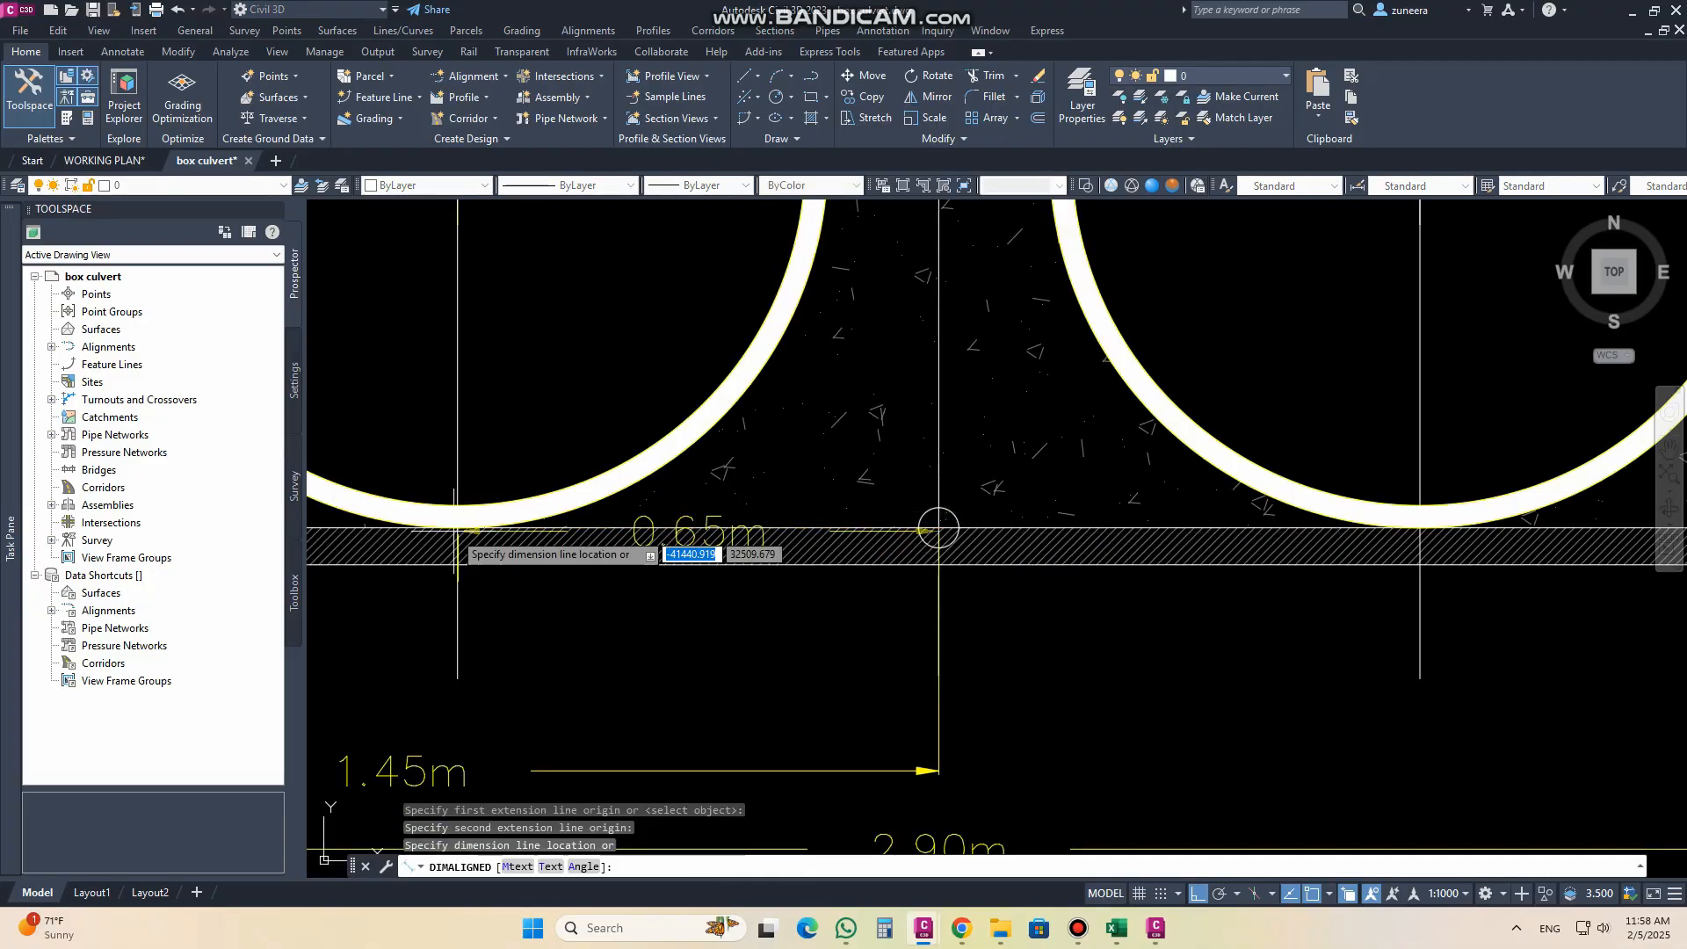
scroll(618, 617, "down", 2)
left_click(822, 641)
scroll(865, 597, "down", 2)
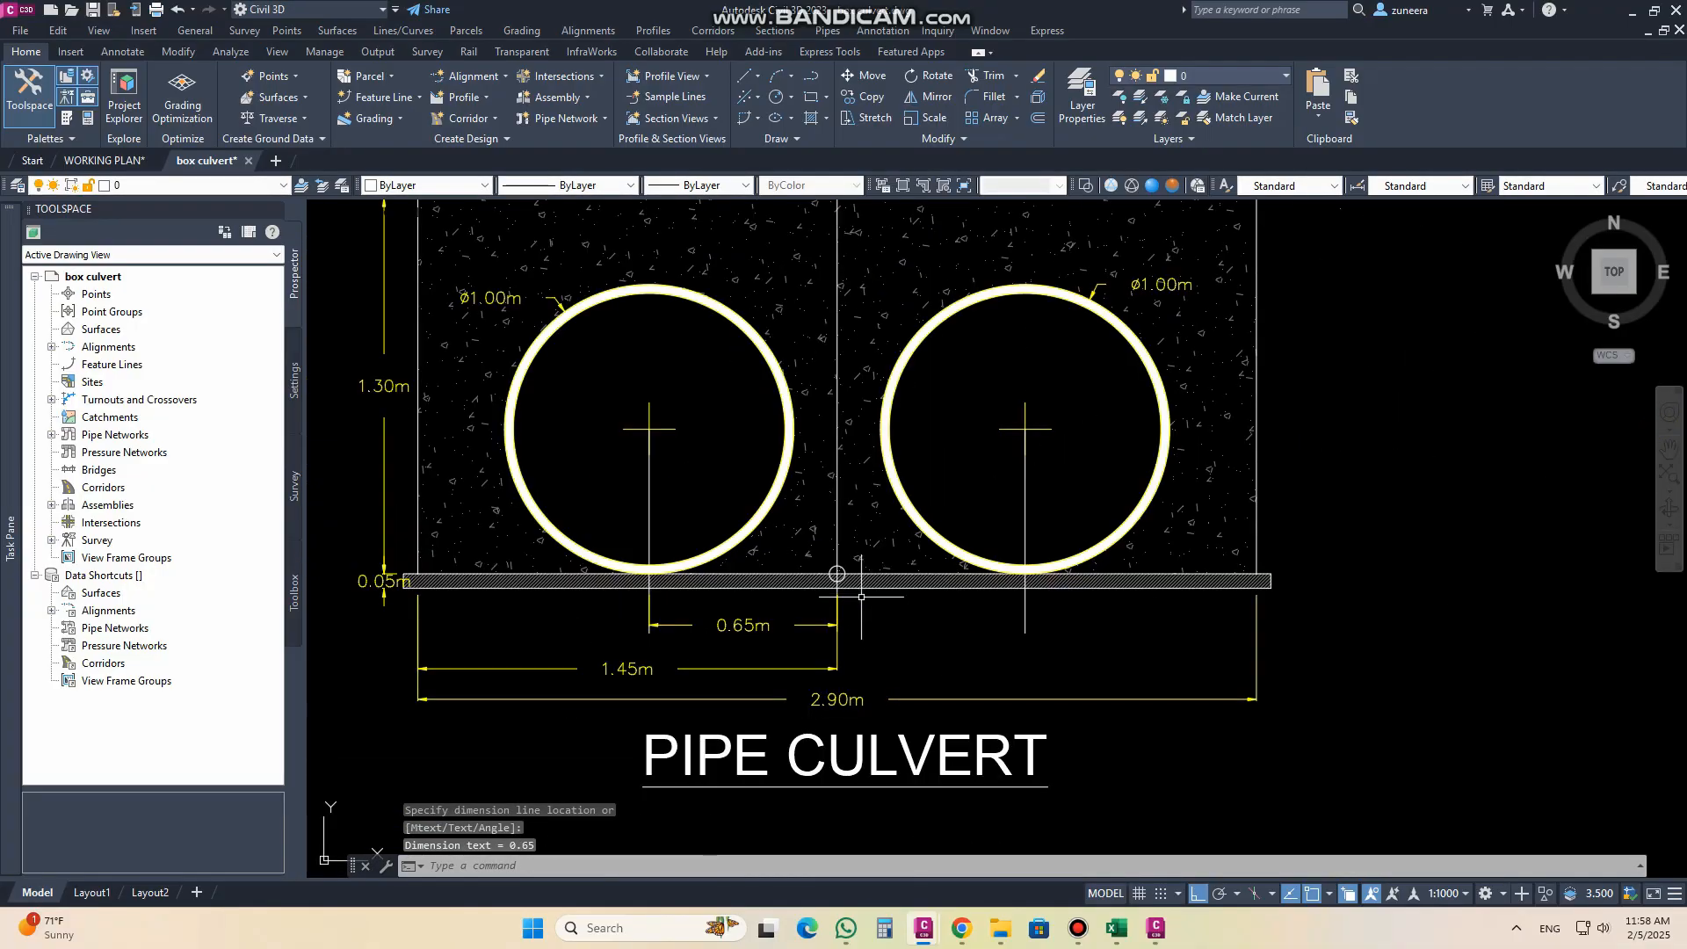
middle_click_drag(903, 654, 950, 614)
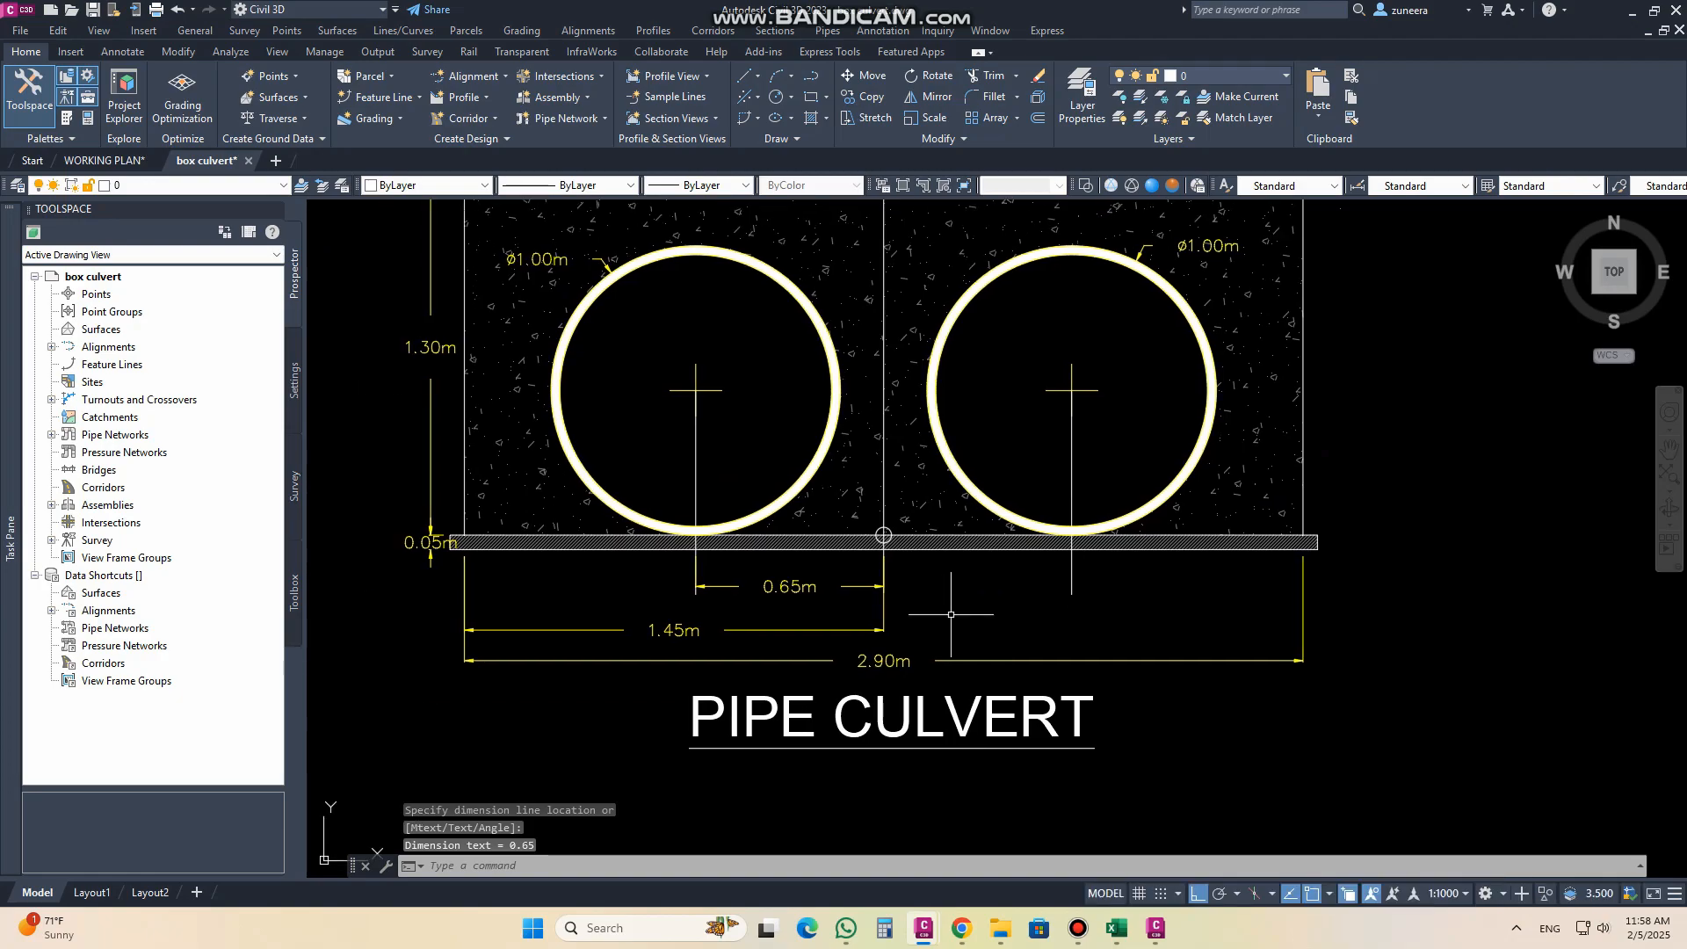
Step: Mirror the left half-width and pipe-axis dimensions about the vertical centreline, keeping the originals
type("mi")
key("Return")
left_click(946, 549)
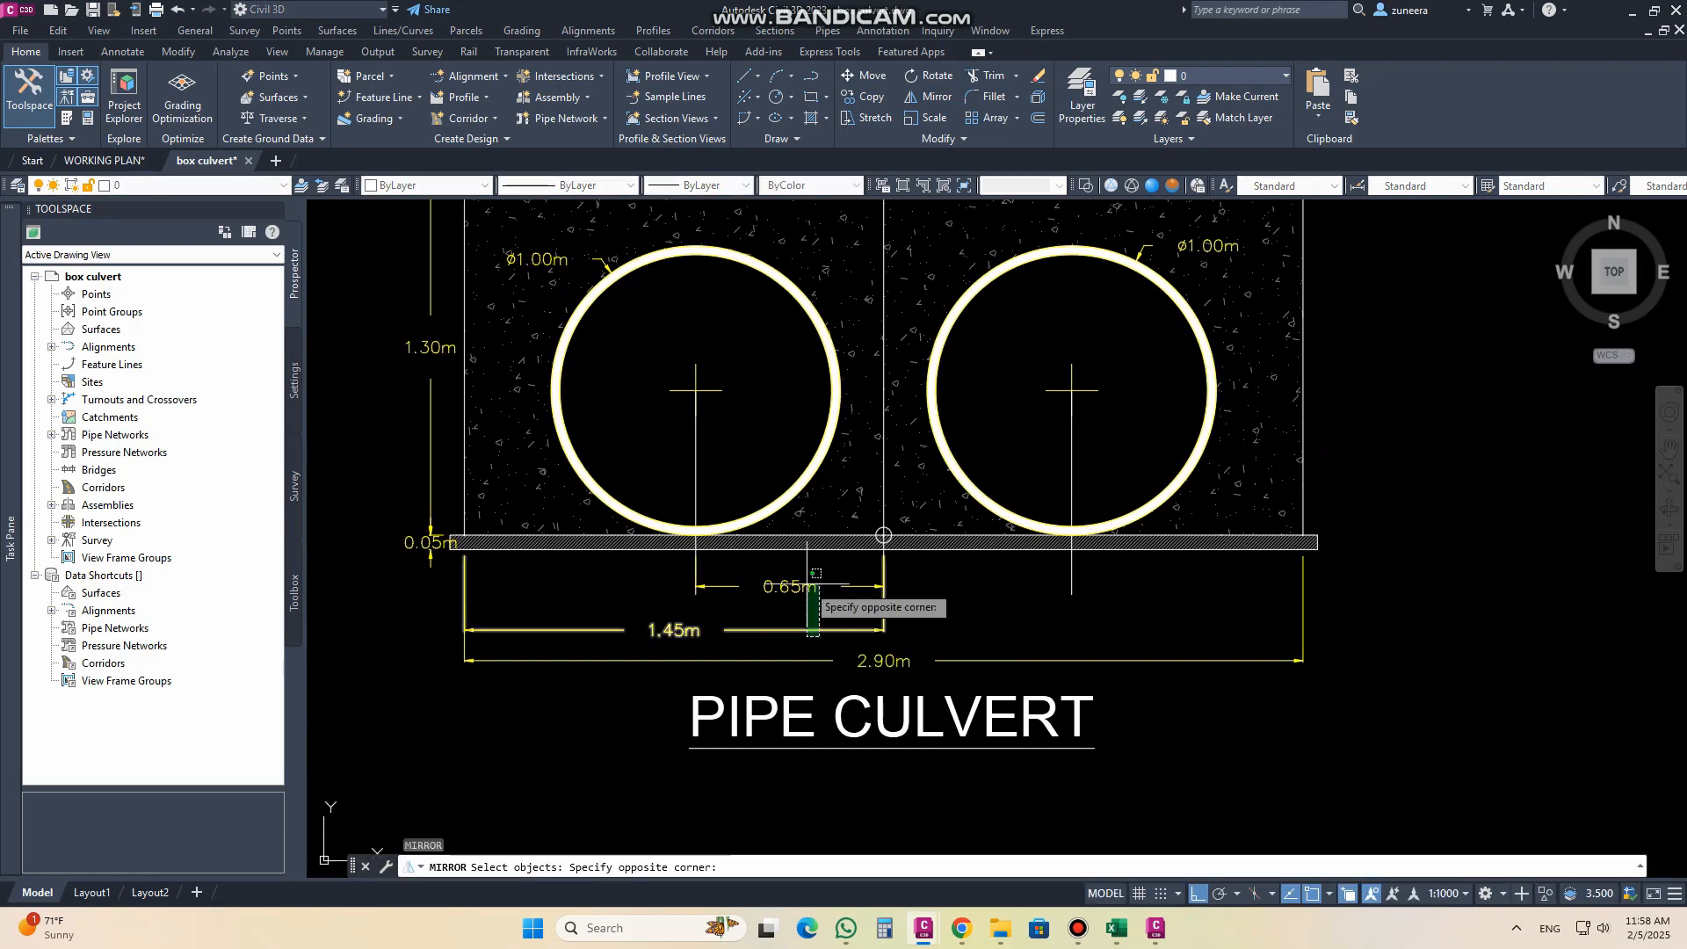
left_click(722, 619)
key("Return")
left_click(883, 448)
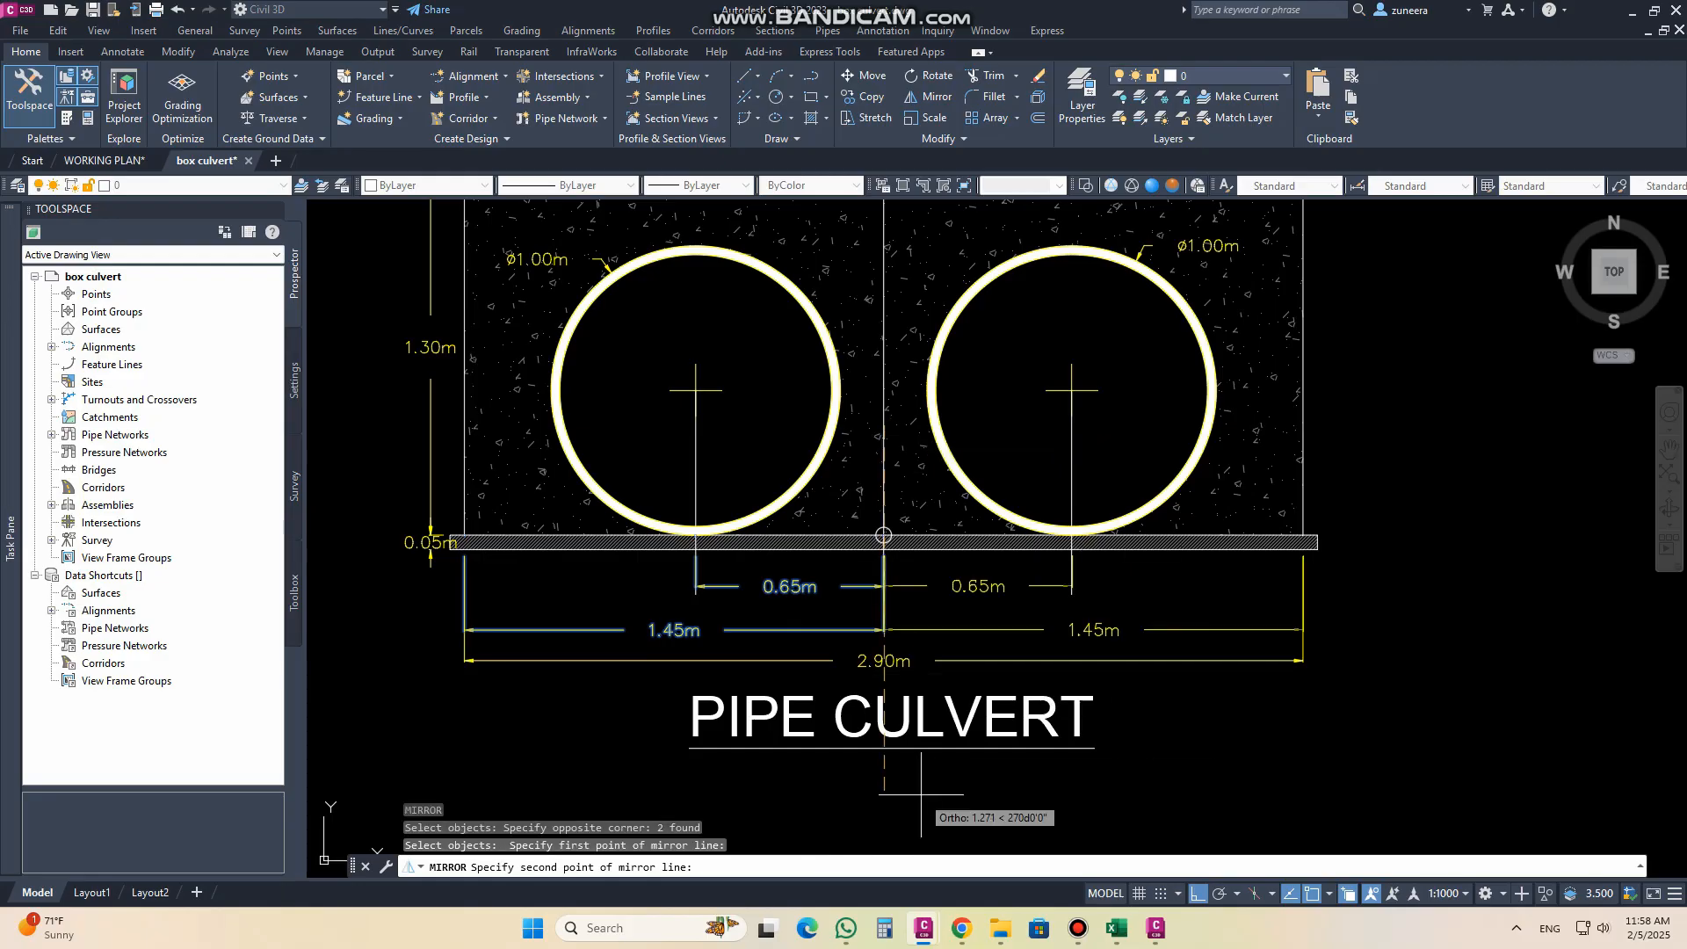
left_click(922, 802)
key("Return")
middle_click_drag(914, 694, 938, 668)
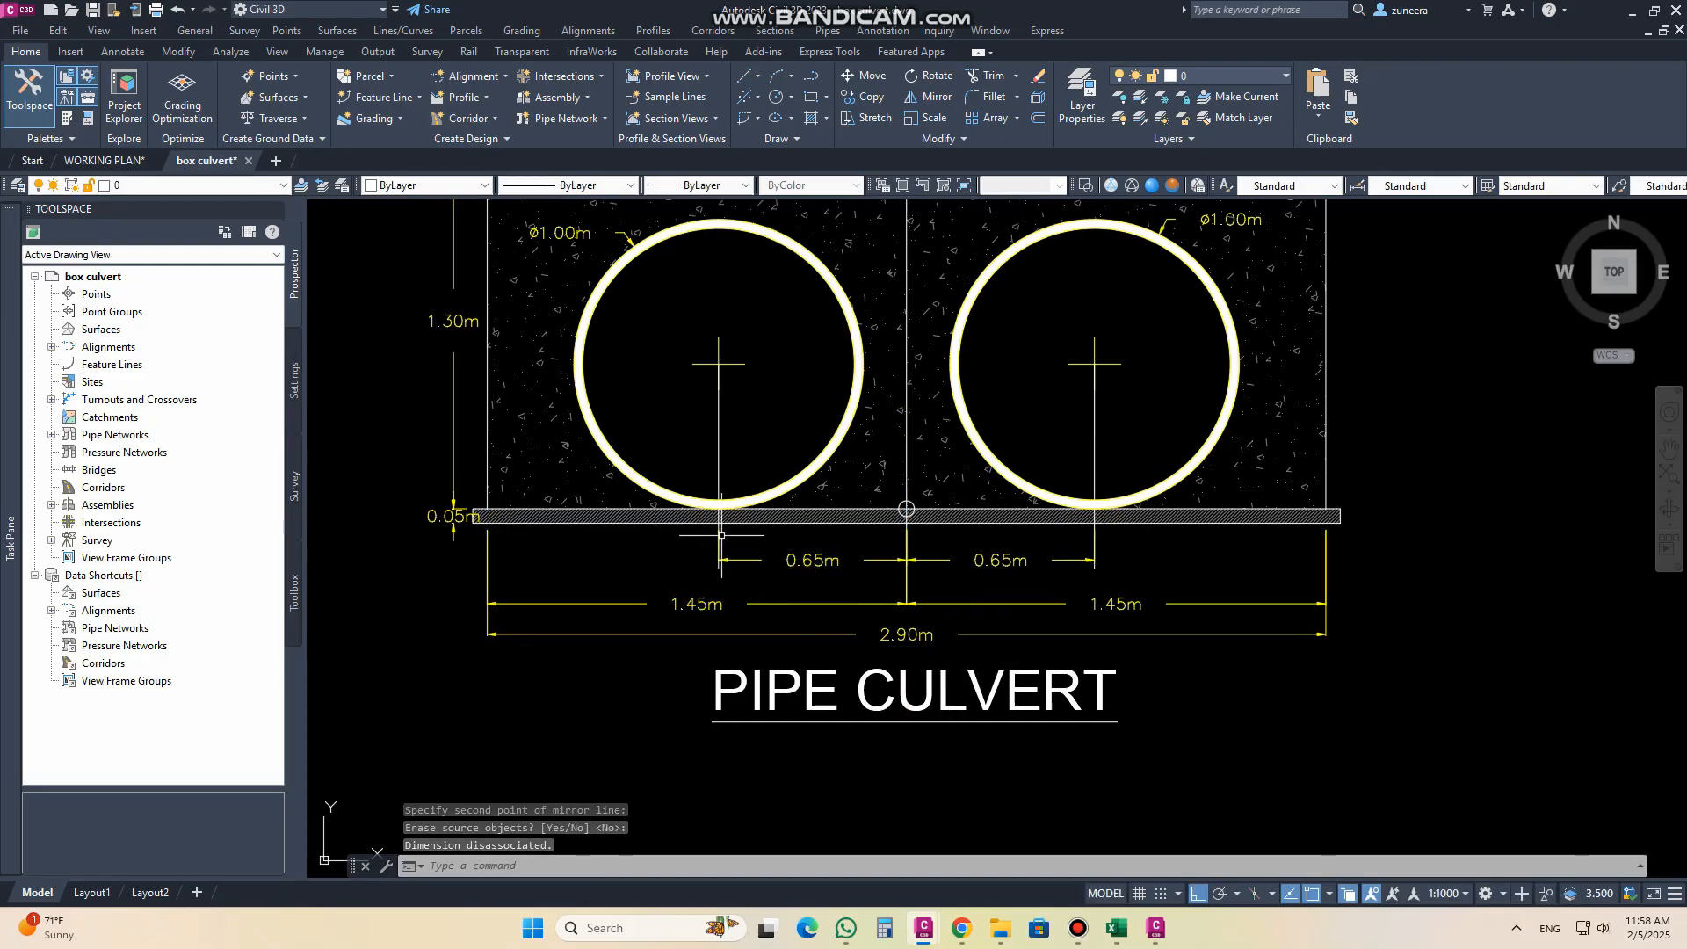
middle_click_drag(734, 388, 778, 522)
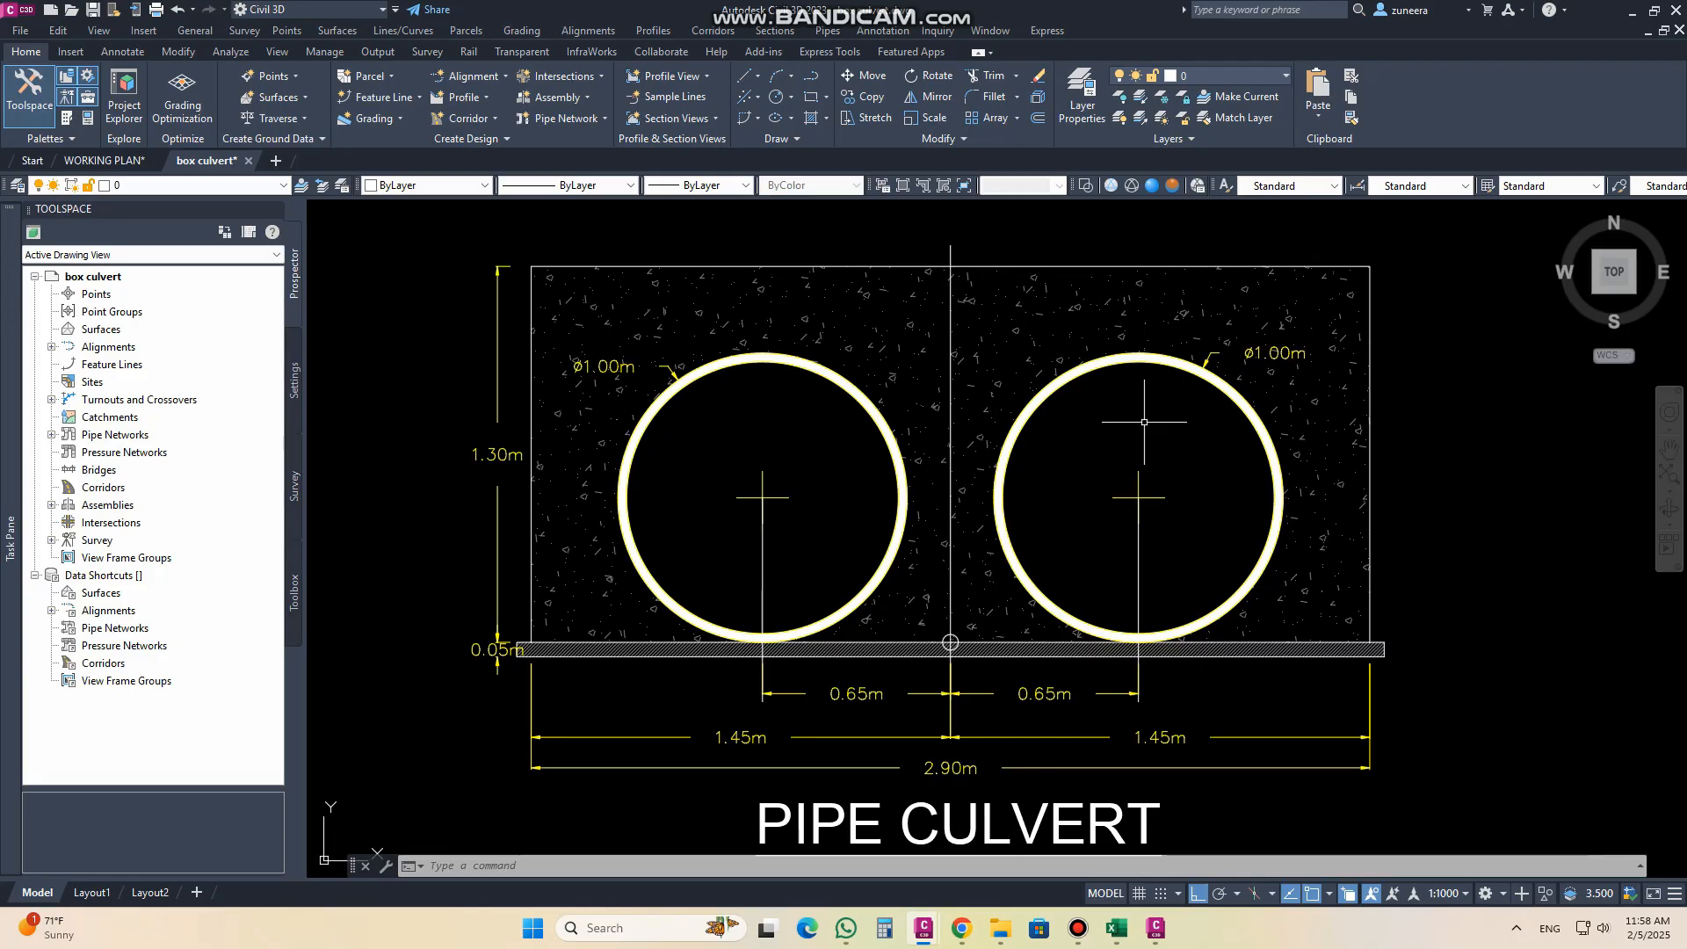
mouse_move(1010, 423)
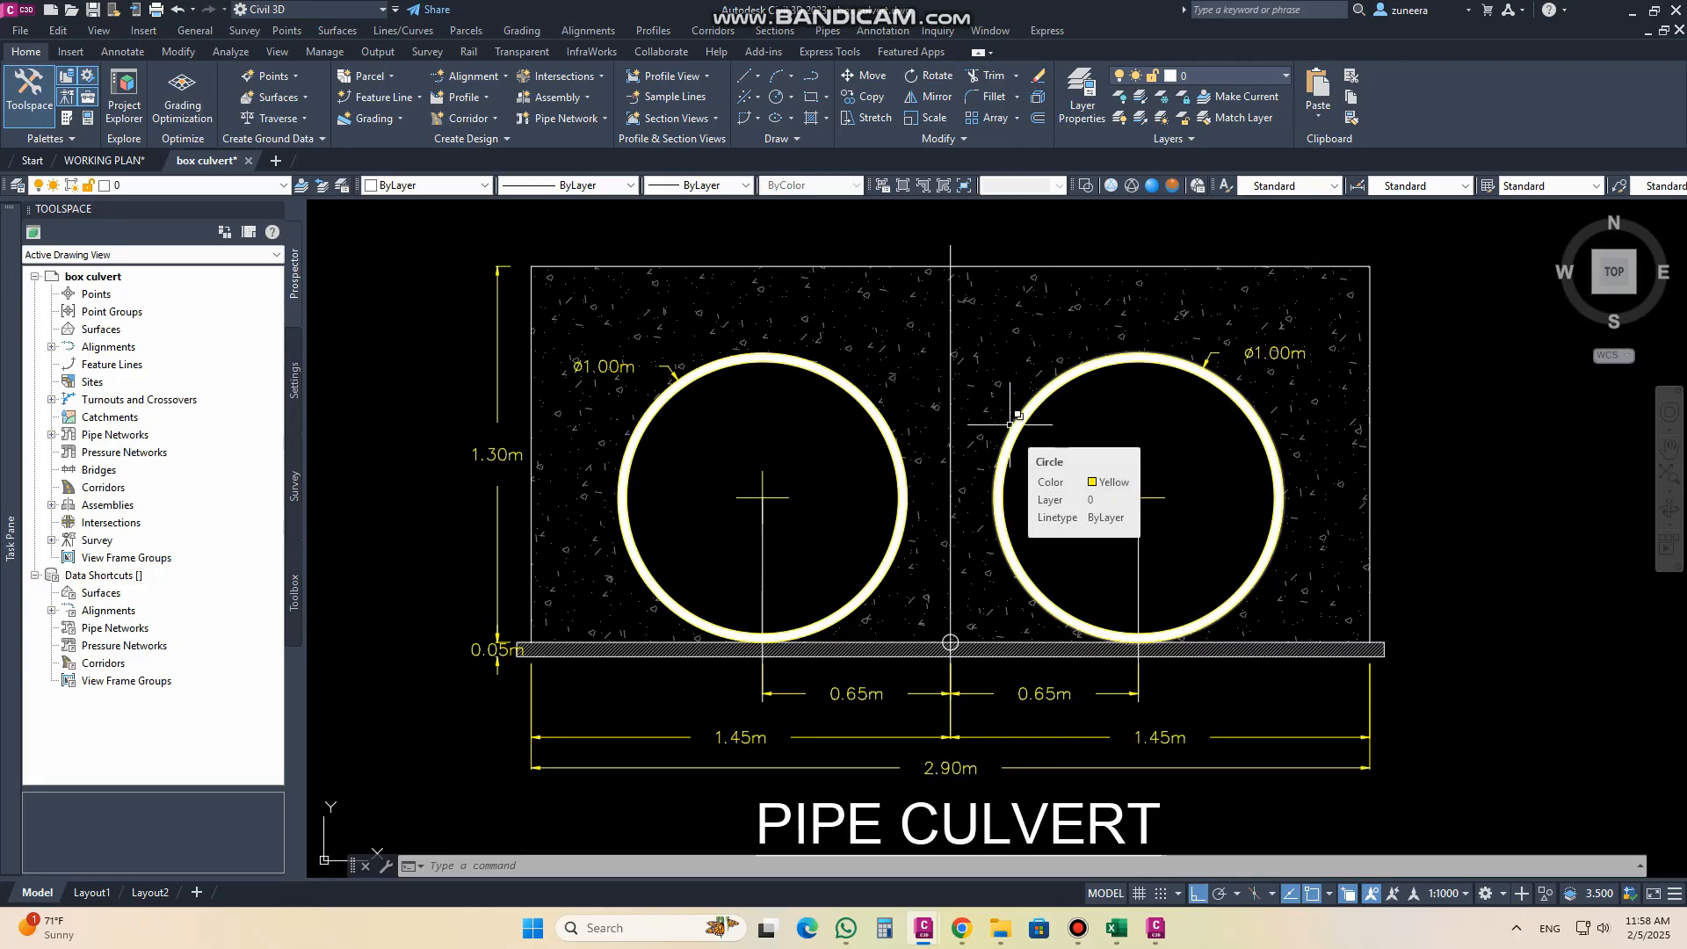
middle_click_drag(1019, 420, 996, 401)
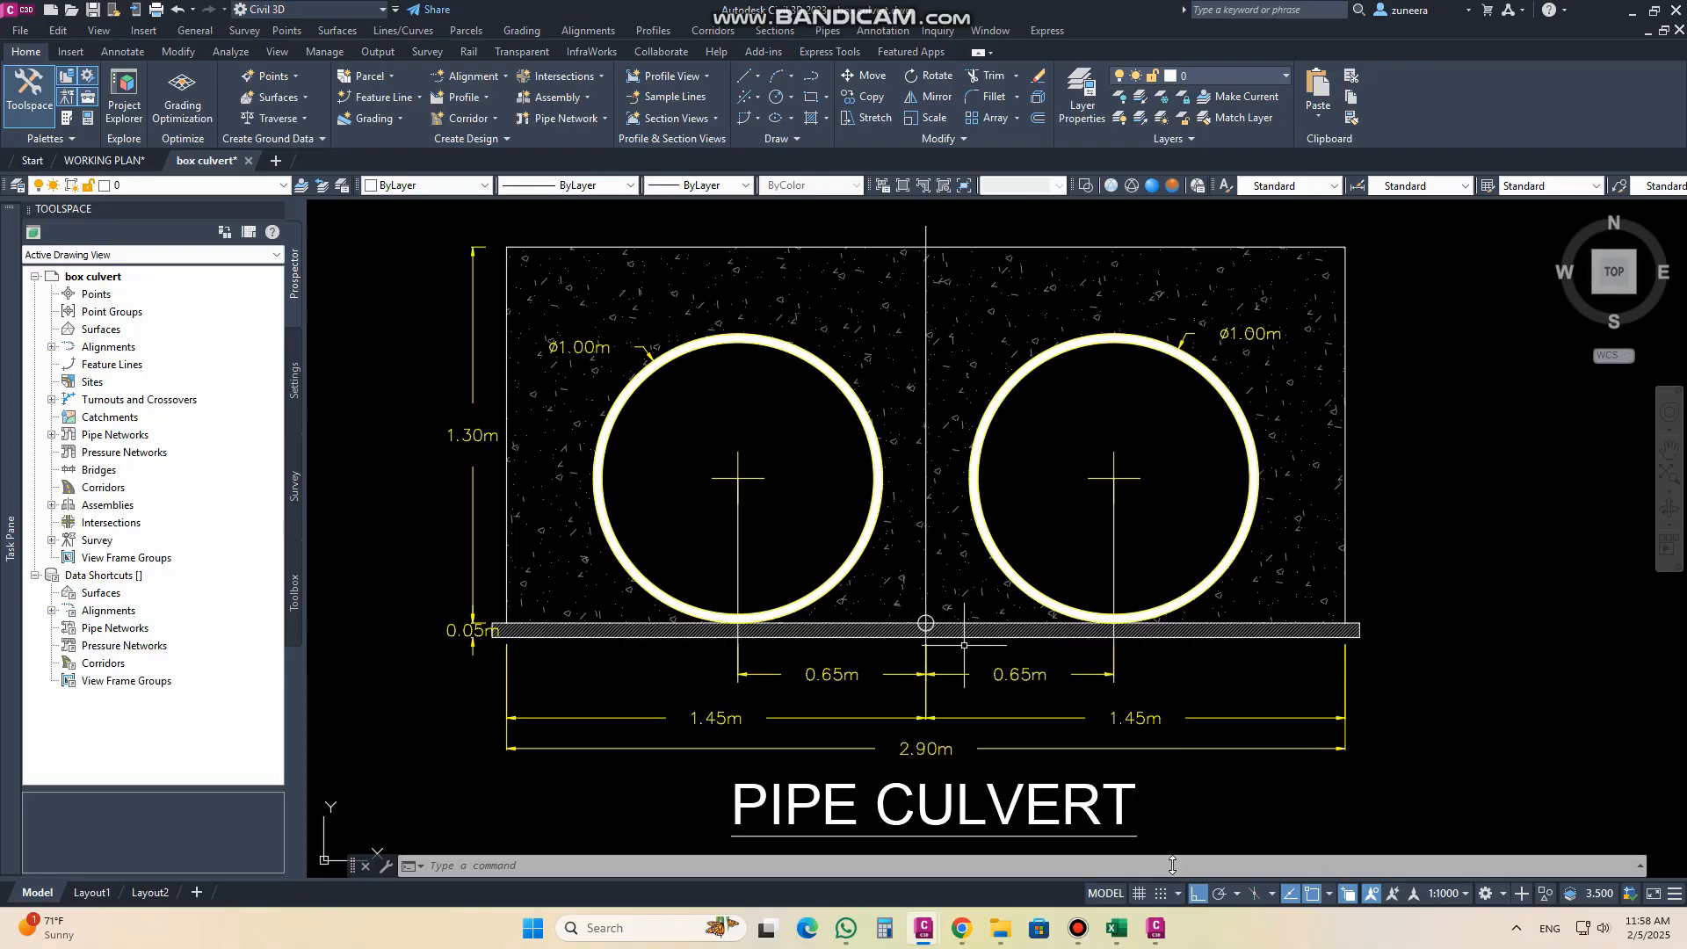
Step: Switch to Subassembly Composer, name the subassembly PIPECULVERT and enter ABC as its description
left_click(1155, 927)
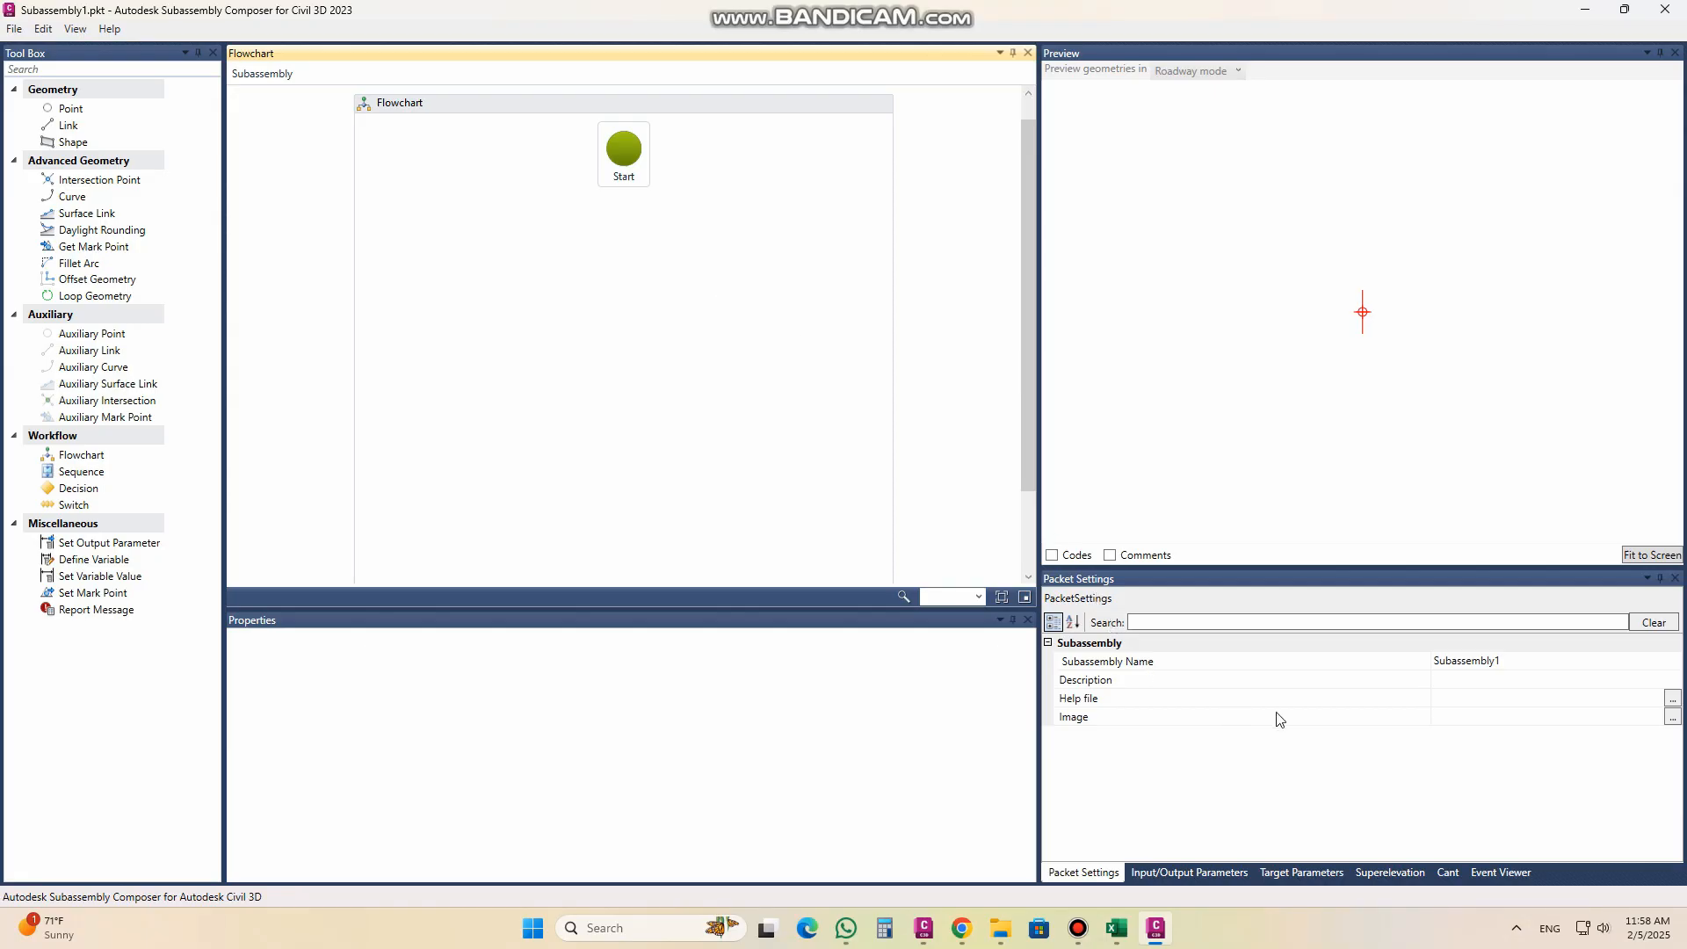
double_click(1494, 661)
type("PIPECULVERT")
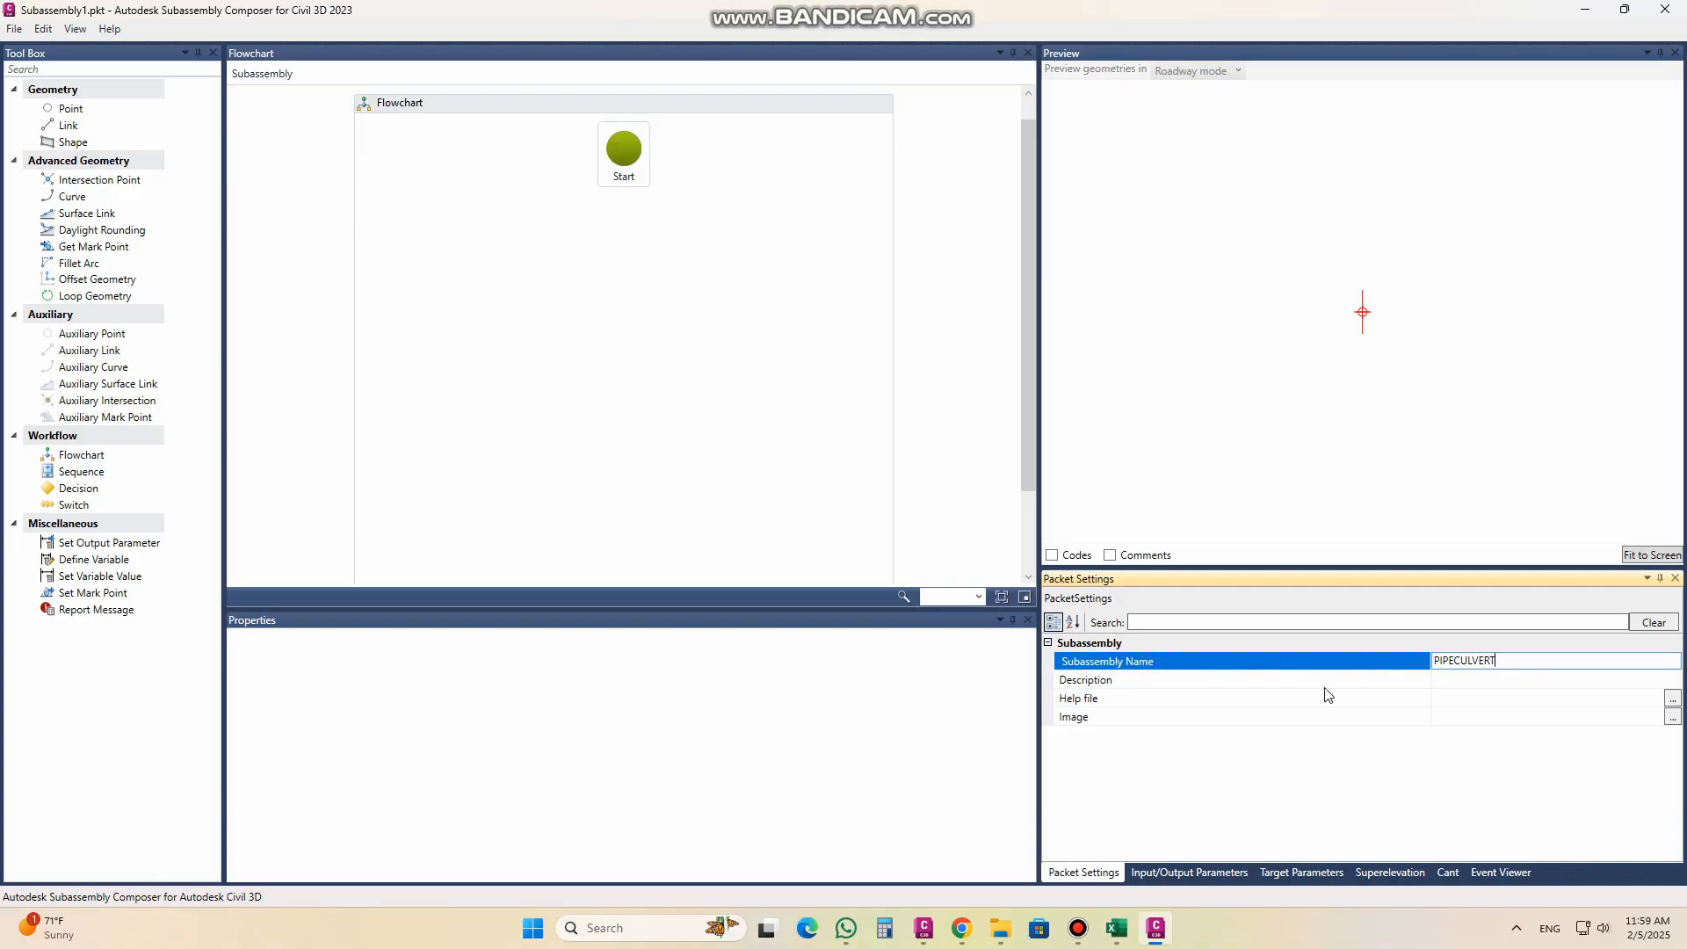
left_click(1483, 681)
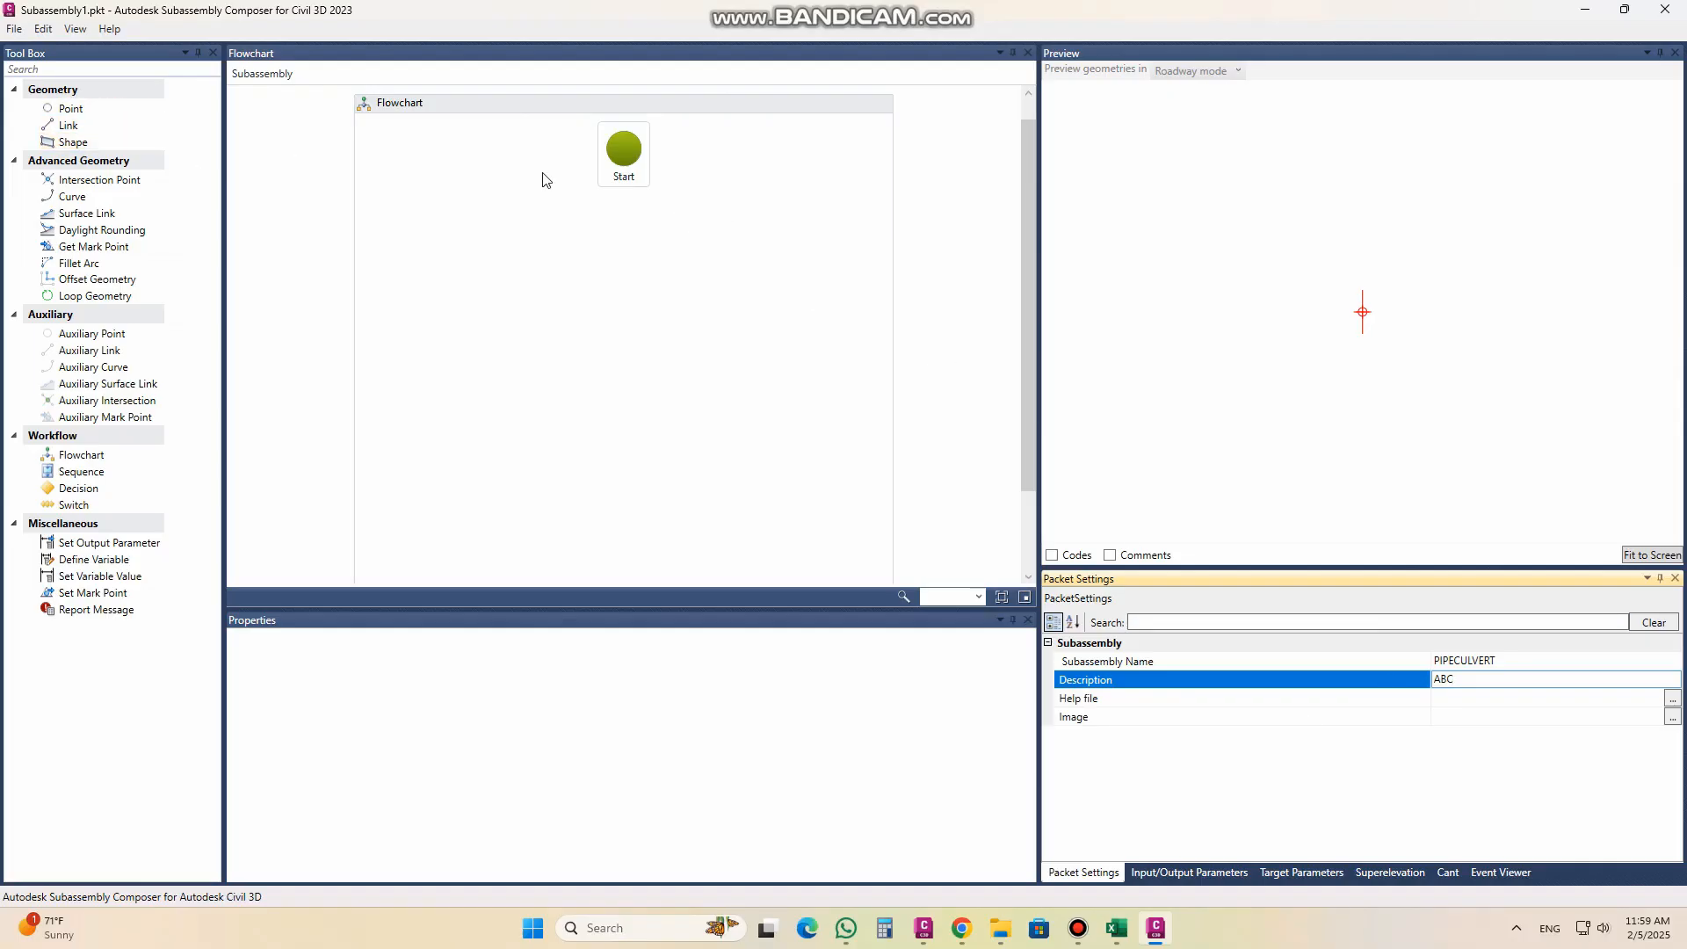
Step: Add a point at the origin below the flowchart's Start node and give it the point code "CL OF BED"
left_click(104, 110)
left_click_drag(105, 110, 155, 130)
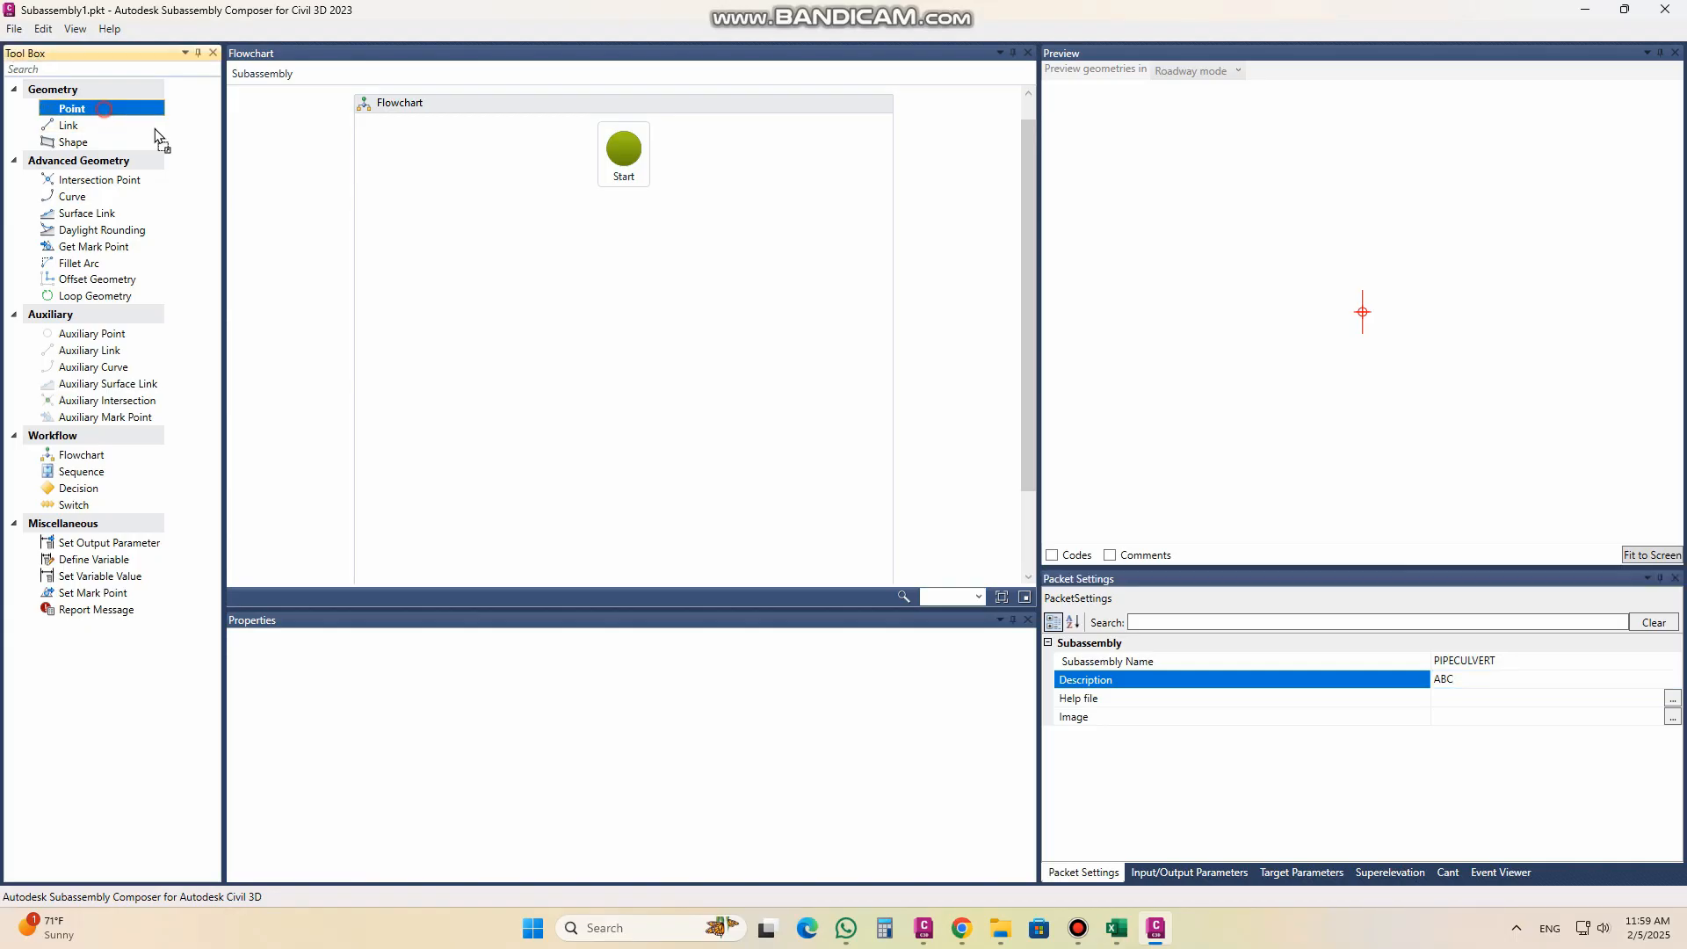
left_click_drag(623, 219, 625, 214)
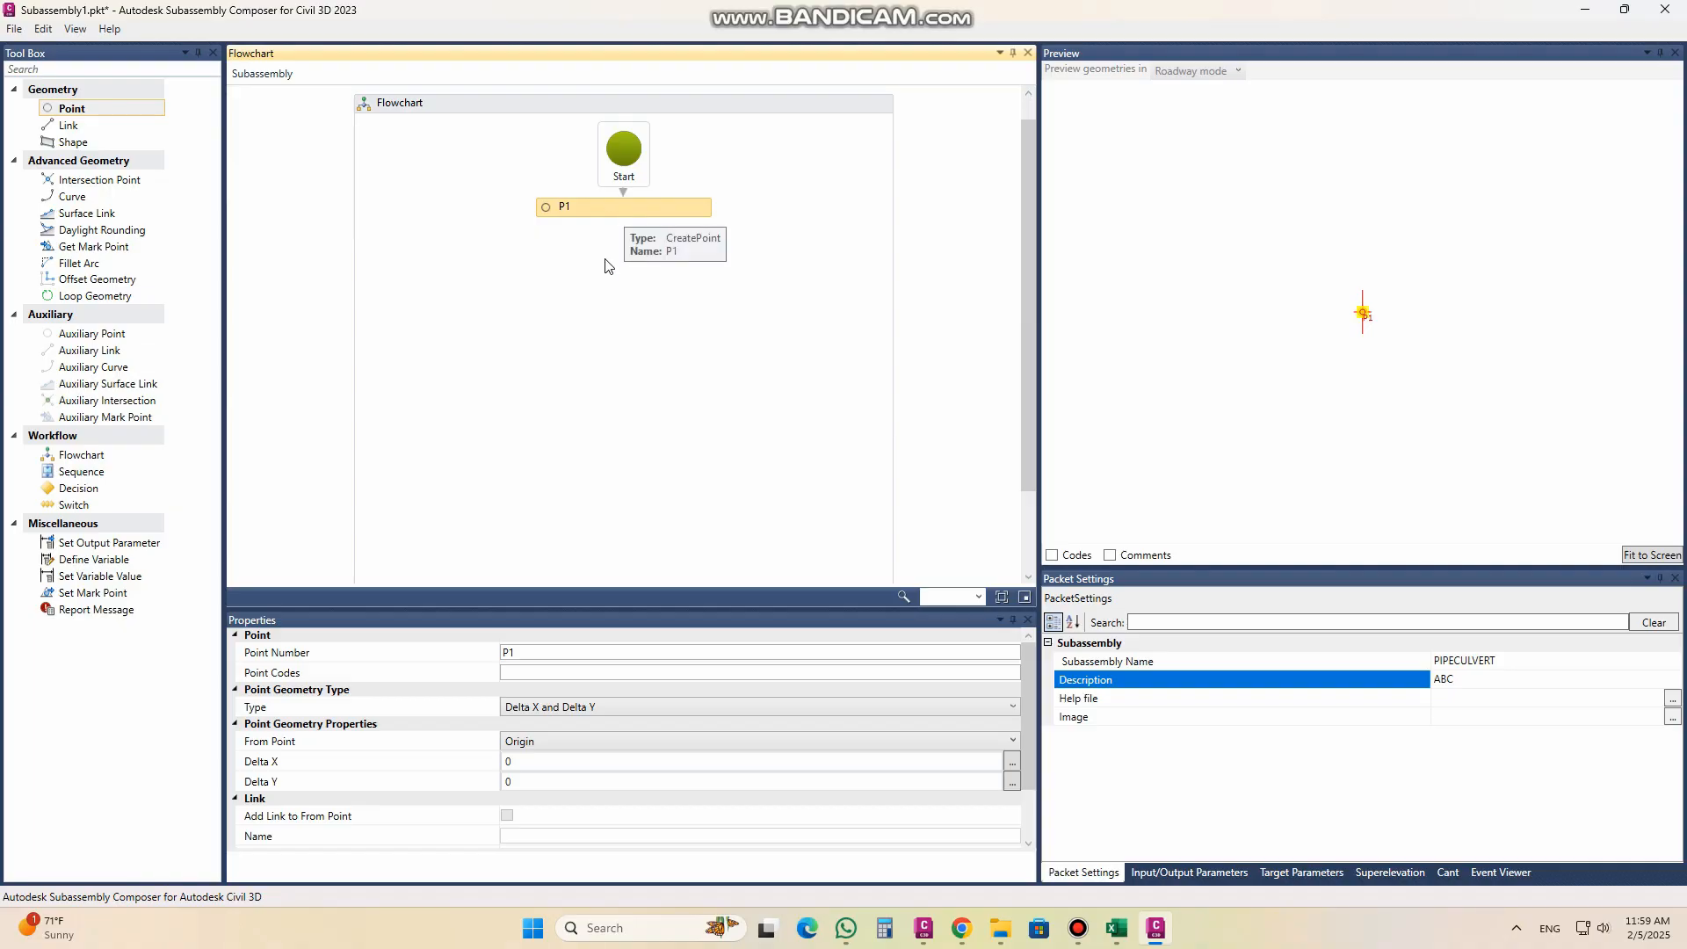
left_click(531, 672)
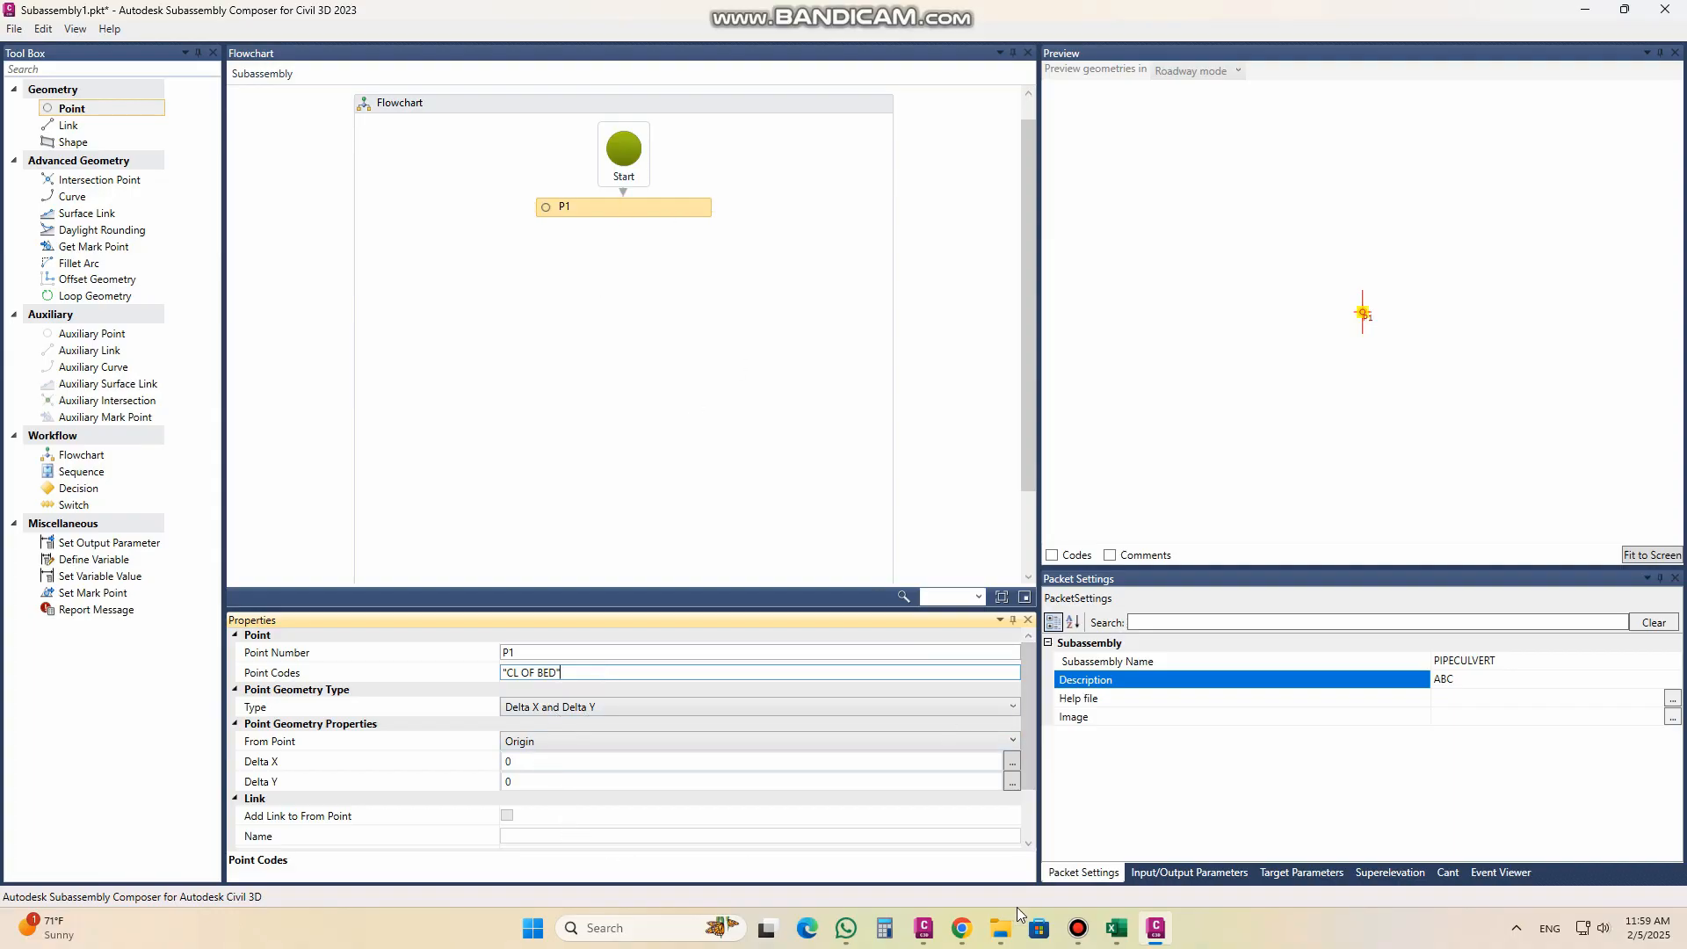
Step: Switch to Civil 3D and close the WORKING PLAN drawing to return to the box culvert drawing
mouse_move(922, 940)
left_click(984, 860)
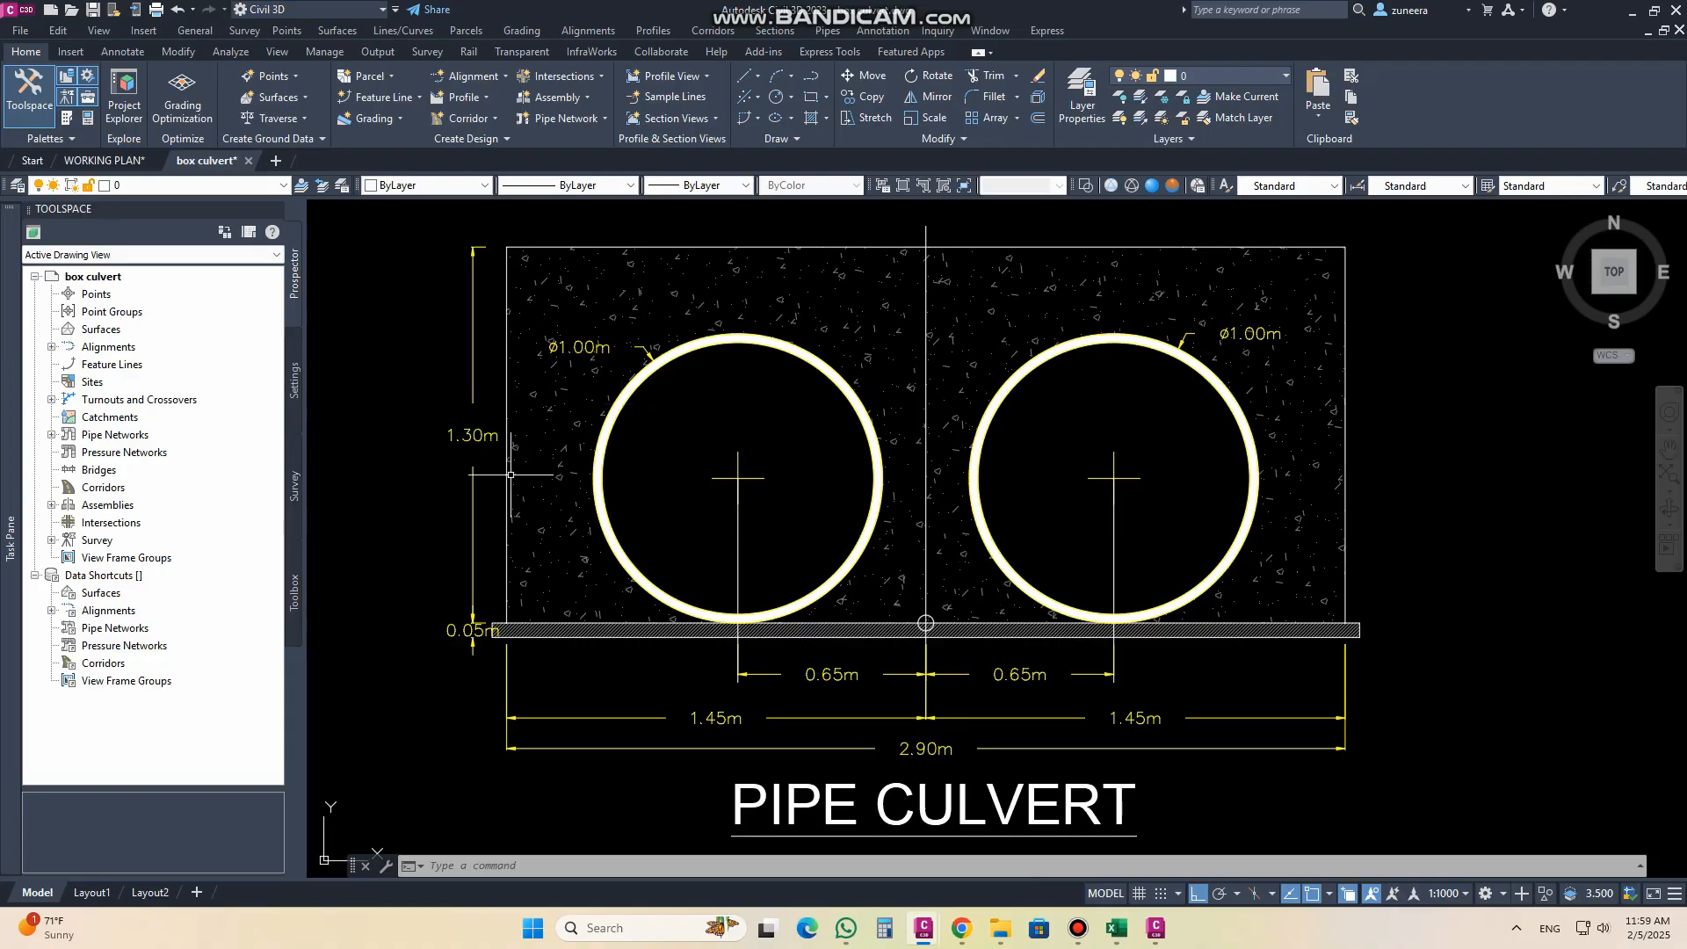
left_click(156, 162)
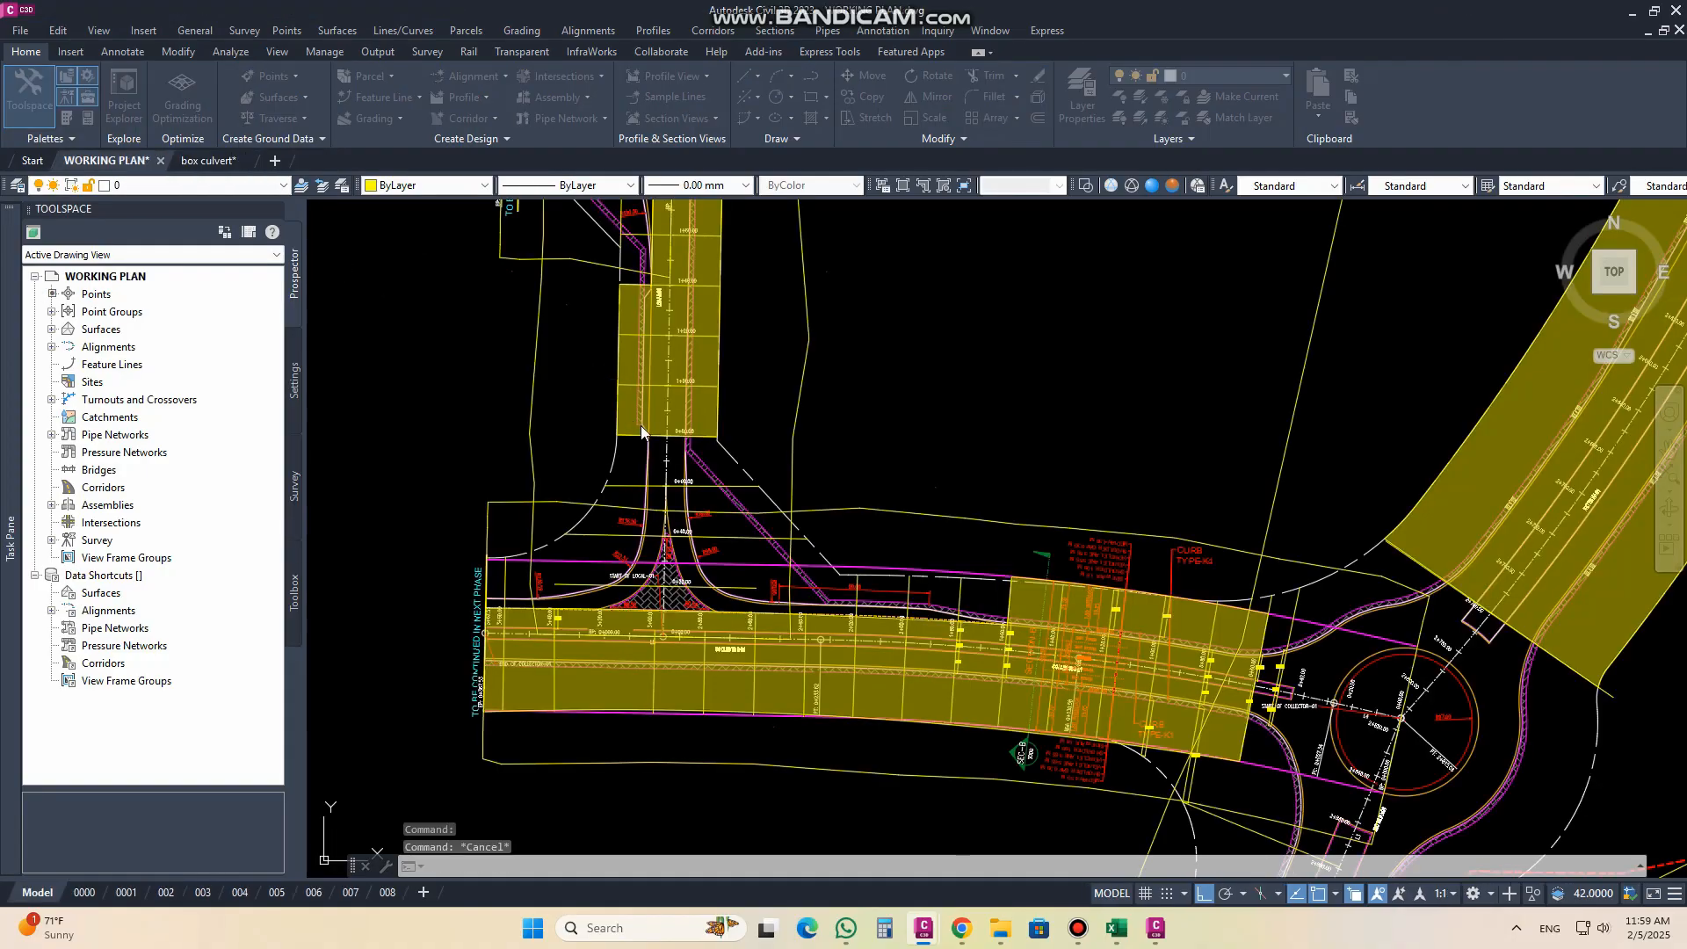
left_click(788, 502)
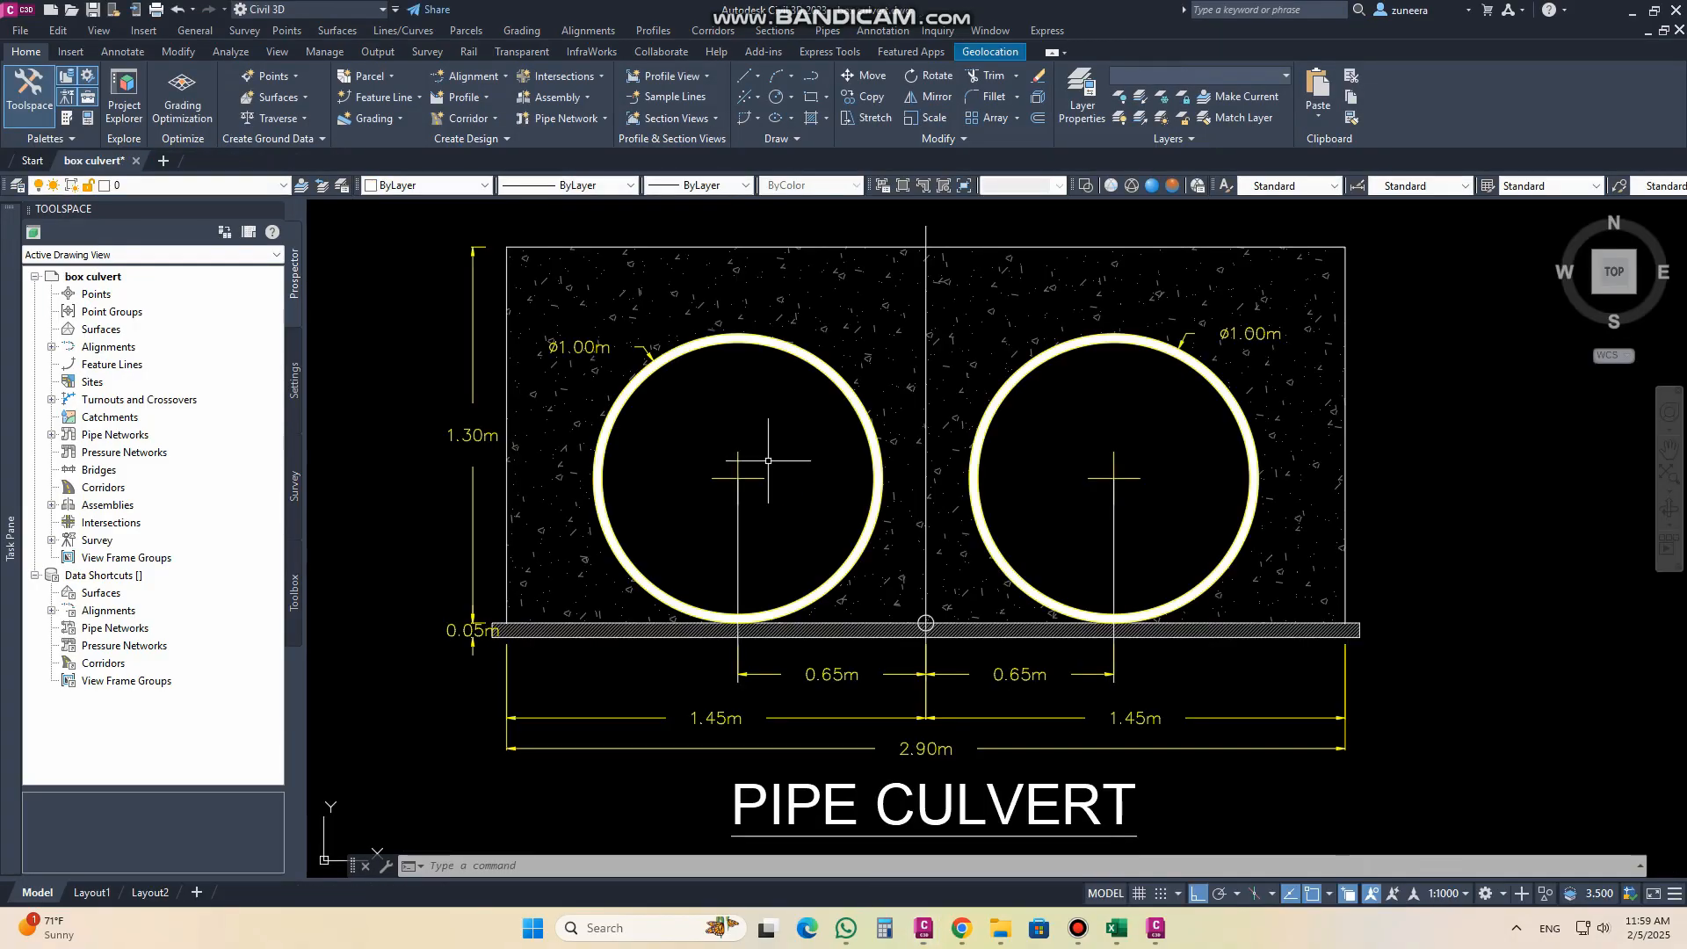
middle_click_drag(770, 453, 770, 437)
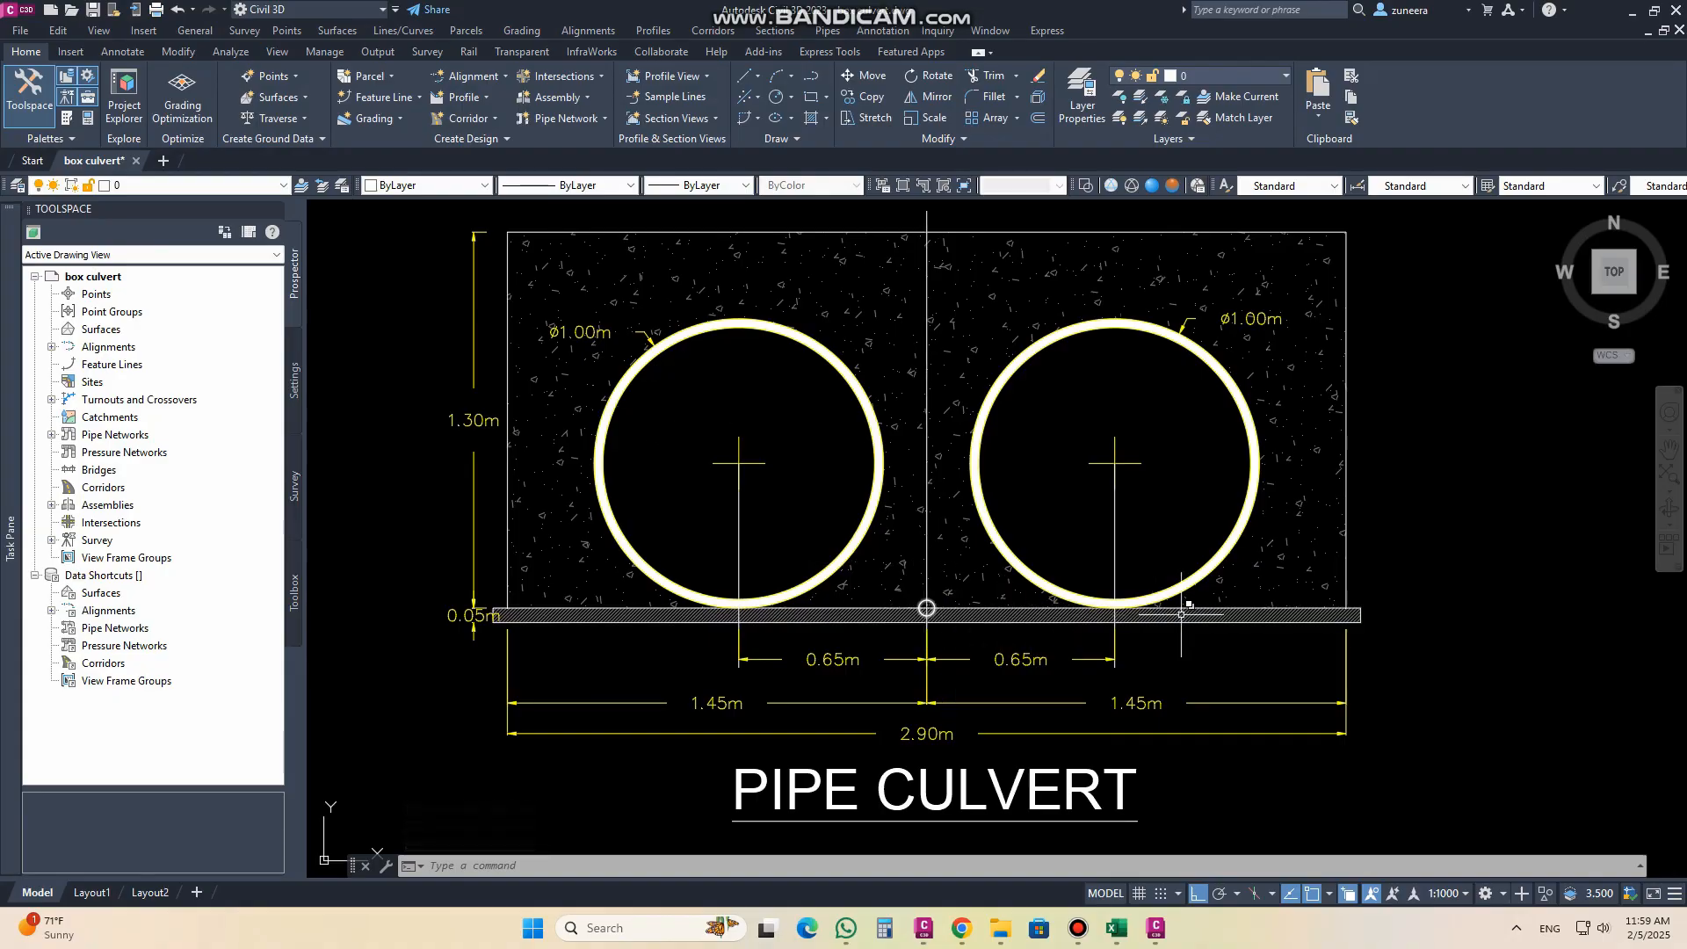
Step: Mark both lower corners of the concrete block on the slab's top edge with circles, using the default 0.027 radius
type("c")
key("Return")
scroll(1342, 606, "up", 3)
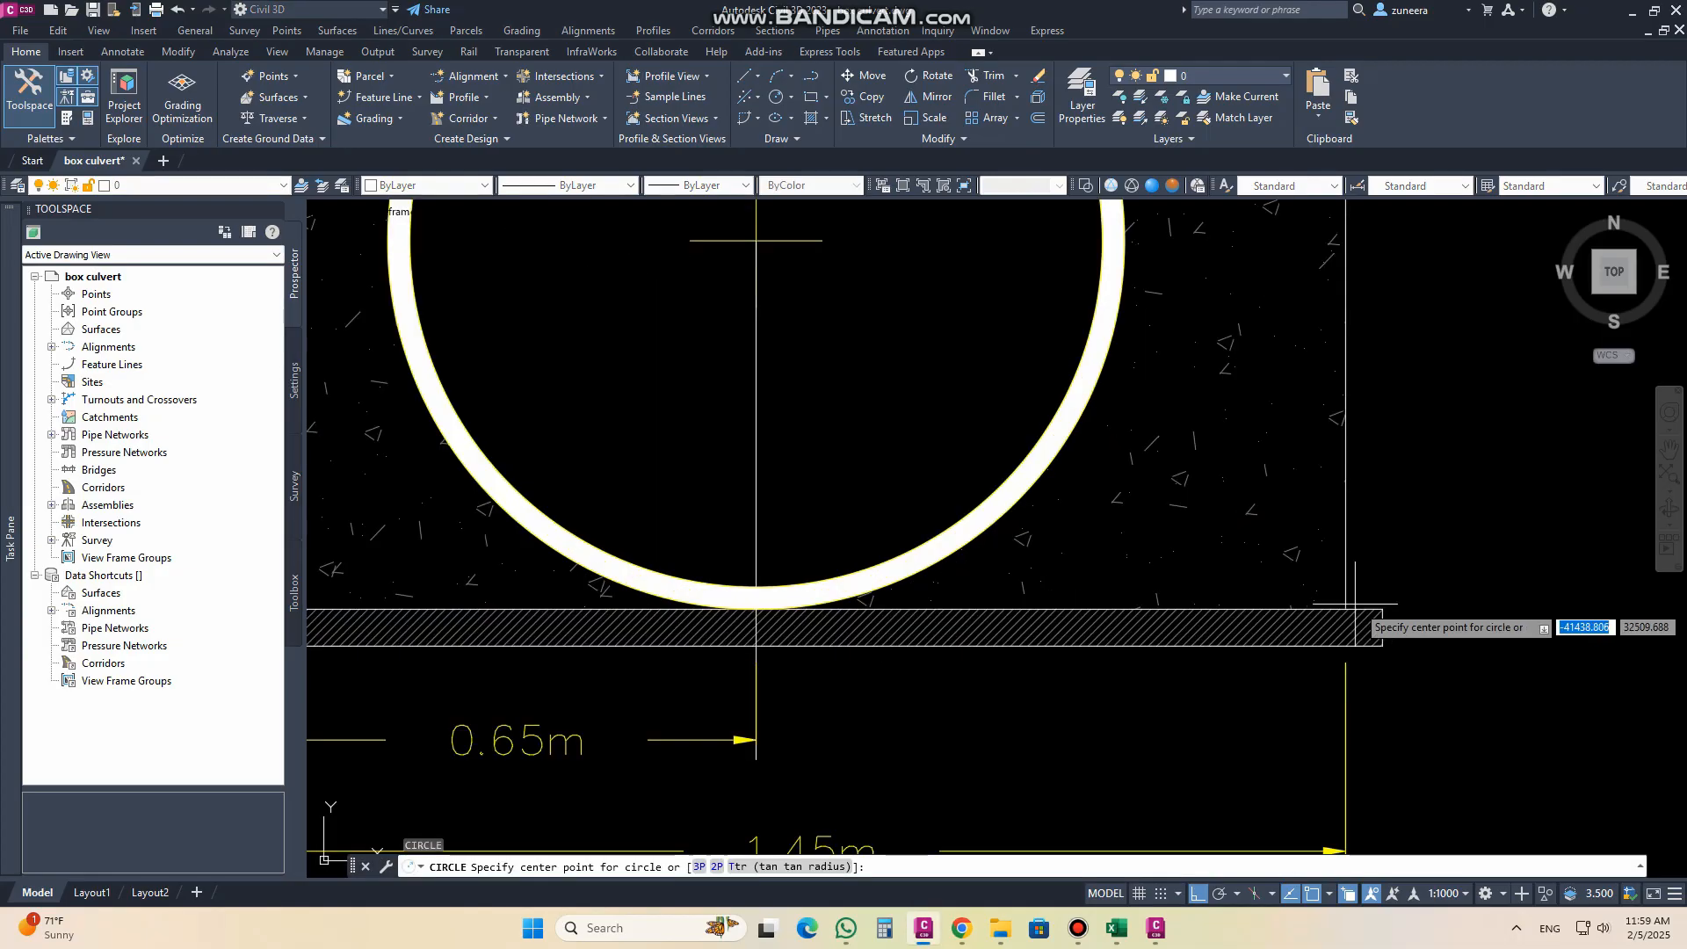
left_click(1344, 608)
scroll(1370, 626, "down", 2)
middle_click_drag(598, 620, 954, 603)
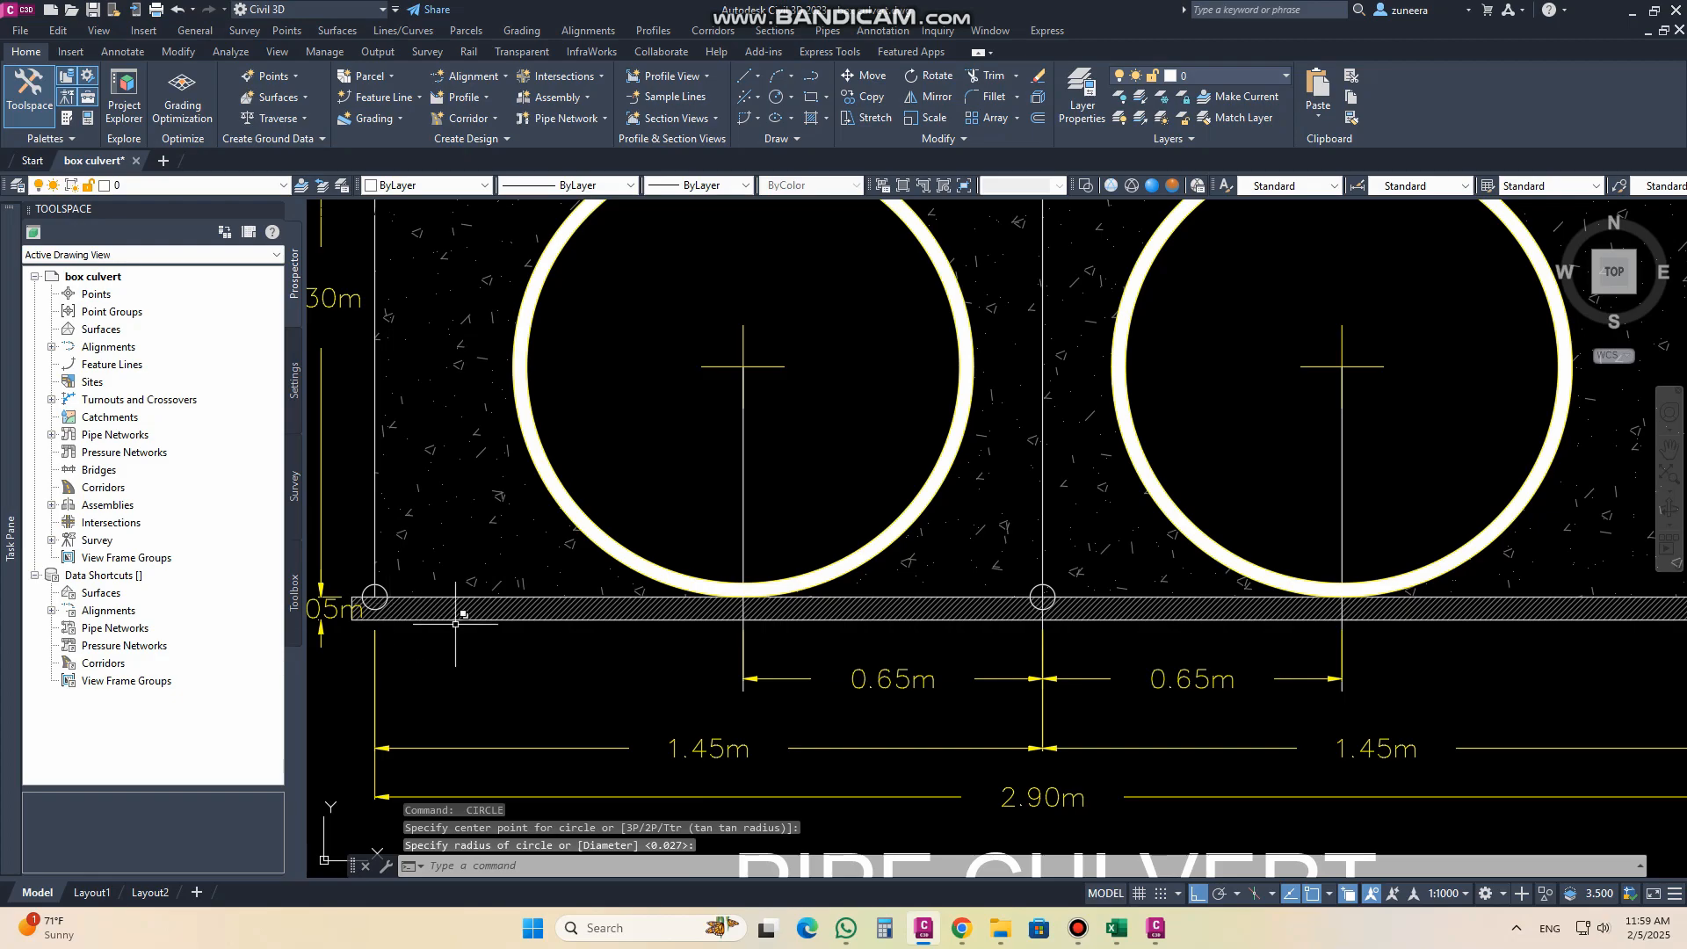
scroll(678, 660, "down", 2)
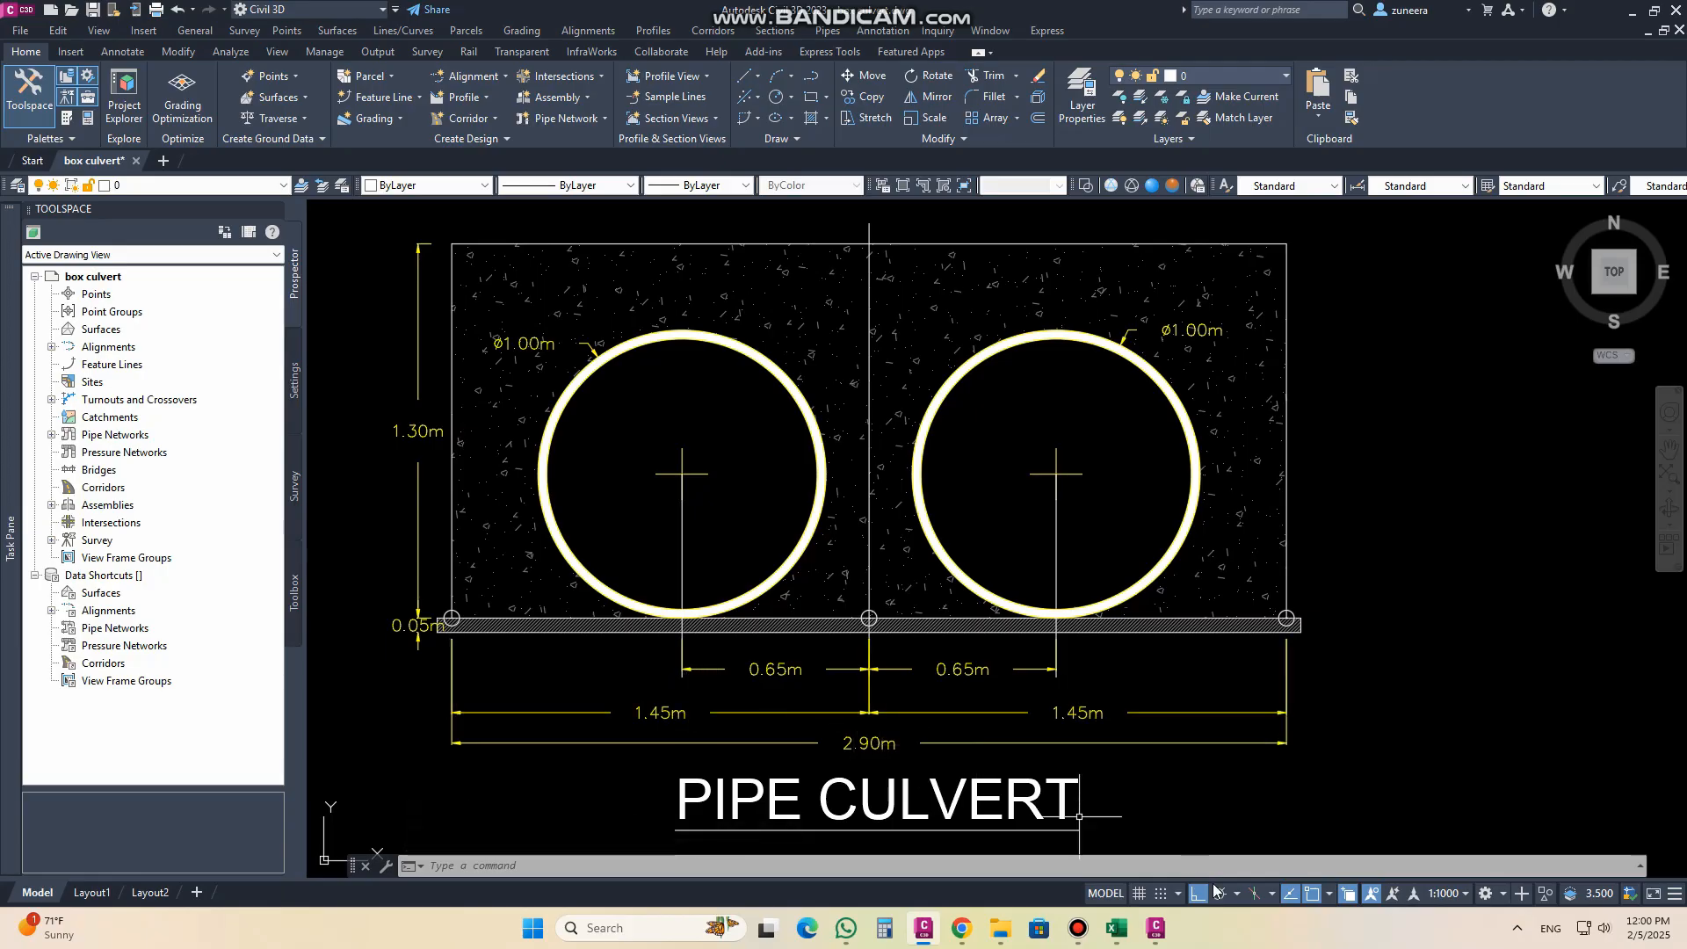
Step: Switch to Subassembly Composer and add a linked point from P1 with point code "BED" and Delta X 1.45
left_click(1155, 928)
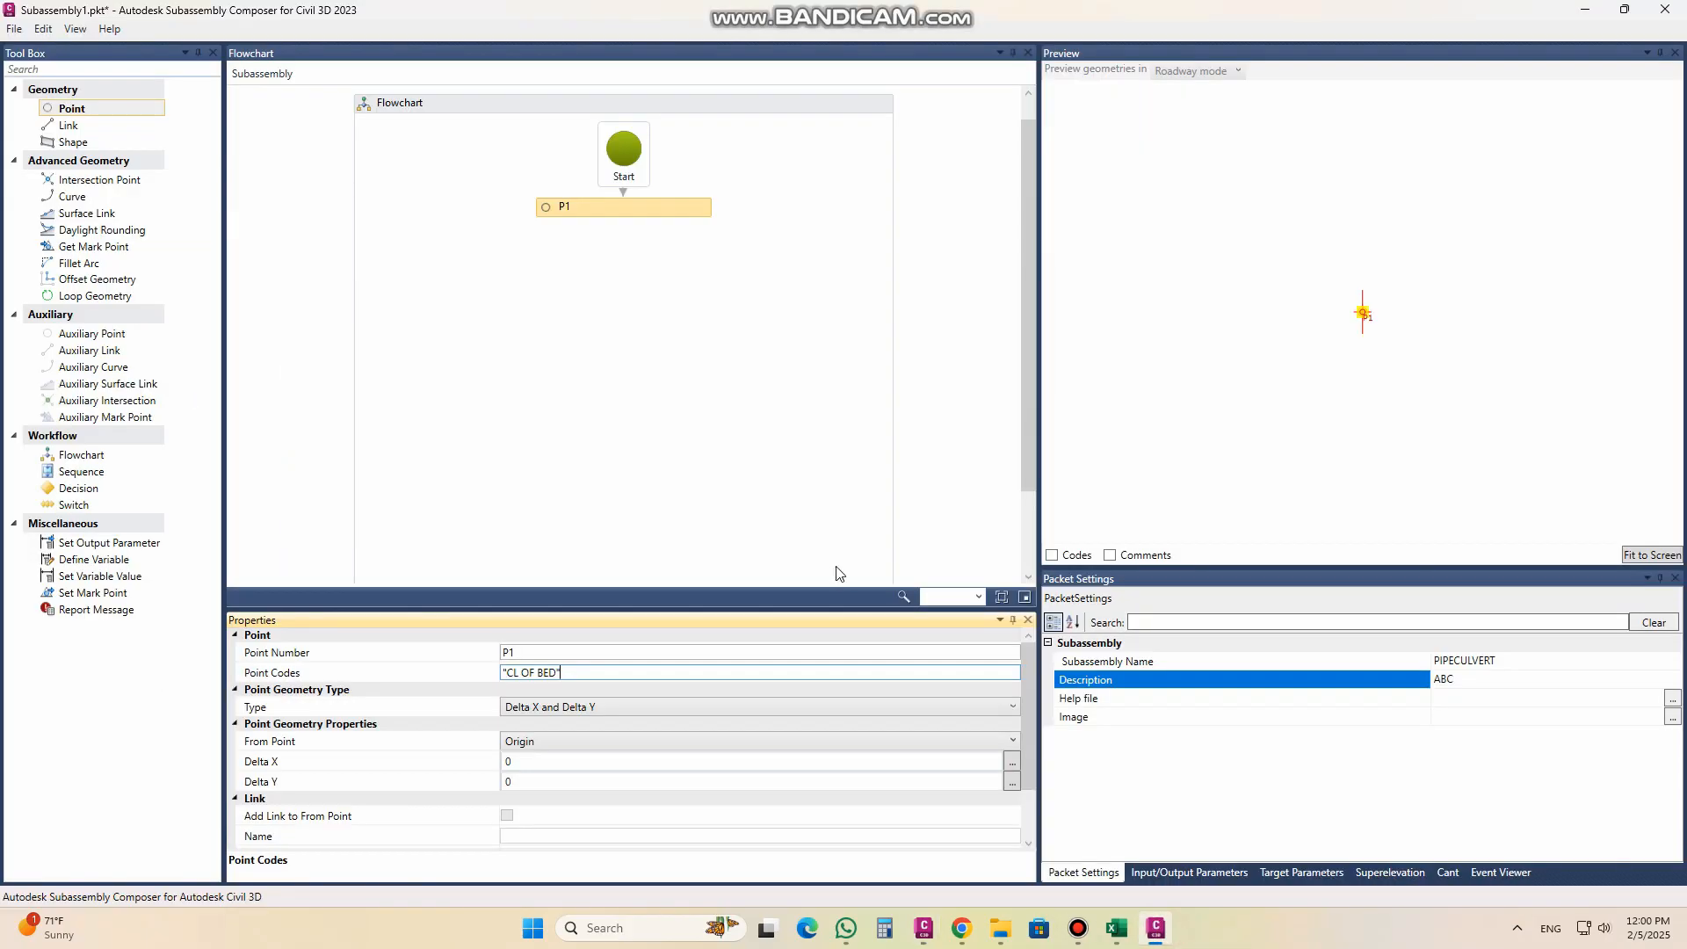
left_click(97, 113)
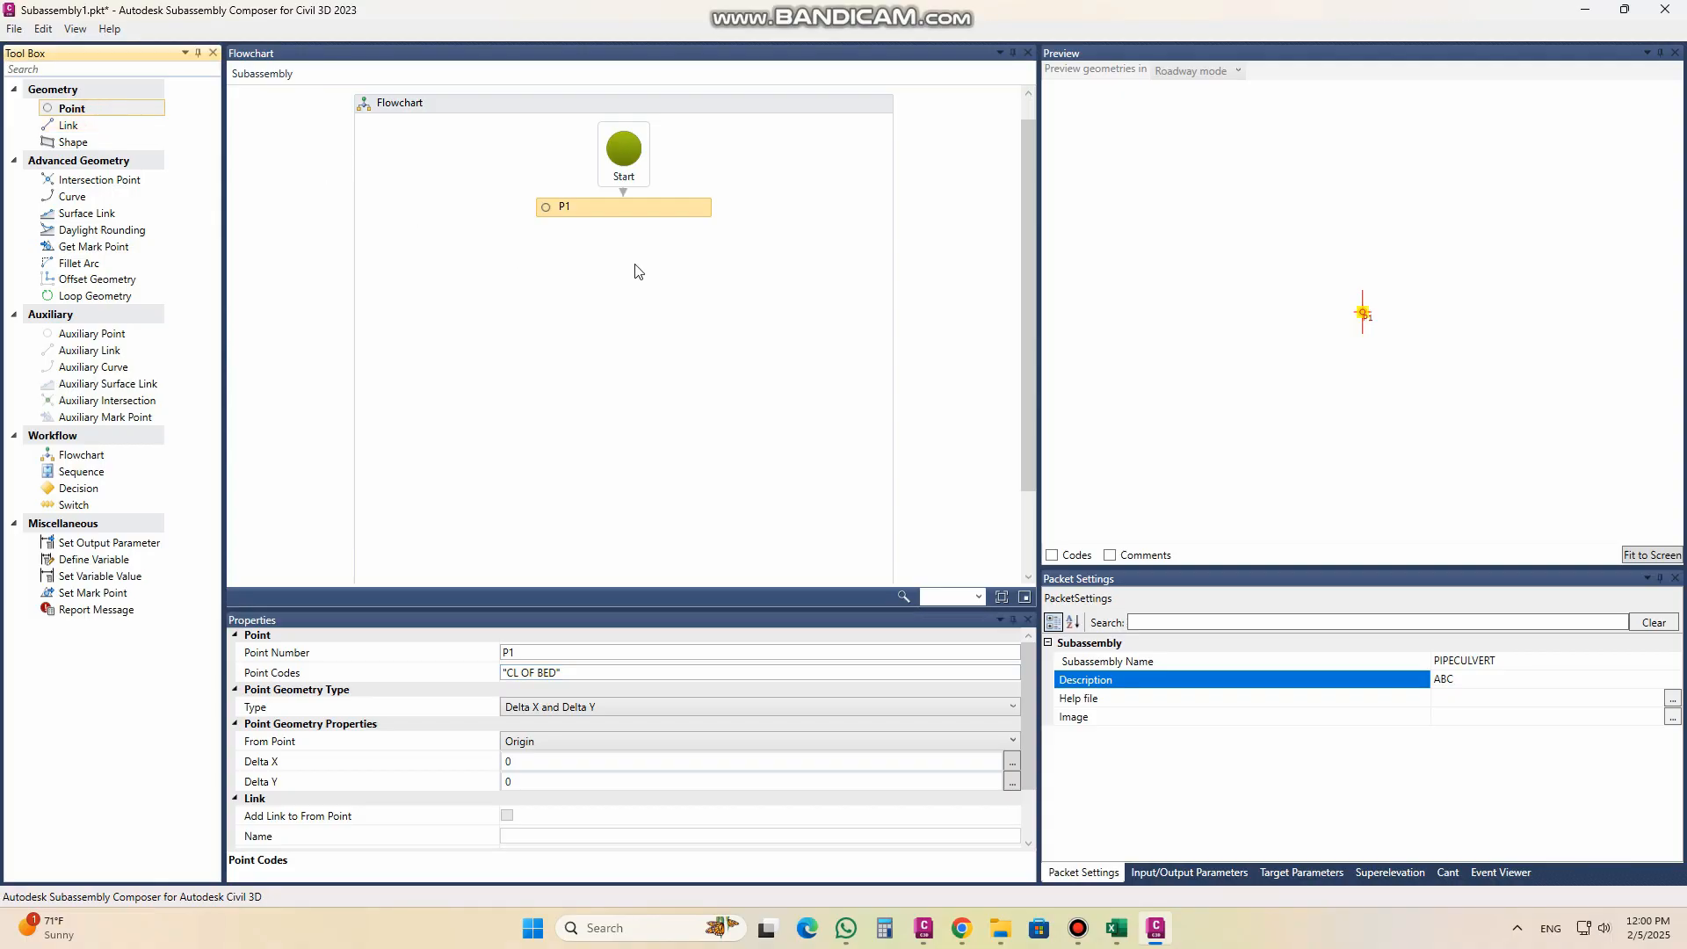
left_click_drag(629, 248, 644, 265)
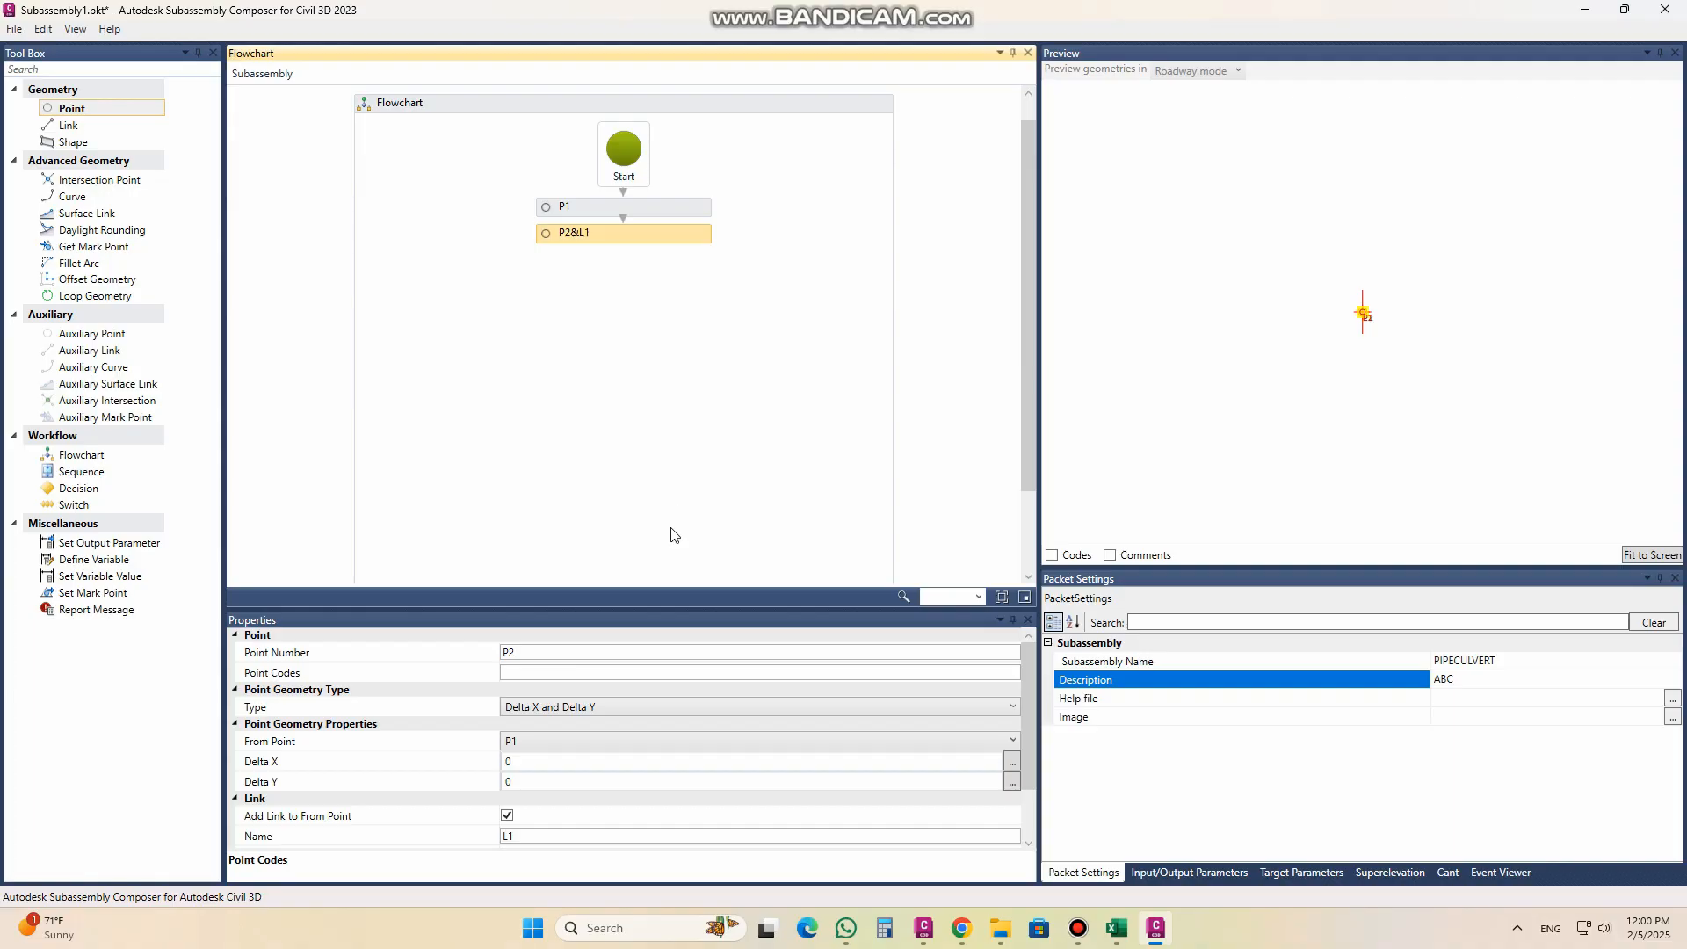
left_click(571, 671)
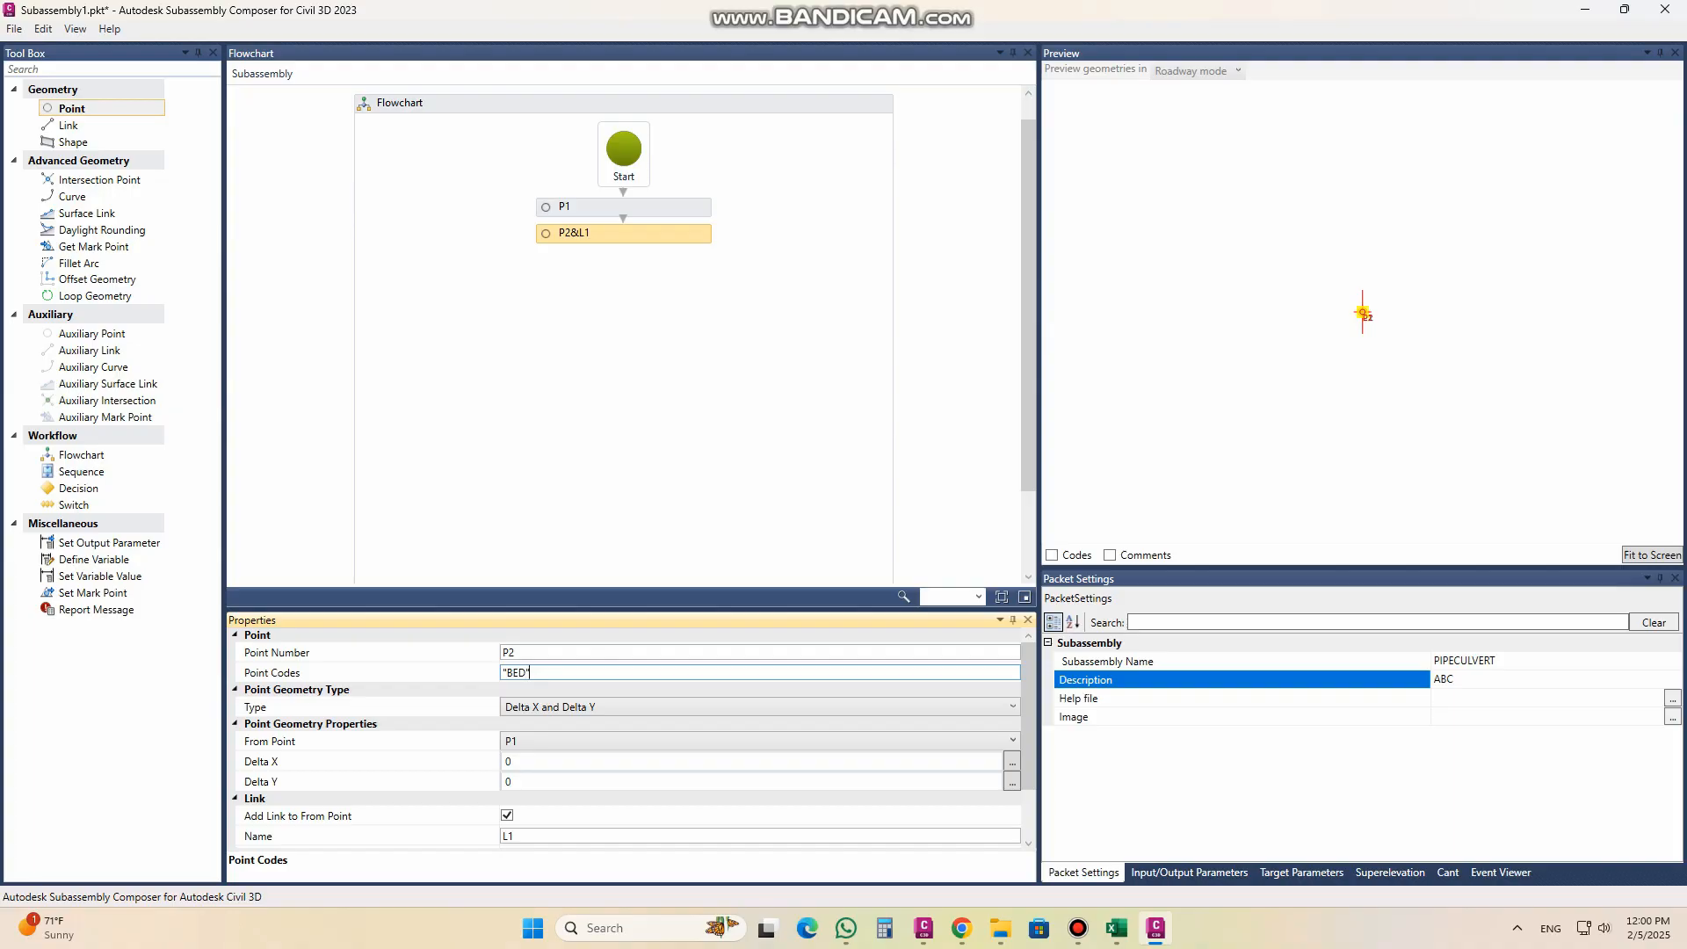
mouse_move(1024, 724)
left_mouse_down()
mouse_move(1042, 762)
mouse_move(1035, 748)
left_mouse_up()
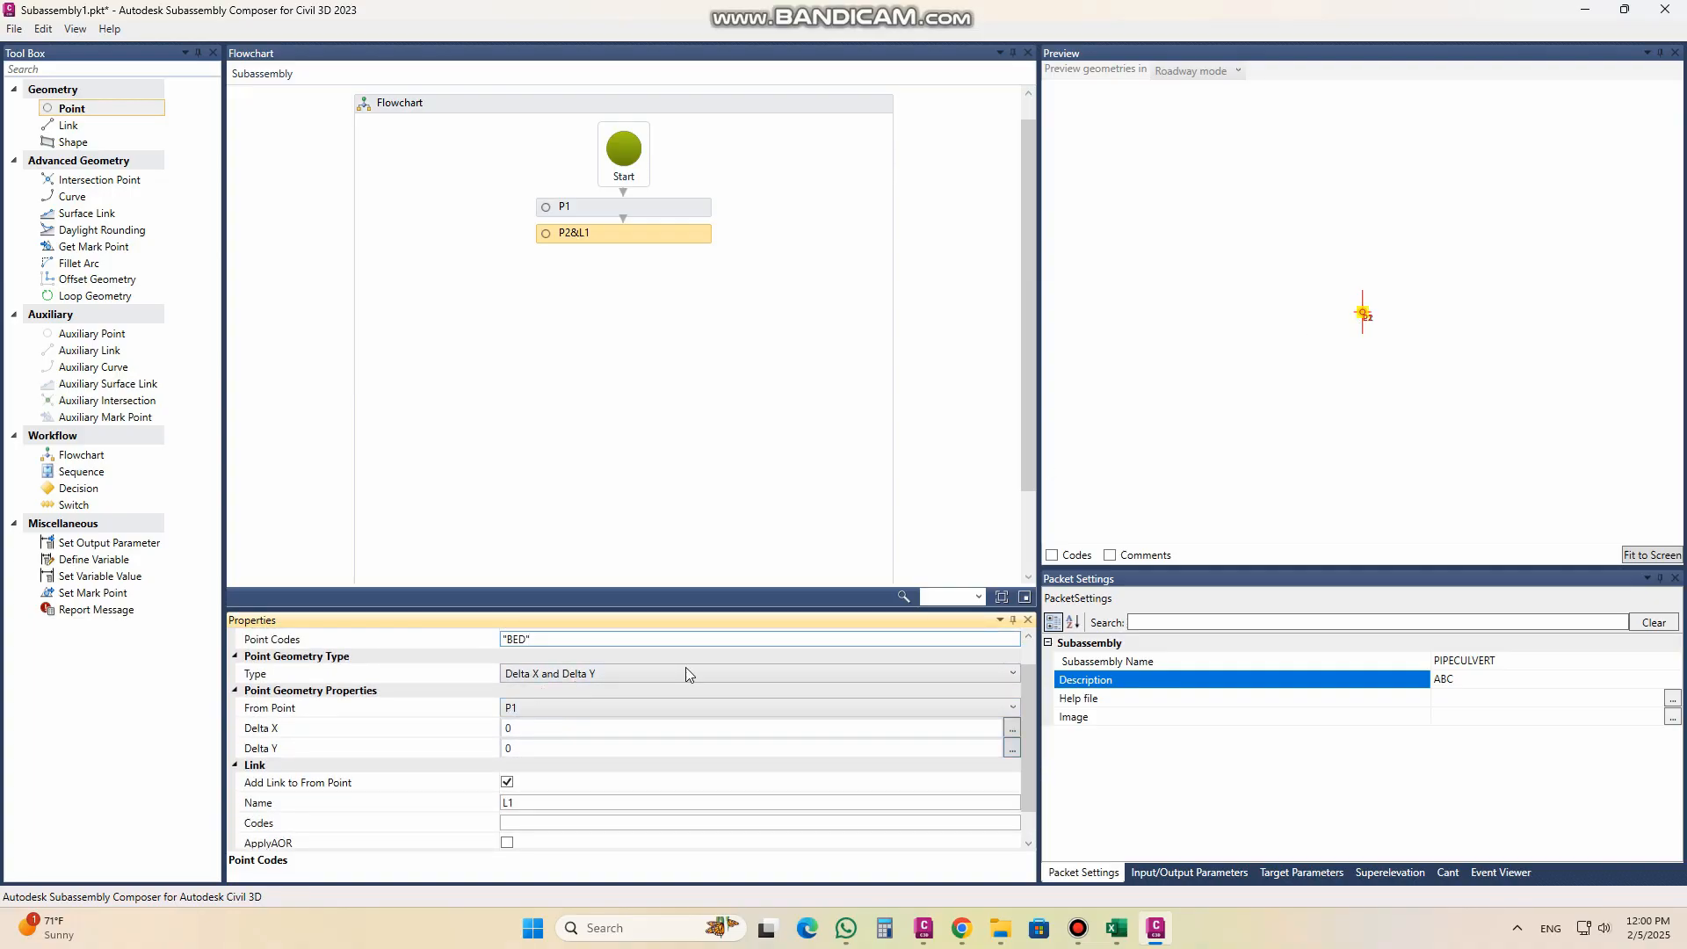
left_click(523, 730)
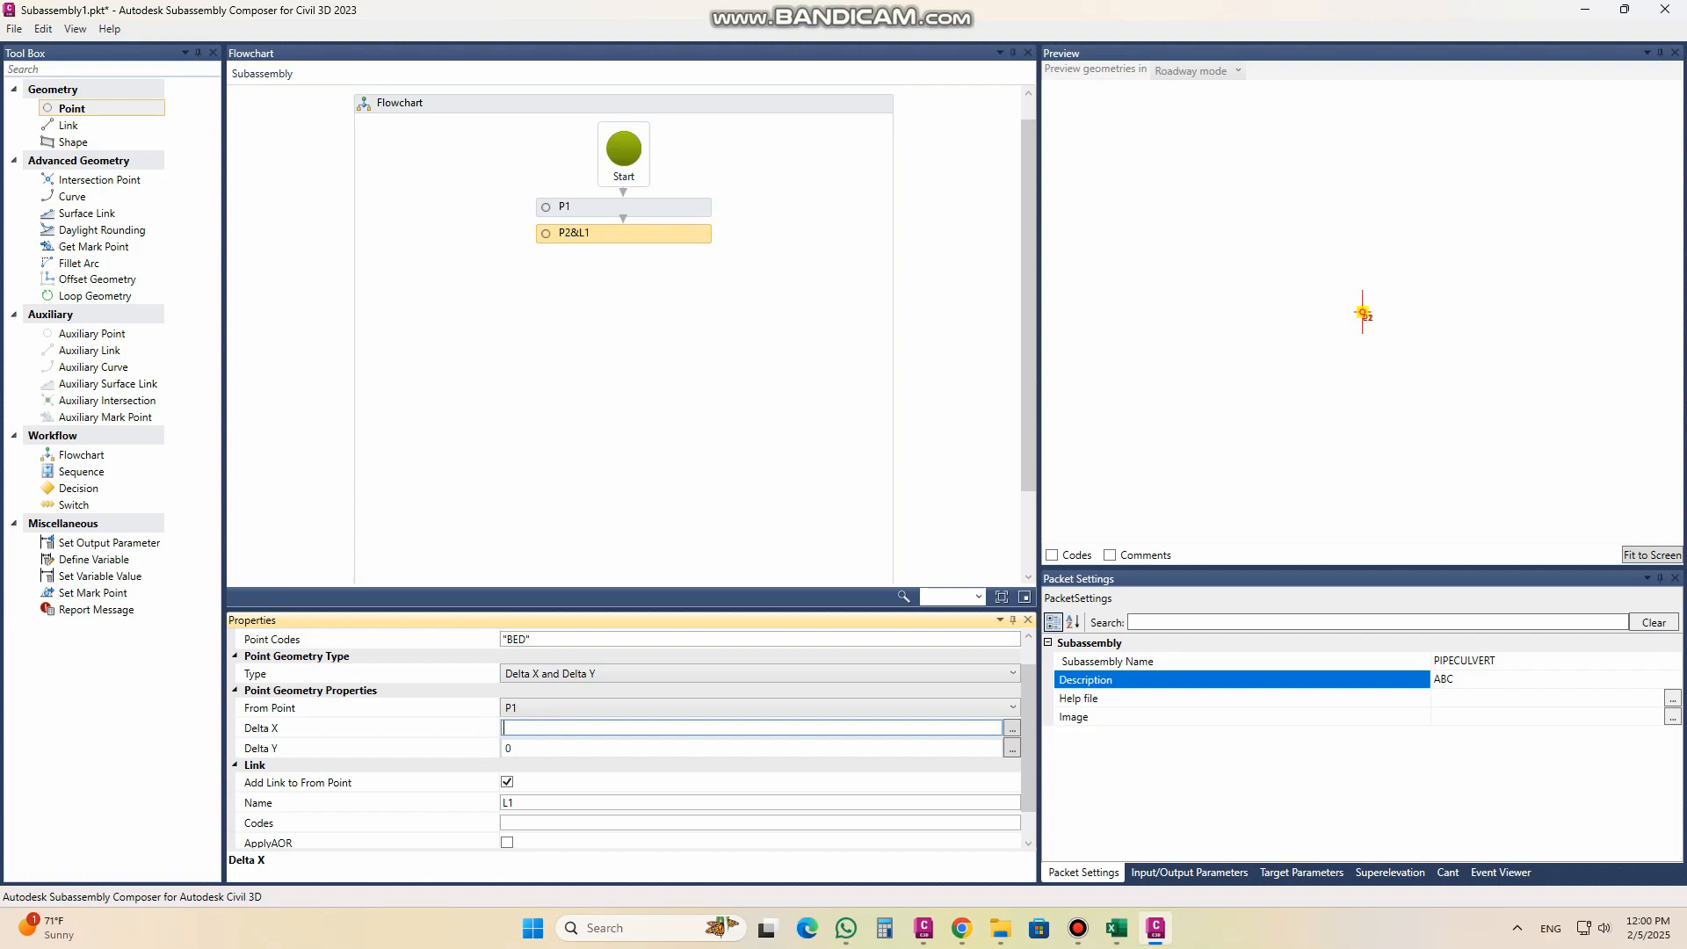
left_click(528, 749)
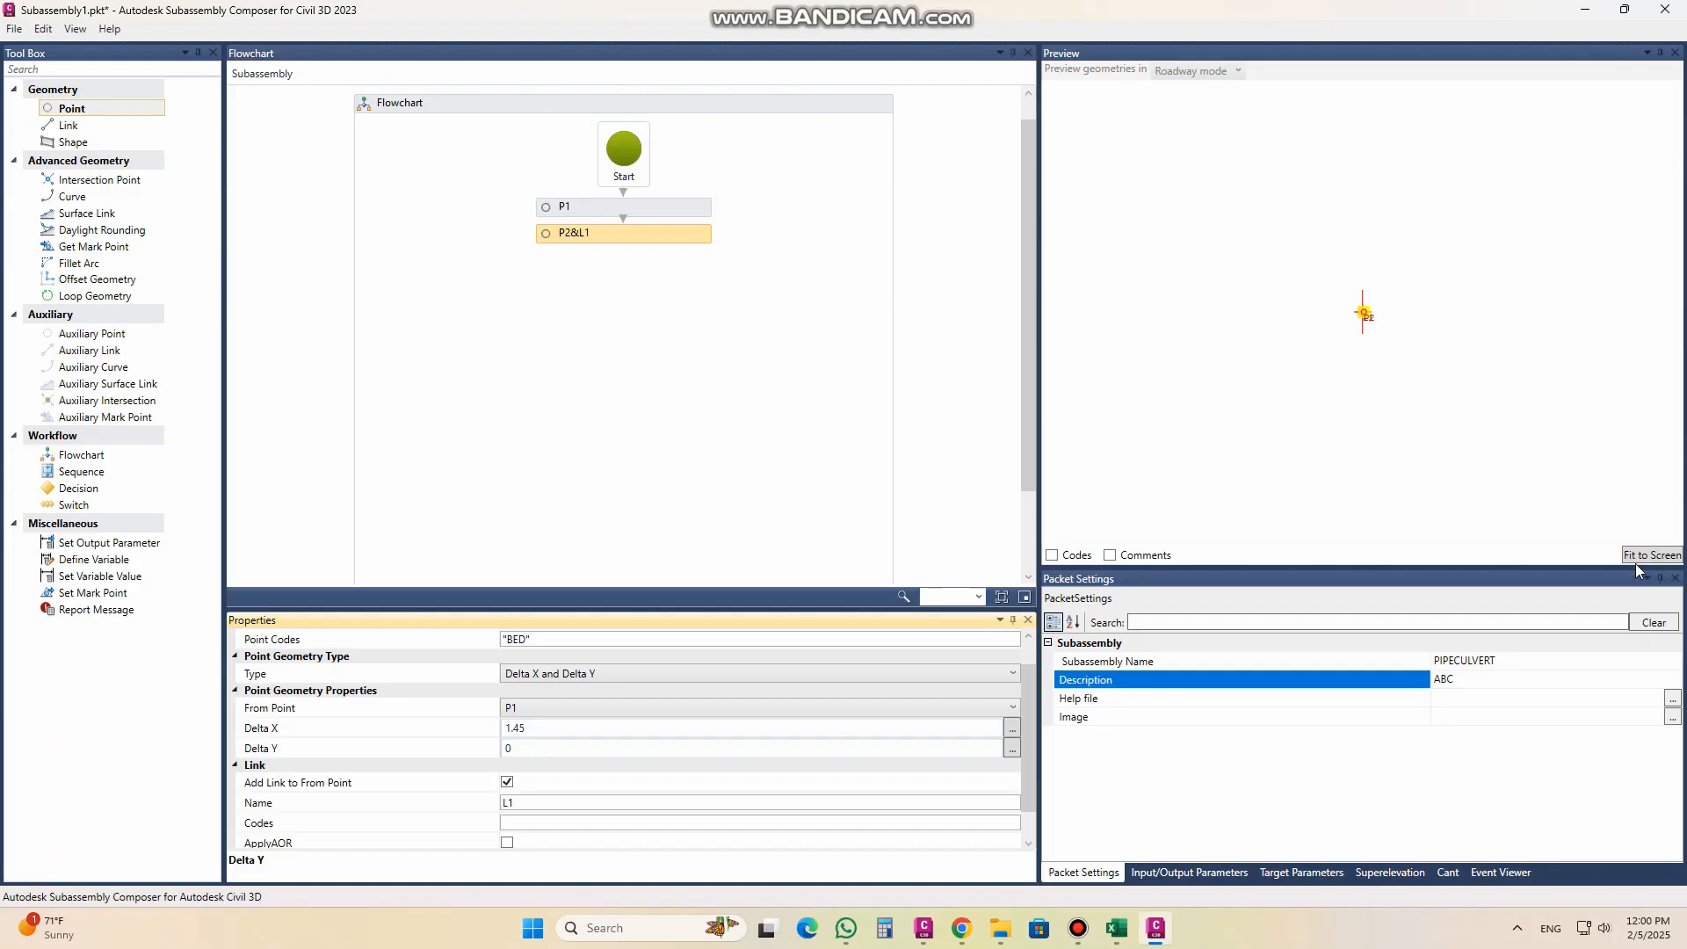
left_click(1636, 557)
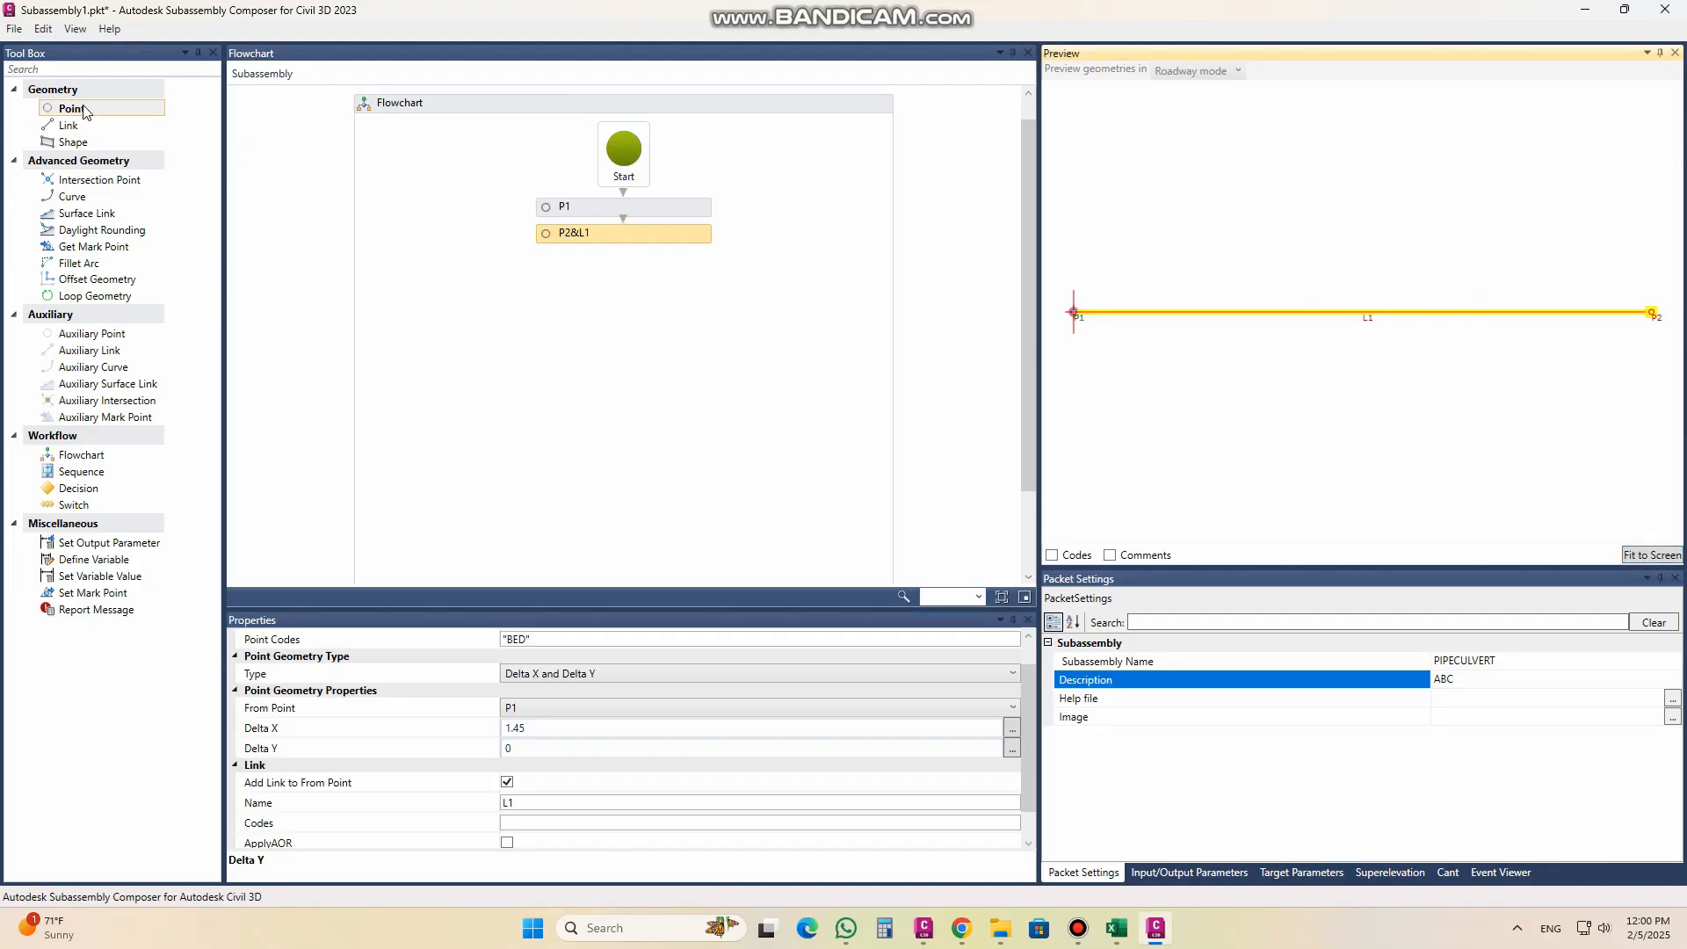
Step: Add a third linked point measured from P1 with Delta X -1.45
left_click_drag(88, 116, 669, 279)
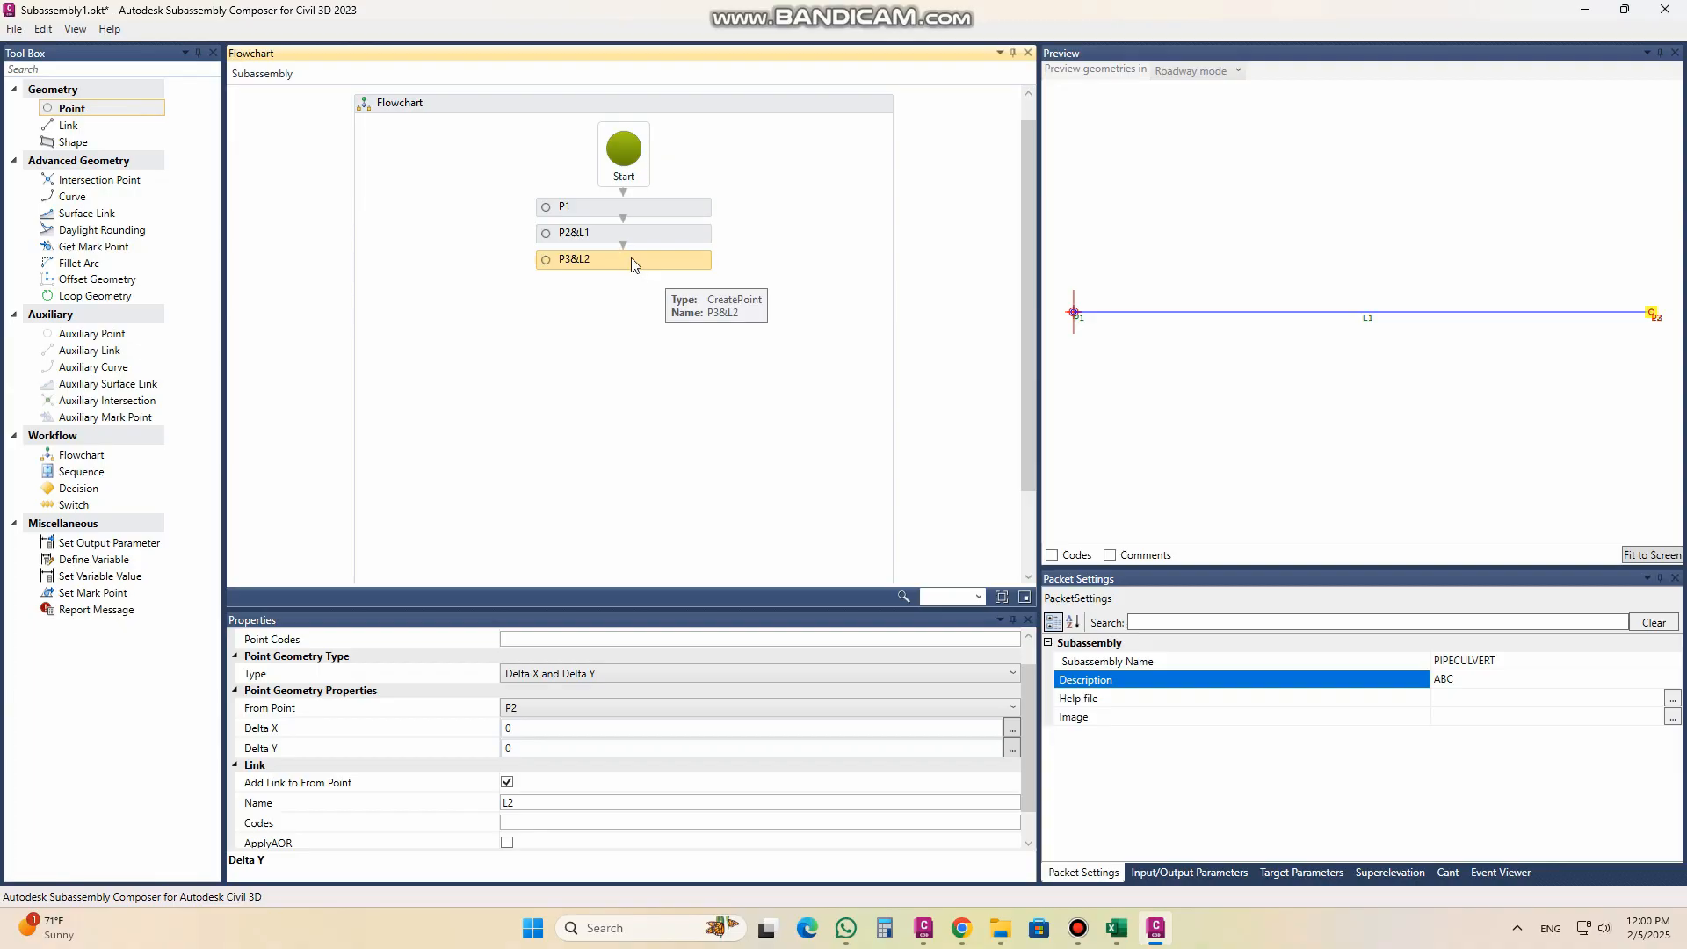
left_click(539, 714)
left_click(533, 726)
left_click(528, 728)
left_click_drag(527, 728, 492, 727)
type("-1.45")
Step: Copy the "BED" point code from P2 to P3
left_click(547, 649)
left_click_drag(1029, 686, 1029, 650)
left_click(595, 237)
left_click_drag(543, 674, 439, 675)
key("ctrl+c")
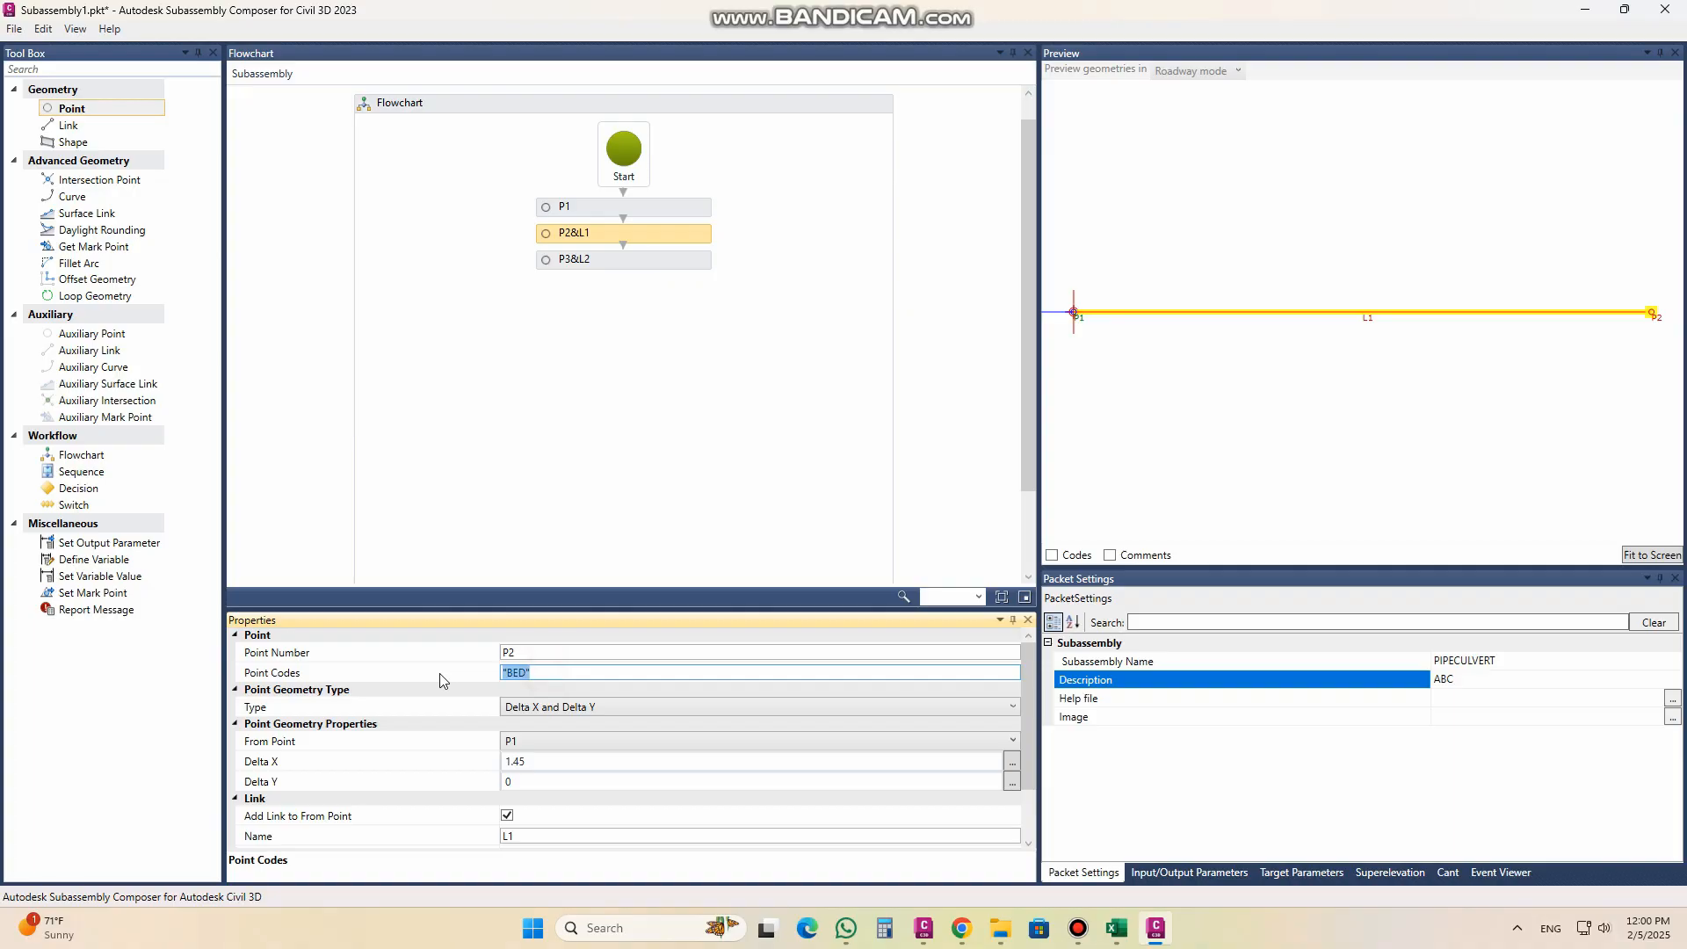
left_click(604, 260)
left_click(534, 673)
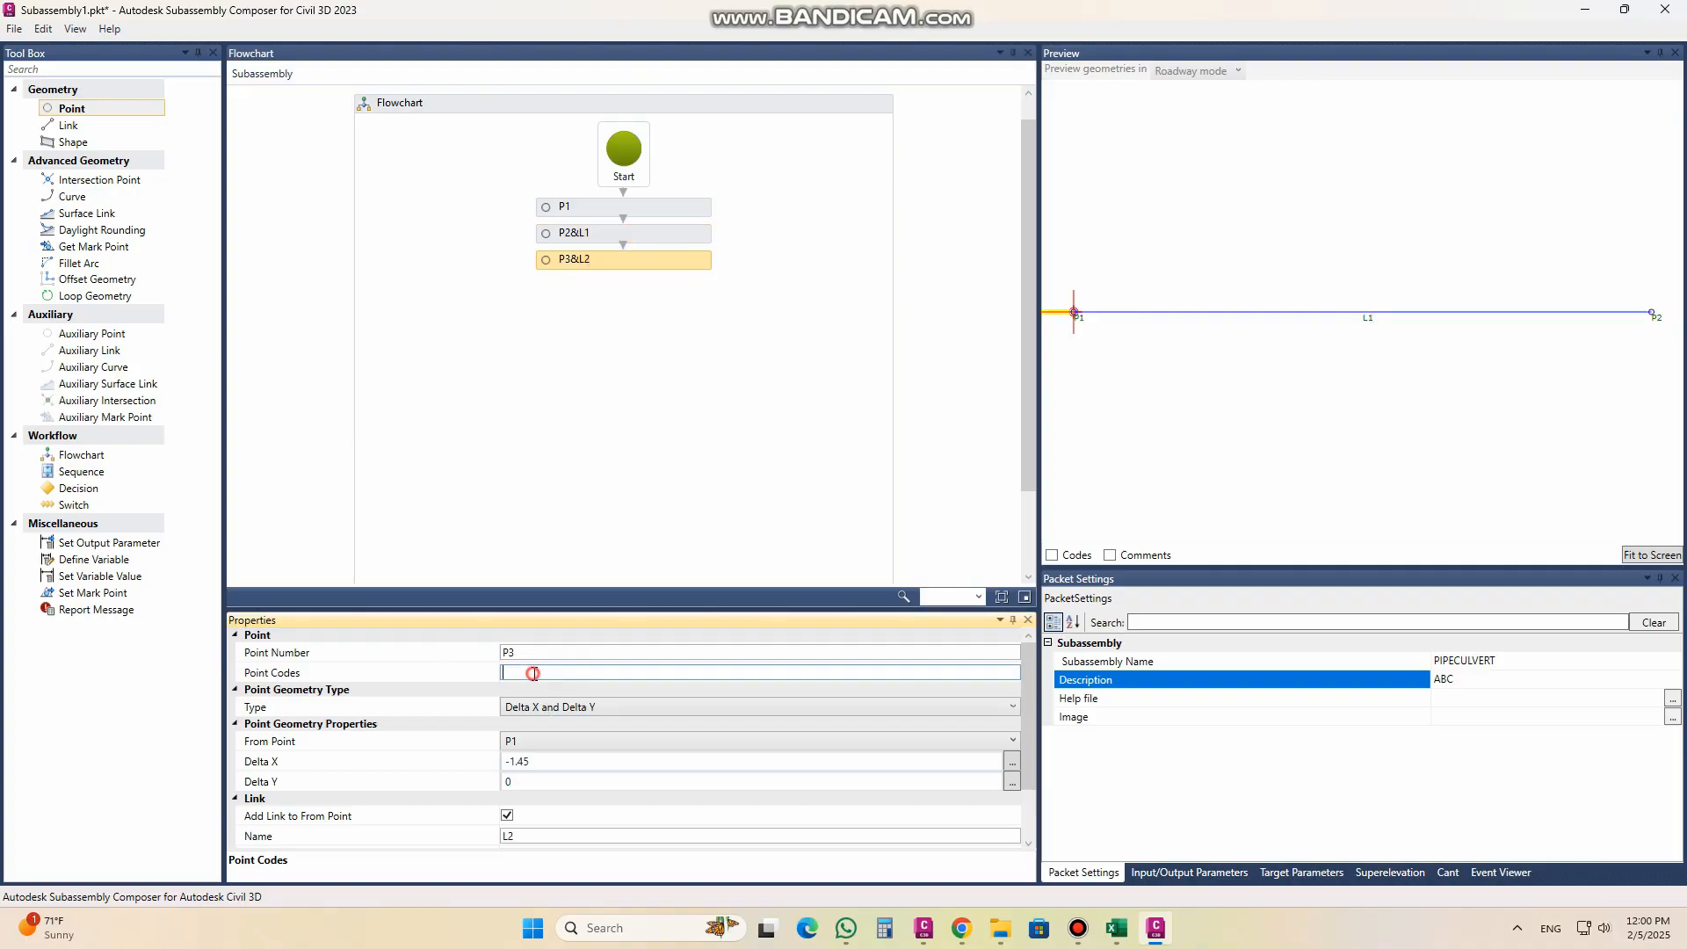
key("ctrl+v")
Step: Assign the link code "BED" to both links L1 and L2
left_click(571, 233)
scroll(1020, 689, "down", 1)
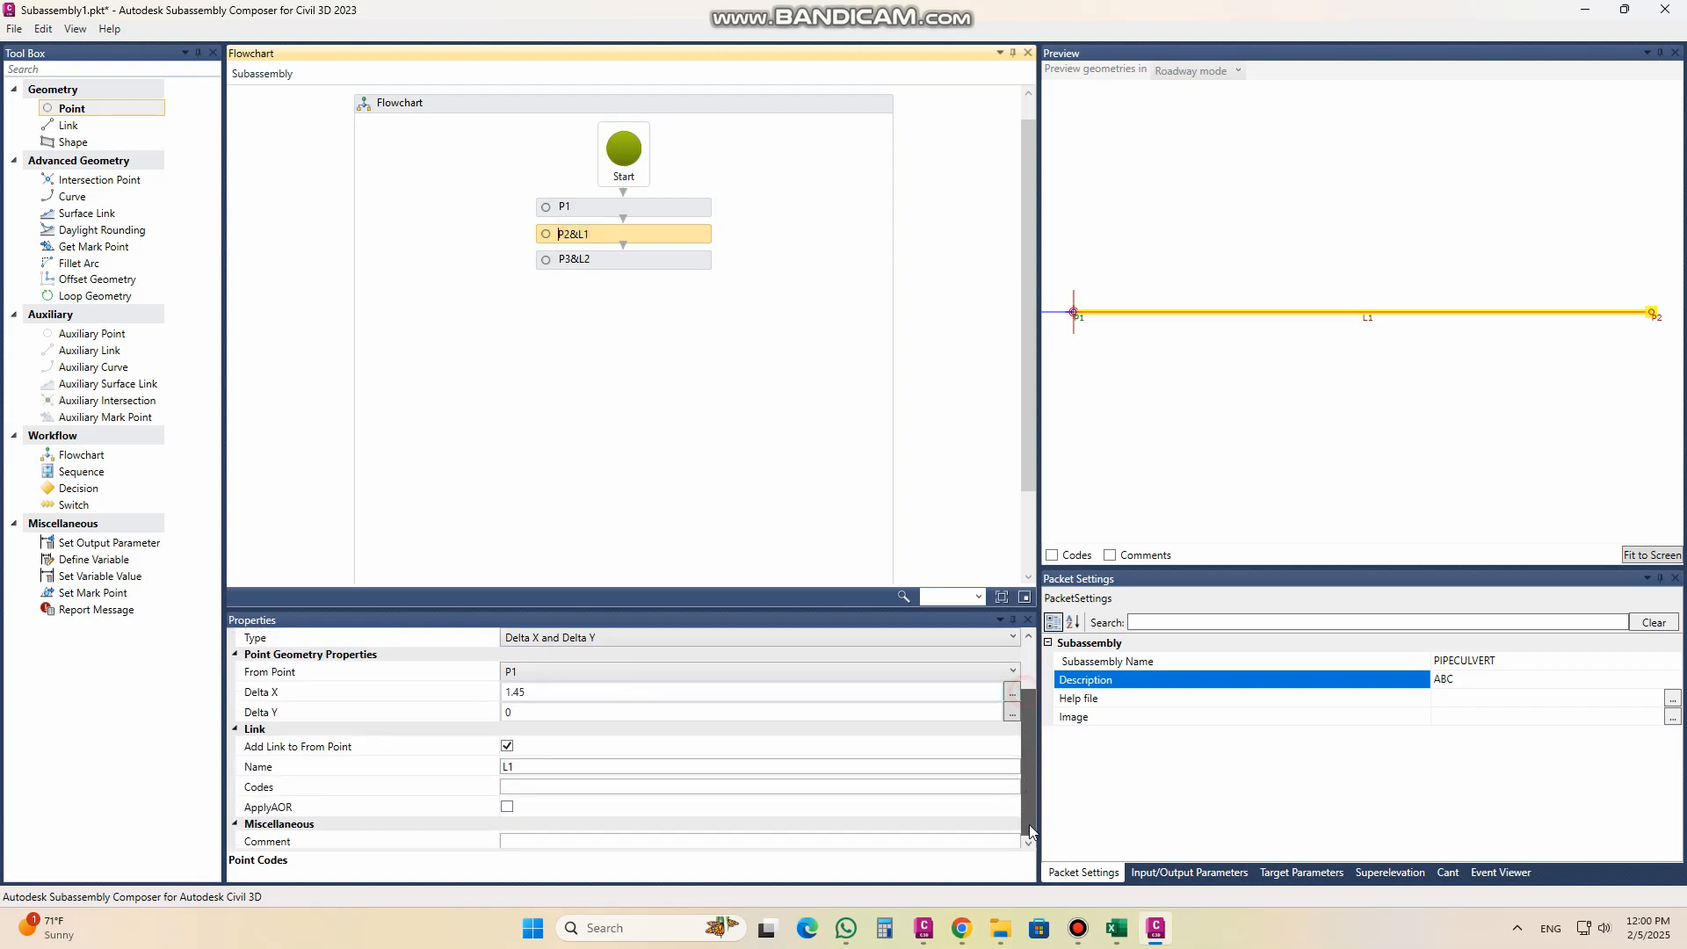
left_click(508, 786)
left_click(522, 787)
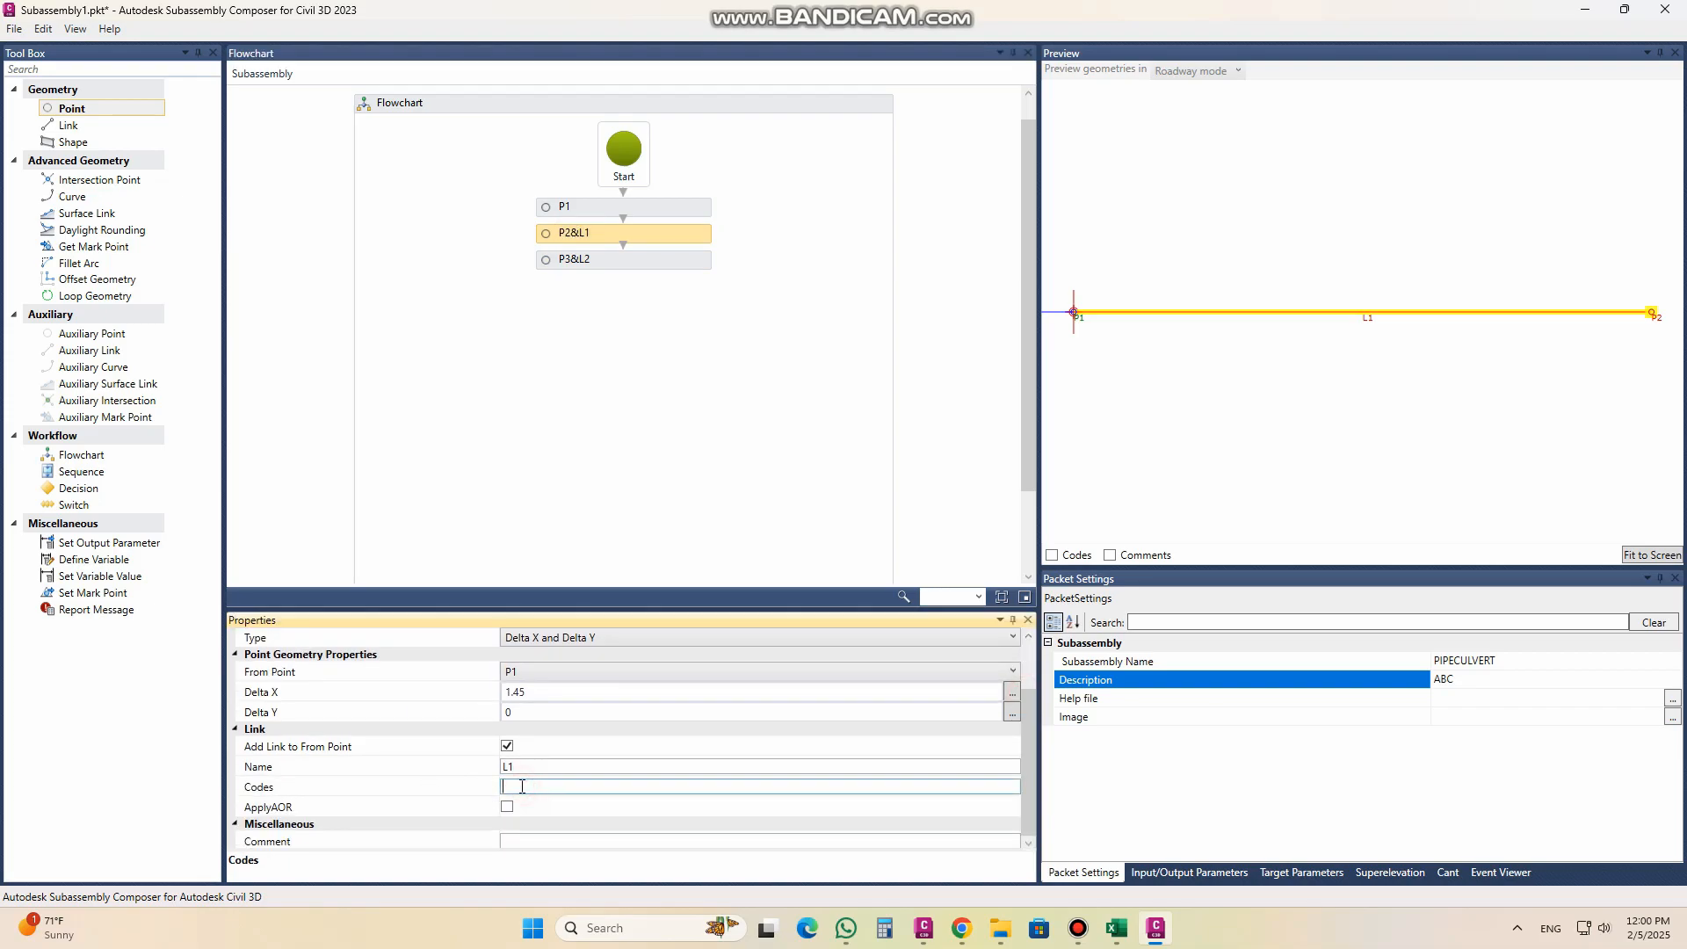
left_click(578, 262)
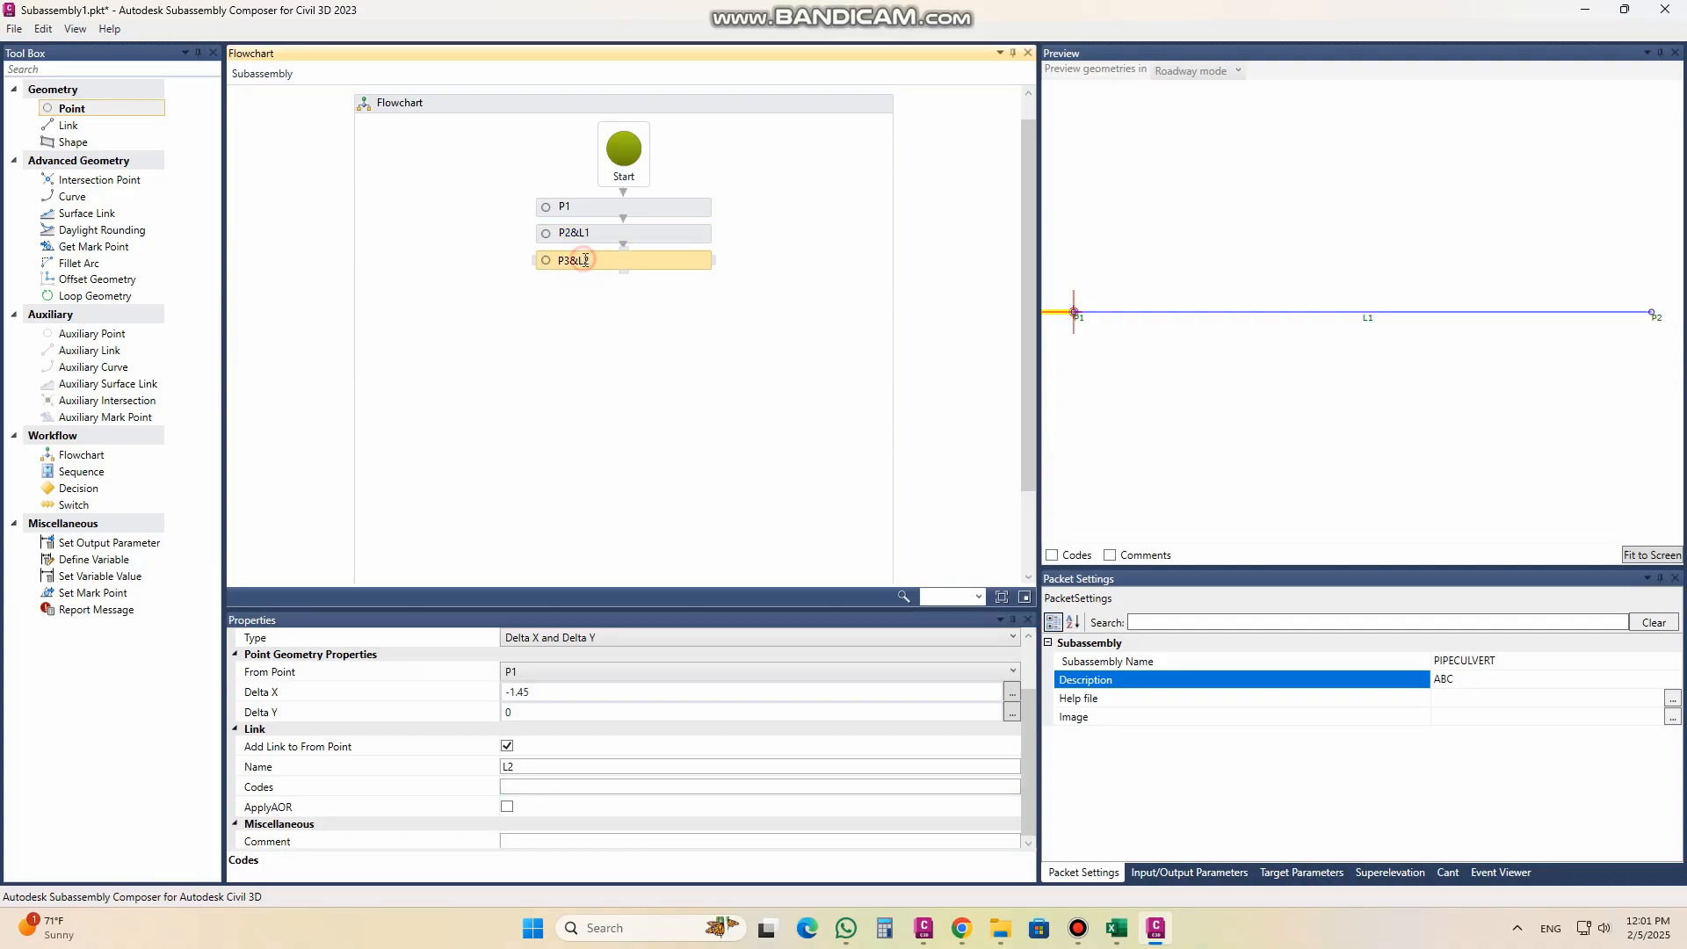
left_click(549, 788)
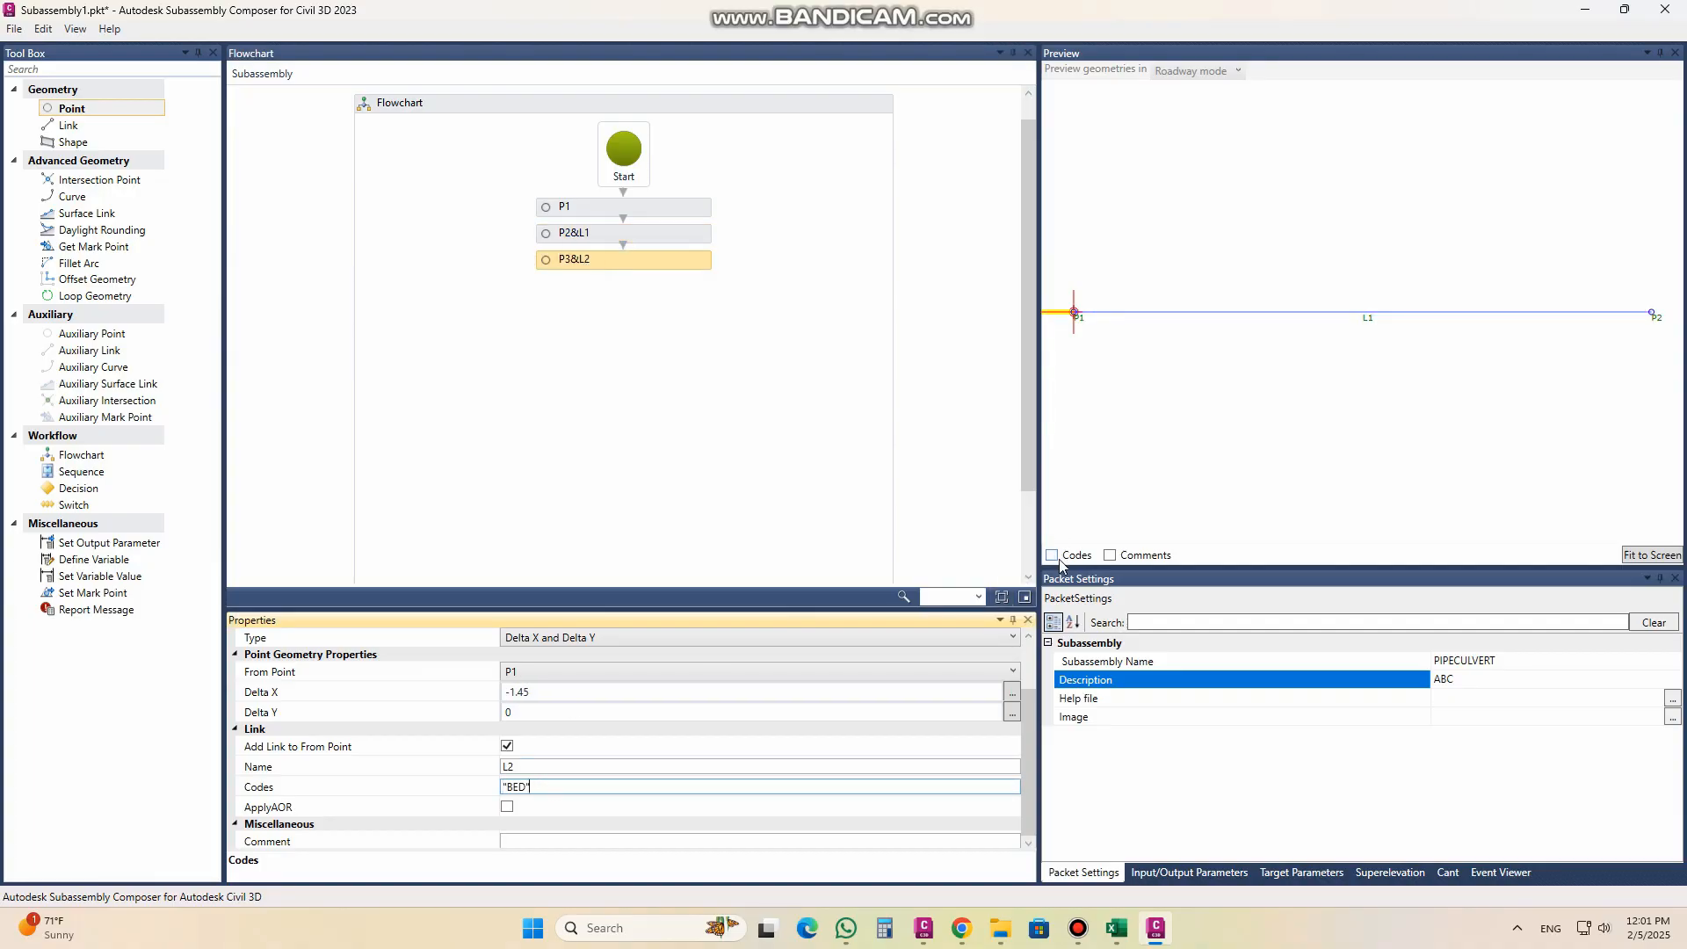
Step: Fit the preview to the geometry and briefly display the codes to check the point and link labels
left_click(1641, 557)
left_click(1052, 556)
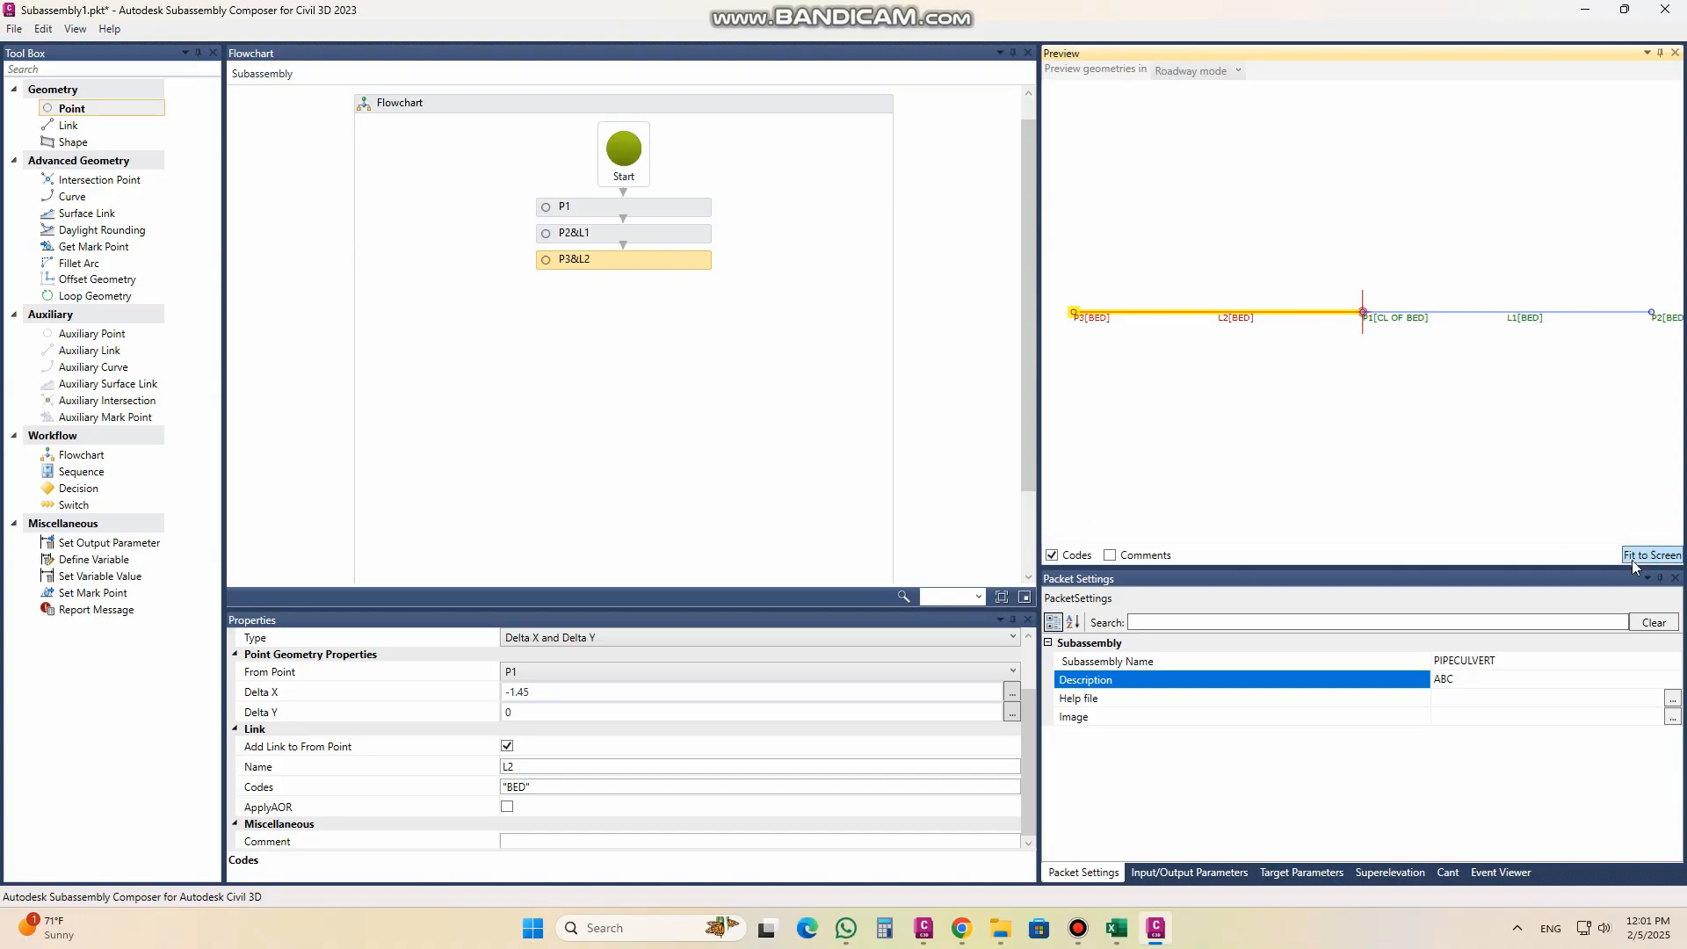
left_click(1052, 557)
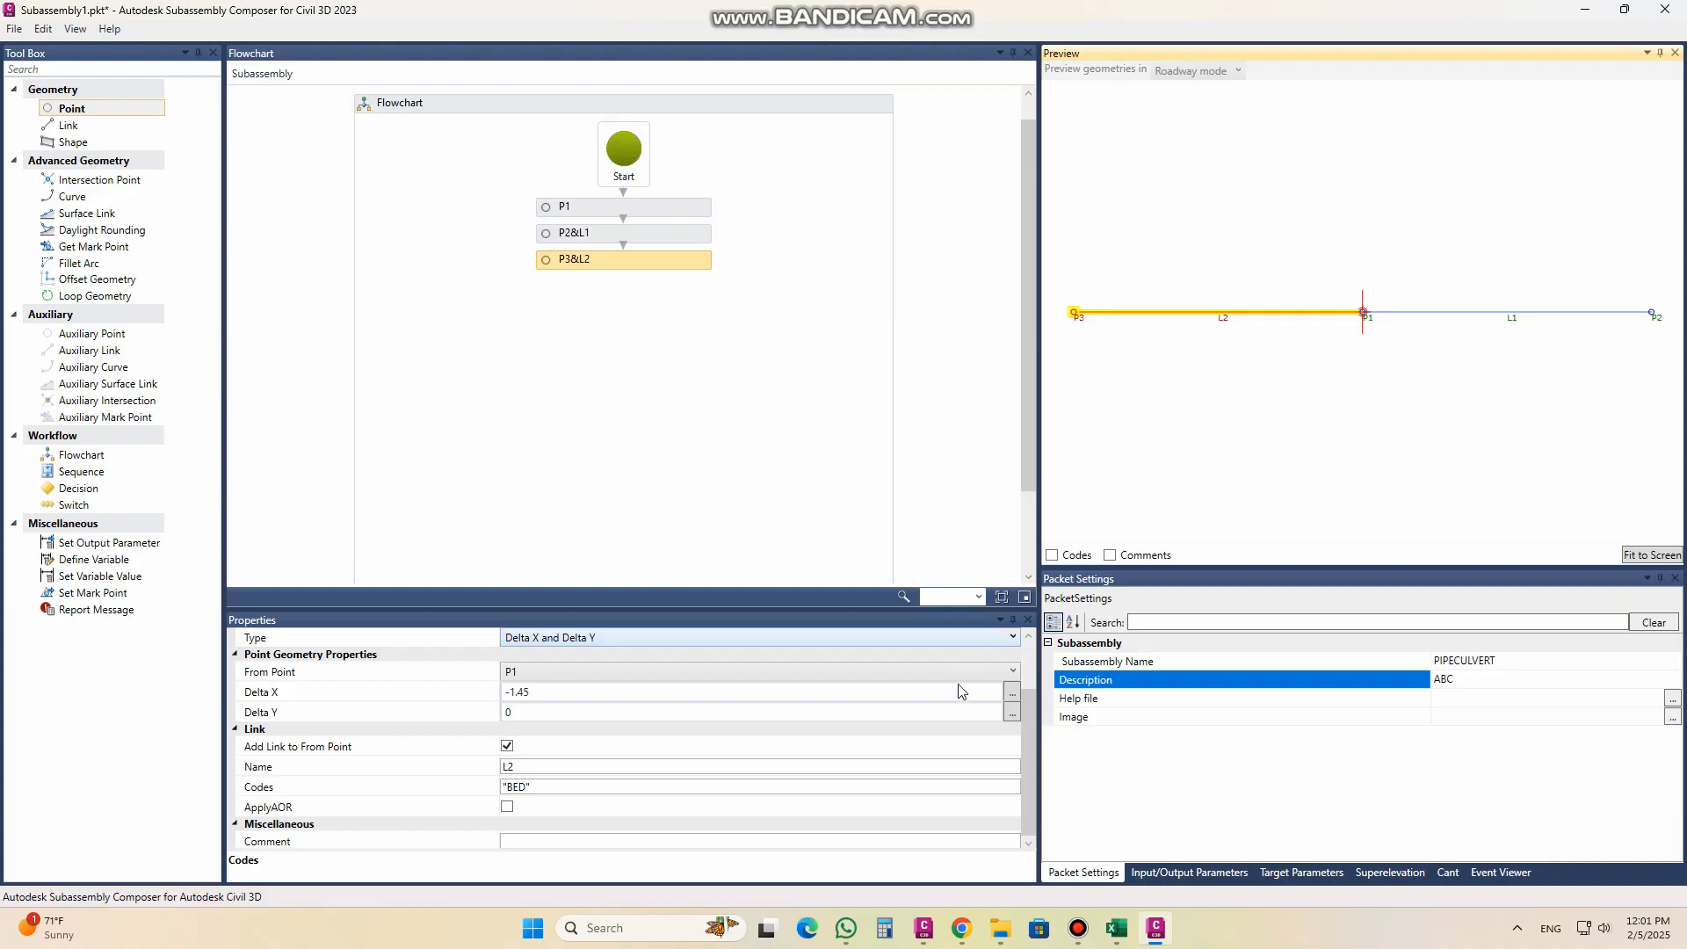
Step: Check the culvert section in Civil 3D, return to Subassembly Composer and add a fourth linked point with point code "SIDE"
left_click(922, 925)
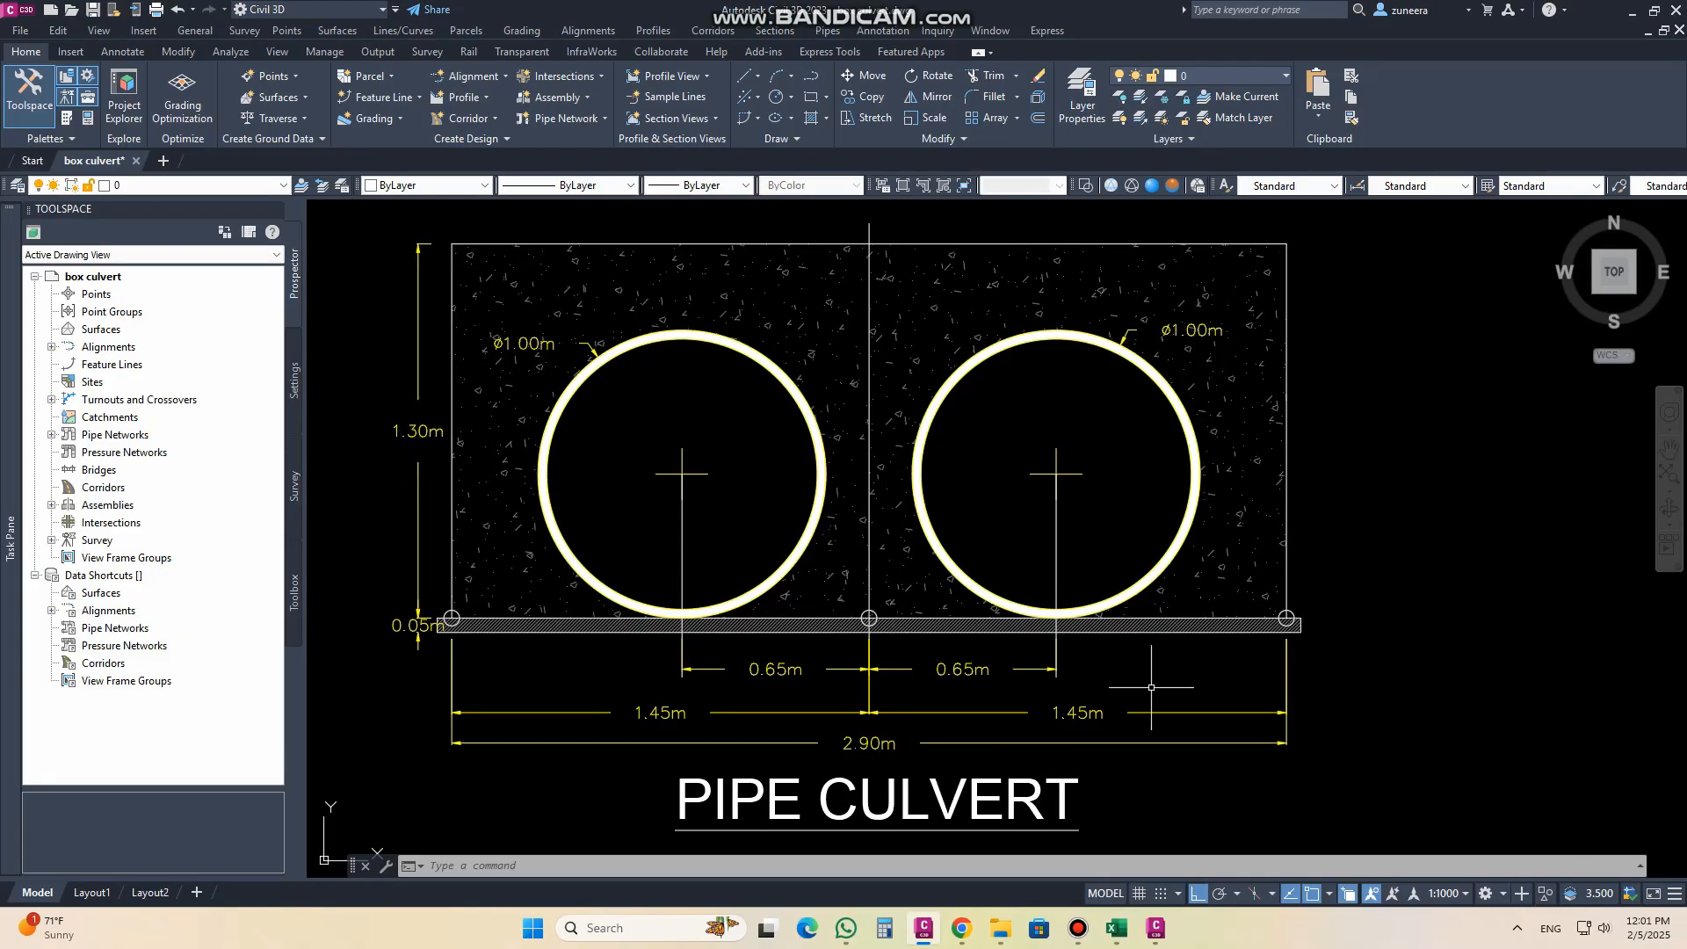
left_click(1155, 927)
left_click_drag(74, 109, 639, 305)
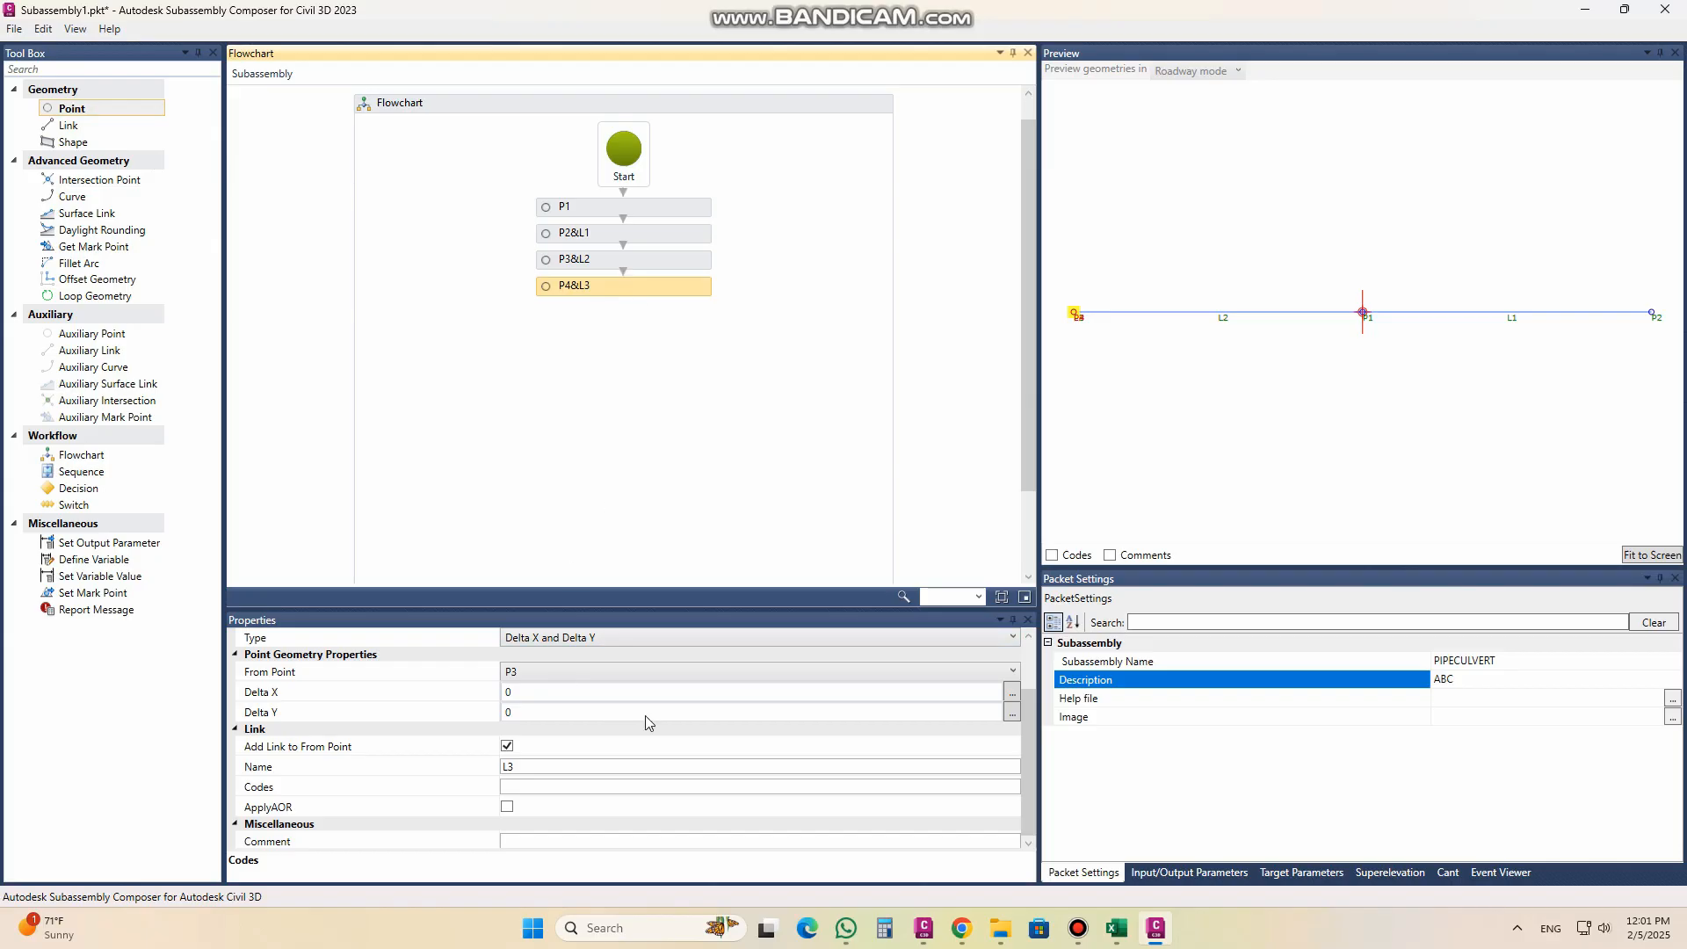
left_click_drag(1026, 731, 1036, 668)
left_click(578, 674)
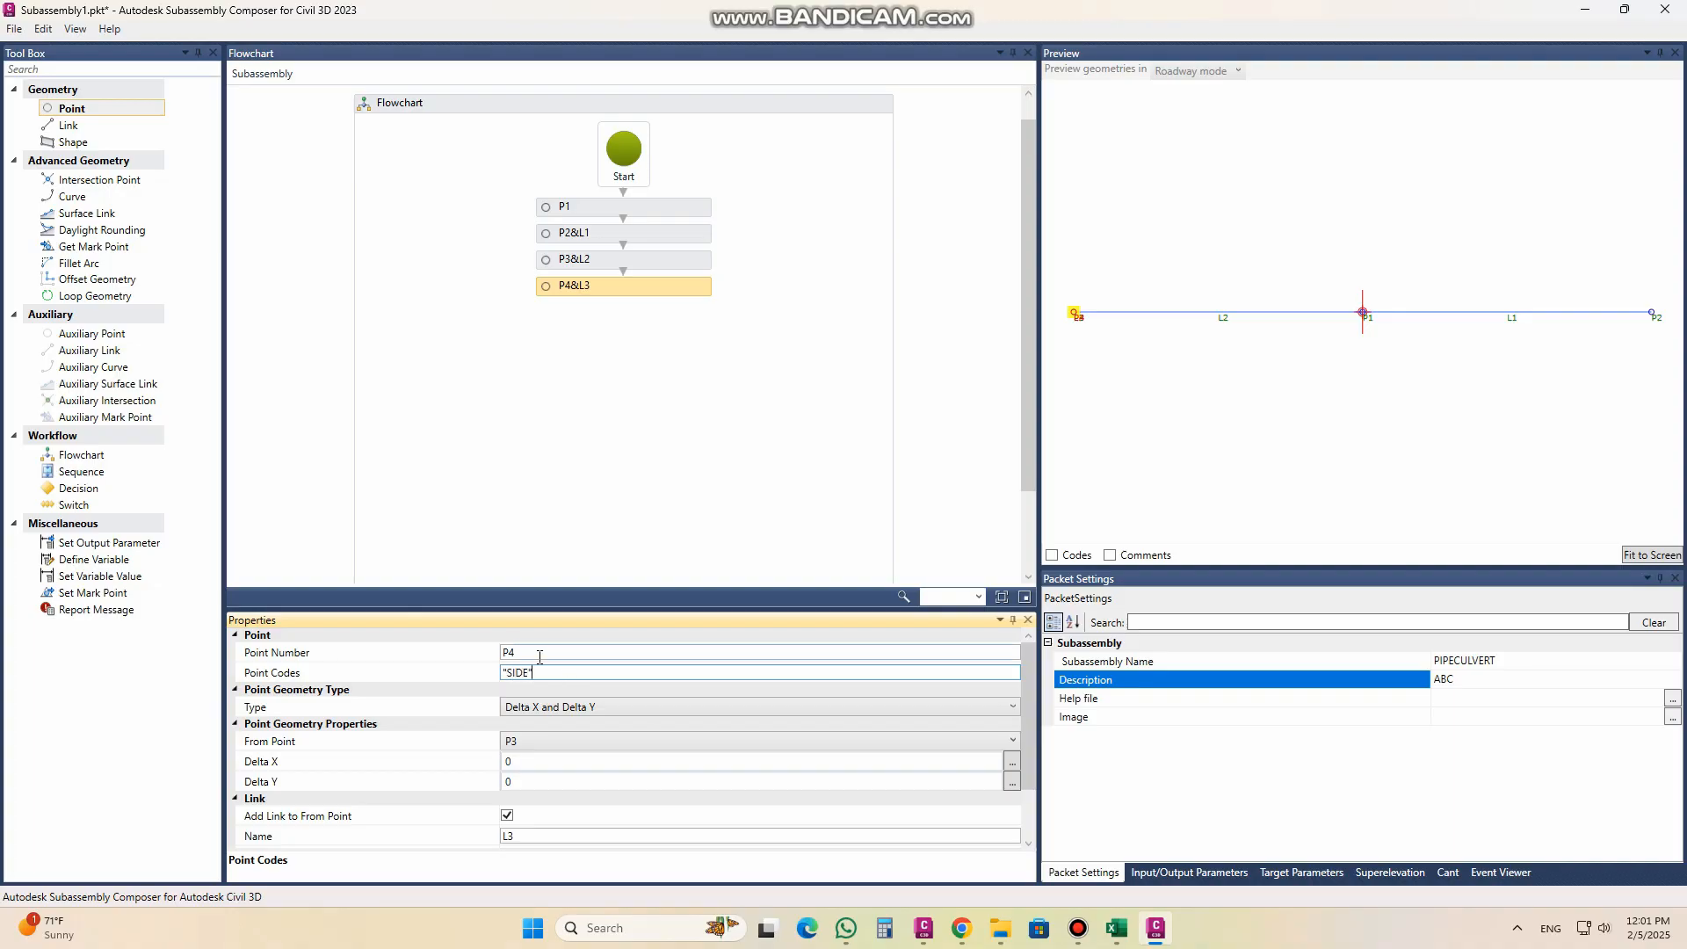
Step: Measure P4 from P2 with Delta X 0 and Delta Y 1.3, and fit the preview to the geometry
left_click_drag(1031, 725, 1033, 776)
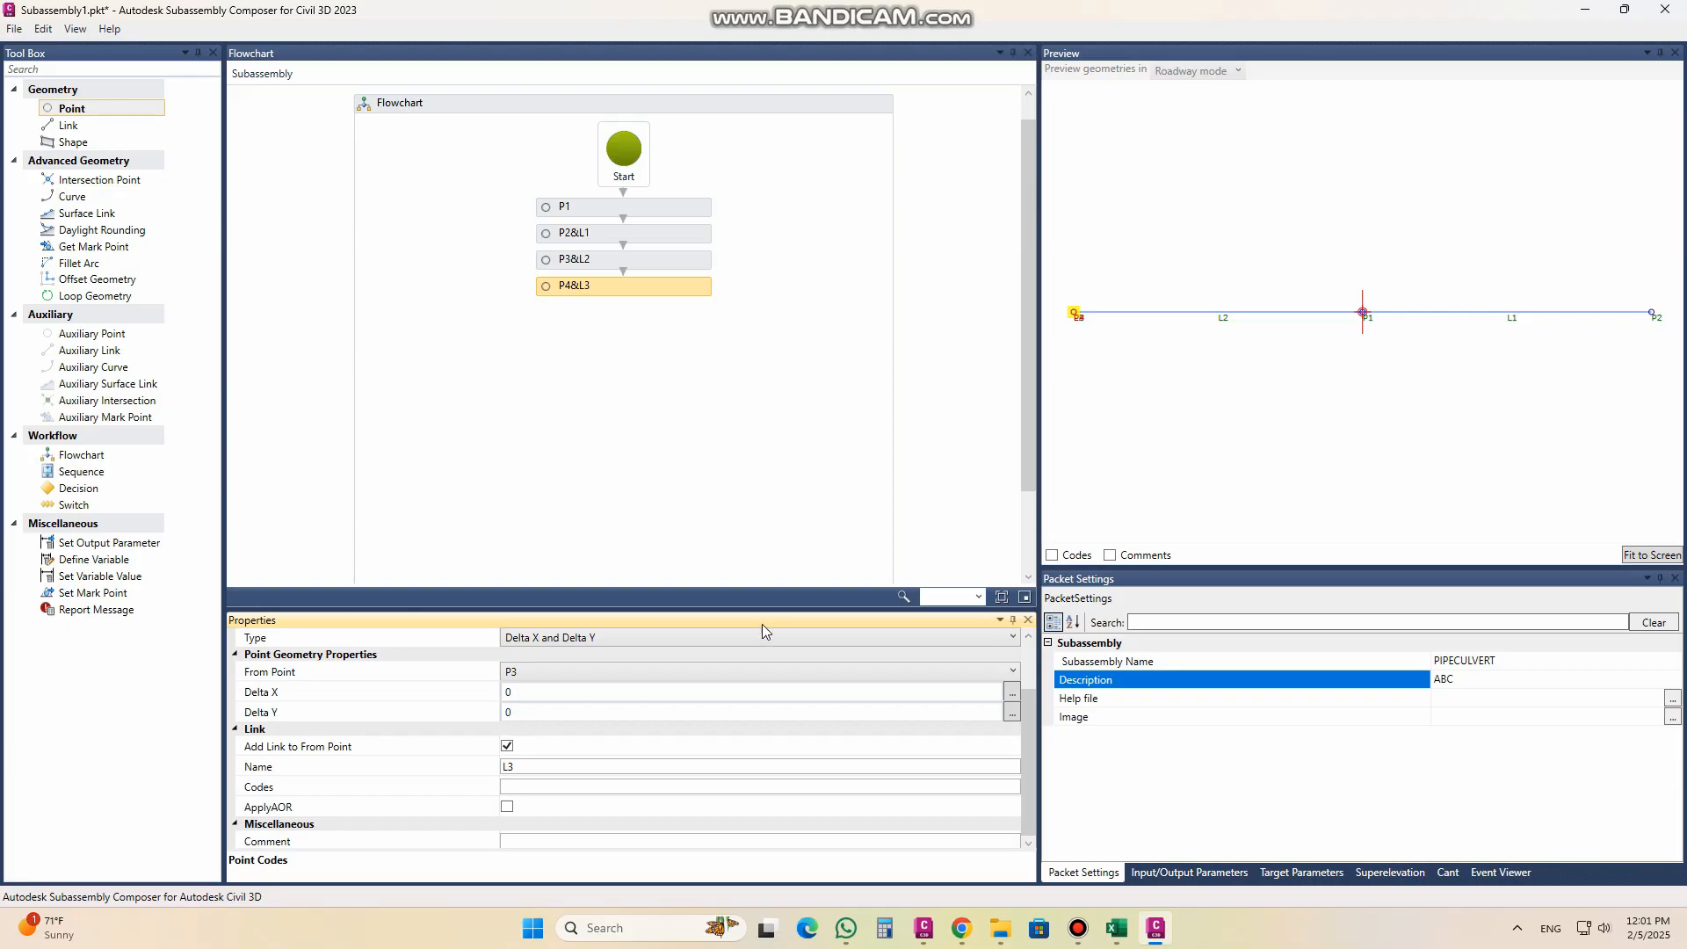
left_click(545, 674)
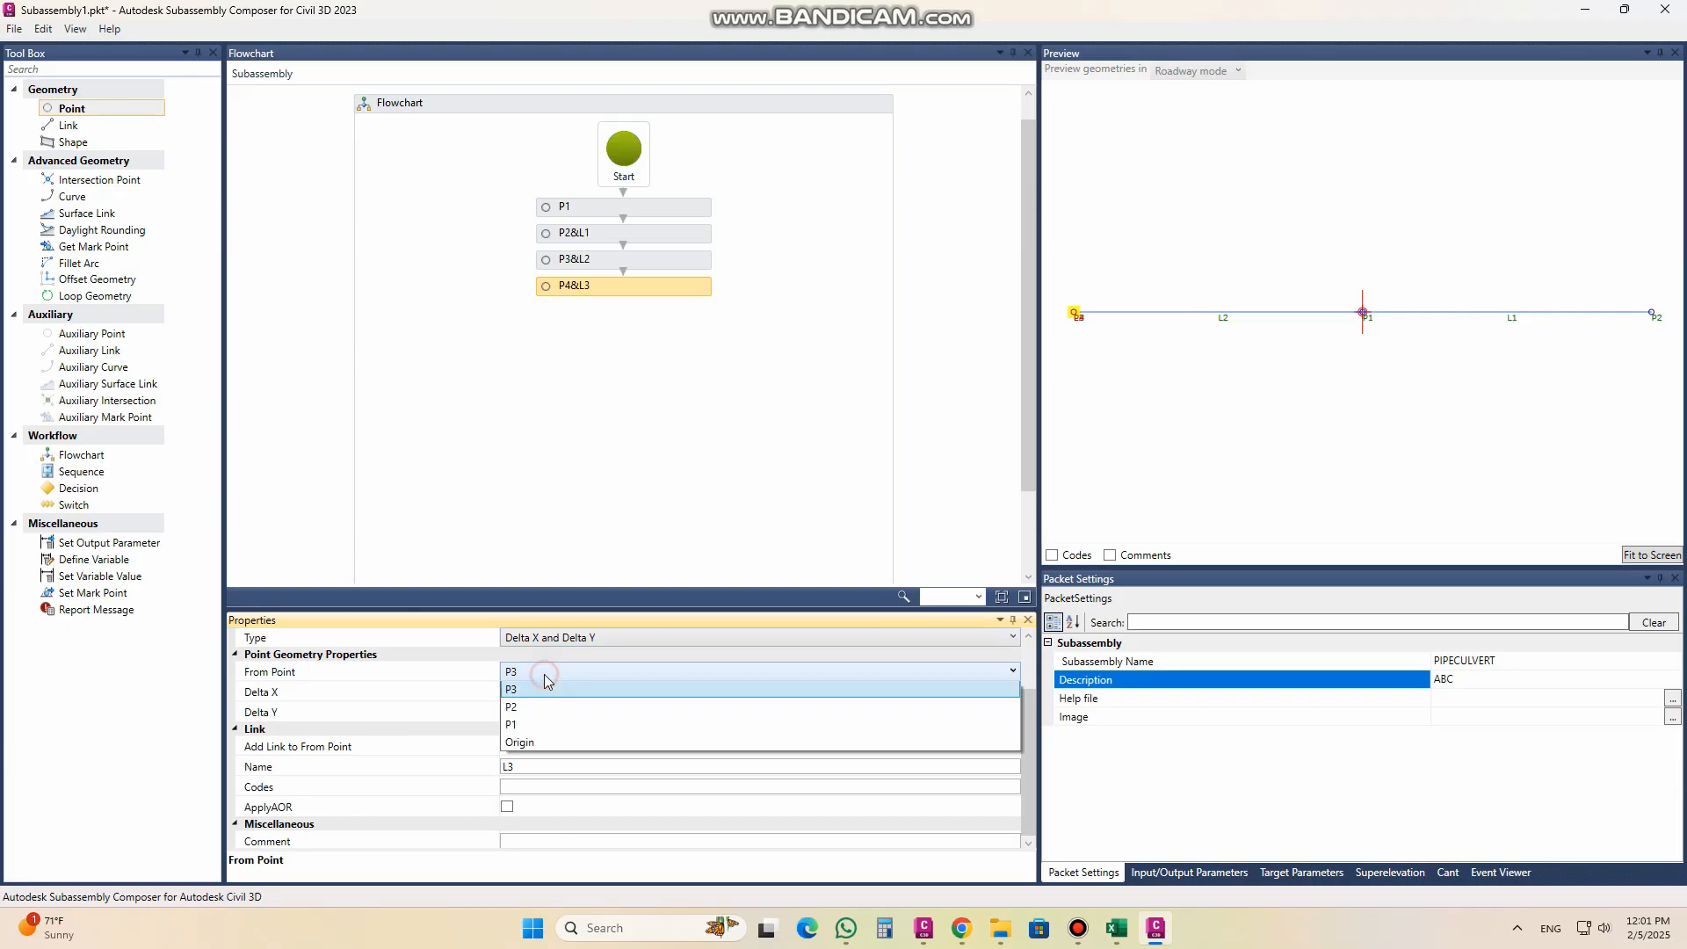
left_click(540, 715)
left_click(535, 713)
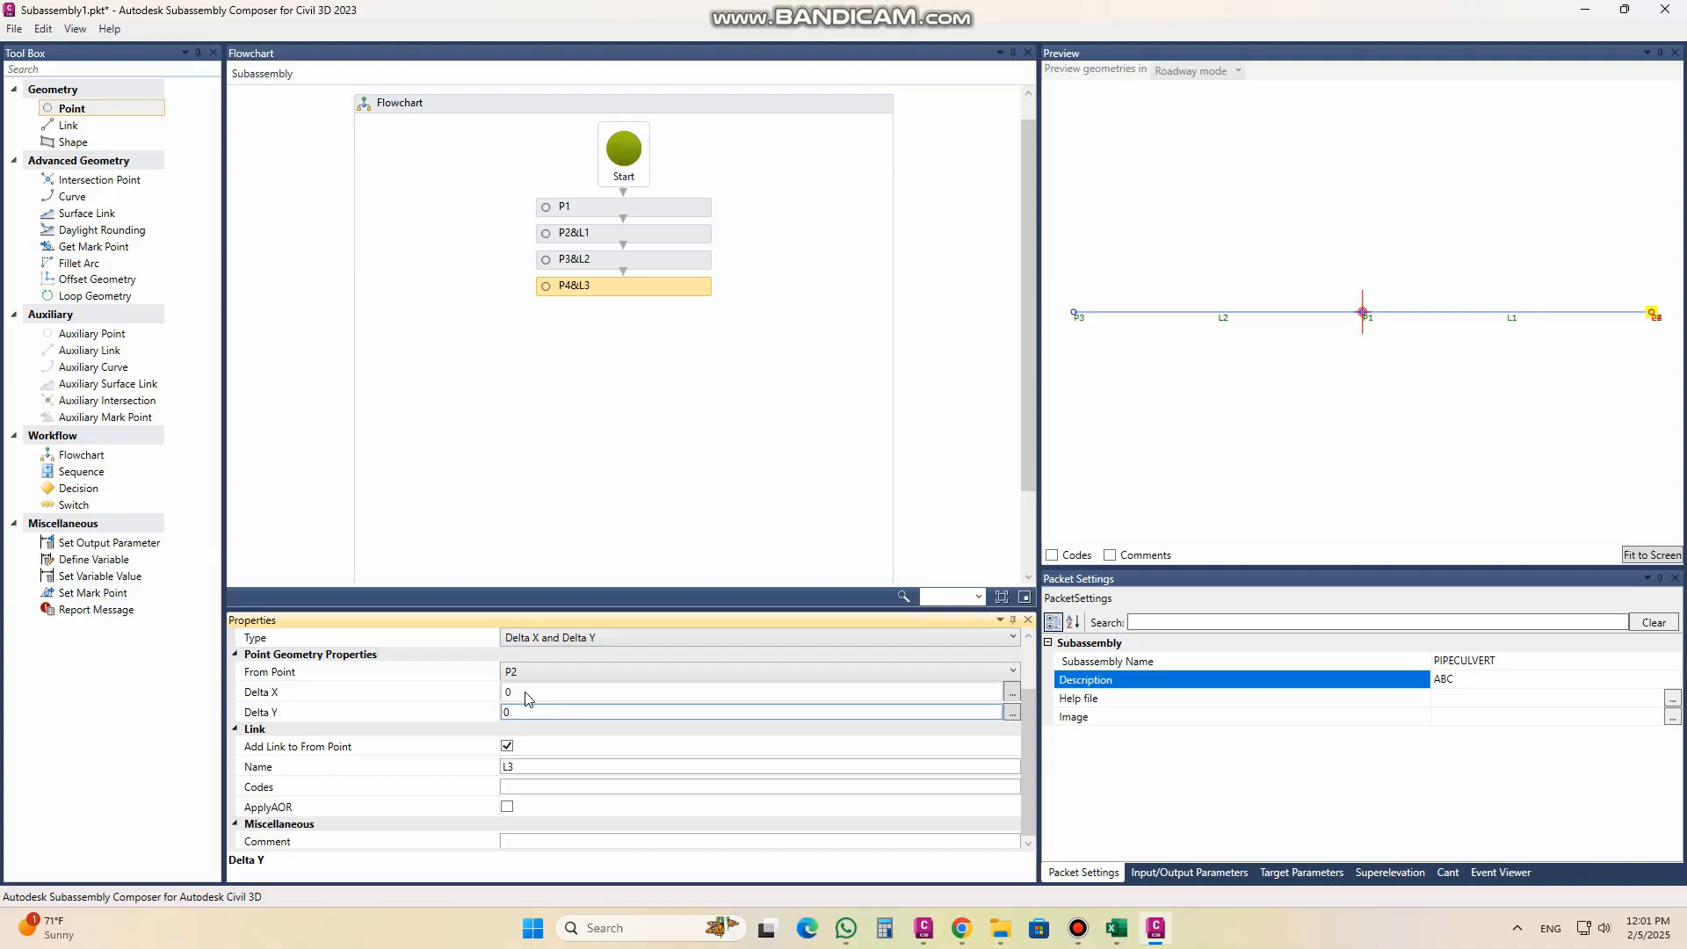
double_click(519, 711)
left_click(525, 693)
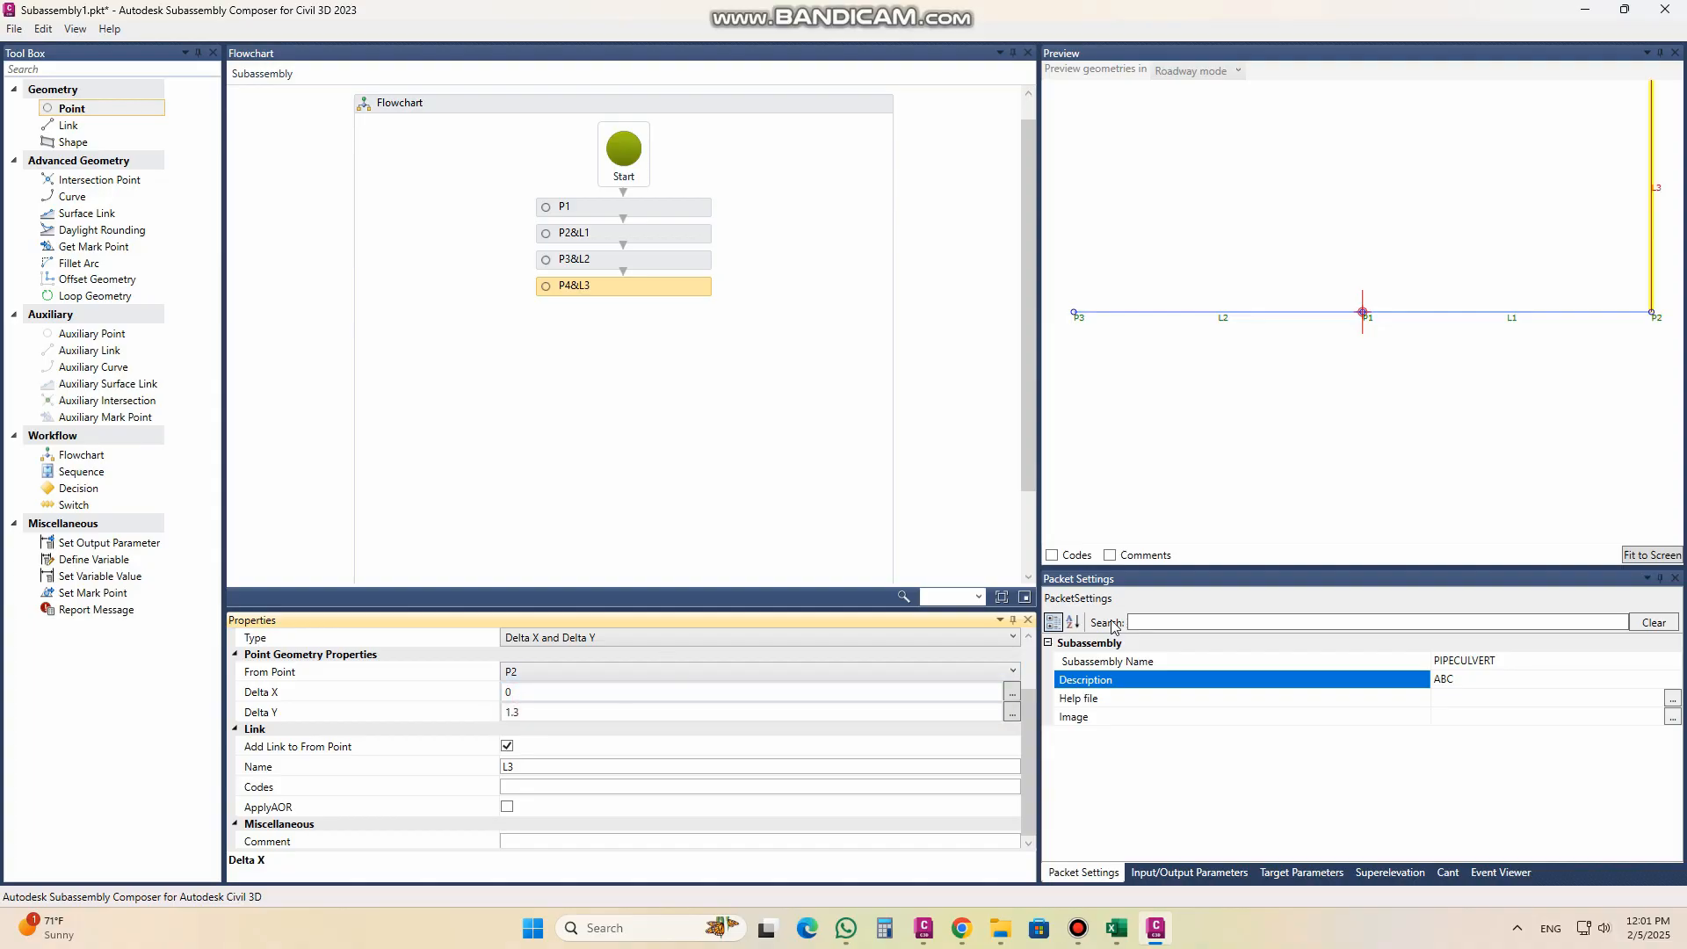
left_click(1650, 556)
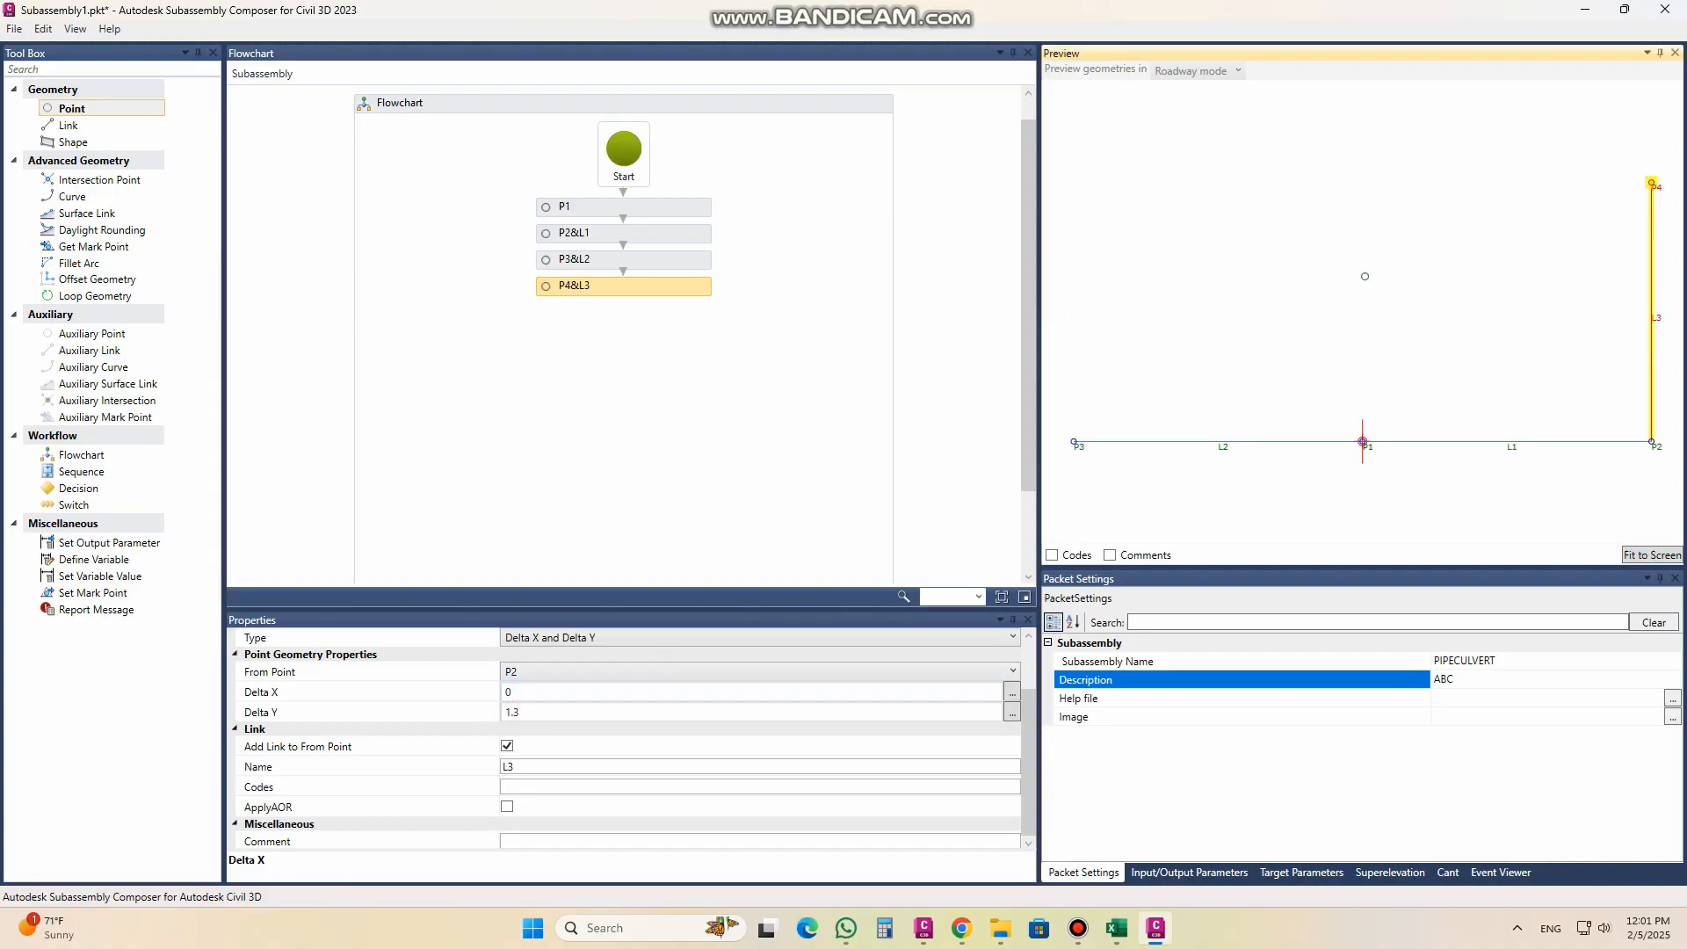
Step: Add a fifth linked point P5, measured from P3 with Delta X 0 and Delta Y 1.3
left_click_drag(123, 109, 603, 327)
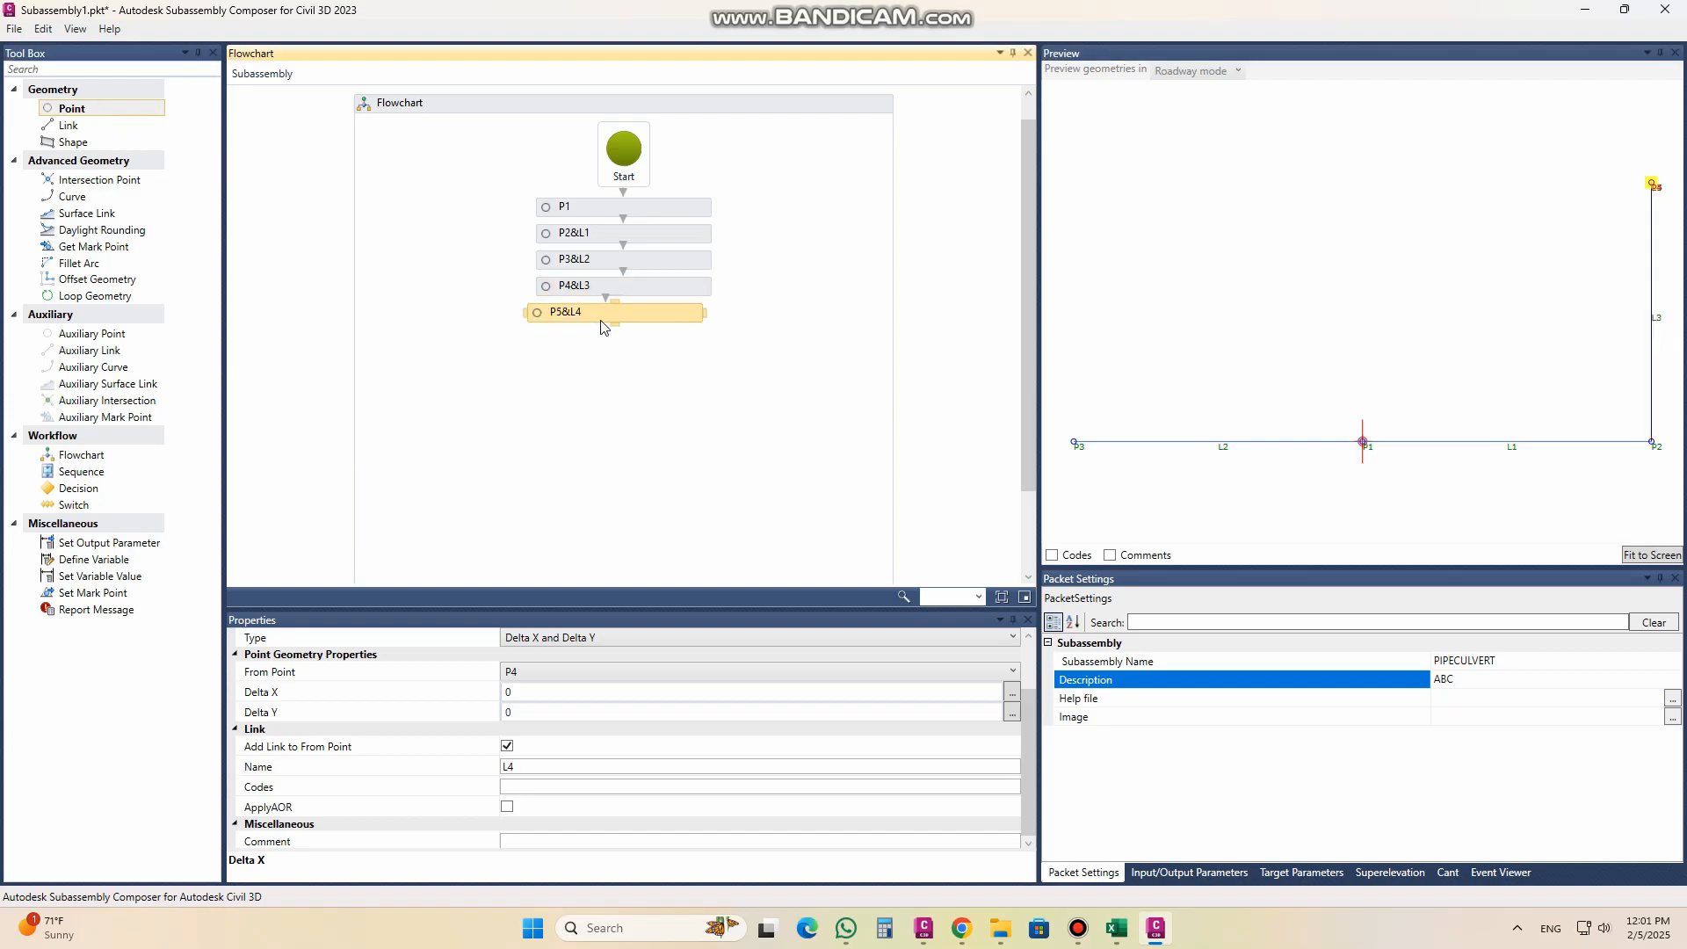
left_click(572, 672)
left_click(569, 709)
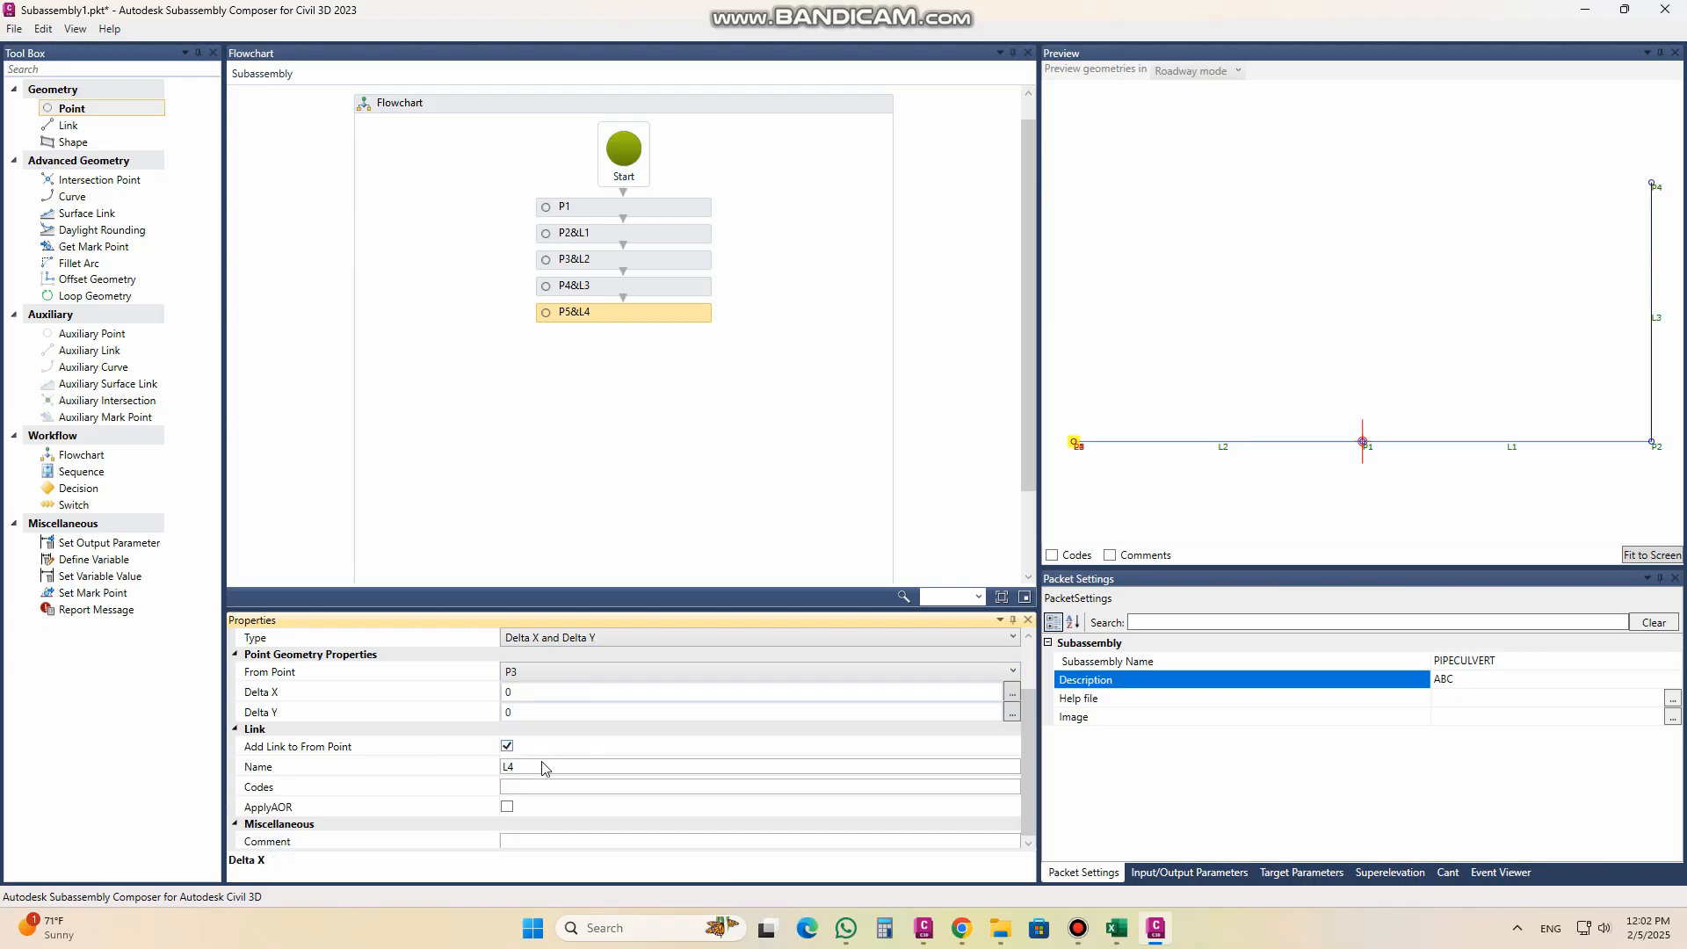
left_click(528, 713)
double_click(528, 713)
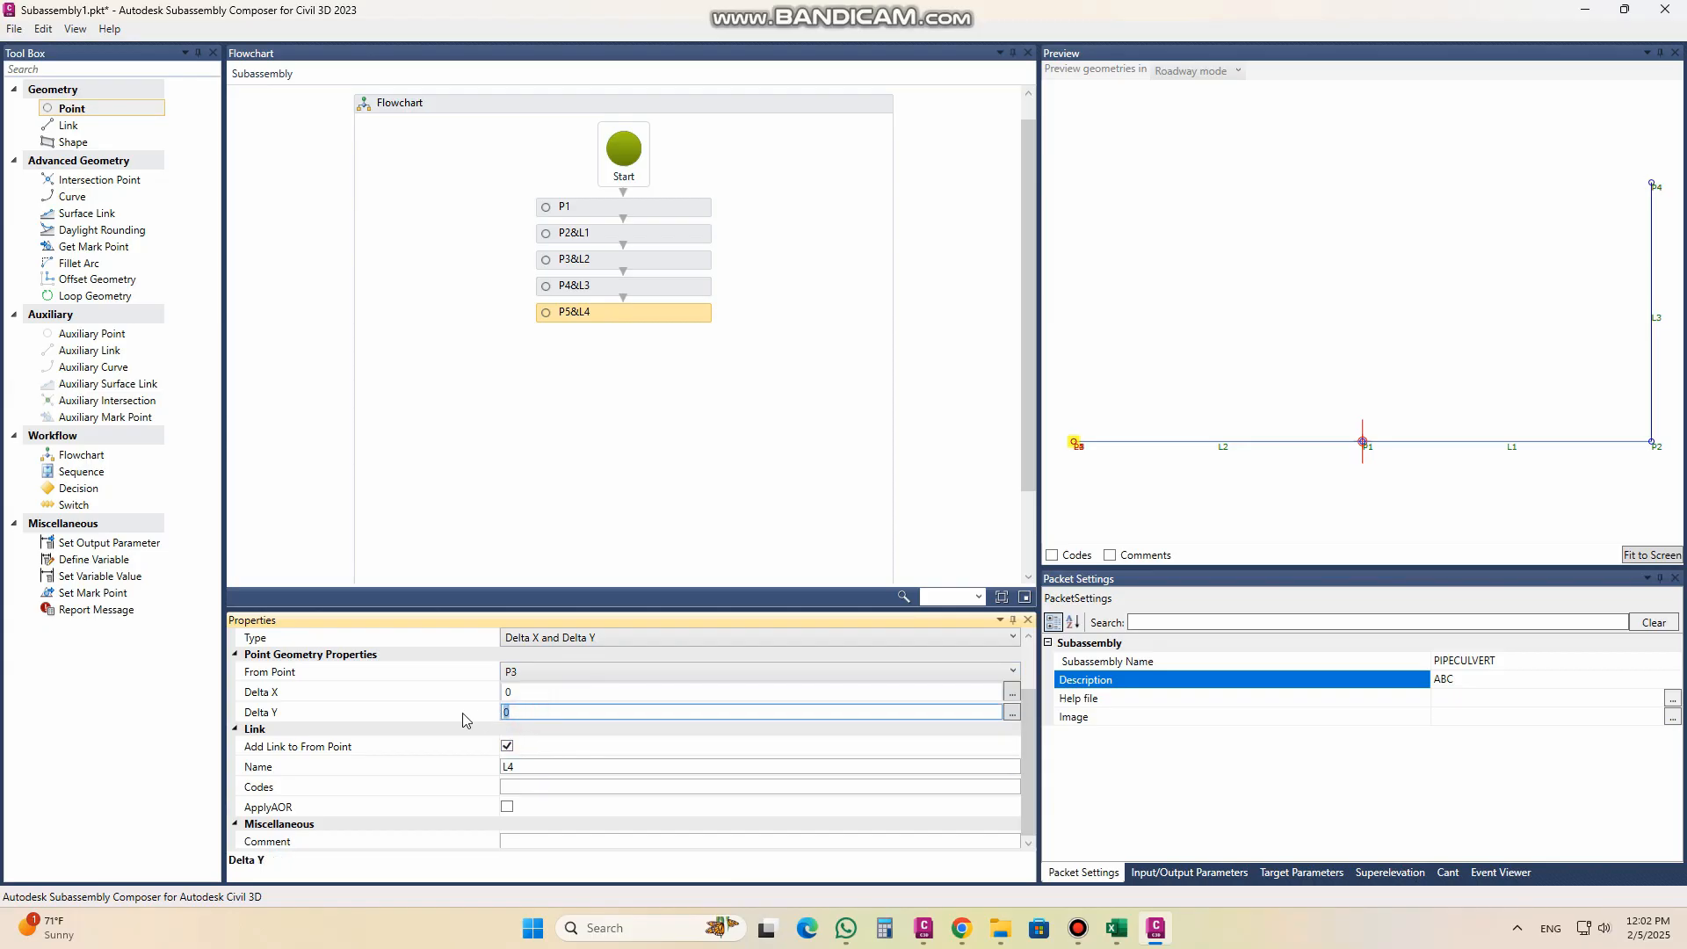
type("1.3")
key("Return")
Step: Copy the point code "SIDE" of P4 and assign it as the link code of L3
scroll(659, 703, "up", 2)
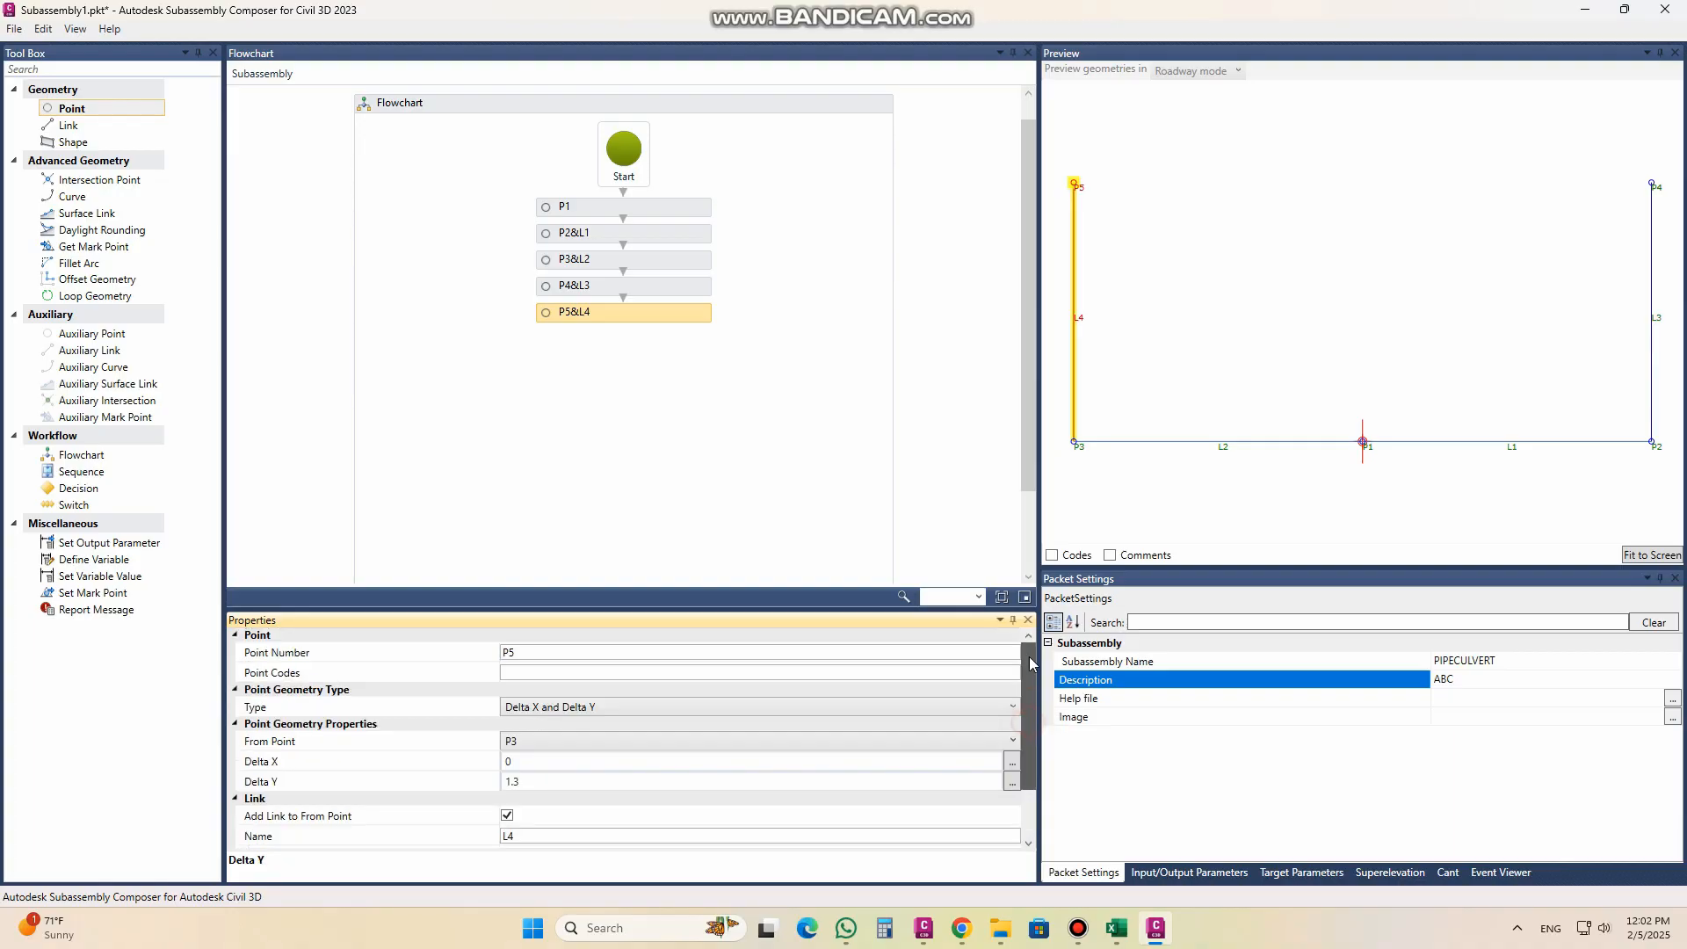
left_click(584, 285)
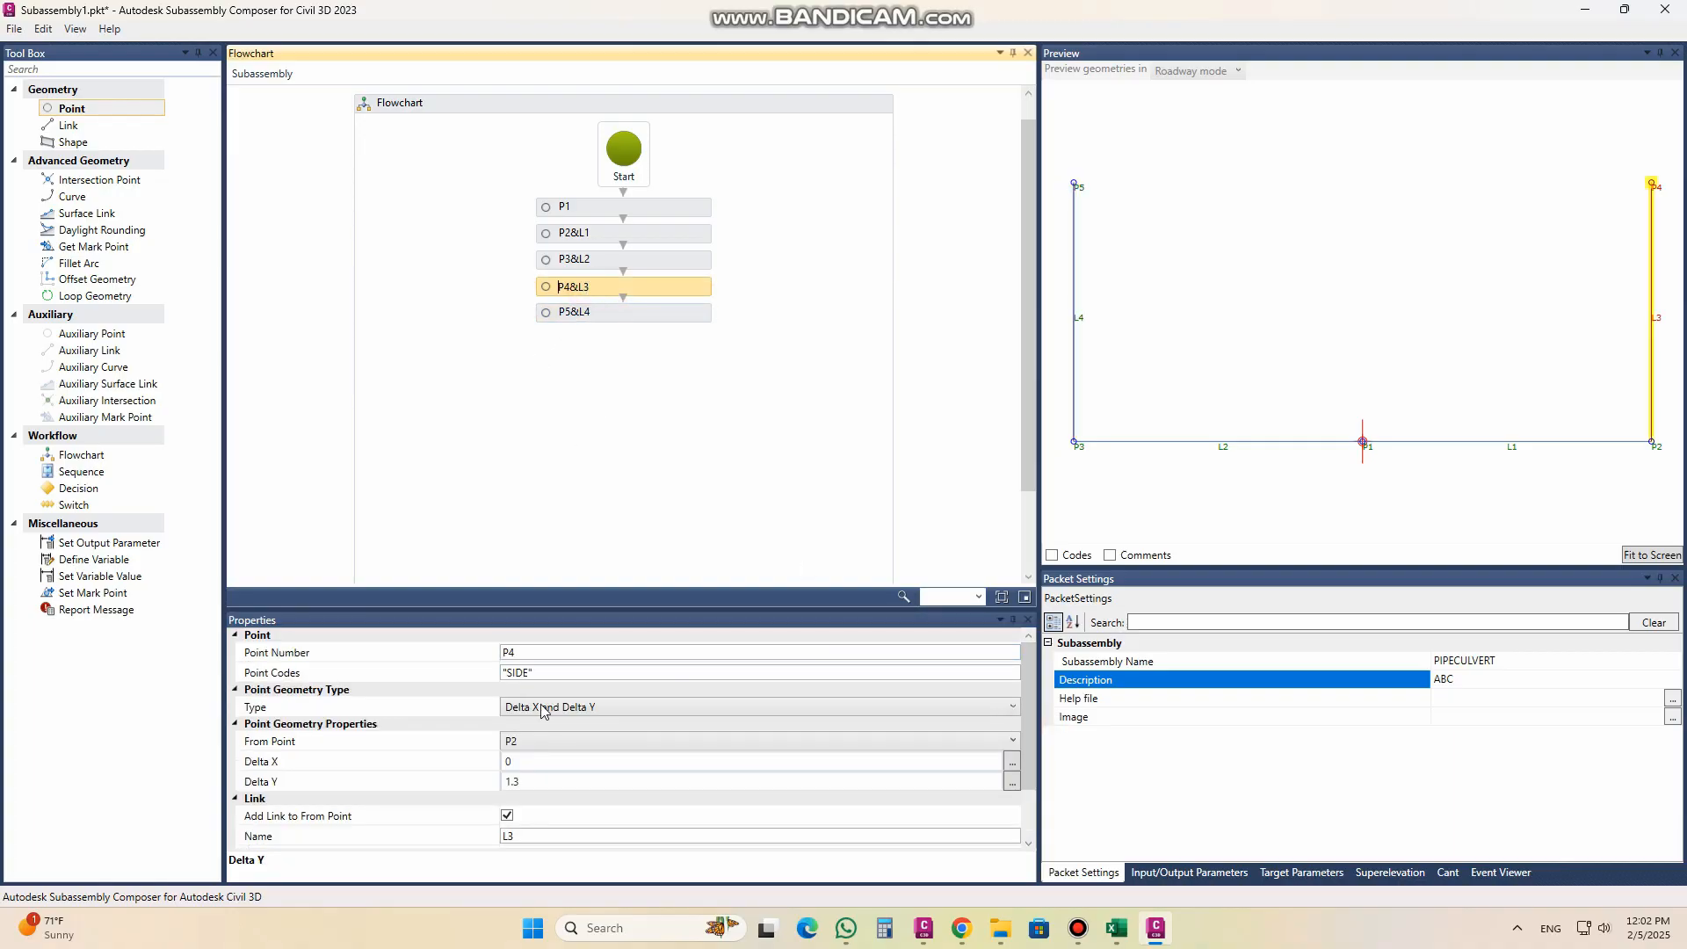
left_click(538, 673)
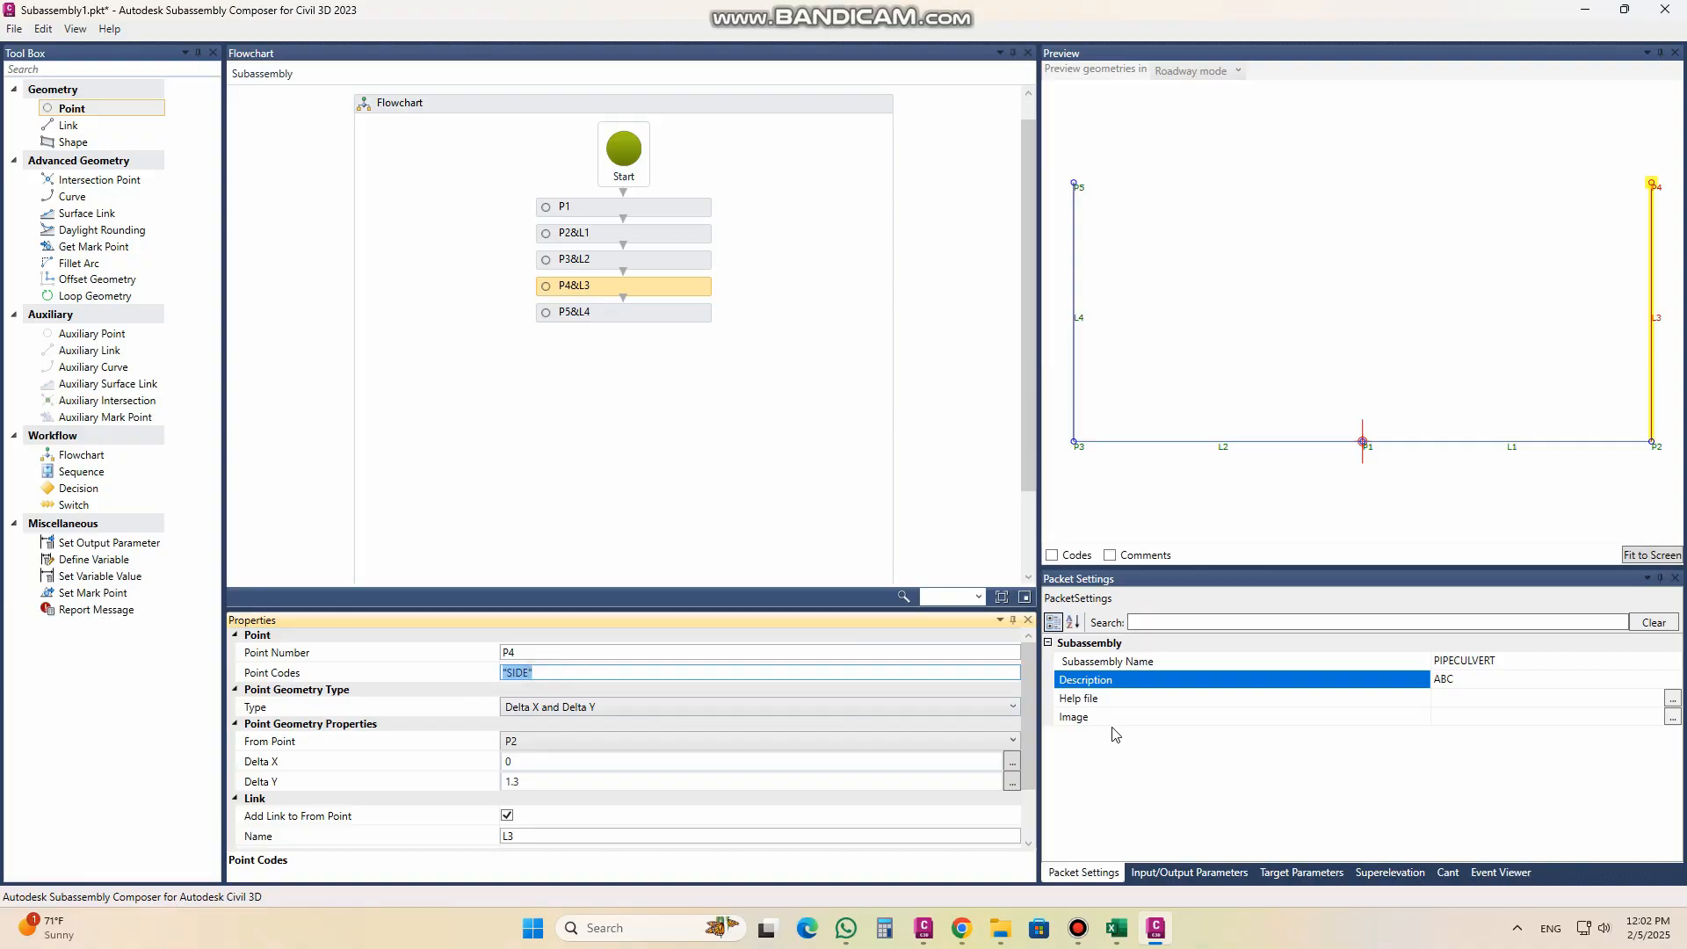
scroll(1033, 711, "down", 2)
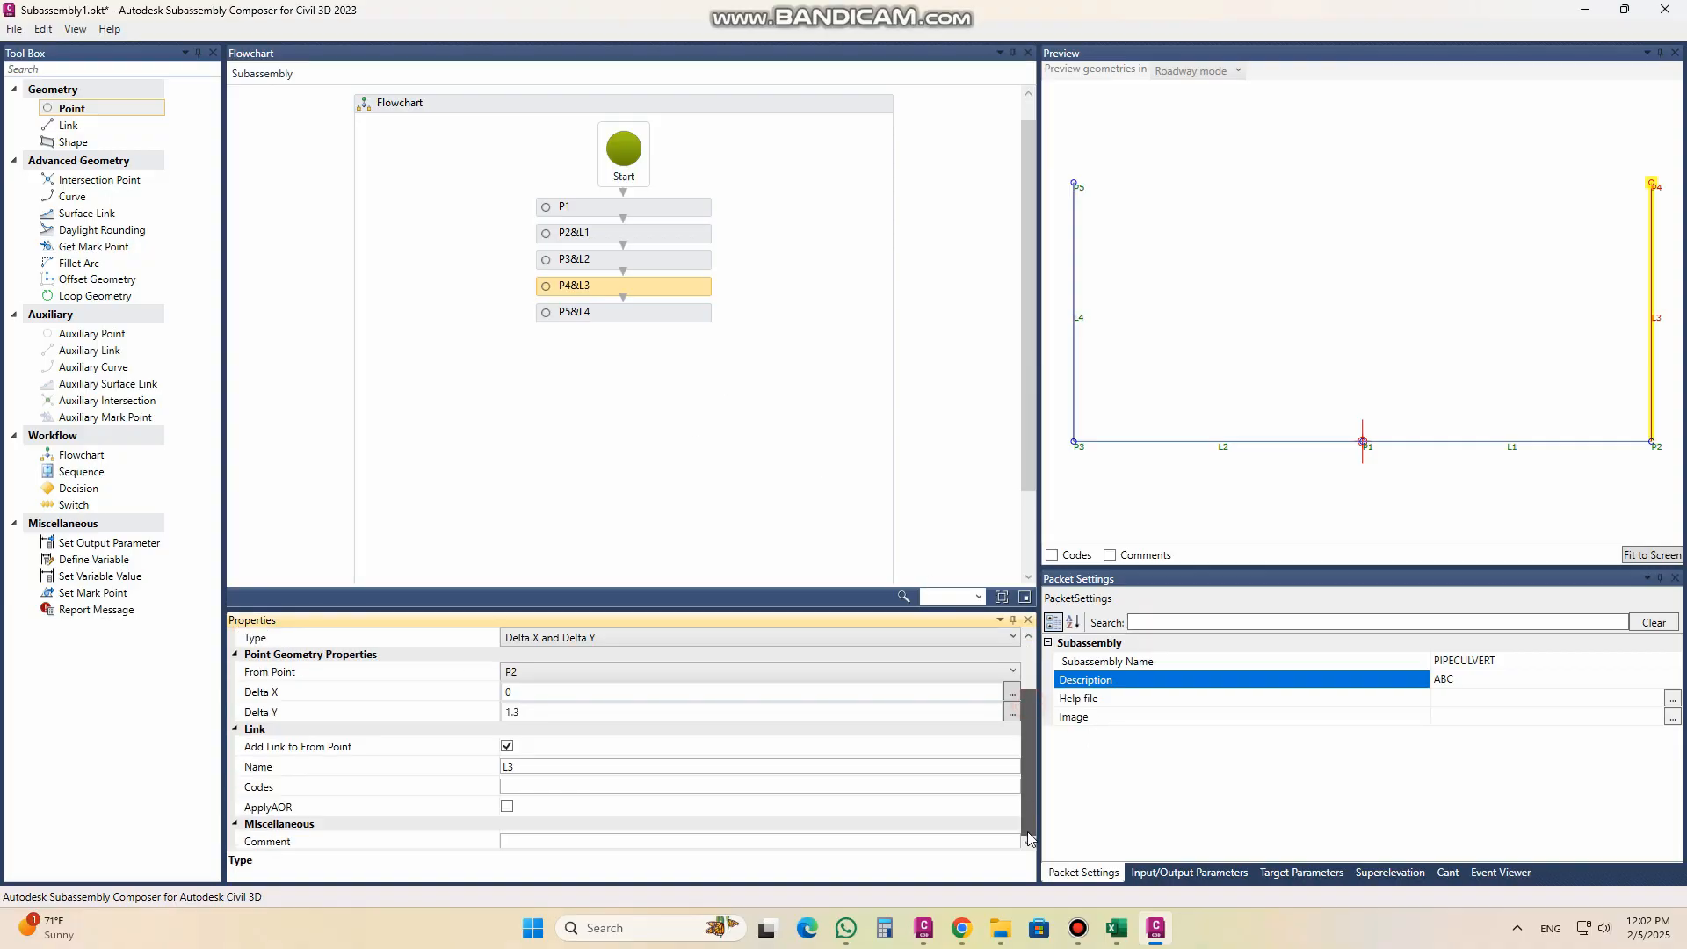
left_click(526, 787)
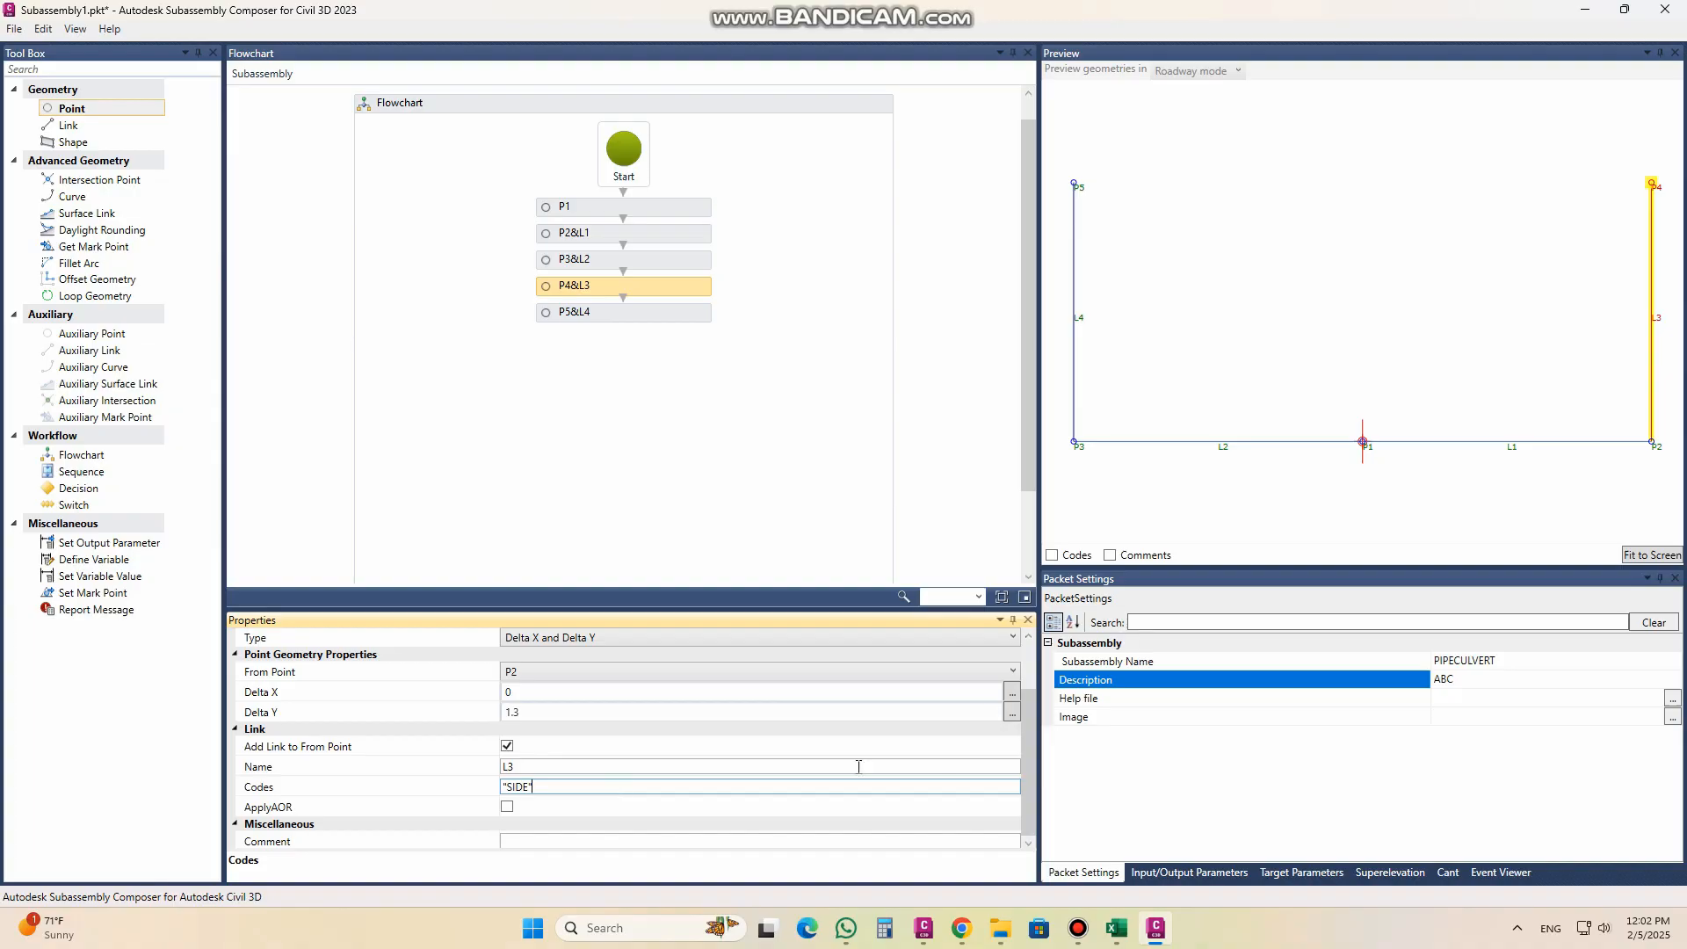
Step: Assign the code "SIDE" to point P5 and link L4, and briefly display the codes in the preview
left_click(585, 314)
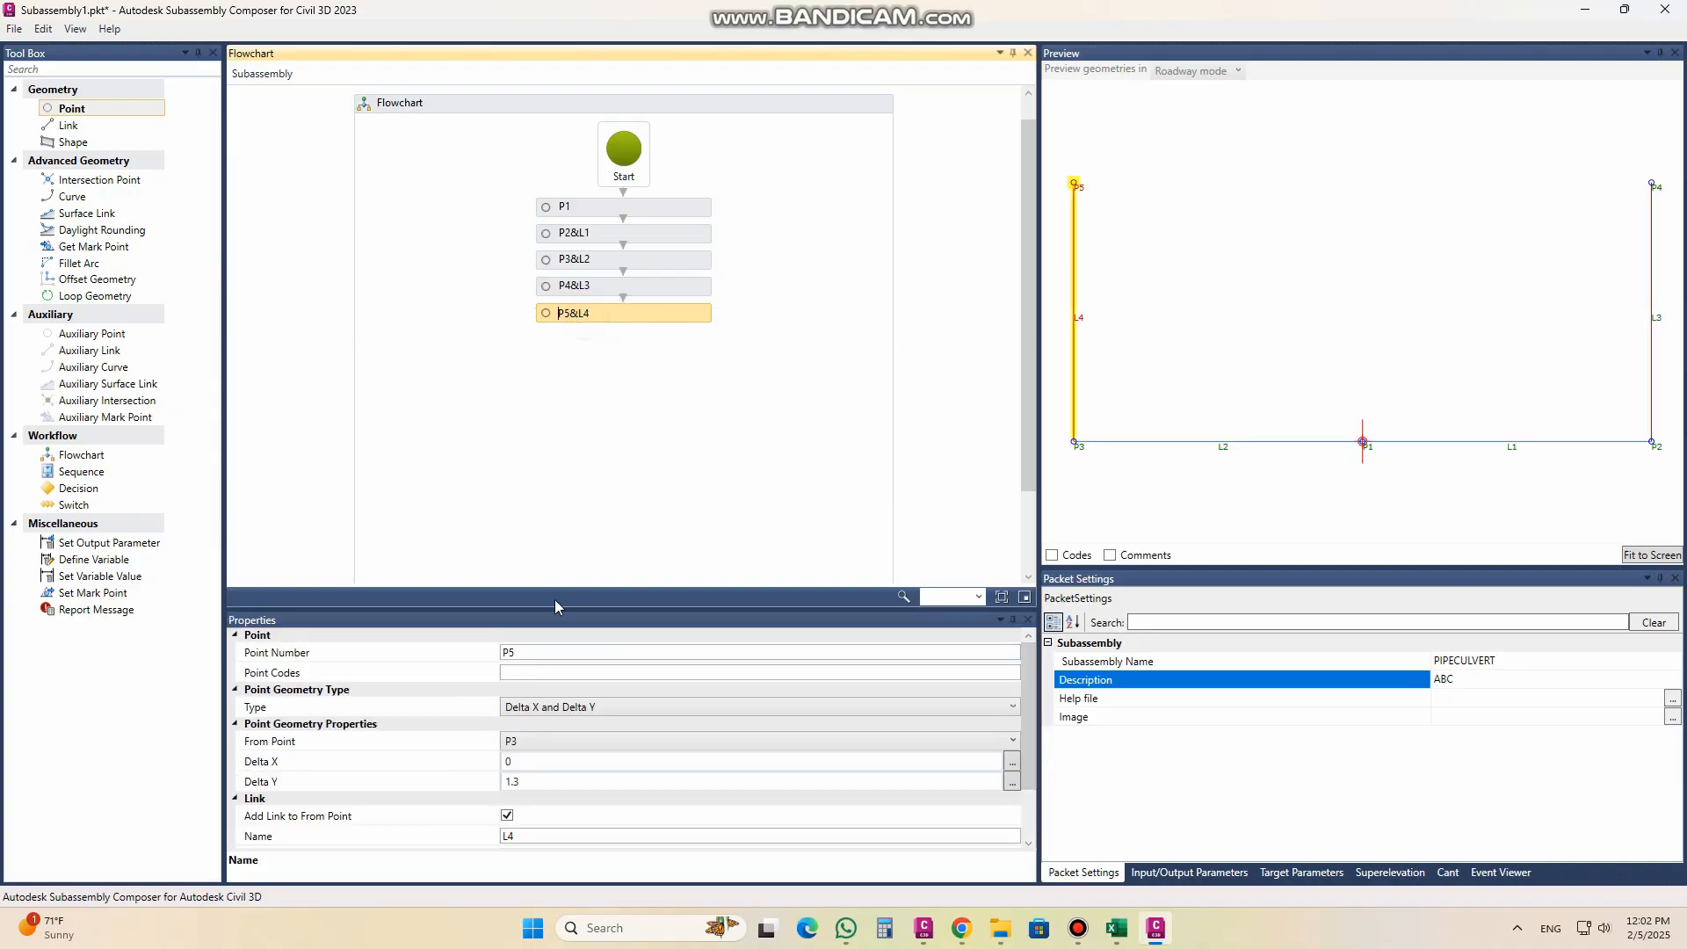
left_click(547, 674)
type("\"SIDE\"")
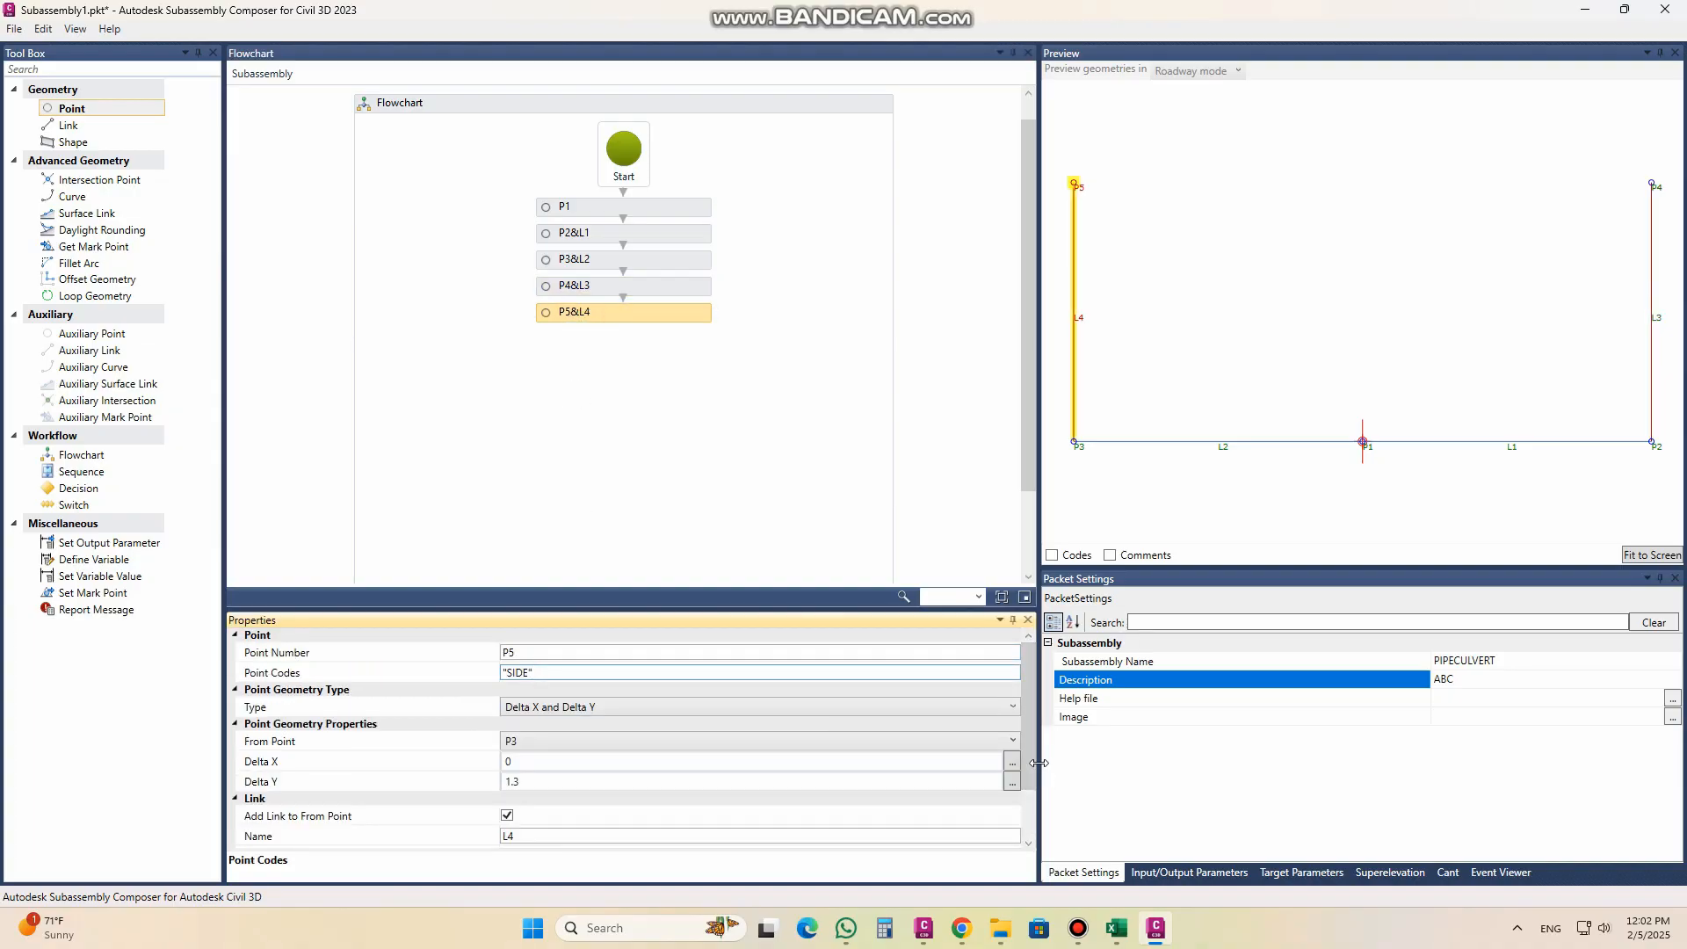
scroll(1028, 817, "down", 1)
scroll(1028, 817, "down", 1)
left_click(531, 789)
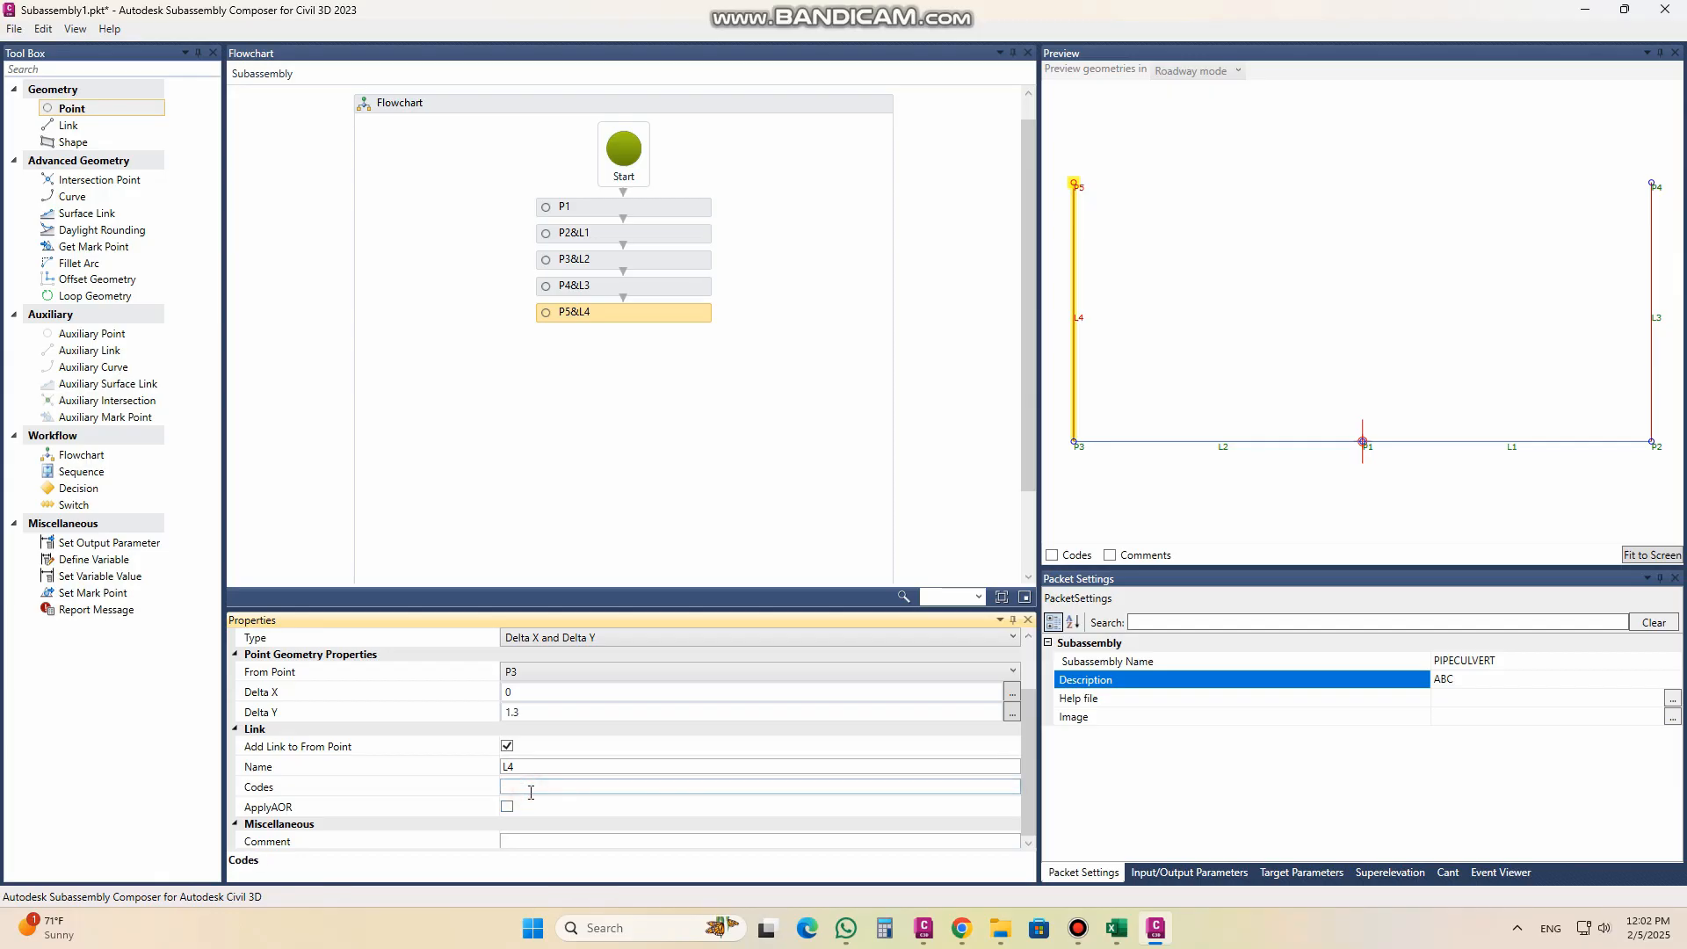
left_click(540, 788)
scroll(1020, 722, "up", 1)
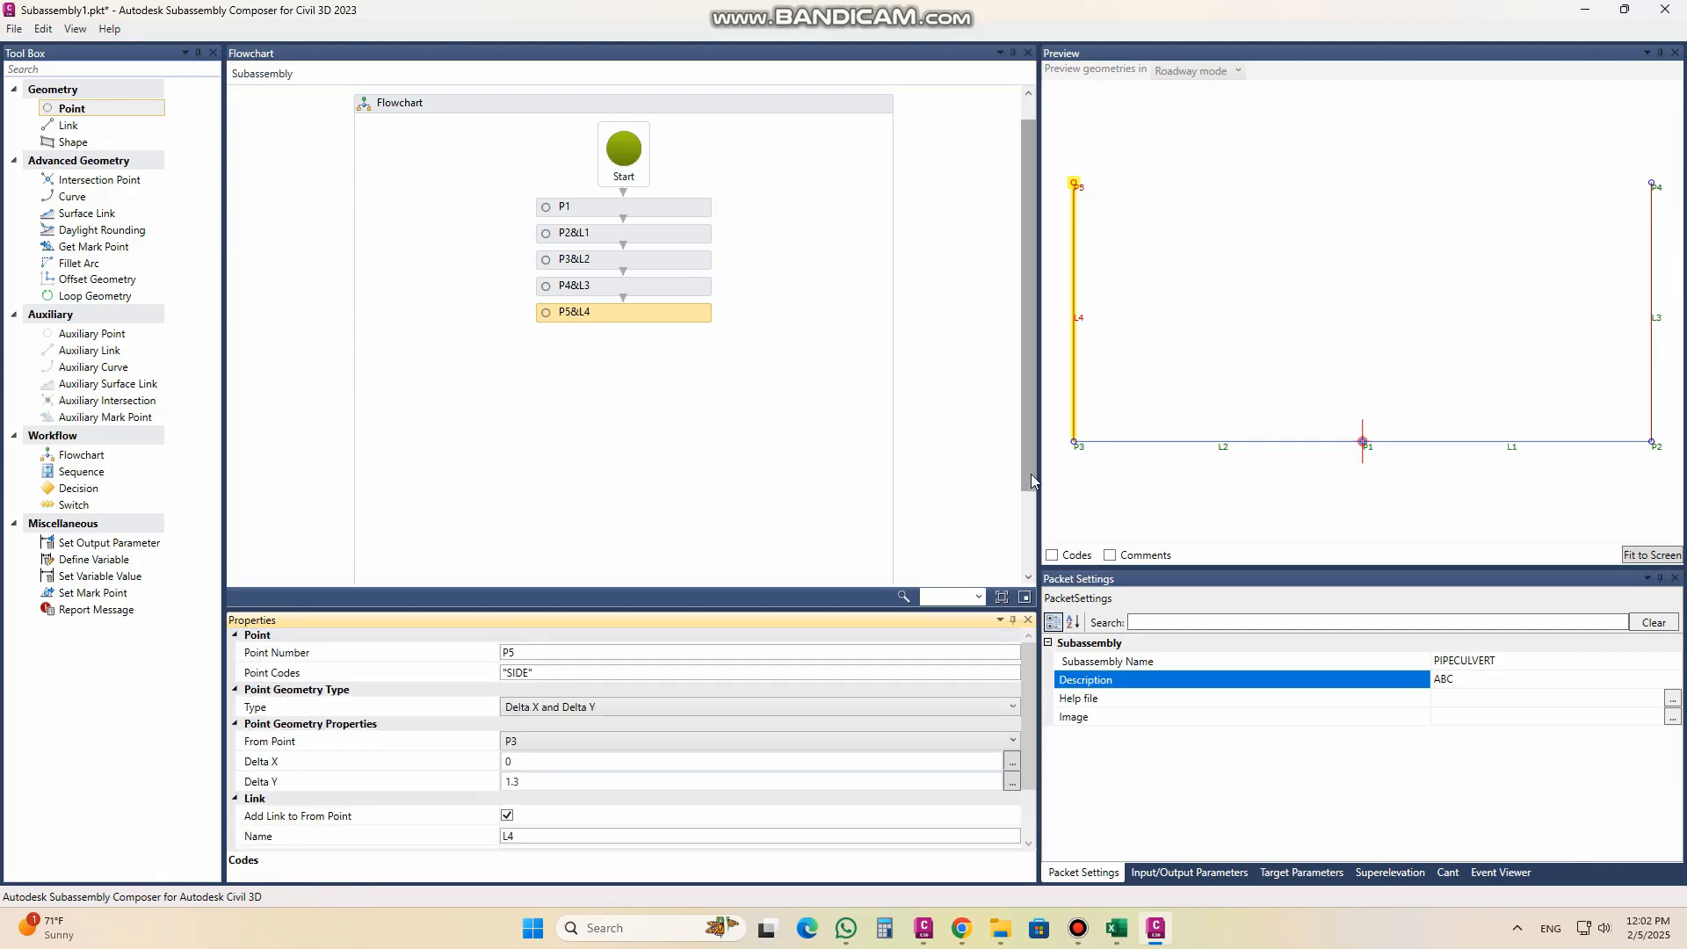
left_click(1052, 555)
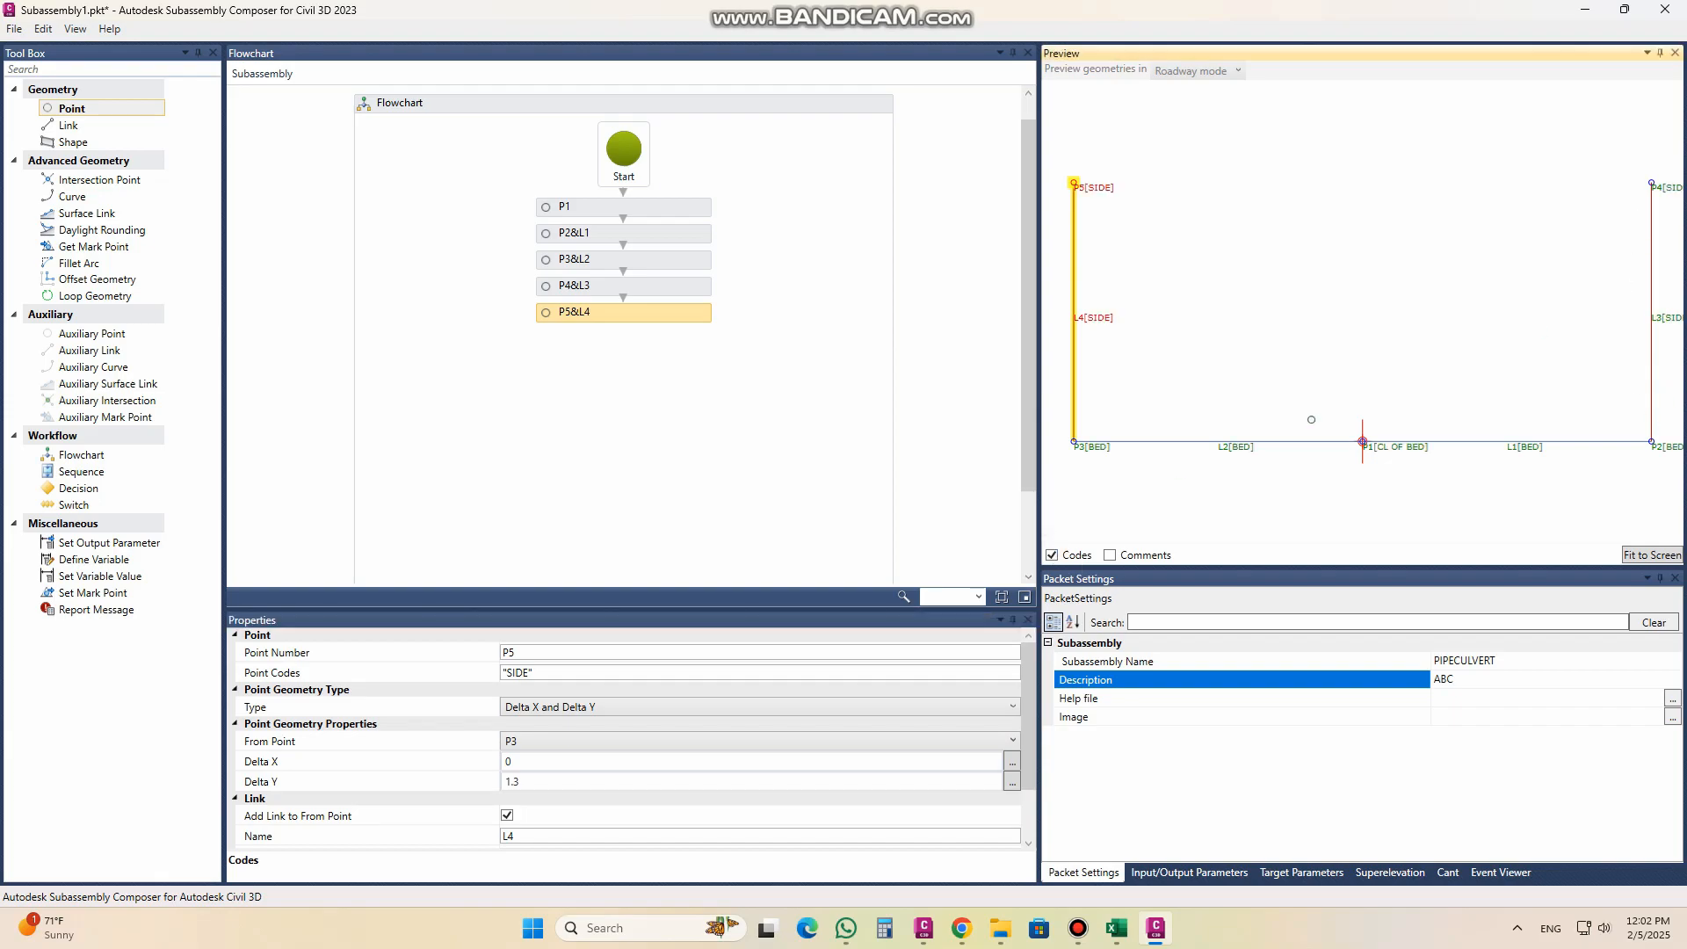
left_click(1052, 555)
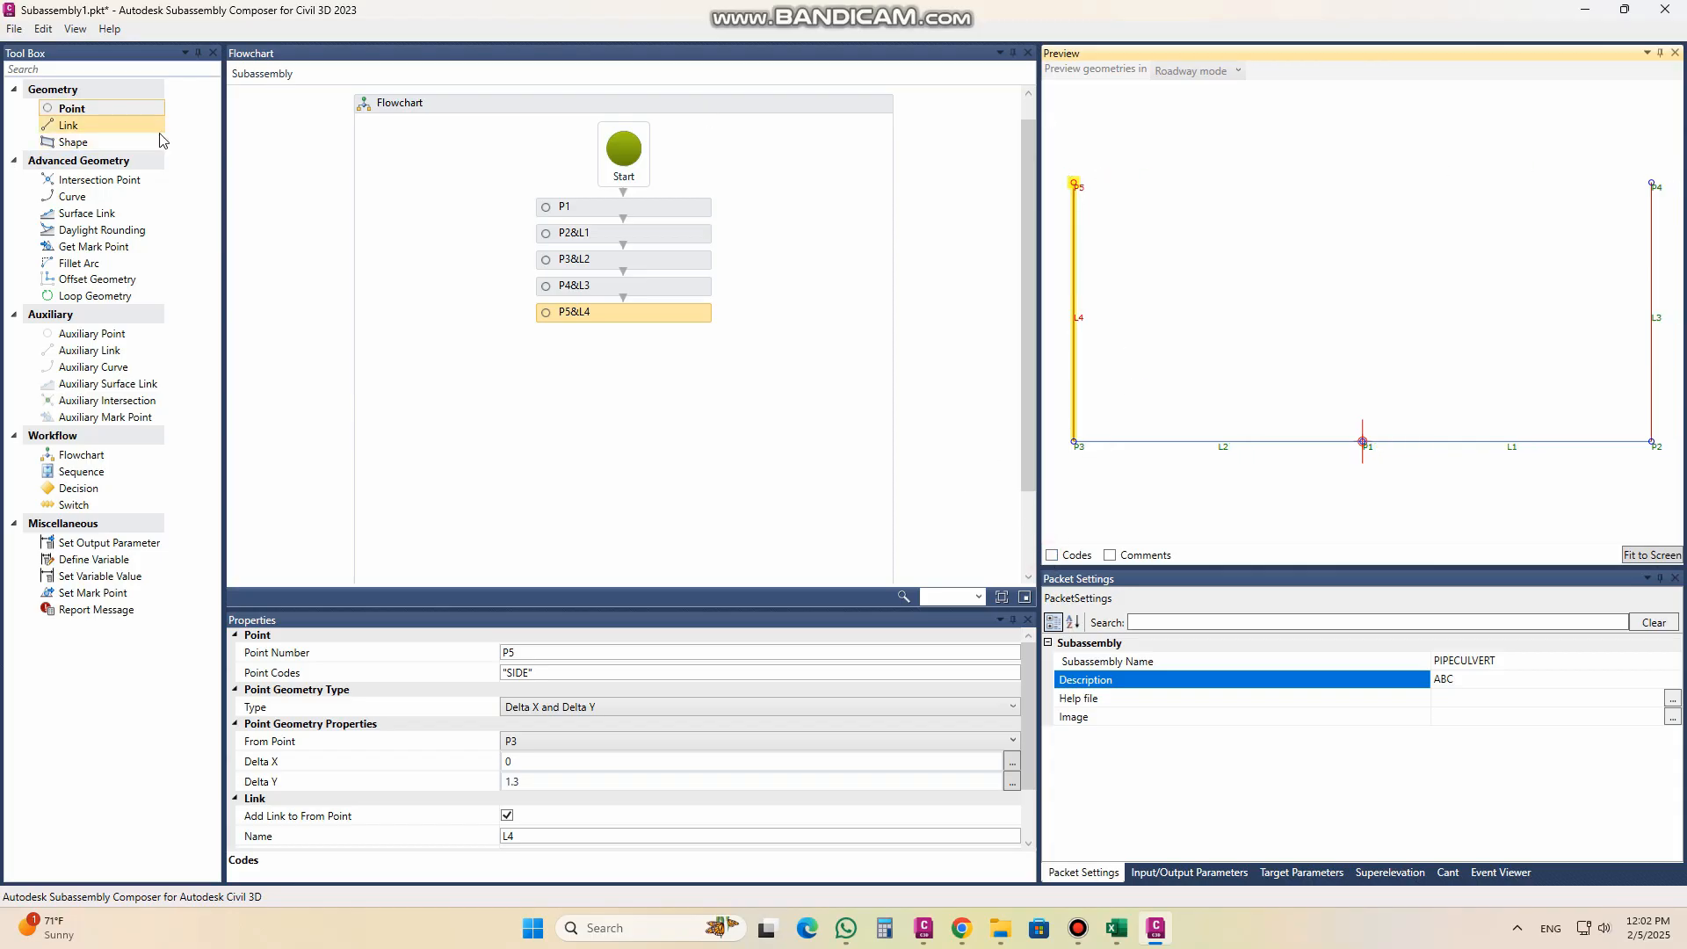
Step: Add a separate link from P4 to P5 with link code "TOP" at the end of the flowchart
left_click_drag(114, 108, 585, 356)
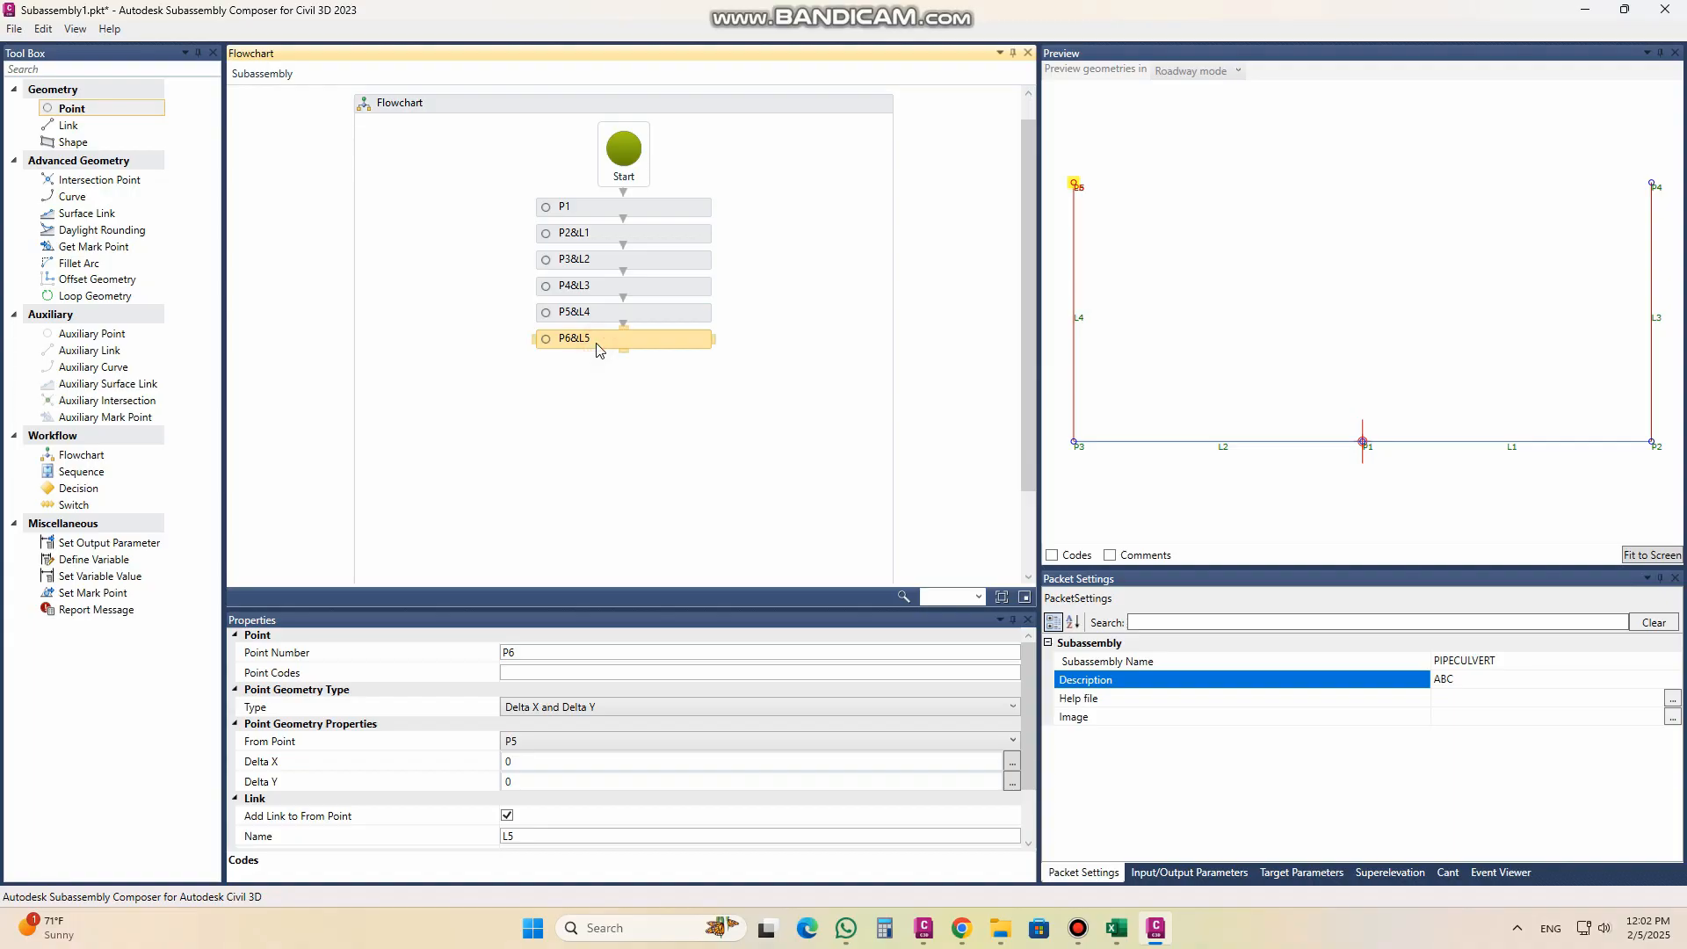
key("Delete")
left_click_drag(88, 125, 620, 373)
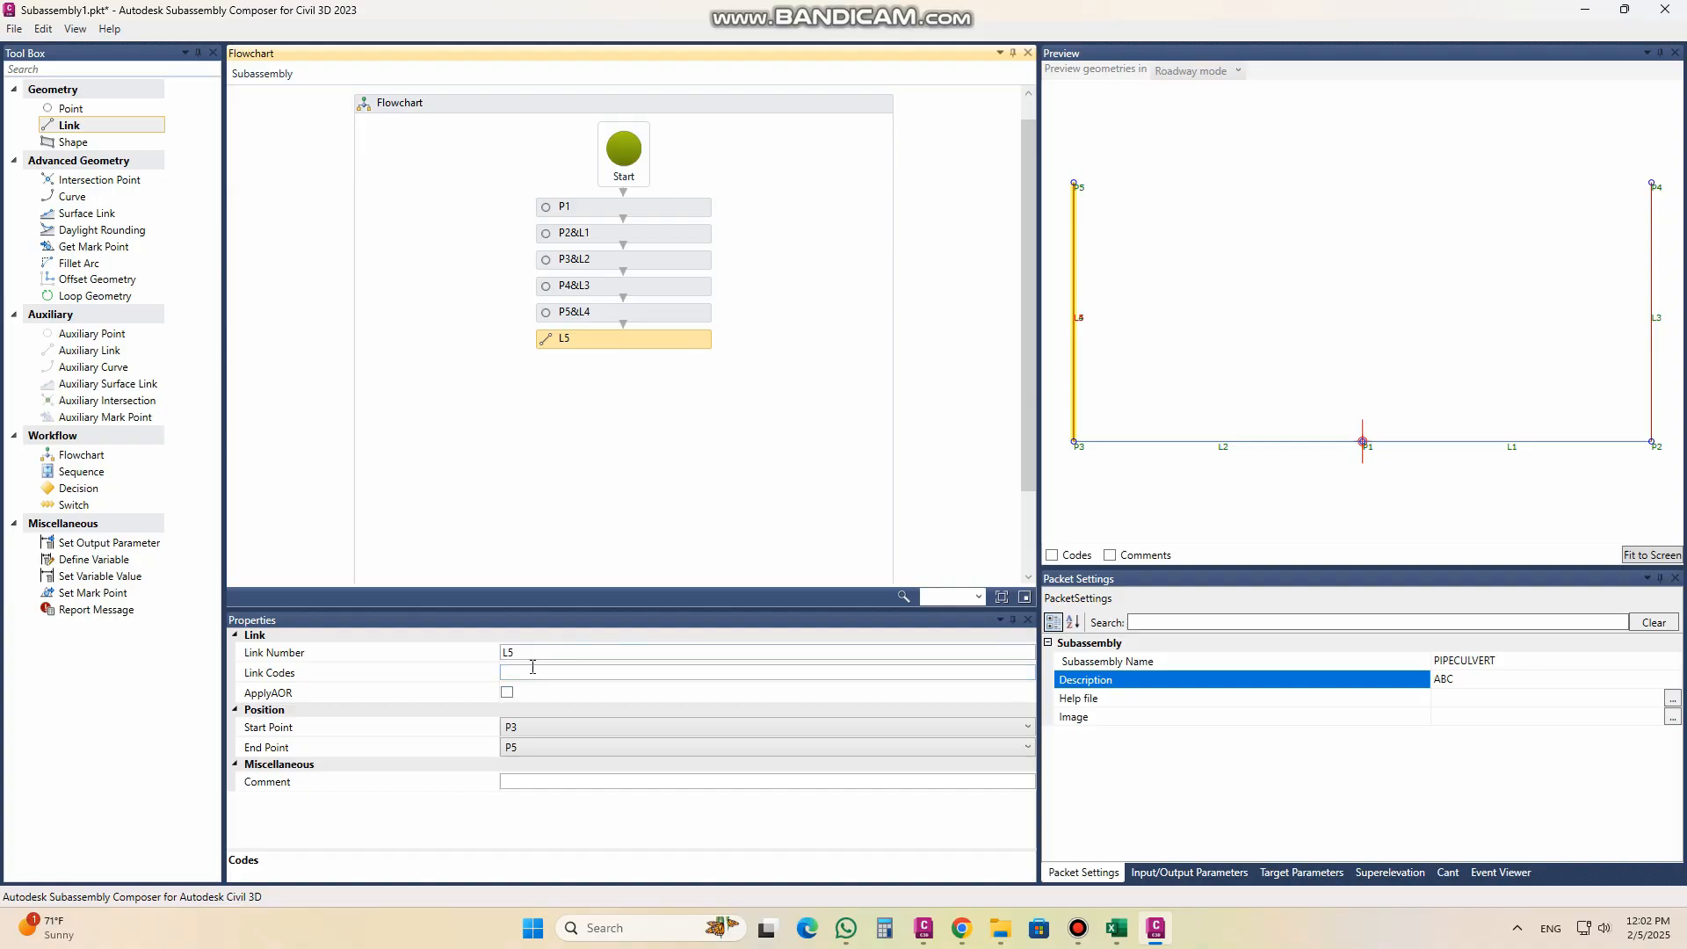
left_click(560, 676)
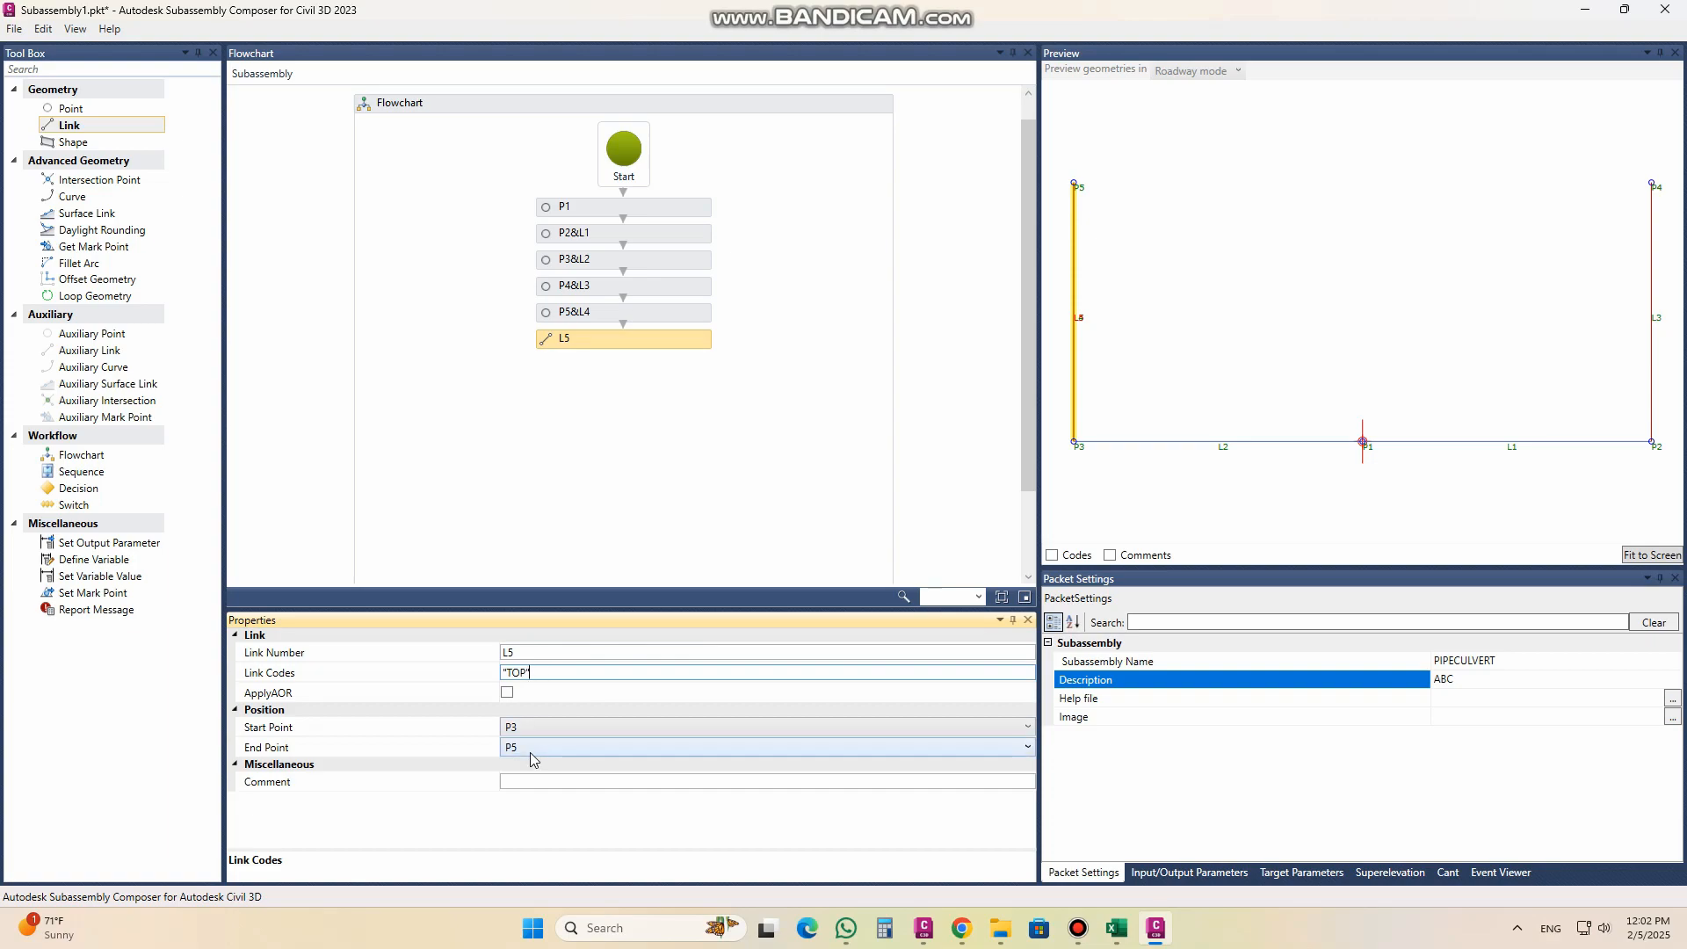
left_click(531, 729)
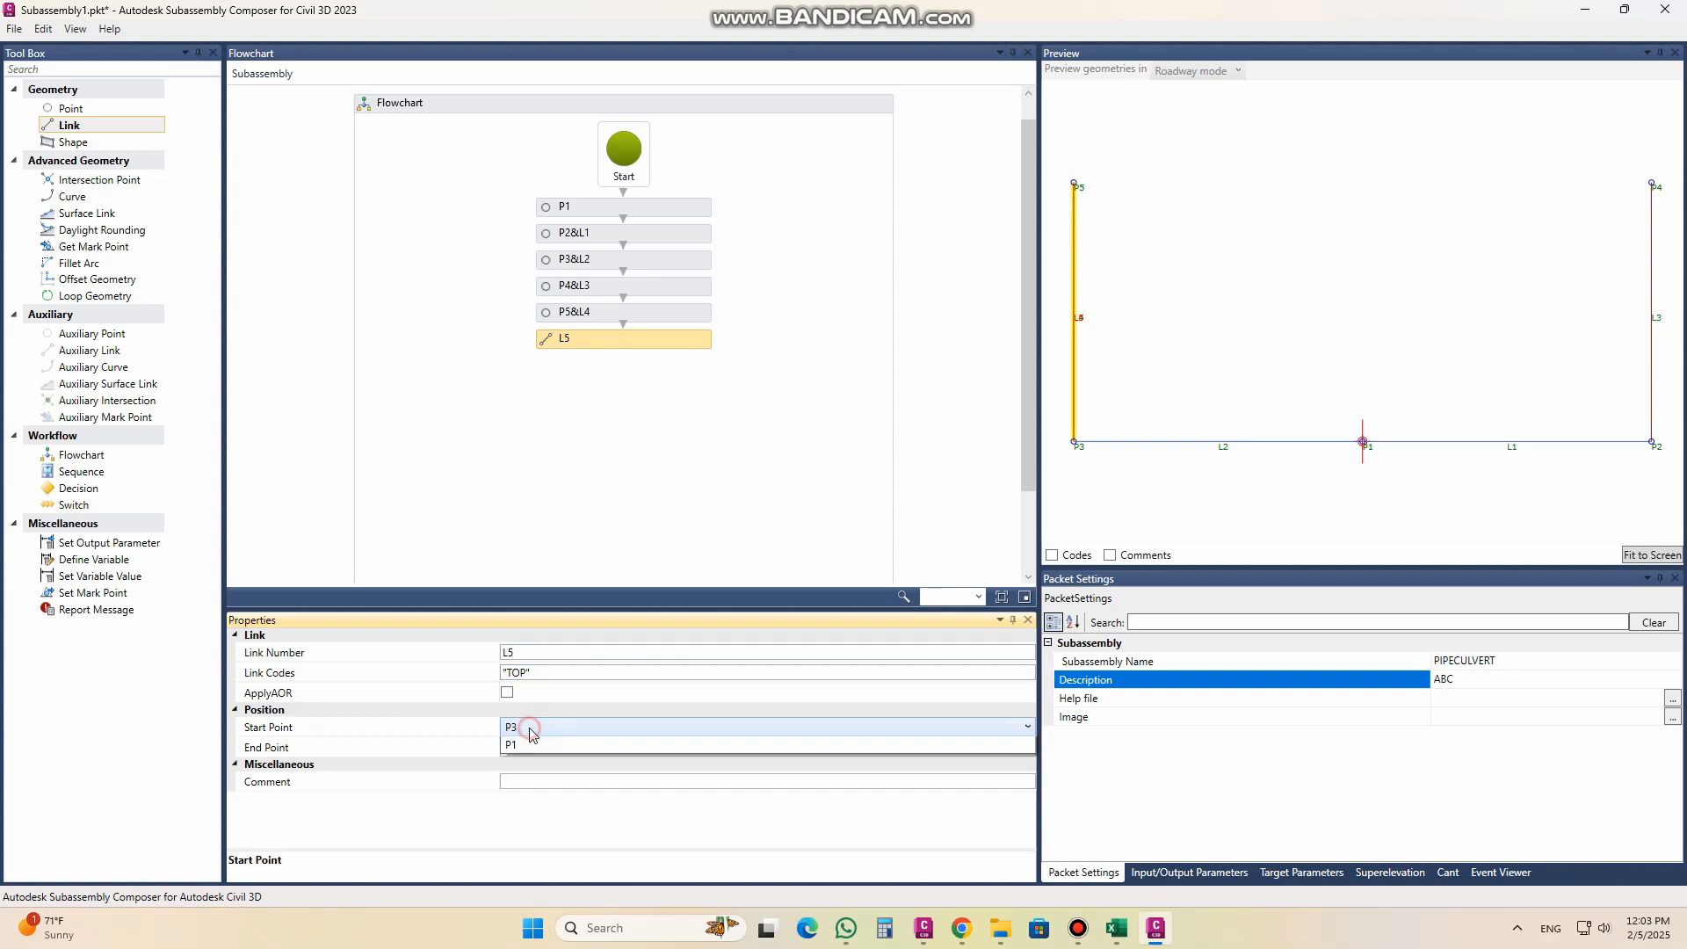
left_click(534, 730)
left_click(534, 763)
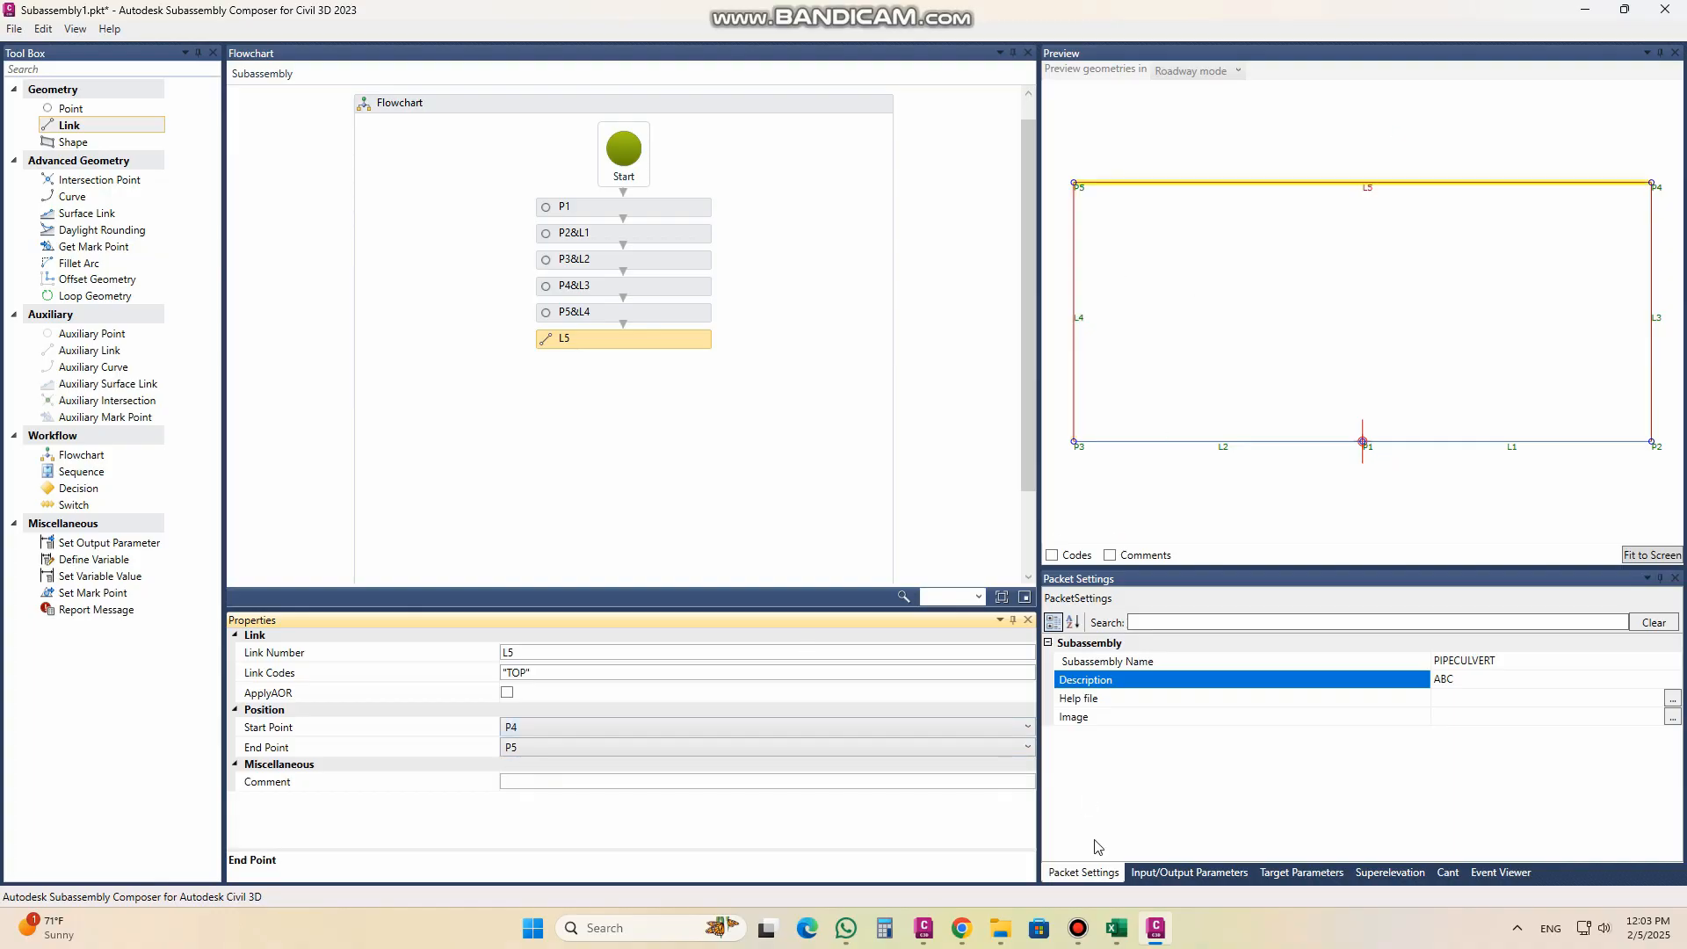
Step: Check the culvert section in Civil 3D, return to Subassembly Composer and add point P6 measured from P2 with Delta X 0.05
left_click(924, 928)
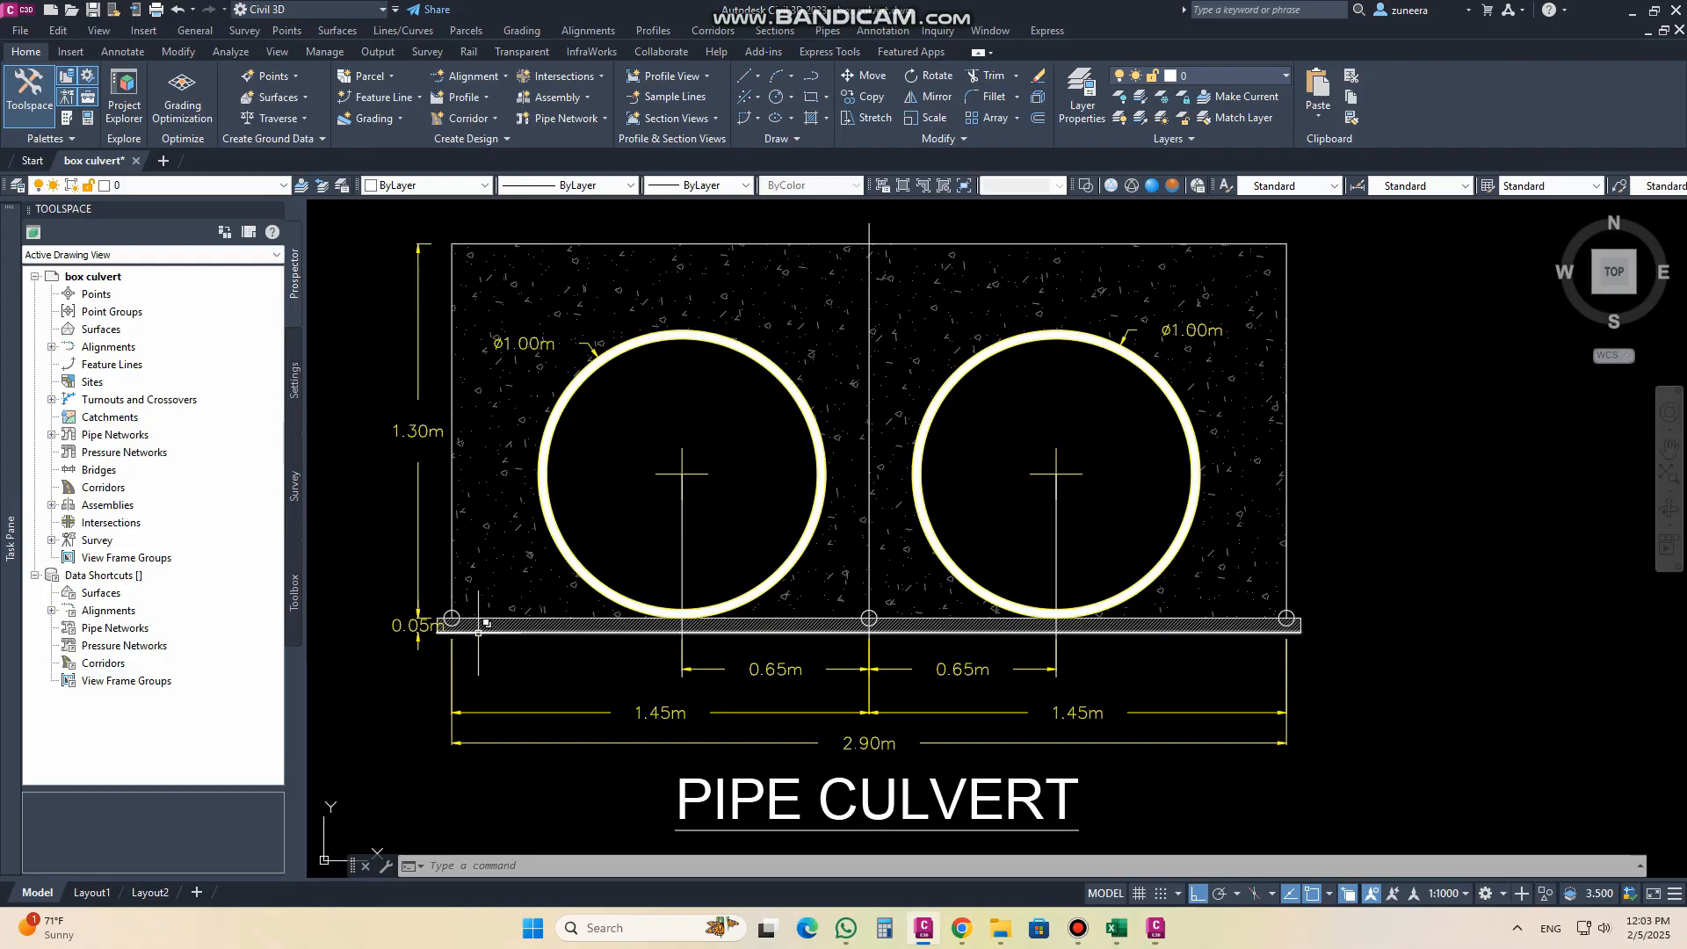
left_click(1153, 928)
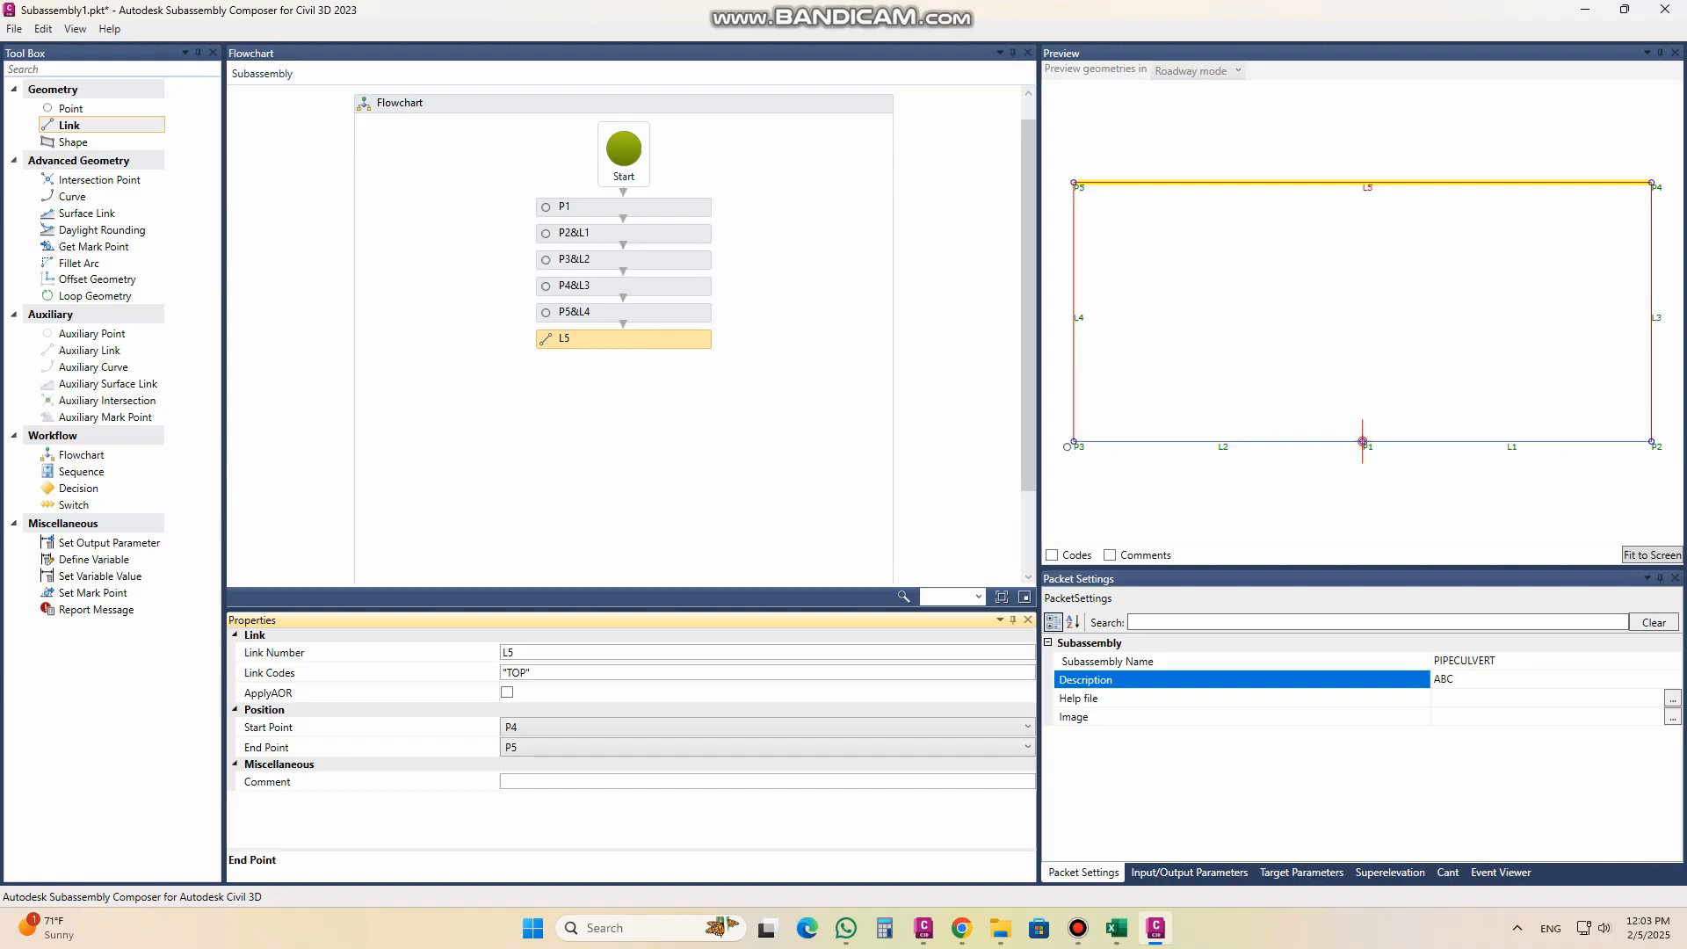
left_click_drag(74, 109, 634, 386)
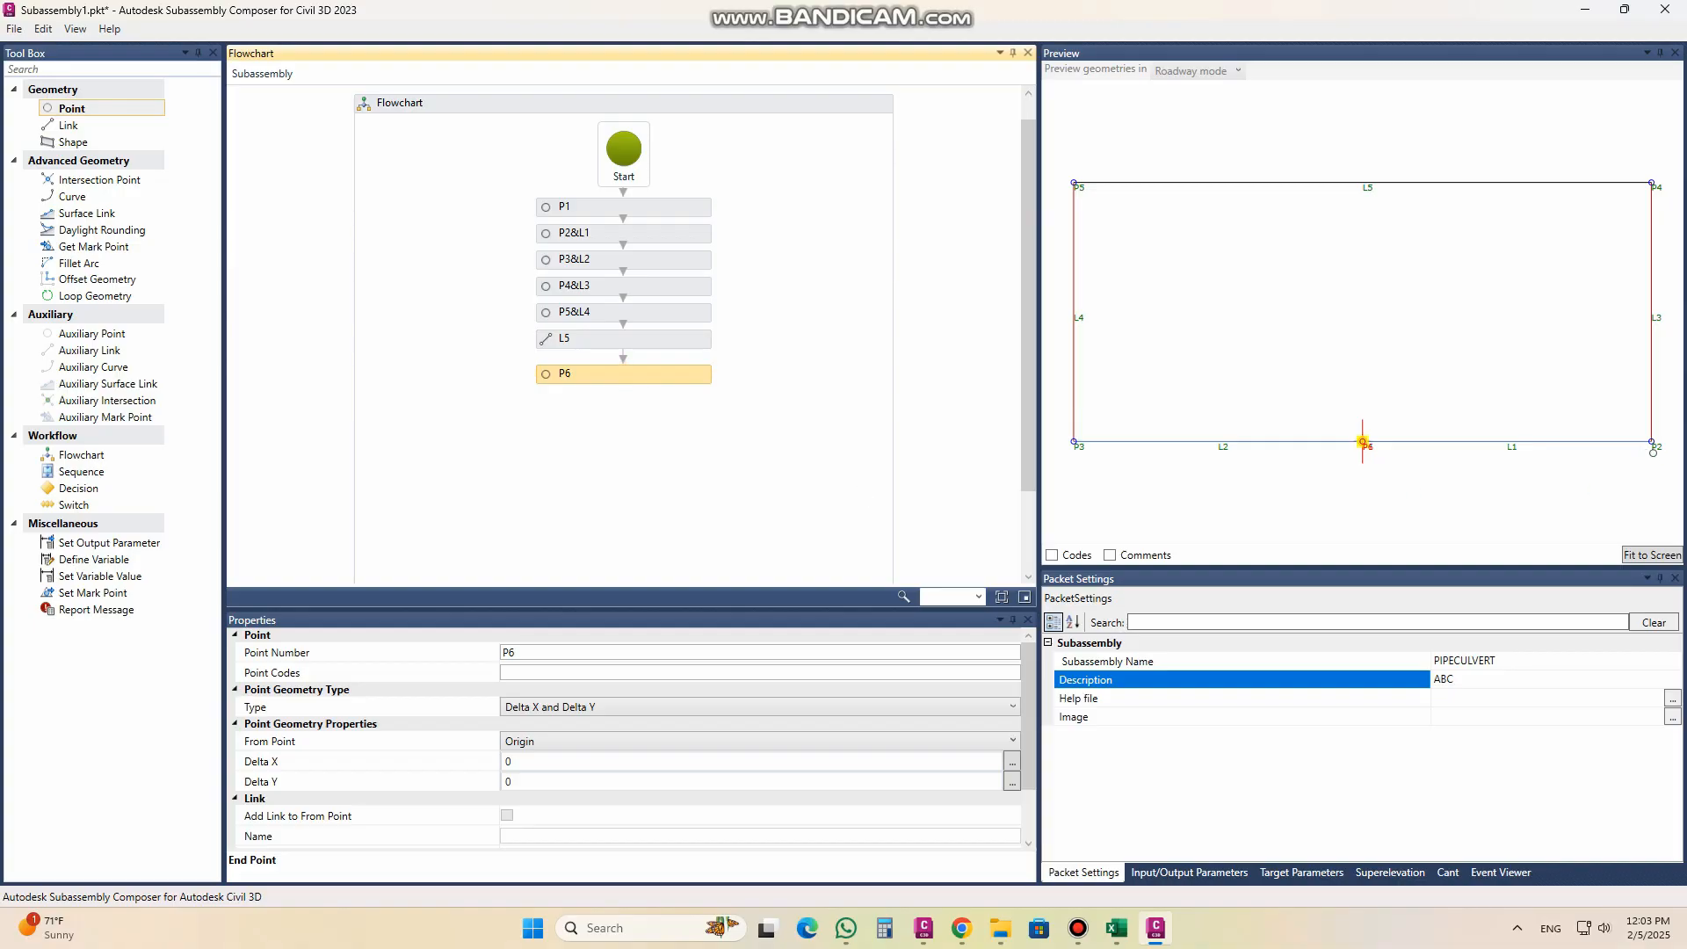
left_click(551, 743)
left_click(532, 809)
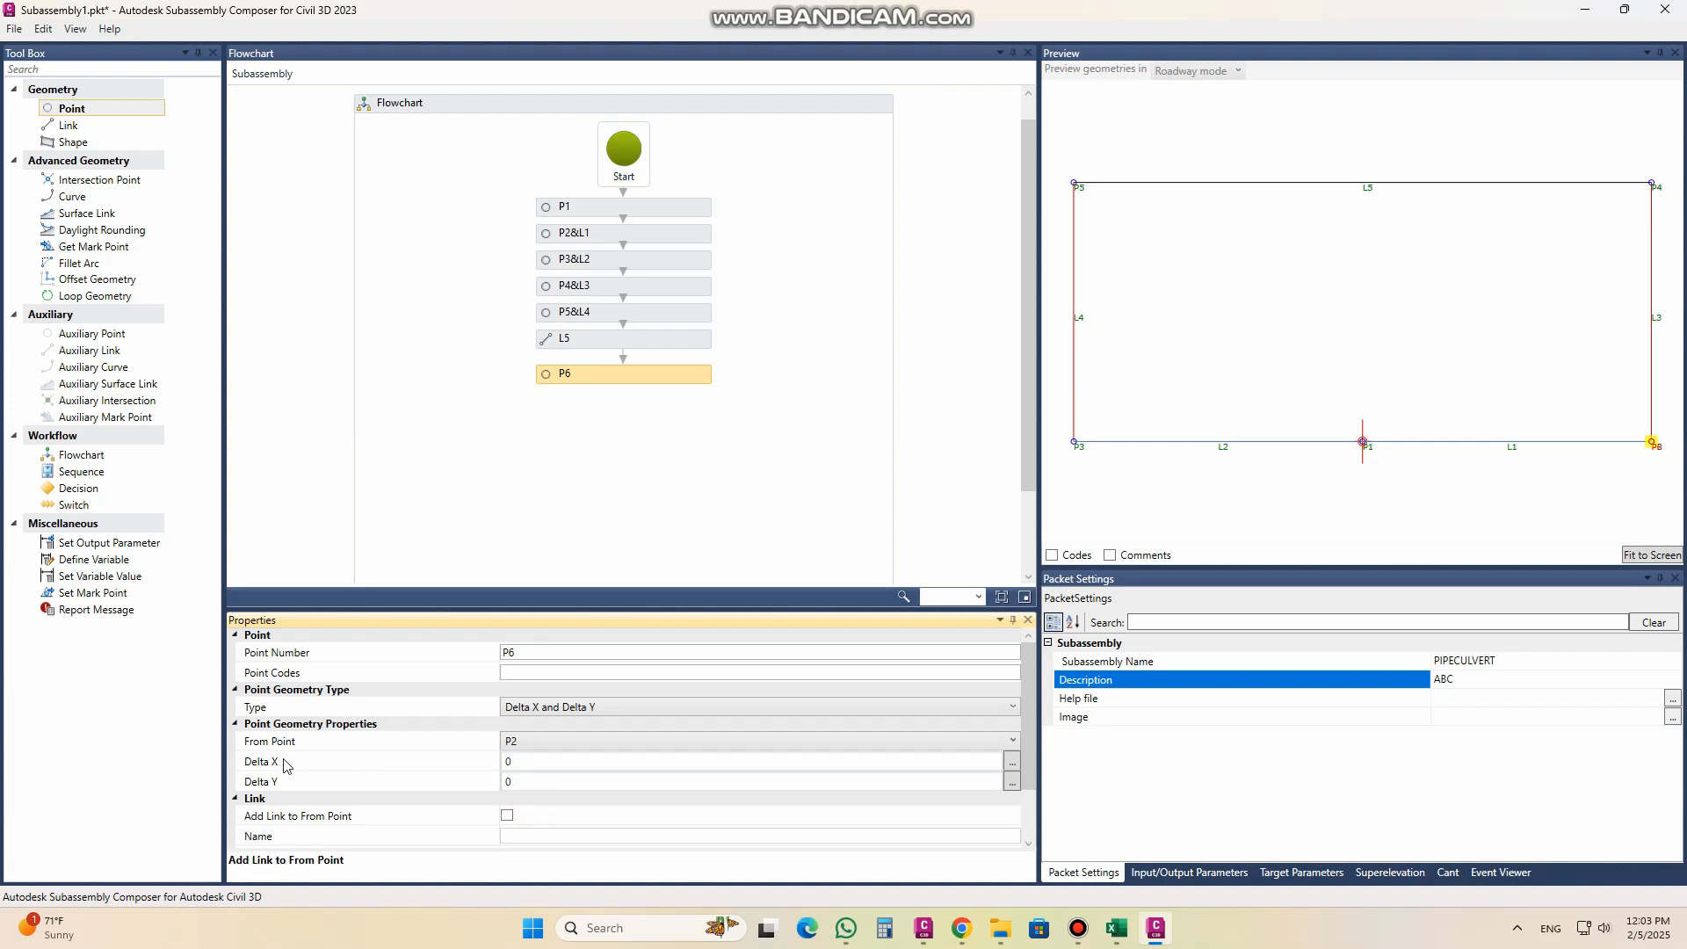
left_click(542, 762)
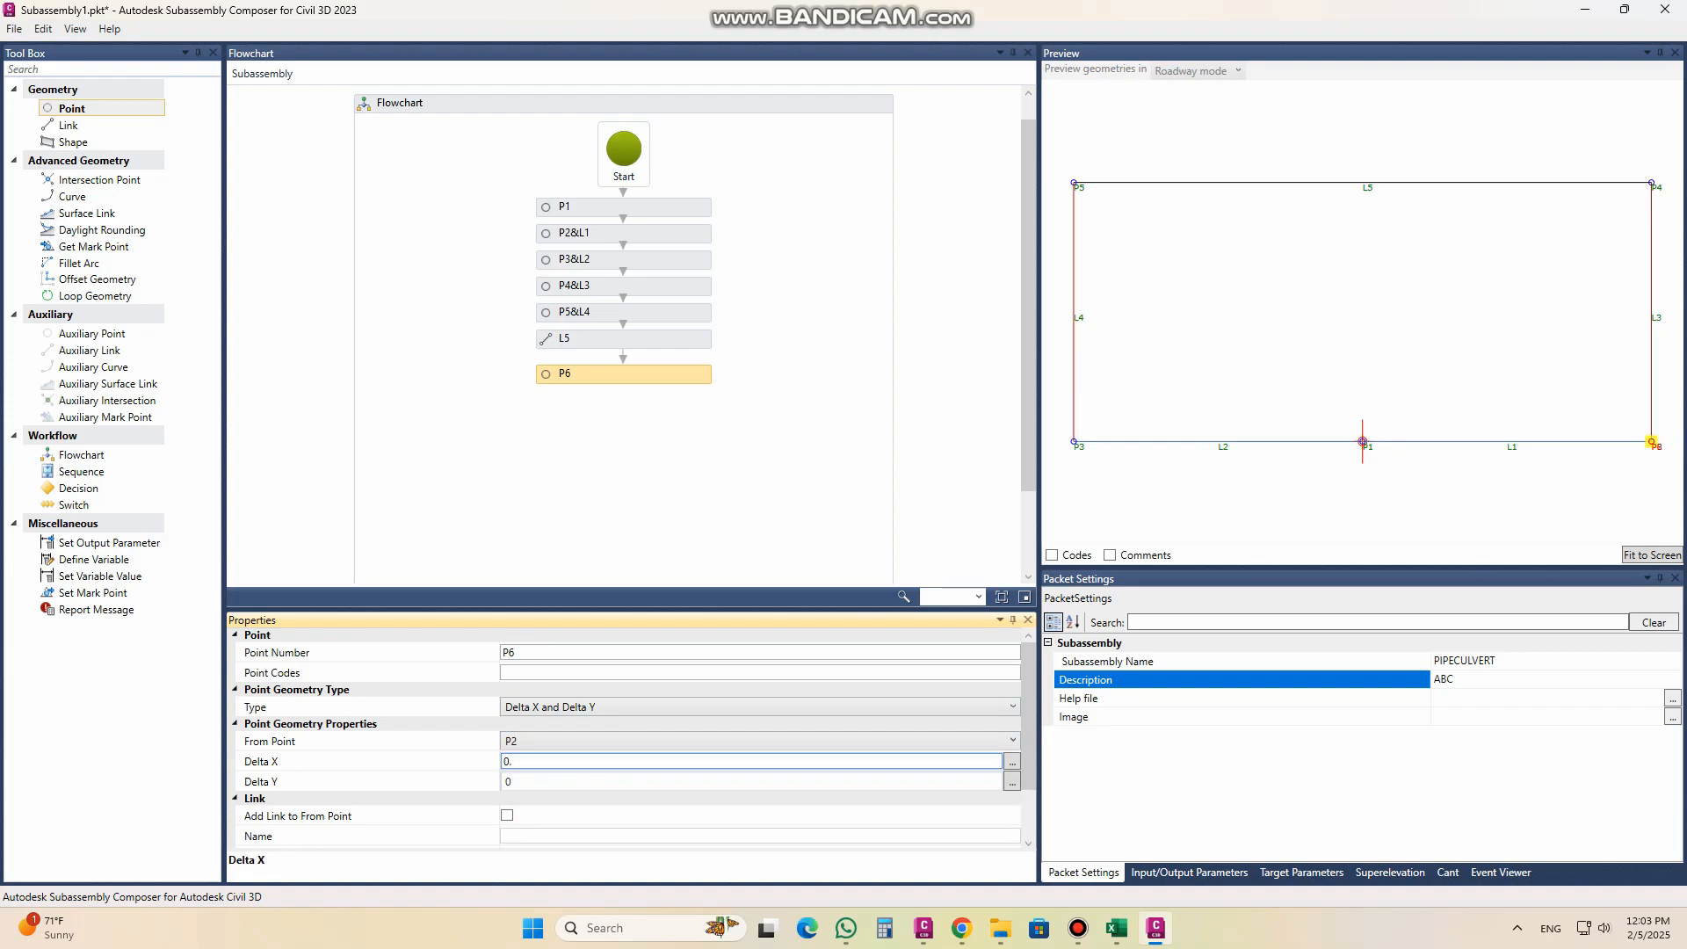
key("Return")
Step: Assign the point code "LEAN" to P6 and keep its Delta Y at 0
left_click(545, 669)
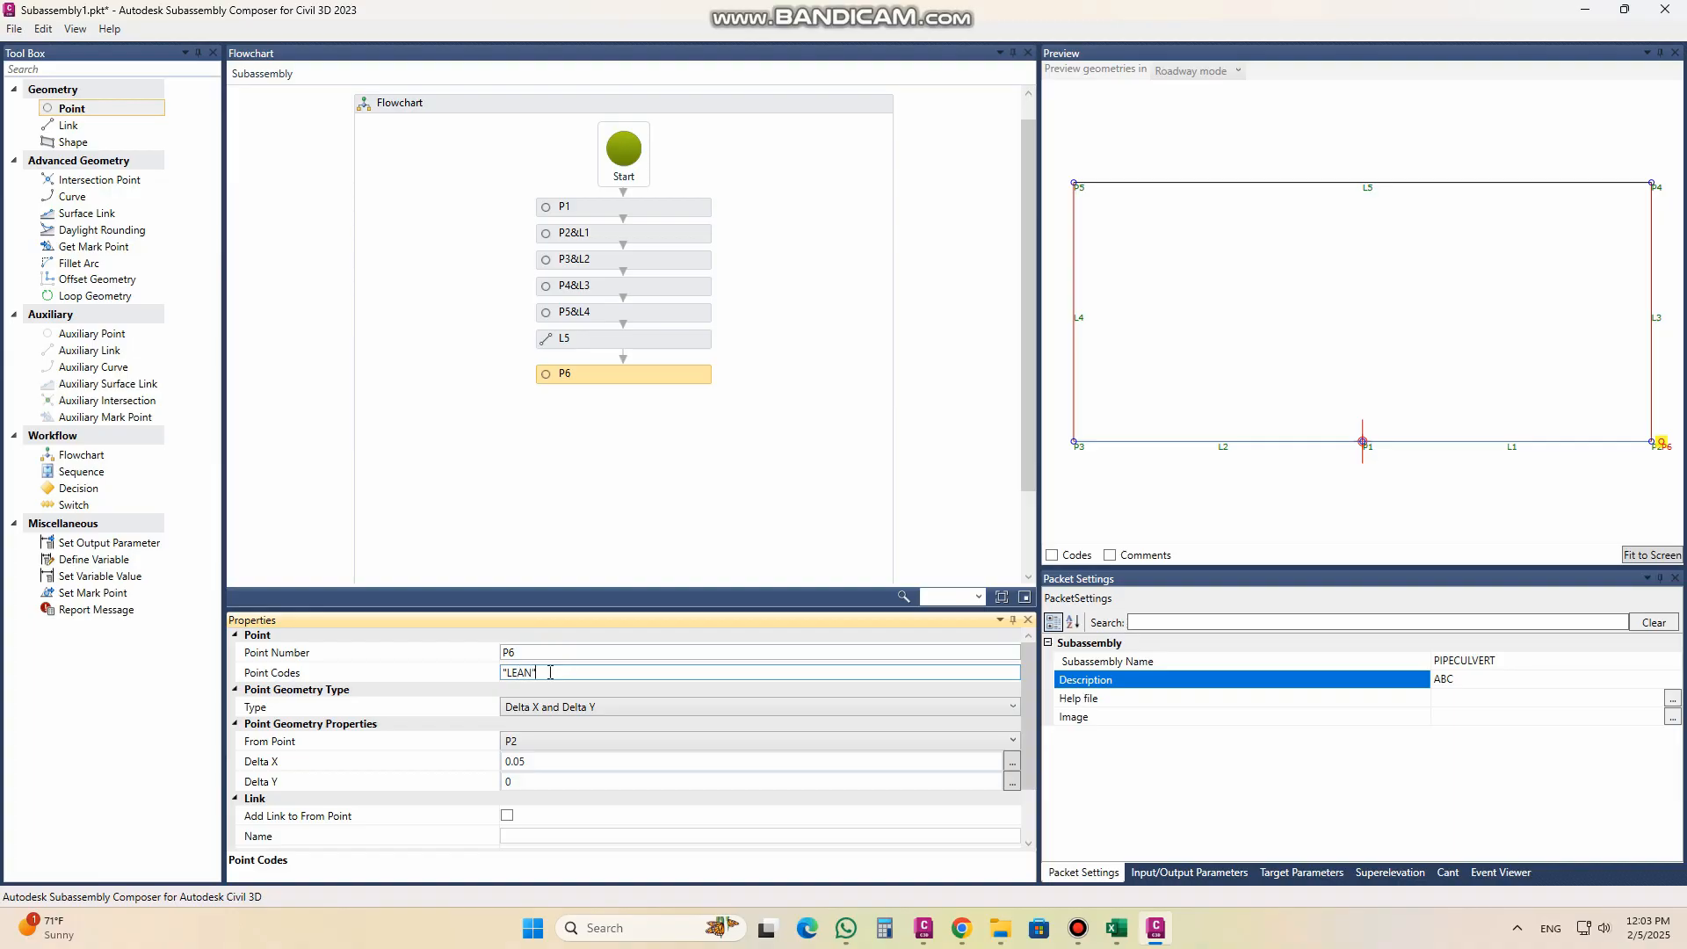
left_click(431, 673)
left_click(552, 782)
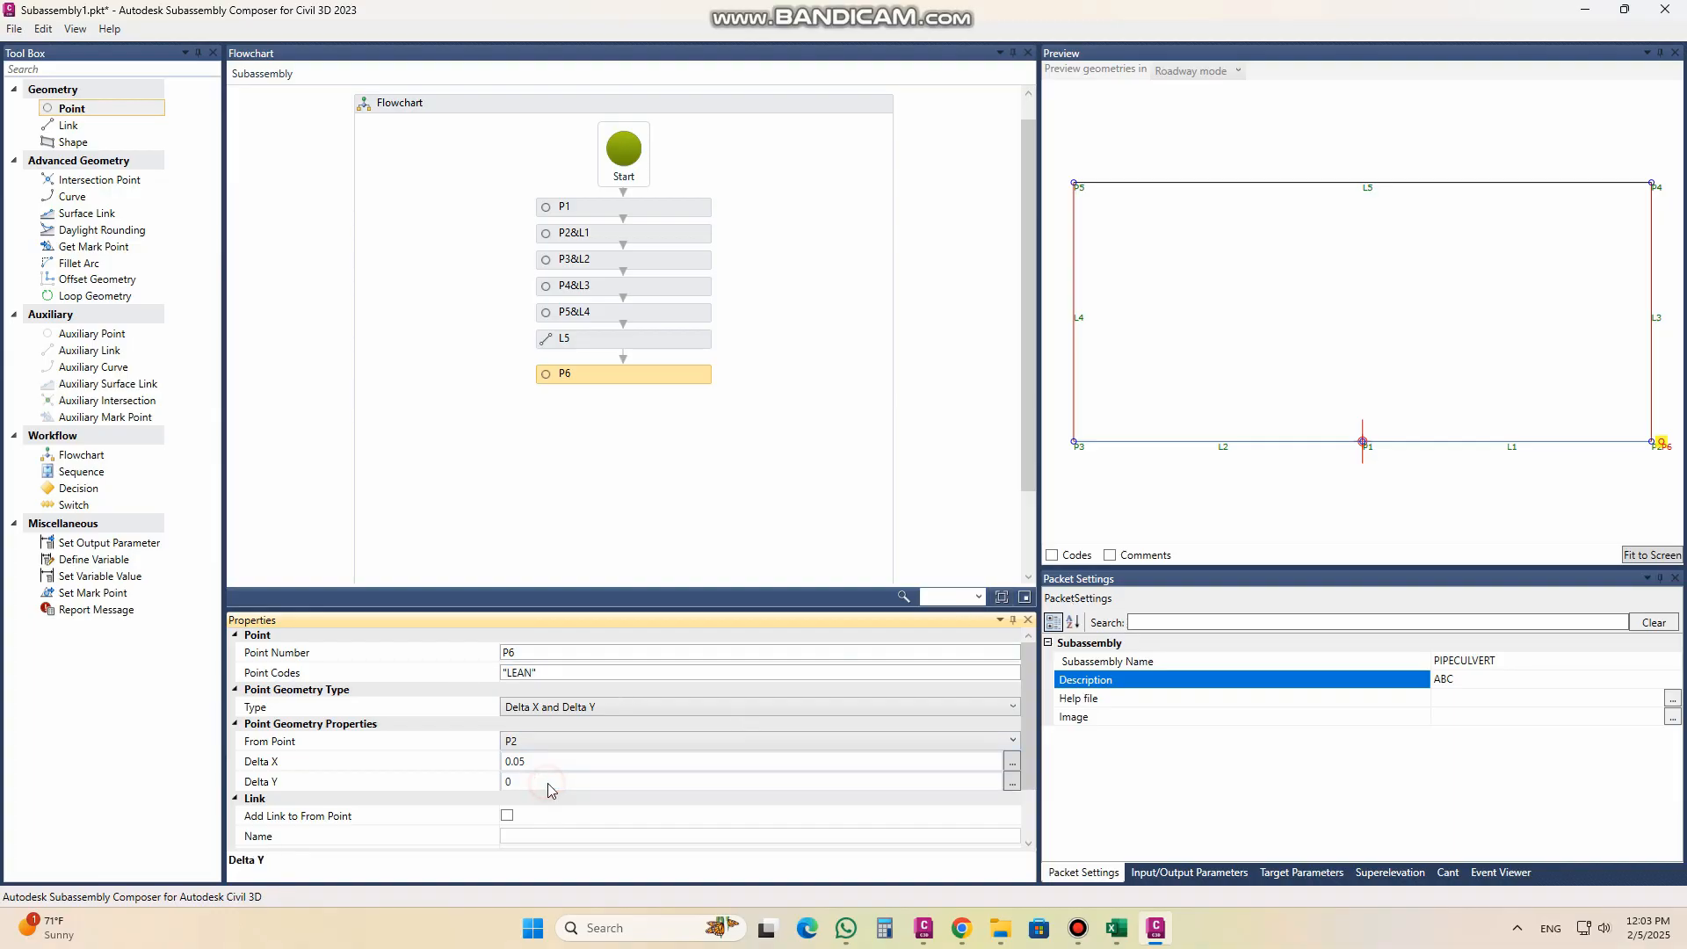
Step: Link P6 to P2 with link code "LEAN" and inspect the short extension in the preview
scroll(995, 762, "down", 2)
left_click(509, 747)
left_click(528, 784)
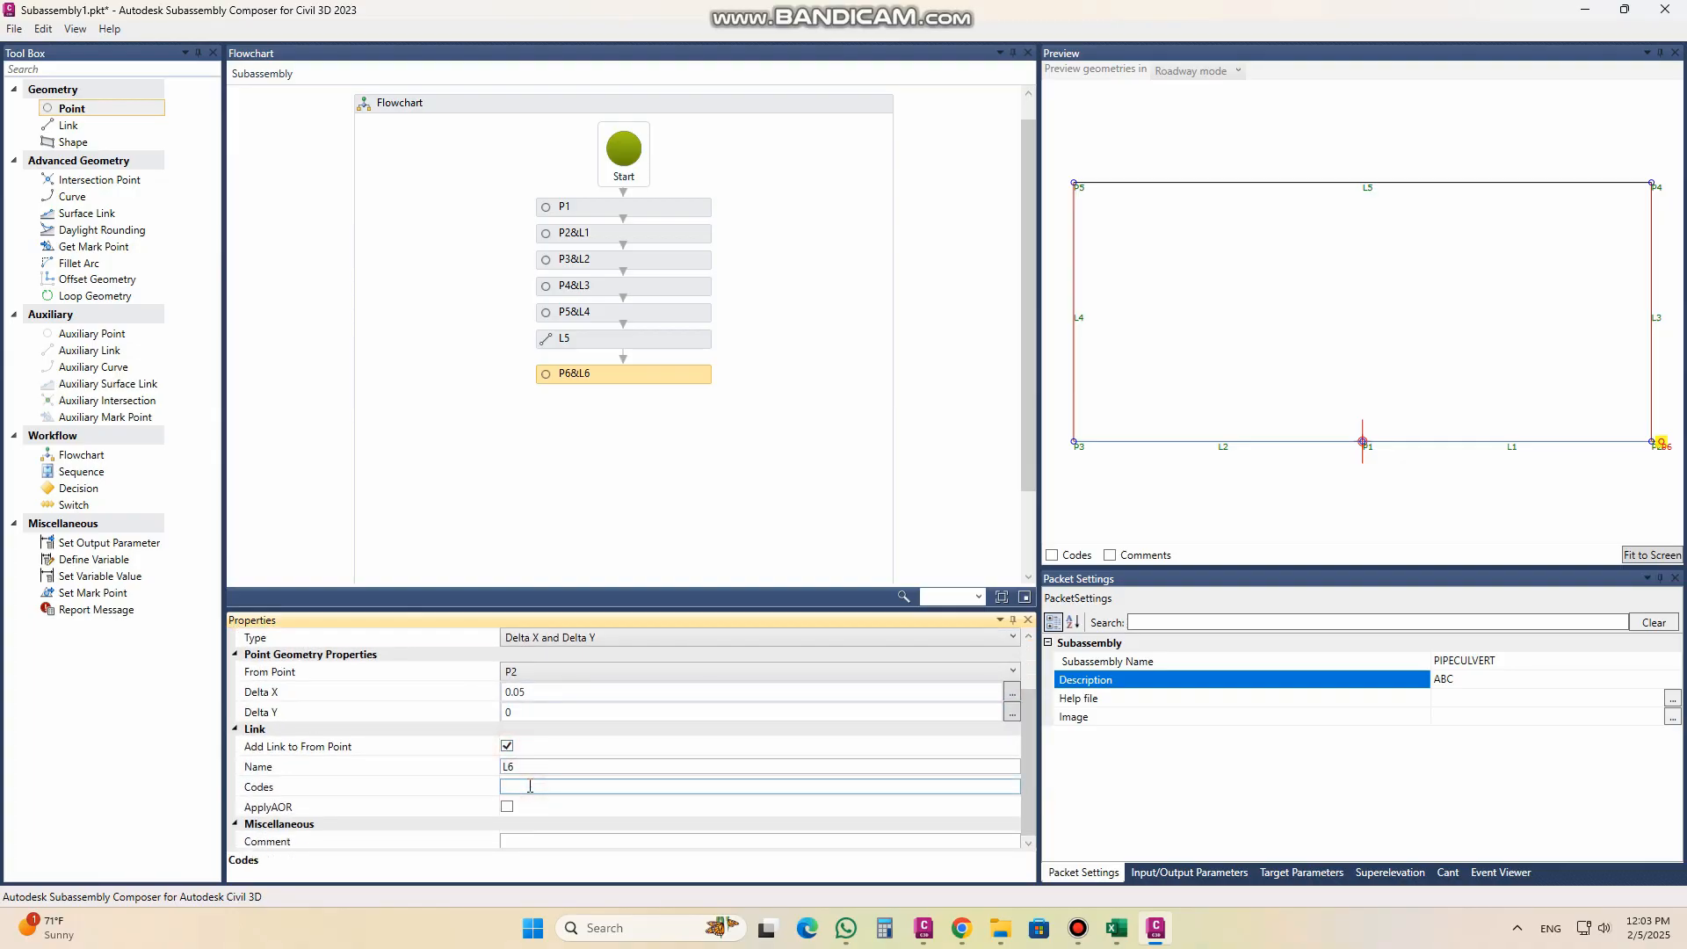
left_click(1668, 561)
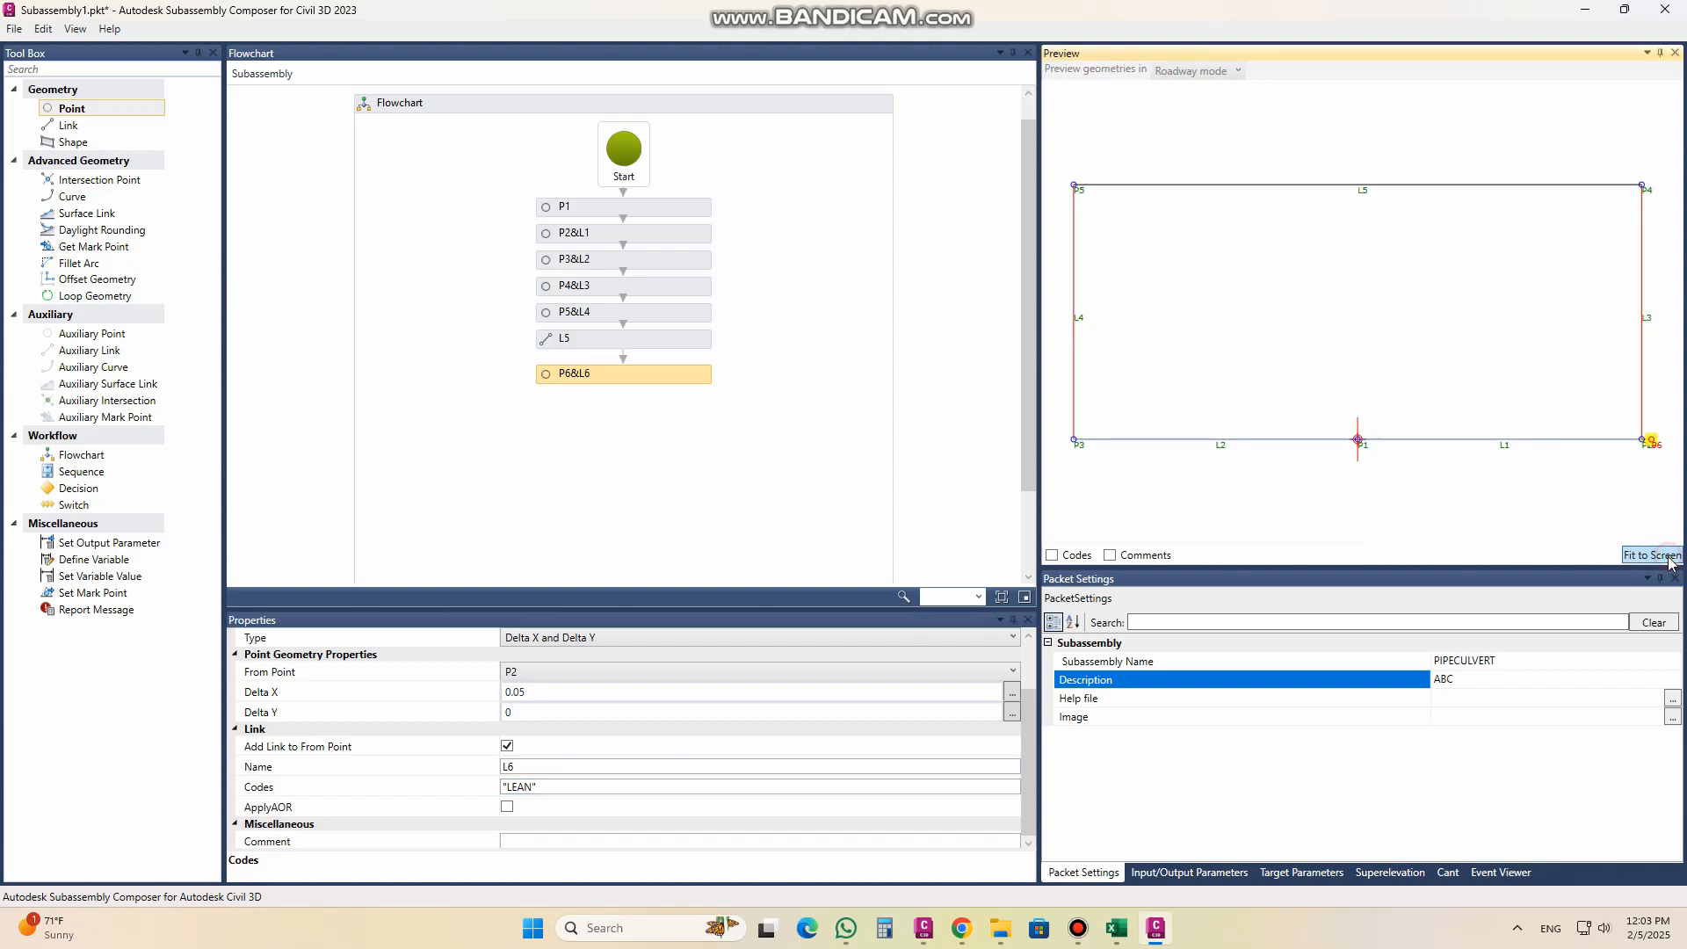
scroll(1653, 449, "up", 4)
scroll(1653, 449, "up", 3)
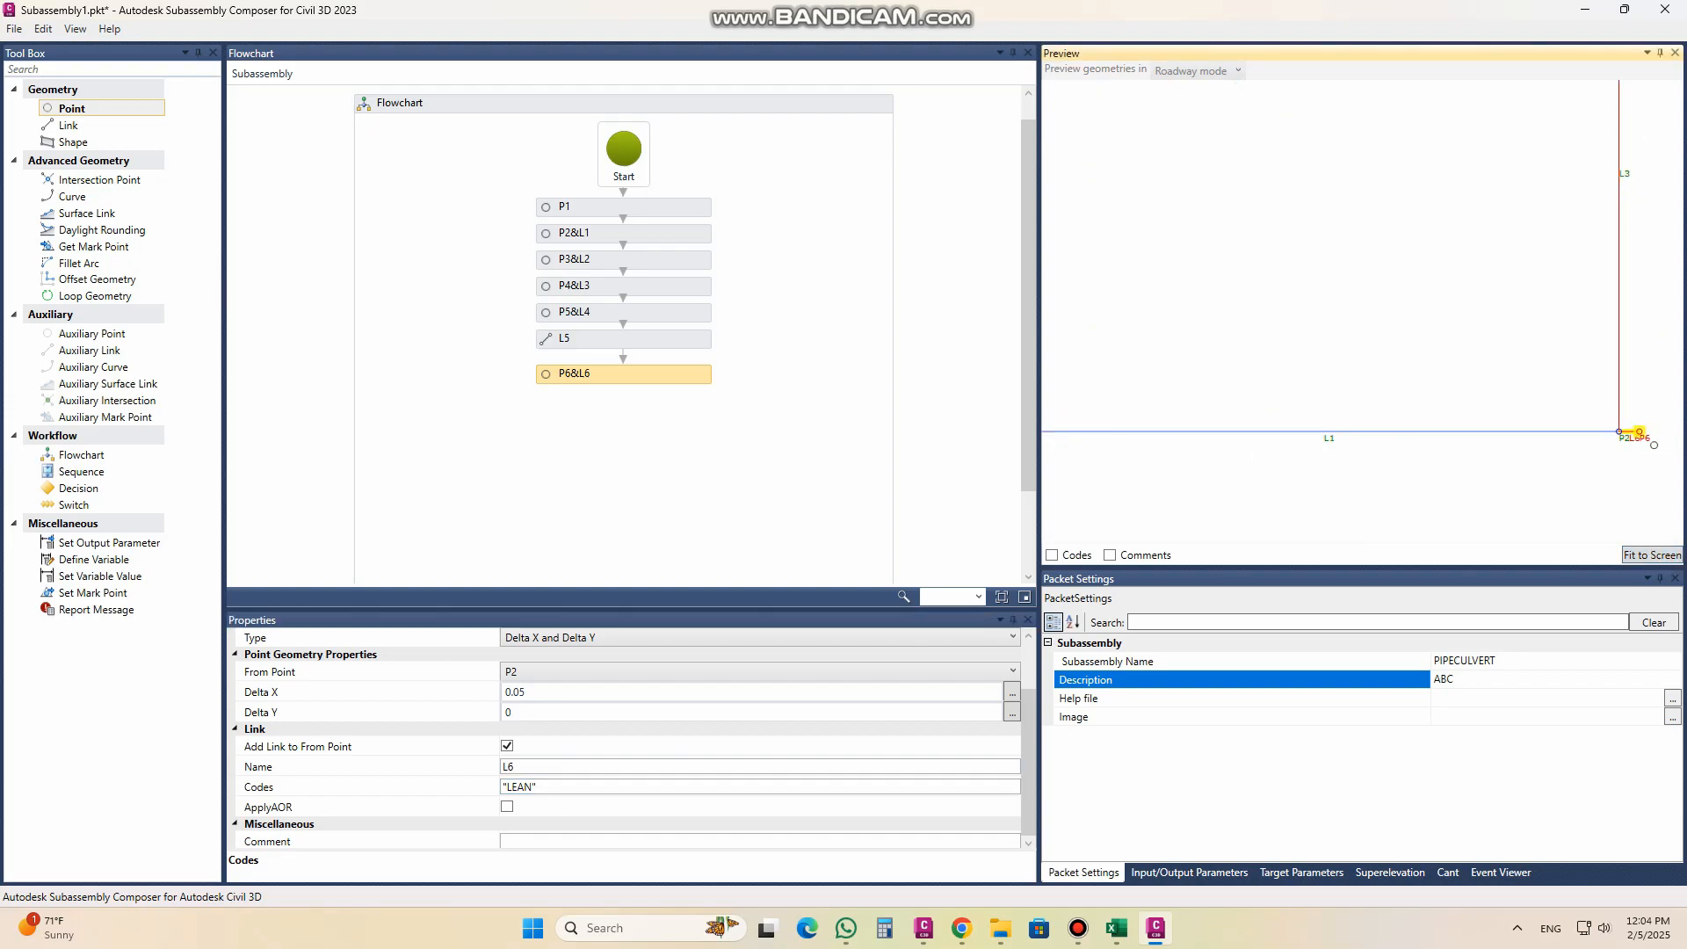
scroll(1649, 455, "down", 6)
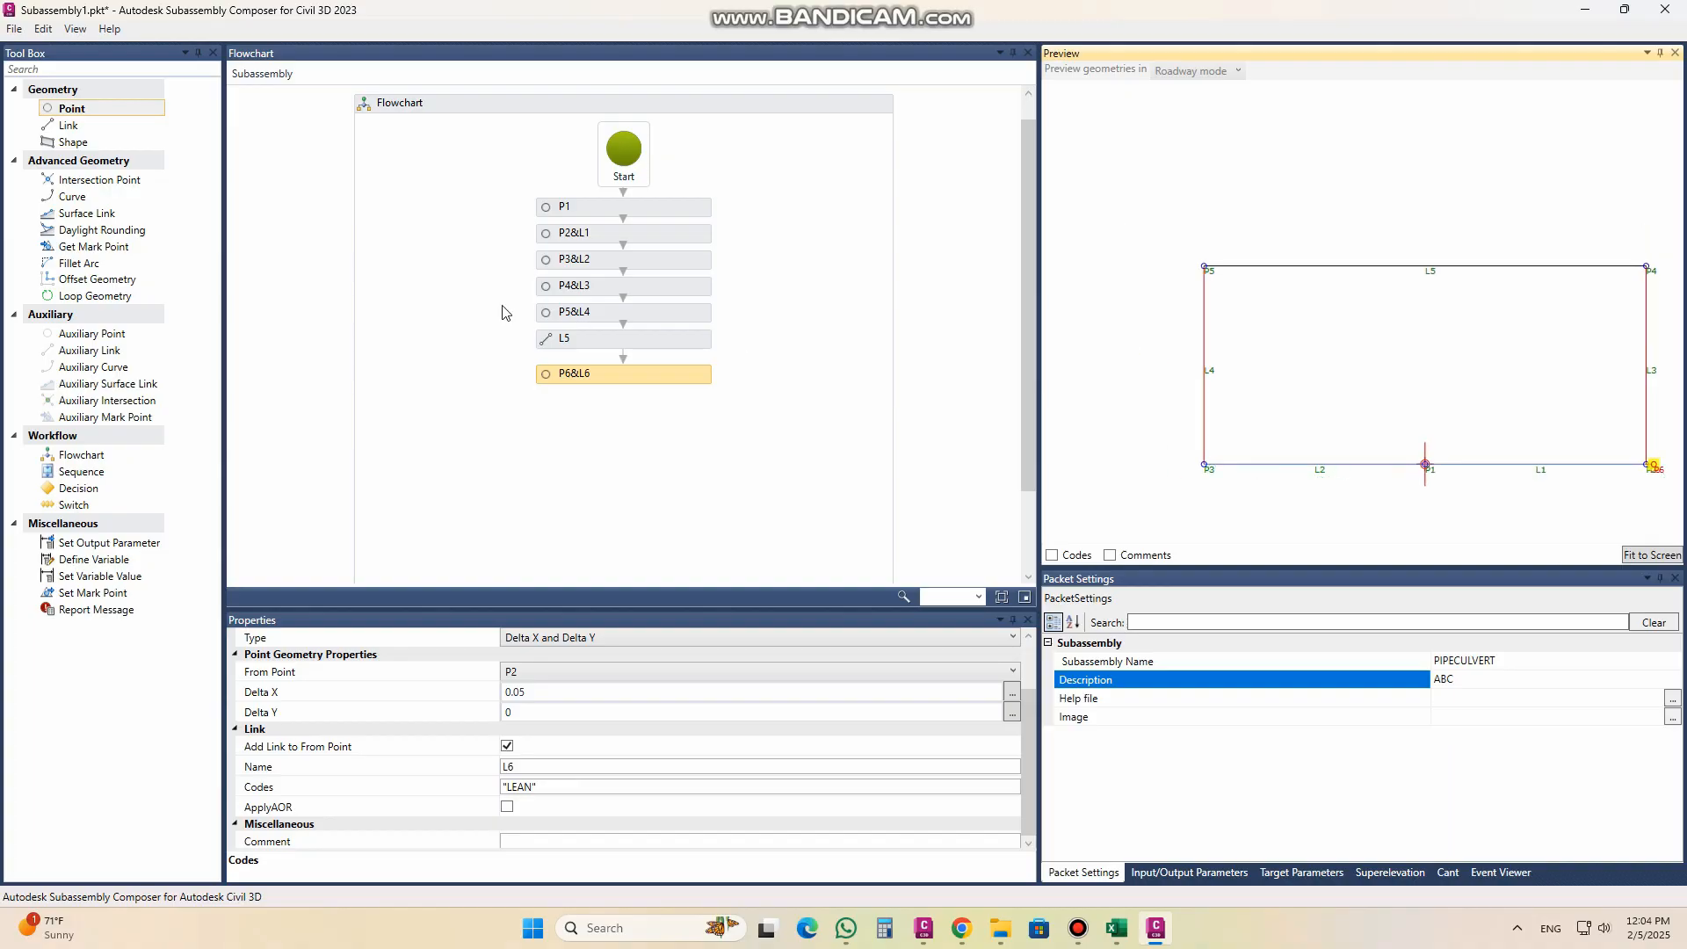
Step: Add point P7 at the end of the flowchart, measured from P3, with point code "LEAN"
left_click_drag(101, 110, 631, 411)
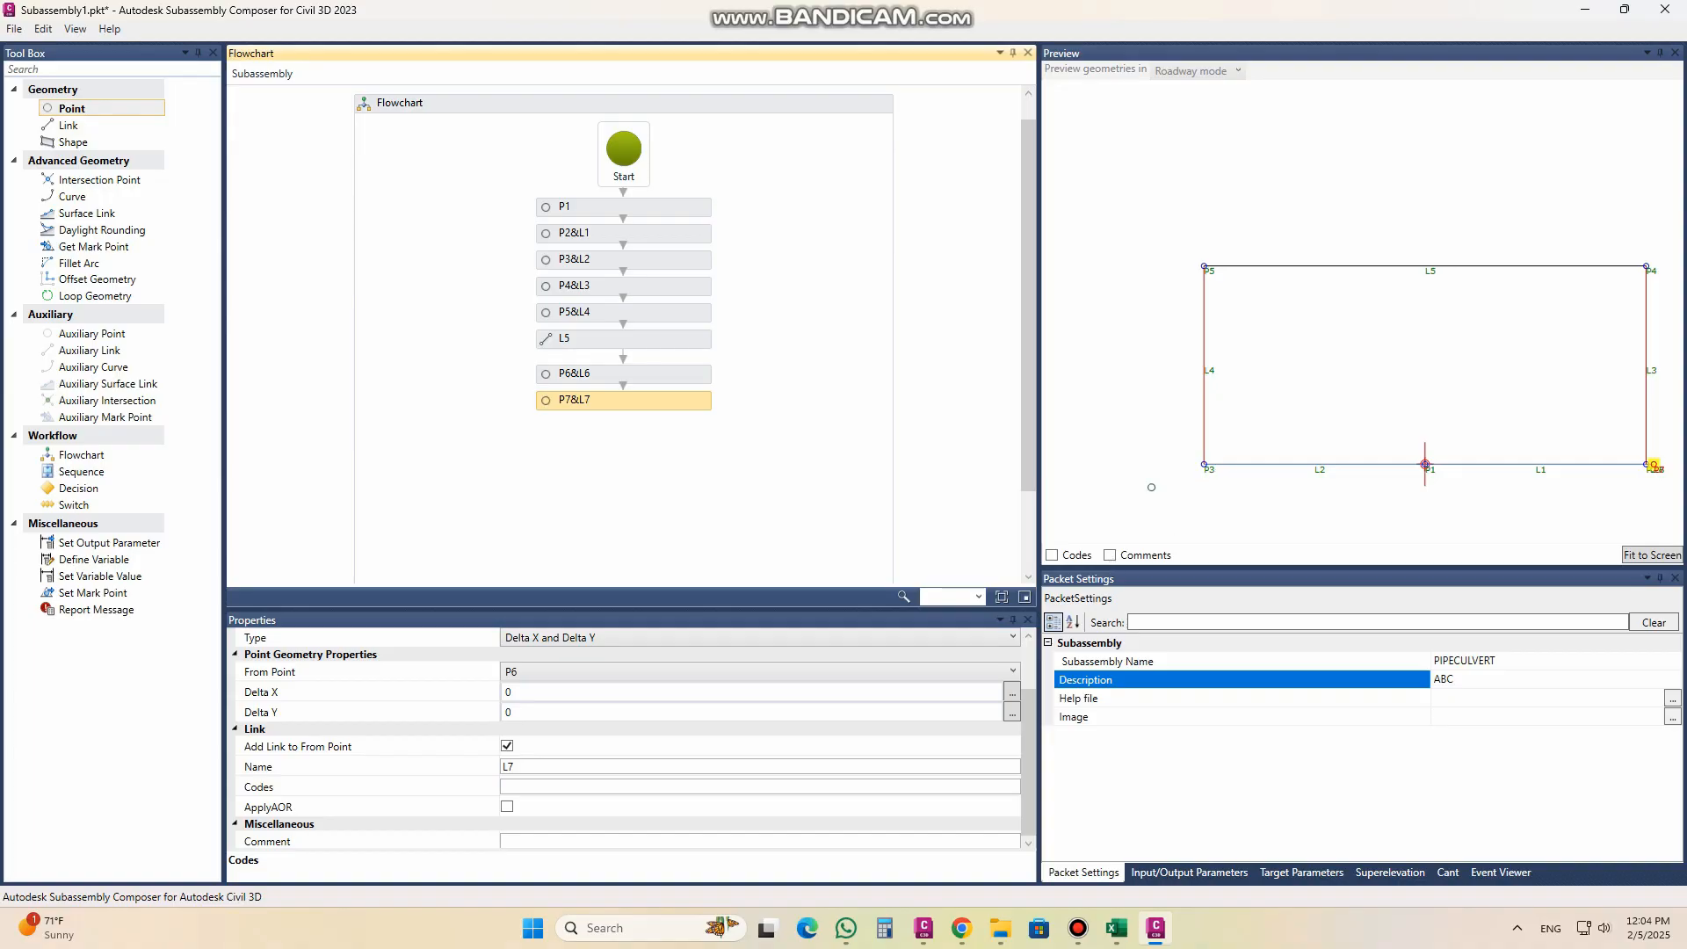
left_click(551, 671)
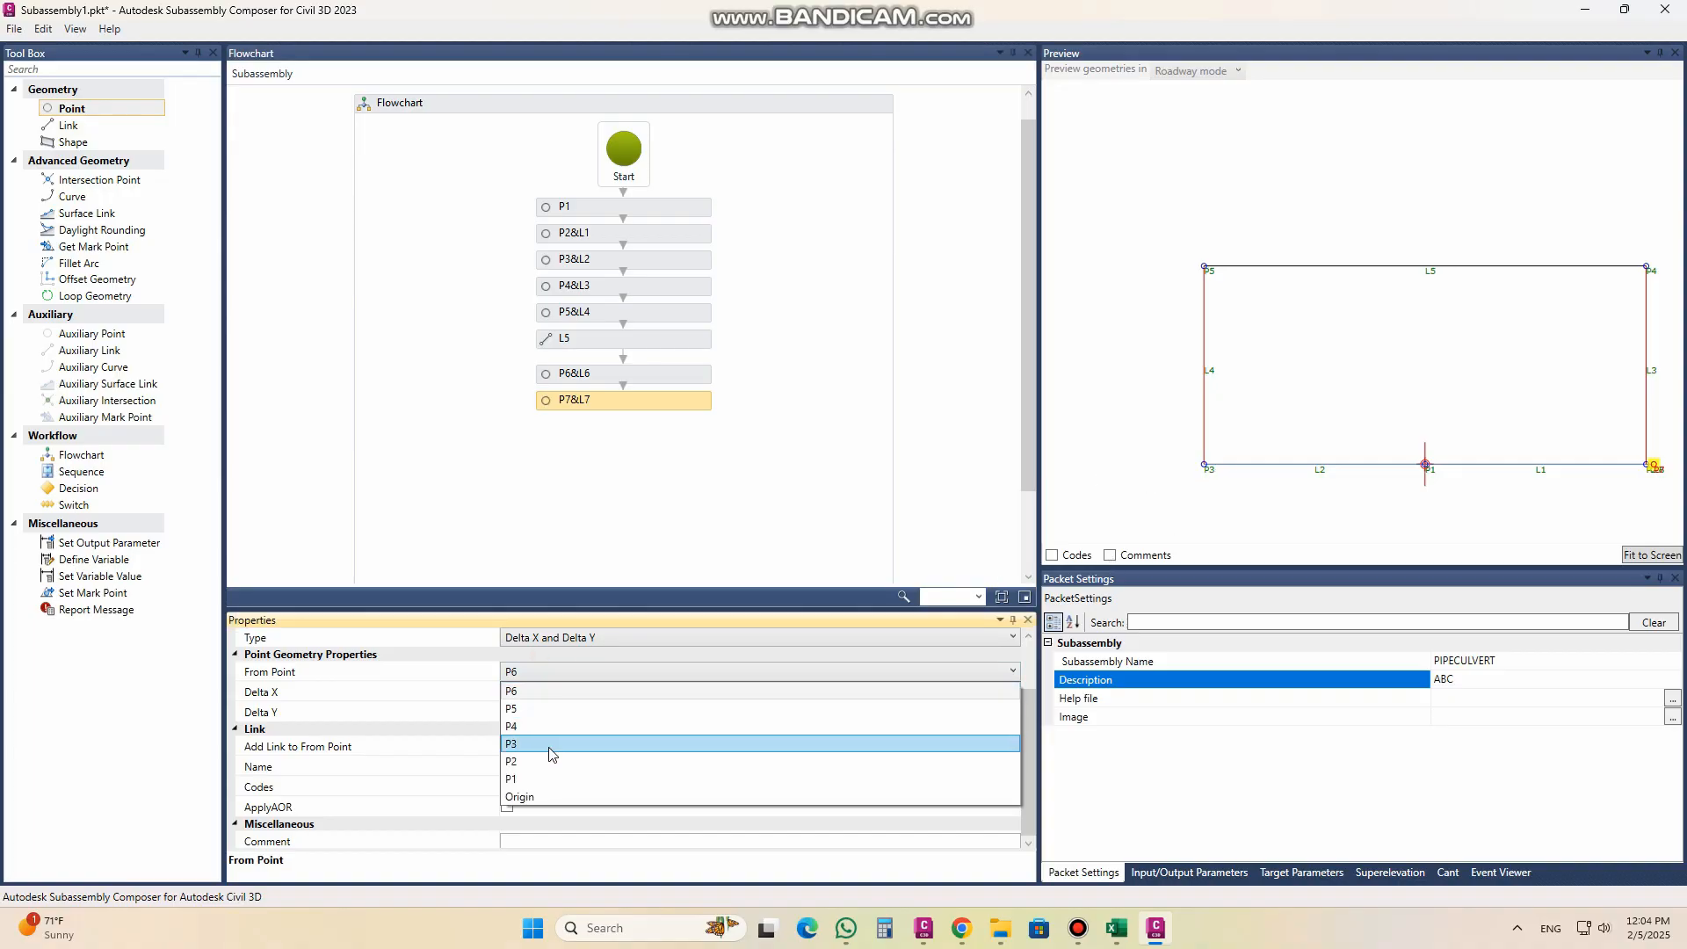
left_click(549, 748)
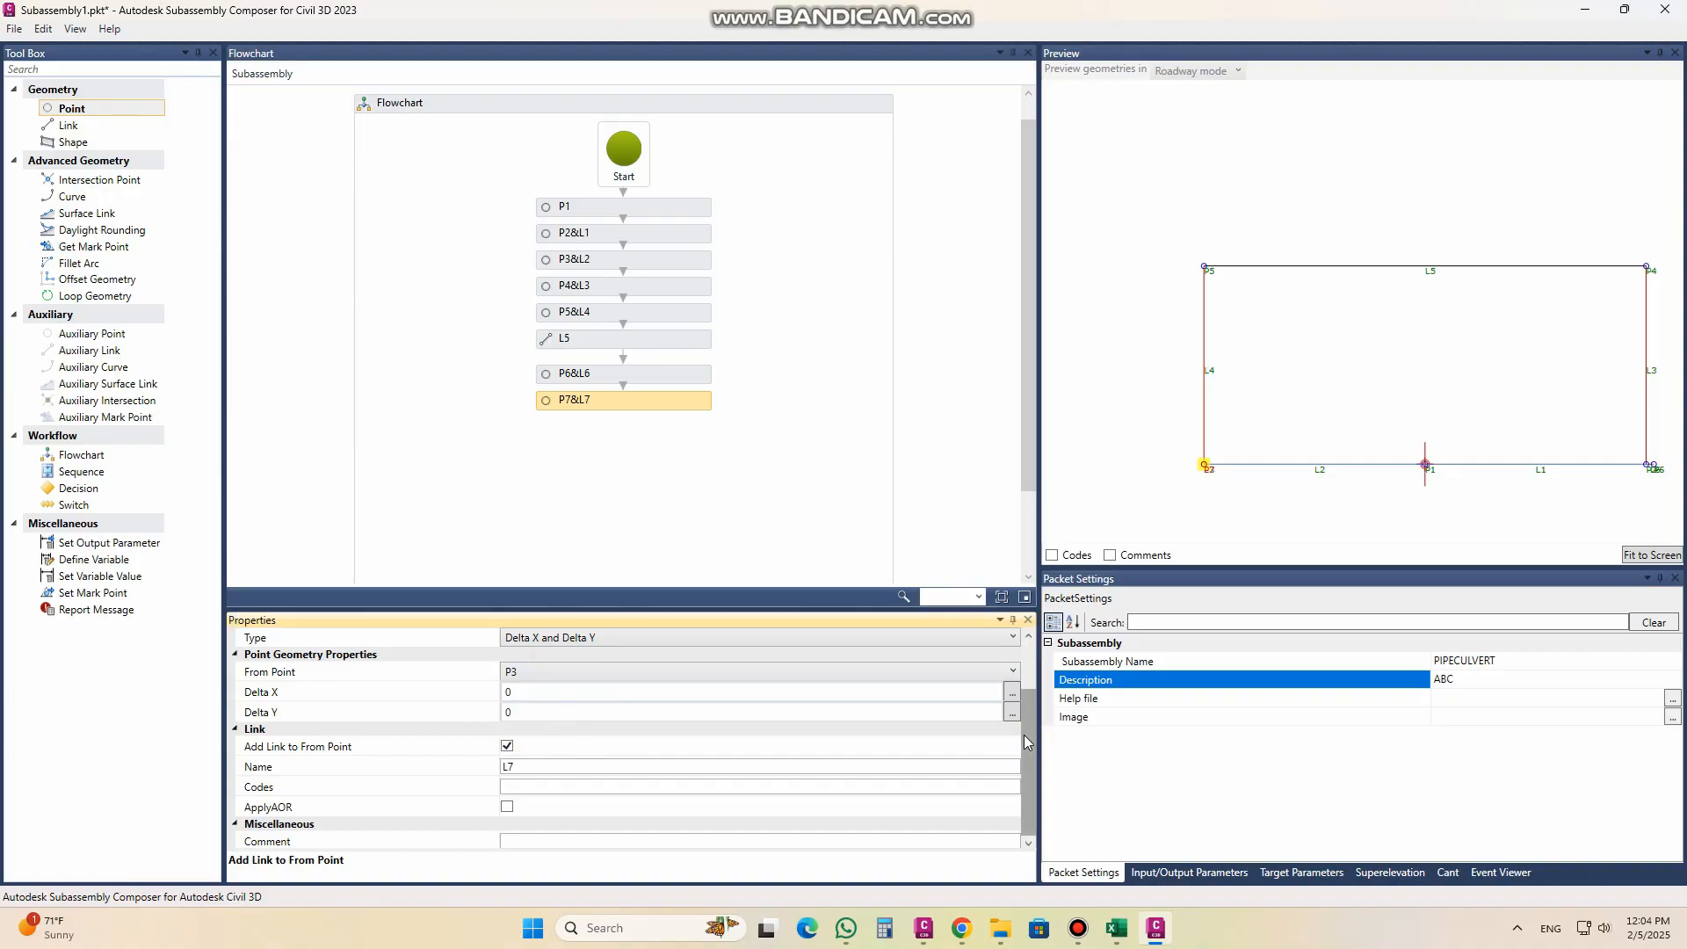
scroll(1028, 742, "up", 1)
left_click(562, 672)
type("\"LEAN\"")
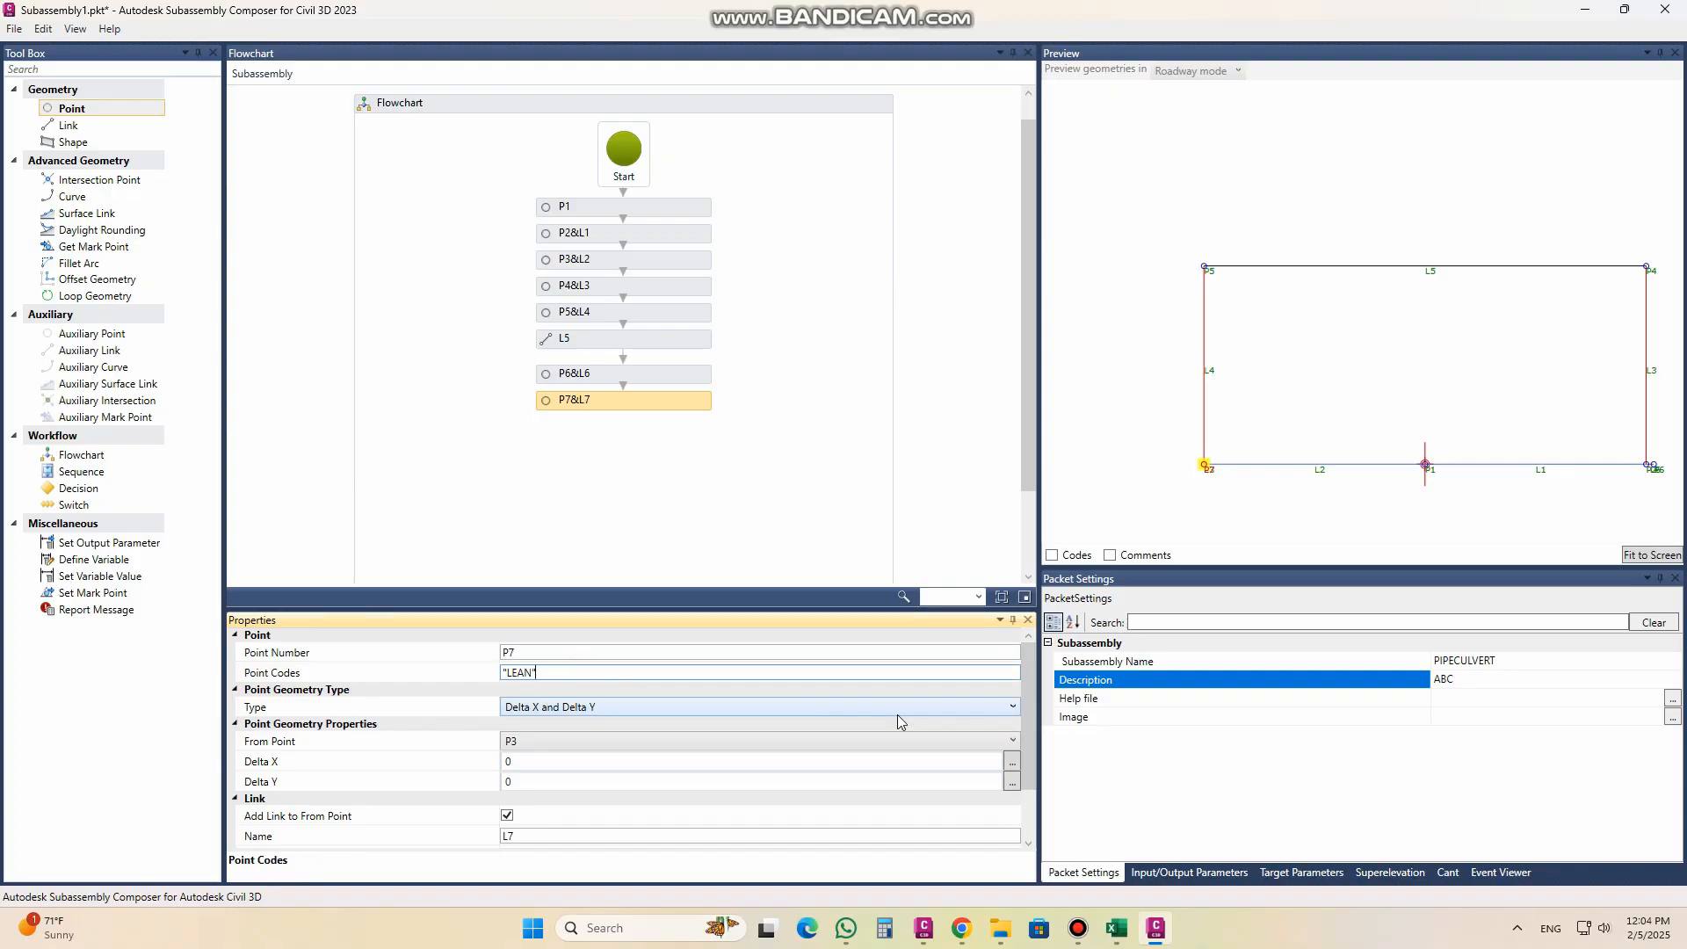
Step: Offset P7 from P3 with Delta X -0.05, keeping Delta Y at 0
scroll(1033, 777, "down", 2)
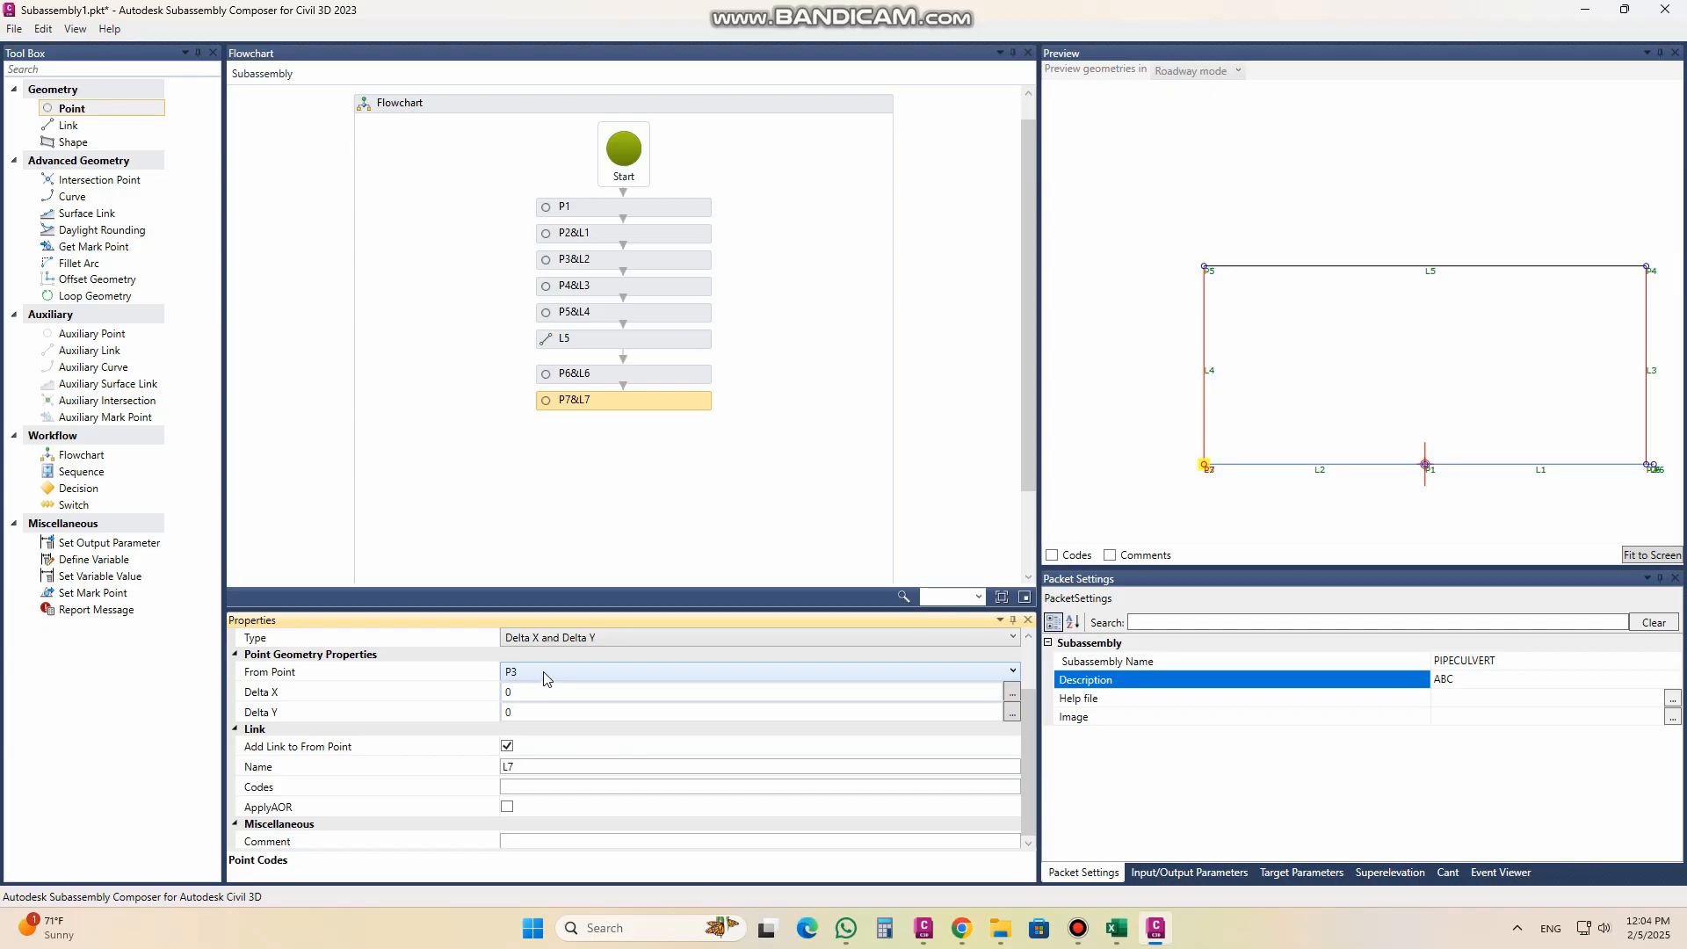
left_click(539, 692)
left_click(525, 692)
key("BackSpace")
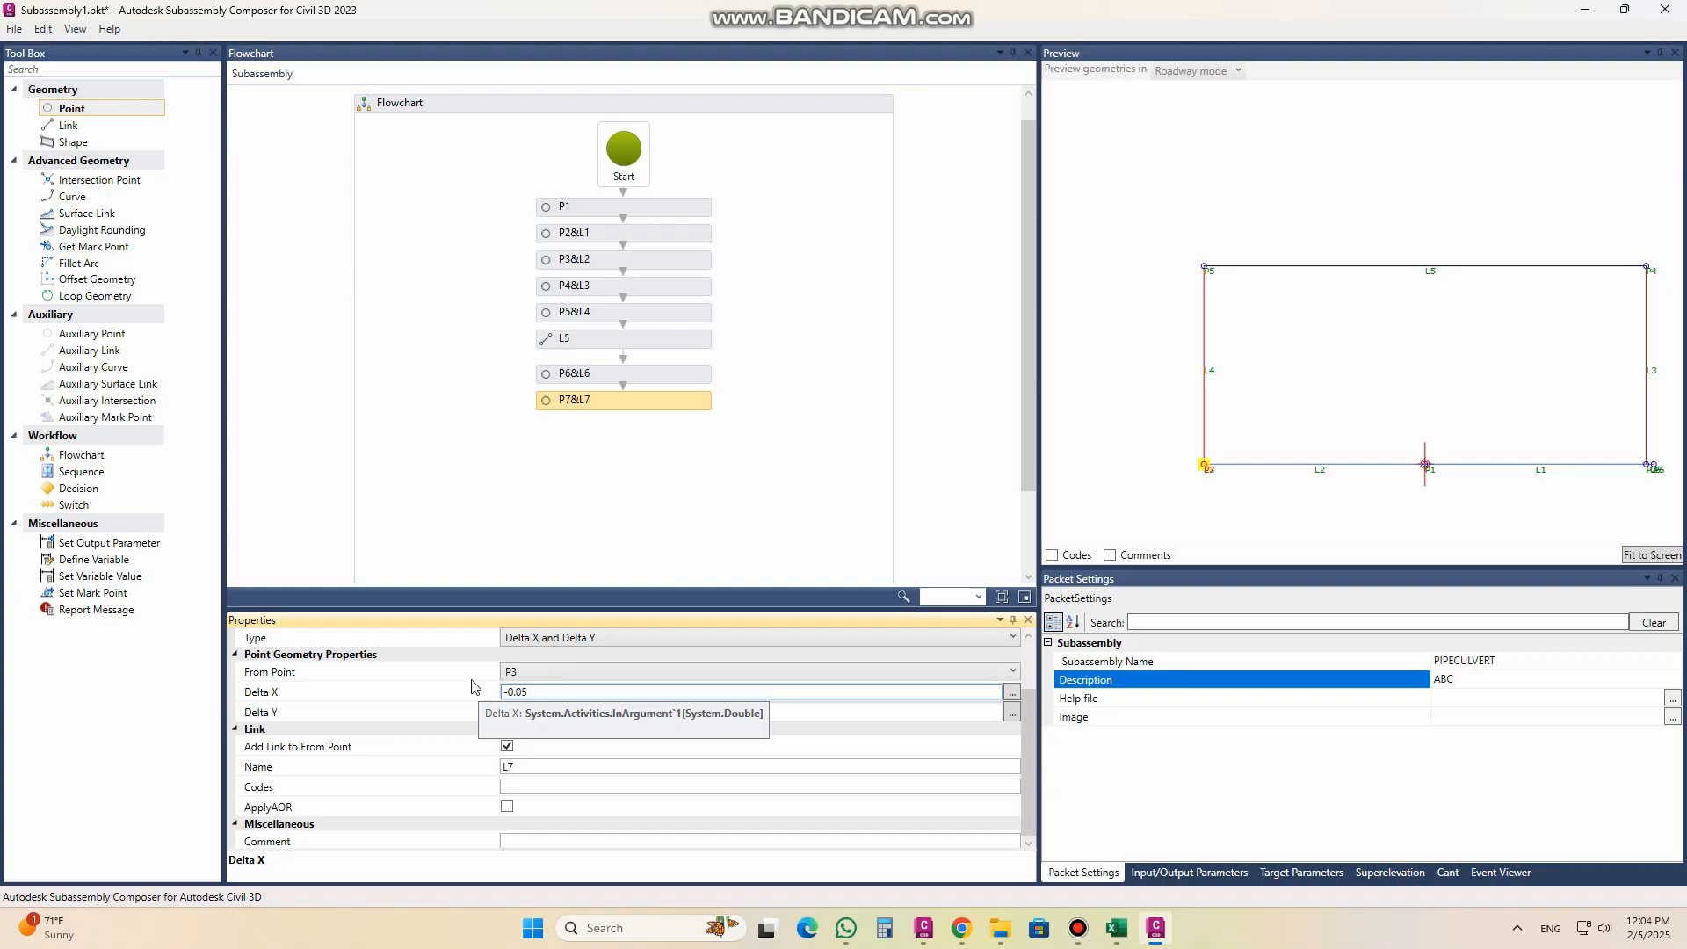
type("-0.05")
left_click(569, 715)
scroll(1203, 482, "up", 5)
scroll(1165, 442, "down", 4)
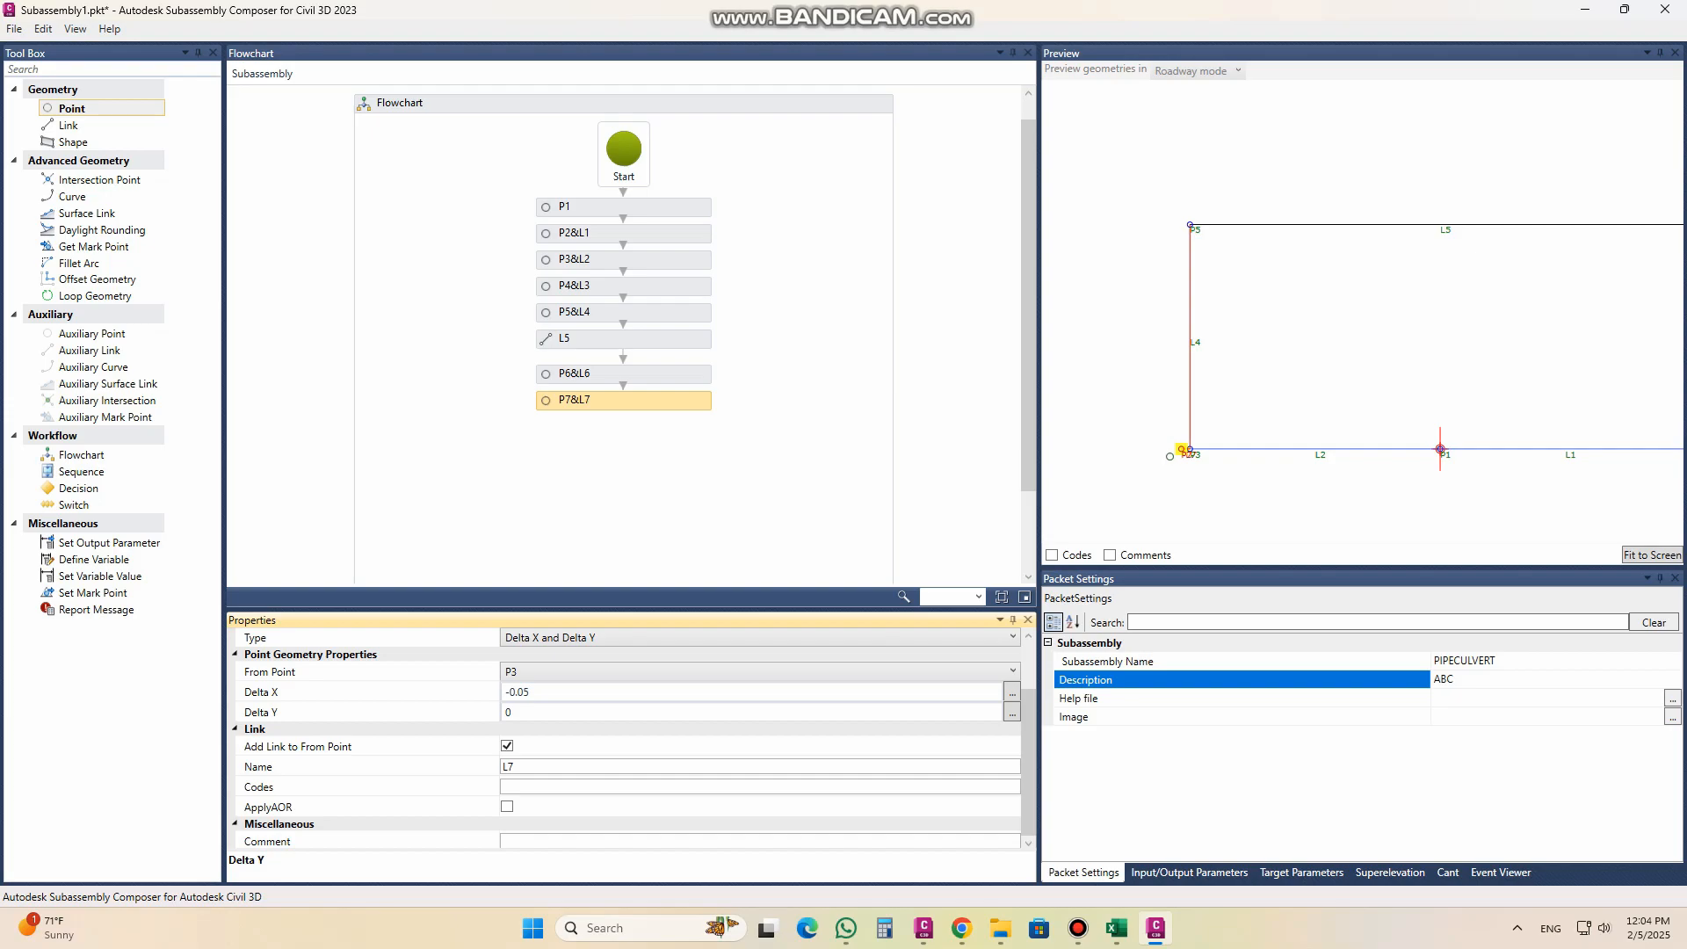
Step: Assign link code "LEAN" to the P3–P7 link and check the codes across the whole section in the preview
left_click(1027, 761)
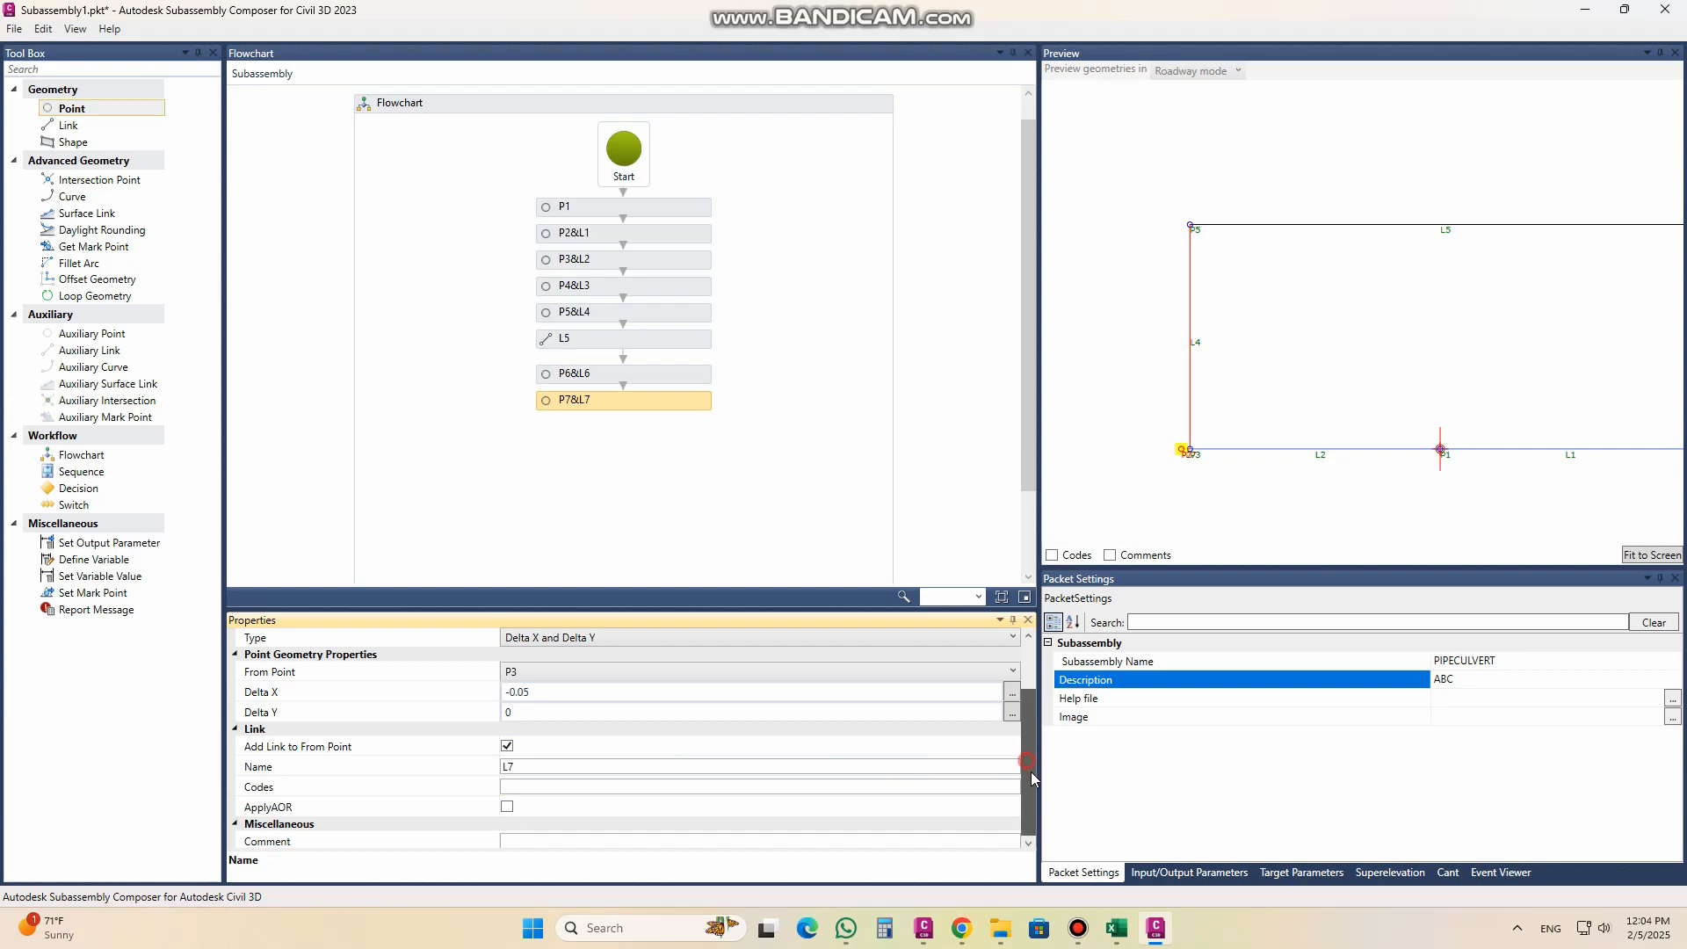
left_click(525, 785)
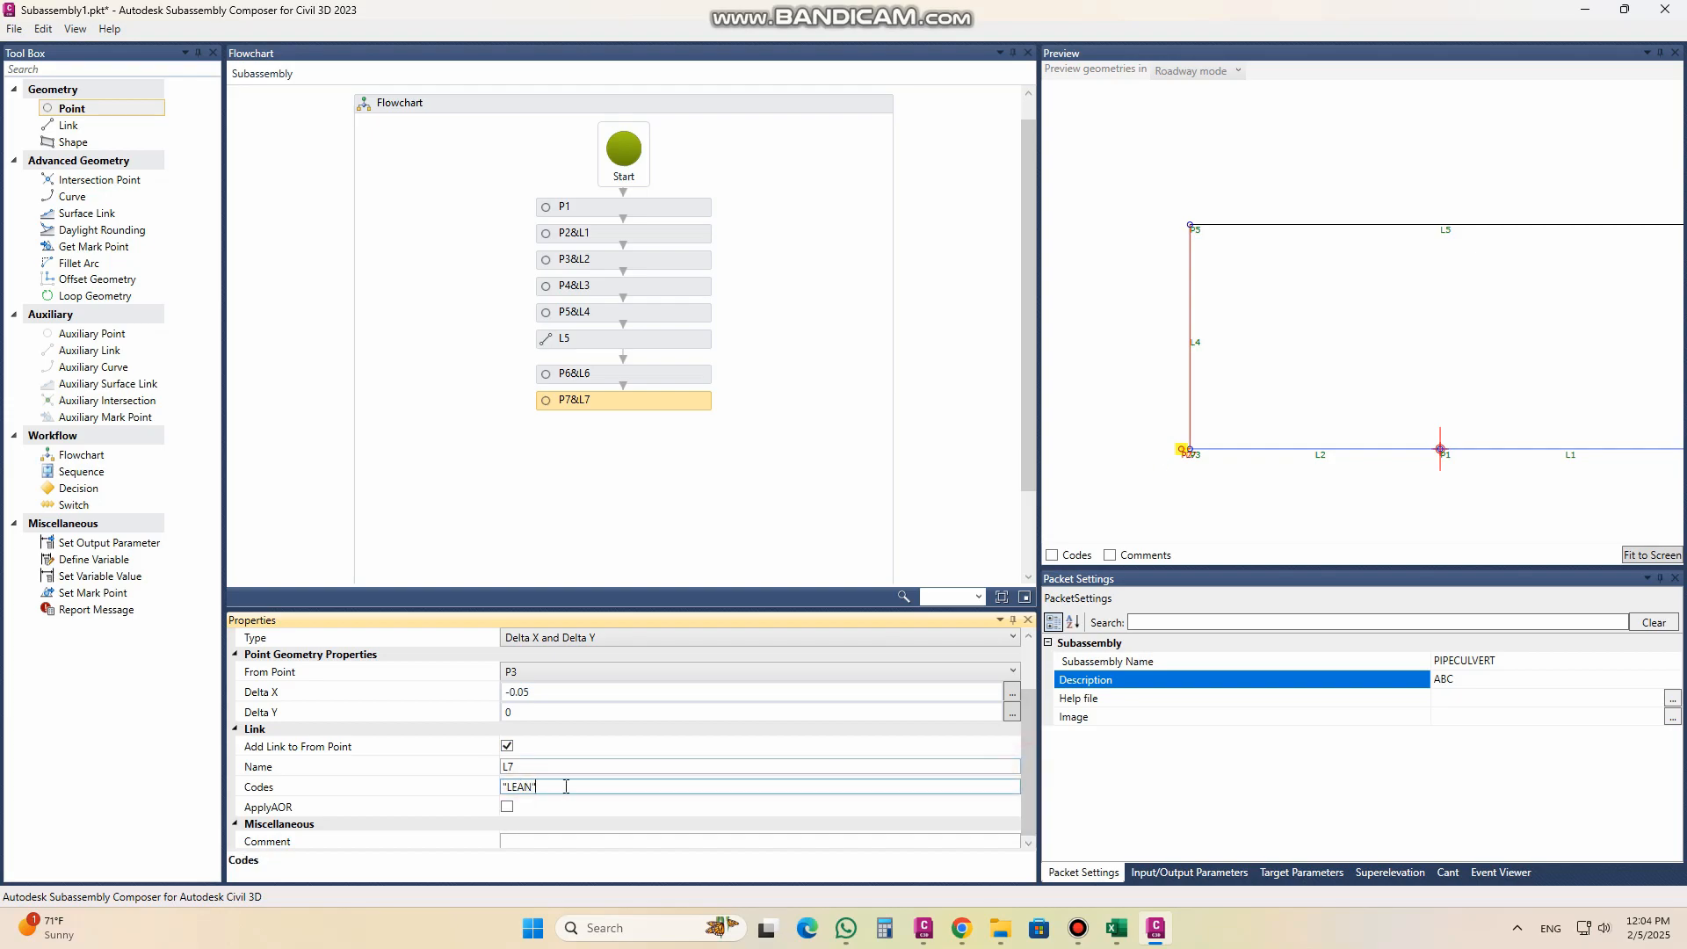
left_click(1051, 555)
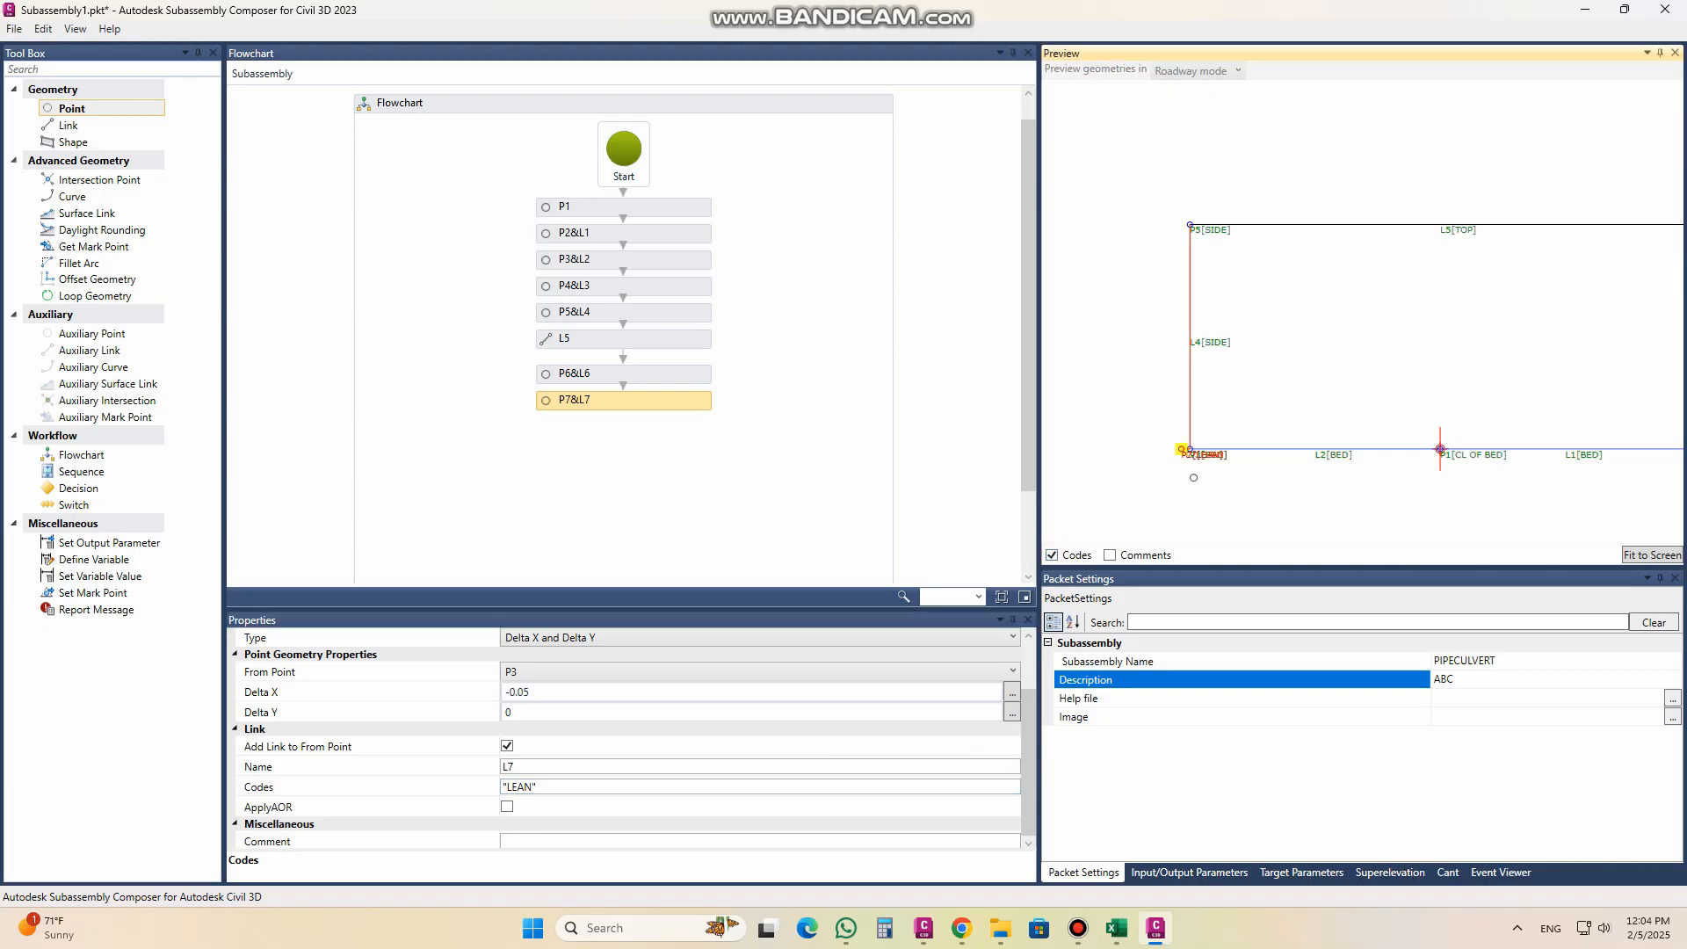
left_click(1646, 556)
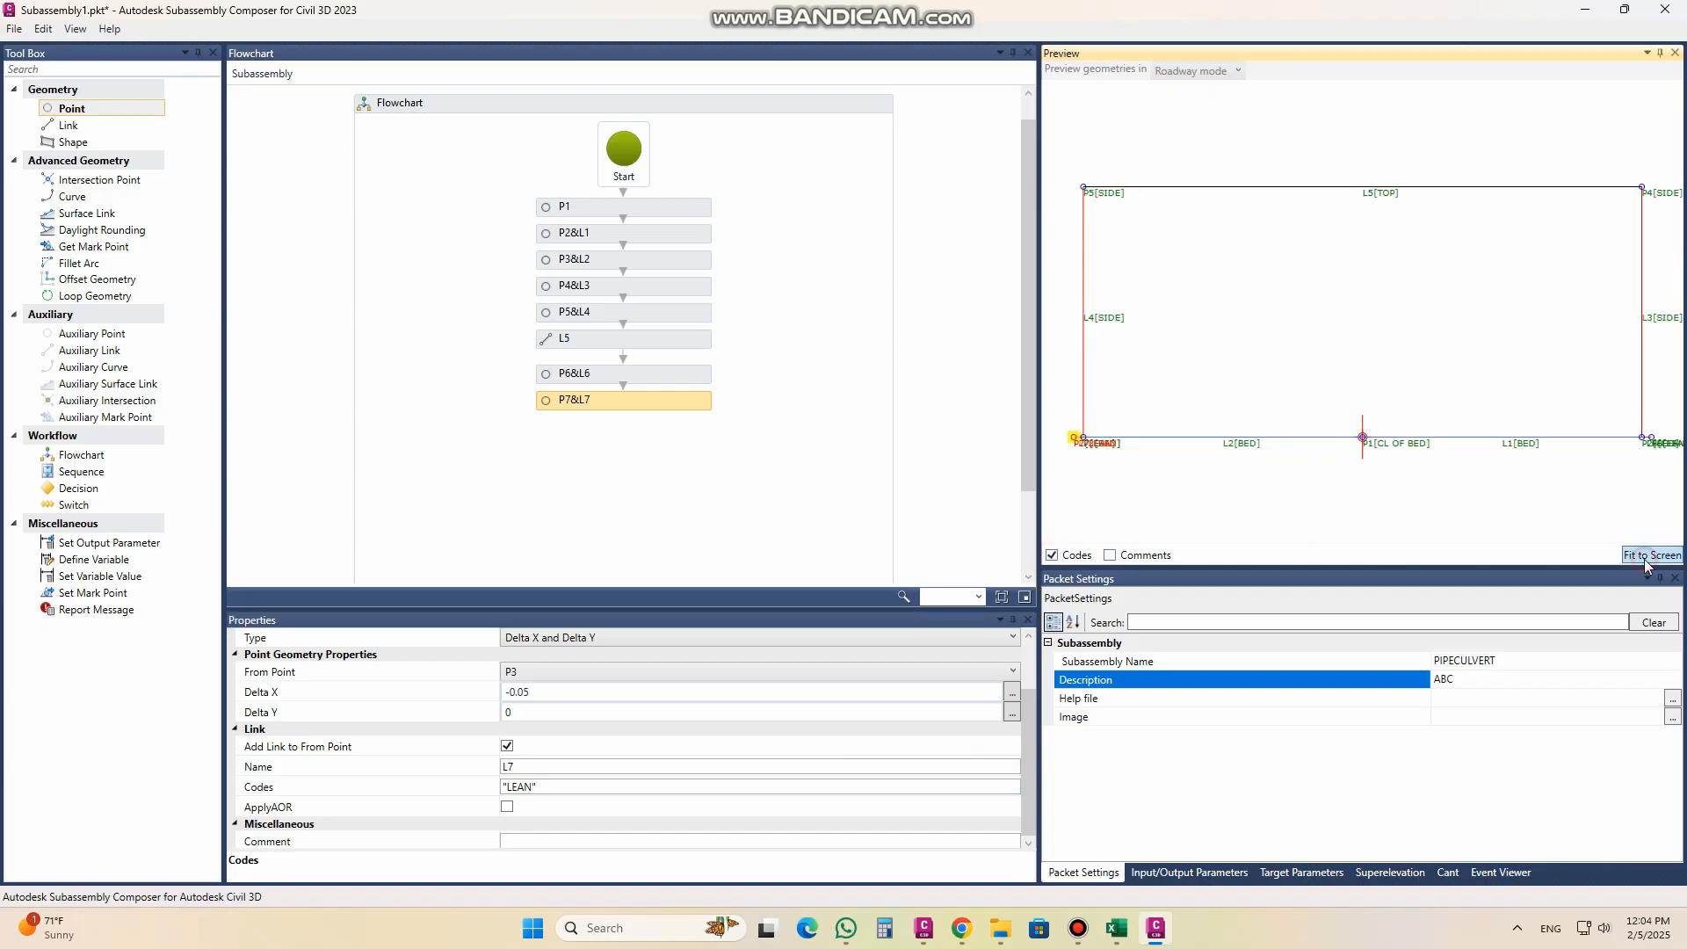
left_click(1051, 556)
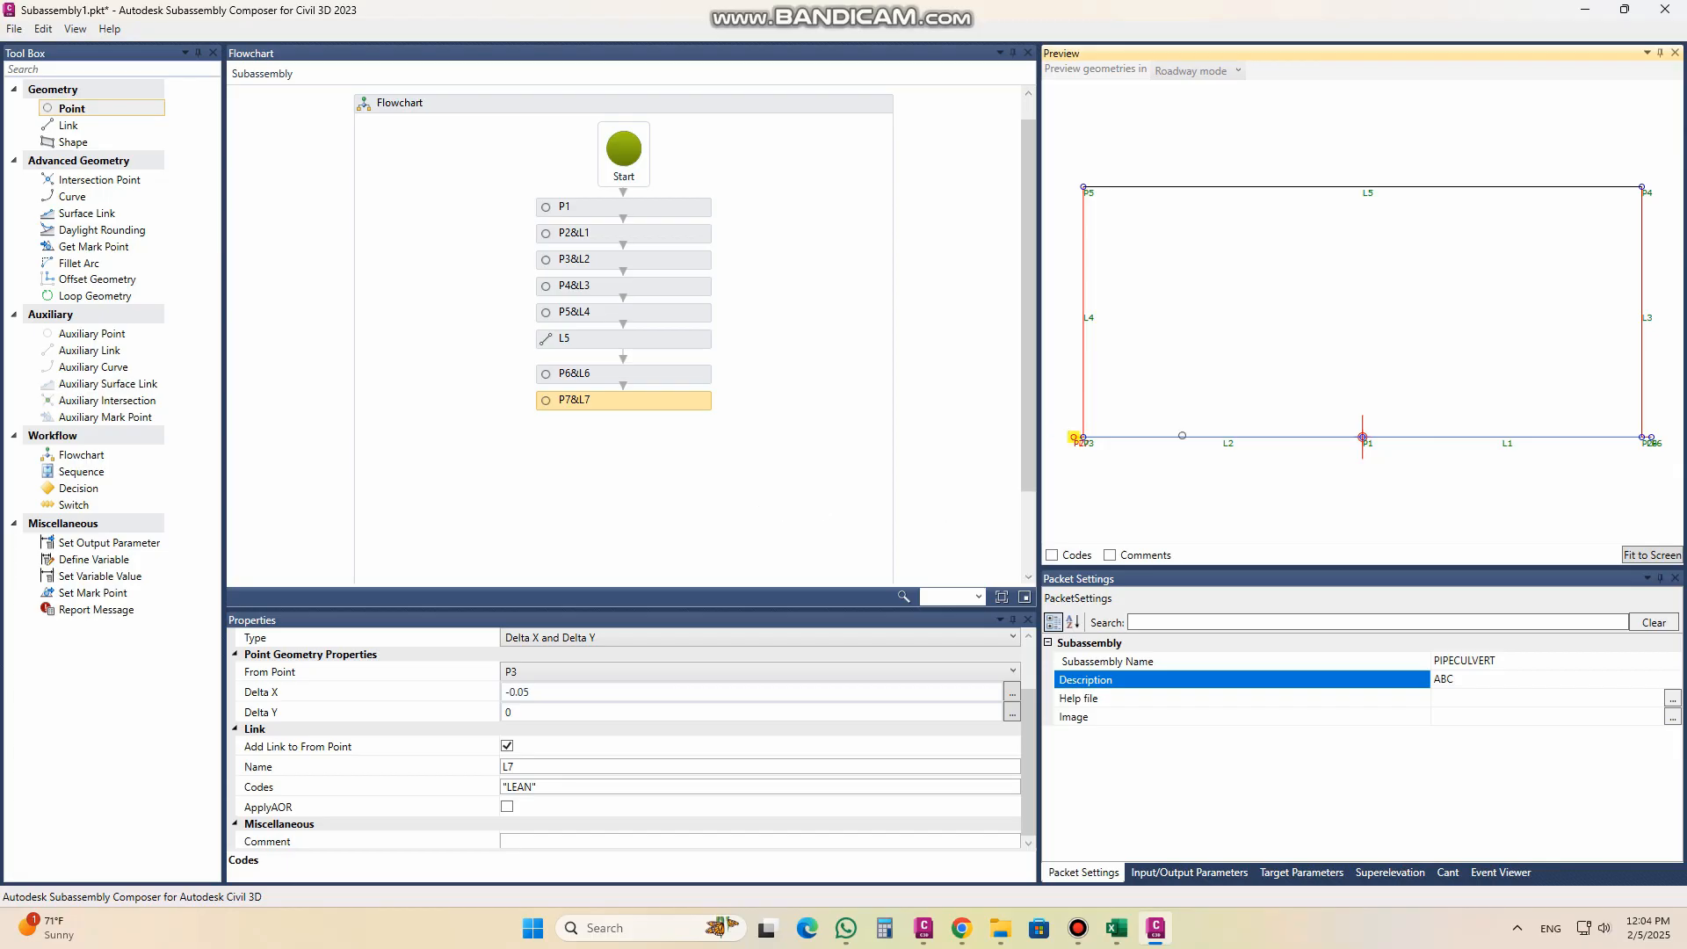
Step: Add point P8 at the end of the flowchart with "DATUM" as both its point code and its link code
left_click_drag(85, 110, 629, 431)
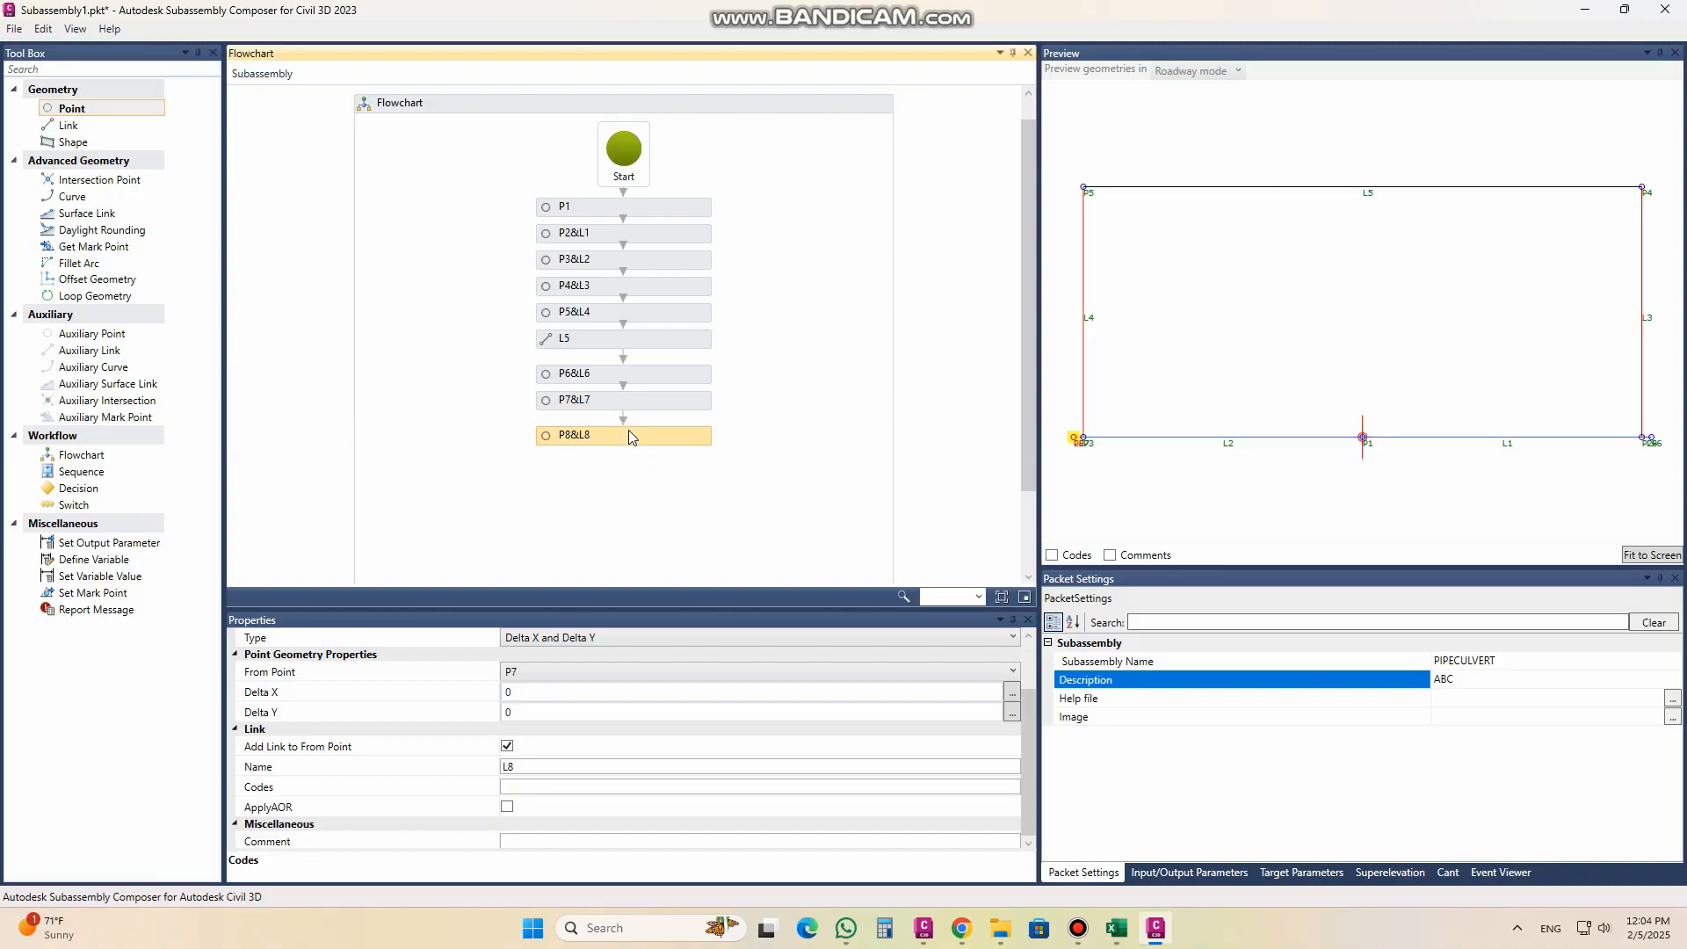
left_click(1030, 713)
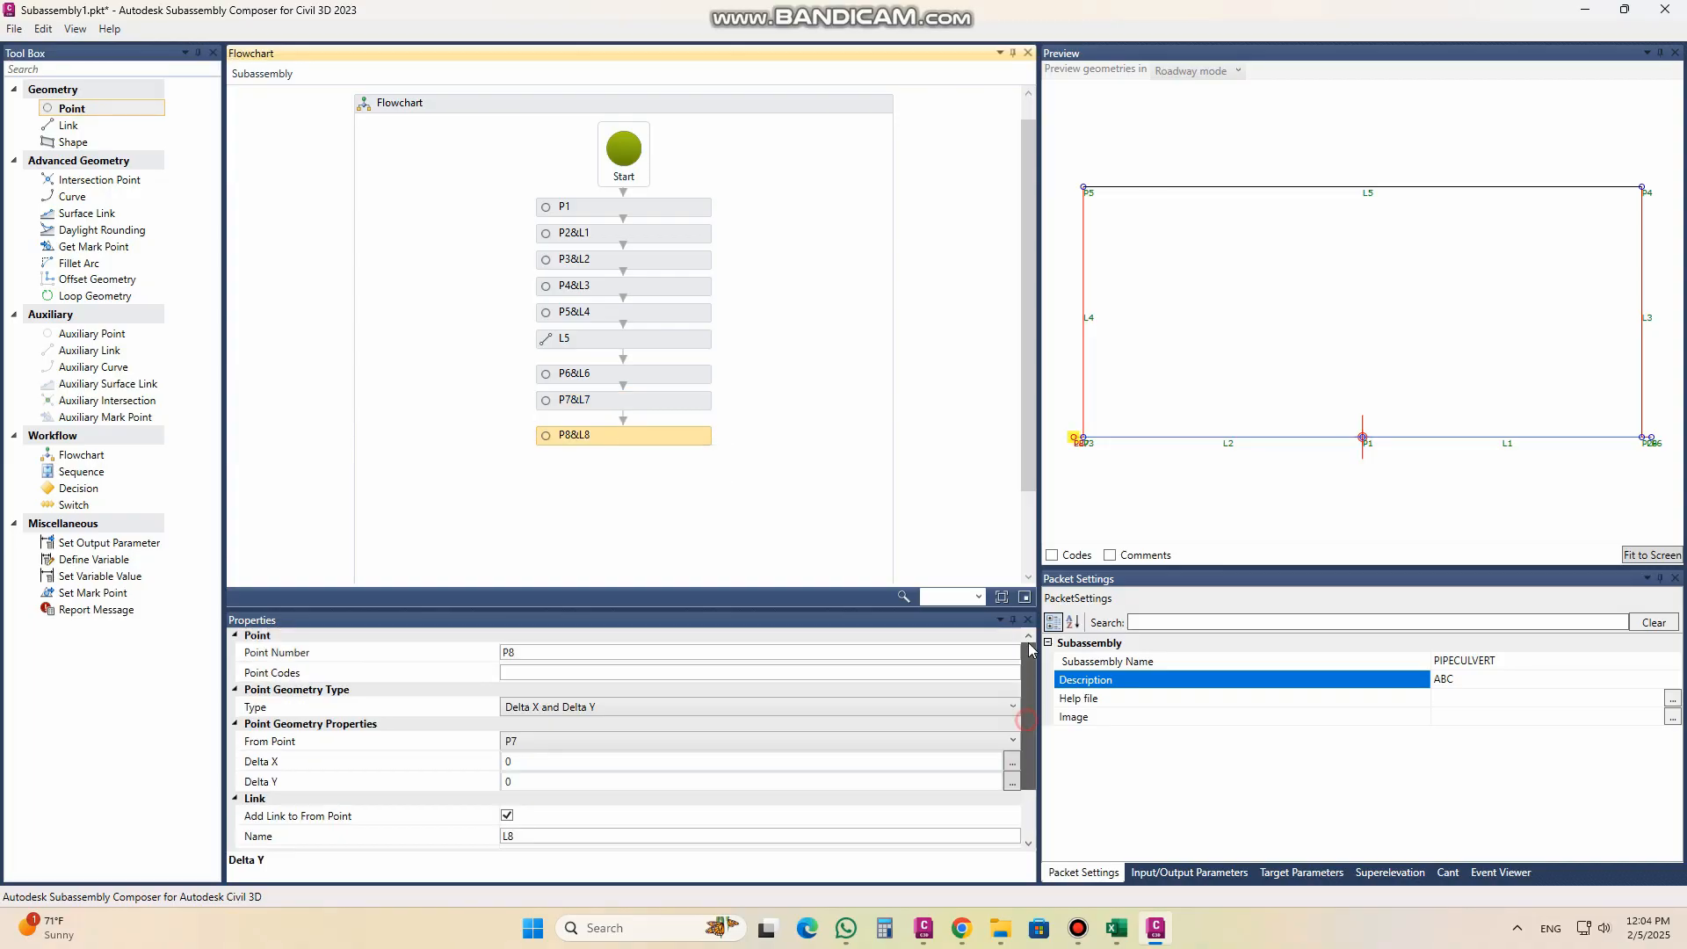
left_click(587, 677)
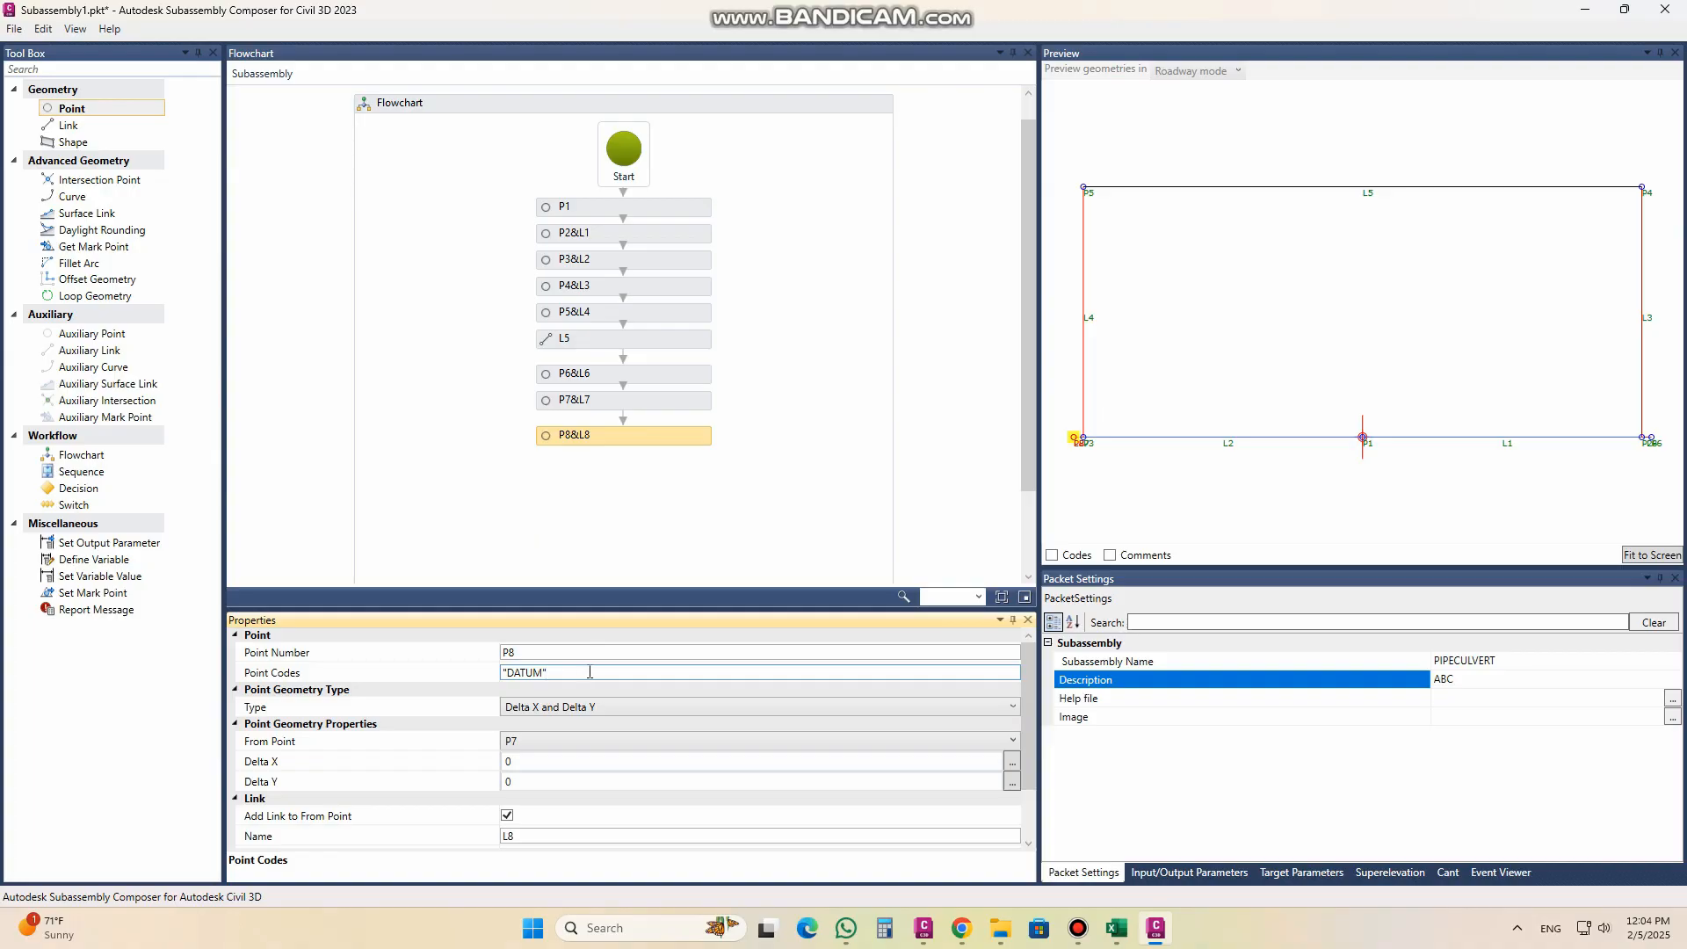
double_click(562, 672)
key("ctrl+c")
scroll(1017, 741, "down", 2)
left_click(540, 788)
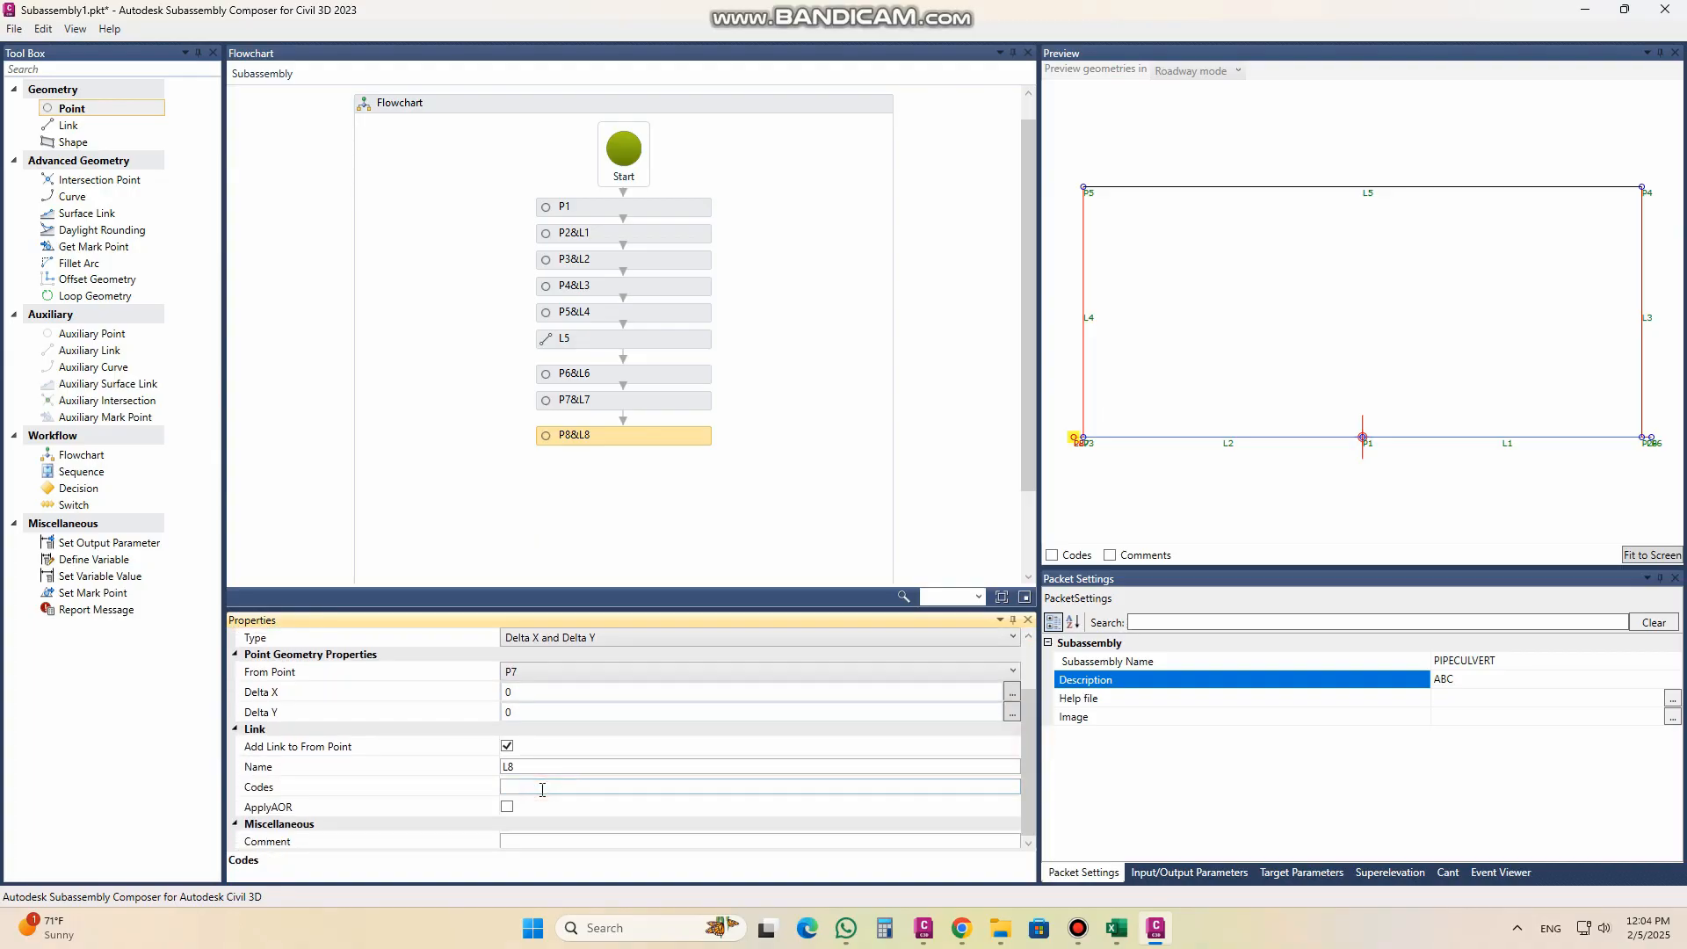
key("ctrl+v")
left_click_drag(1037, 707, 1028, 634)
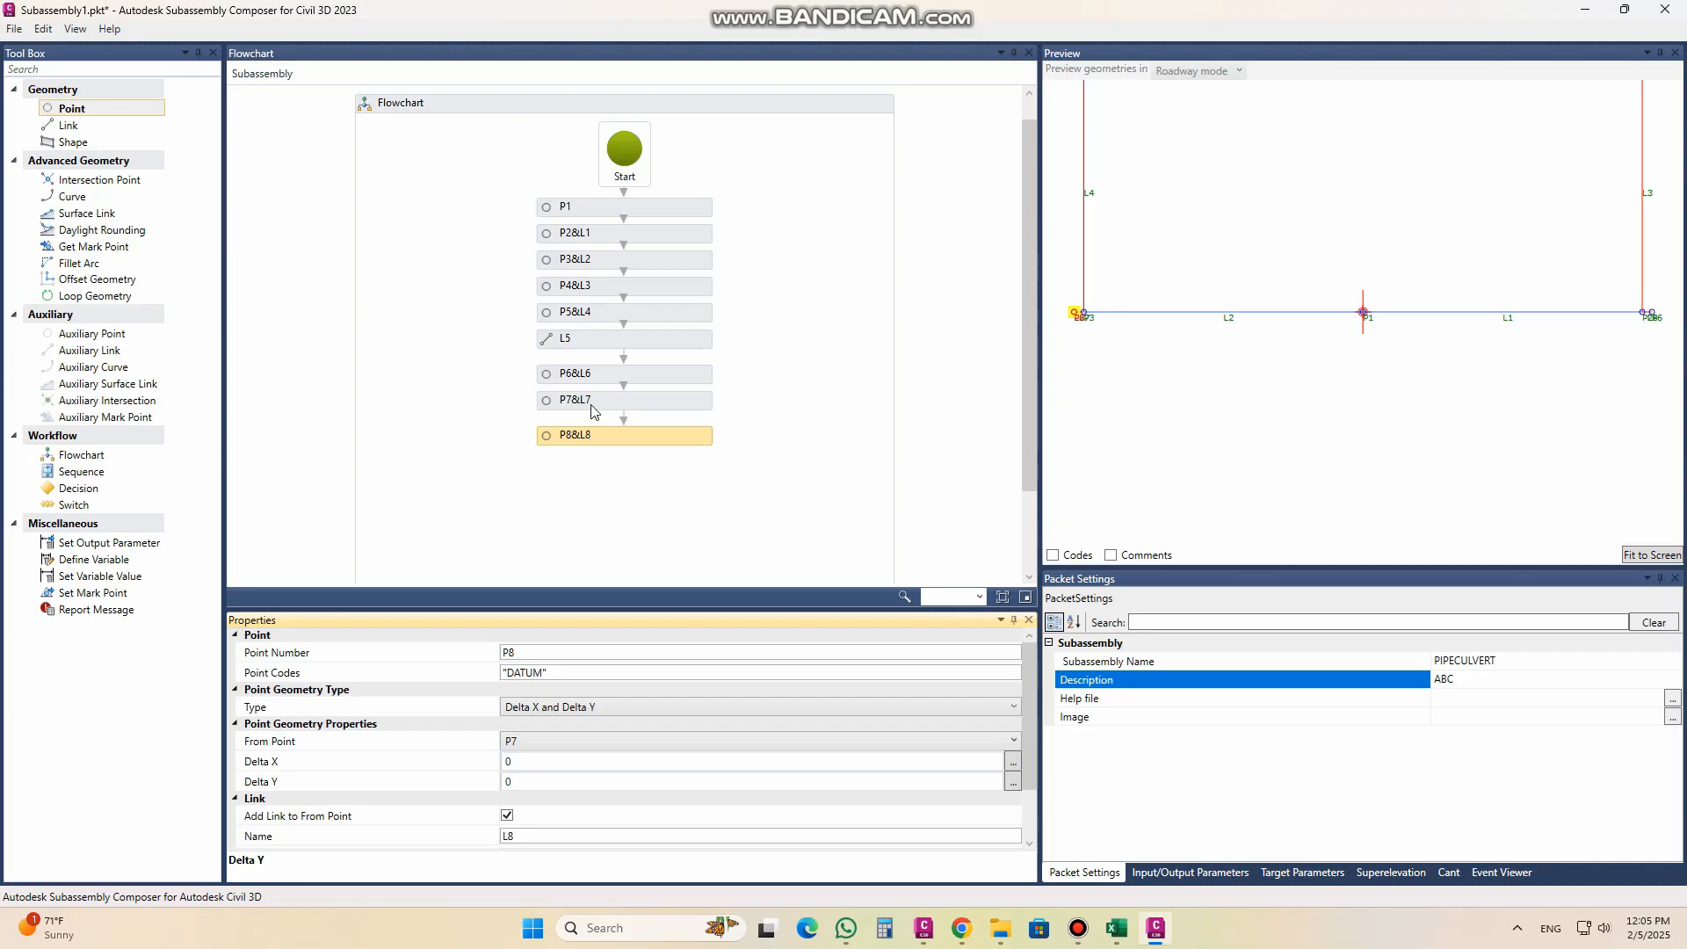
Step: Measure P8 from P6 with Delta Y -0.05 and Delta X 0, and inspect the short drop in the preview
left_click(597, 376)
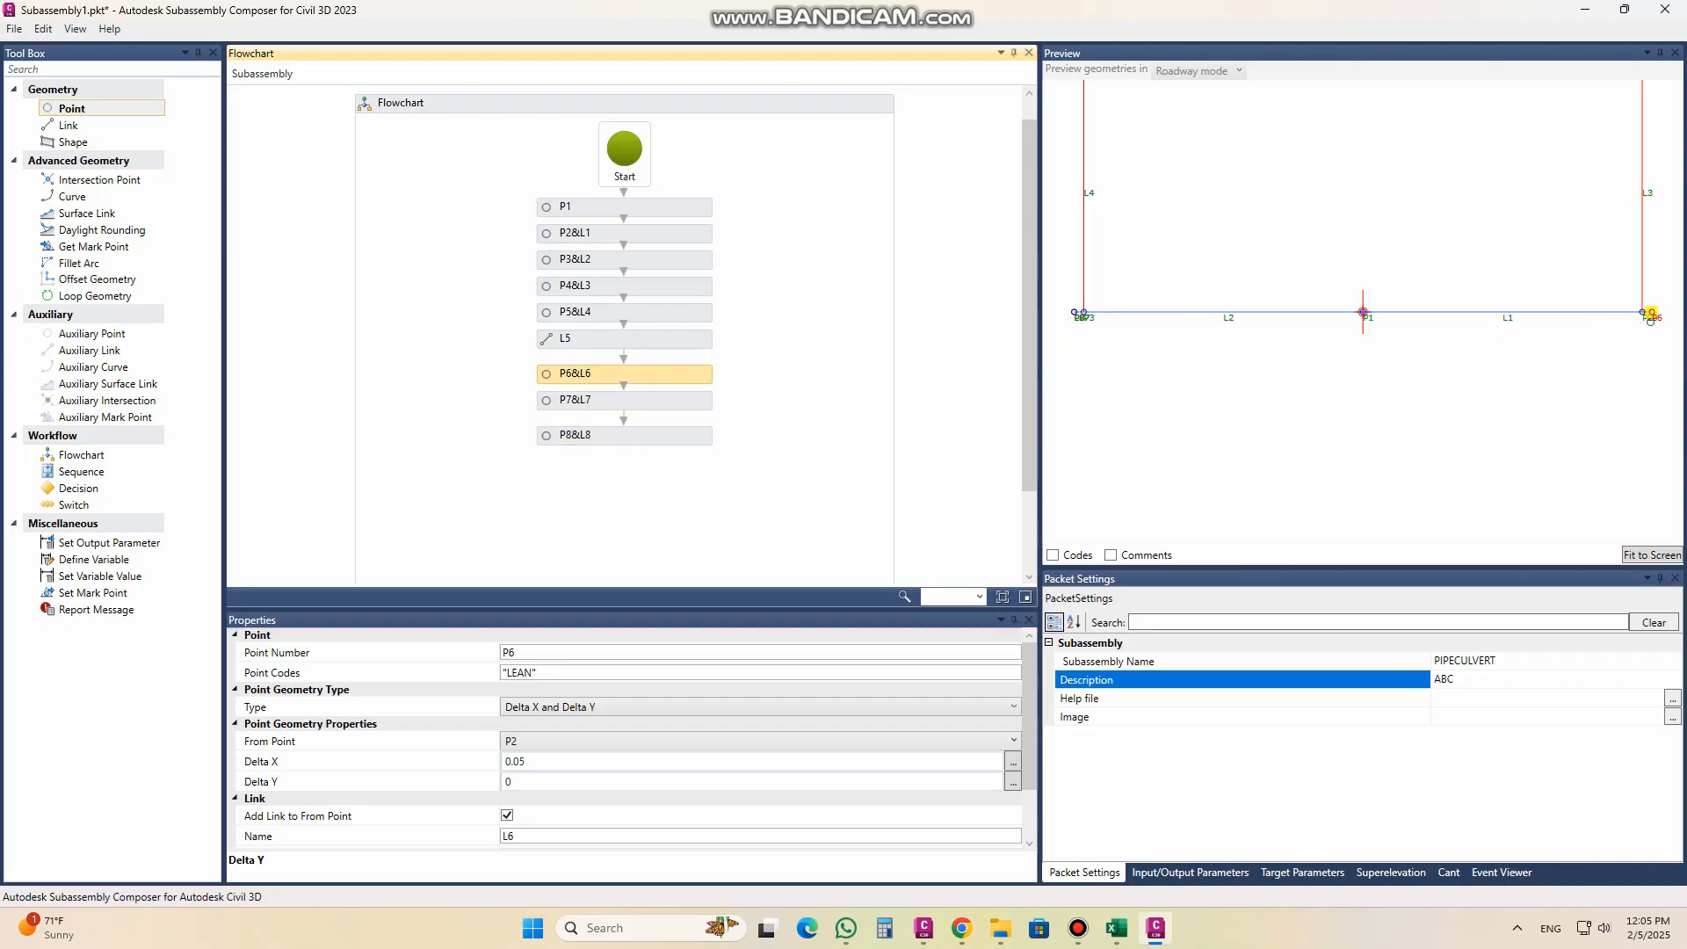
left_click(609, 437)
left_click(549, 741)
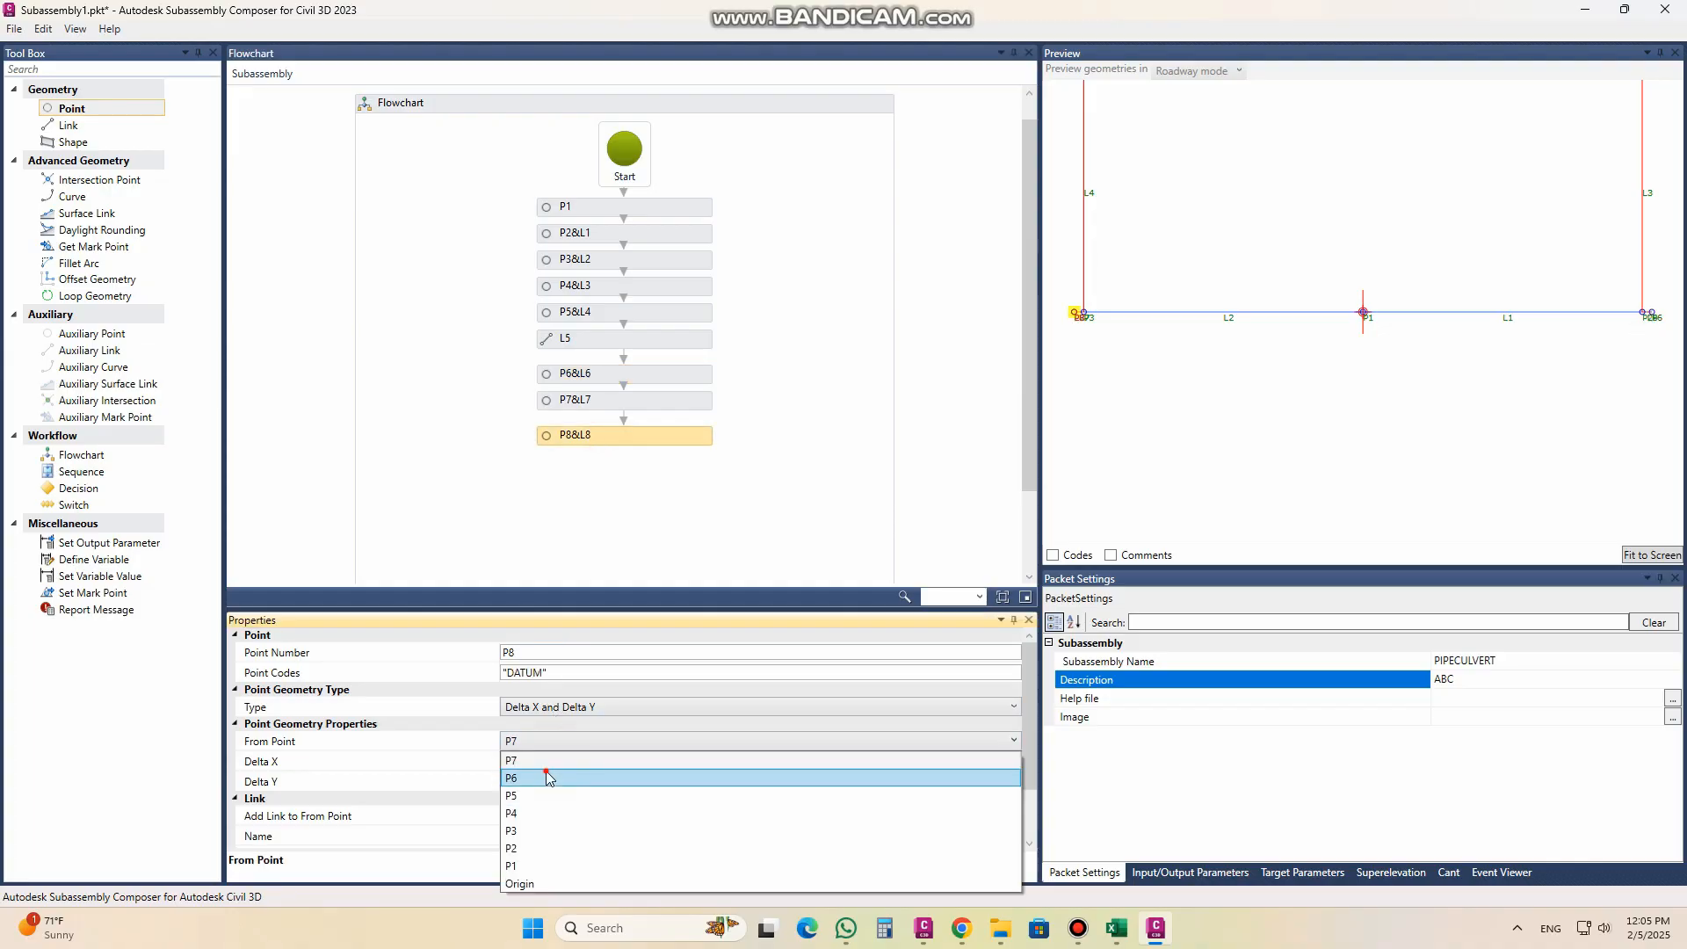
left_click(540, 773)
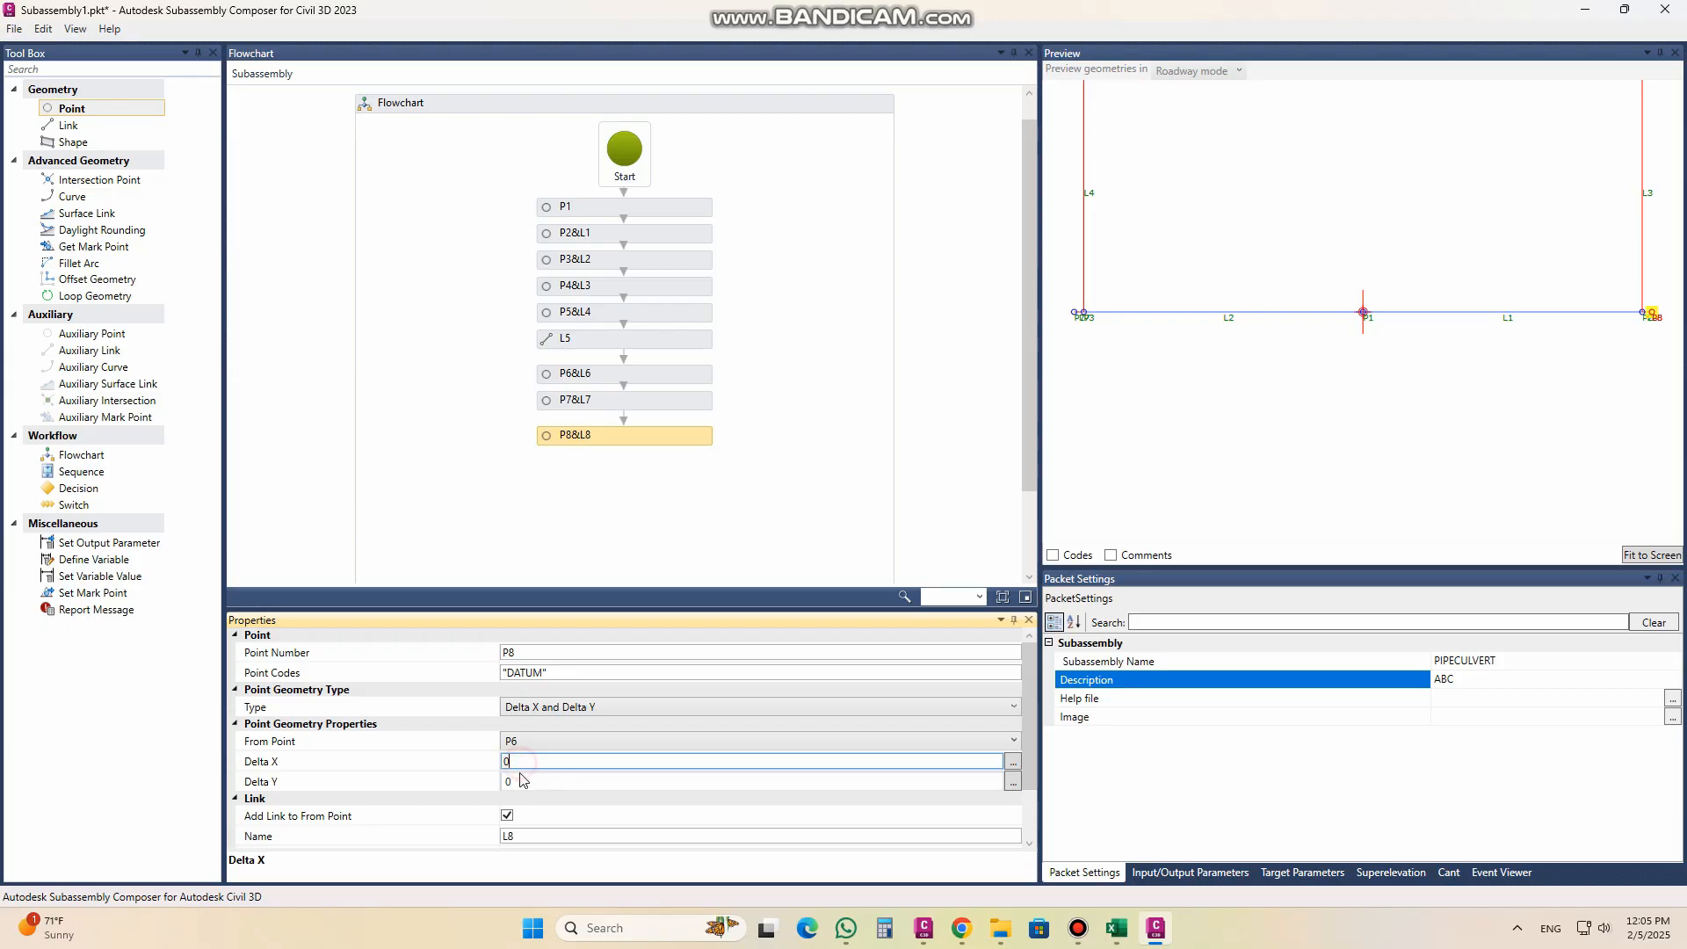
left_click(479, 782)
type("-0.05")
left_click(546, 763)
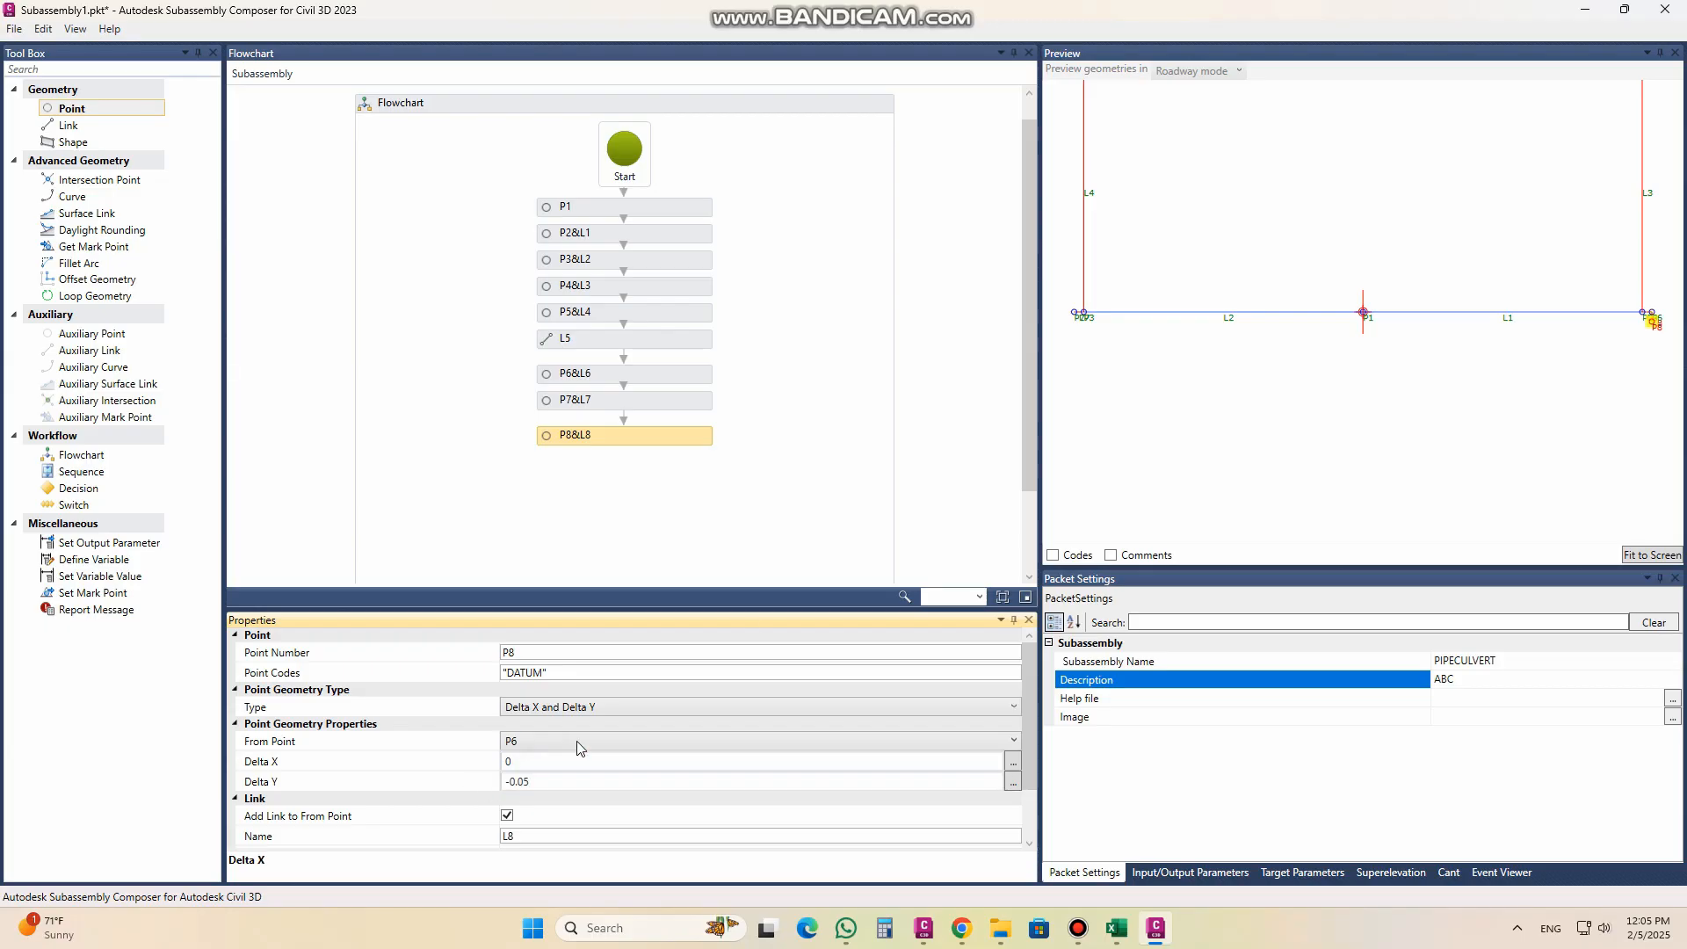
scroll(1653, 327, "up", 5)
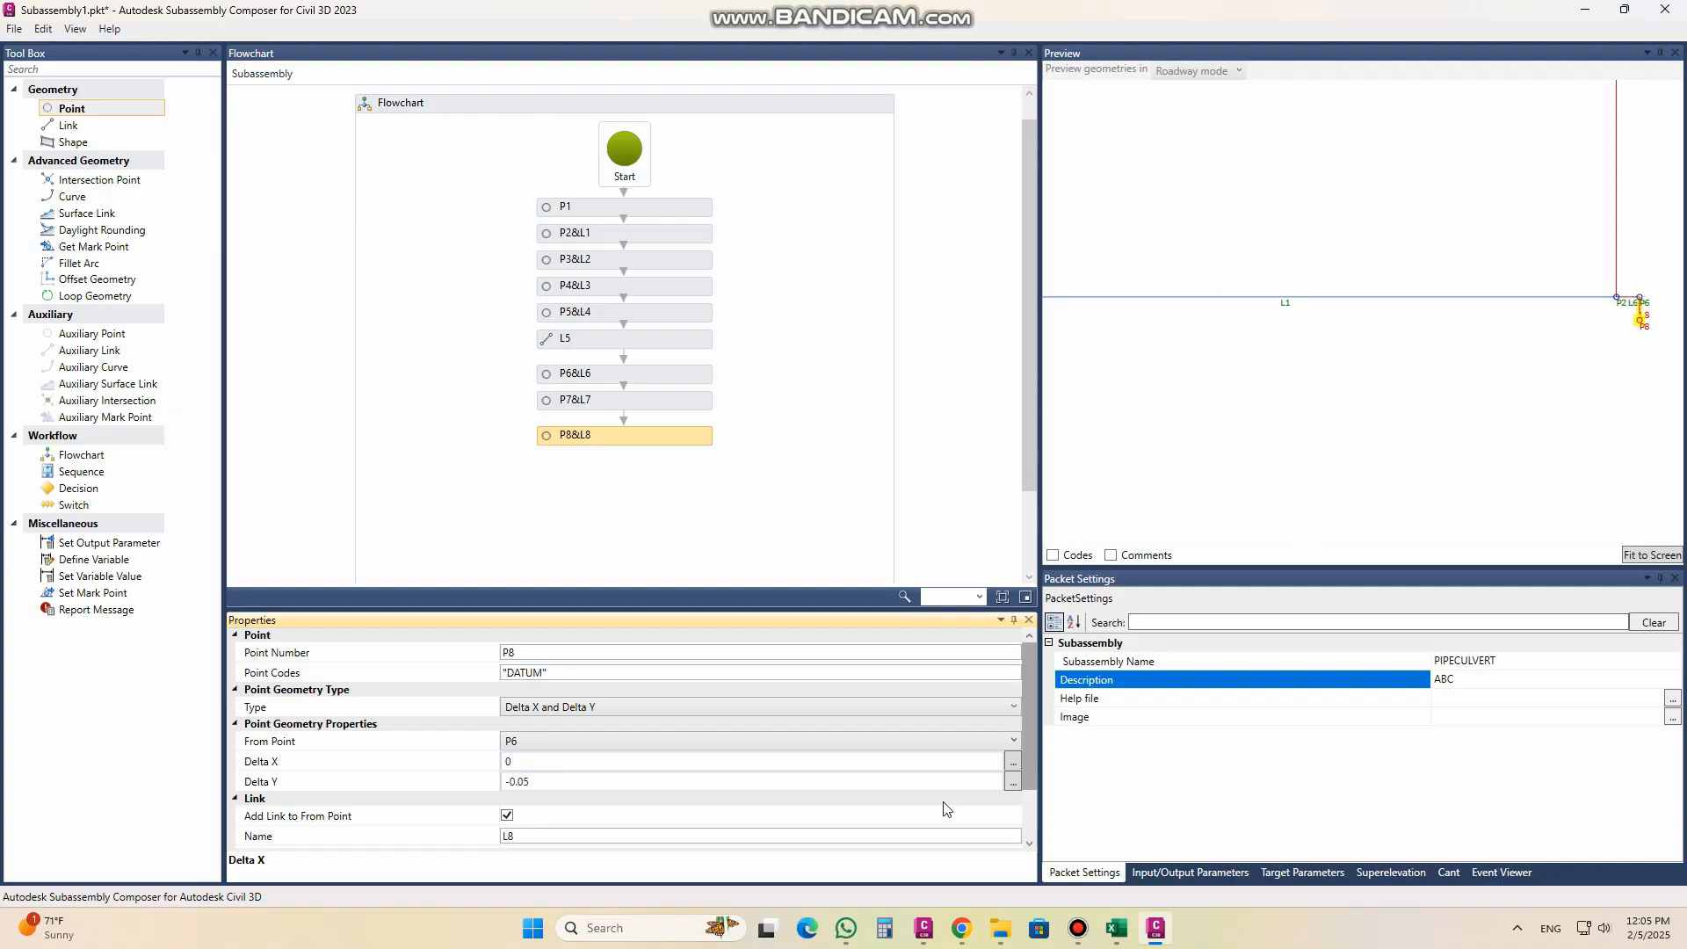
Step: Check the culvert section in Civil 3D, return to Subassembly Composer and add point P9 with point code "DATUM"
left_click(924, 928)
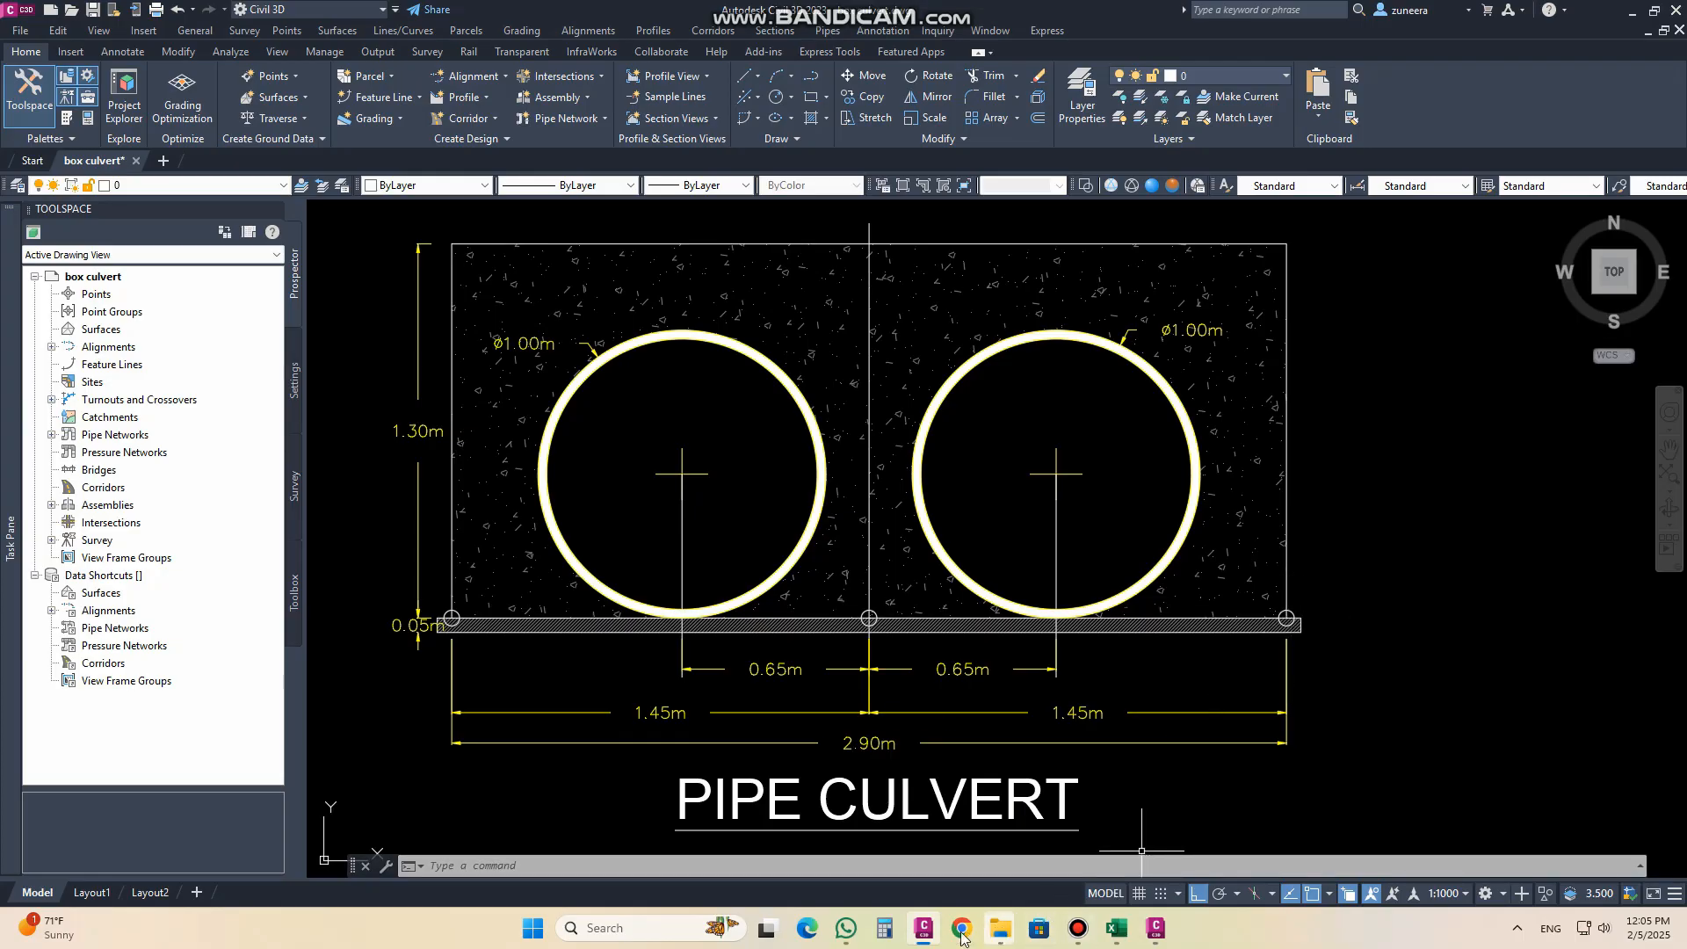
left_click(1158, 925)
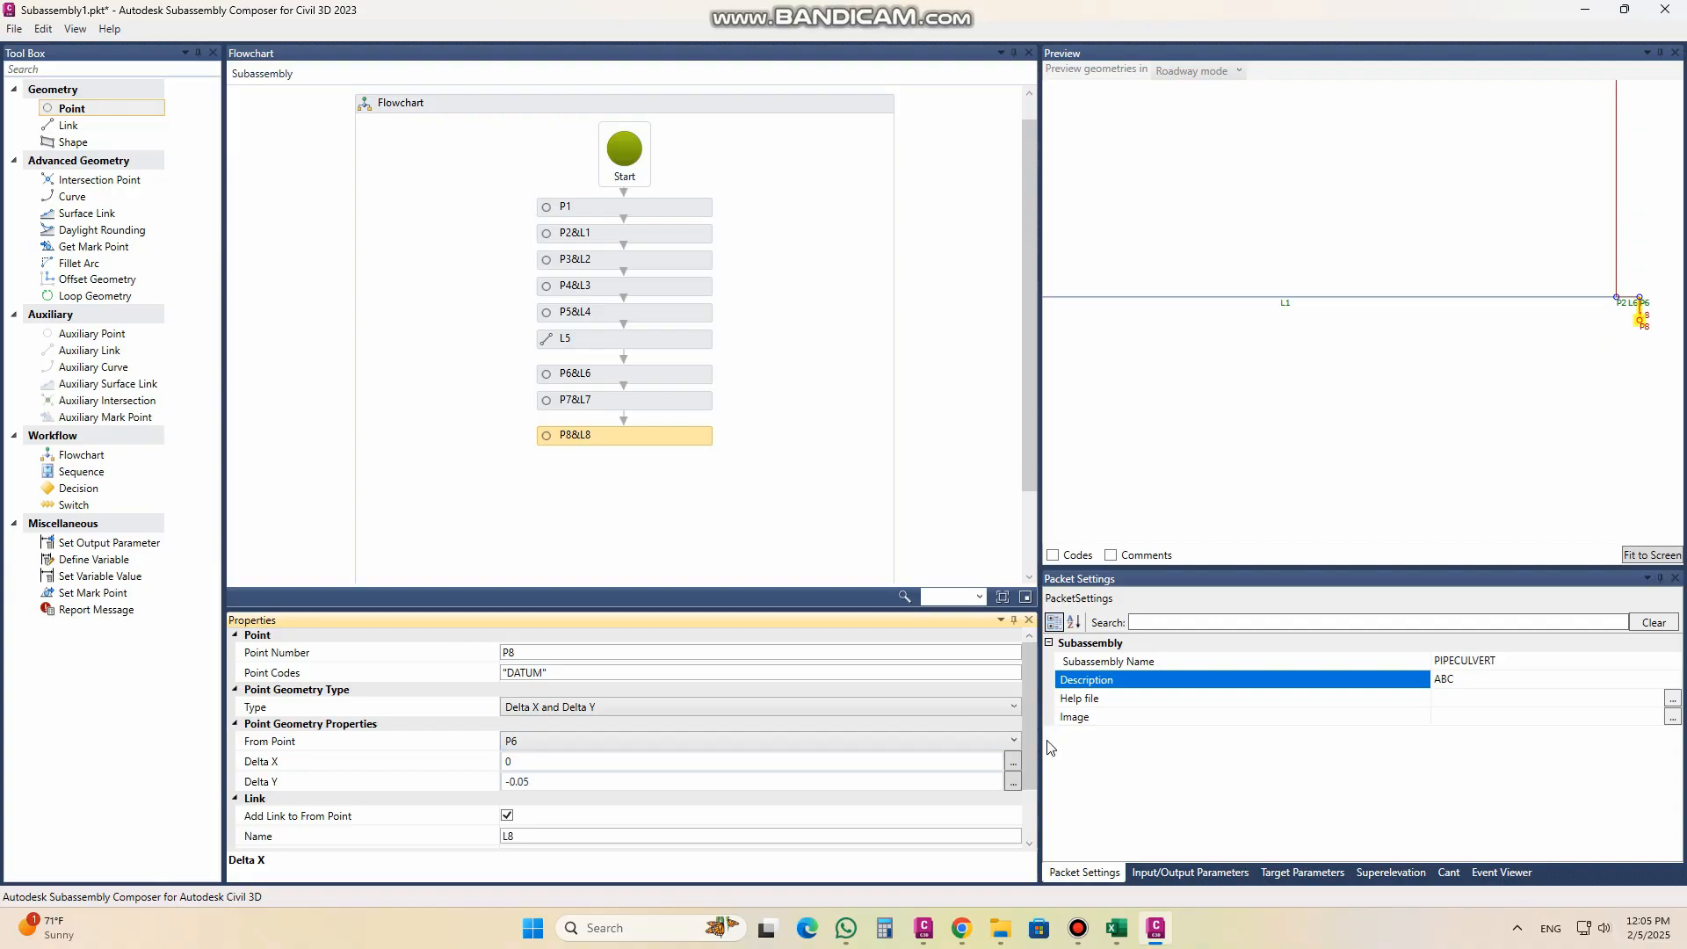
left_click_drag(115, 107, 637, 477)
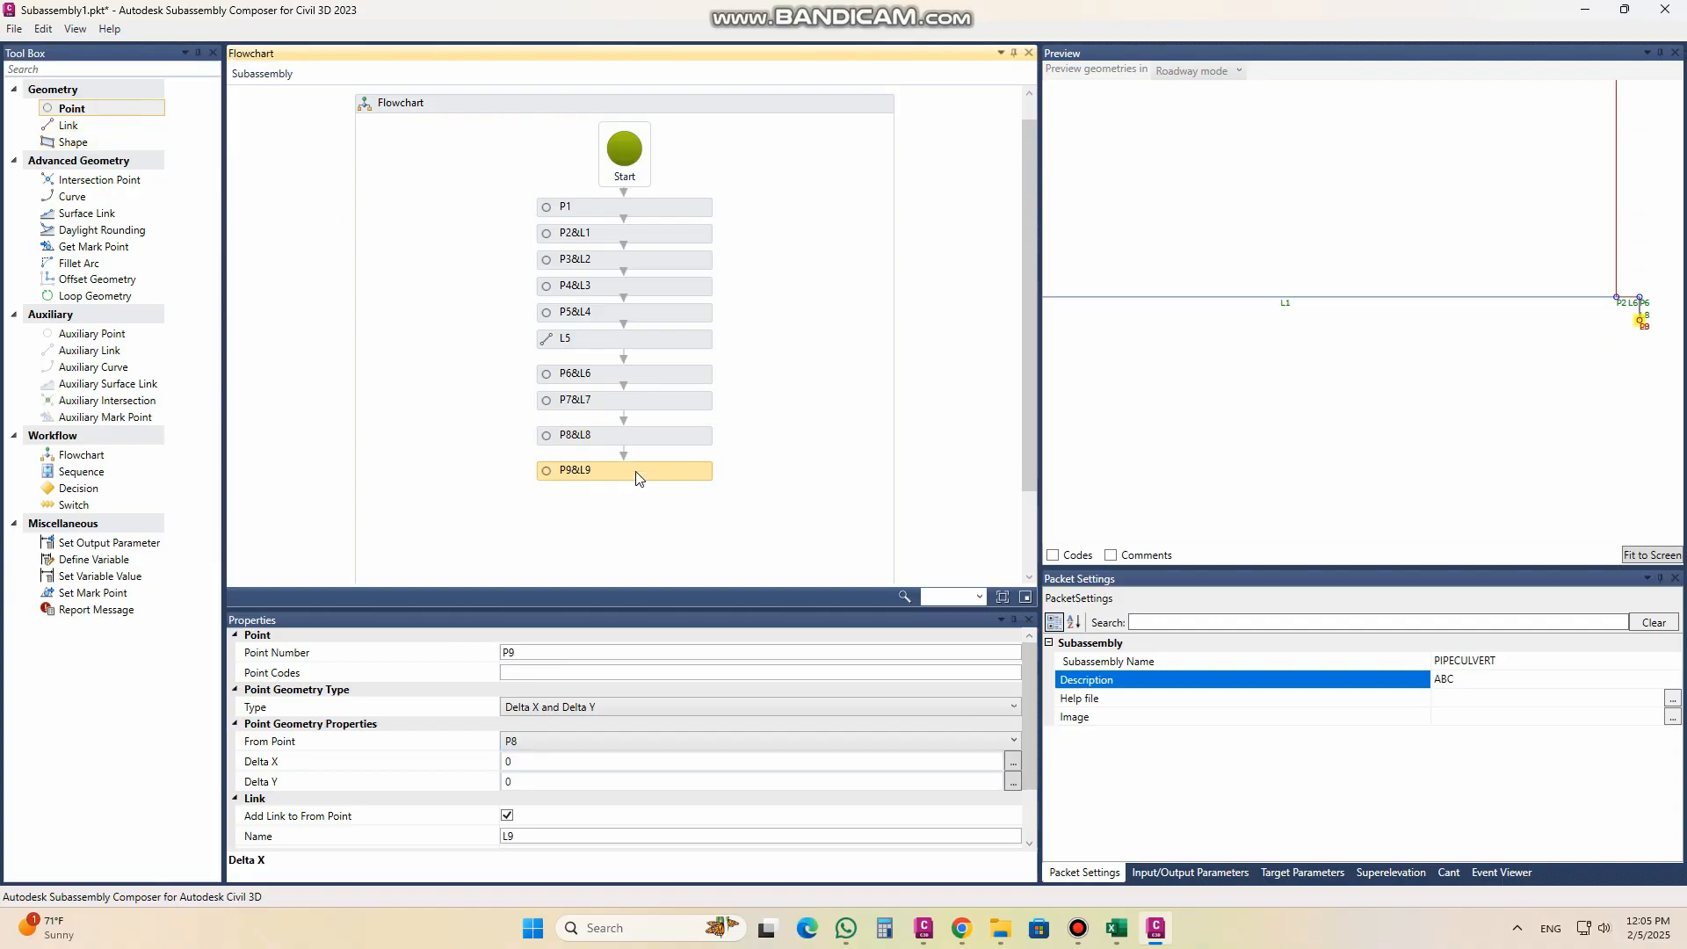
left_click(1648, 555)
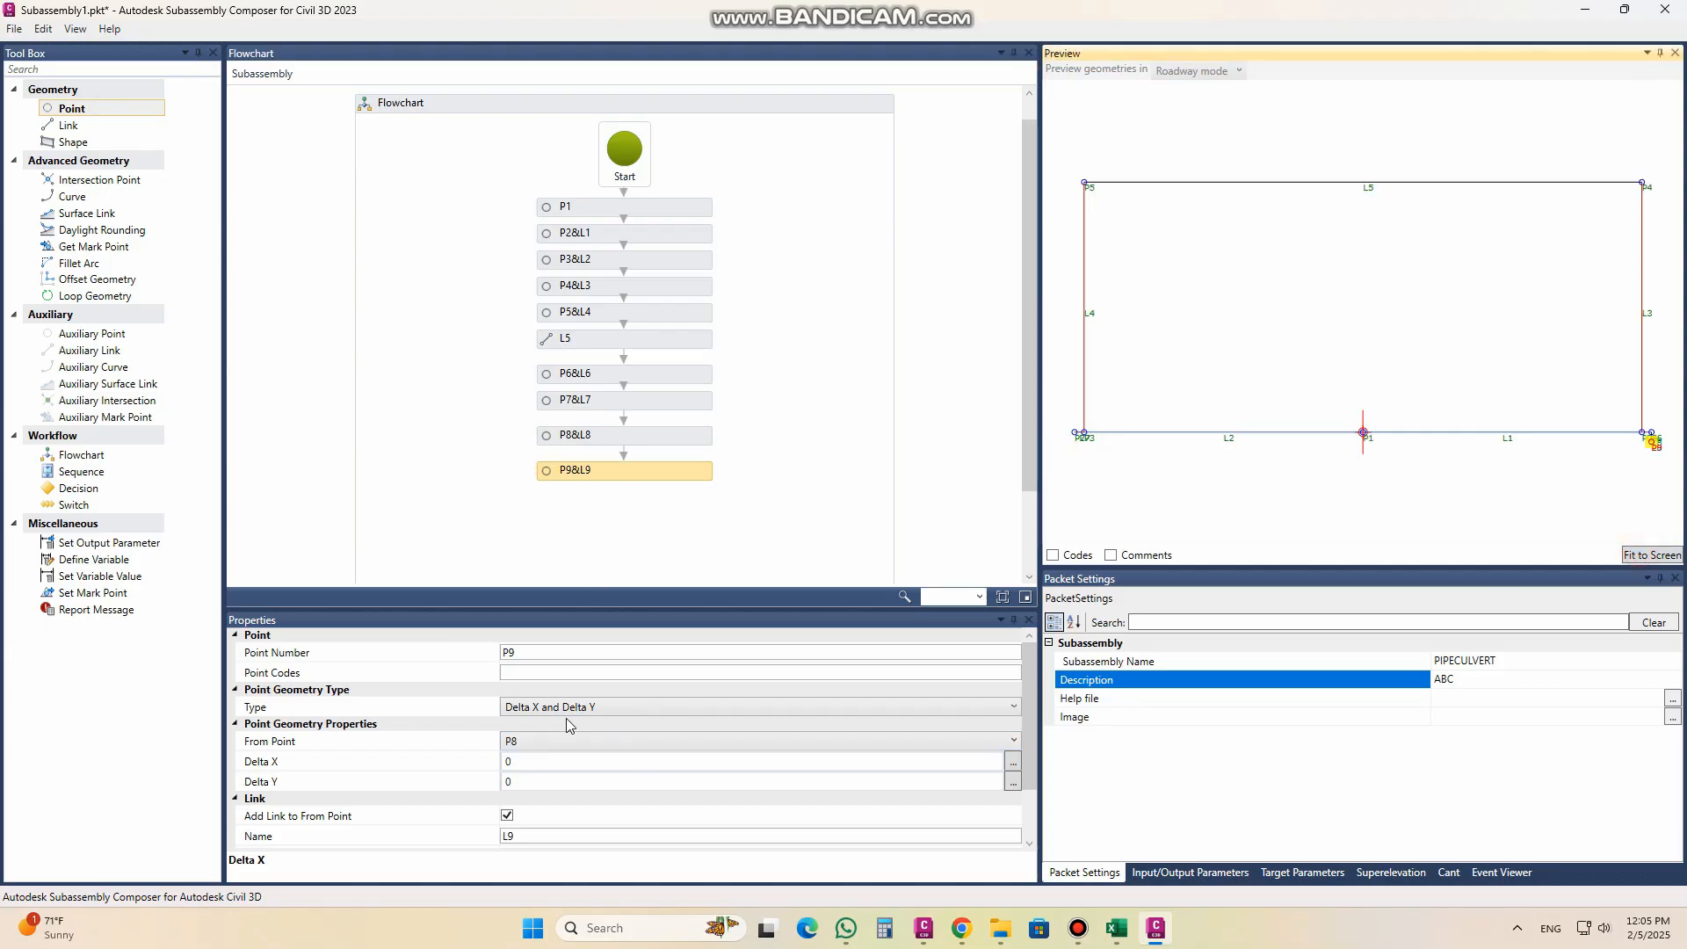
left_click(538, 673)
key("ctrl+v")
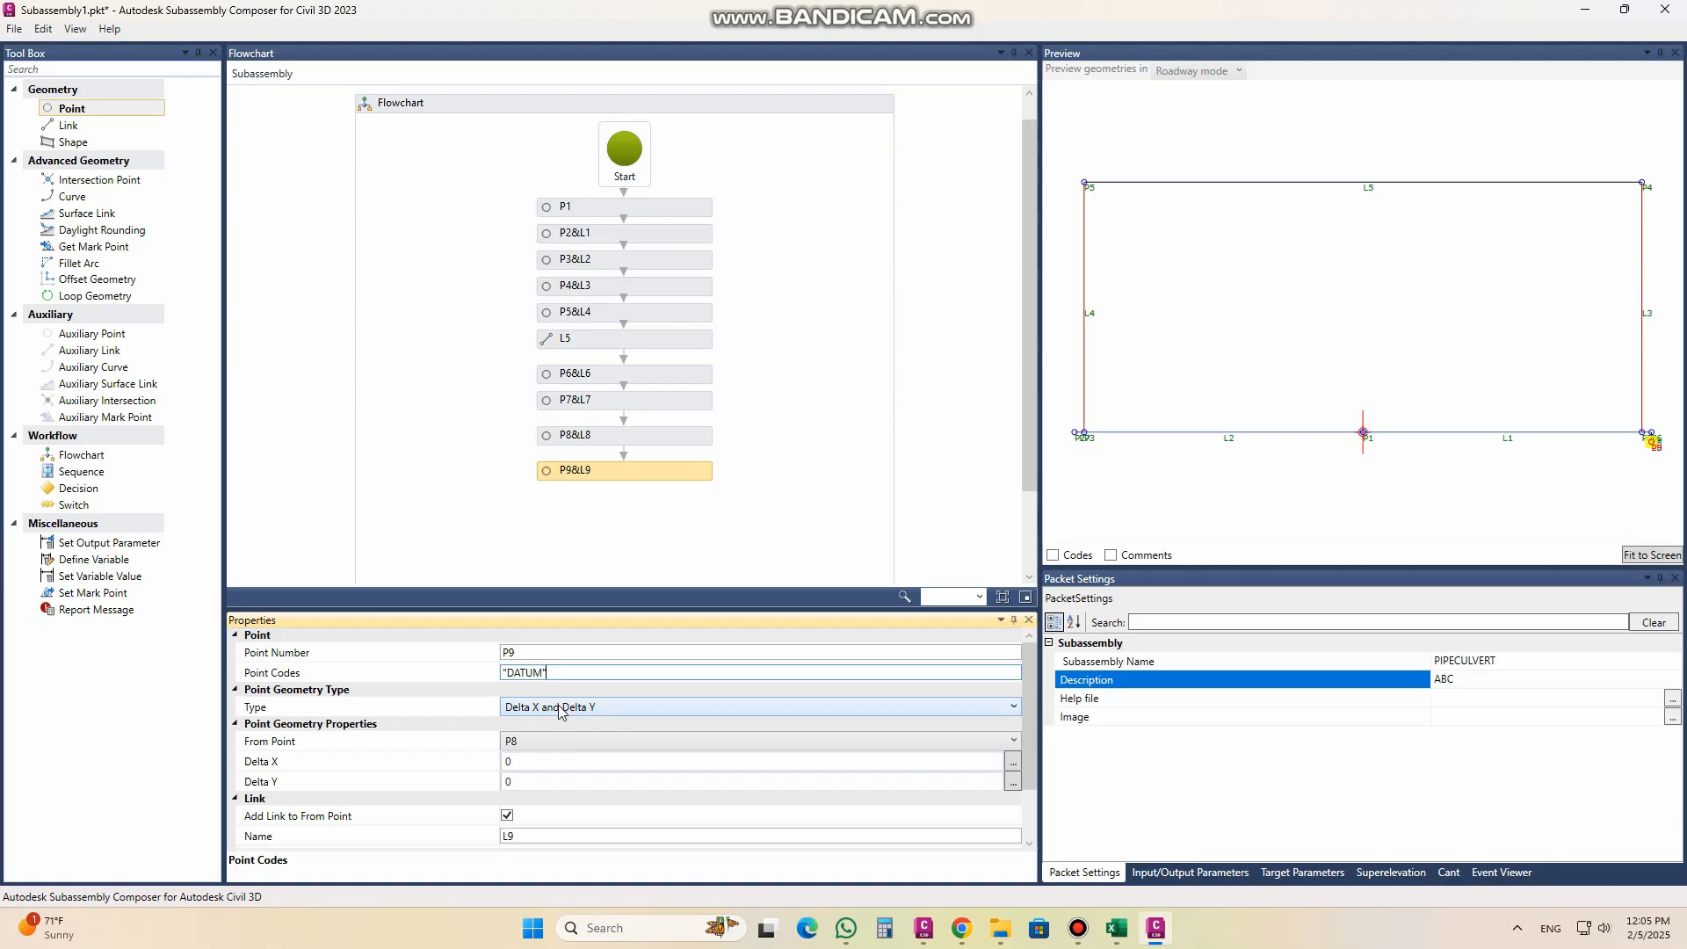
Step: Measure P9 from P7 with Delta X 0 and Delta Y -0.05, and give its link the code "DATUM"
left_click(555, 740)
left_click(551, 779)
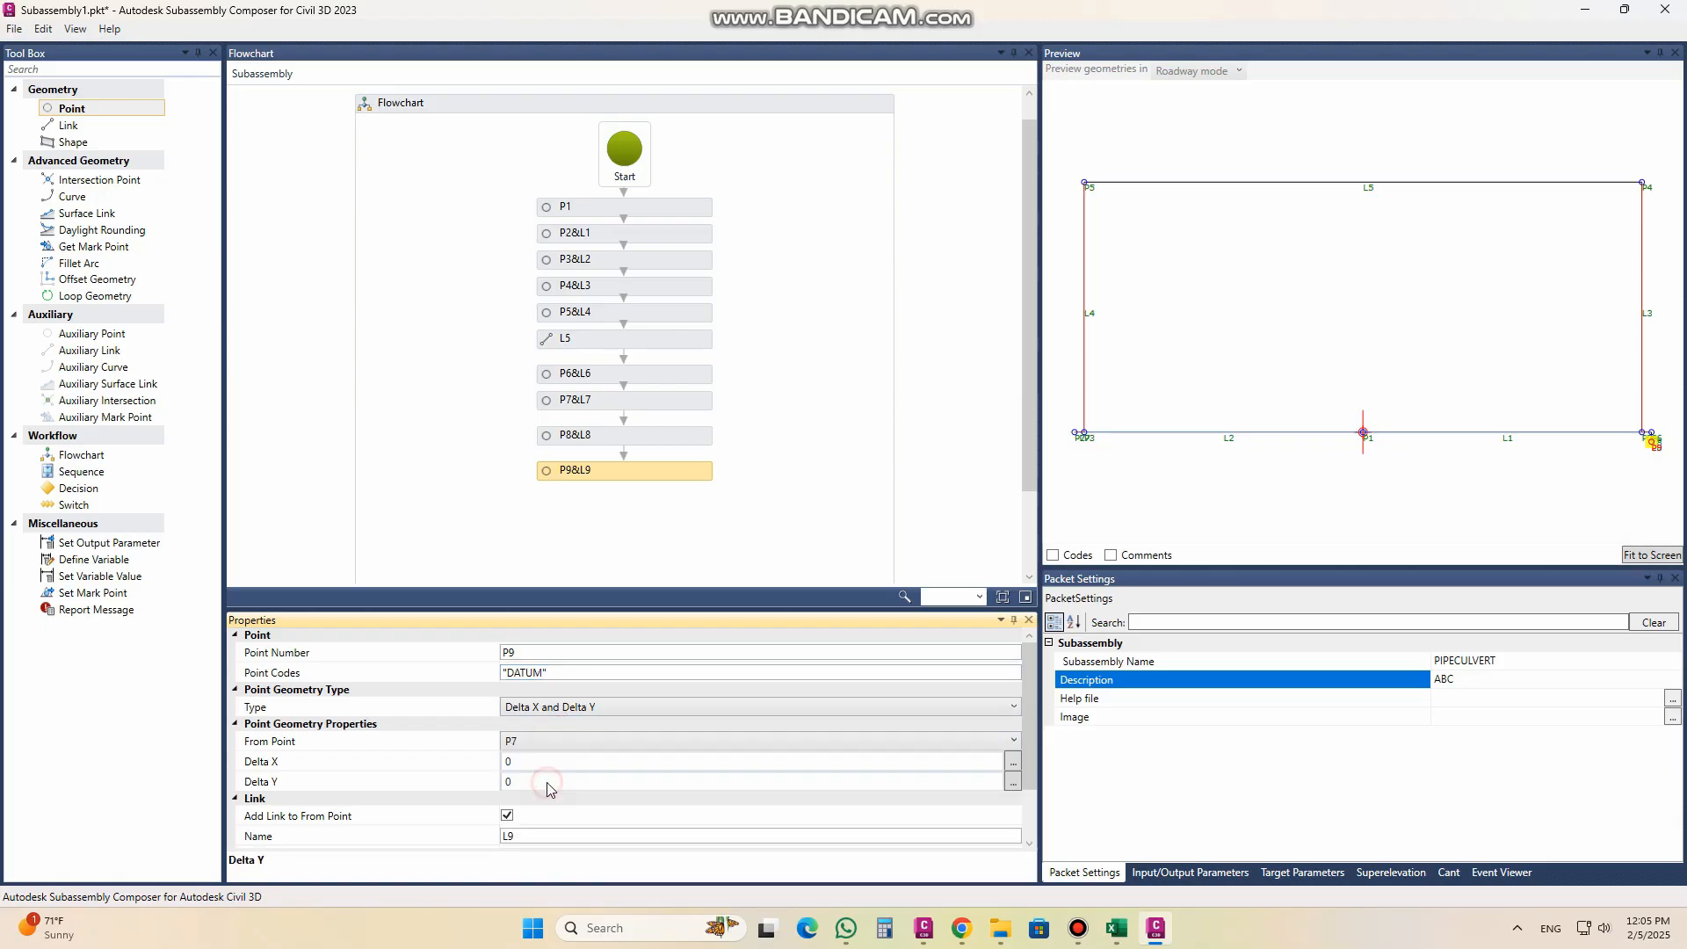
left_click(531, 780)
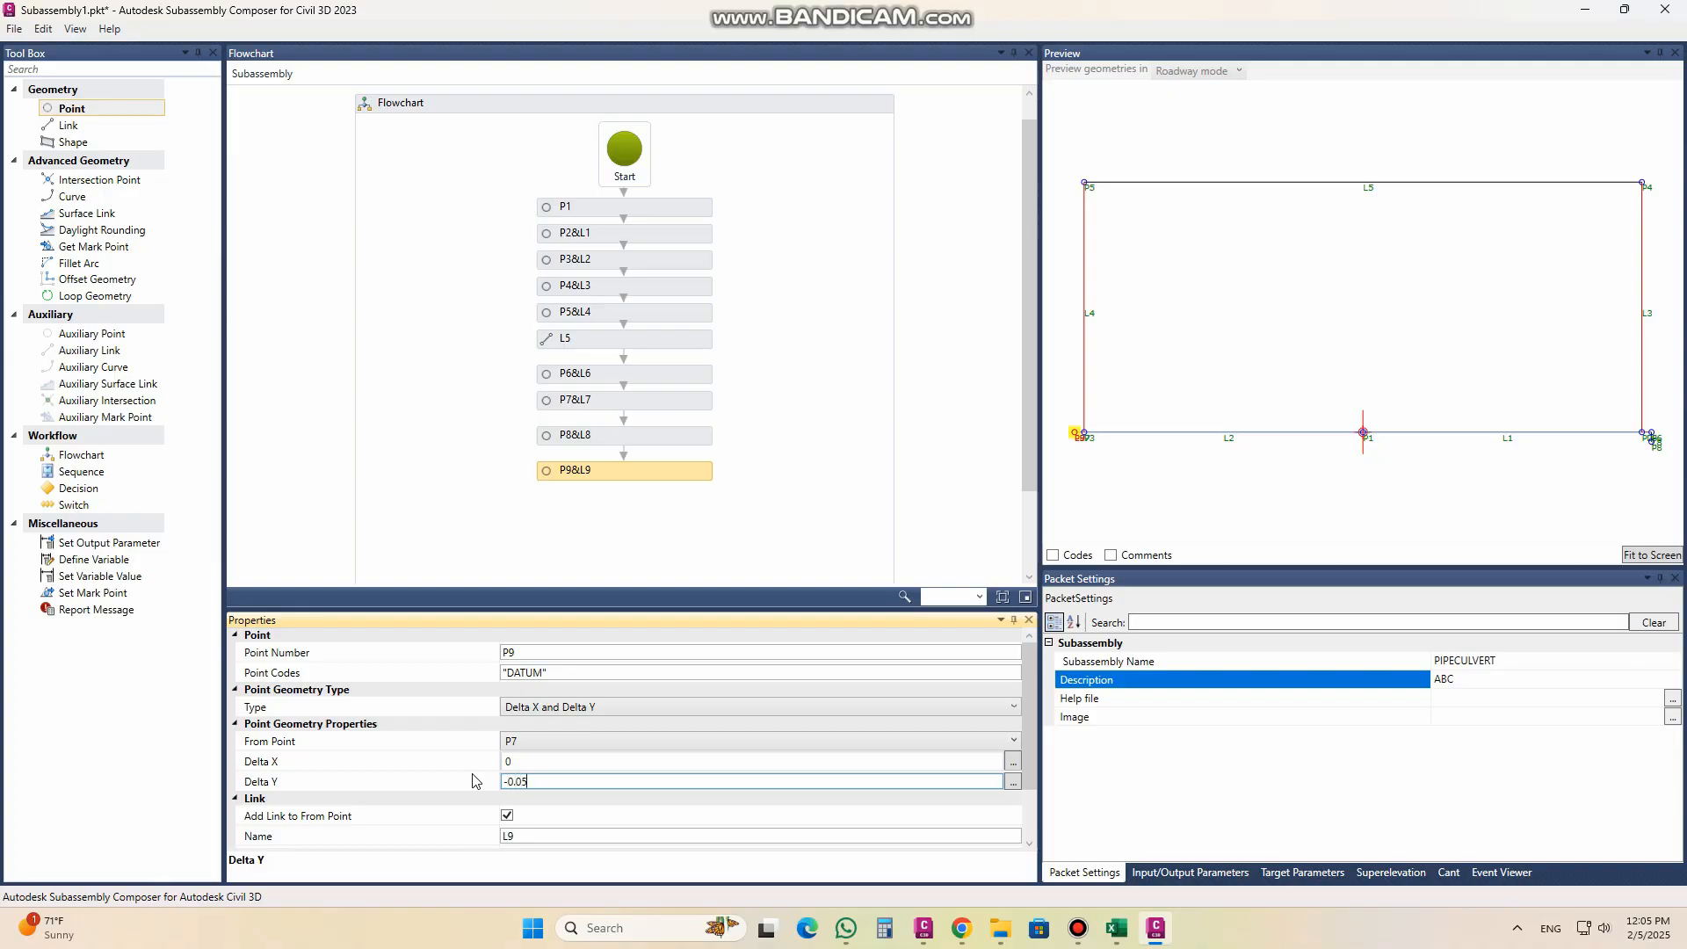
left_click(518, 763)
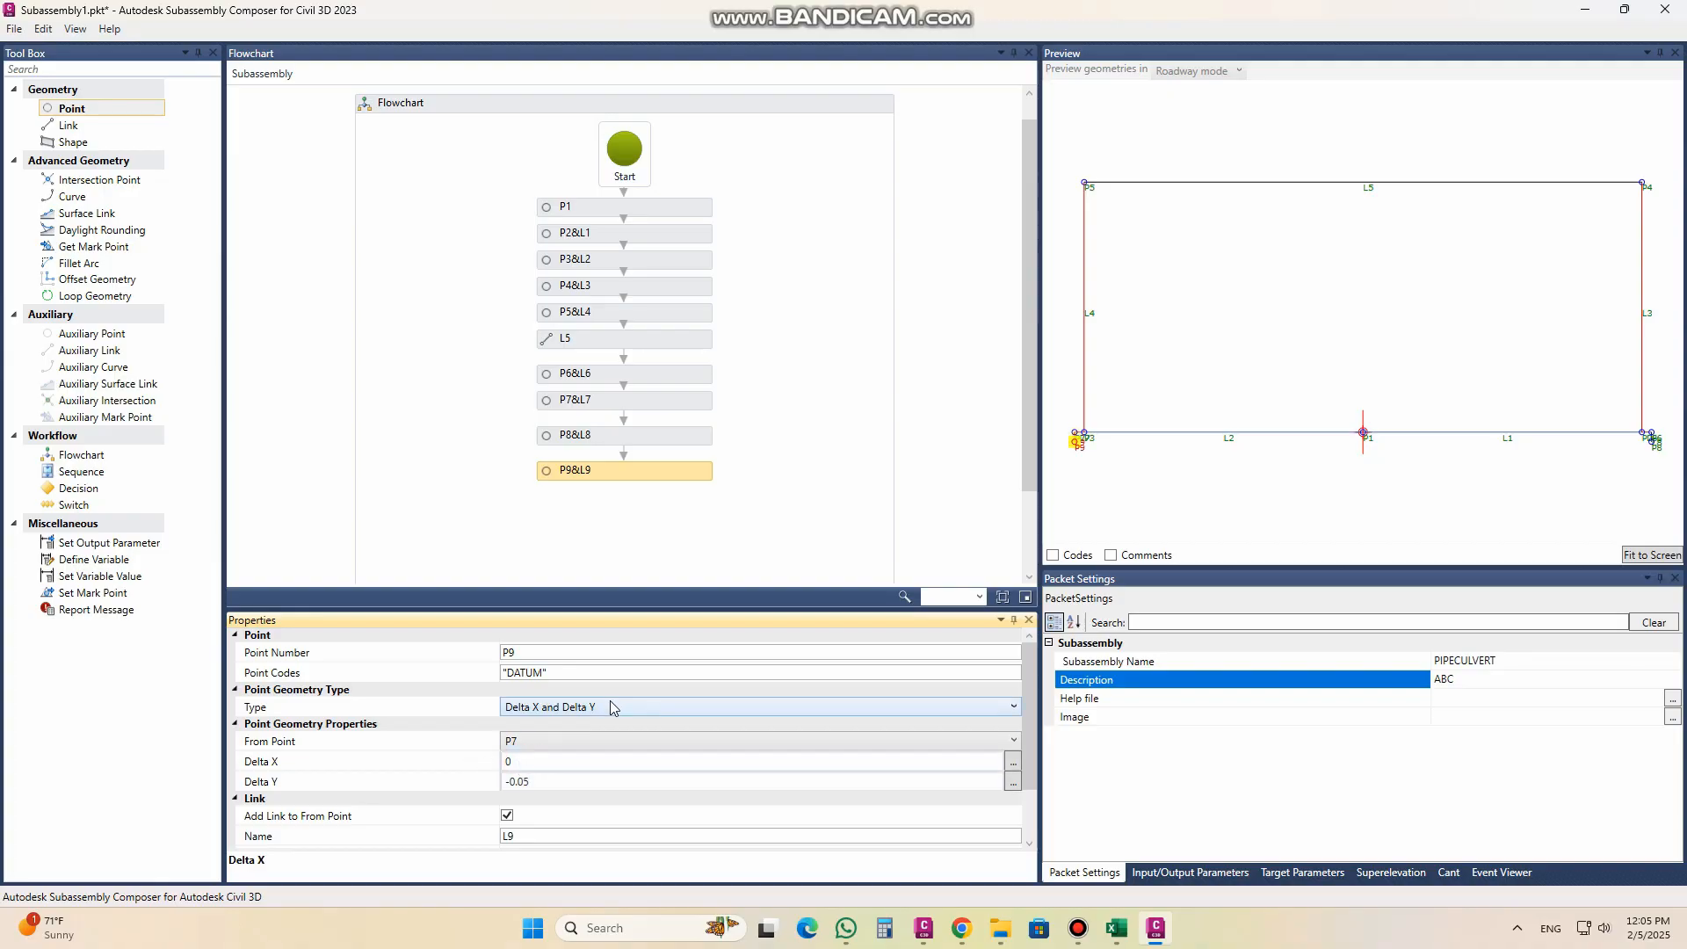
scroll(1032, 738, "down", 2)
left_click(584, 781)
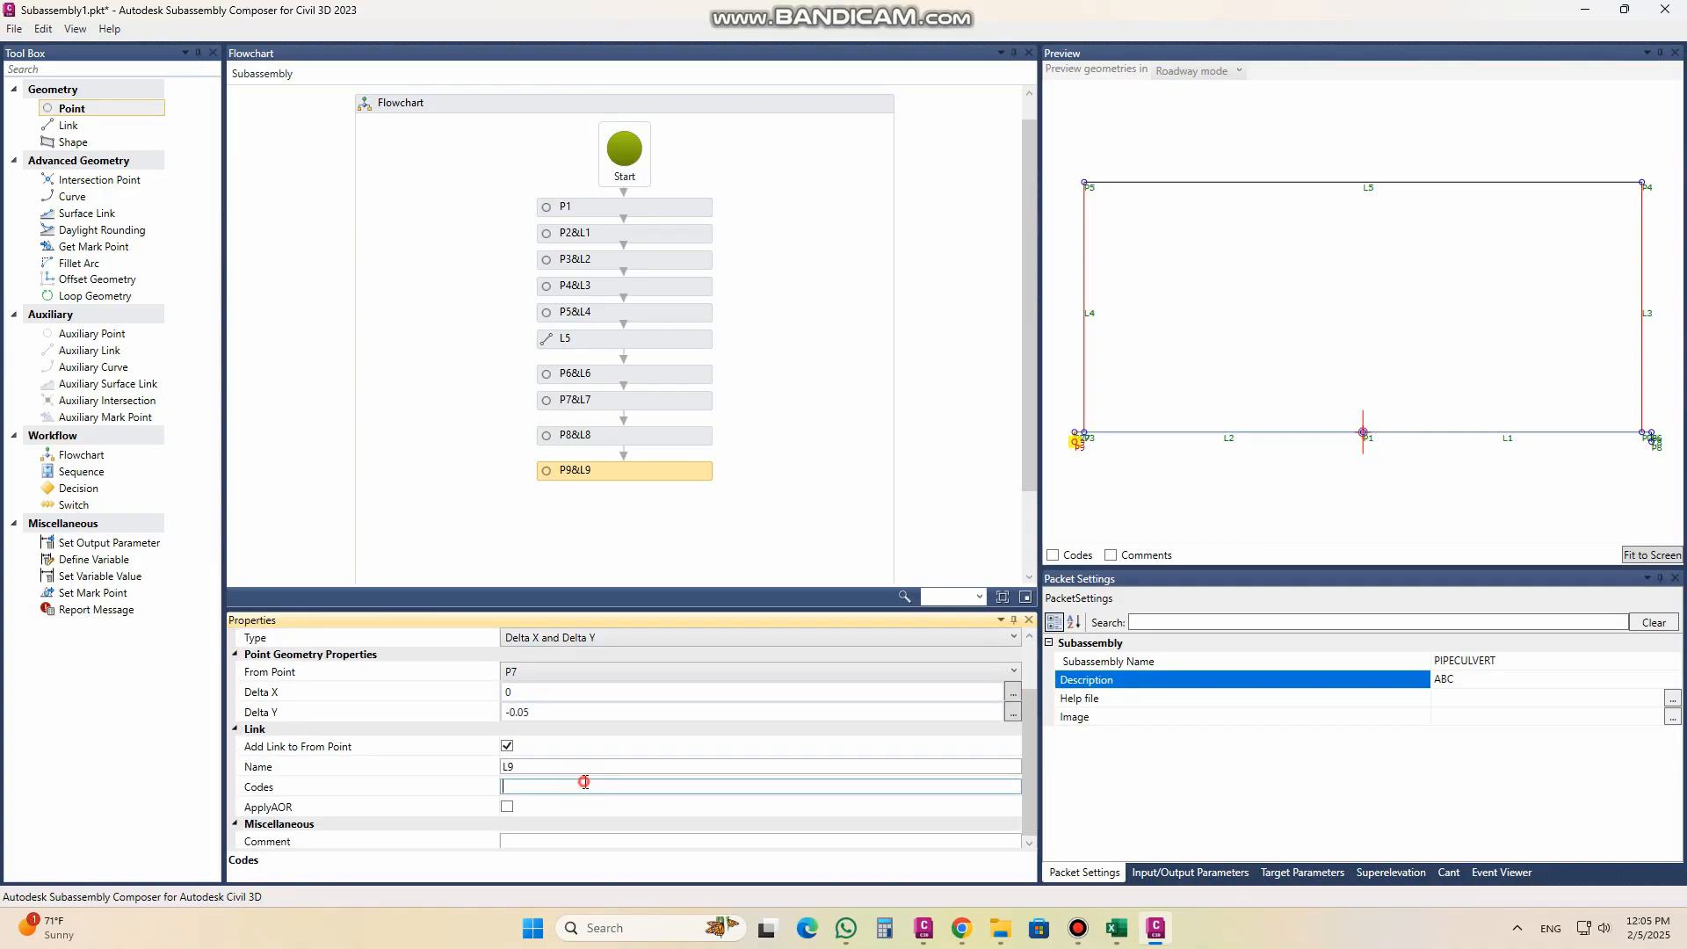
key("ctrl+v")
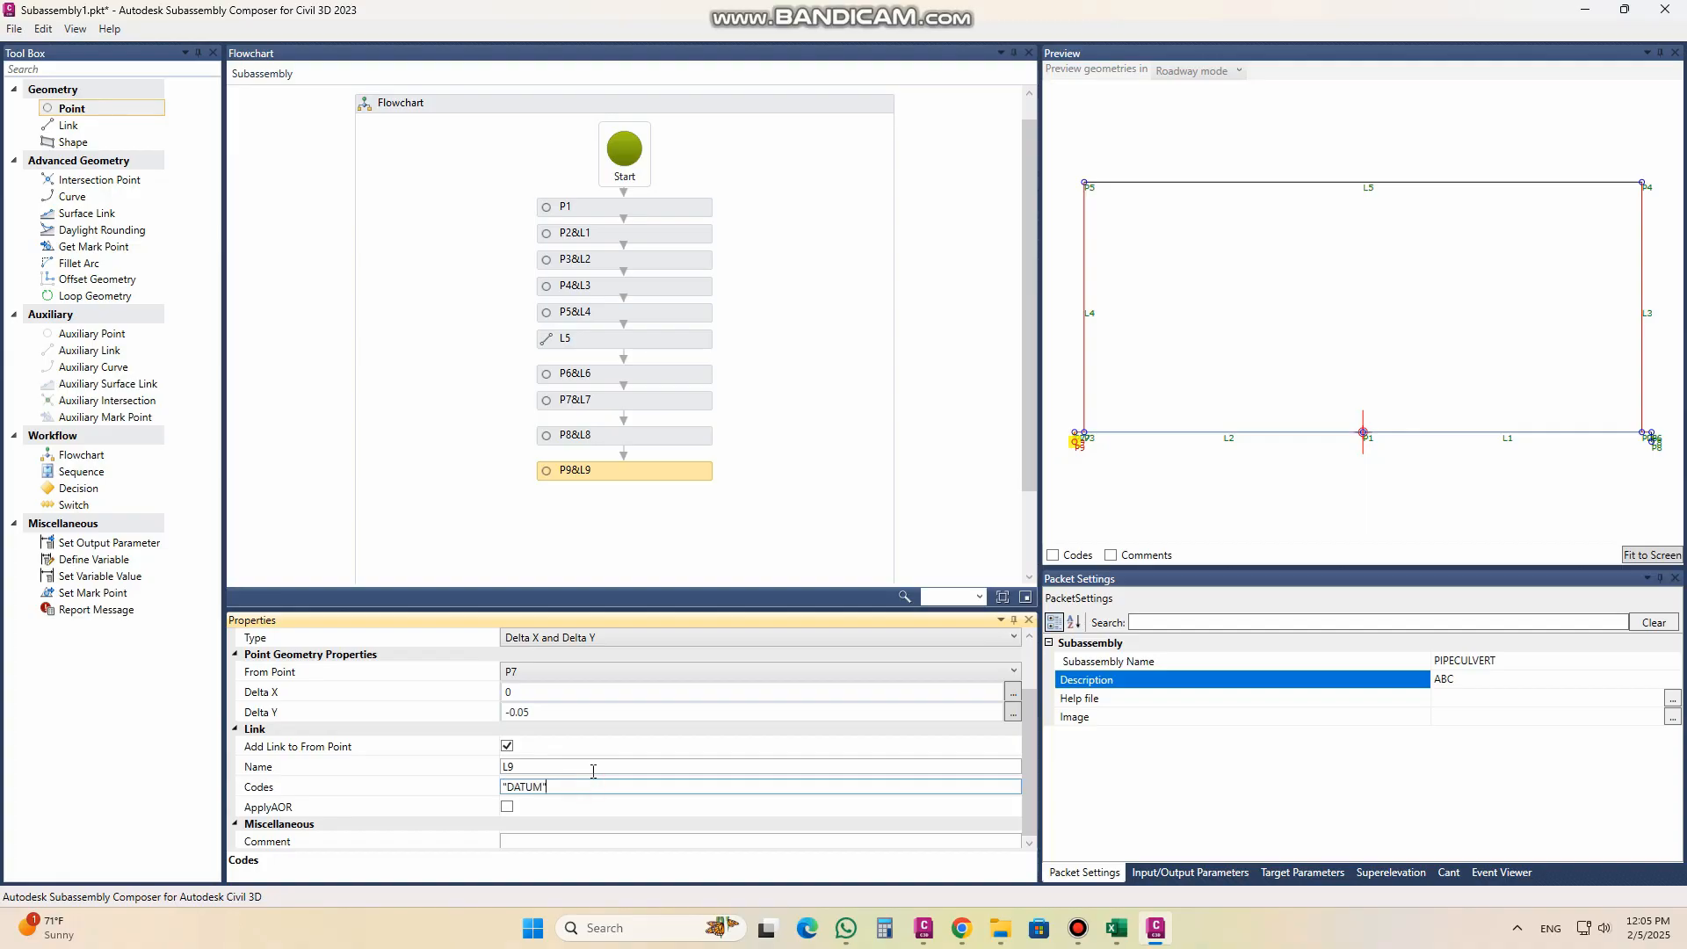
Step: Add a separate link at the end of the flowchart running from P8 to P9
left_click(104, 128)
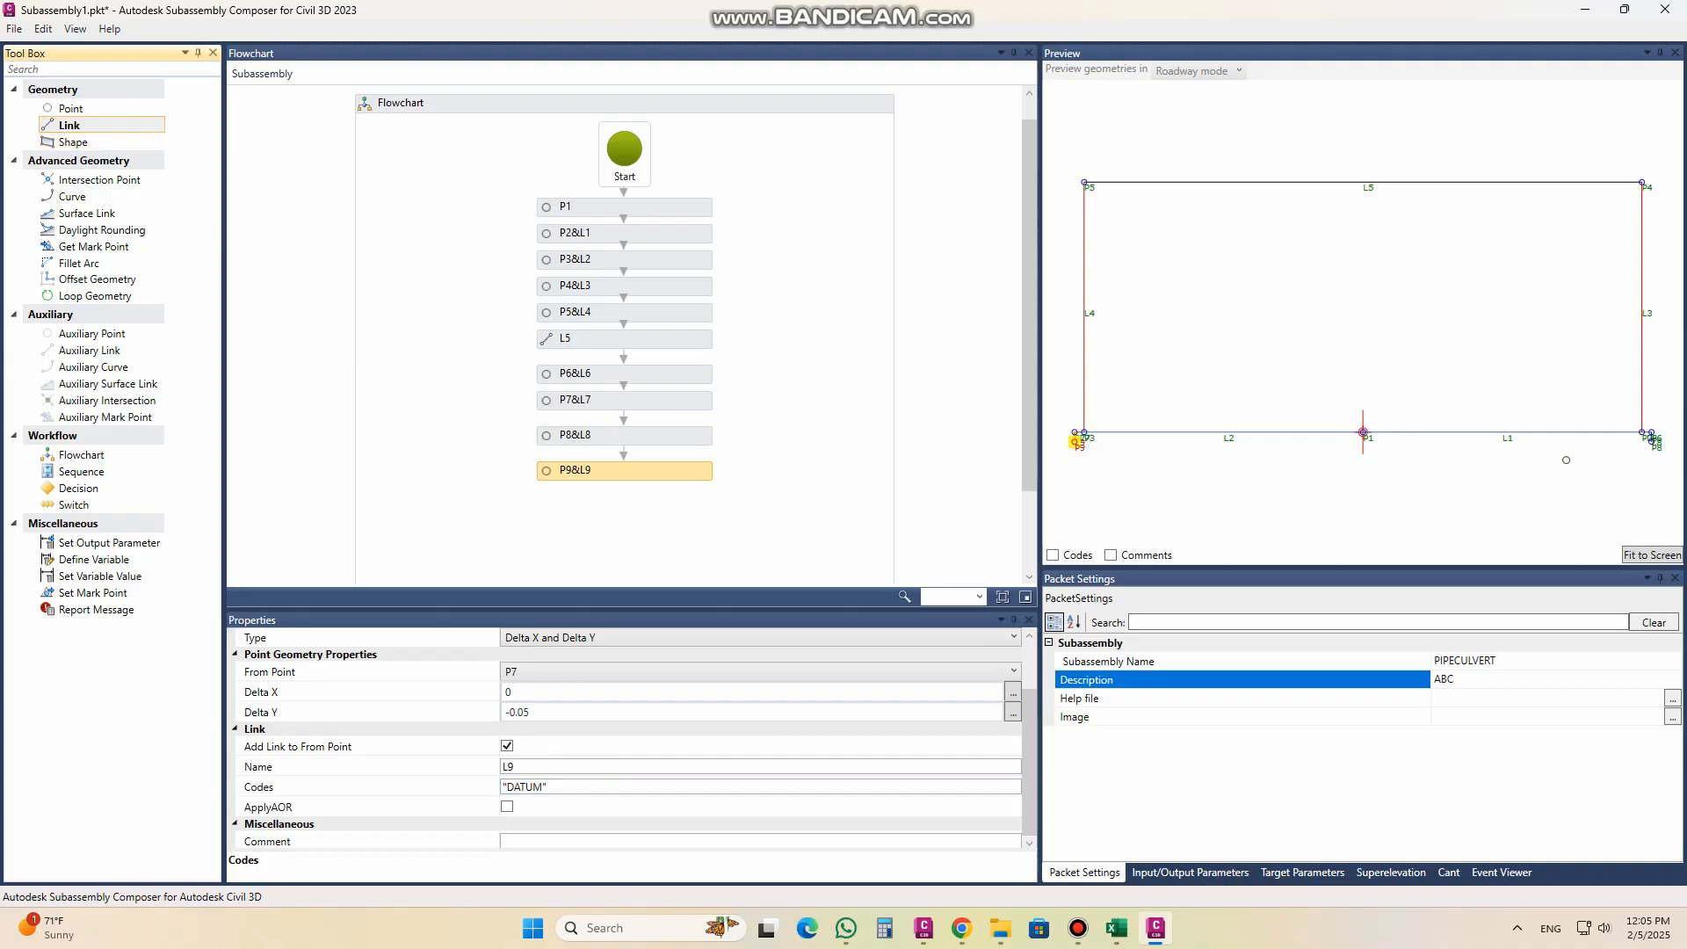
left_click_drag(97, 126, 619, 500)
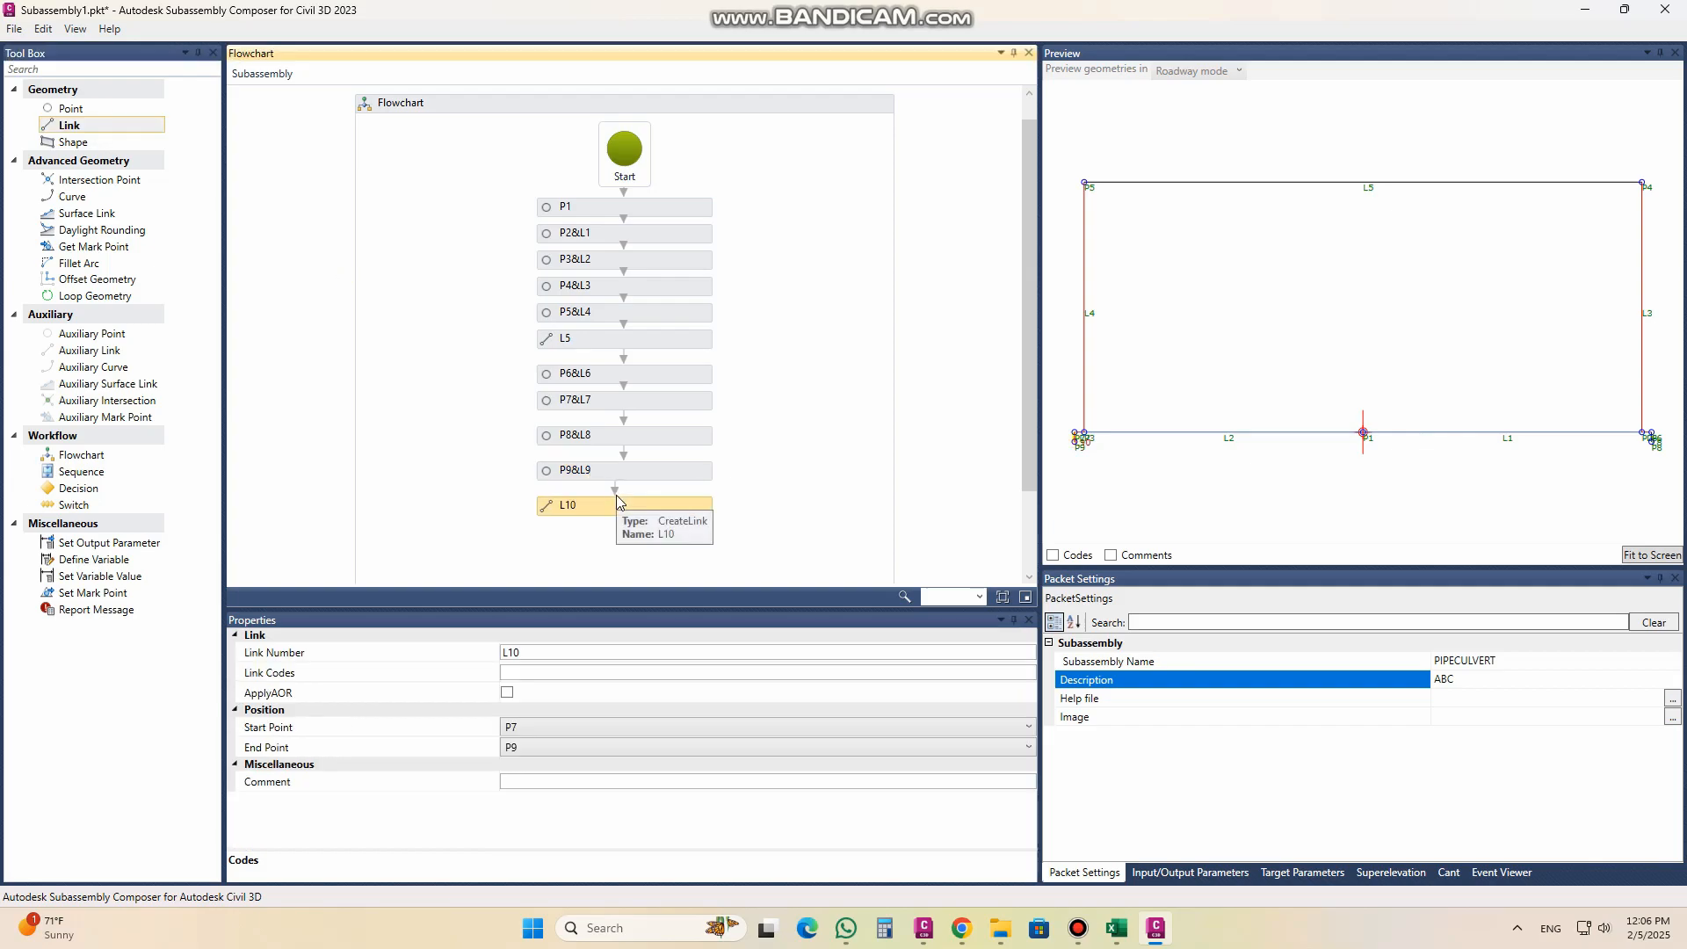
left_click(539, 734)
left_click(539, 766)
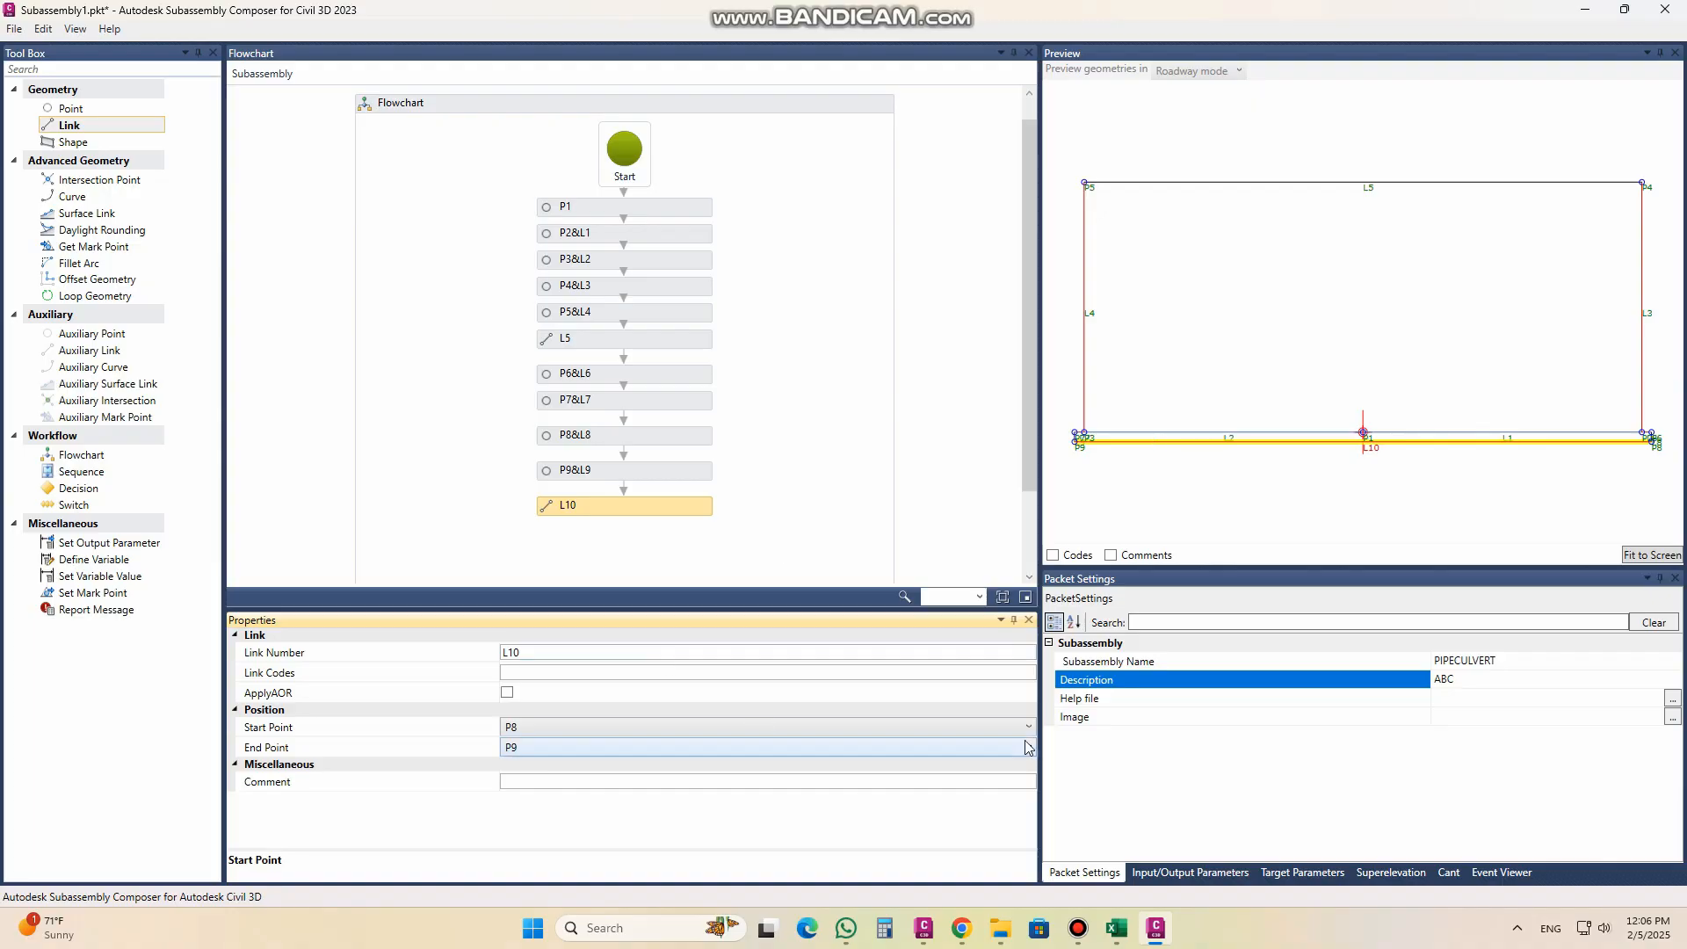
Step: Give the link running from P8 to P9 the link code "DATUM"
left_click(555, 671)
type("\"DATUM\"")
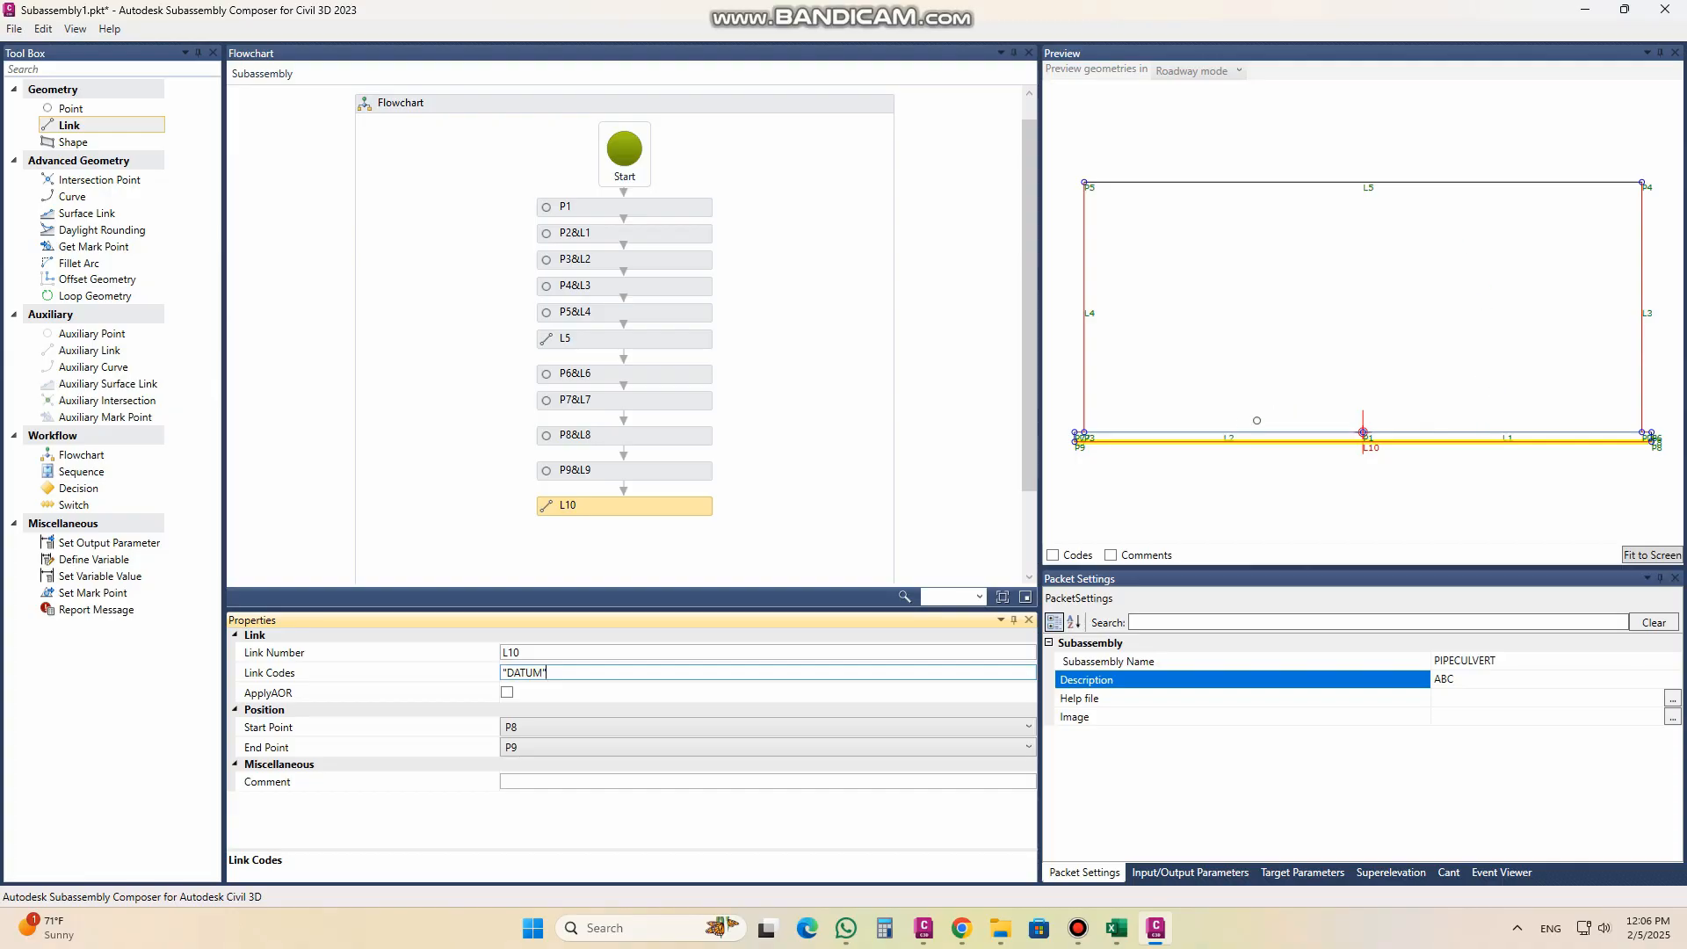
Step: Switch to Civil 3D and draw a small marker circle where the right pipe's centreline meets the top of the hatched bed
left_click(923, 928)
scroll(1024, 615, "up", 8)
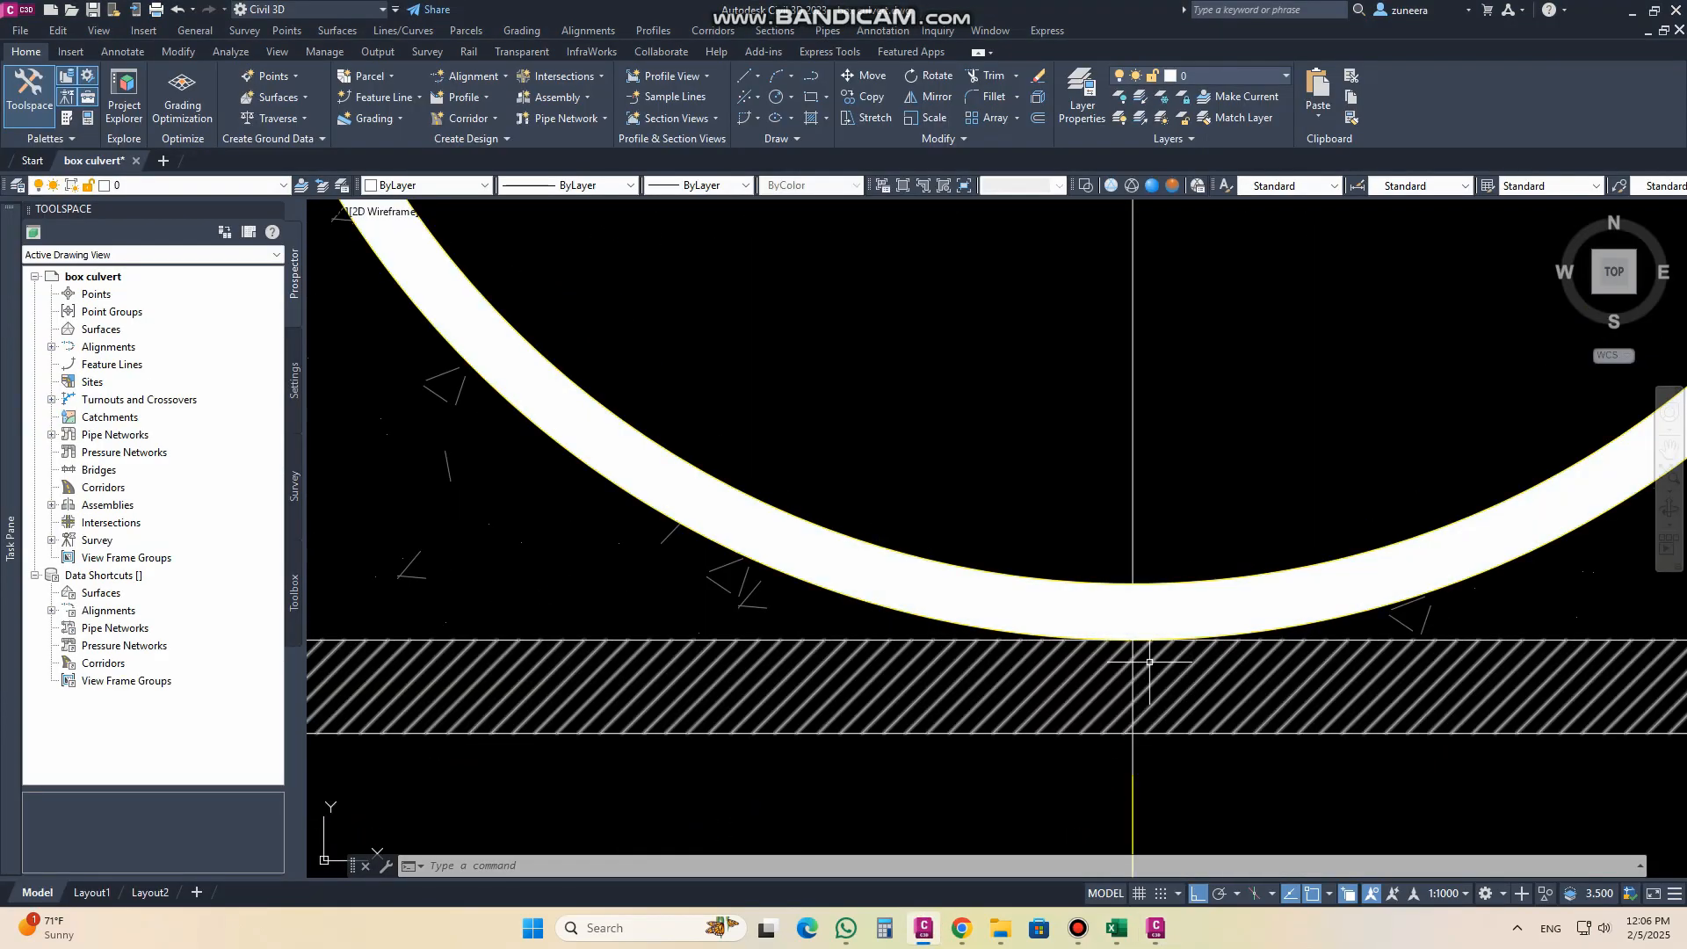
type("c")
key("Return")
left_click(1132, 641)
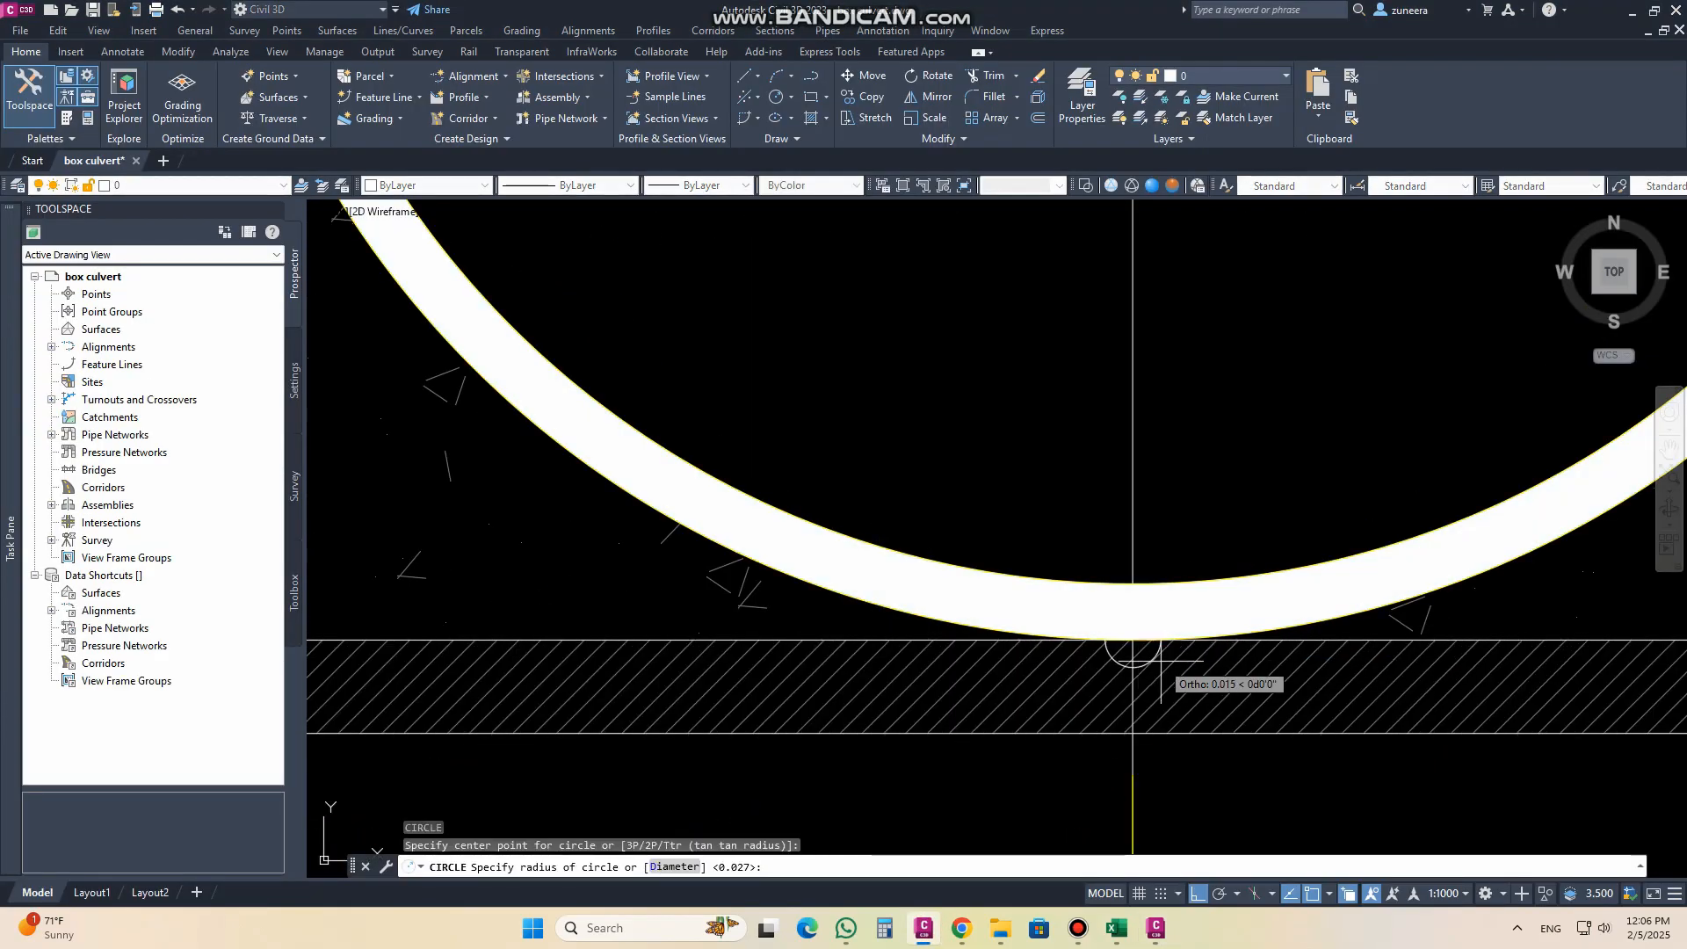
left_click(1132, 690)
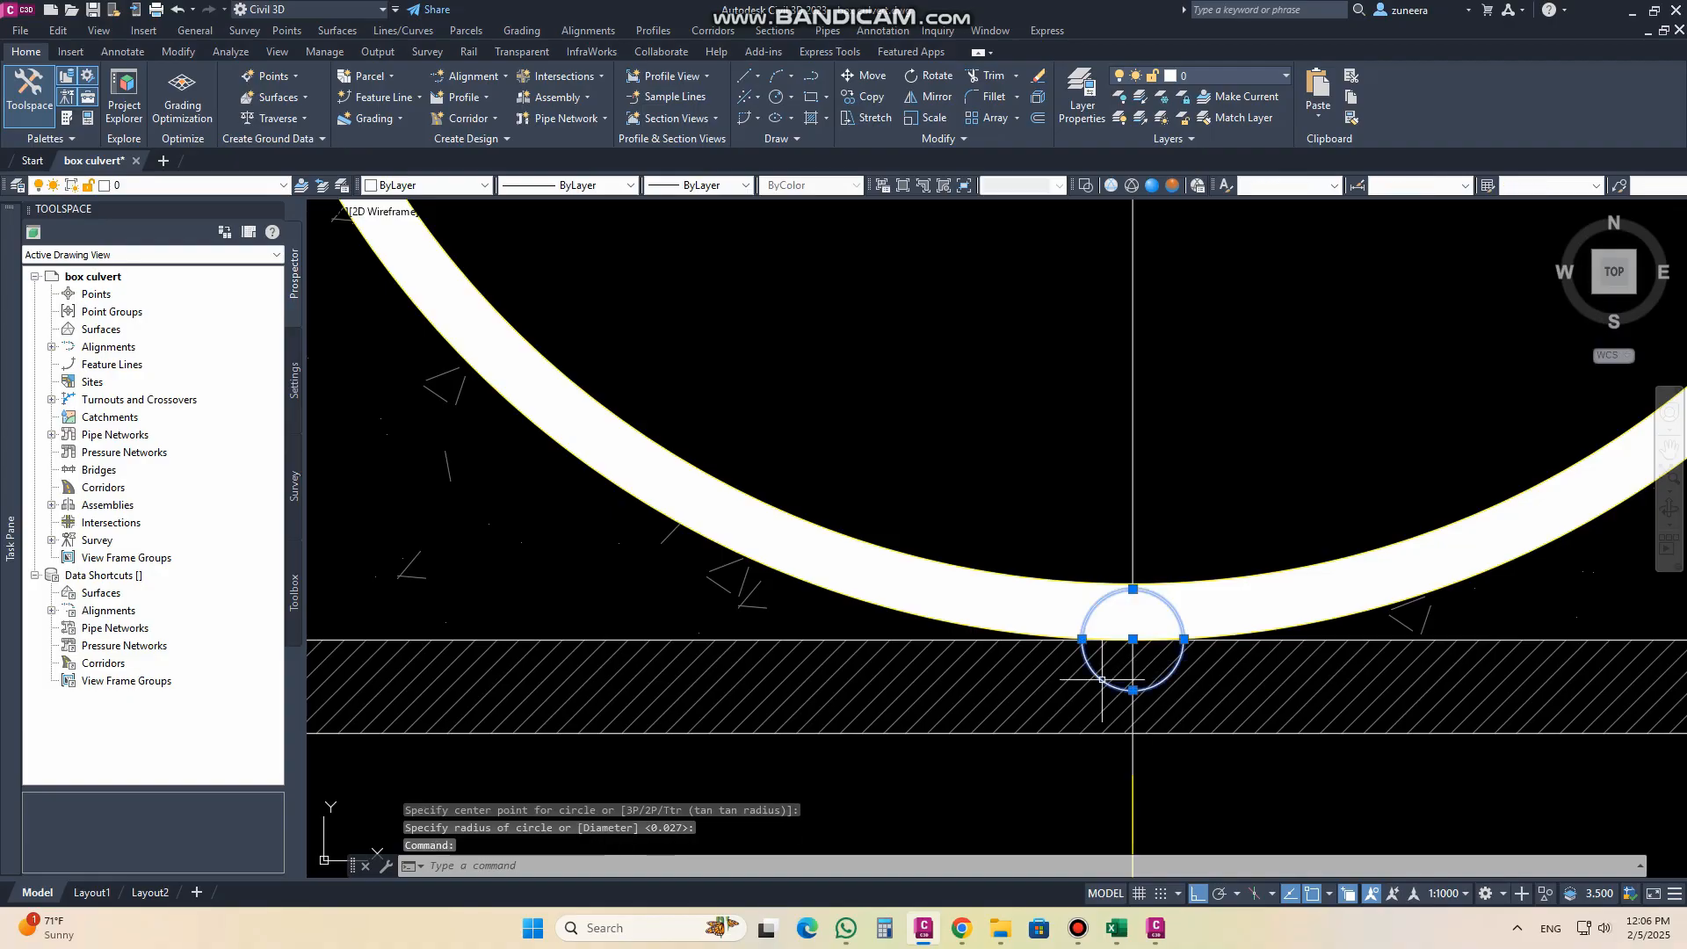
scroll(1133, 640, "down", 6)
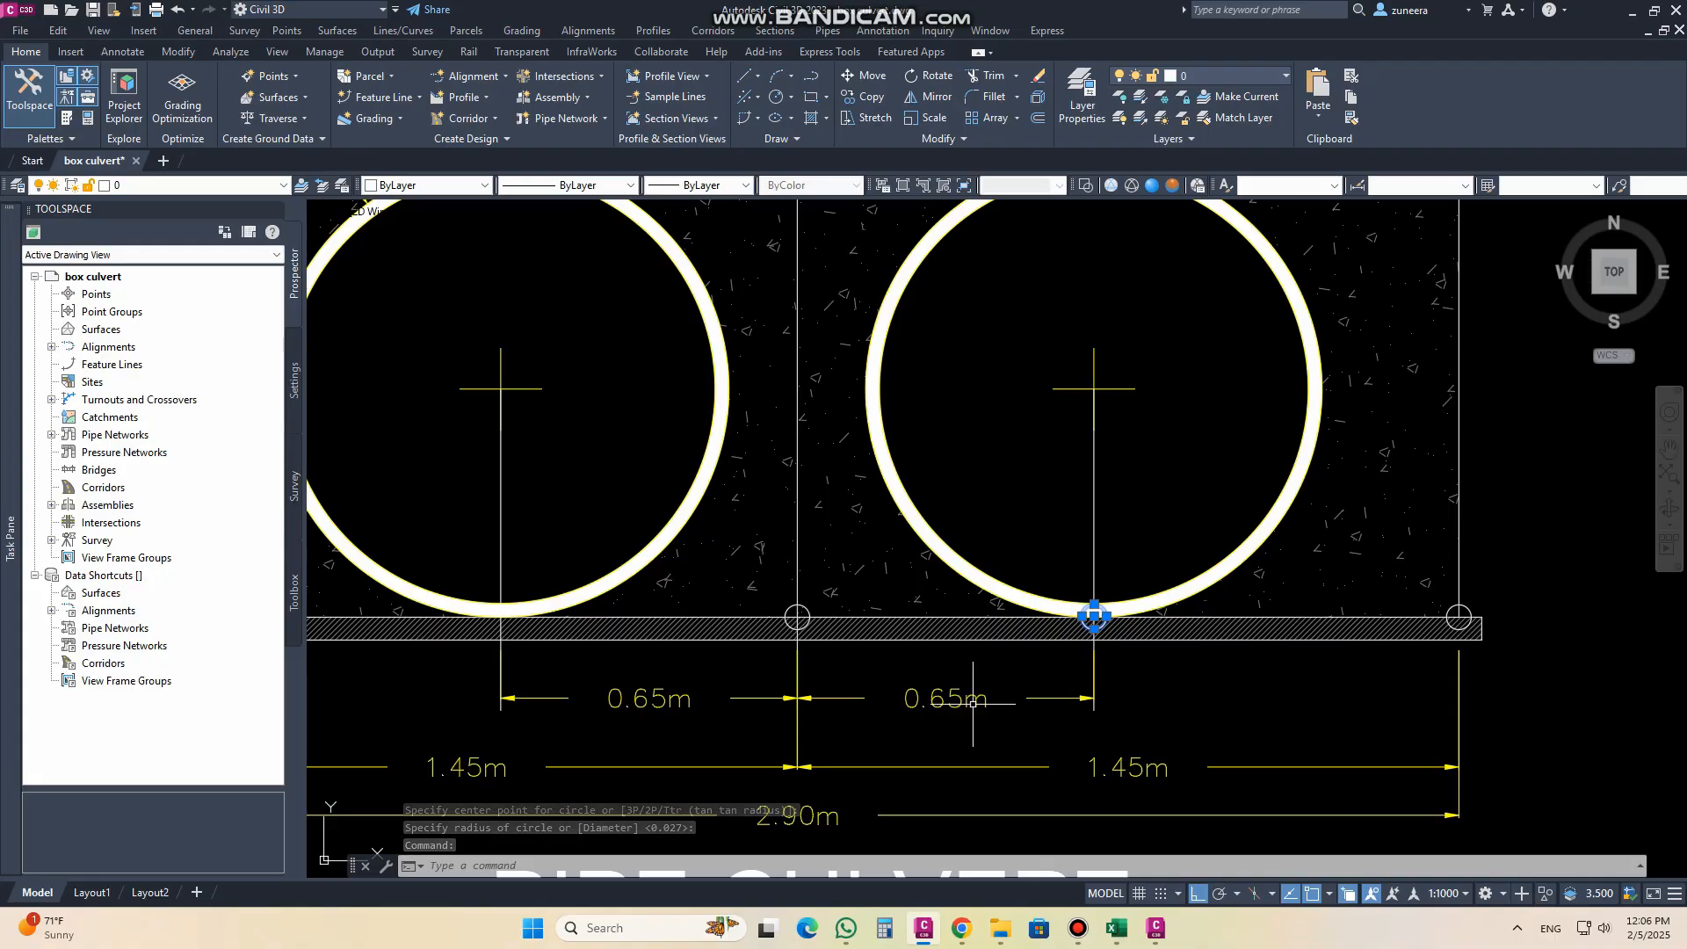
scroll(971, 703, "down", 2)
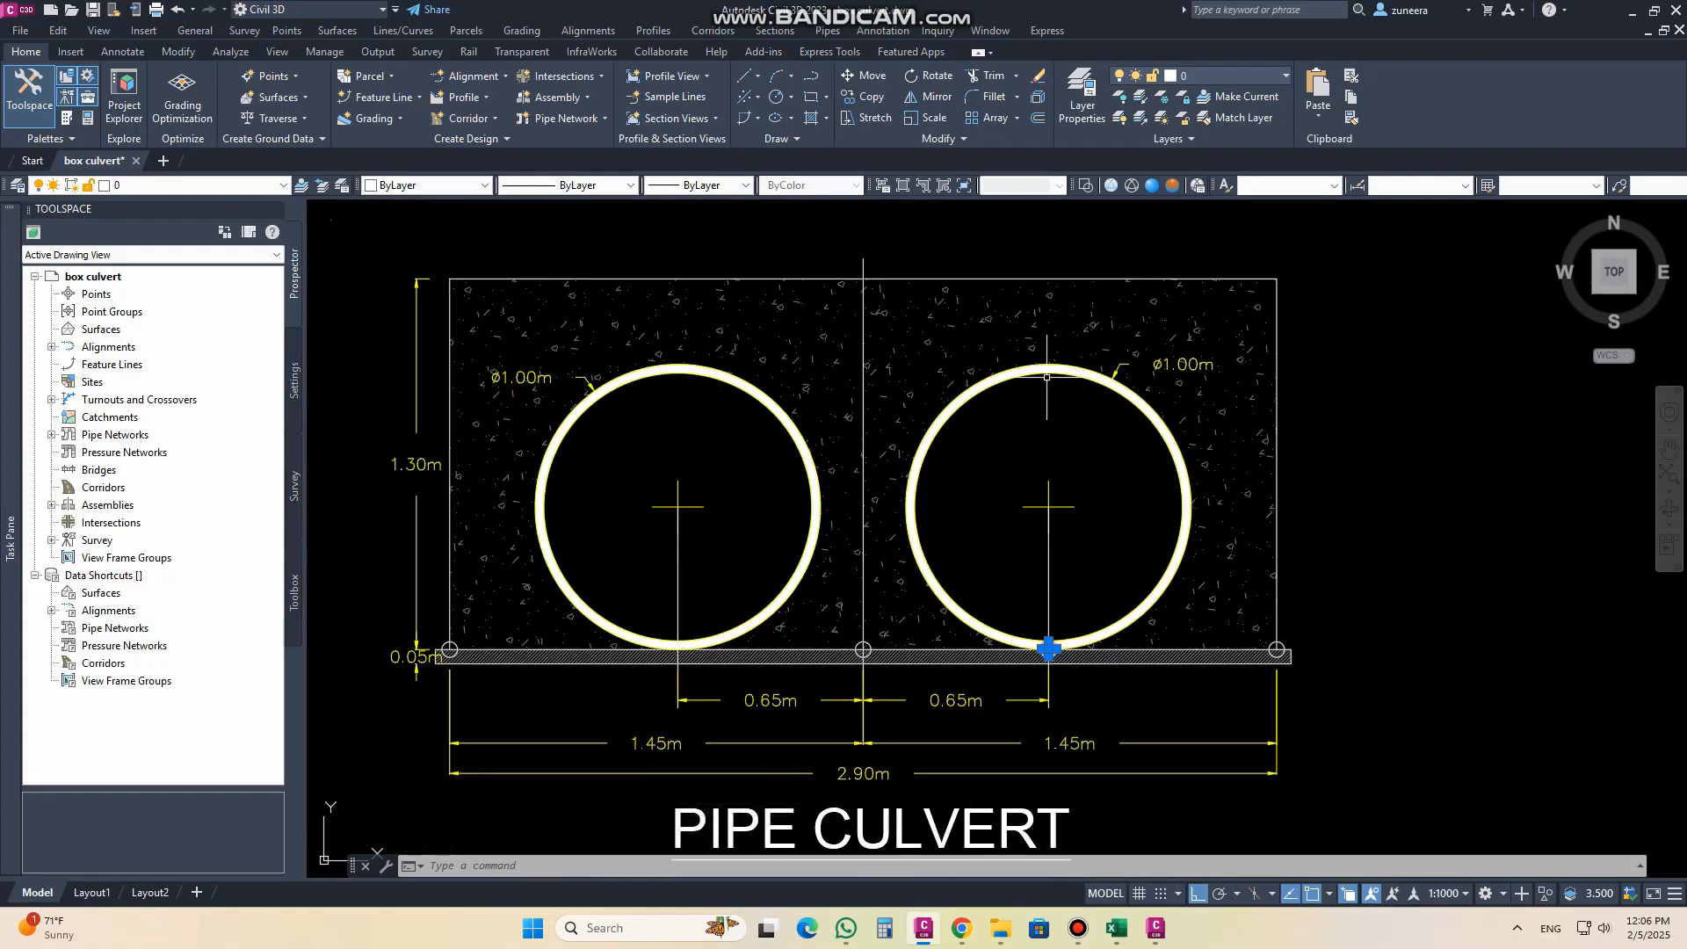
Step: Return to Subassembly Composer and enlarge the flowchart canvas to make room below L10
left_click(1148, 928)
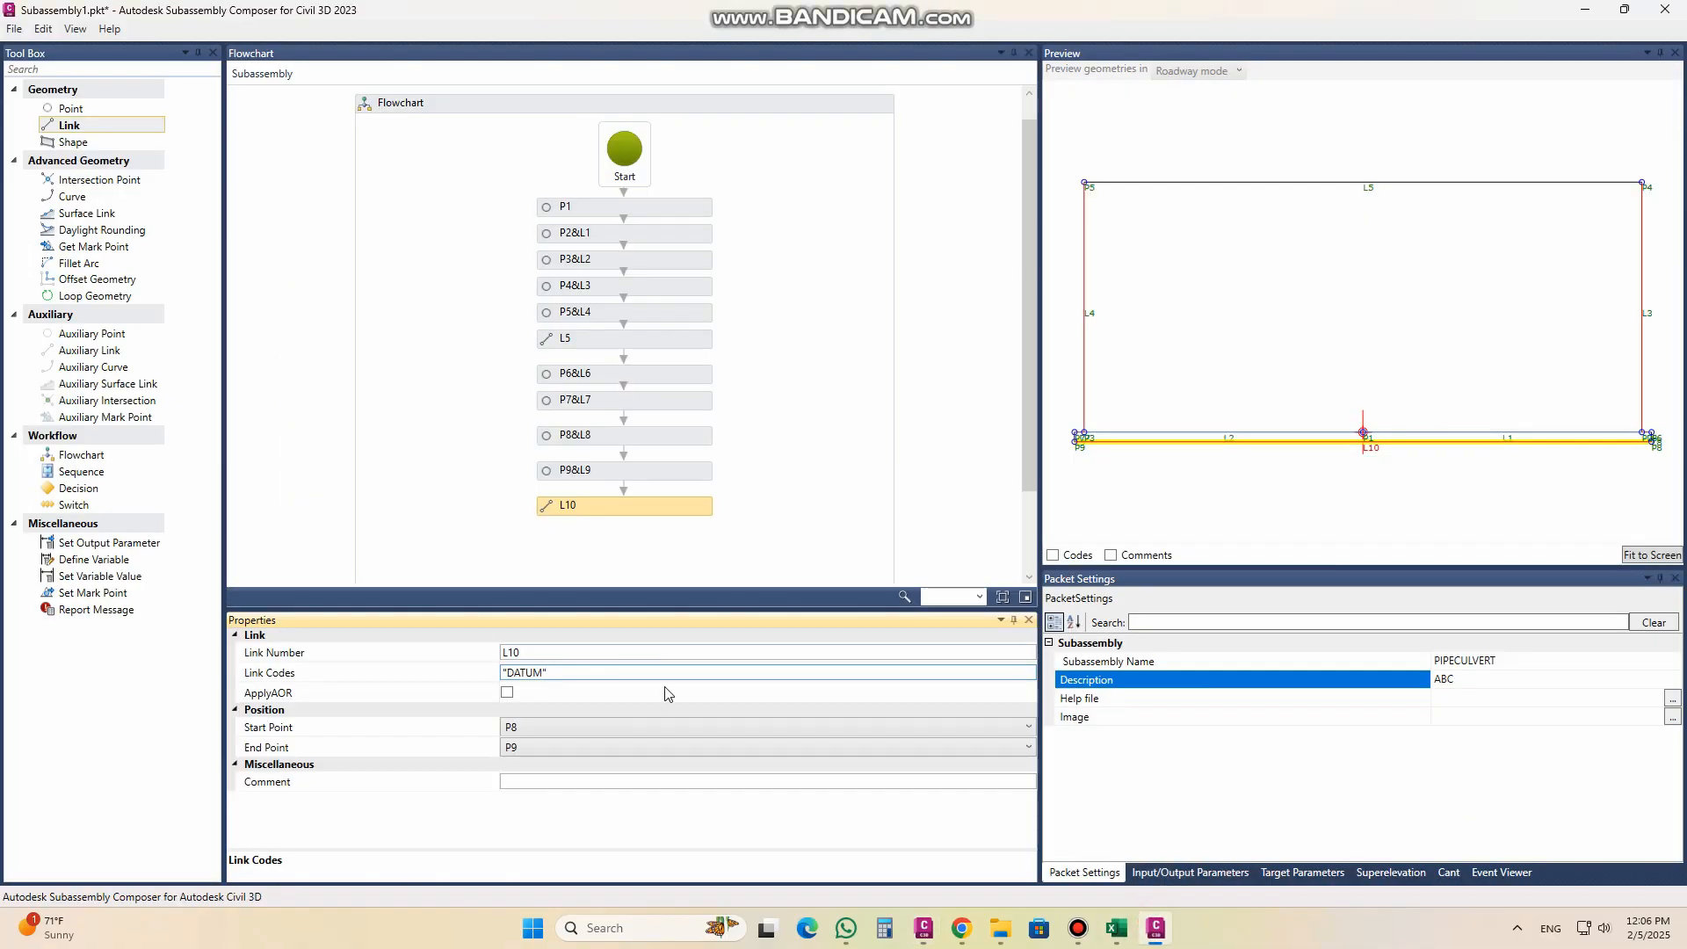
scroll(1028, 433, "down", 1)
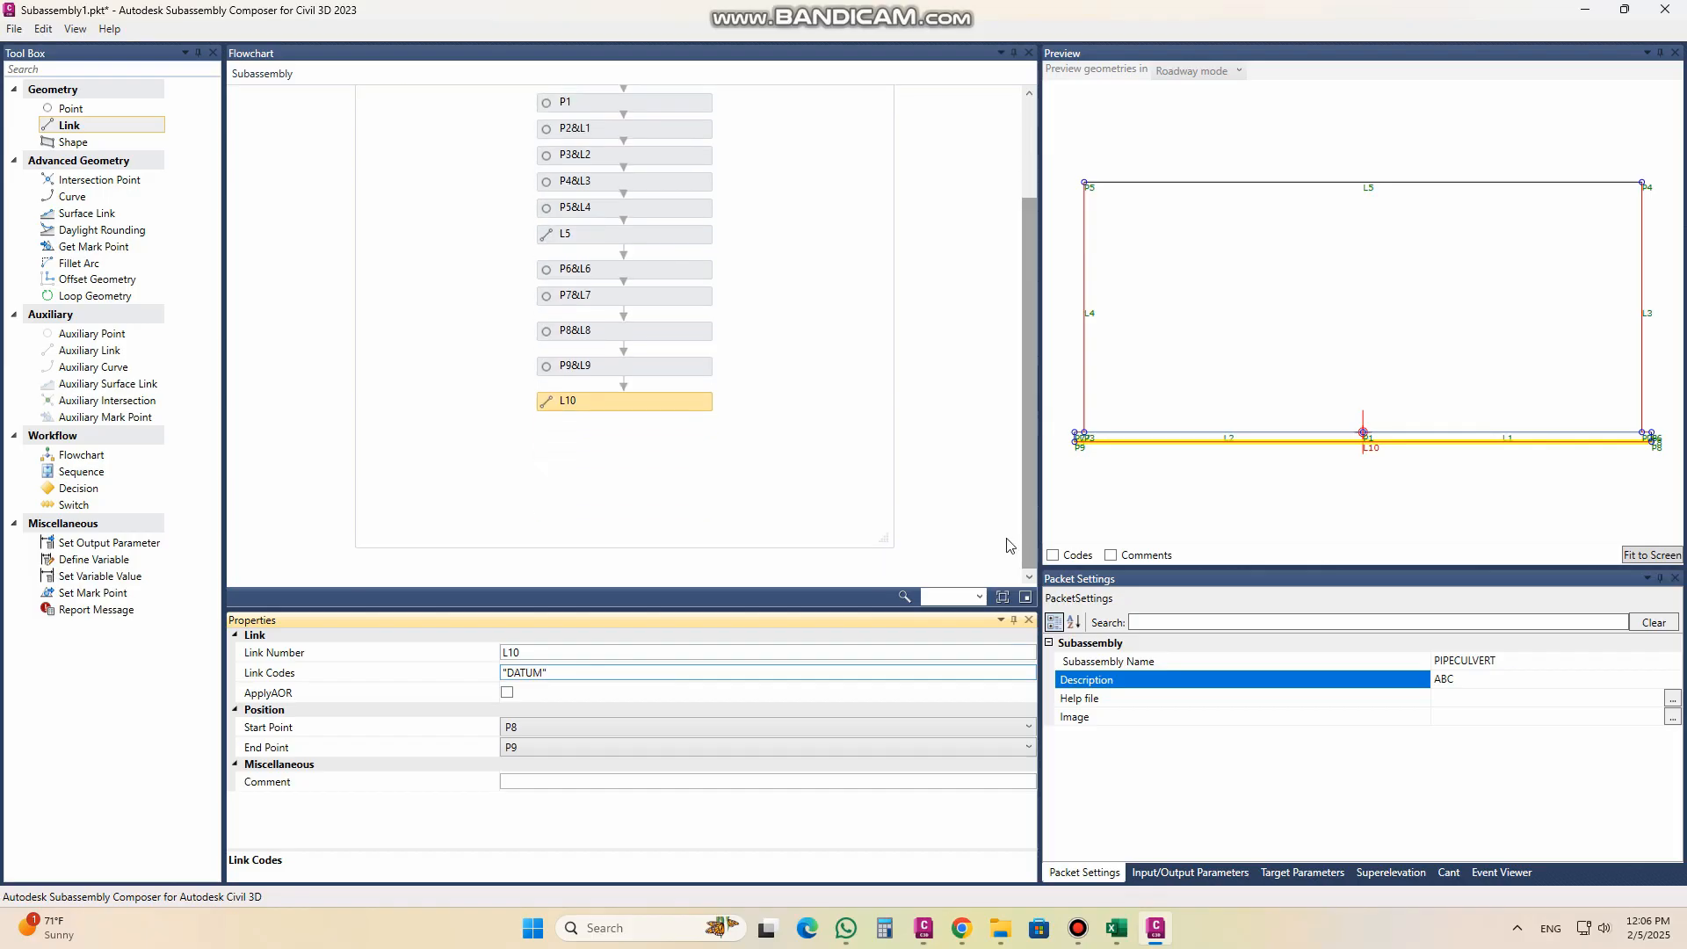
left_click_drag(888, 536, 906, 603)
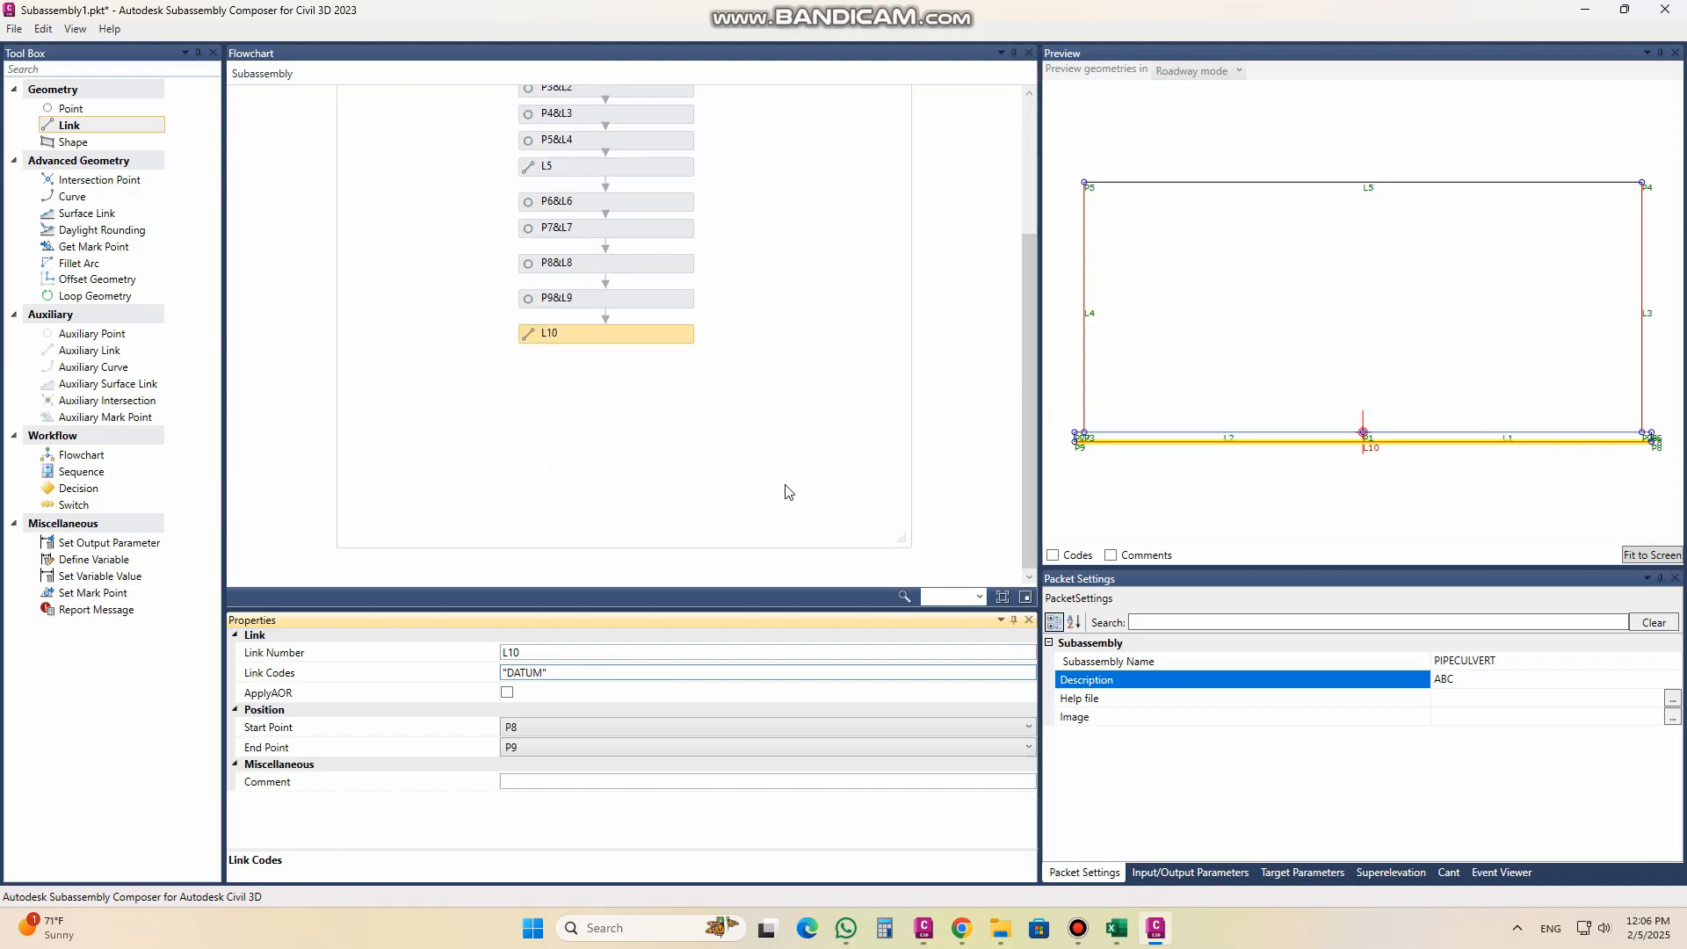
left_click_drag(900, 537, 929, 584)
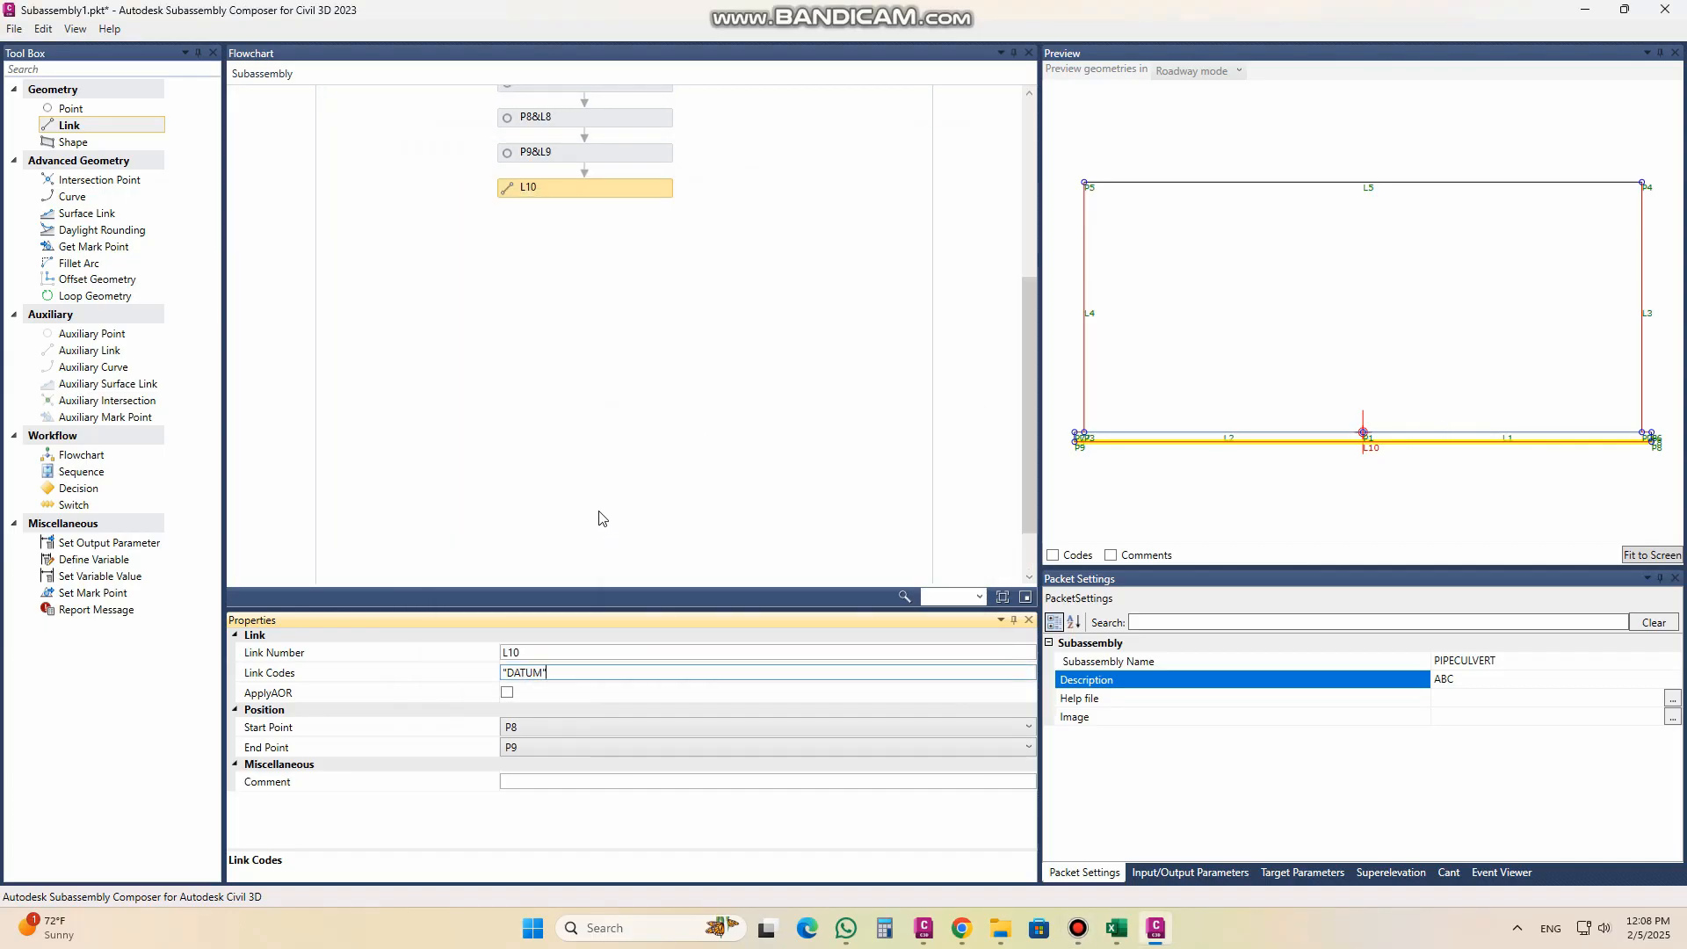
Step: Add point P10 after L10, measured from the Origin with Delta X 0.65 and Delta Y 0
left_click(90, 111)
left_click_drag(92, 115, 607, 235)
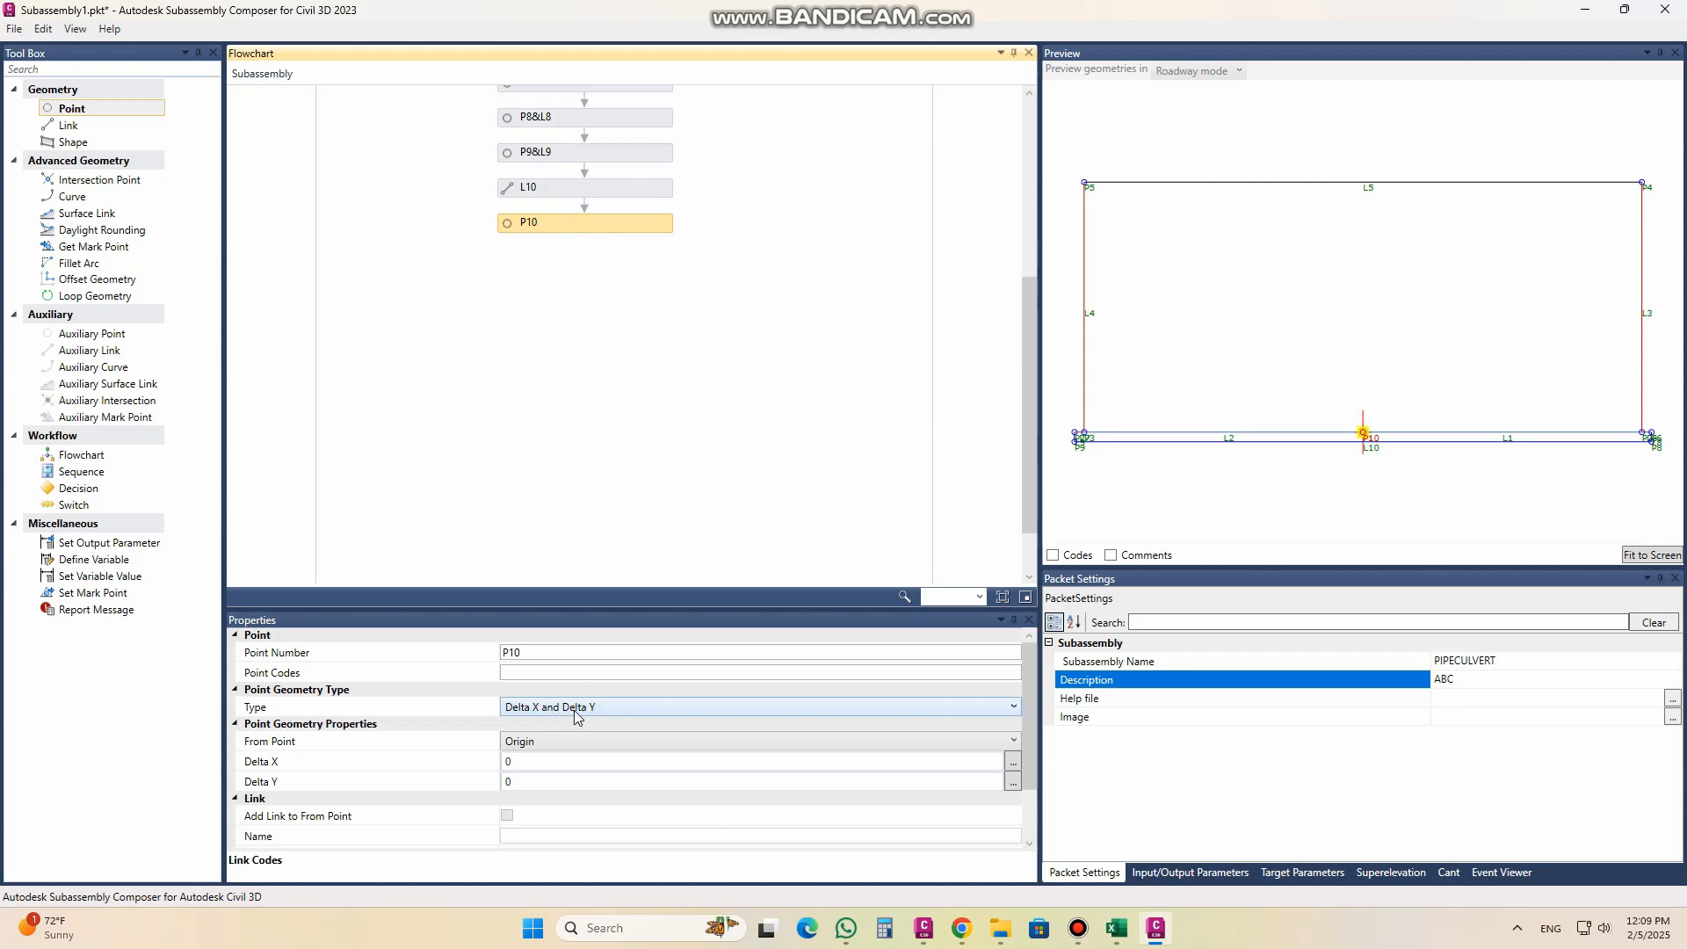
left_click(543, 762)
left_click_drag(528, 762, 480, 764)
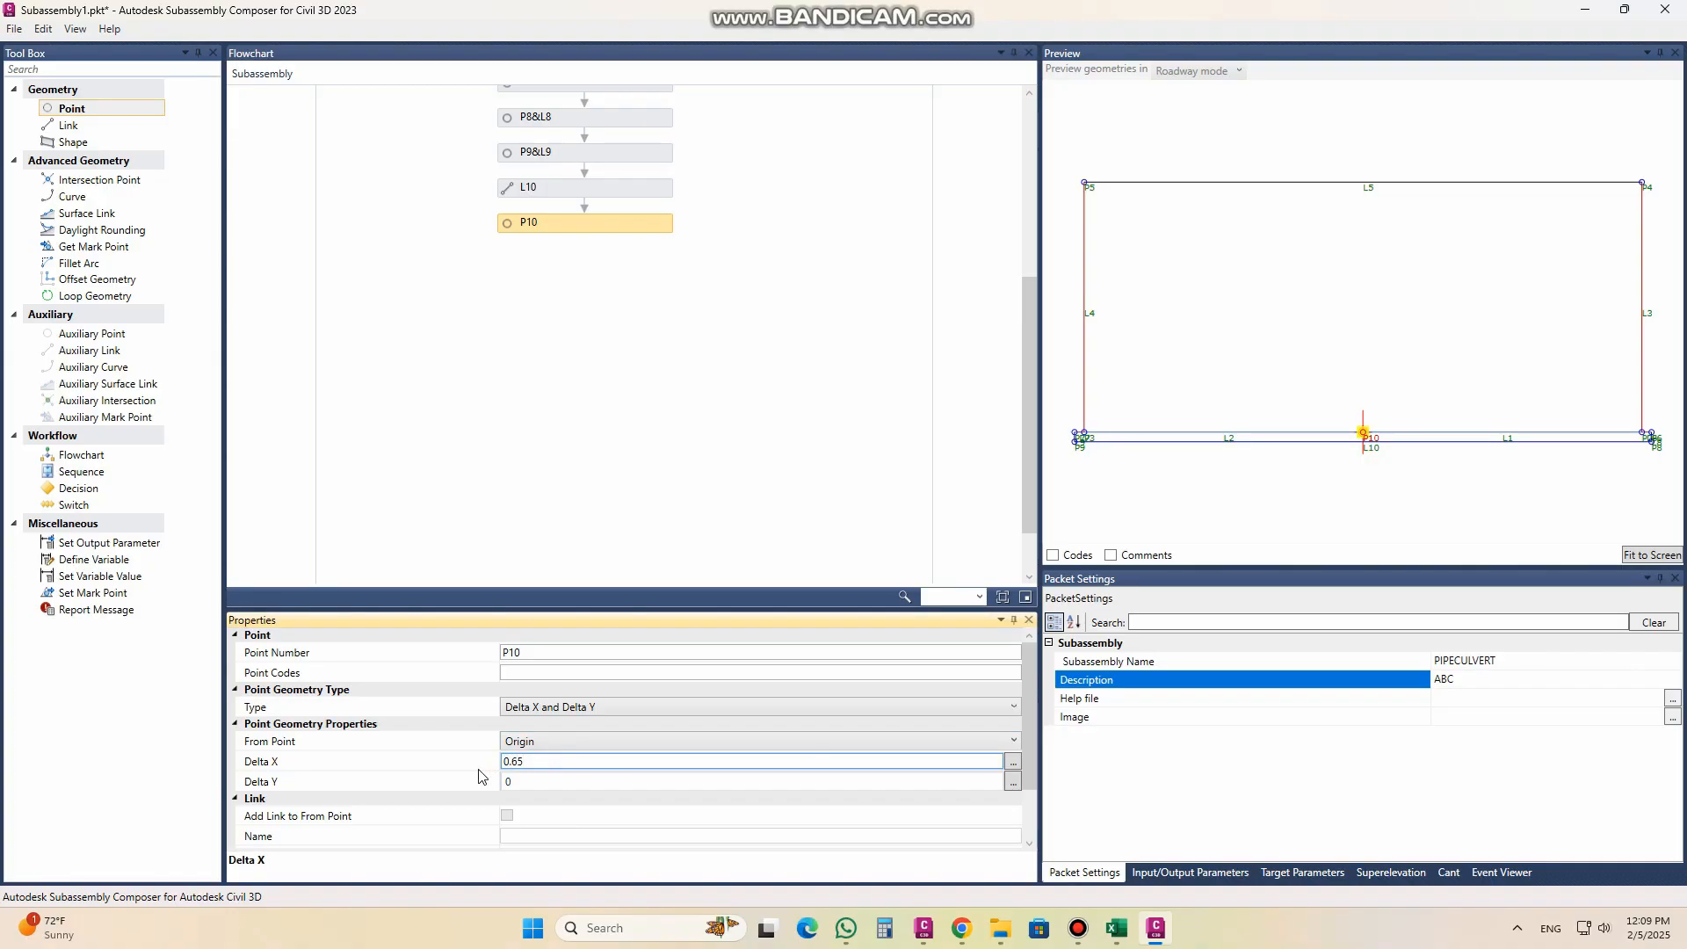
left_click(566, 782)
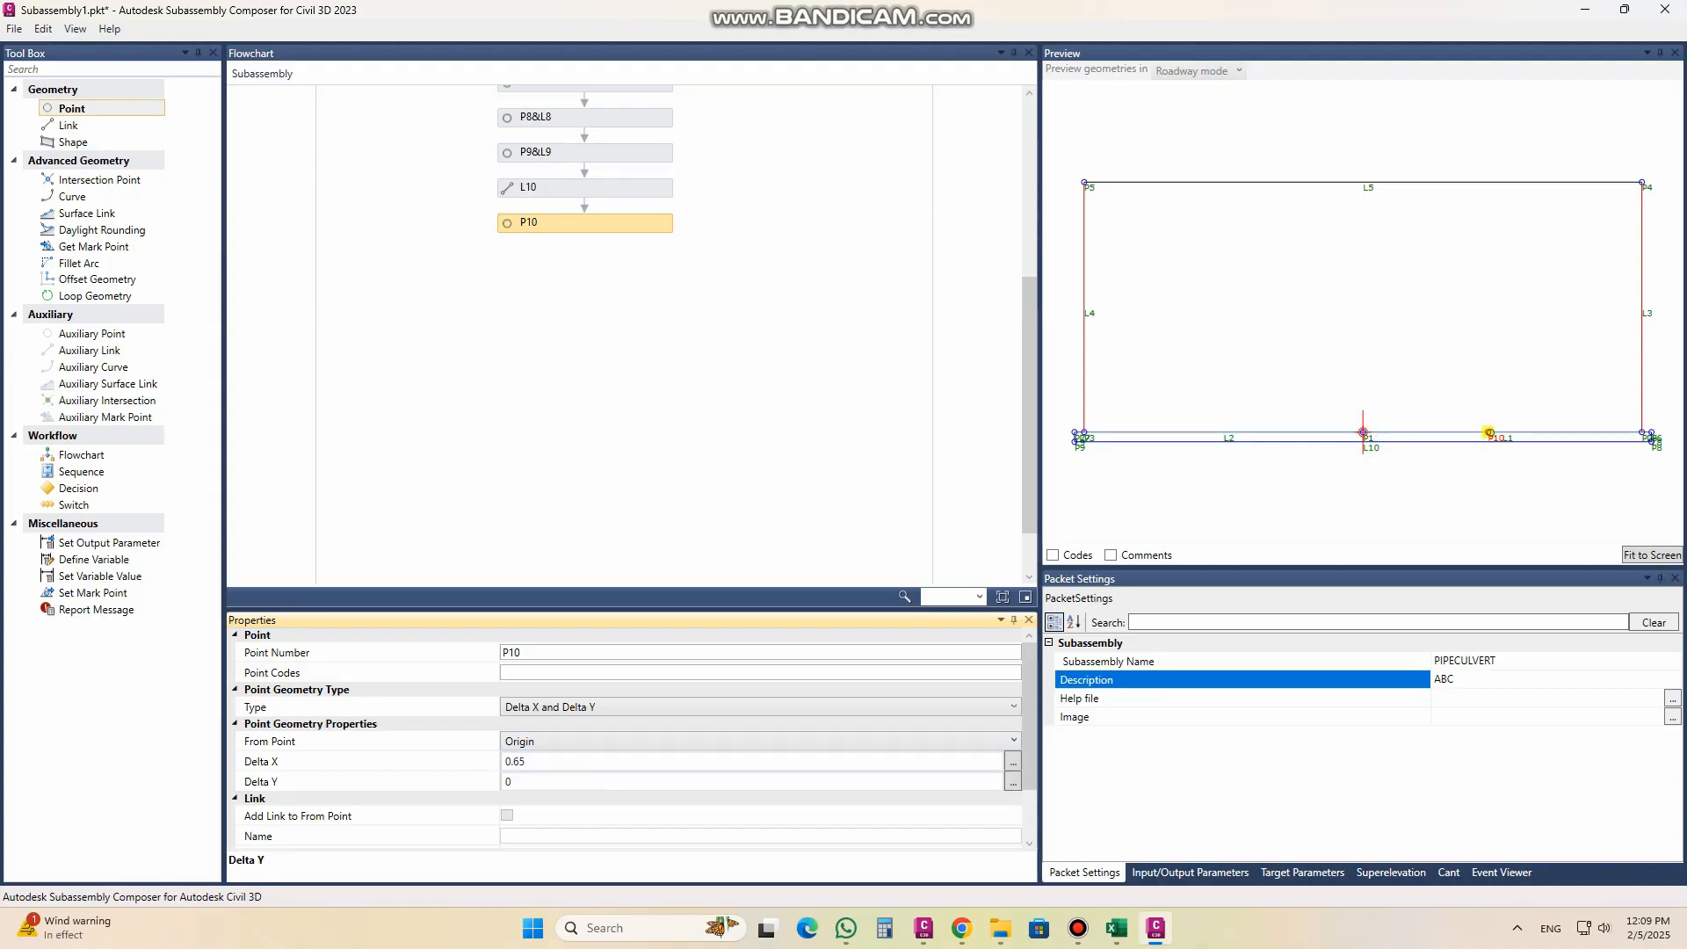
Step: Add point P11 after P10, check the right pipe in the Civil 3D section, and return to Subassembly Composer
left_click_drag(78, 109, 587, 288)
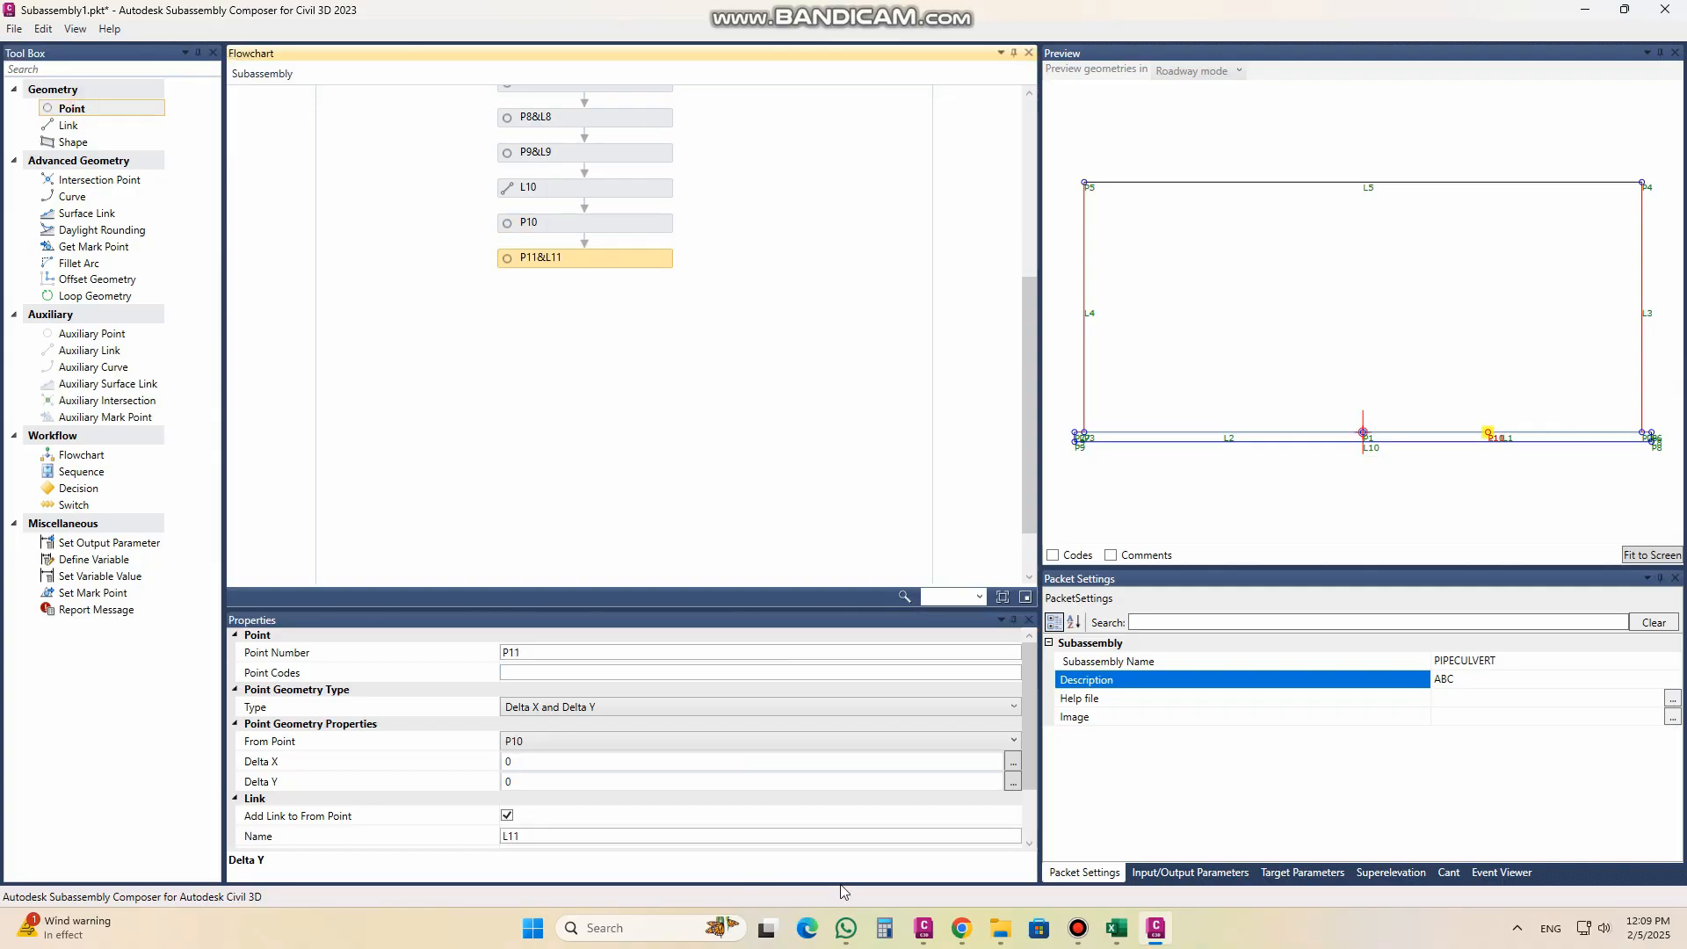
left_click(922, 932)
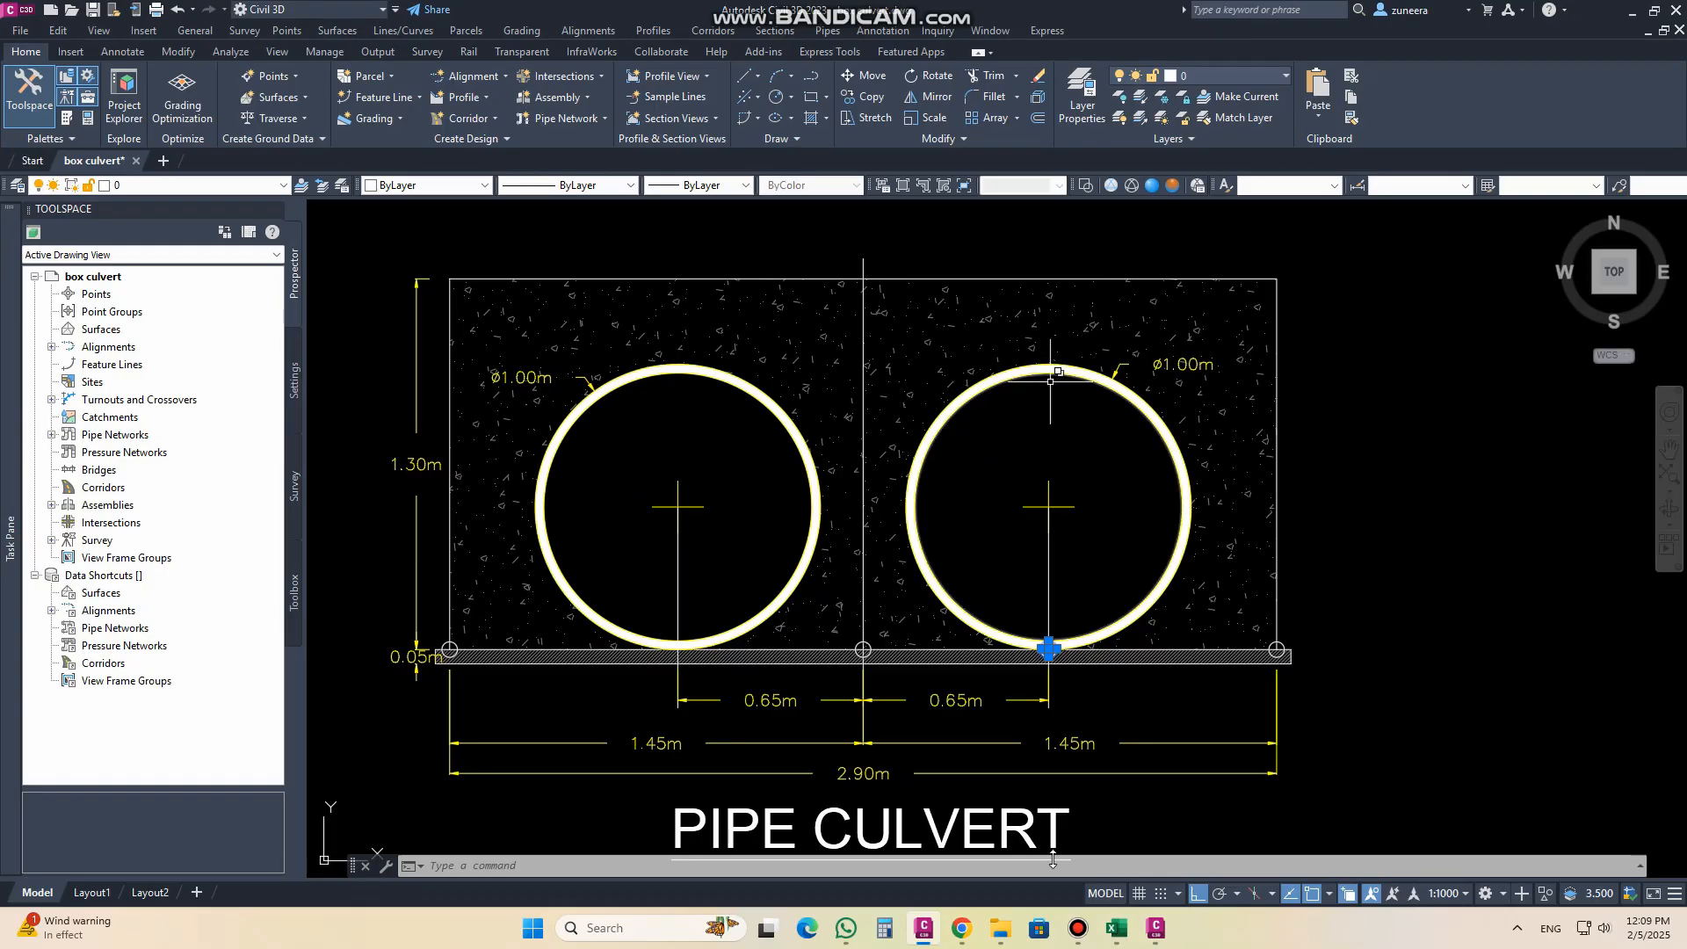
left_click(1158, 932)
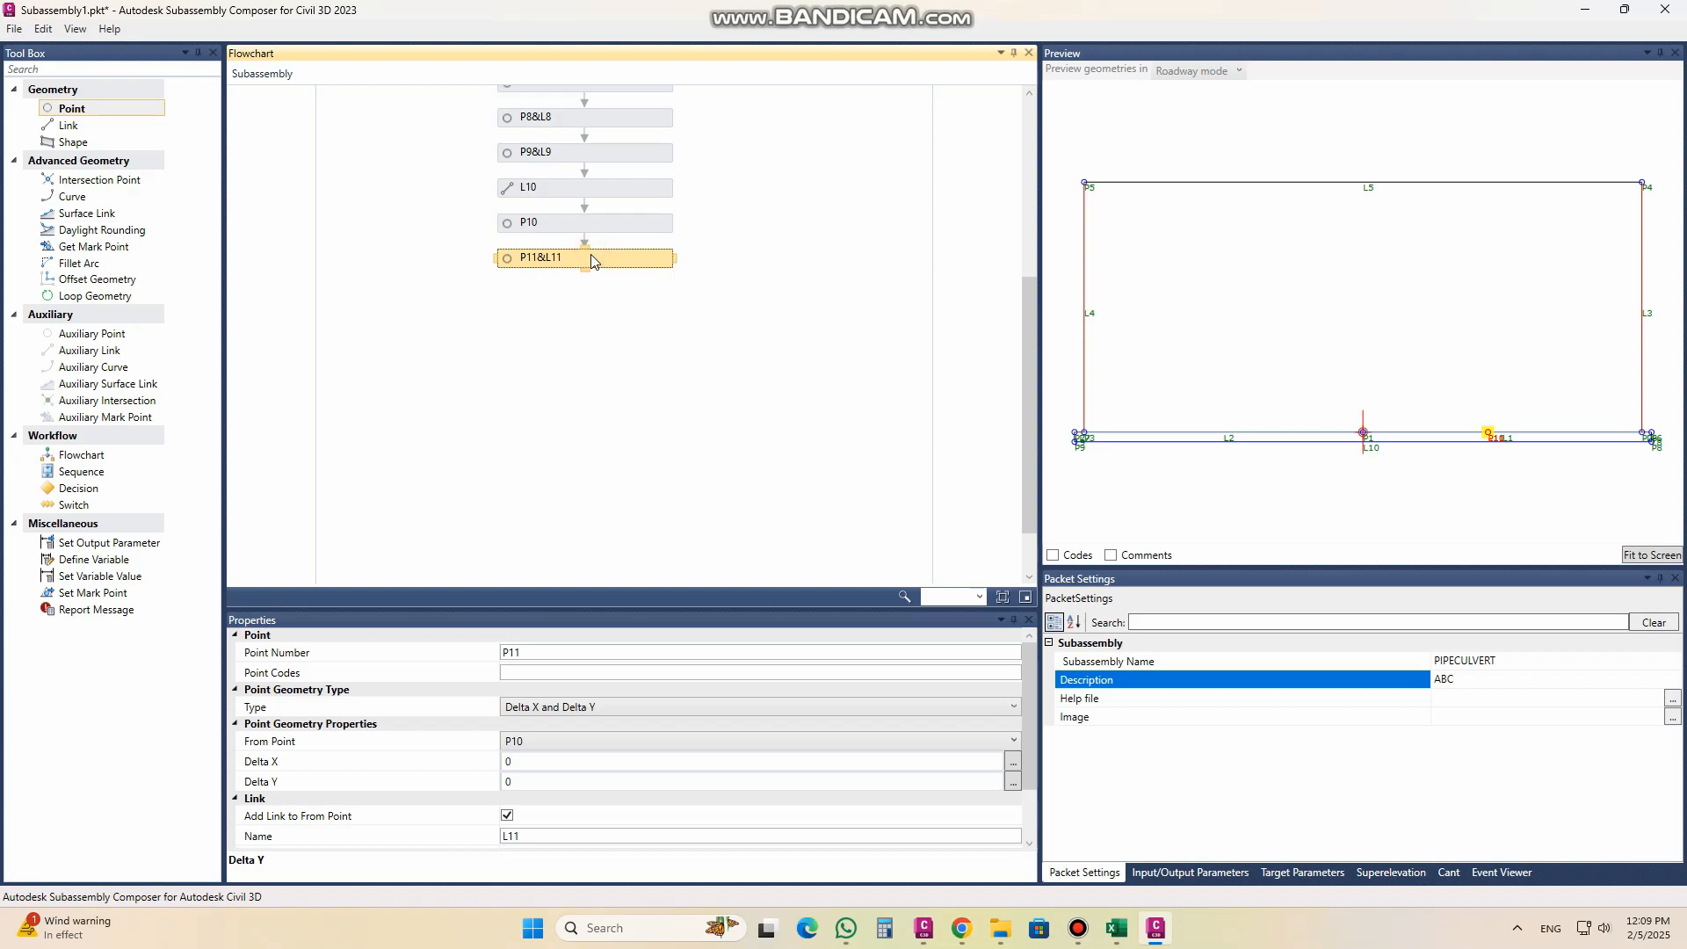
Step: Give point P10 the point code "PIPE" and check its link settings
left_click(602, 225)
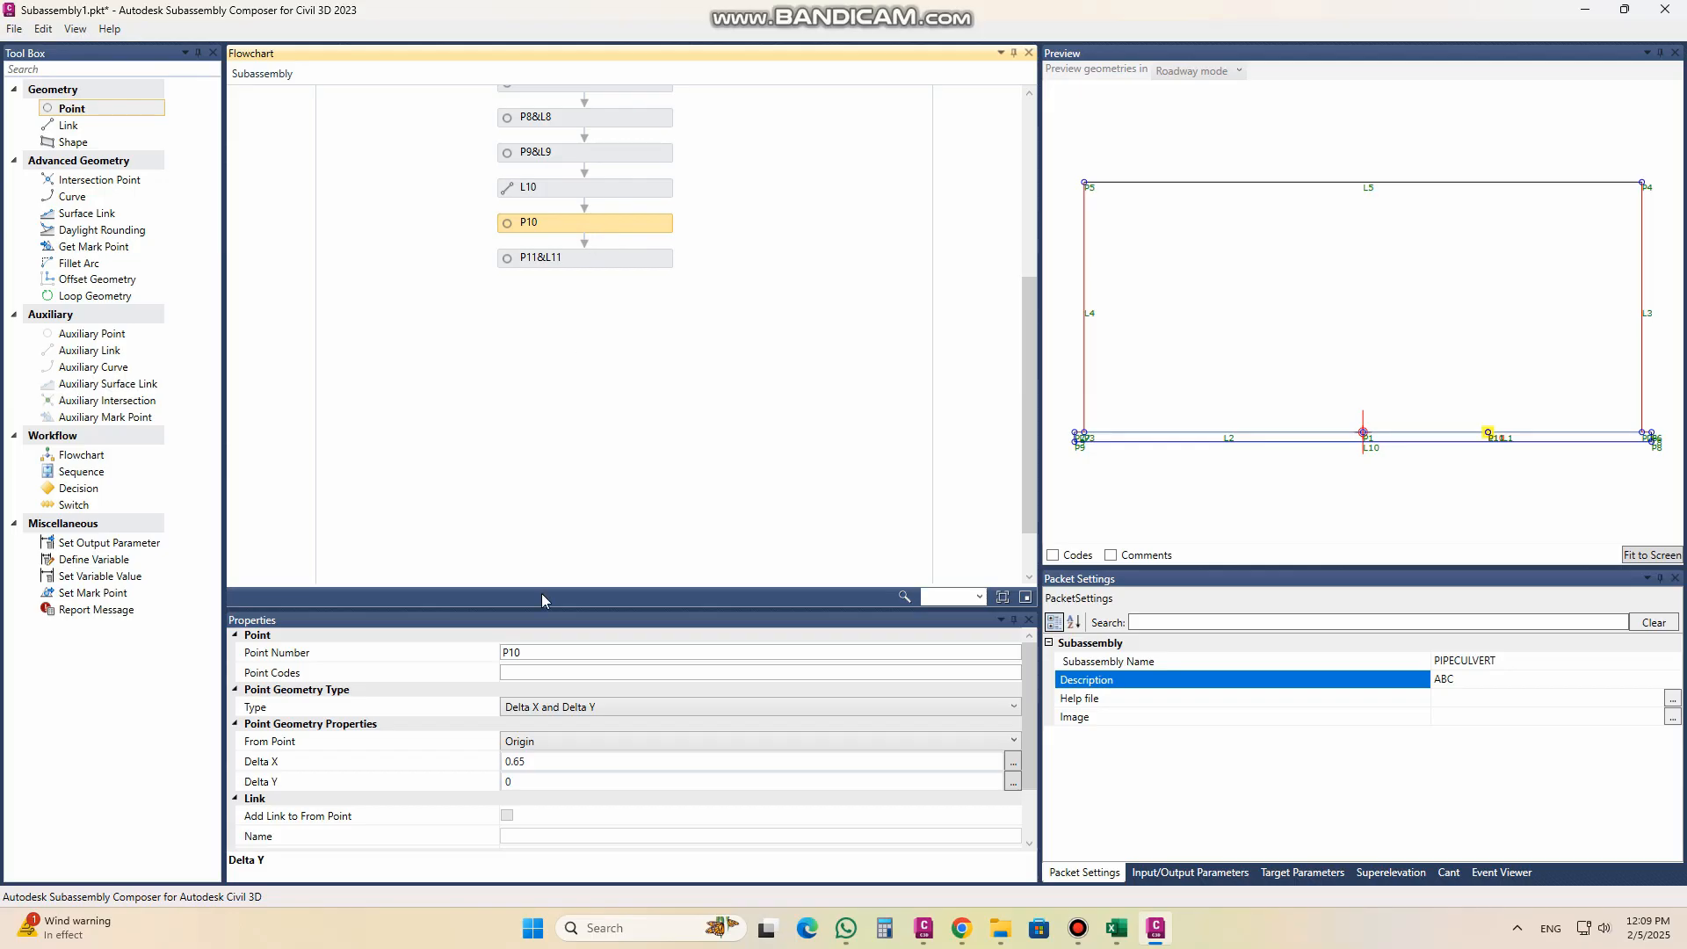
left_click(554, 672)
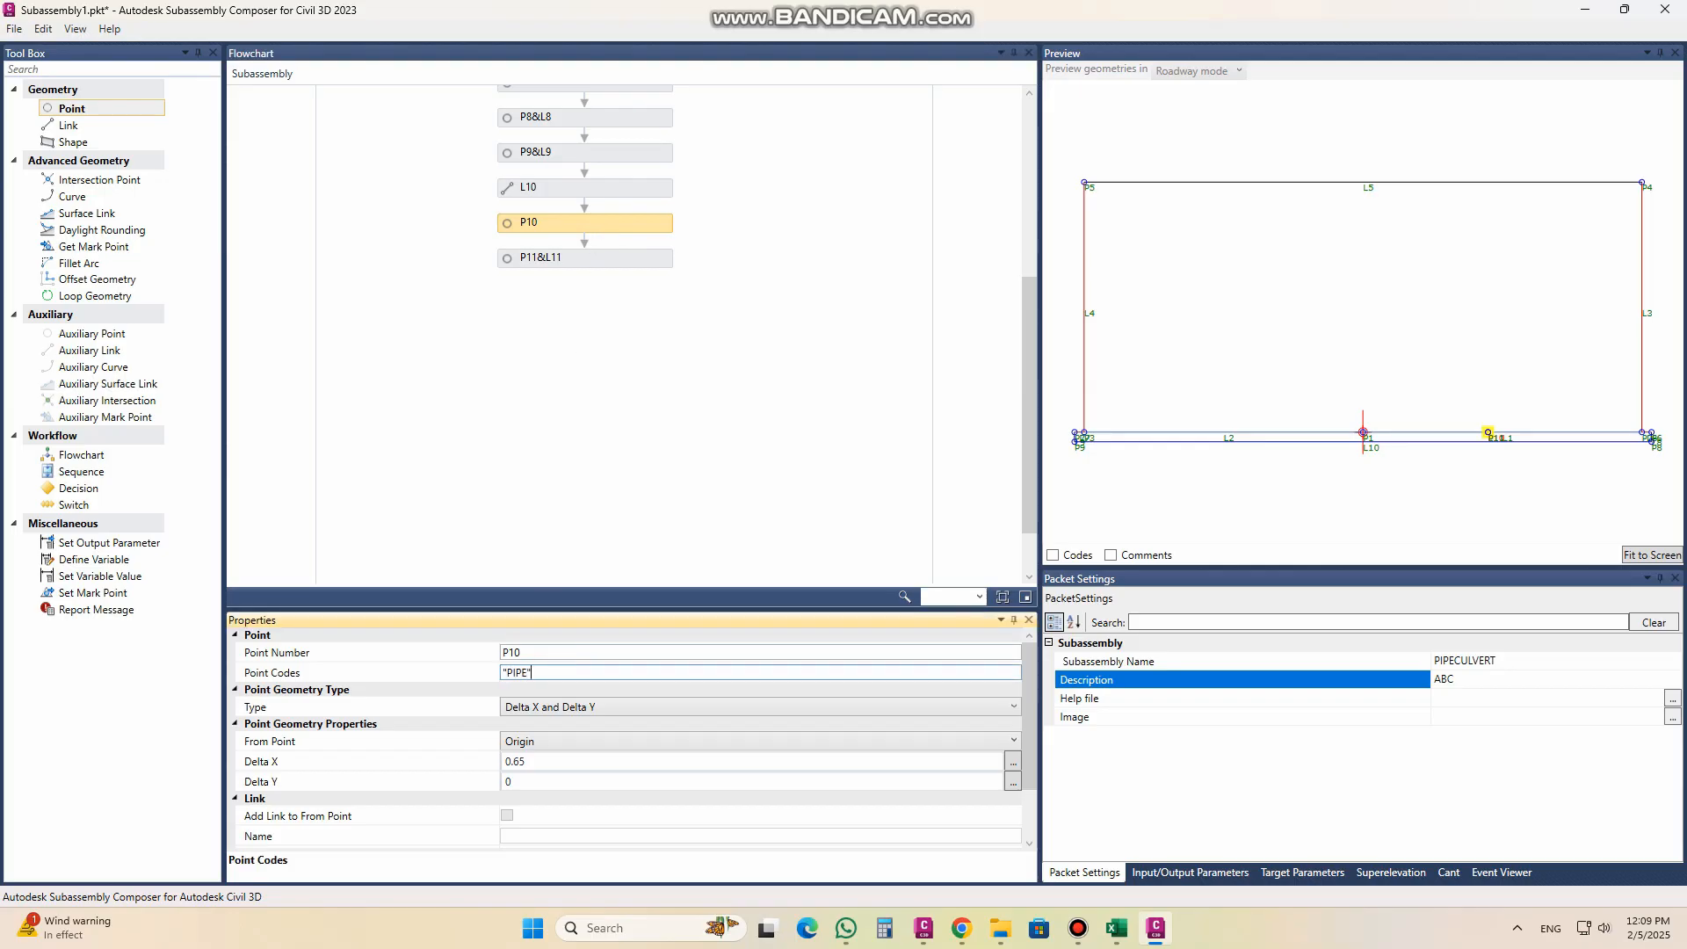
left_click_drag(545, 670, 436, 670)
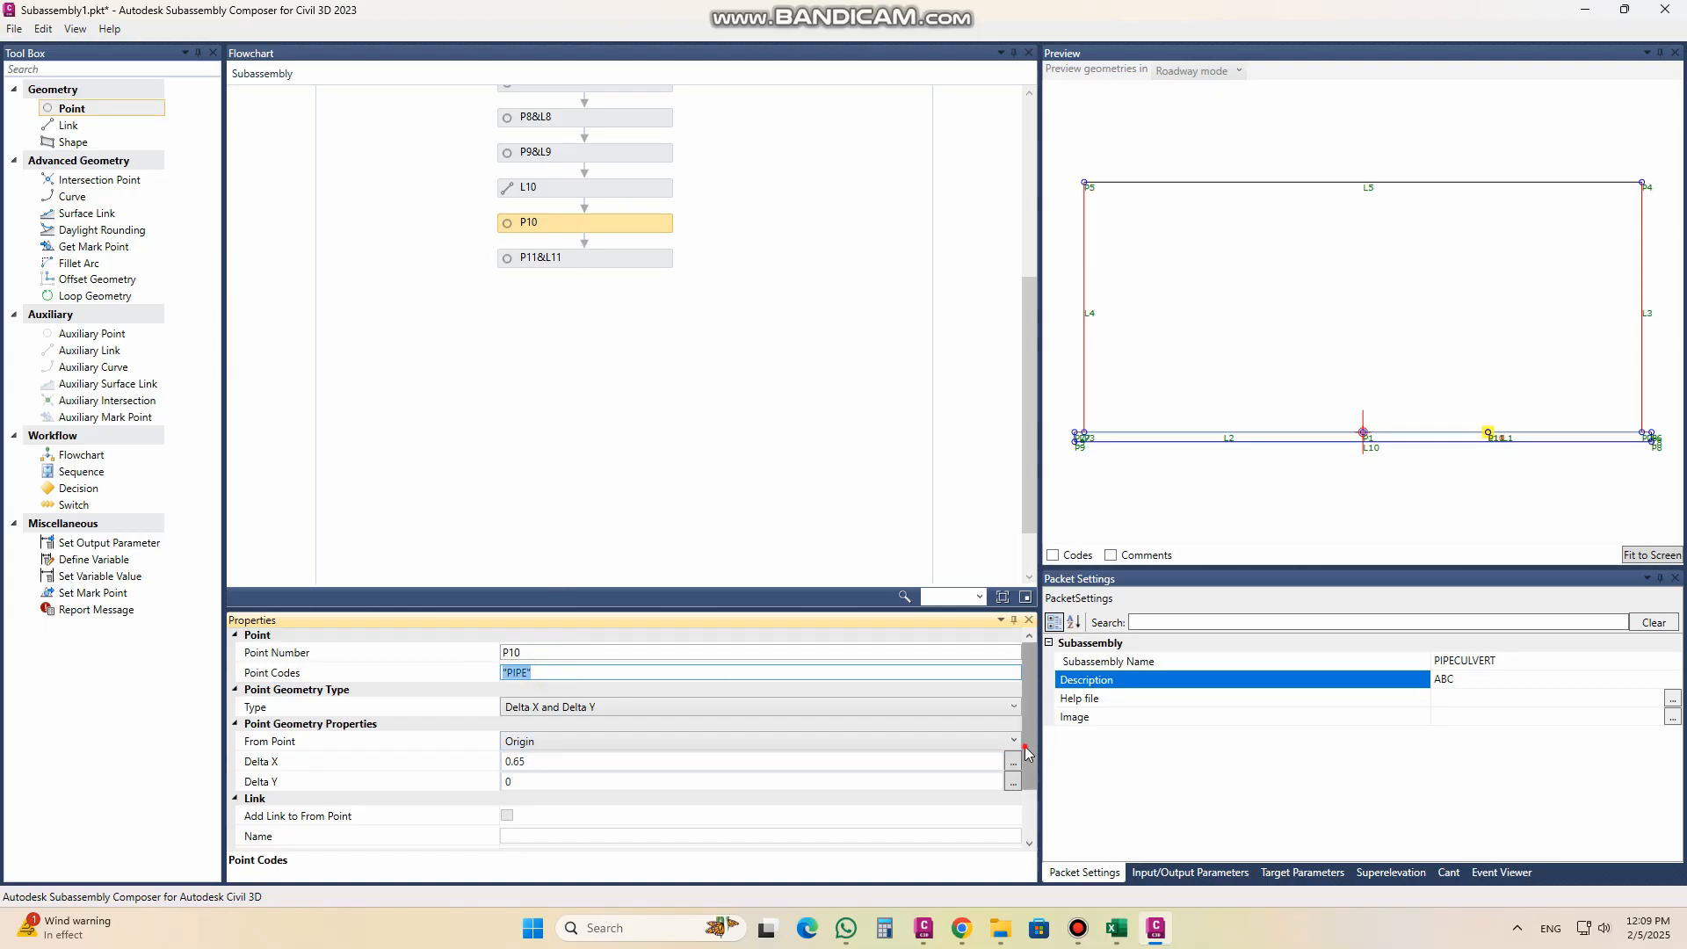
scroll(575, 763, "down", 2)
left_click(550, 768)
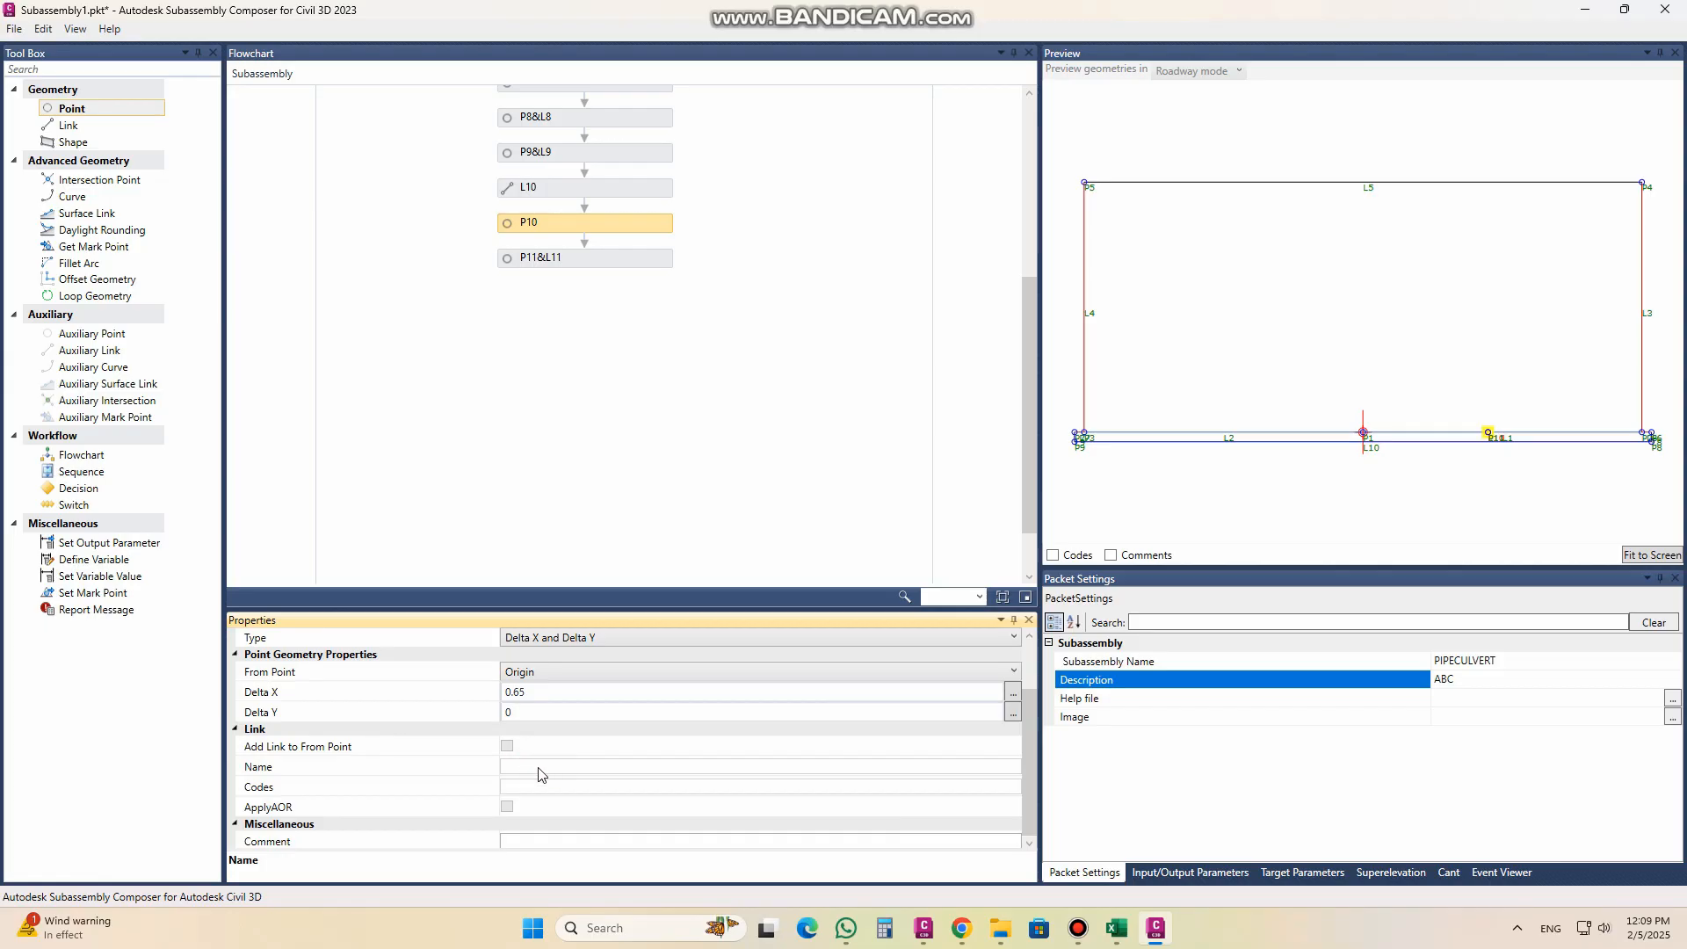
Step: Give point P11 the point code "PIPE" and turn off its link to the from point
left_click_drag(558, 258, 561, 261)
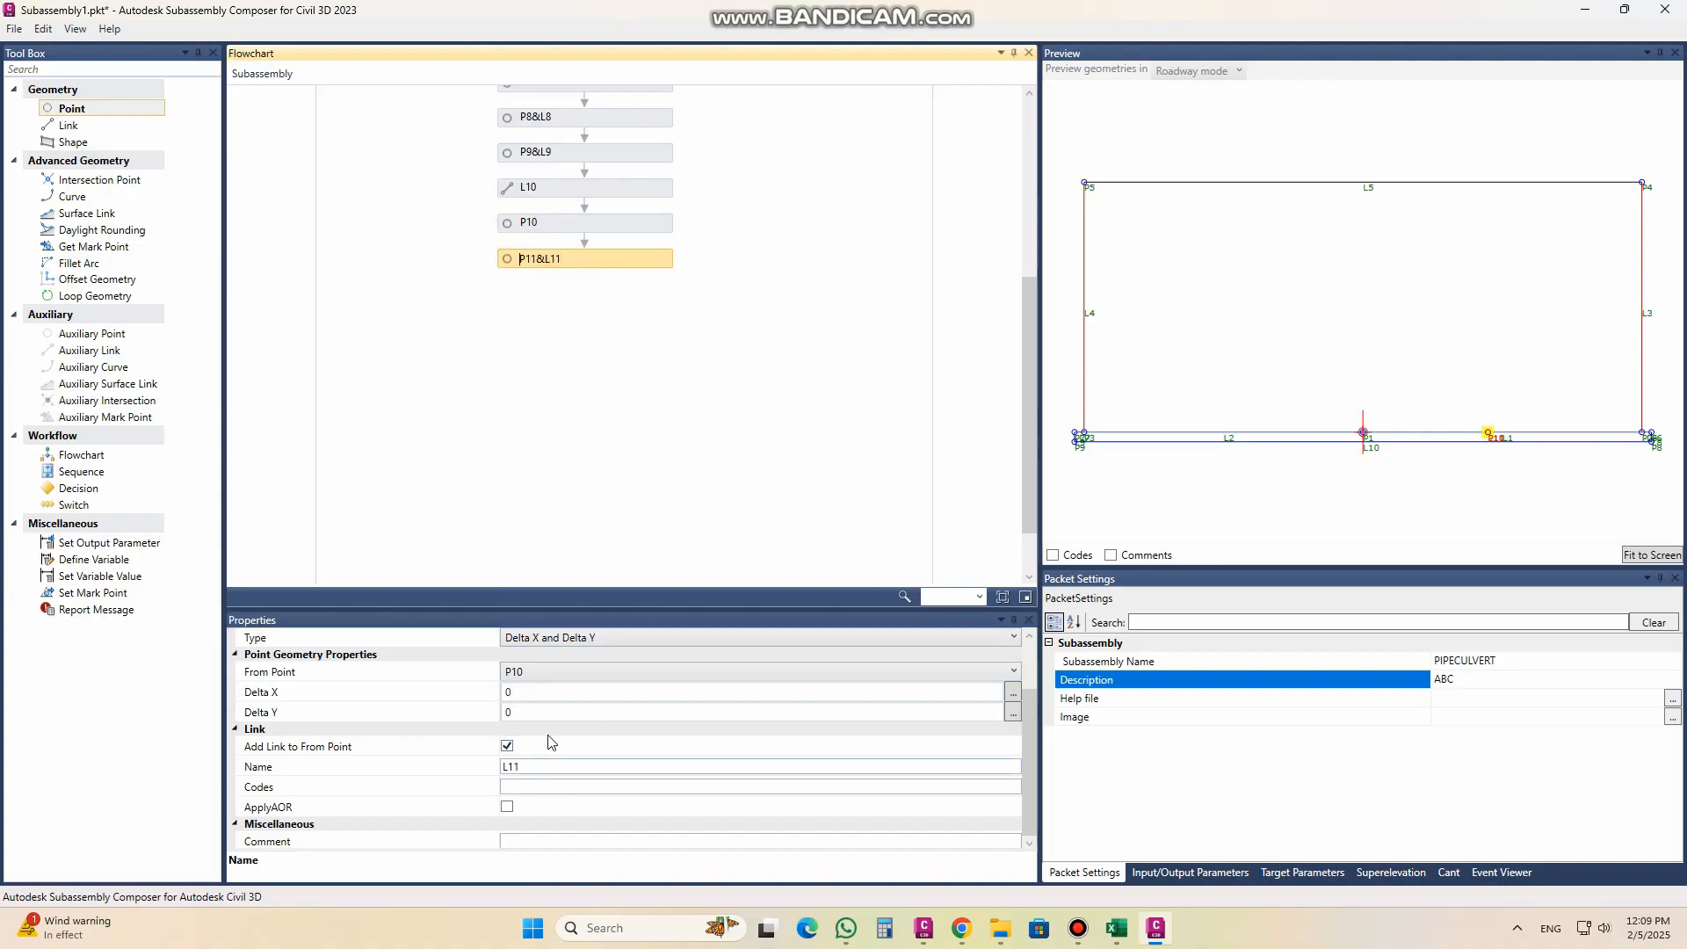
scroll(551, 666, "up", 1)
left_click(546, 670)
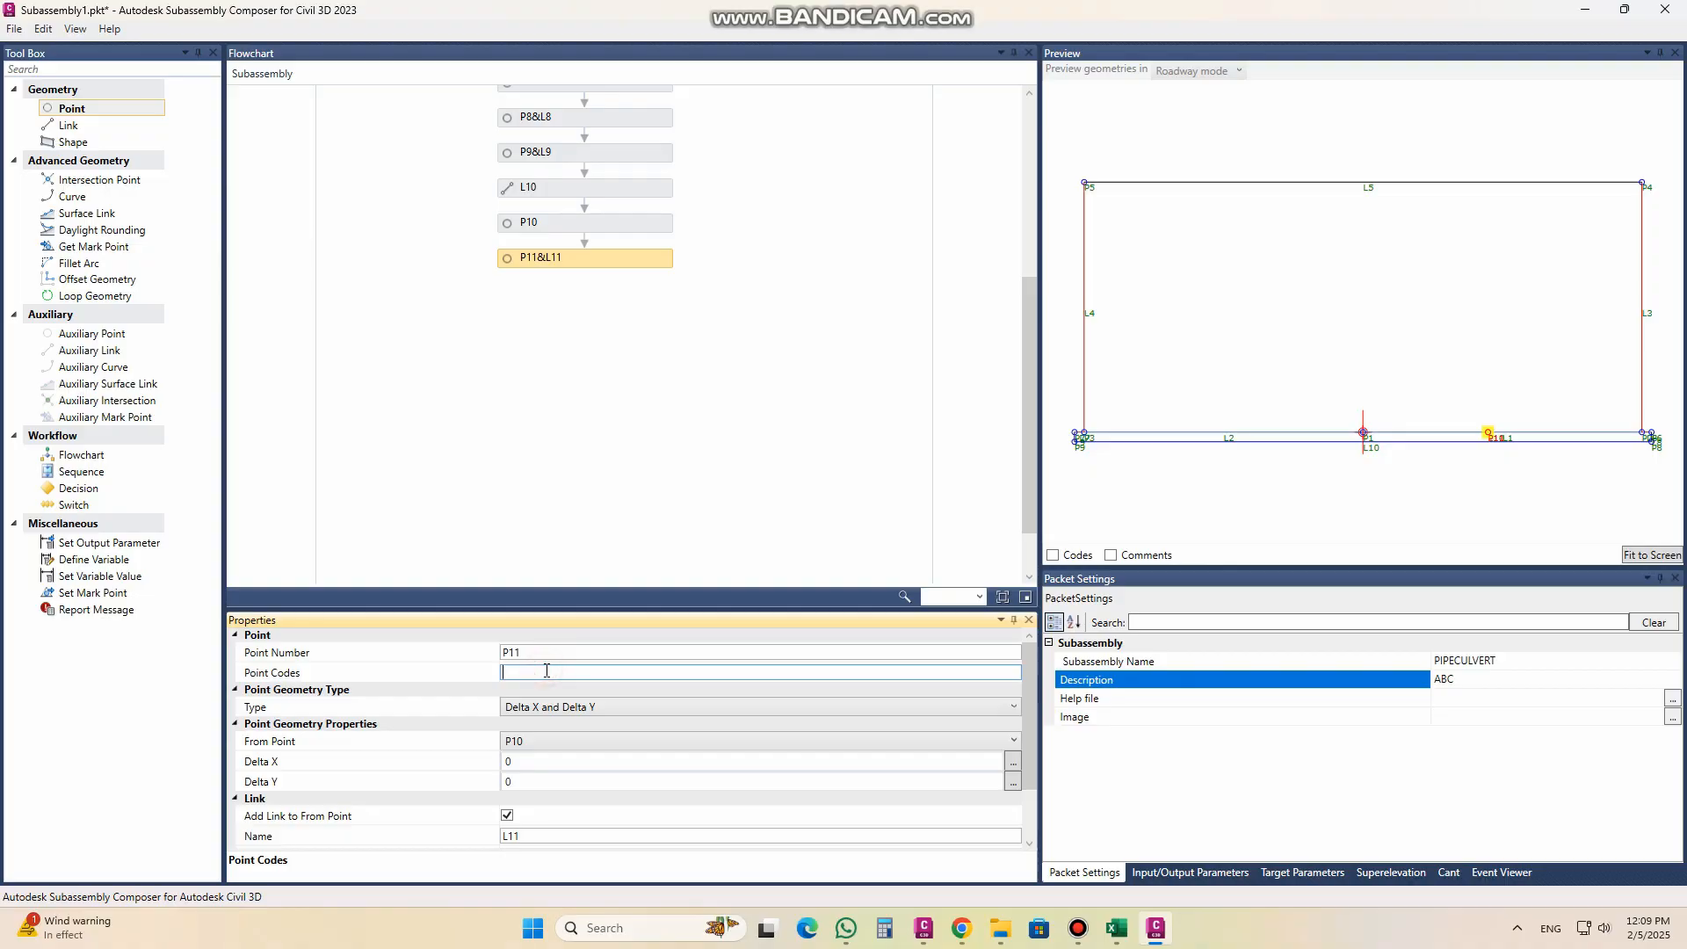
type("\"PIPE\"")
scroll(668, 782, "down", 1)
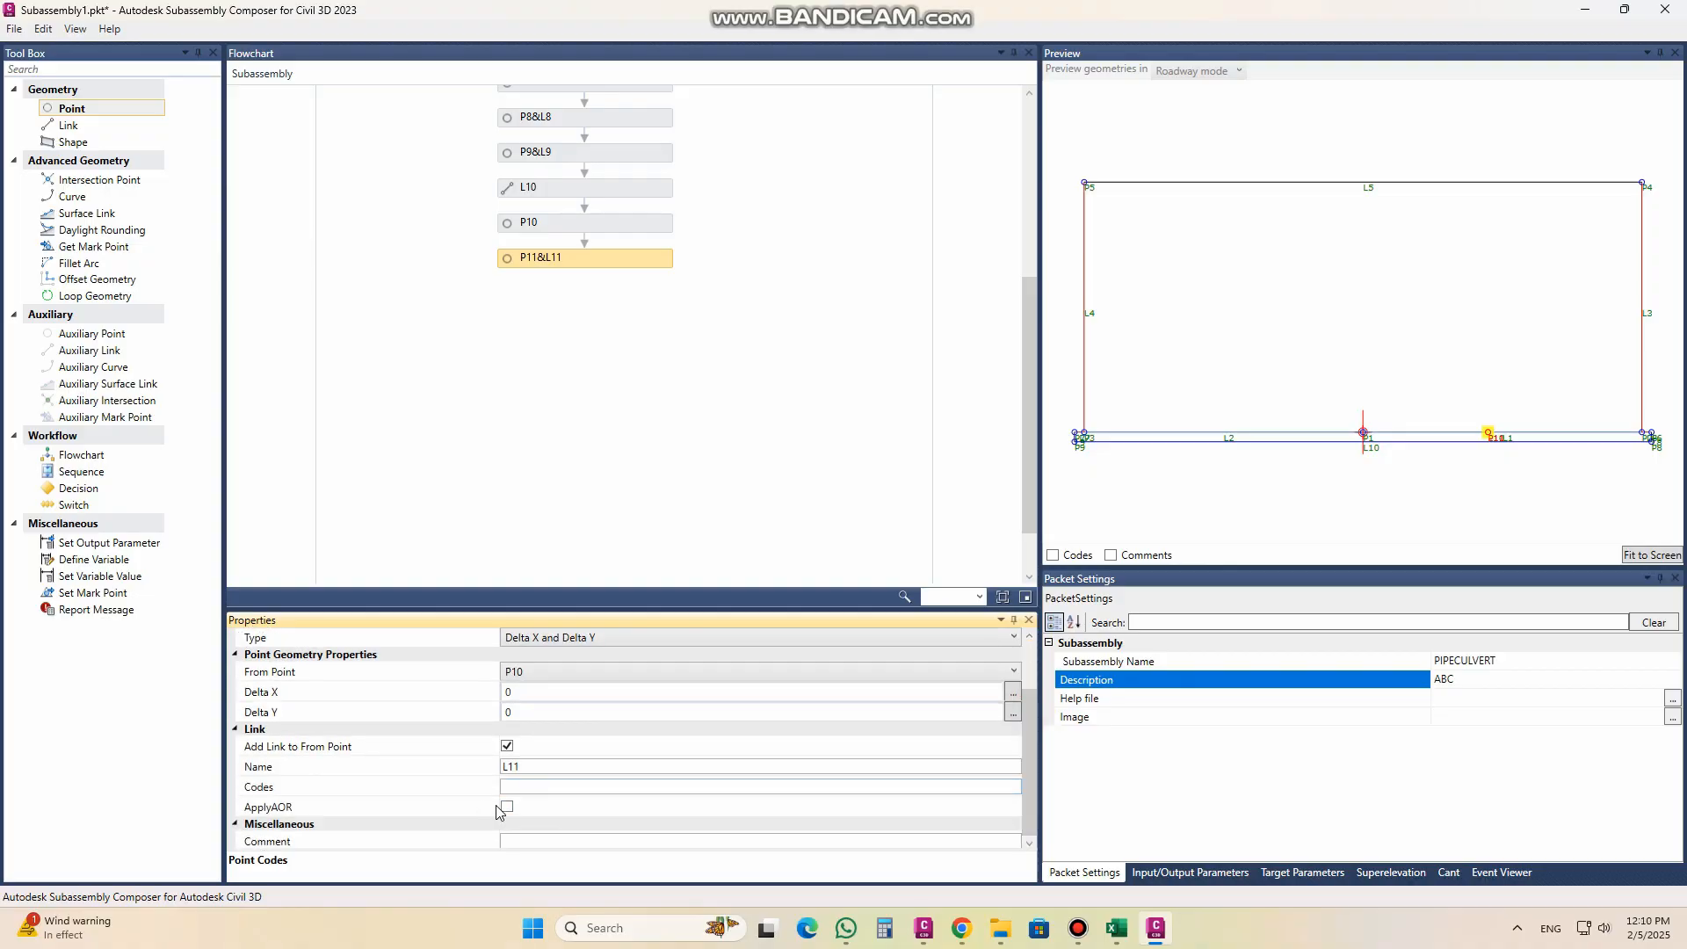
left_click(513, 748)
left_click(507, 747)
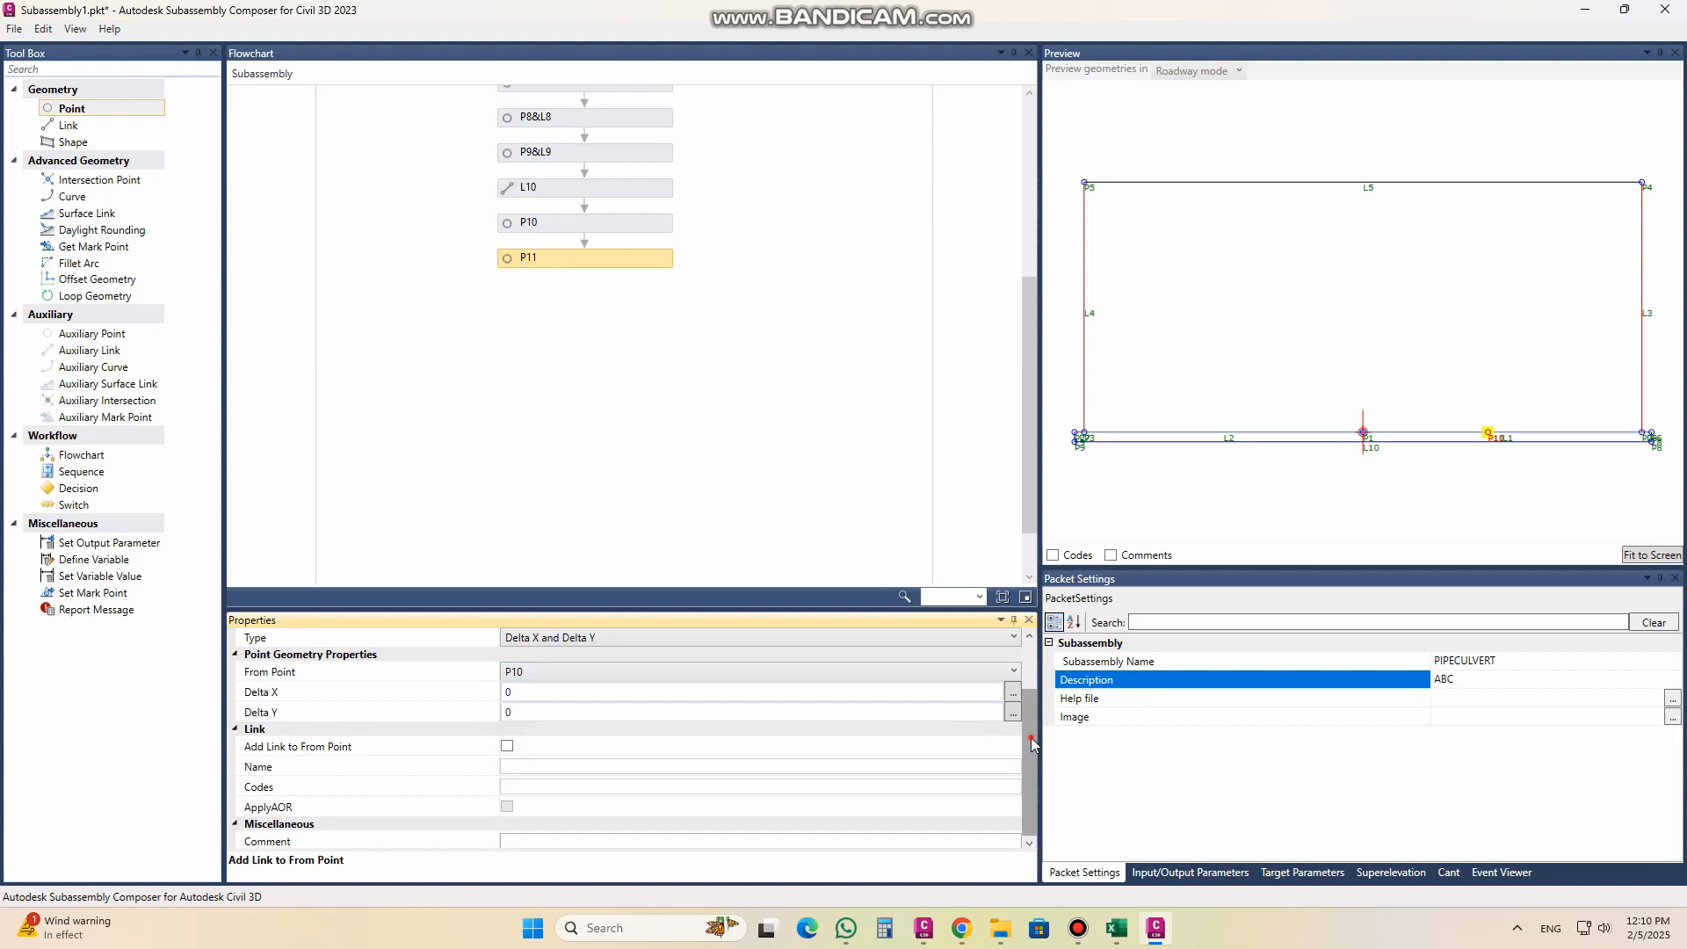
Step: Measure P11 from P10 with Delta X 0 and Delta Y 1, preview its link briefly, and leave the link off
scroll(1034, 745, "up", 1)
left_click(559, 742)
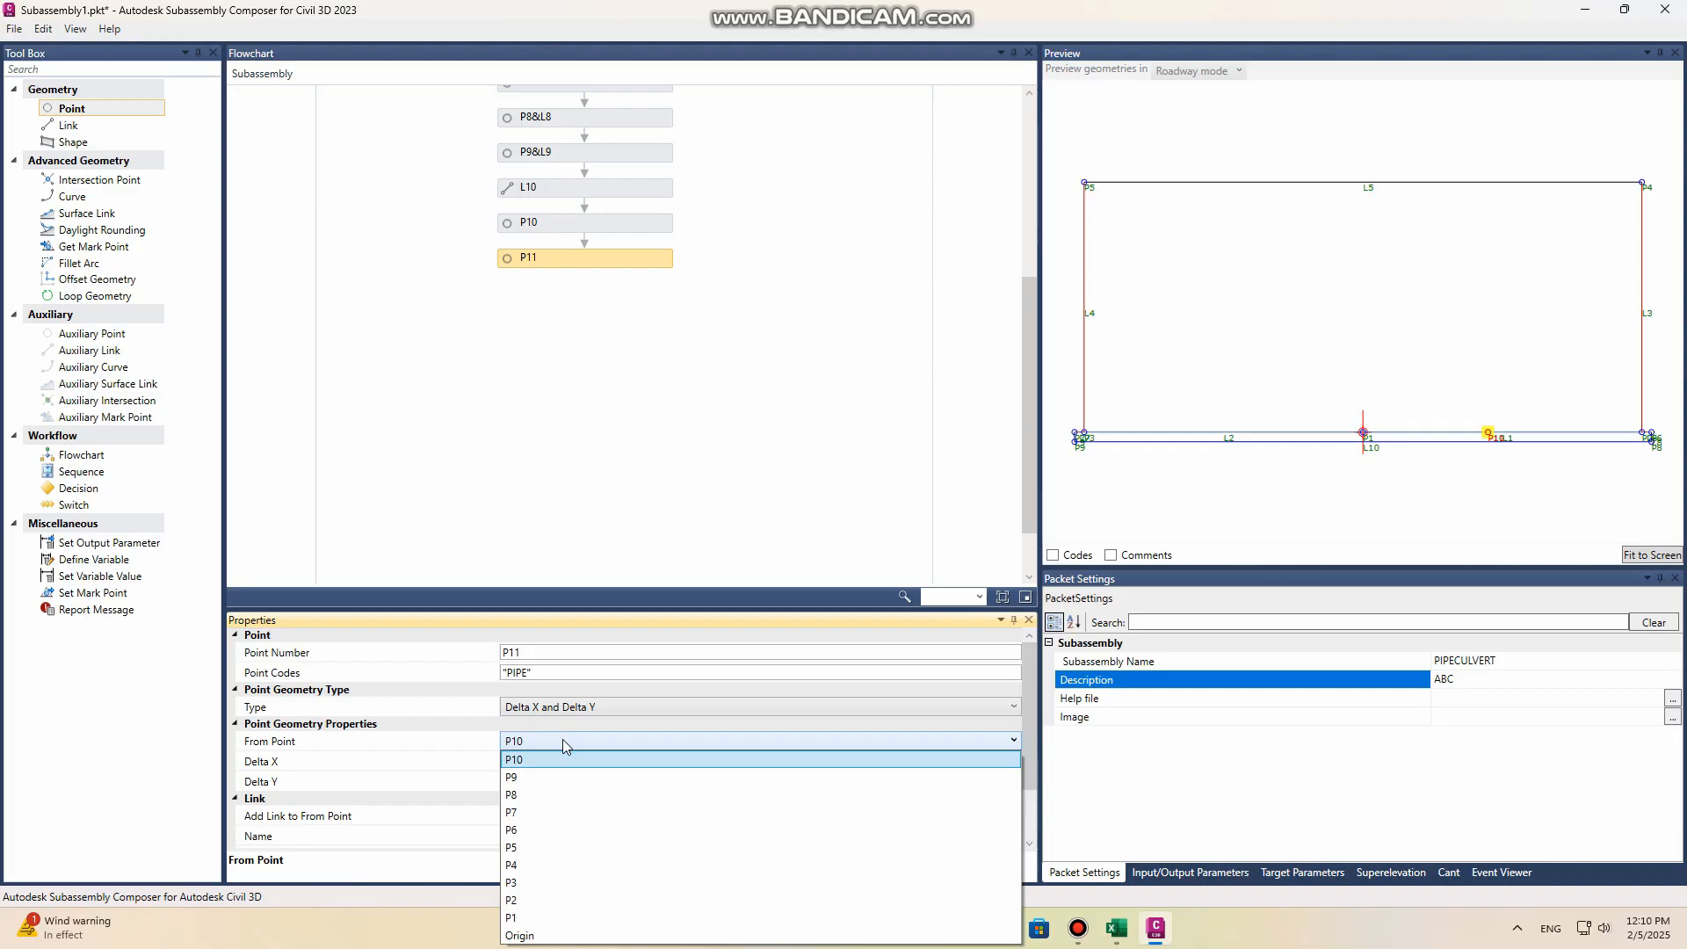
left_click(547, 765)
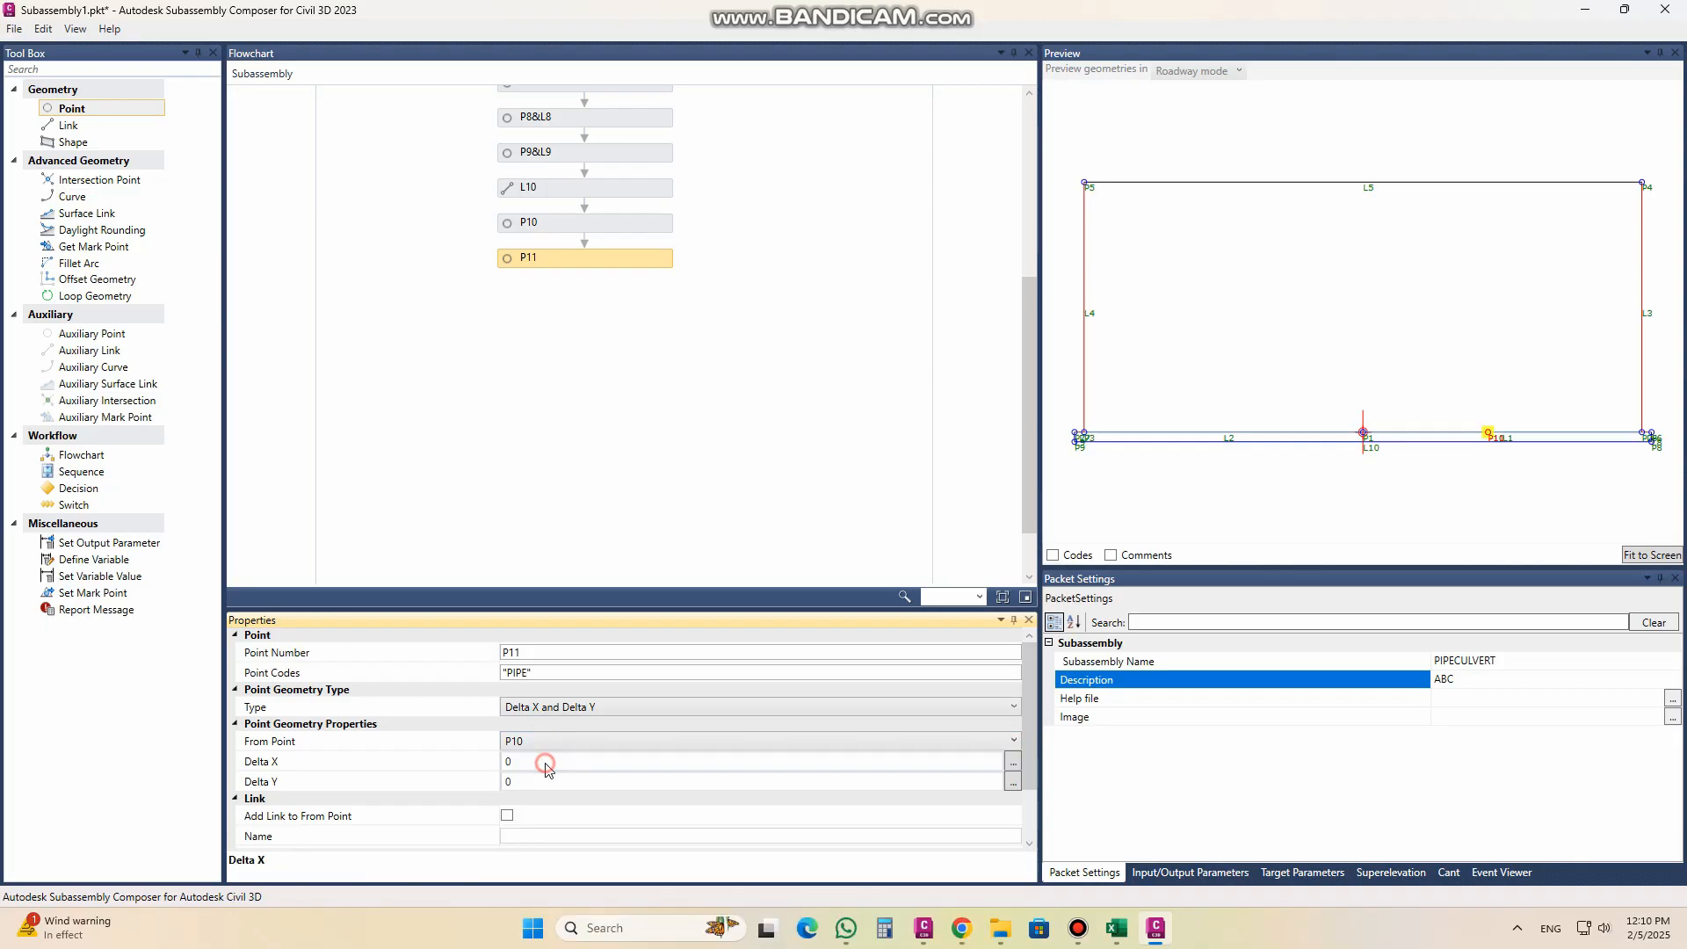
left_click(523, 782)
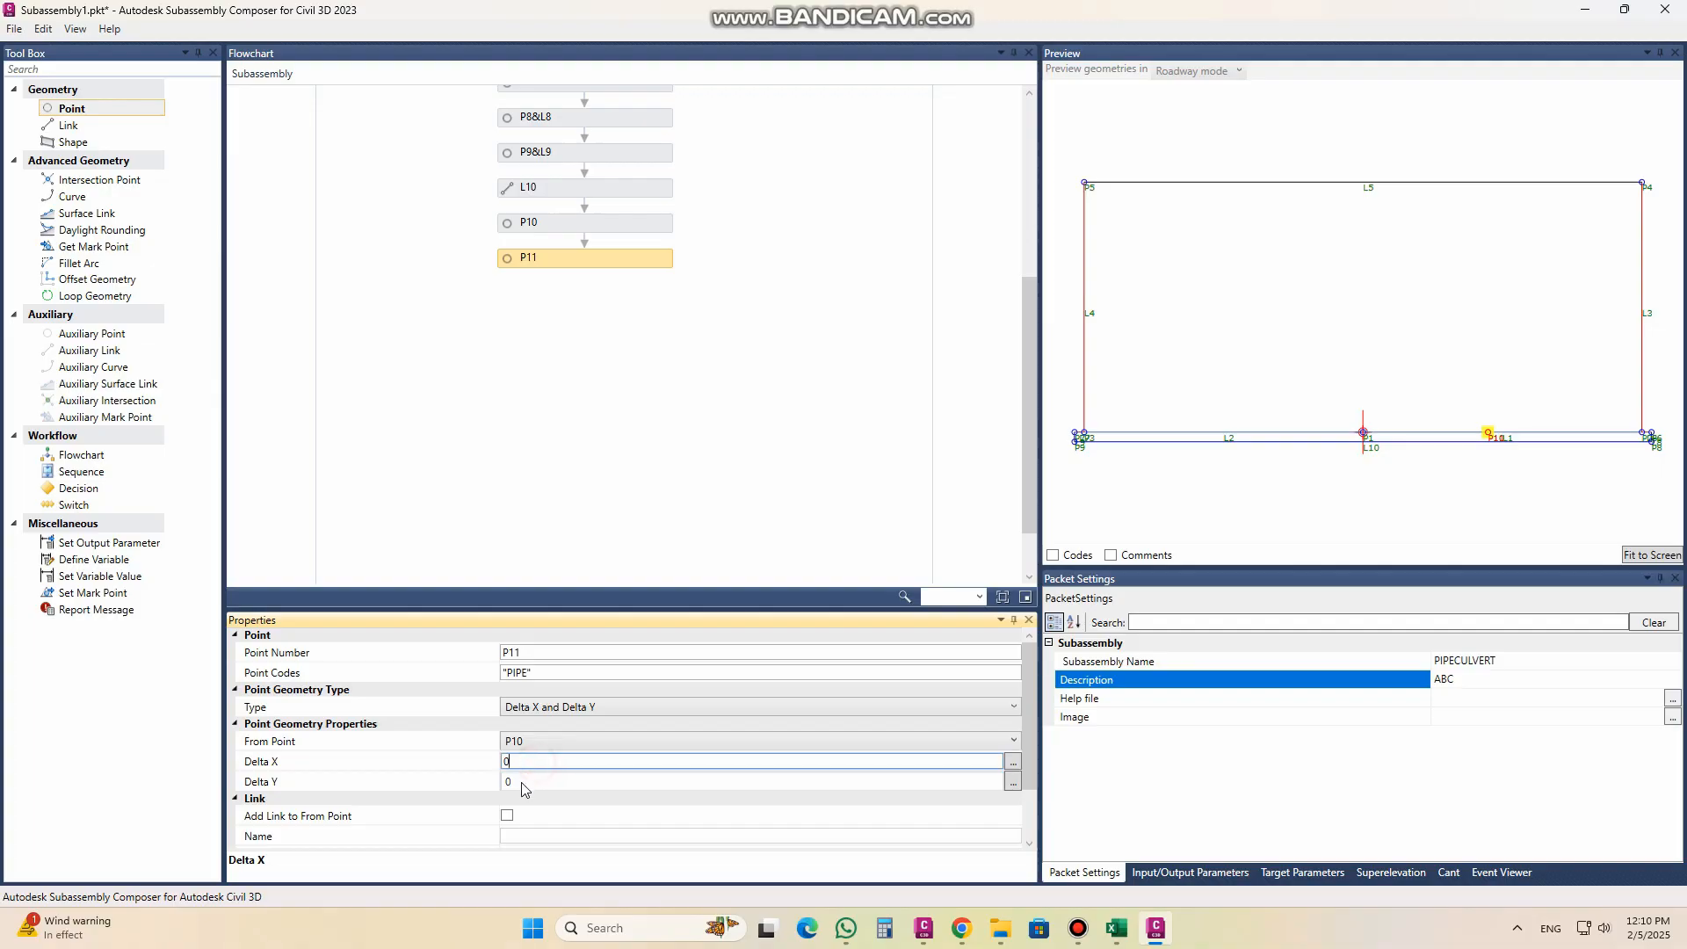
left_click_drag(522, 782, 482, 786)
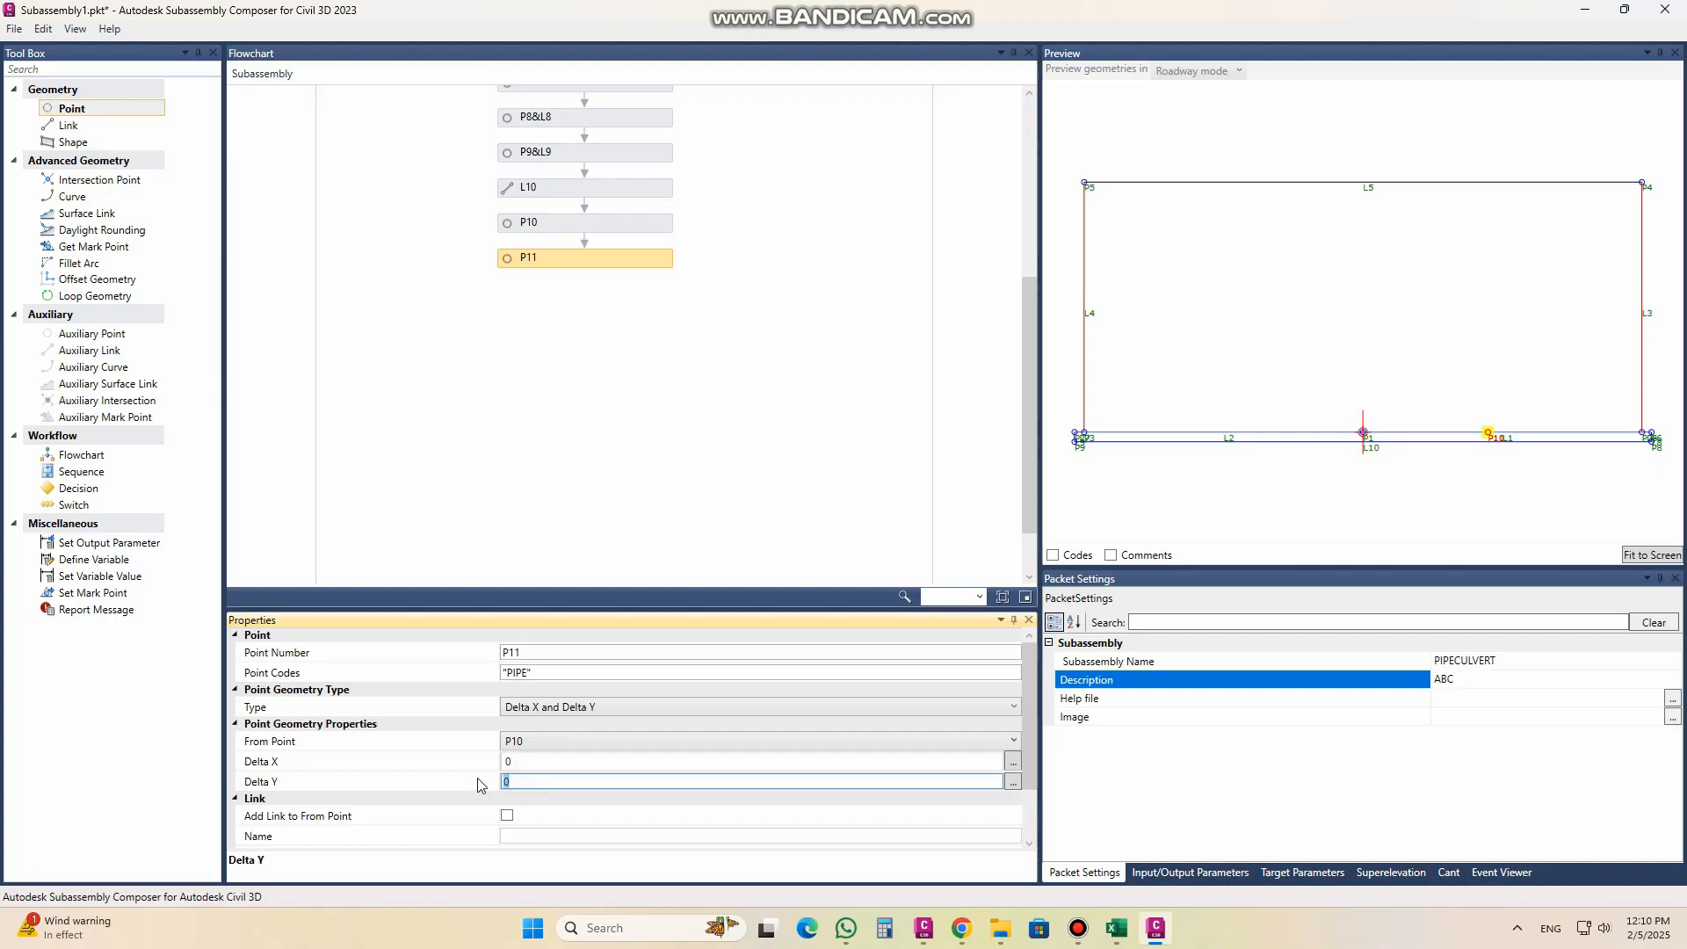
left_click(524, 769)
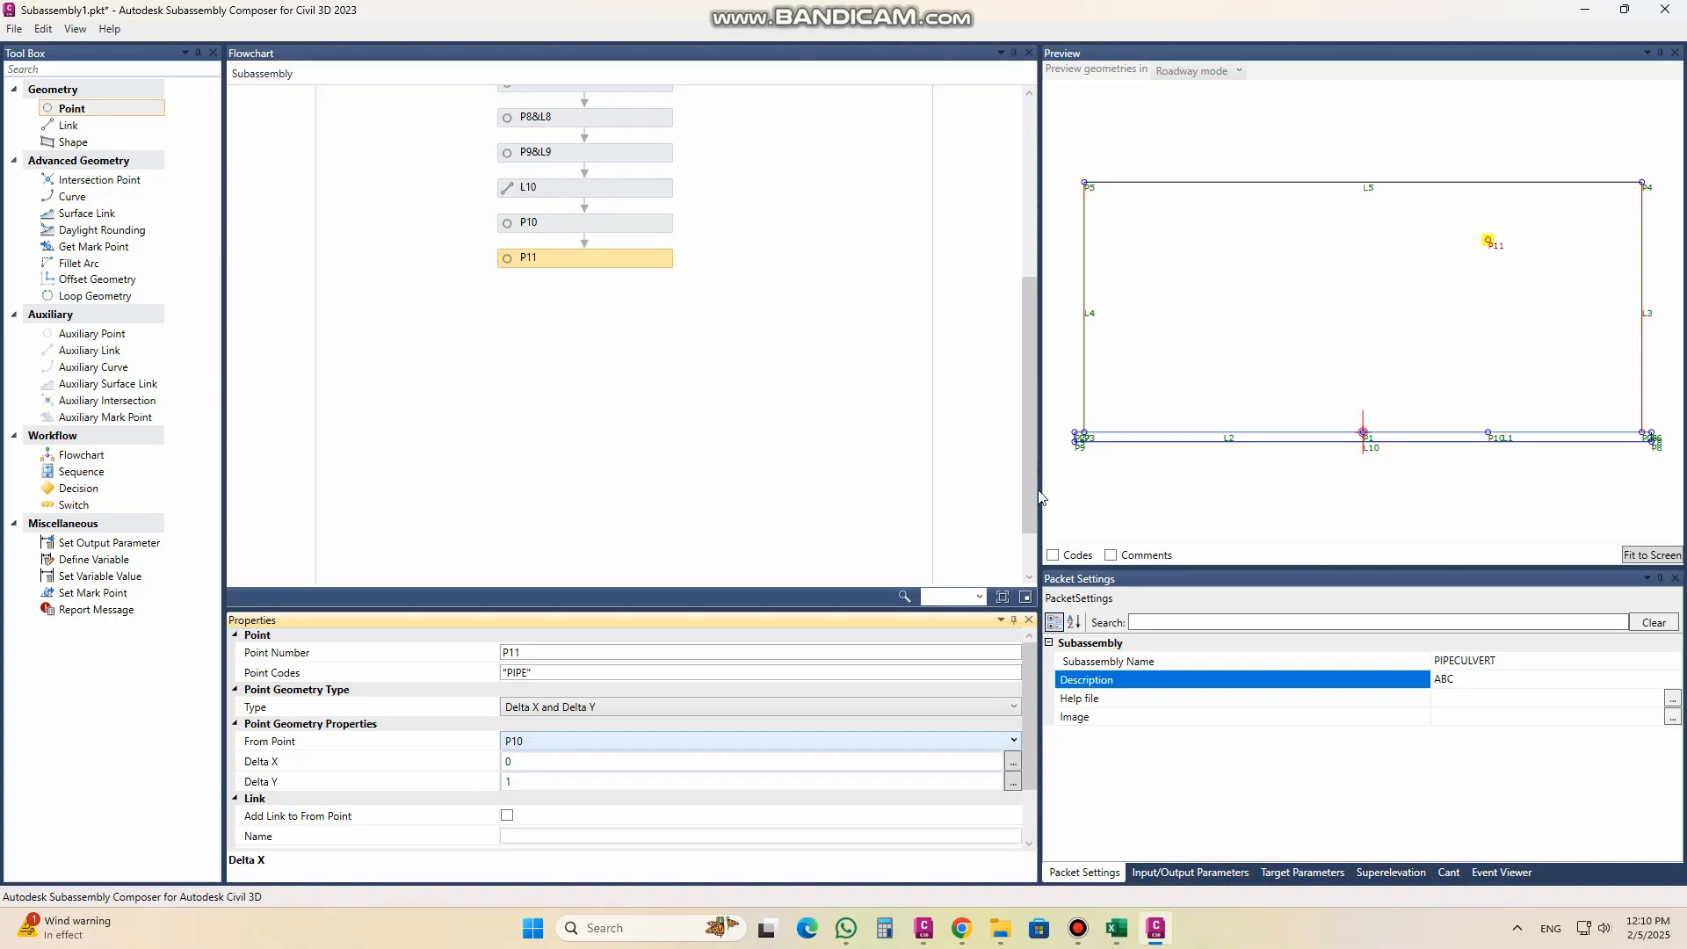
left_click(507, 819)
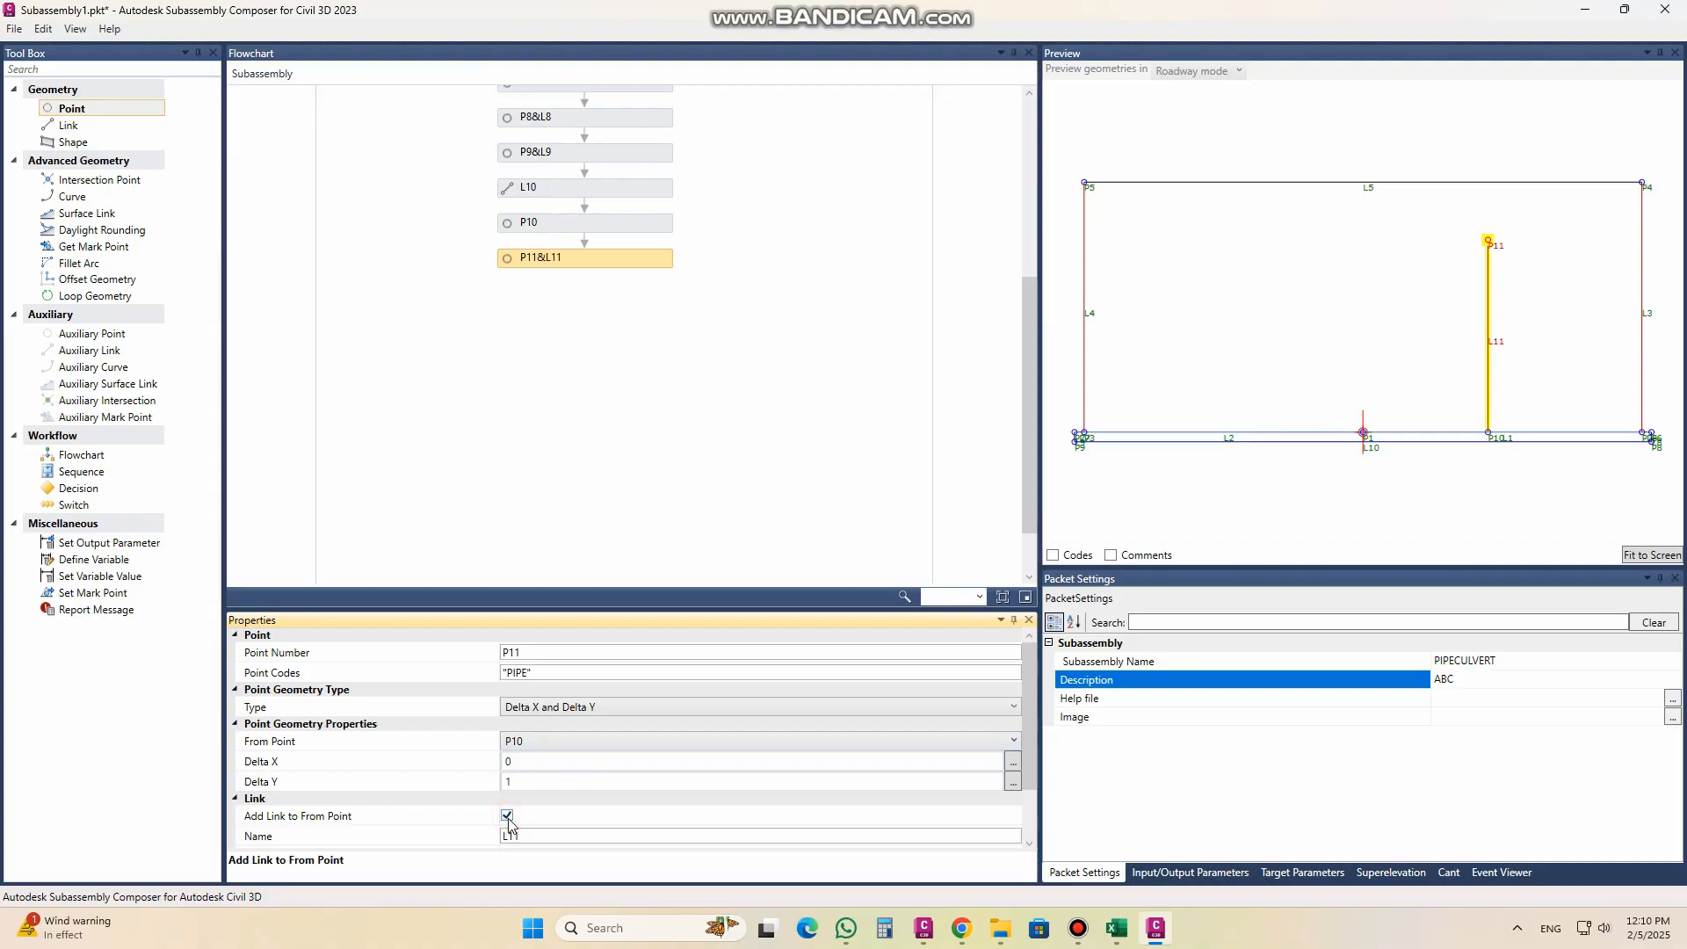
left_click(507, 817)
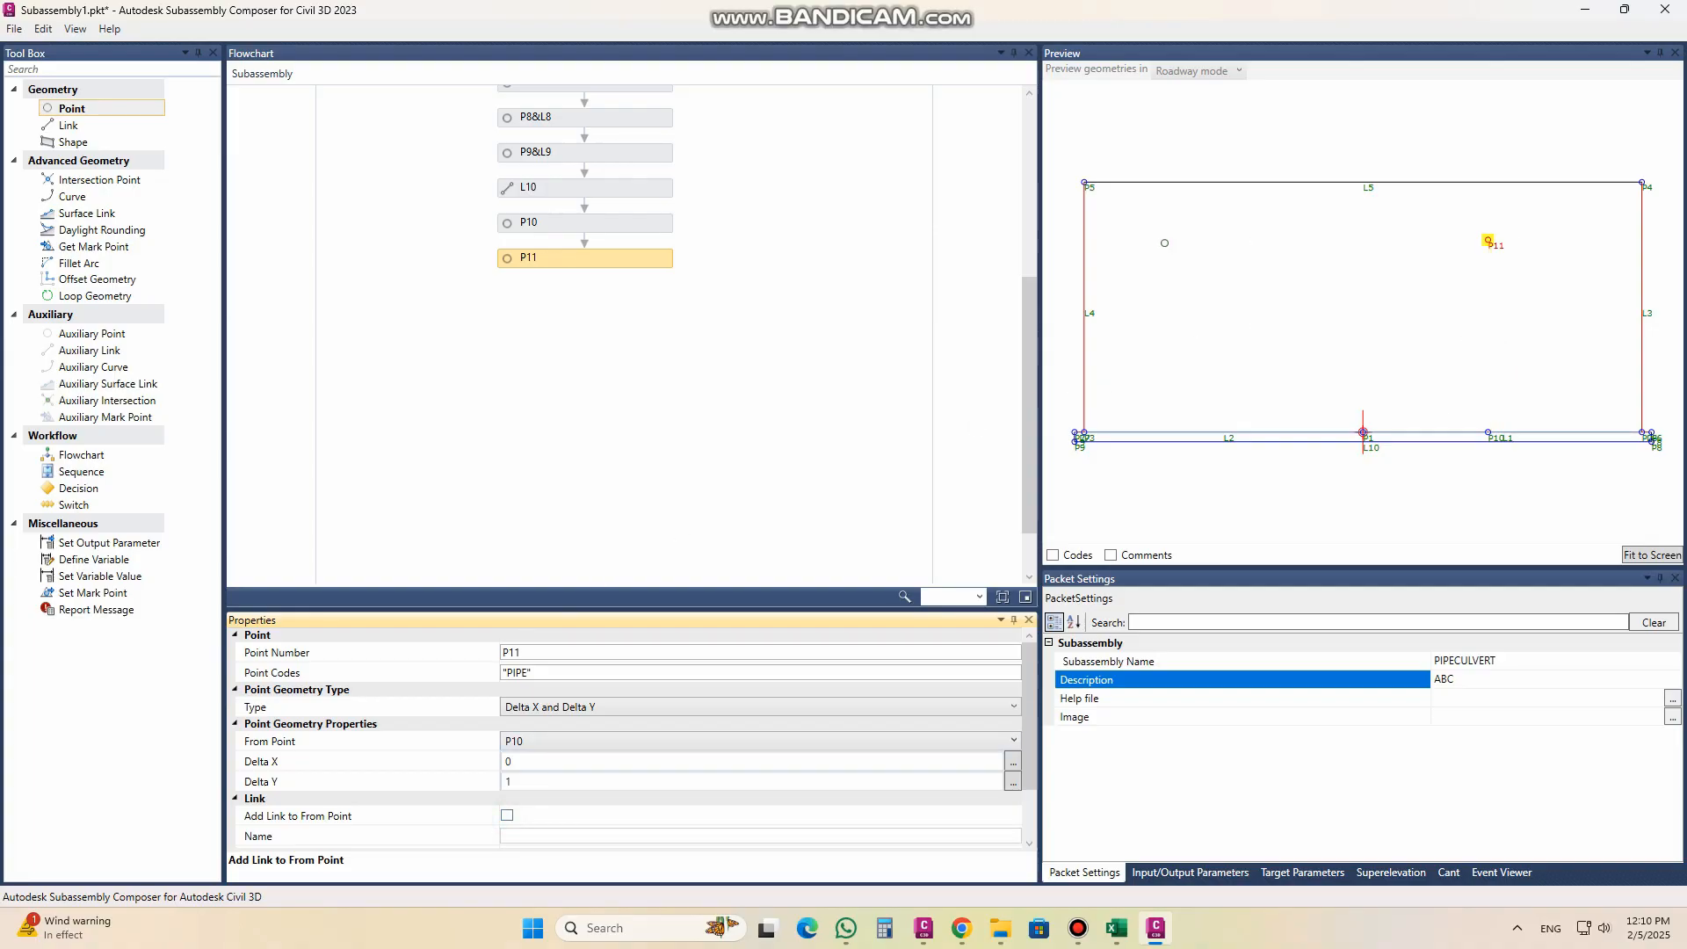
Step: Add point P12 after P11 and give it the point code "PIPE"
left_click_drag(93, 109, 610, 309)
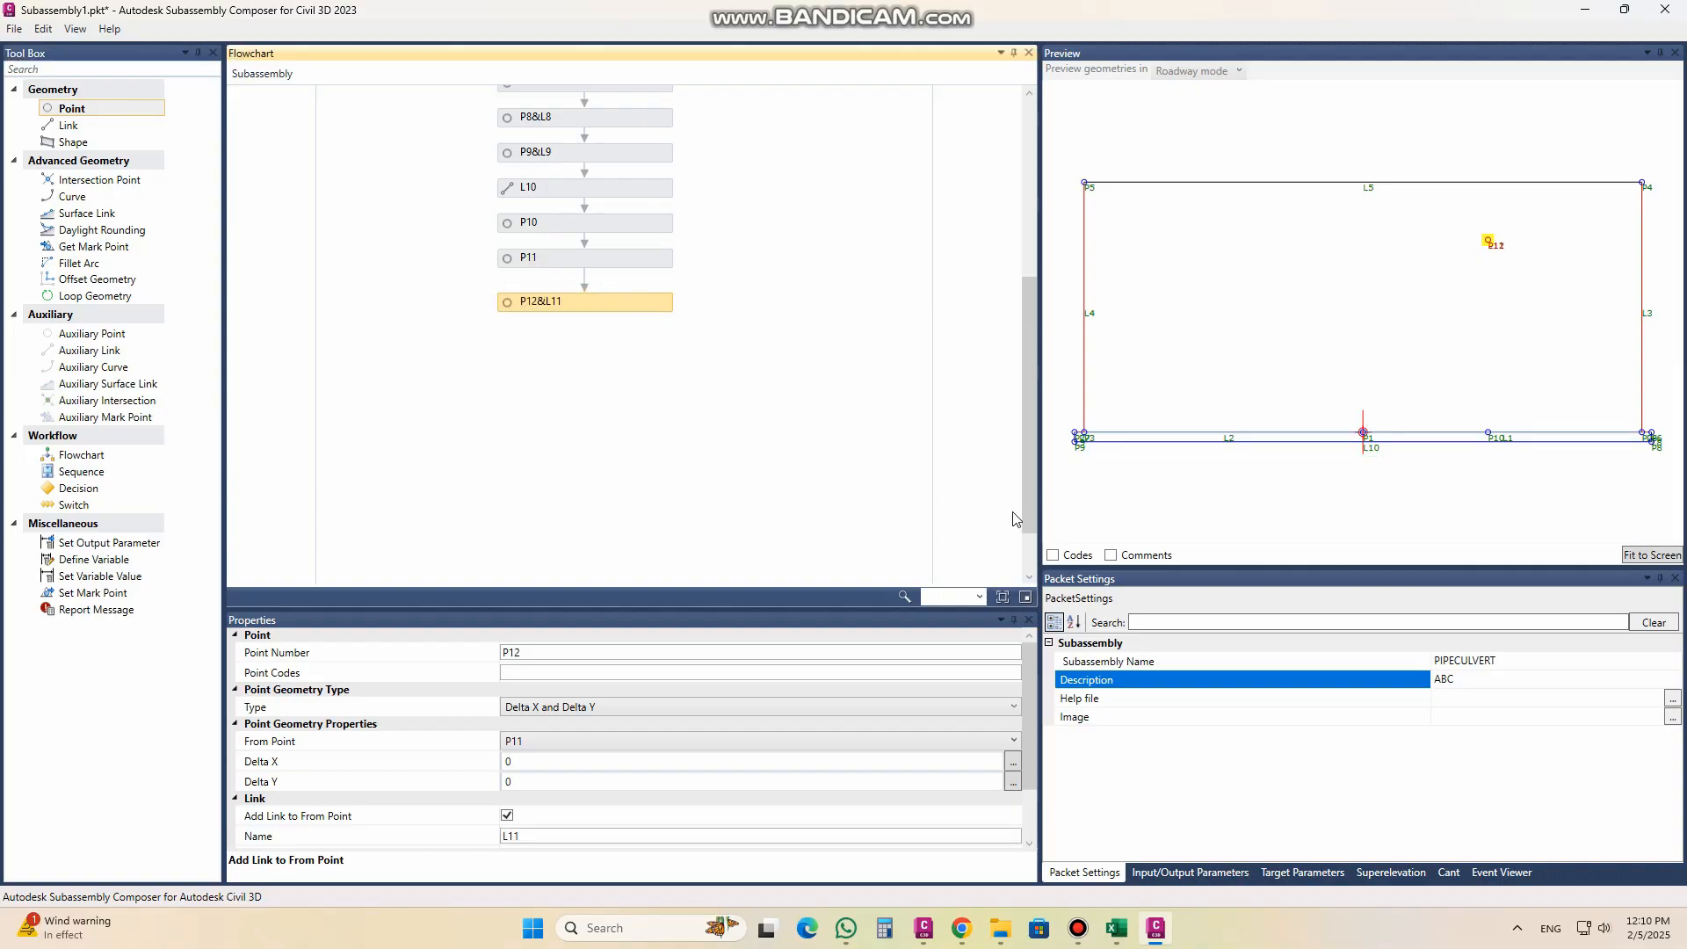
left_click(558, 671)
type("\"PIPE\"")
Step: Measure point P12 from the Origin with Delta X -0.65 and Delta Y 0
left_click(541, 255)
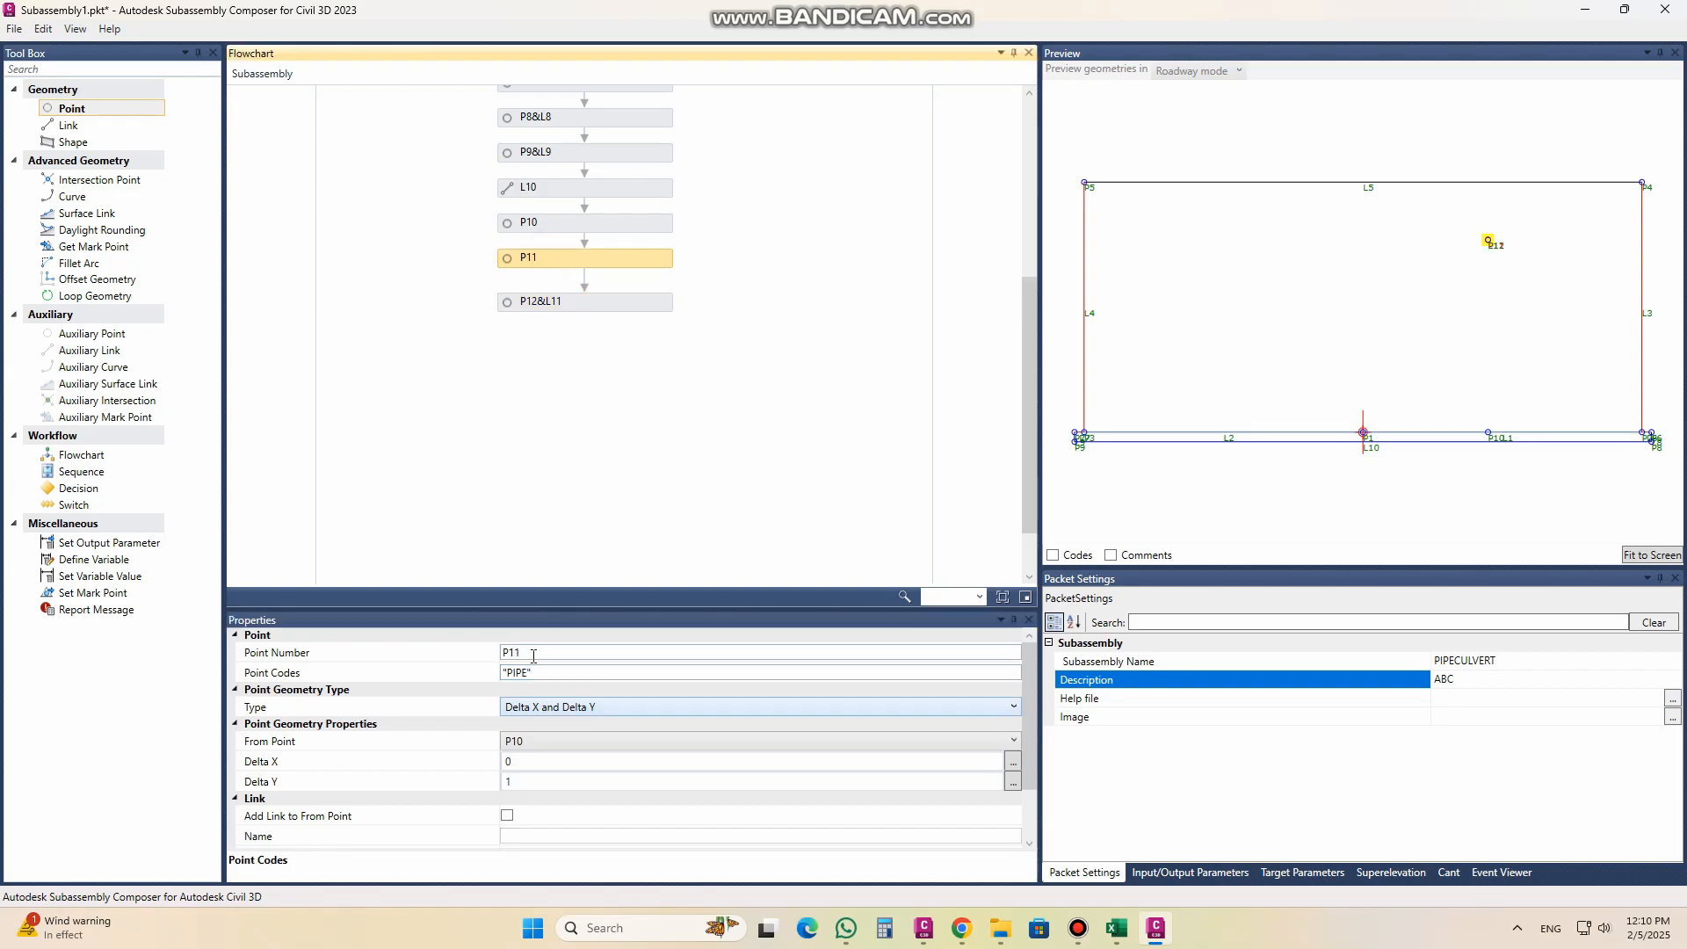
left_click(558, 299)
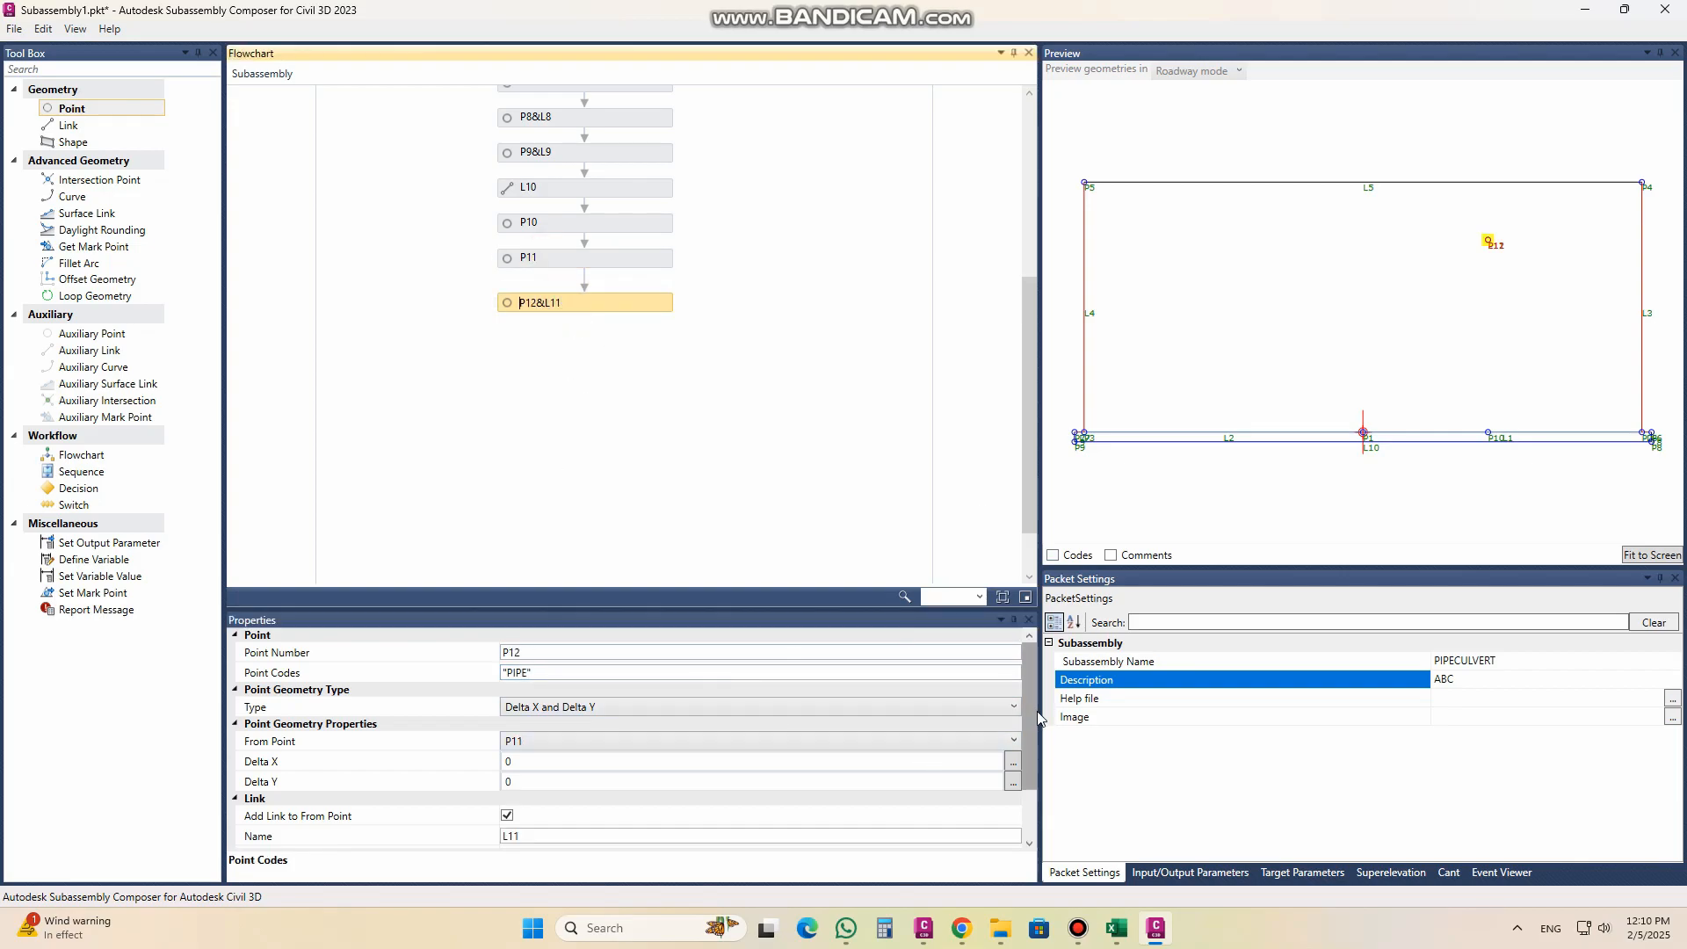
left_click(537, 740)
left_click(537, 741)
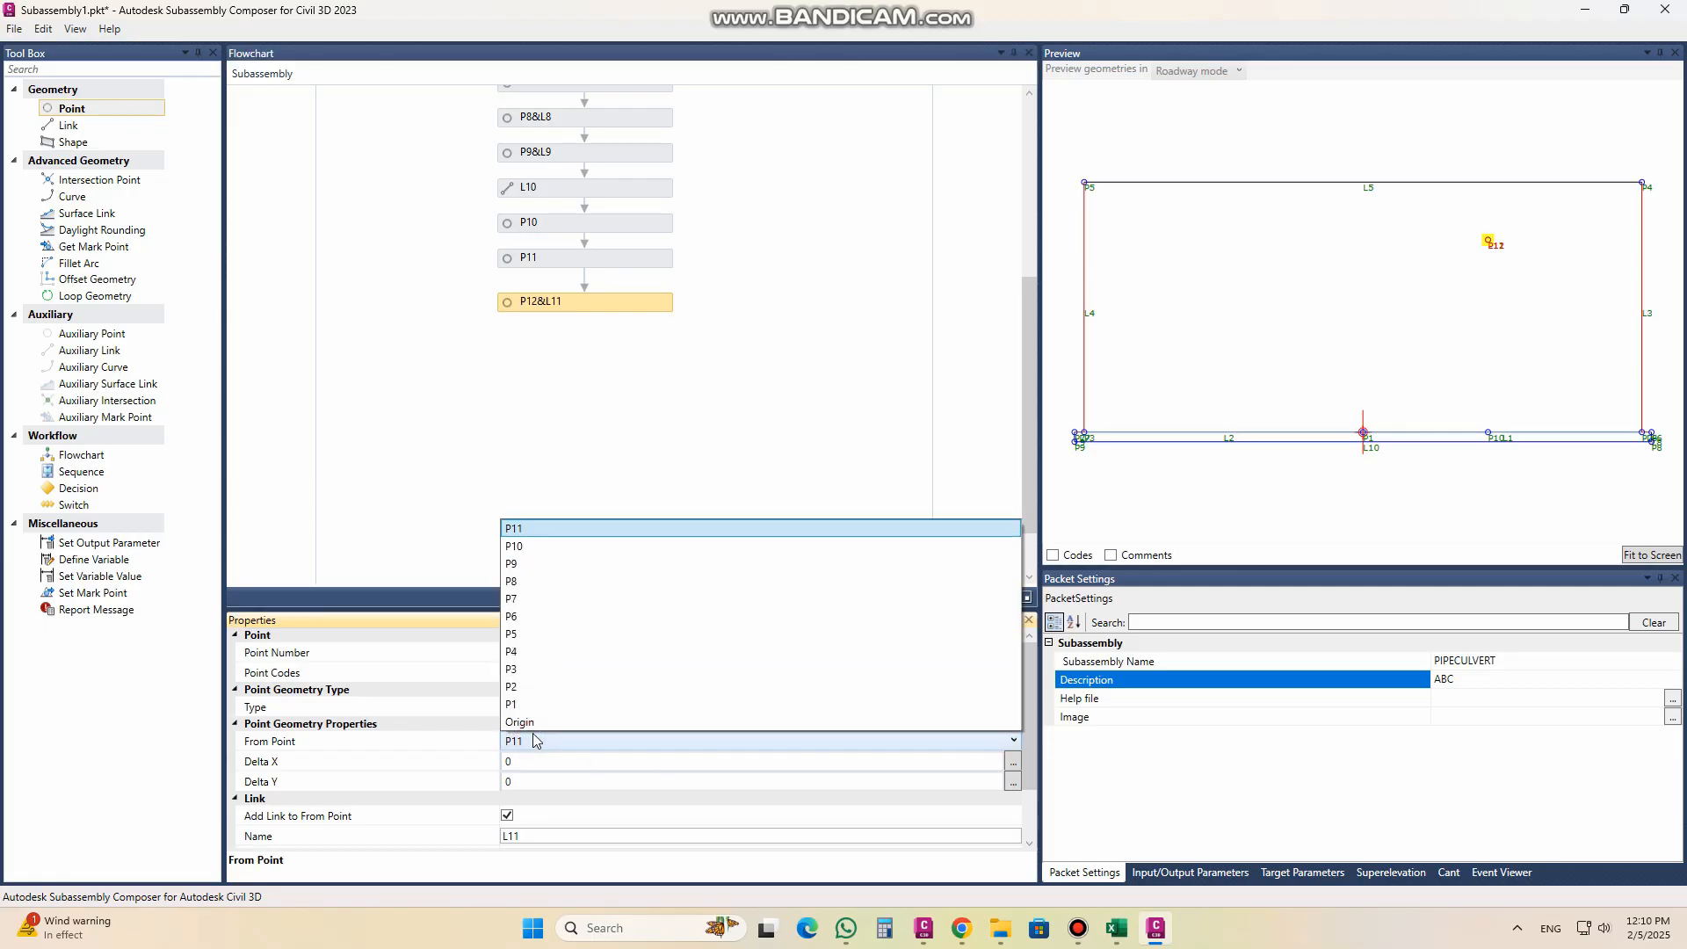
left_click(533, 731)
left_click(524, 762)
double_click(525, 763)
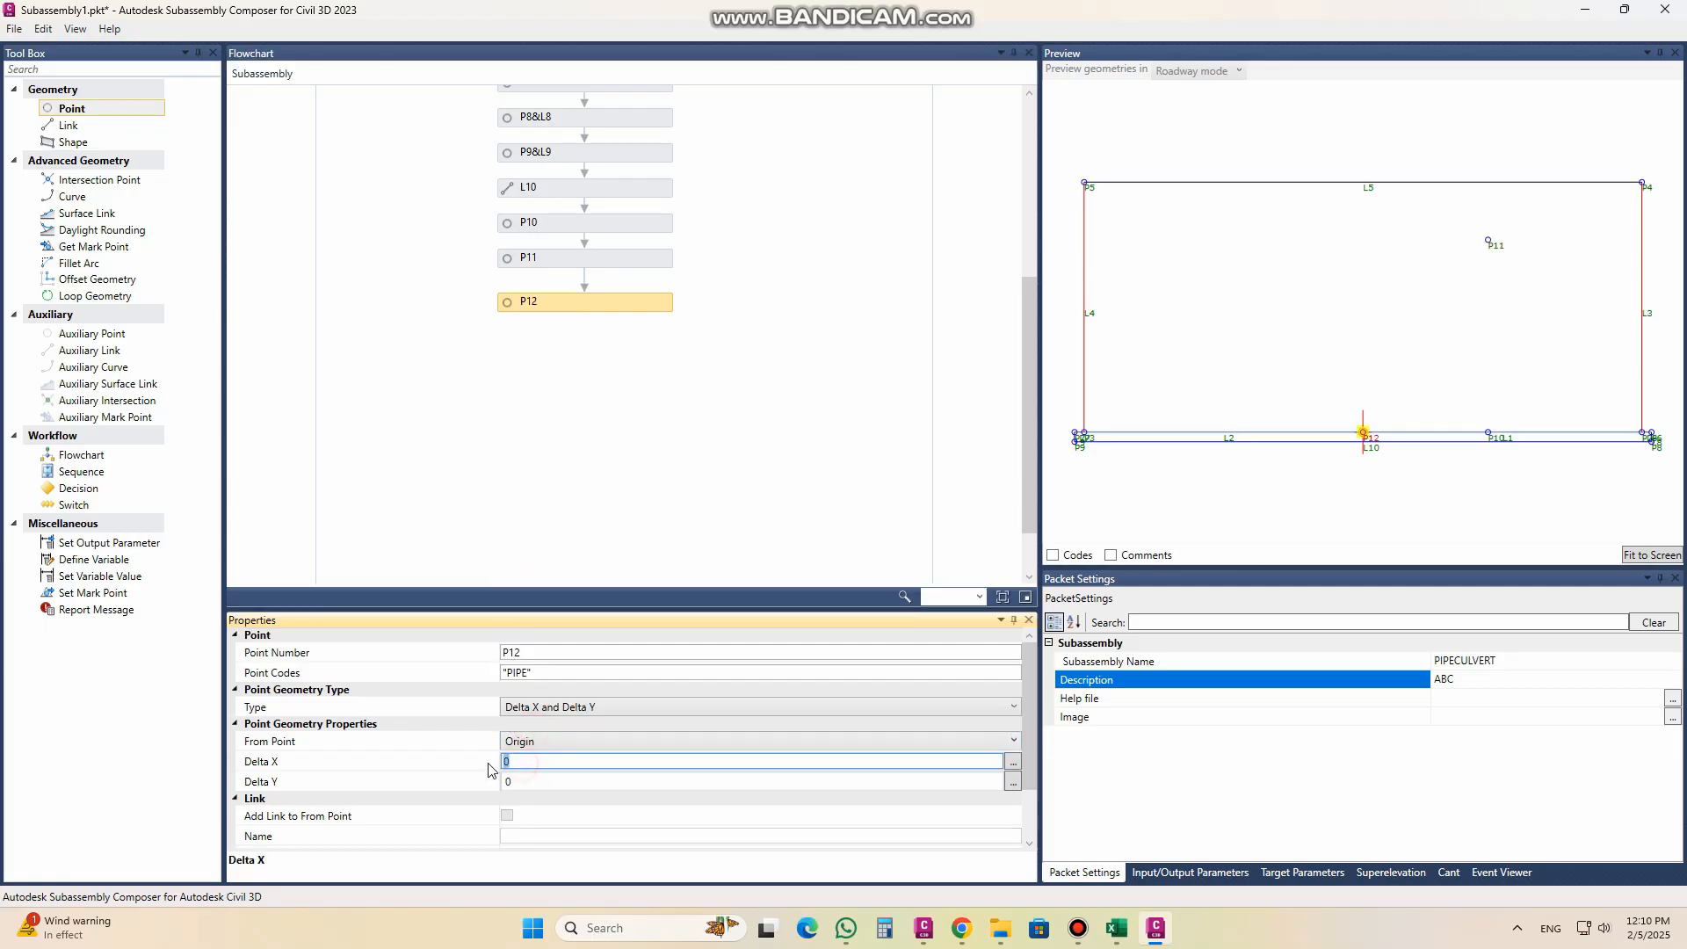
type("-0")
type(".65")
left_click(527, 782)
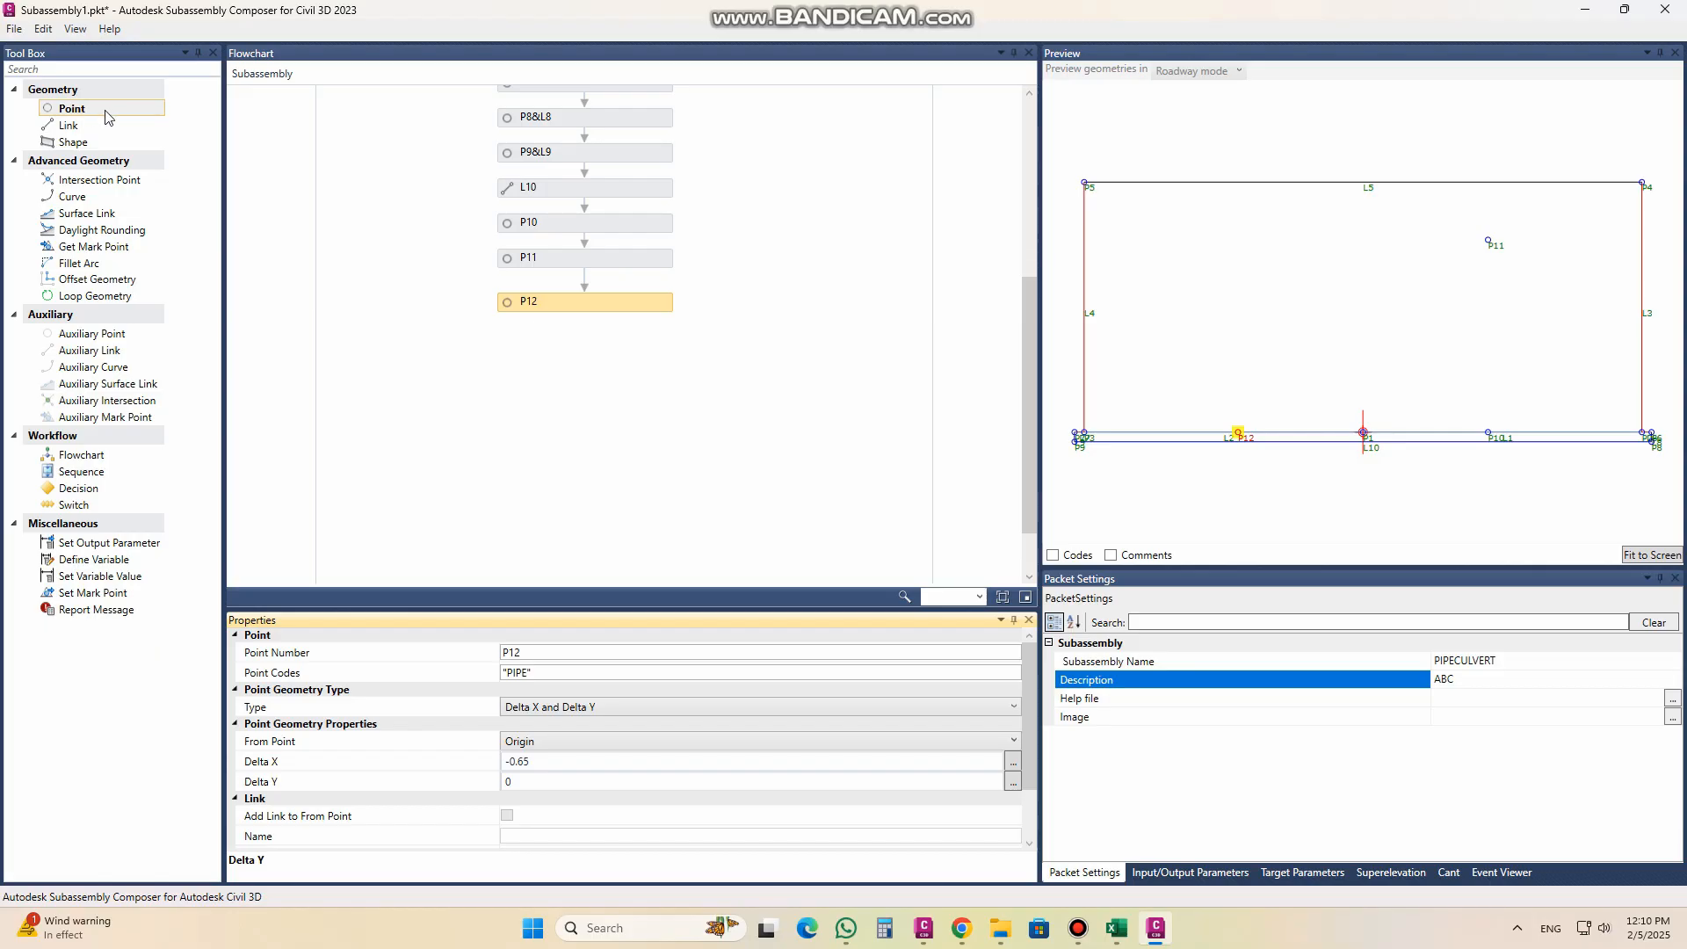
Step: Add point P13 after P12 and give it the point code "PIPE"
left_click_drag(91, 113, 582, 346)
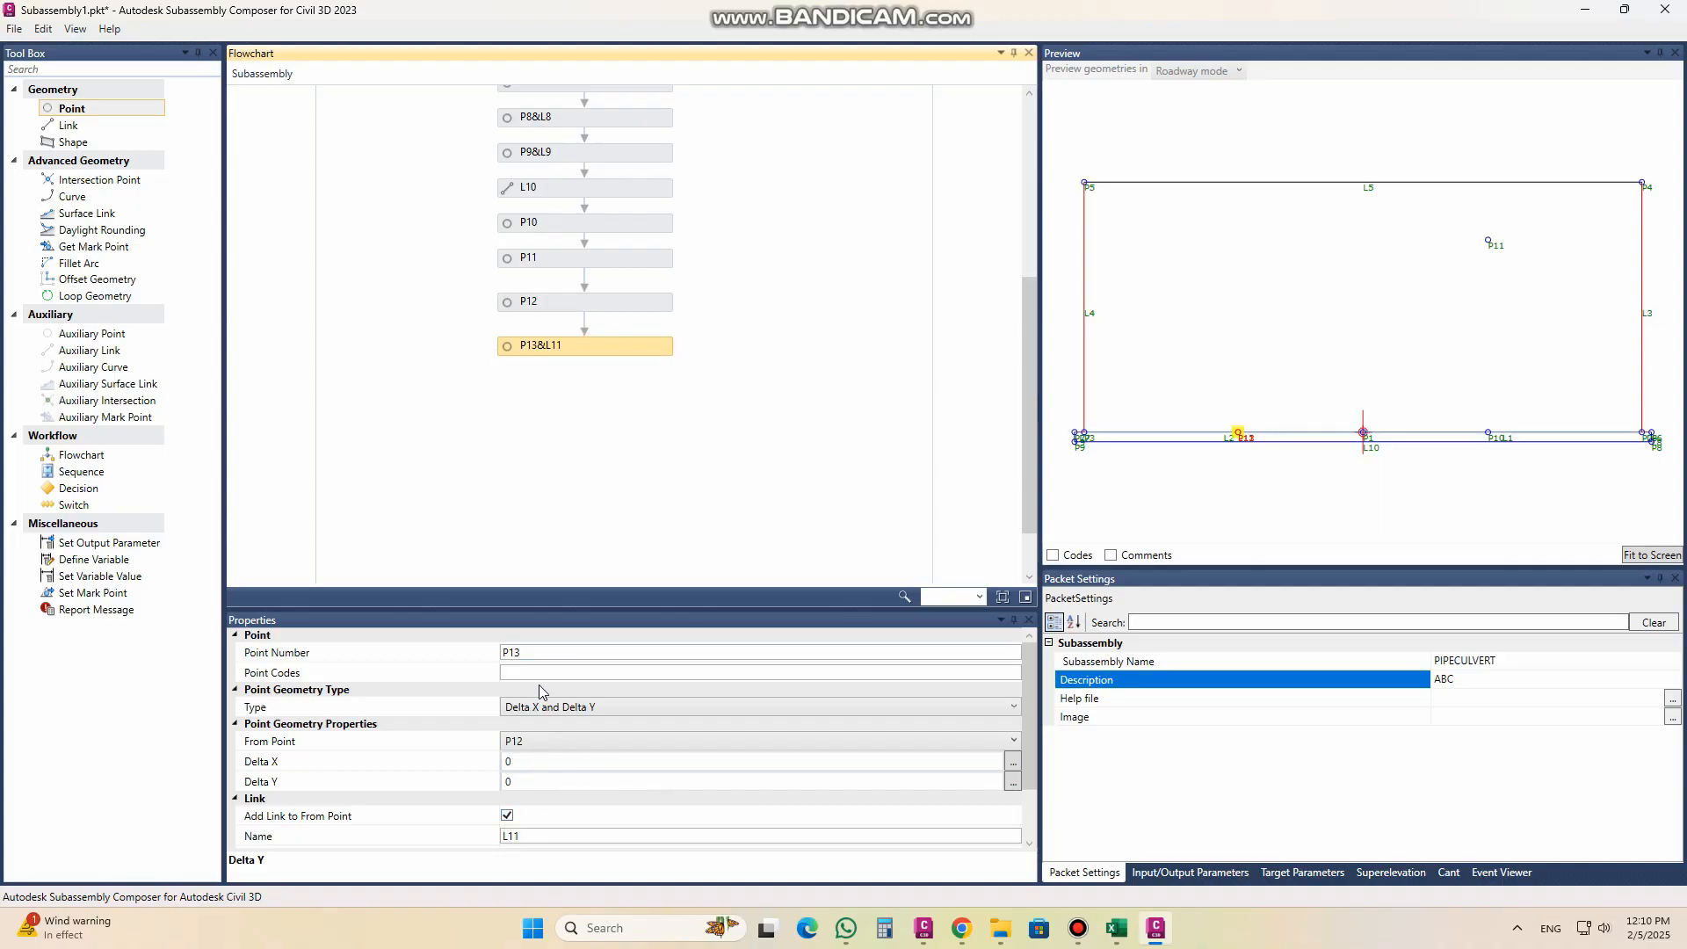
left_click(519, 761)
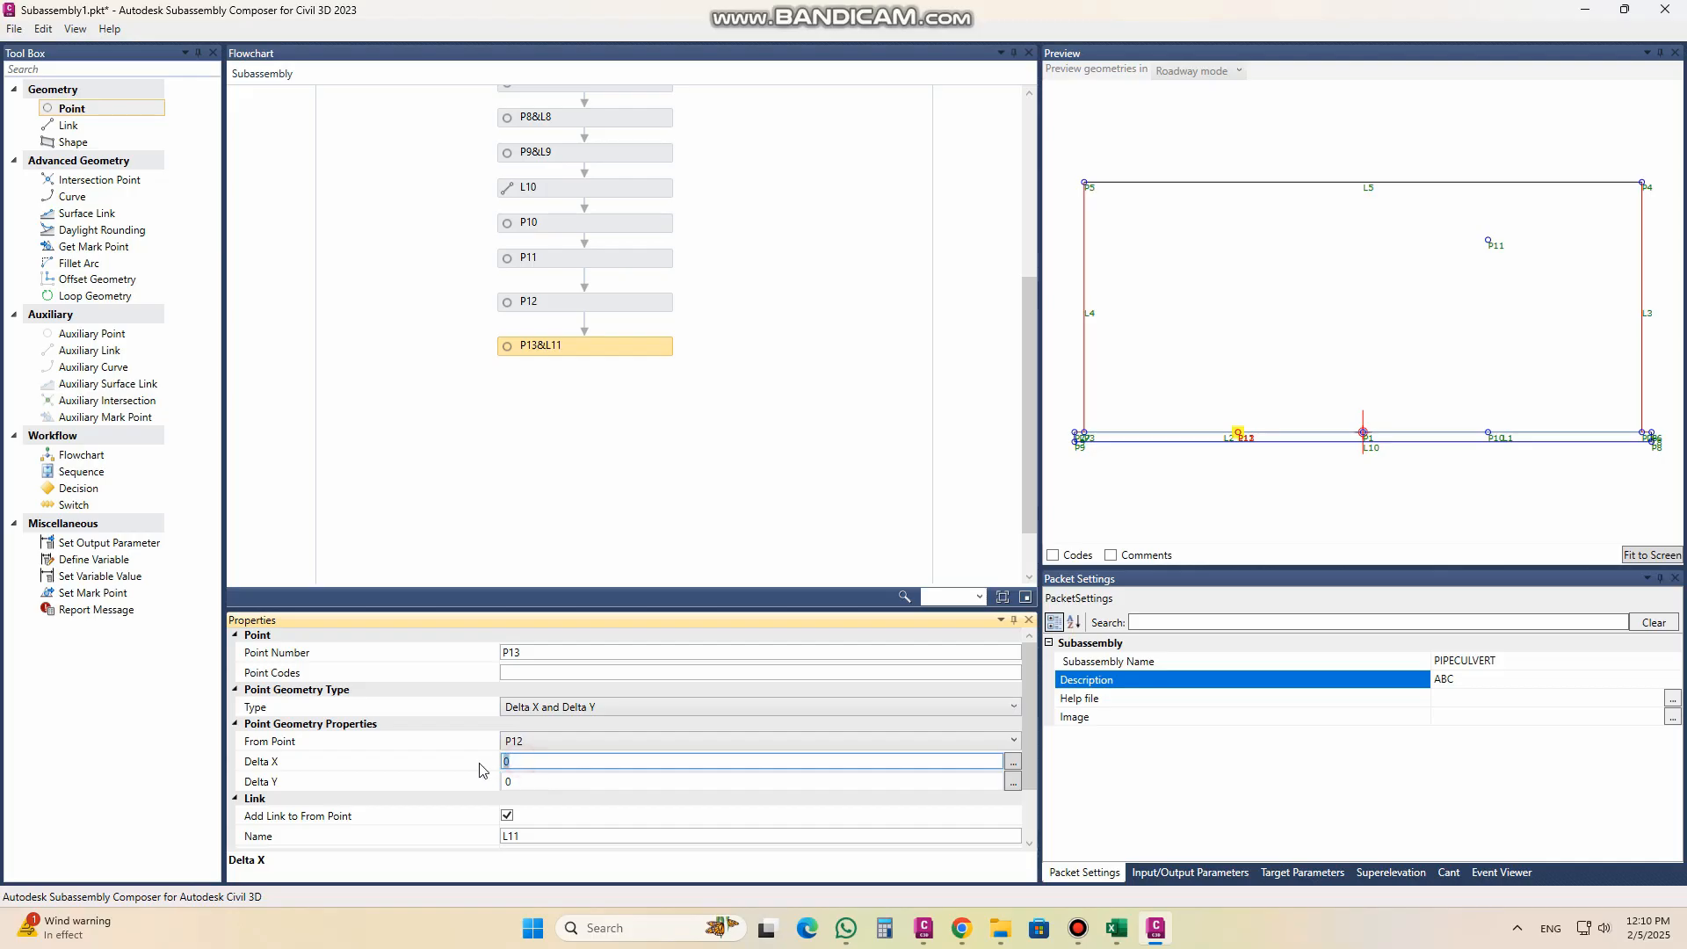
left_click(526, 671)
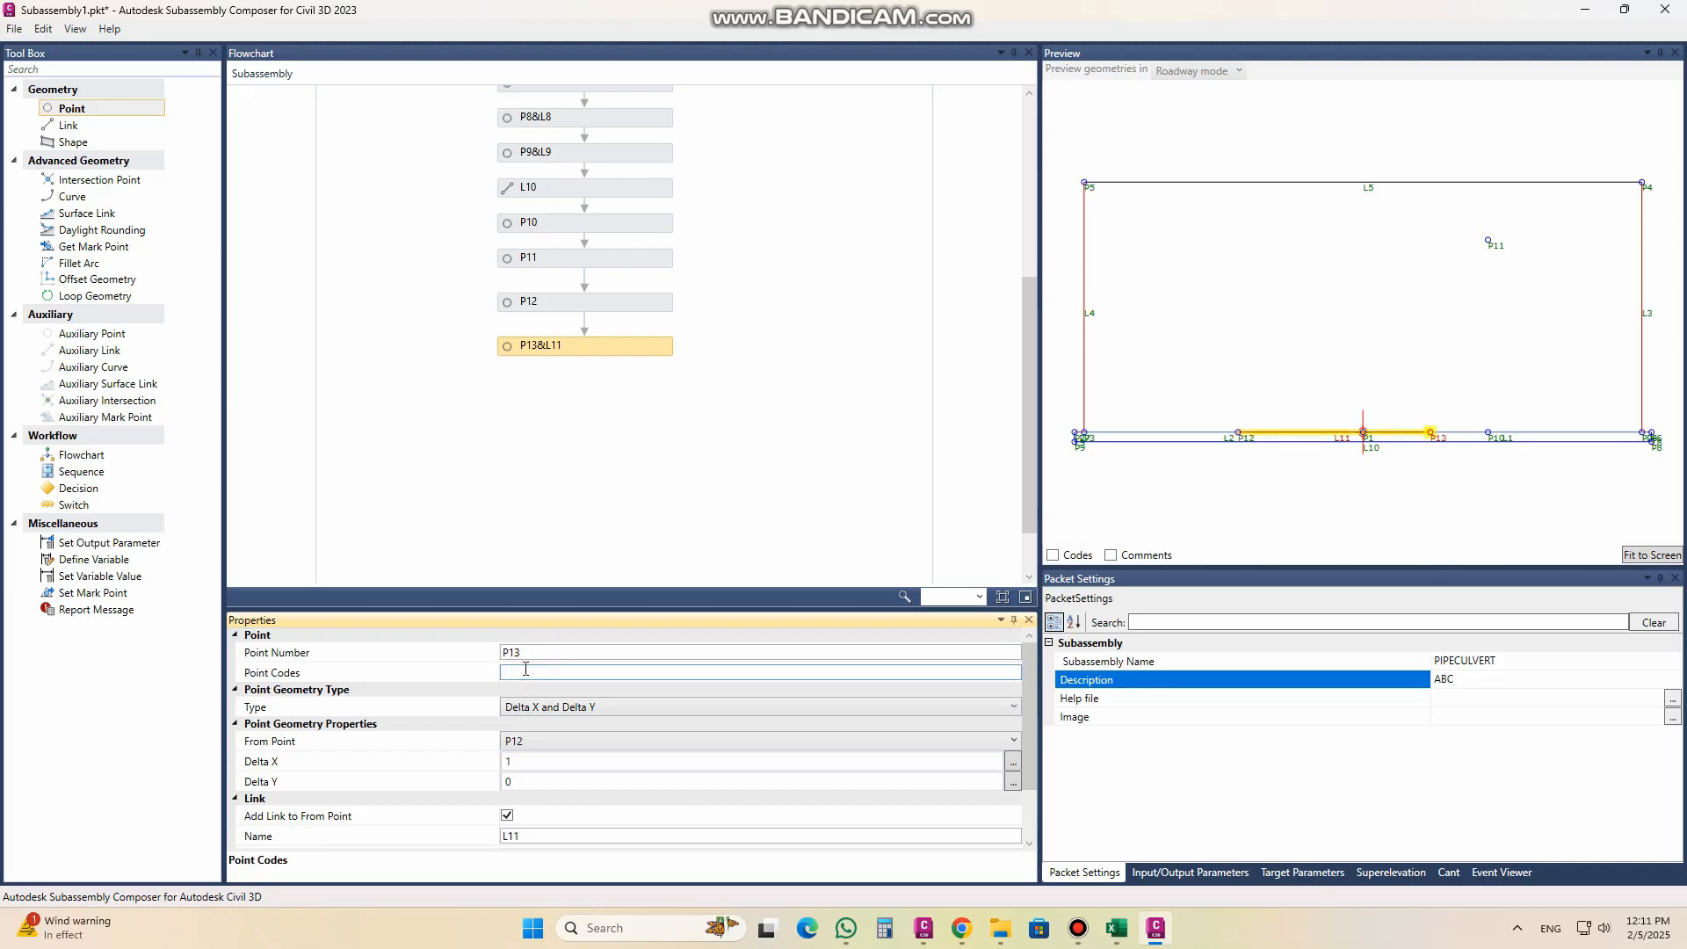
type("\"PIPE")
Step: Offset P13 from P12 with Delta X 0 and Delta Y 1, and turn off its link to the from point
left_click(520, 760)
left_click(502, 763)
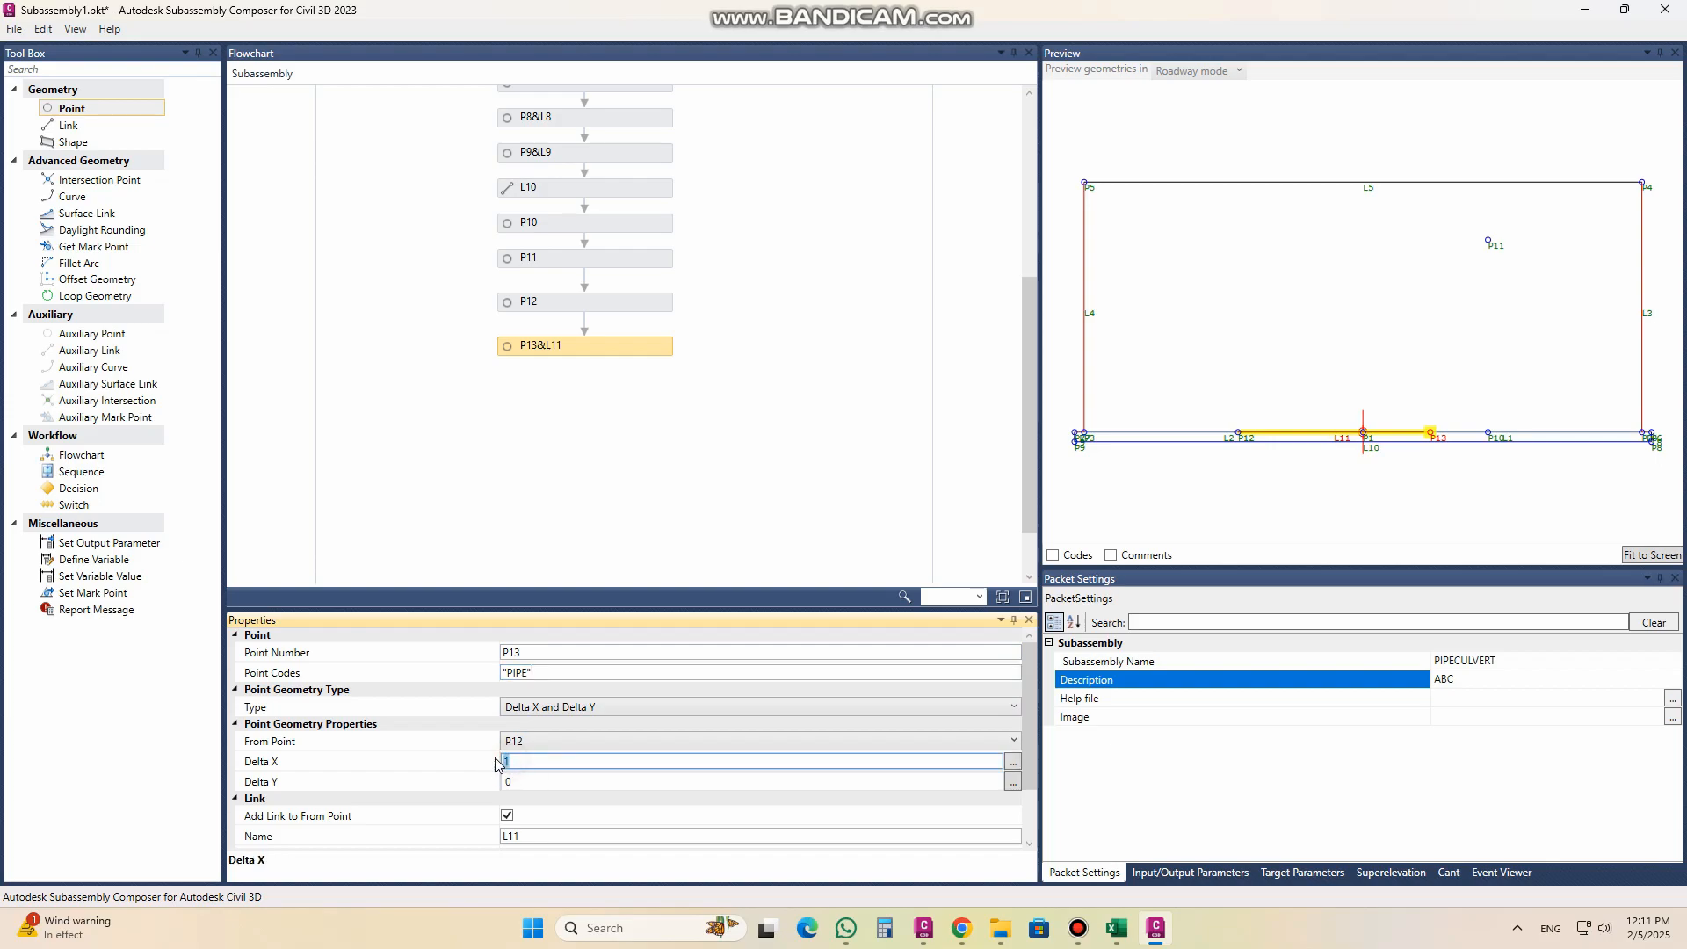
left_click(510, 781)
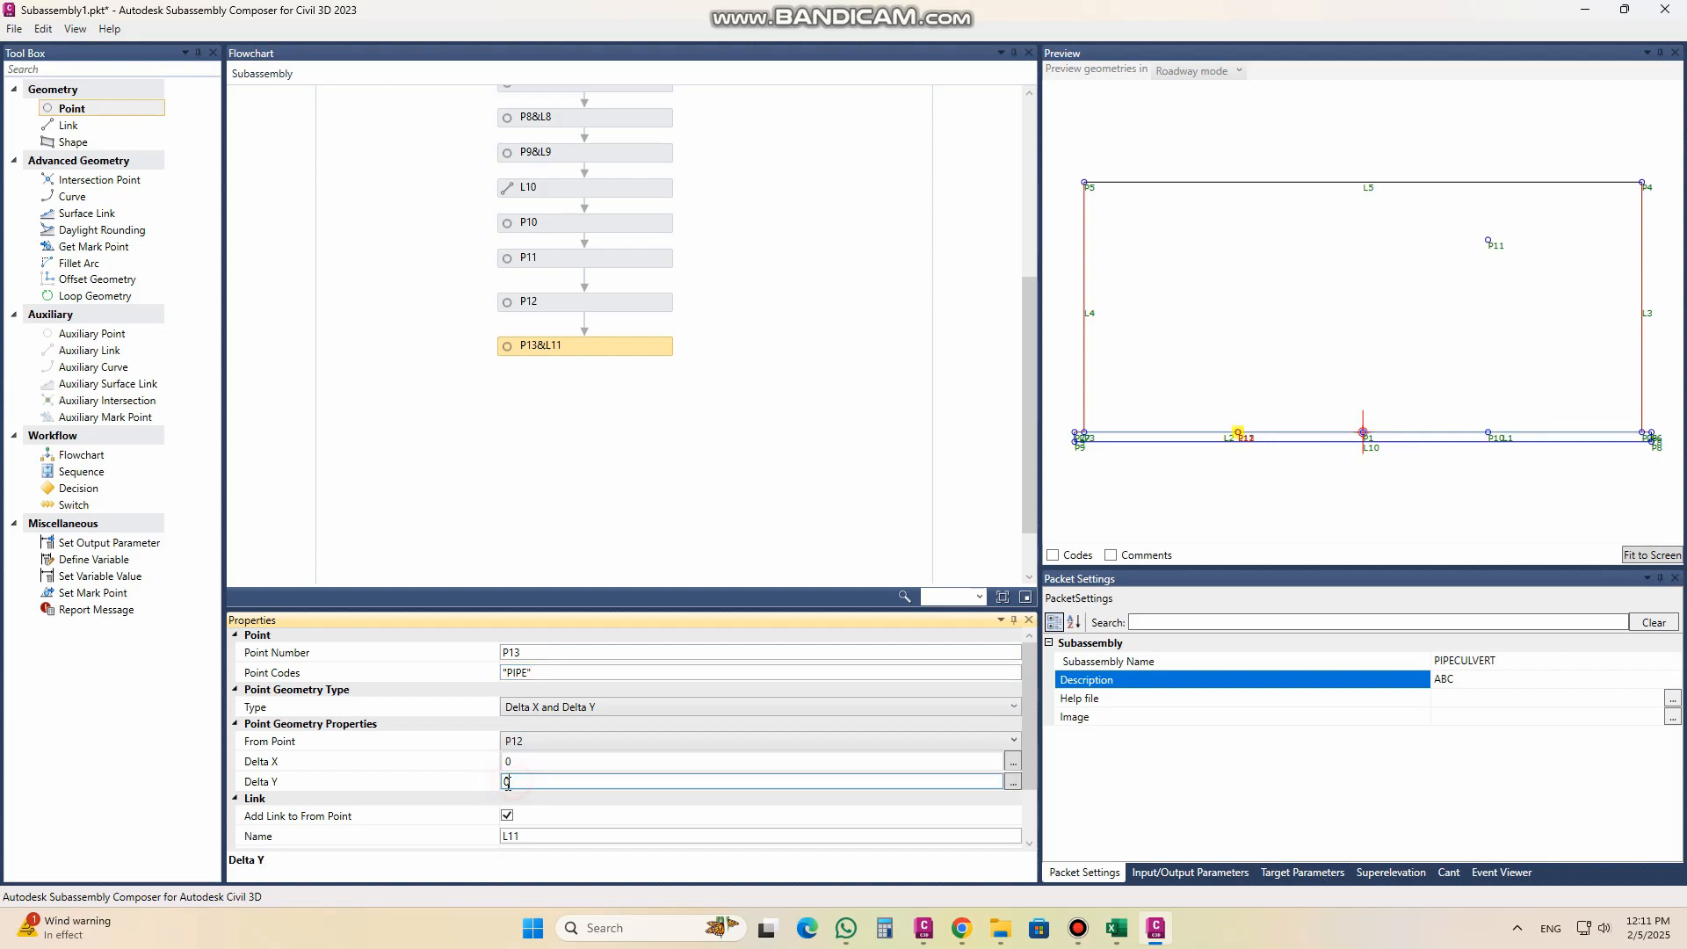
type("1")
left_click(532, 765)
left_click(507, 815)
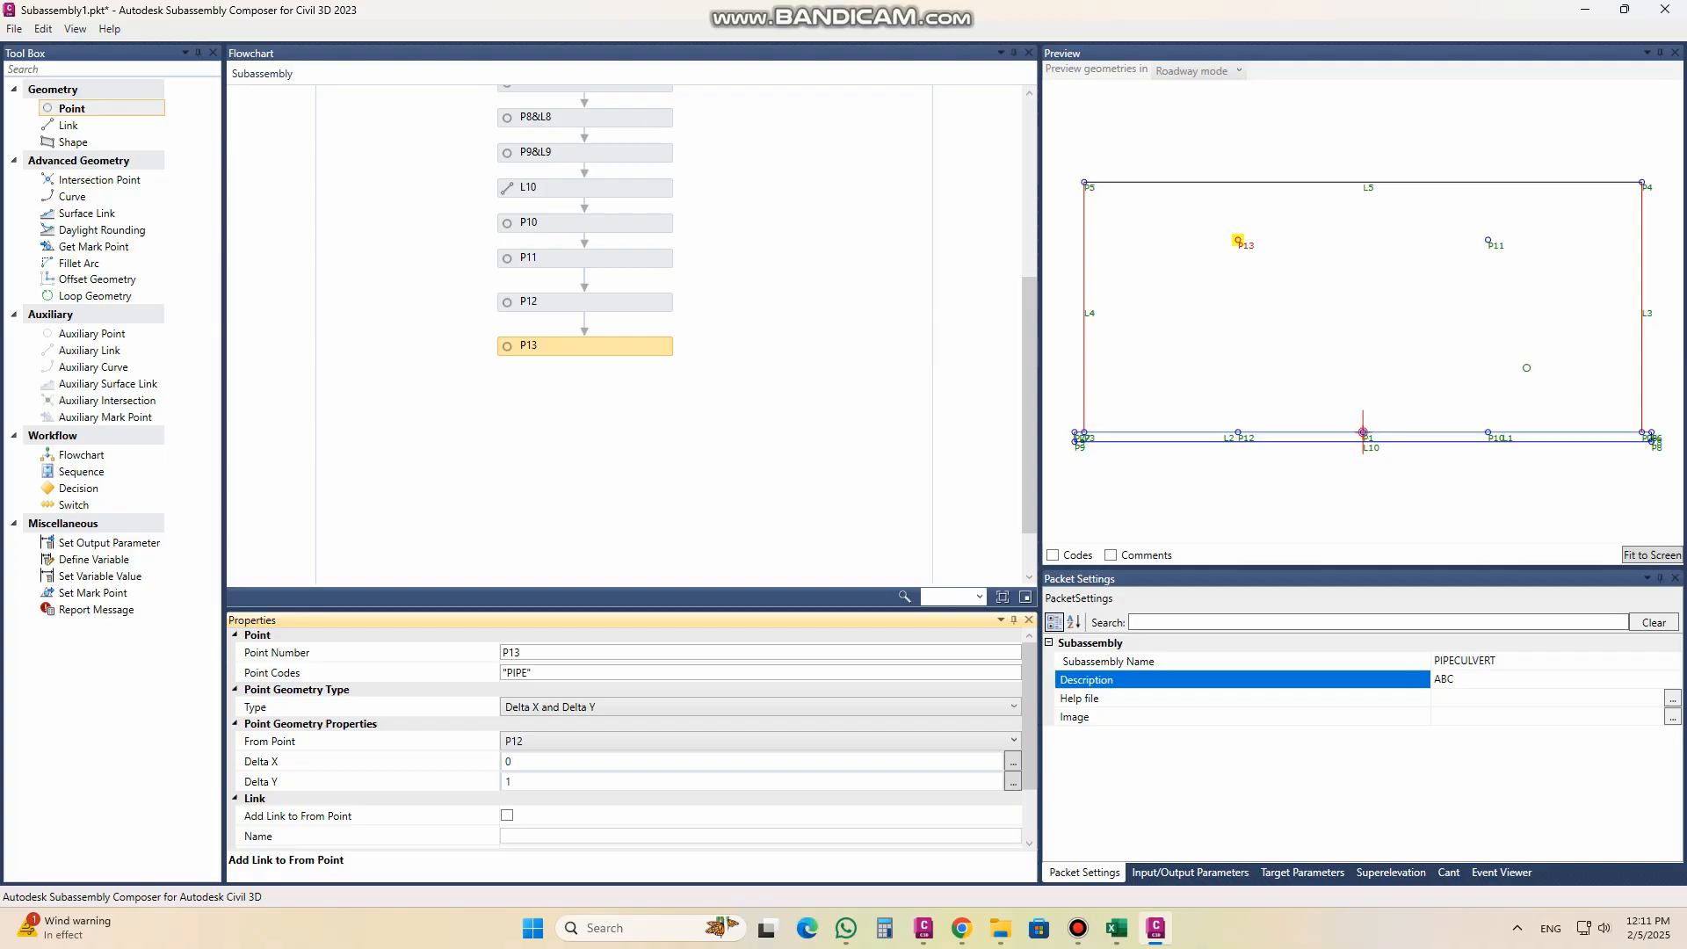
Step: Add a curve after P13 in the flowchart and give it the link code "PIPE"
scroll(1525, 367, "up", 4)
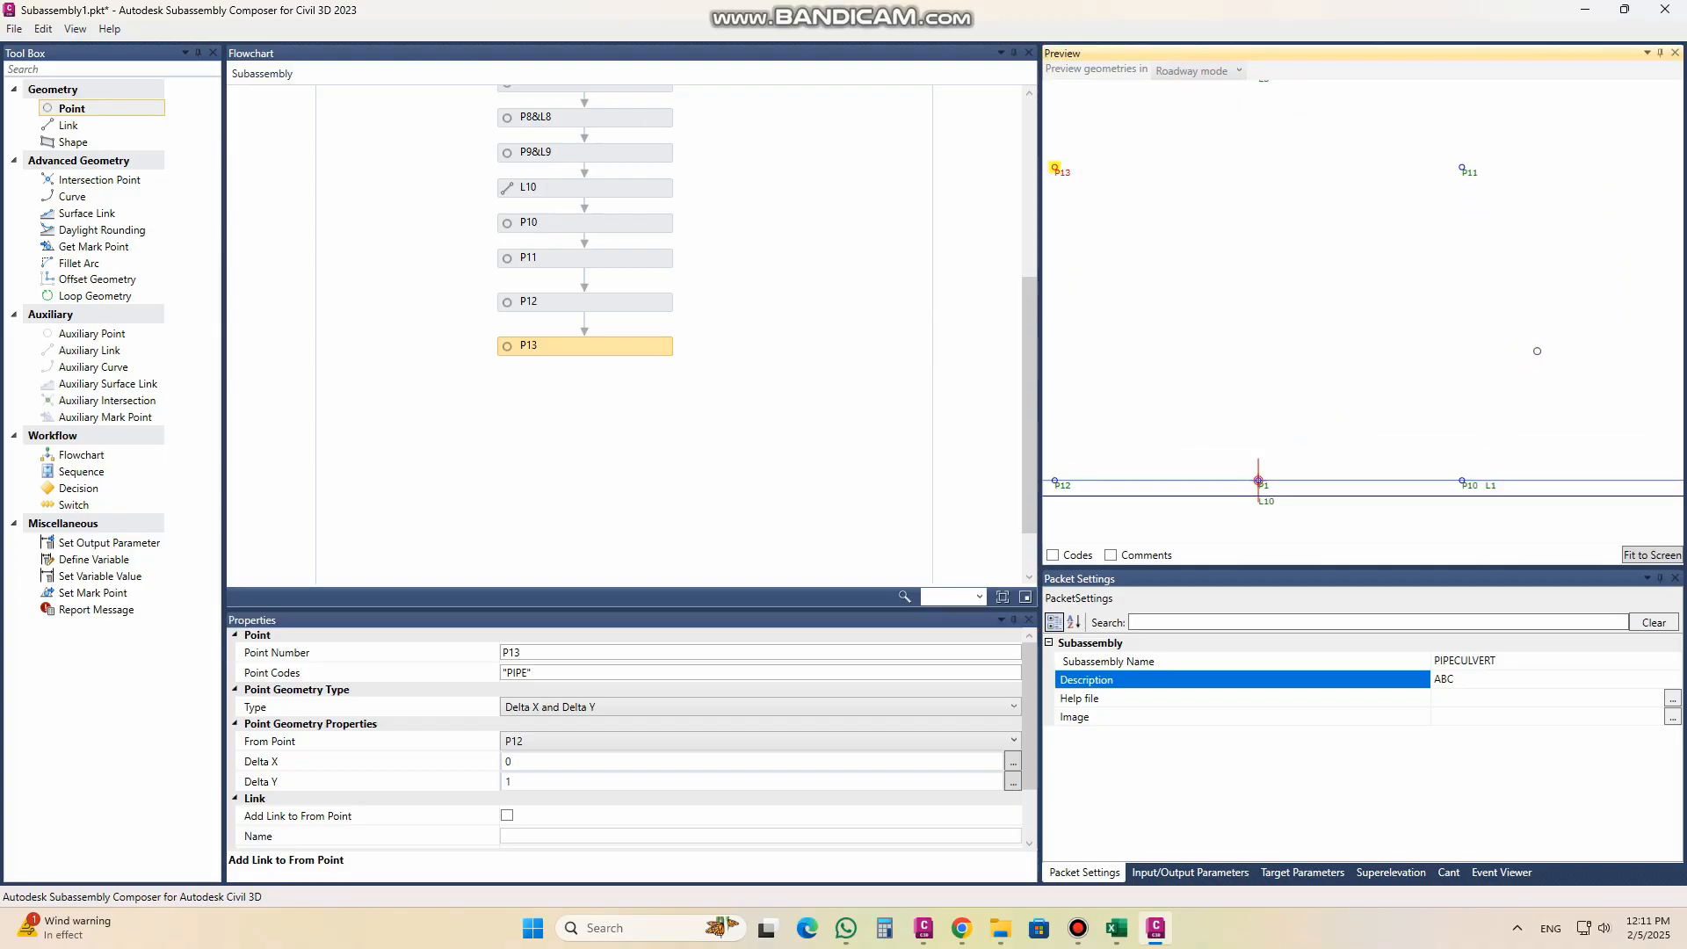
middle_click_drag(1536, 350, 1388, 364)
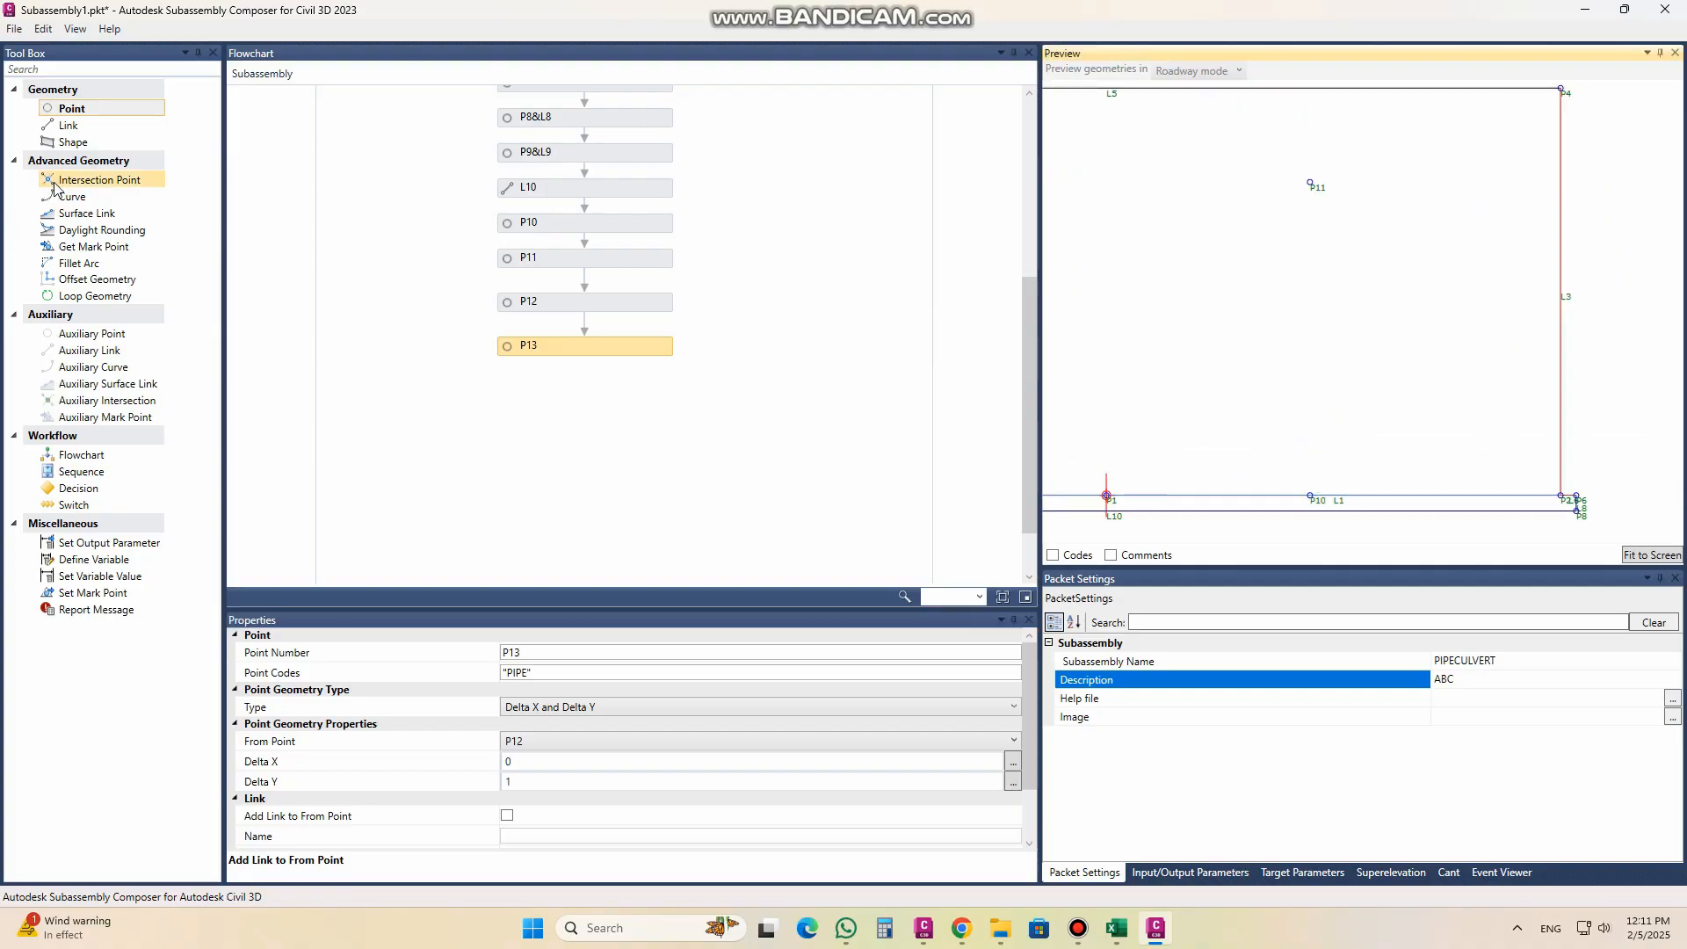
left_click_drag(74, 197, 590, 385)
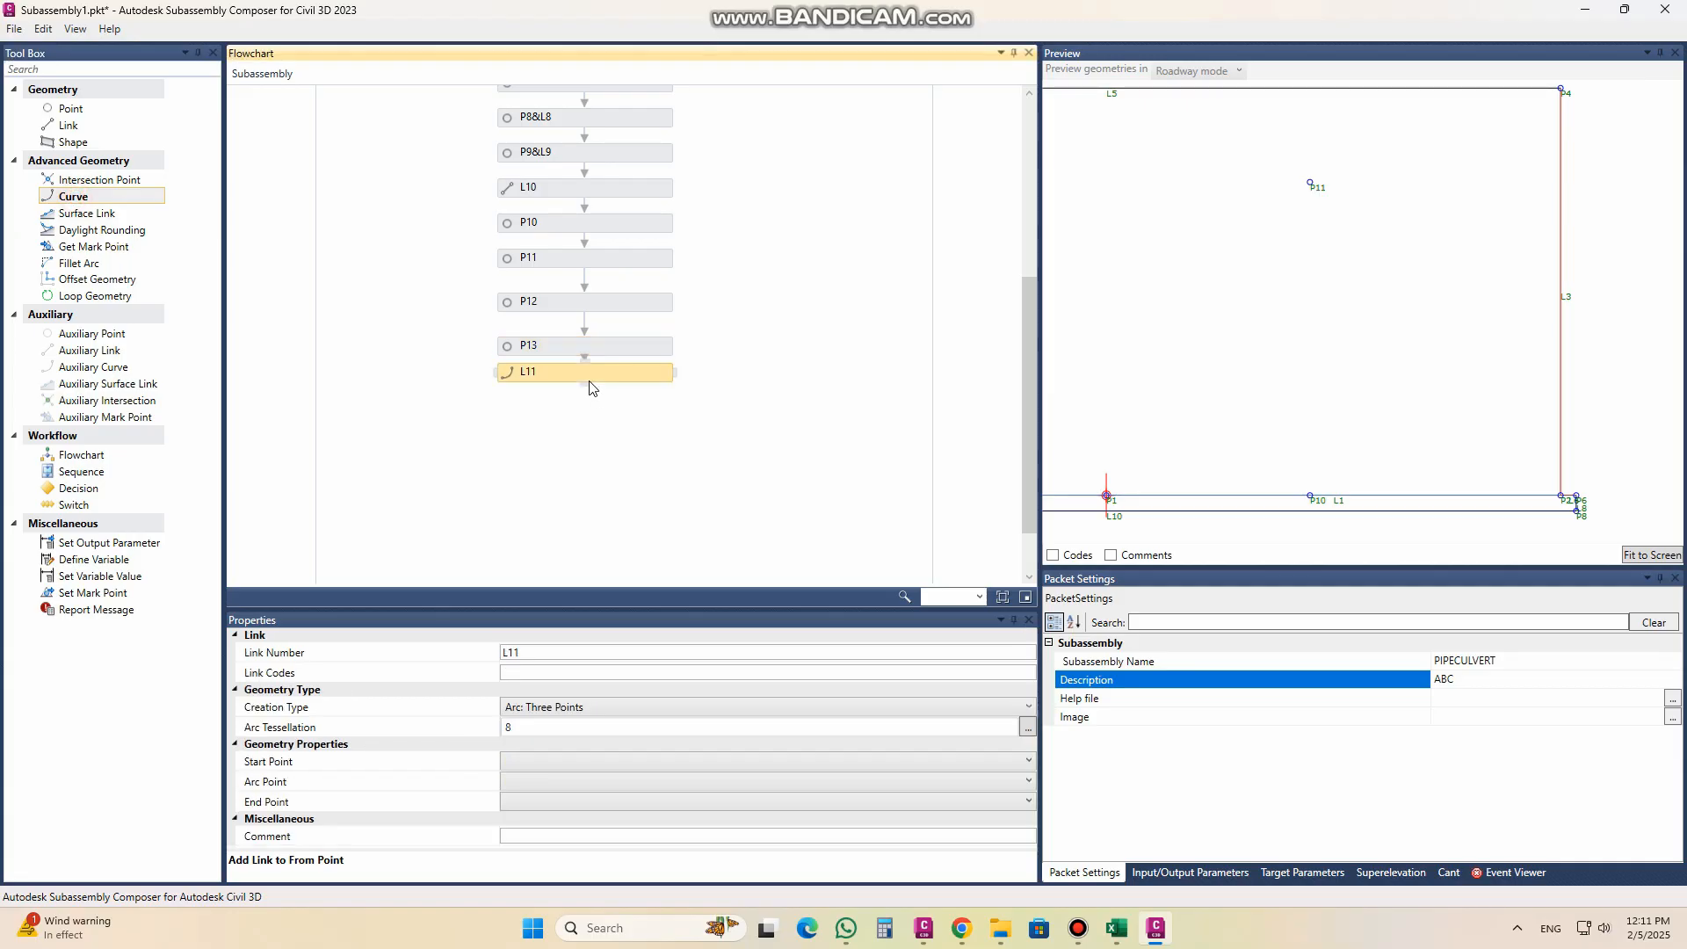
left_click(547, 673)
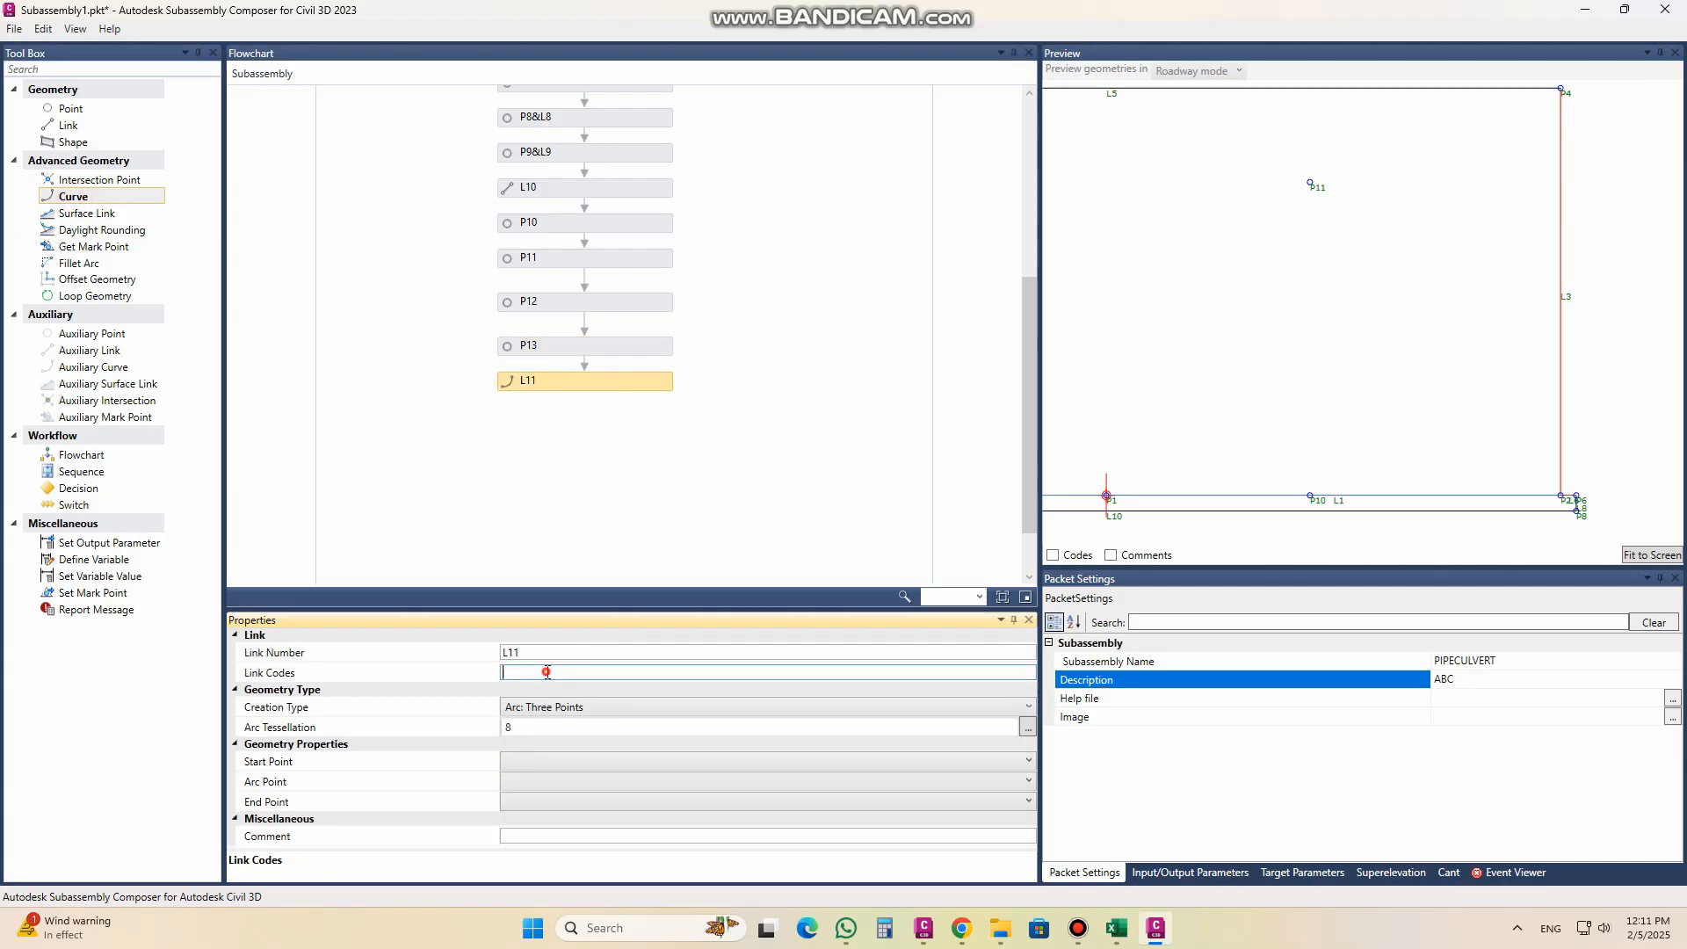
type("\"PIPE\"")
Step: Define curve L11 as a full circle with start point P10, arc point P11 and end point P10
left_click(542, 763)
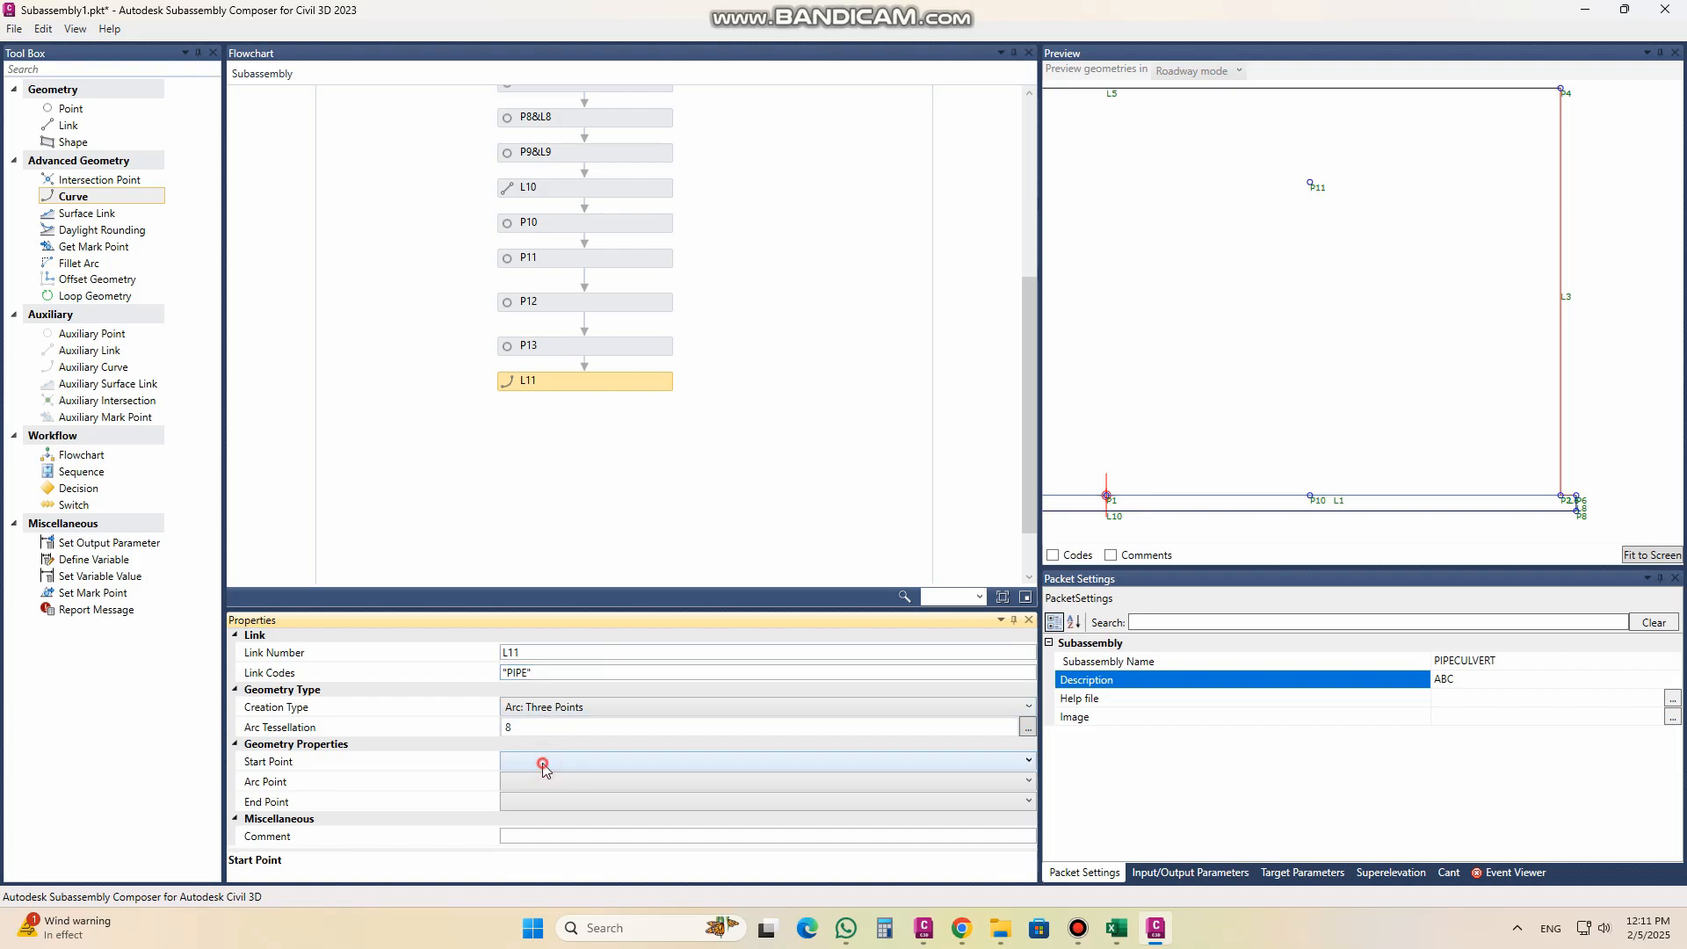
left_click(541, 763)
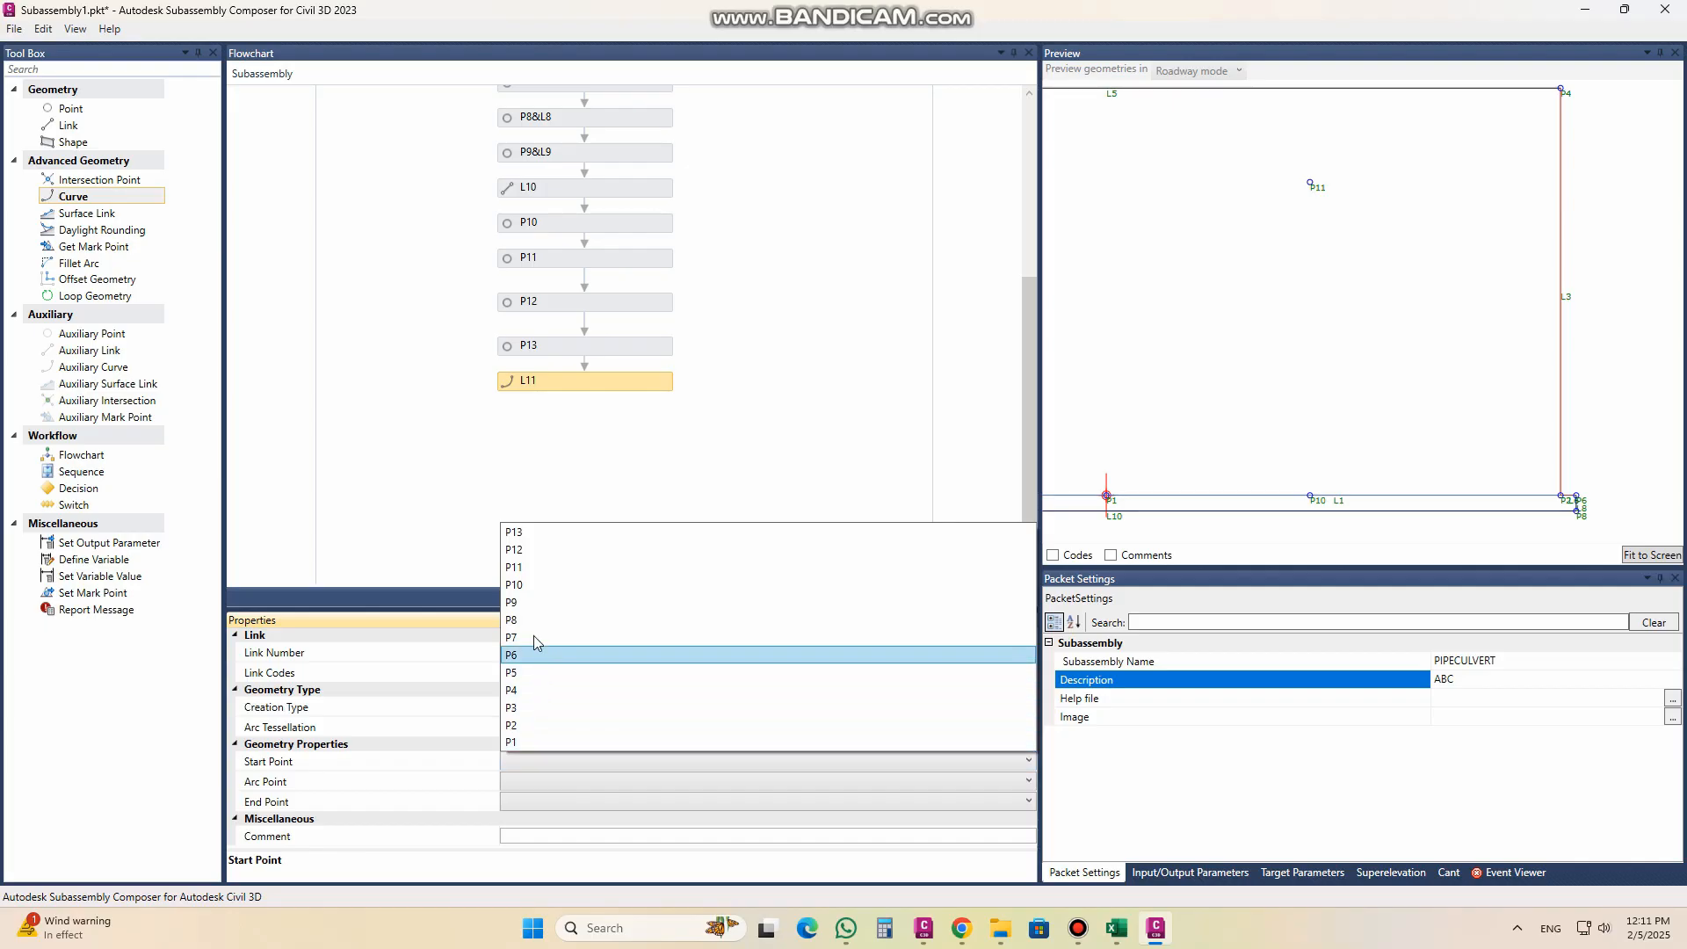
left_click(536, 586)
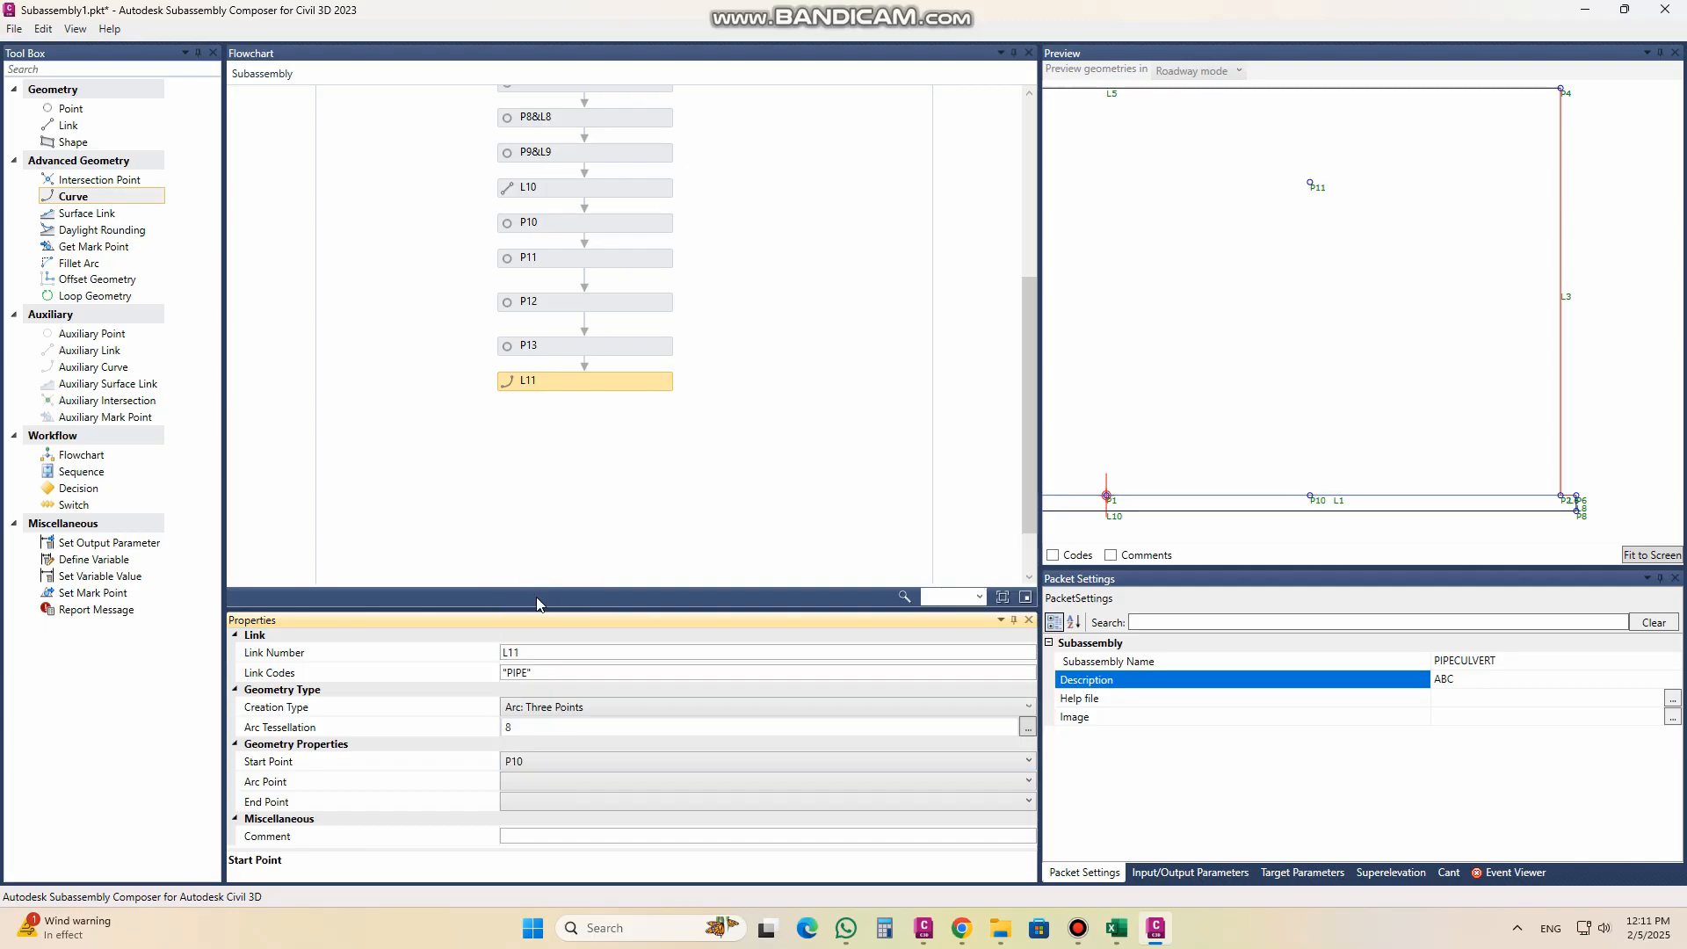
left_click(543, 781)
left_click(543, 781)
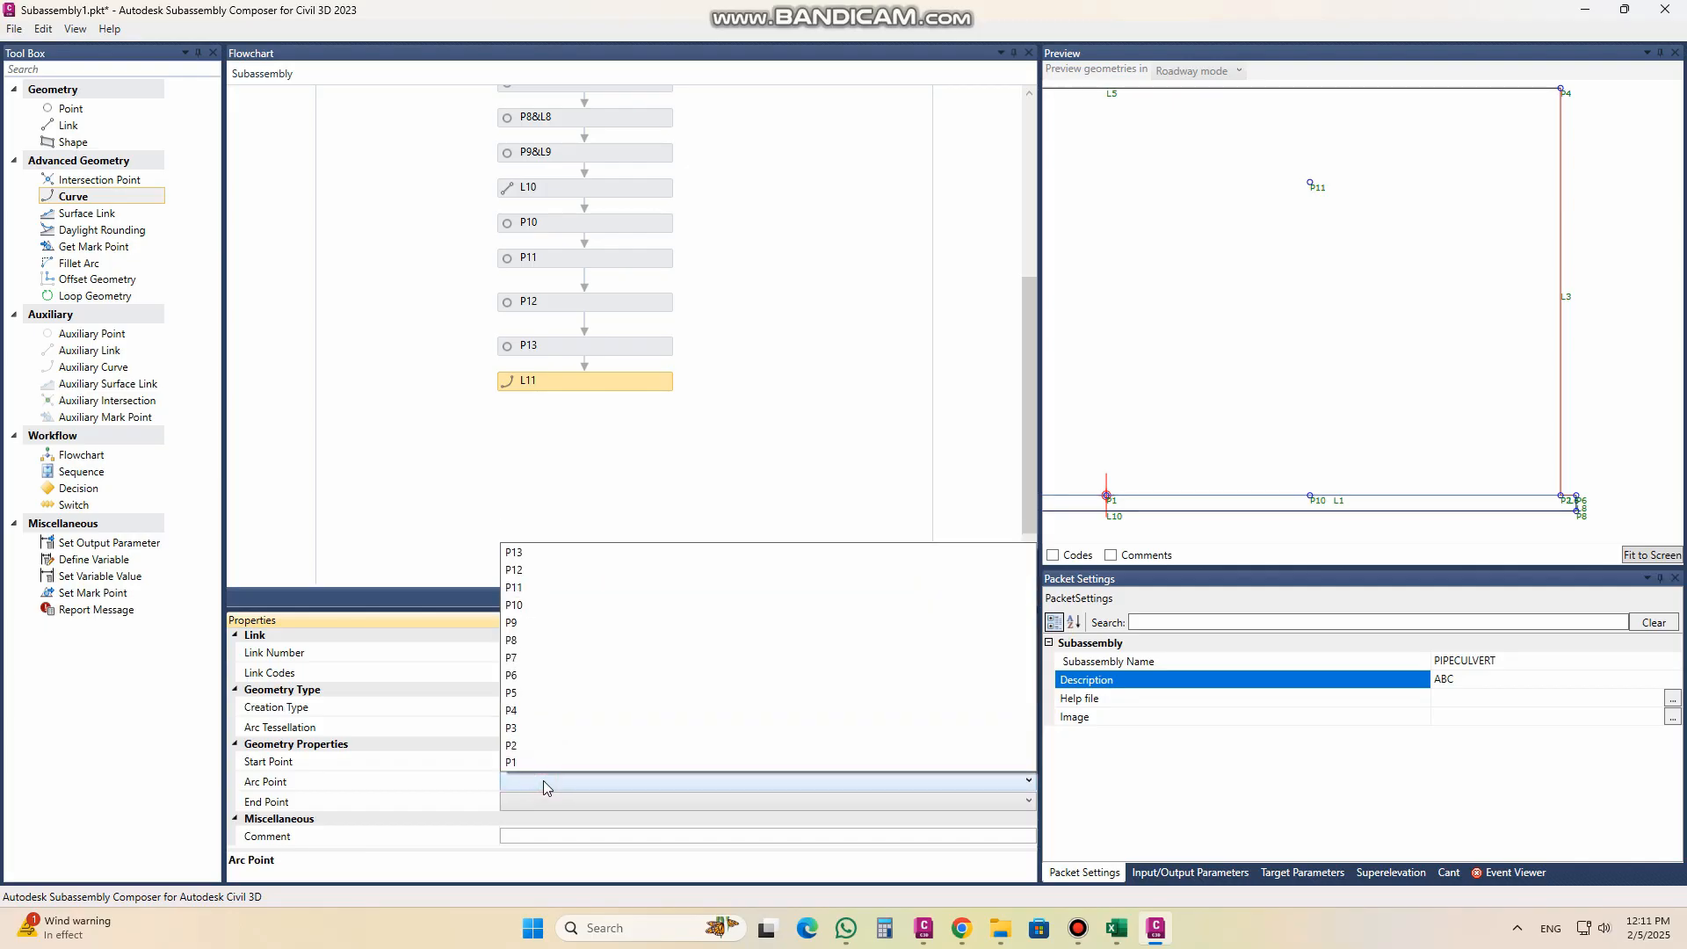
left_click(540, 589)
left_click(535, 799)
left_click(536, 799)
left_click(543, 628)
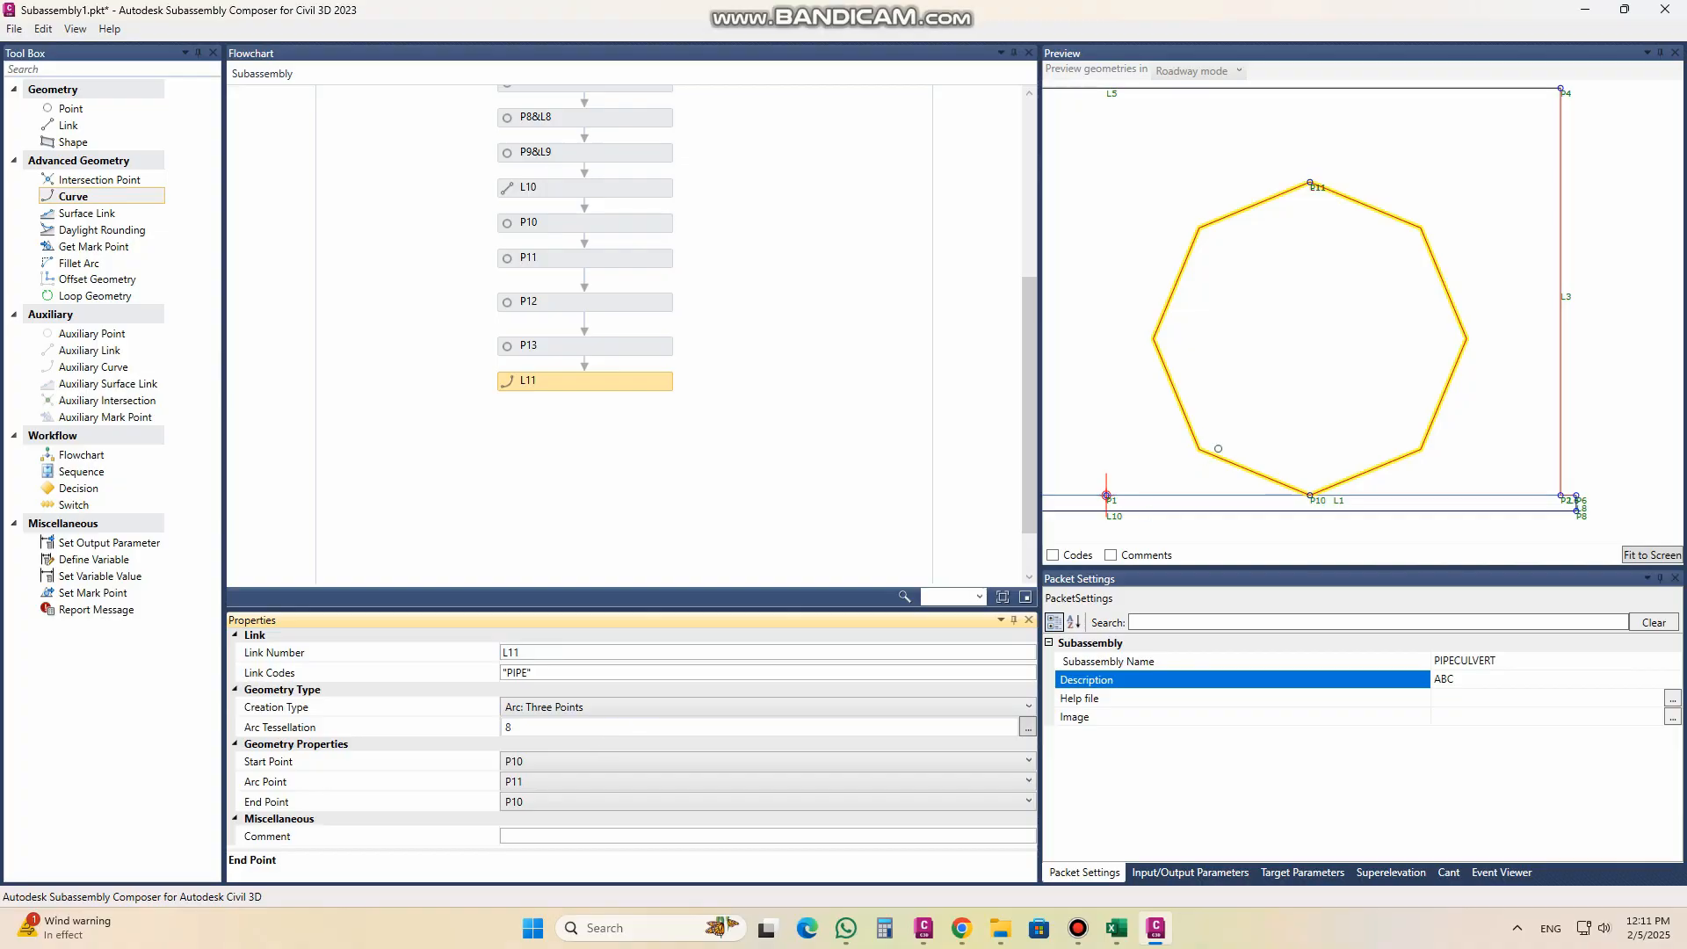
Step: Smooth the L11 circle by setting its arc tessellation to 100
left_click(527, 731)
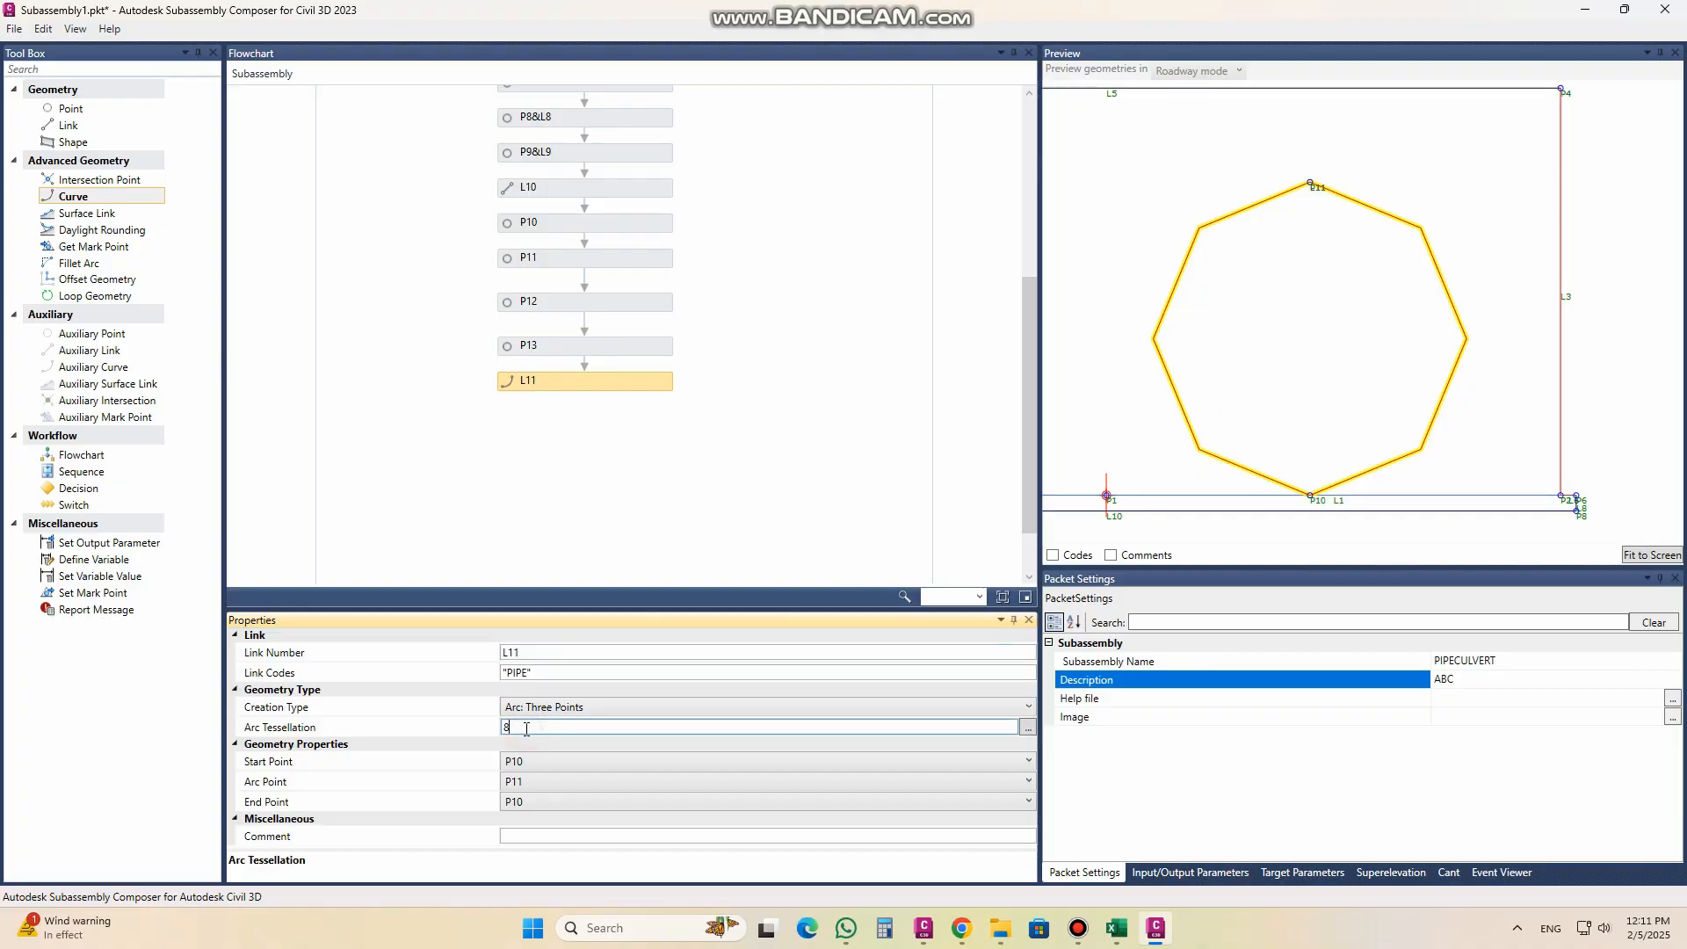
type("50")
left_click(562, 674)
double_click(530, 728)
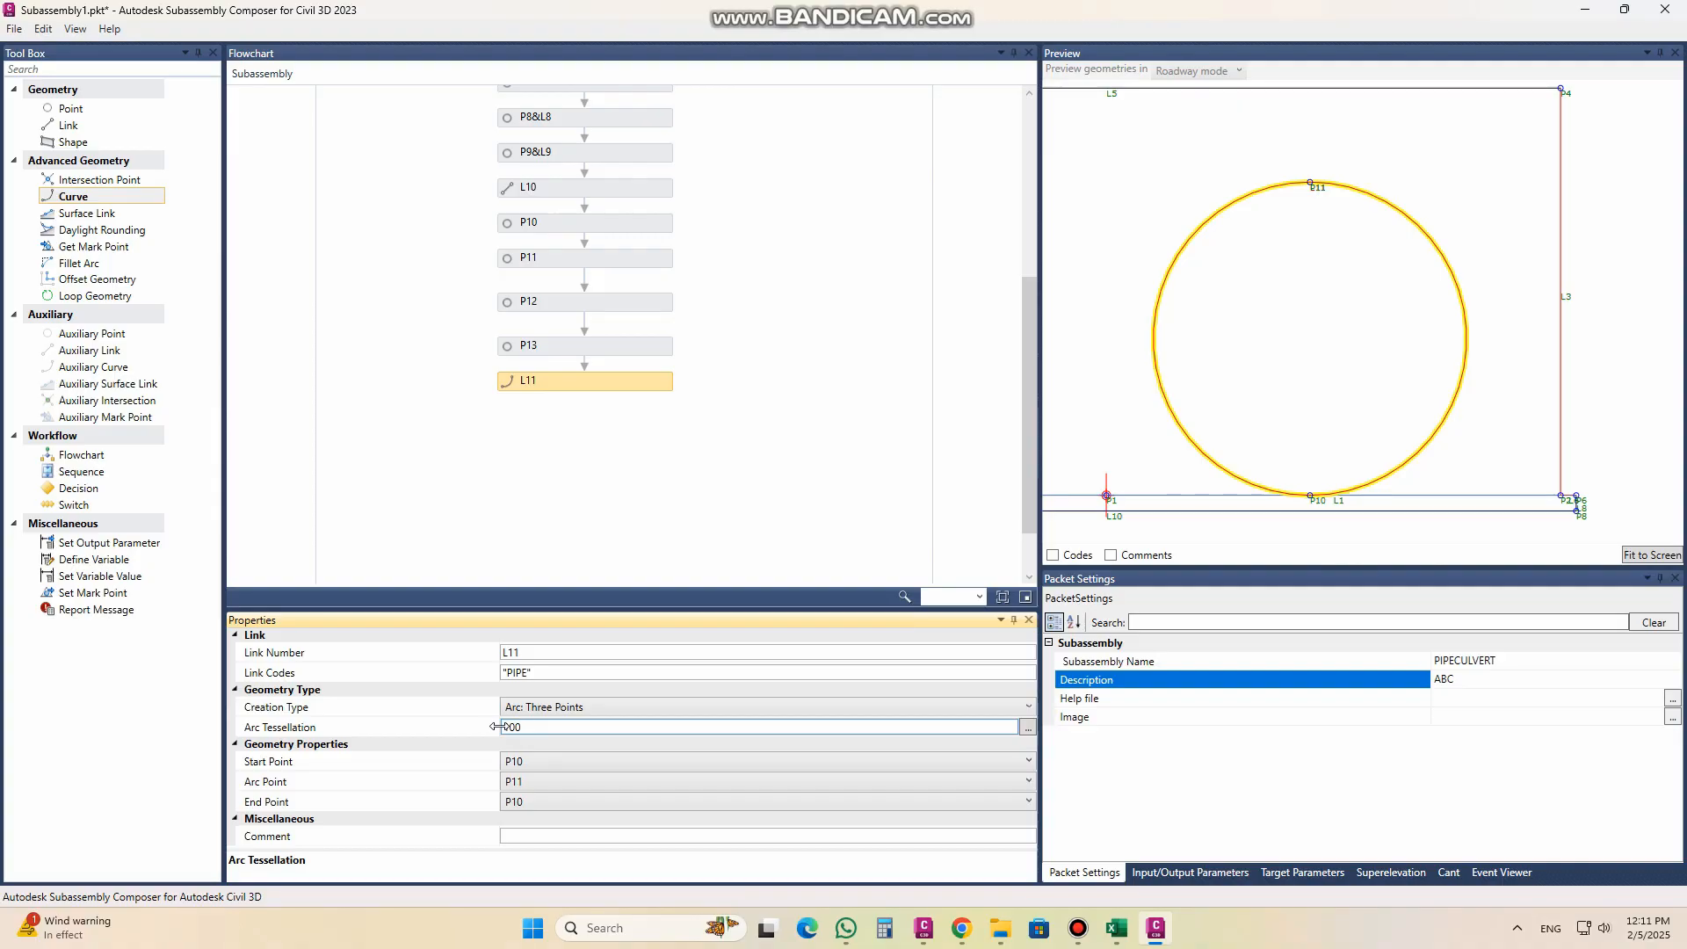
left_click(572, 652)
left_click(581, 670)
Step: Add a second curve after L11 and give it the link code "PIPE"
scroll(1539, 422, "down", 3)
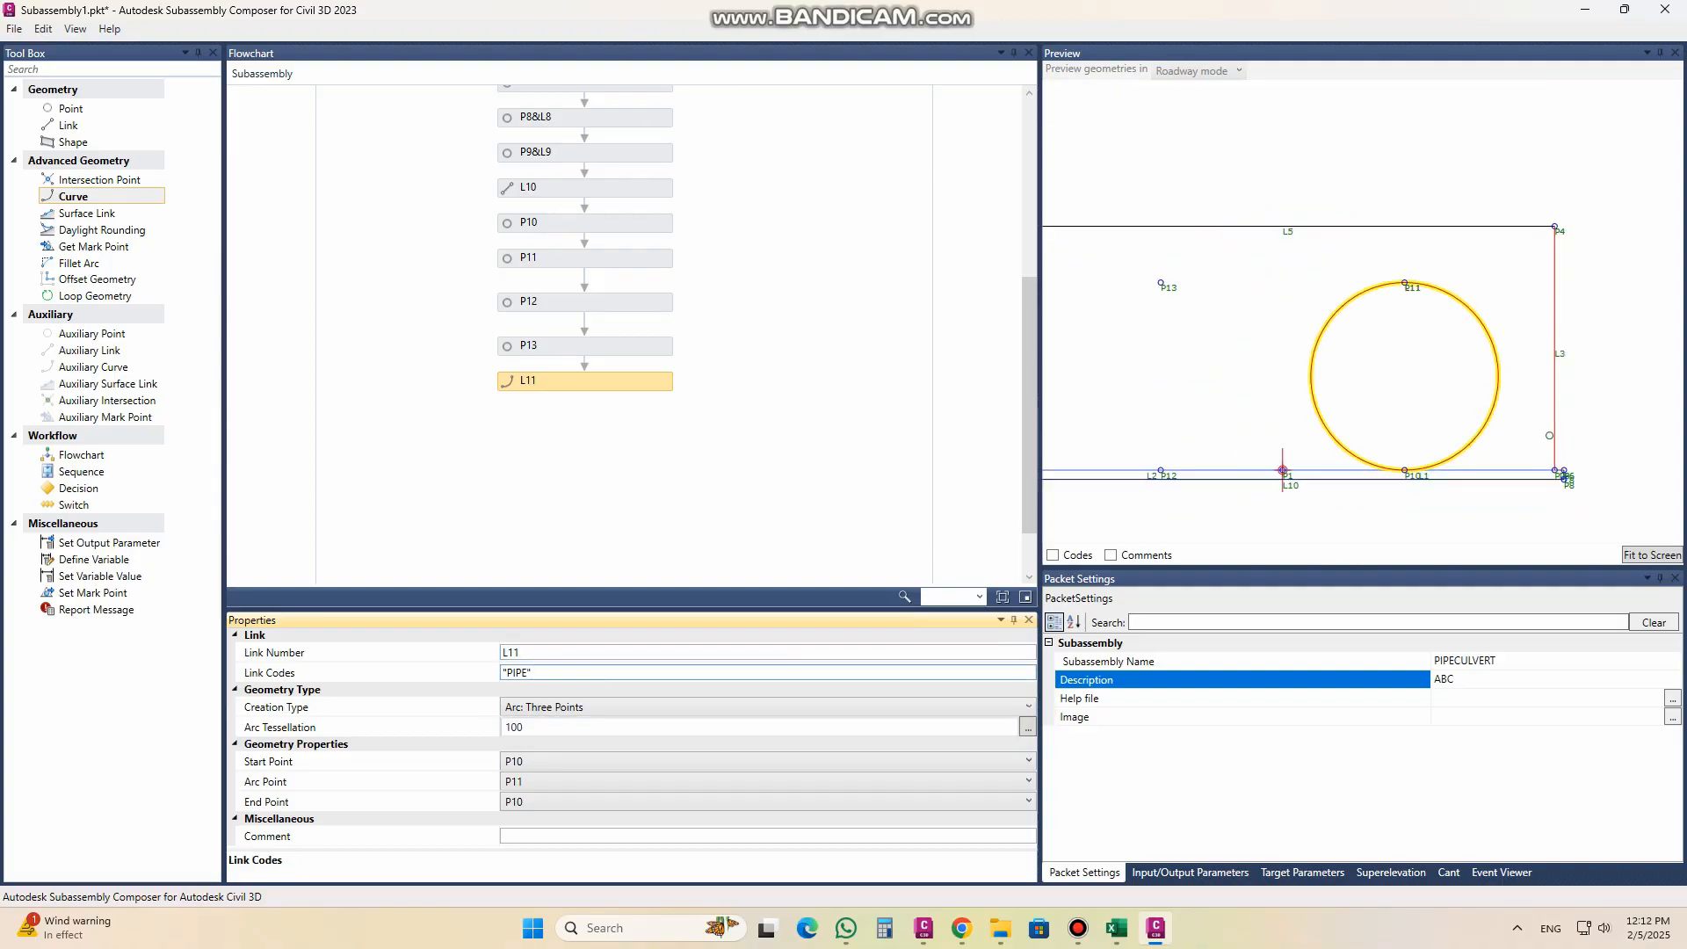
middle_click_drag(1164, 390, 1364, 367)
scroll(1418, 342, "up", 3)
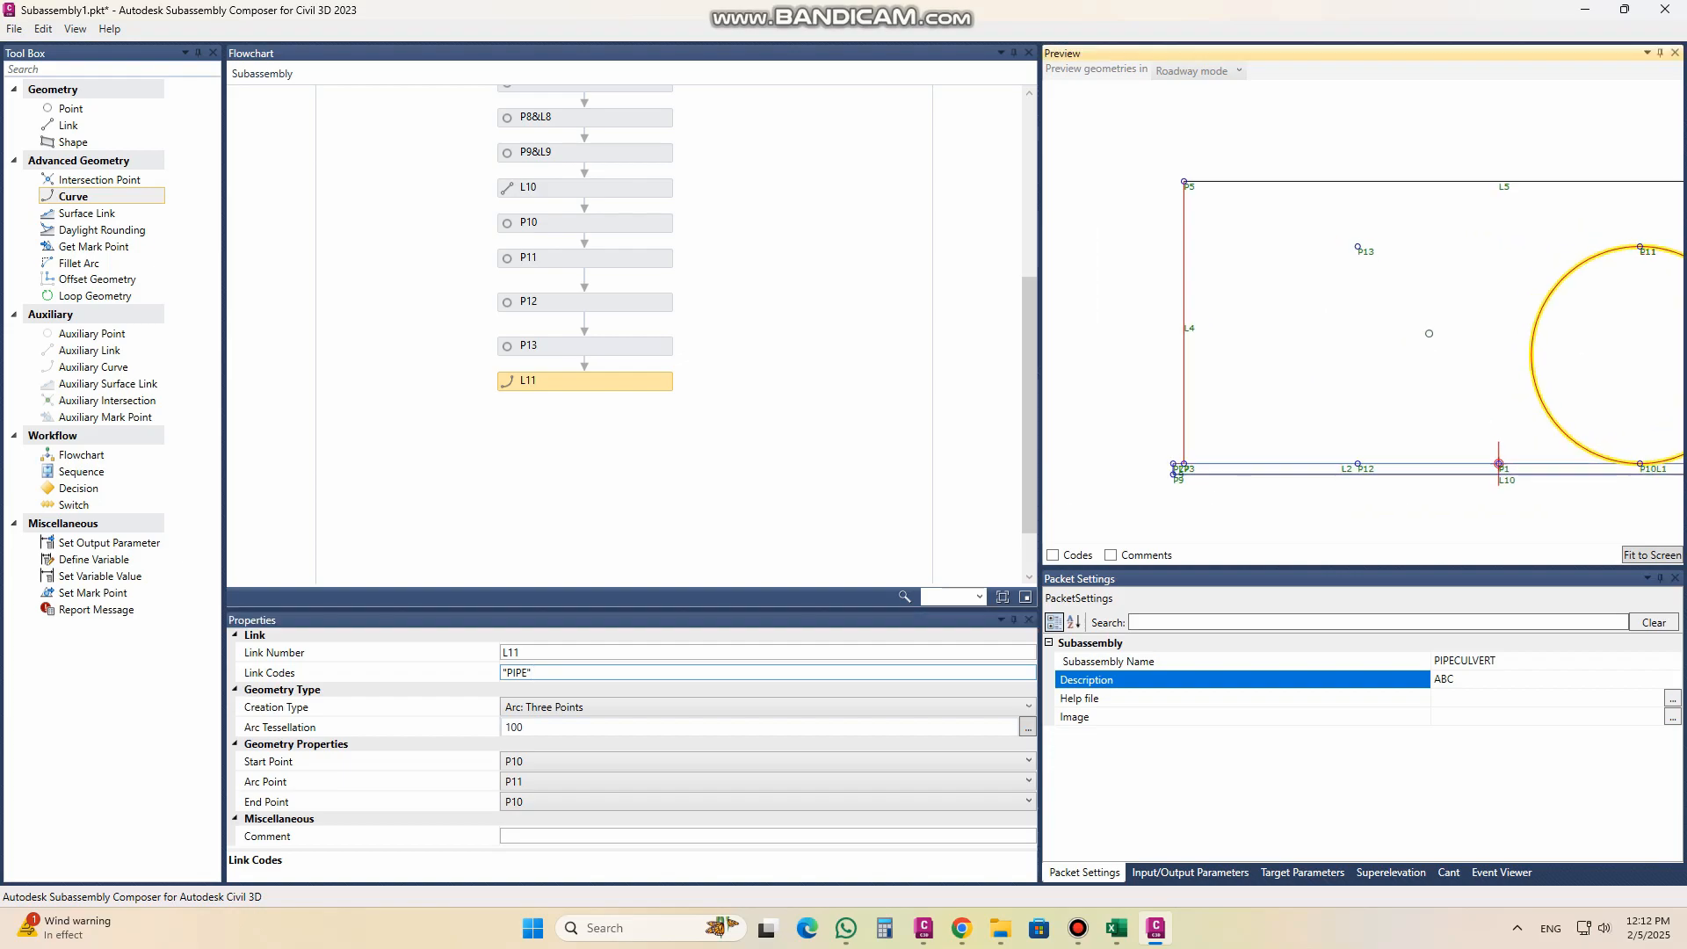
scroll(1370, 448, "up", 1)
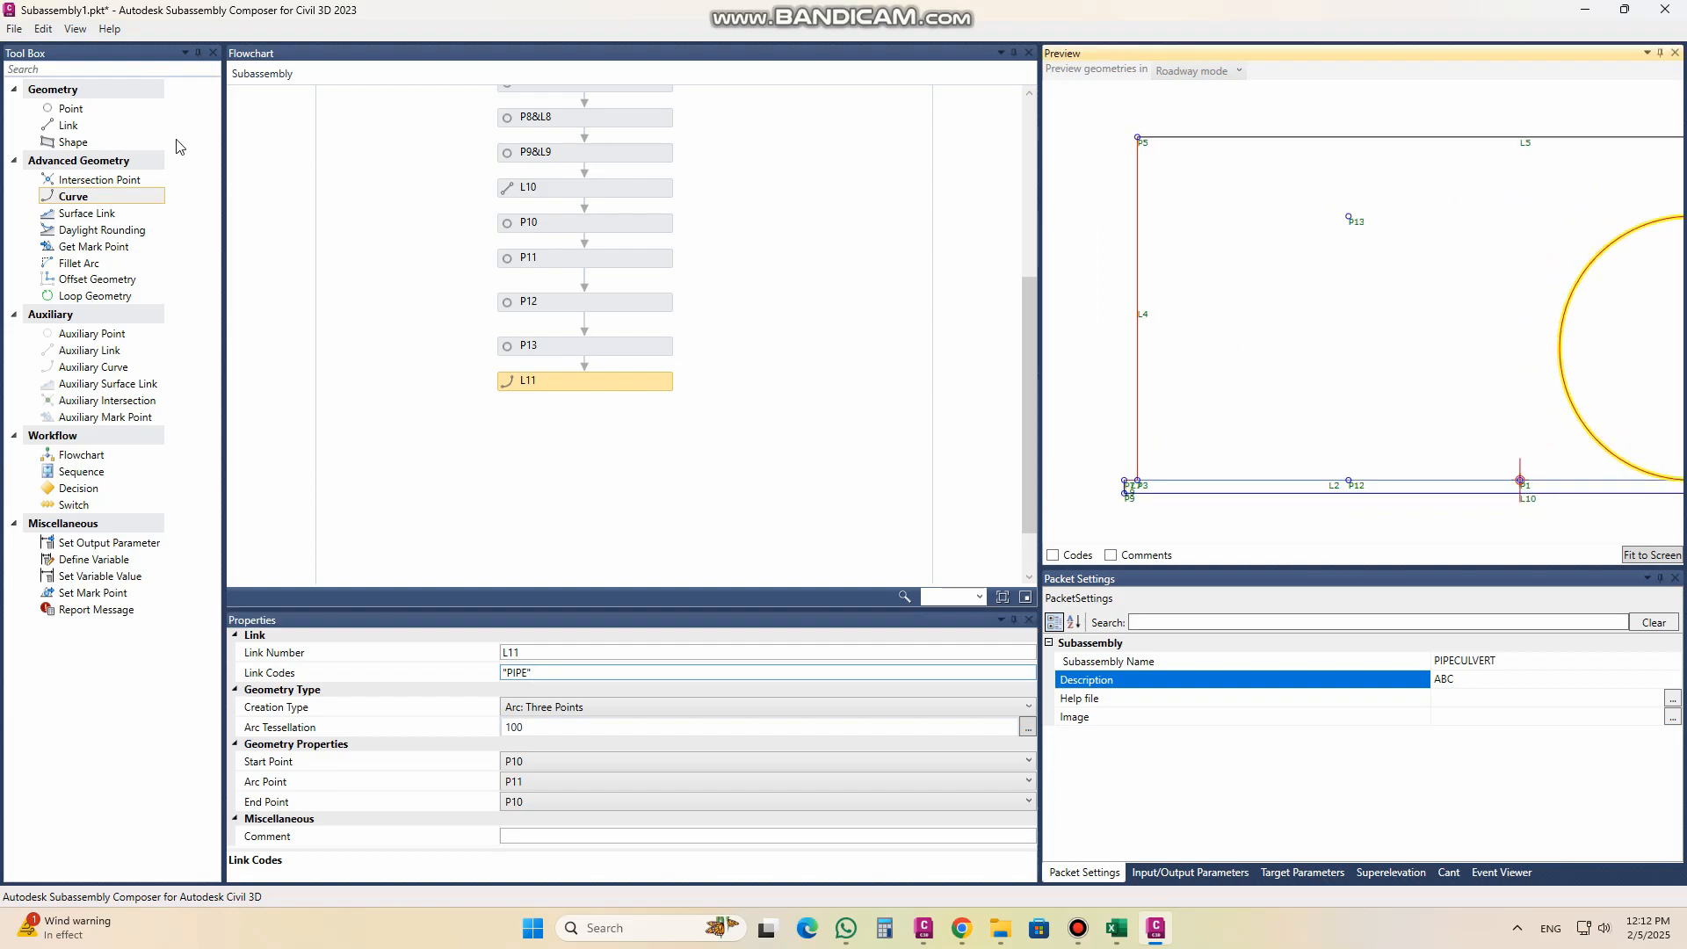
left_click_drag(82, 196, 587, 426)
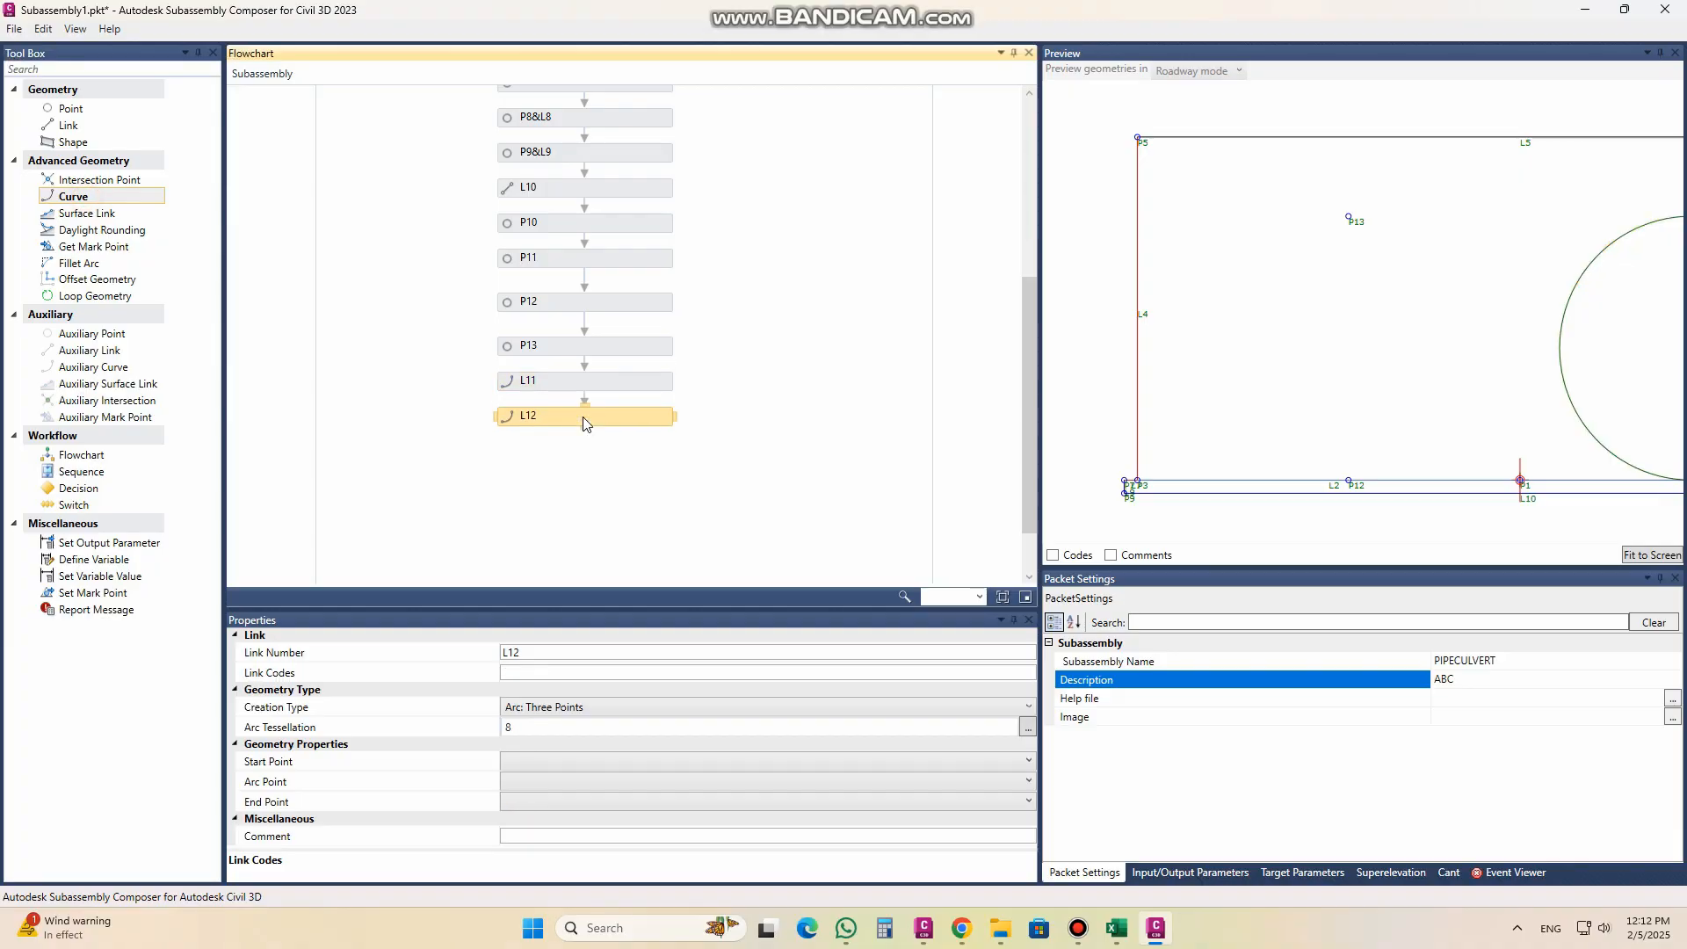
left_click(545, 677)
type("\"PIPE\"")
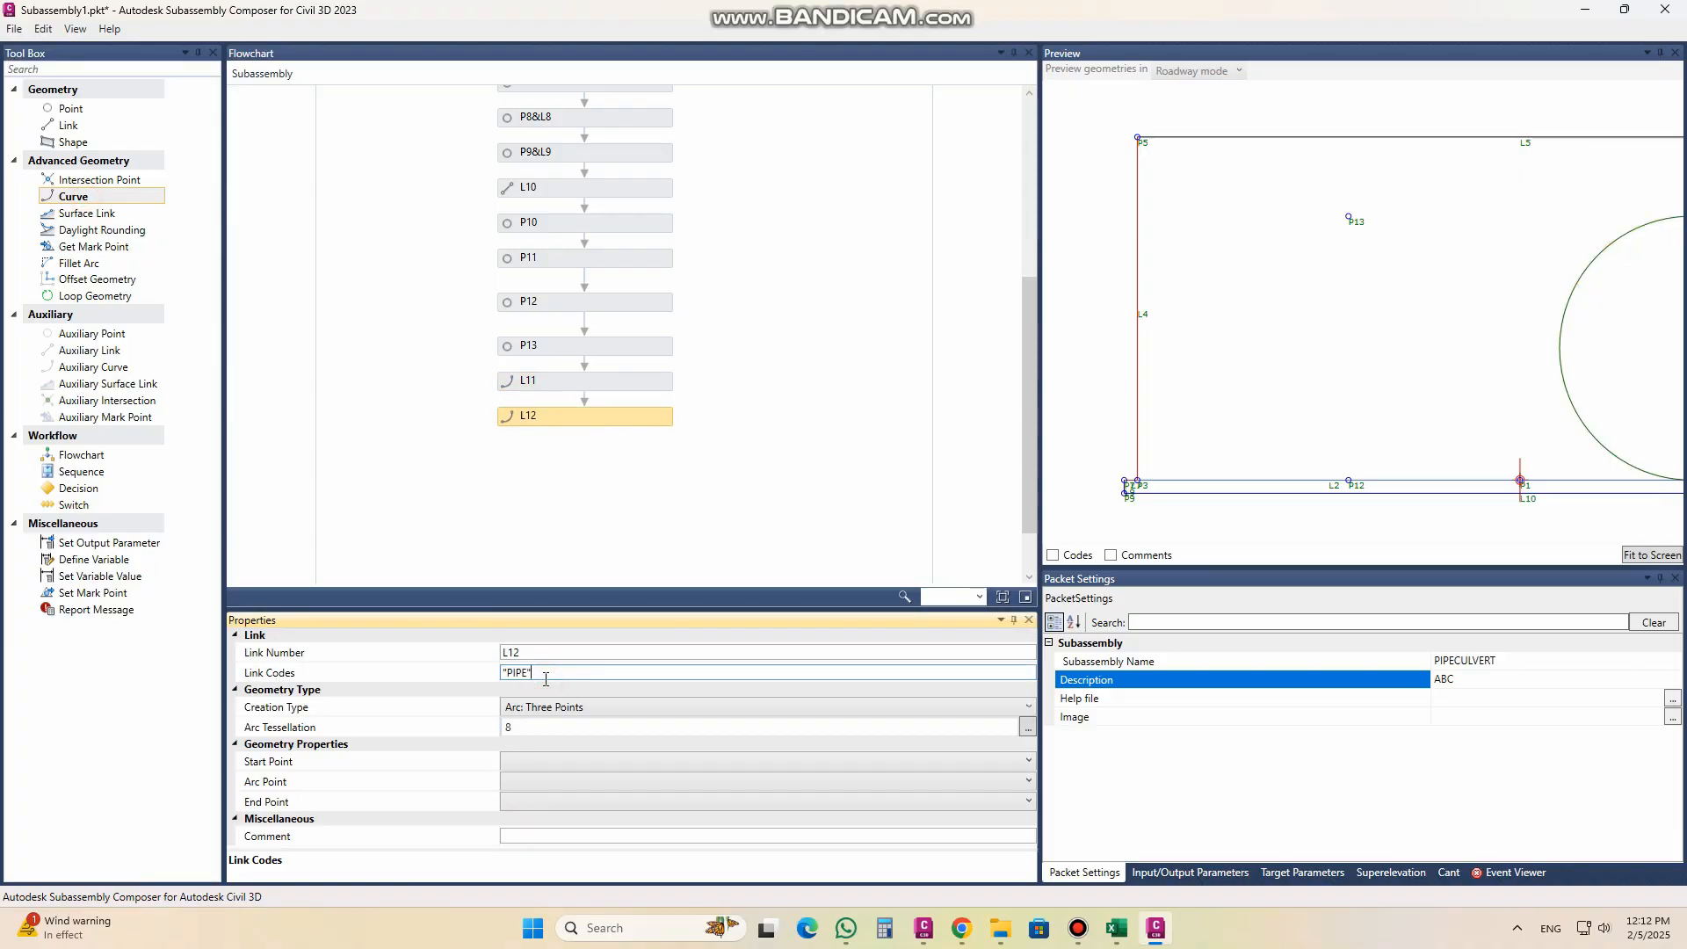
Step: Define curve L12 as a full circle with start point P12, arc point P13 and end point P12
left_click(551, 763)
left_click(553, 764)
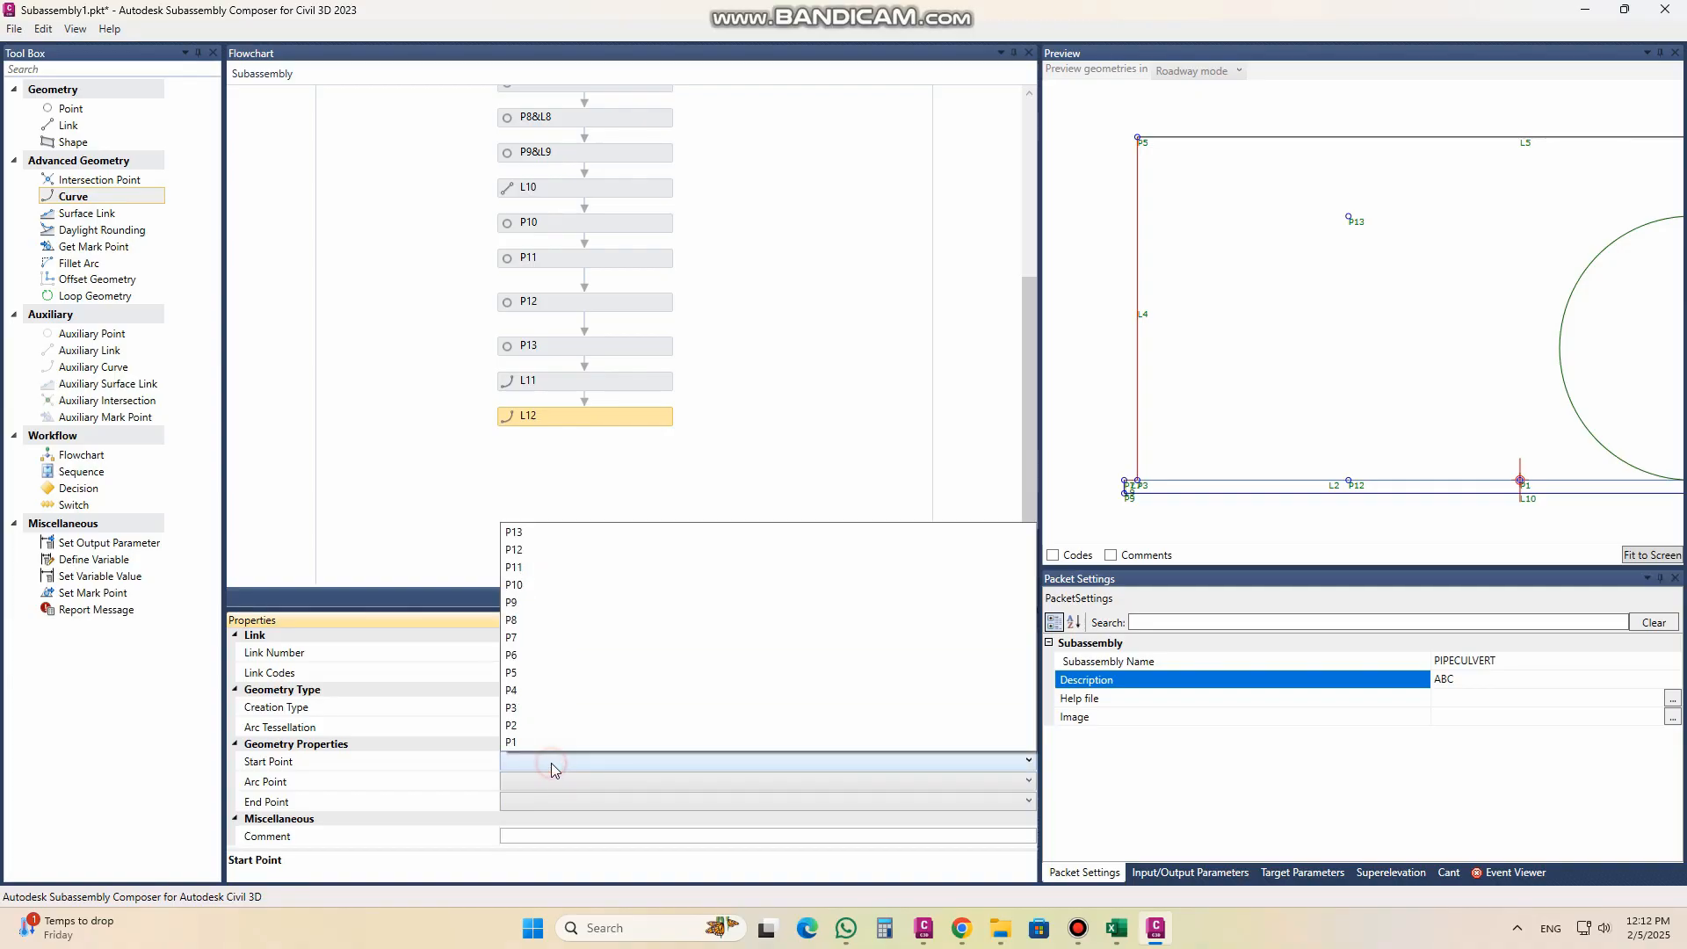
left_click(545, 551)
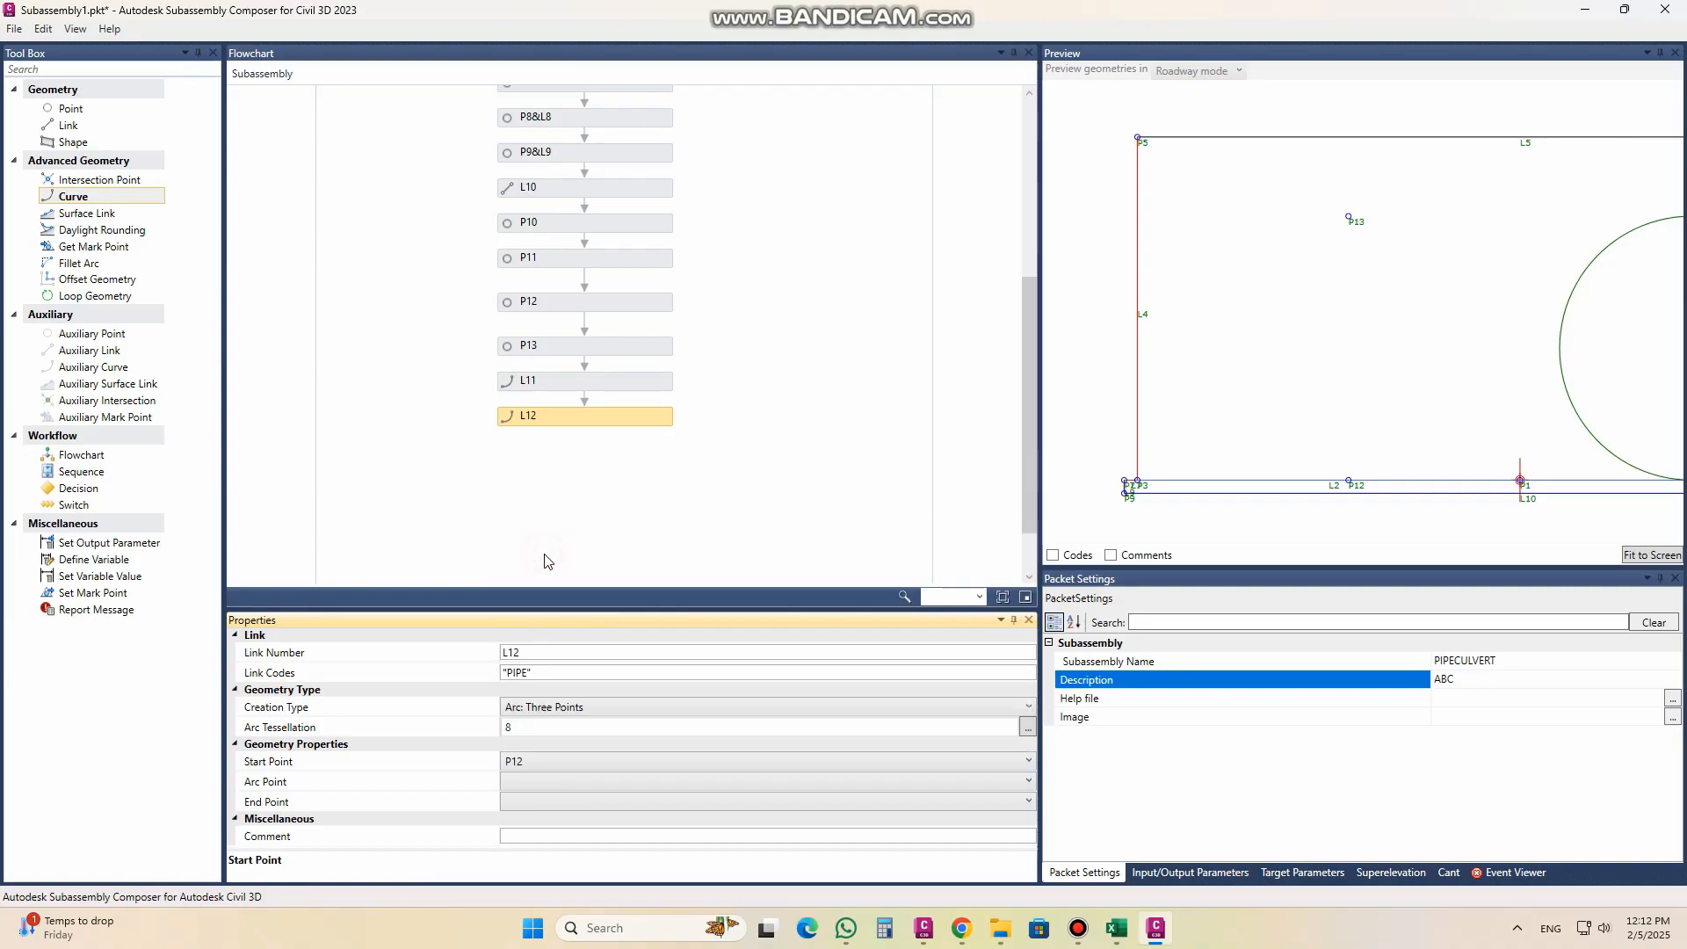
left_click(551, 786)
left_click(546, 803)
left_click(531, 591)
Step: Set the arc tessellation of L12 to 100 and fit the whole section in the preview
left_click(537, 729)
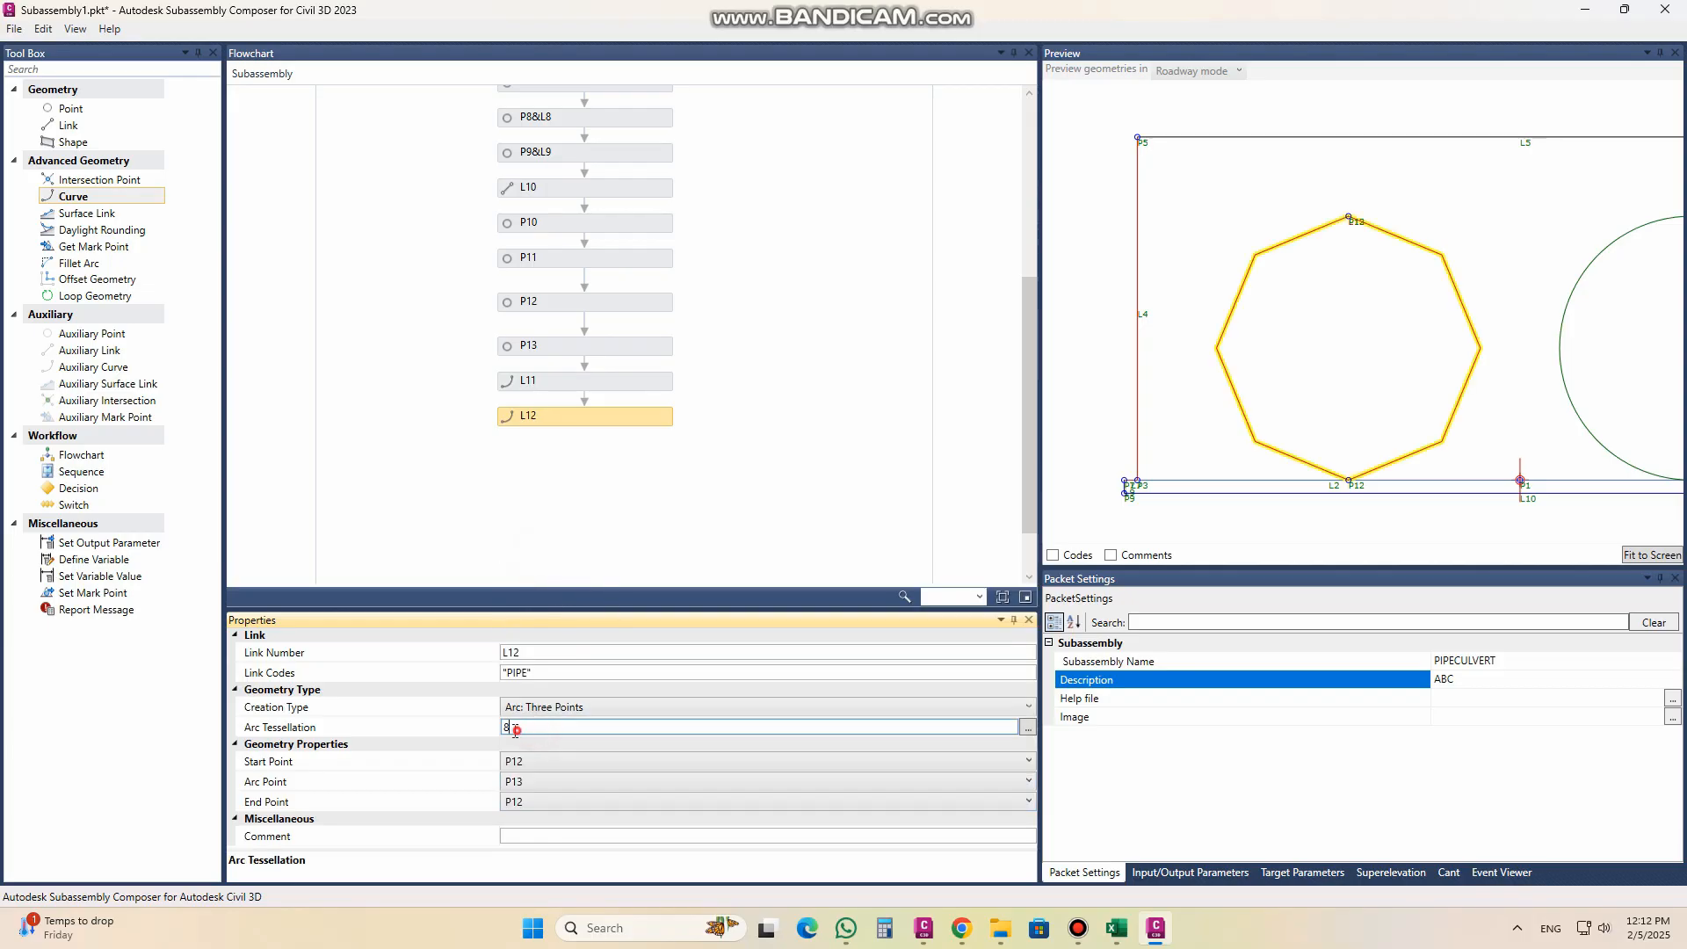
type("100")
left_click(570, 653)
scroll(1208, 370, "down", 3)
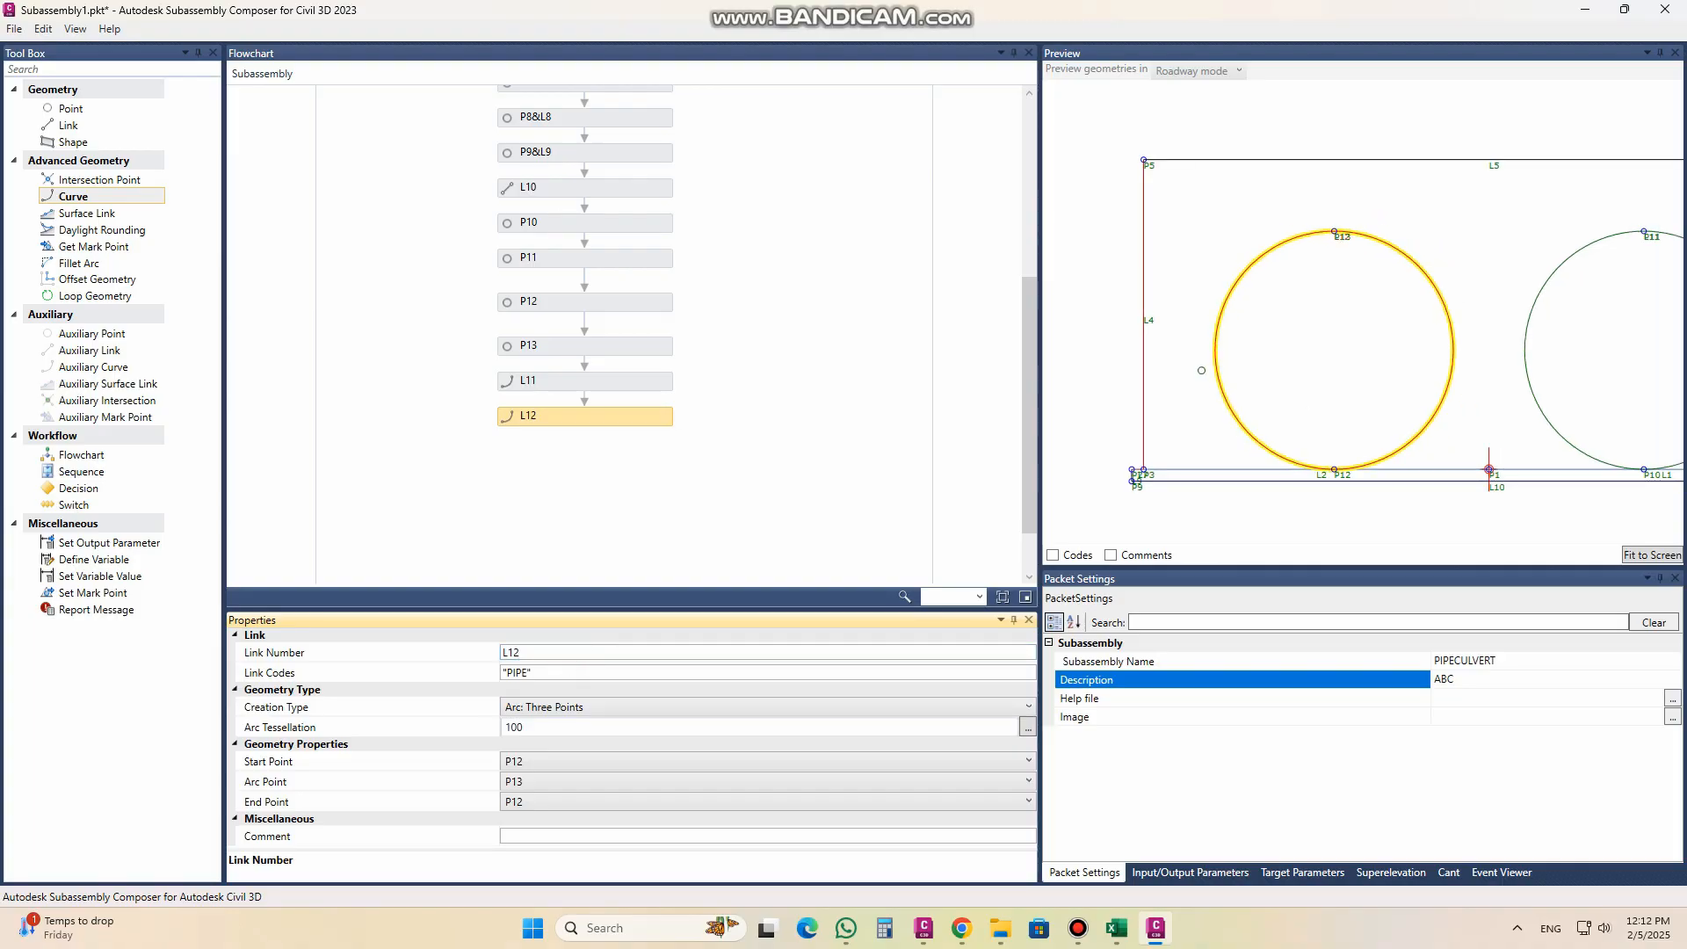
left_click(1652, 555)
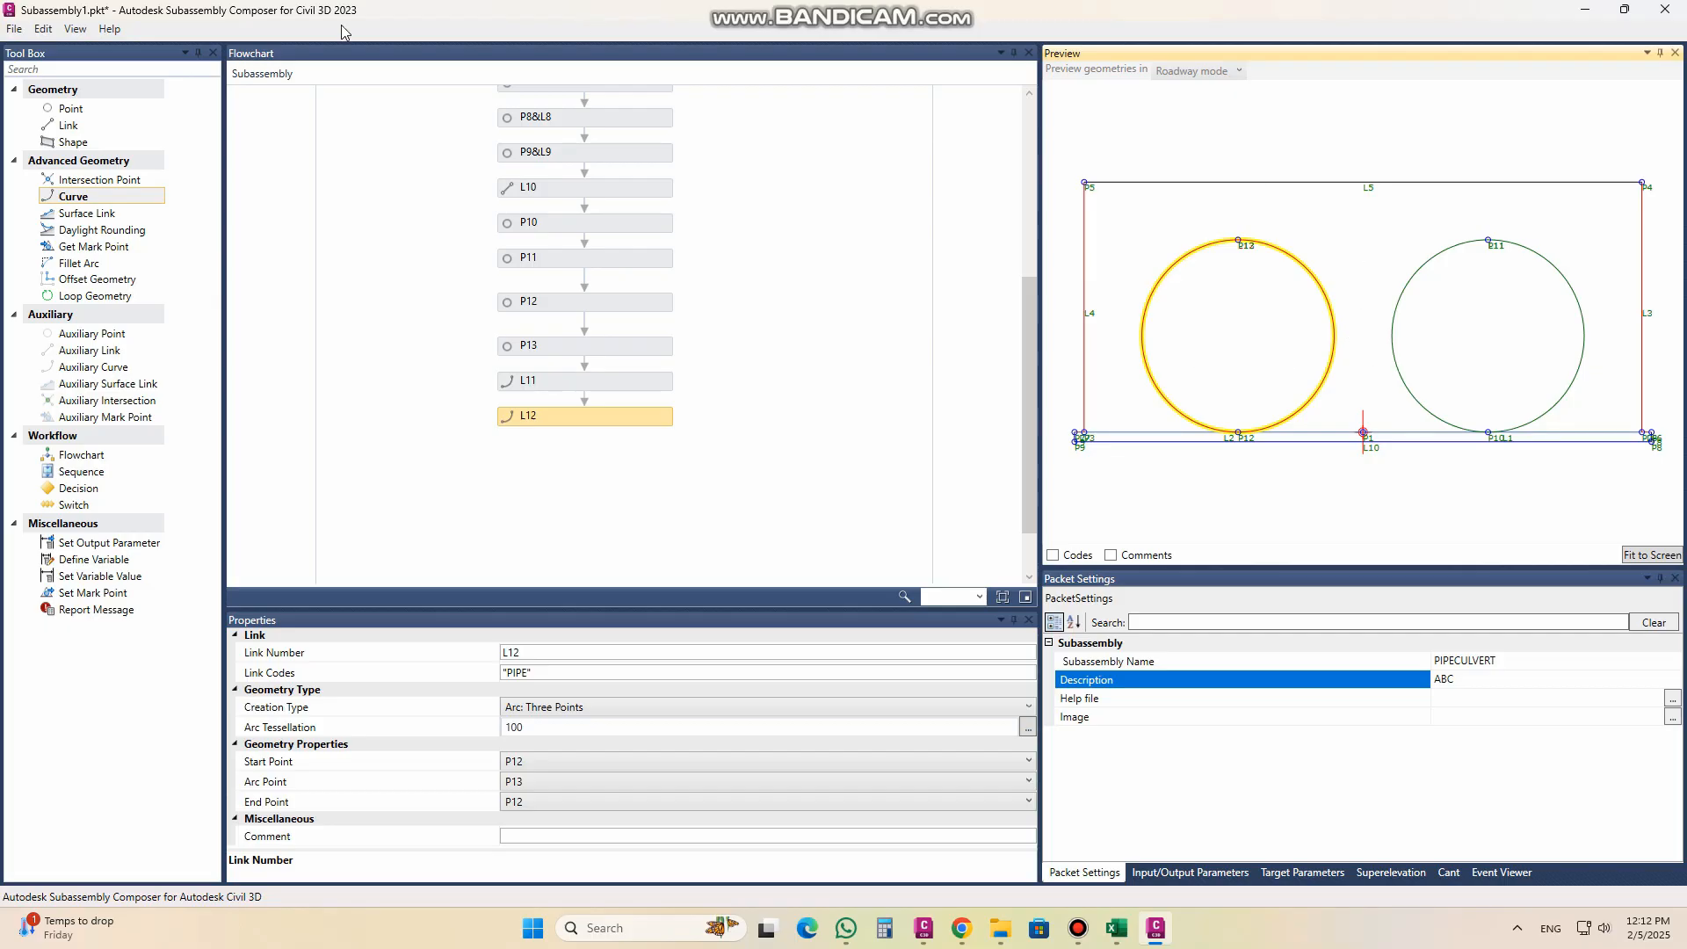
Step: Add a shape after L12 in the flowchart and give it the shape code "LEAN"
left_click(100, 144)
left_click_drag(100, 150, 615, 447)
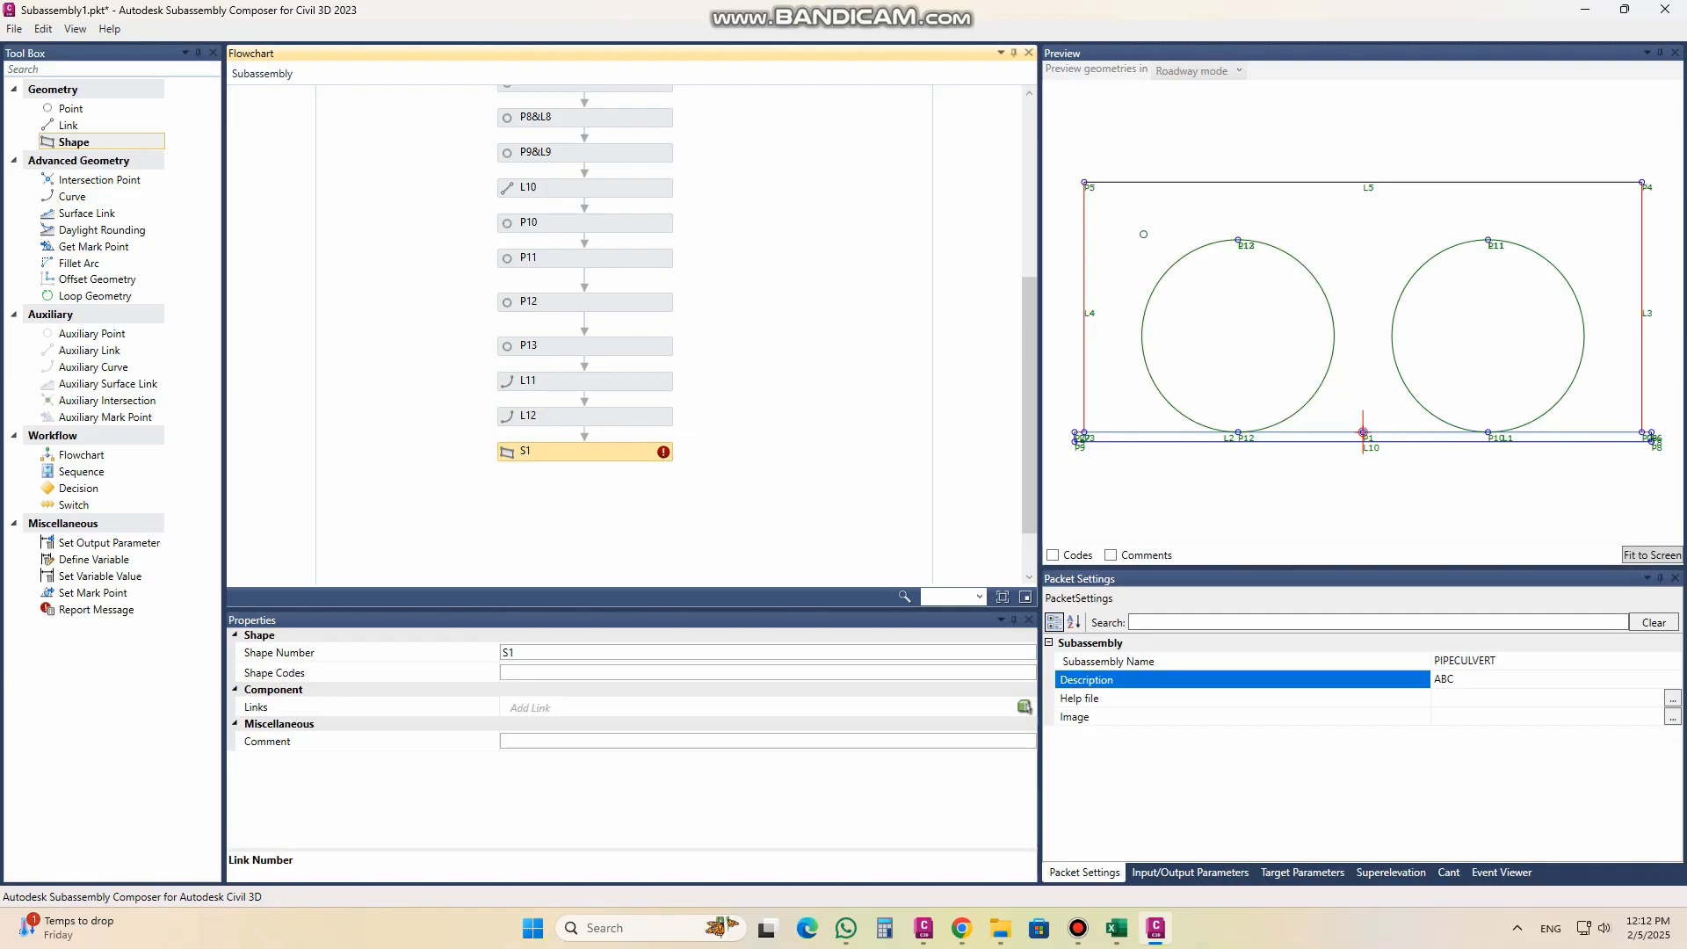
left_click(566, 672)
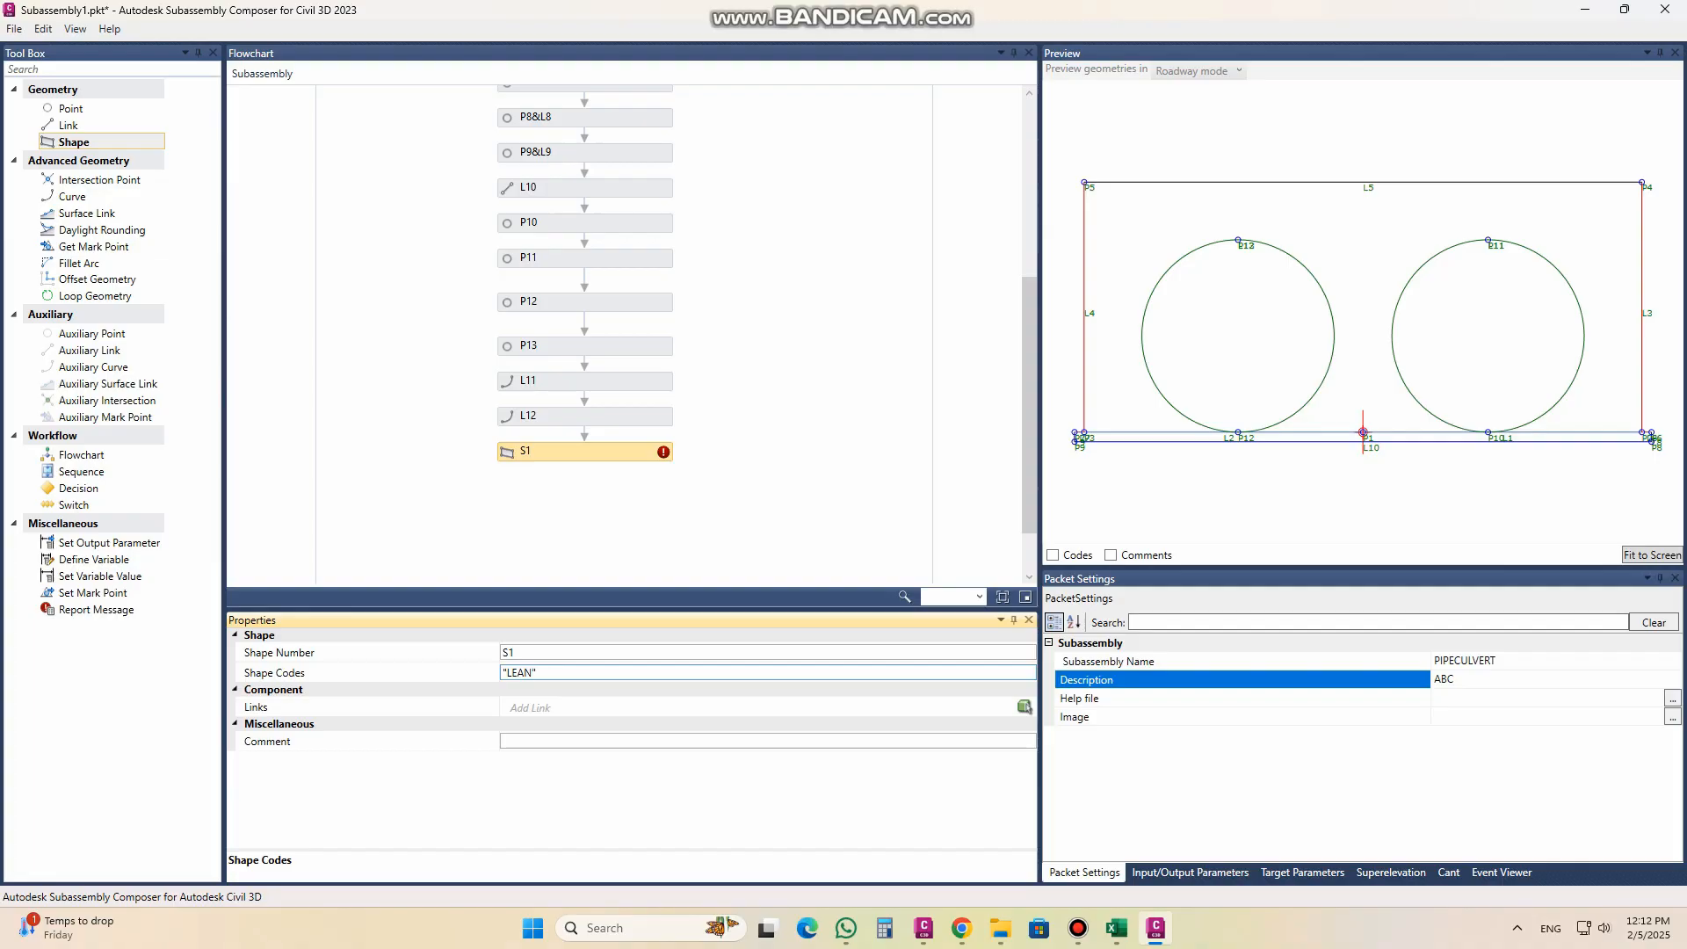
left_click(1023, 707)
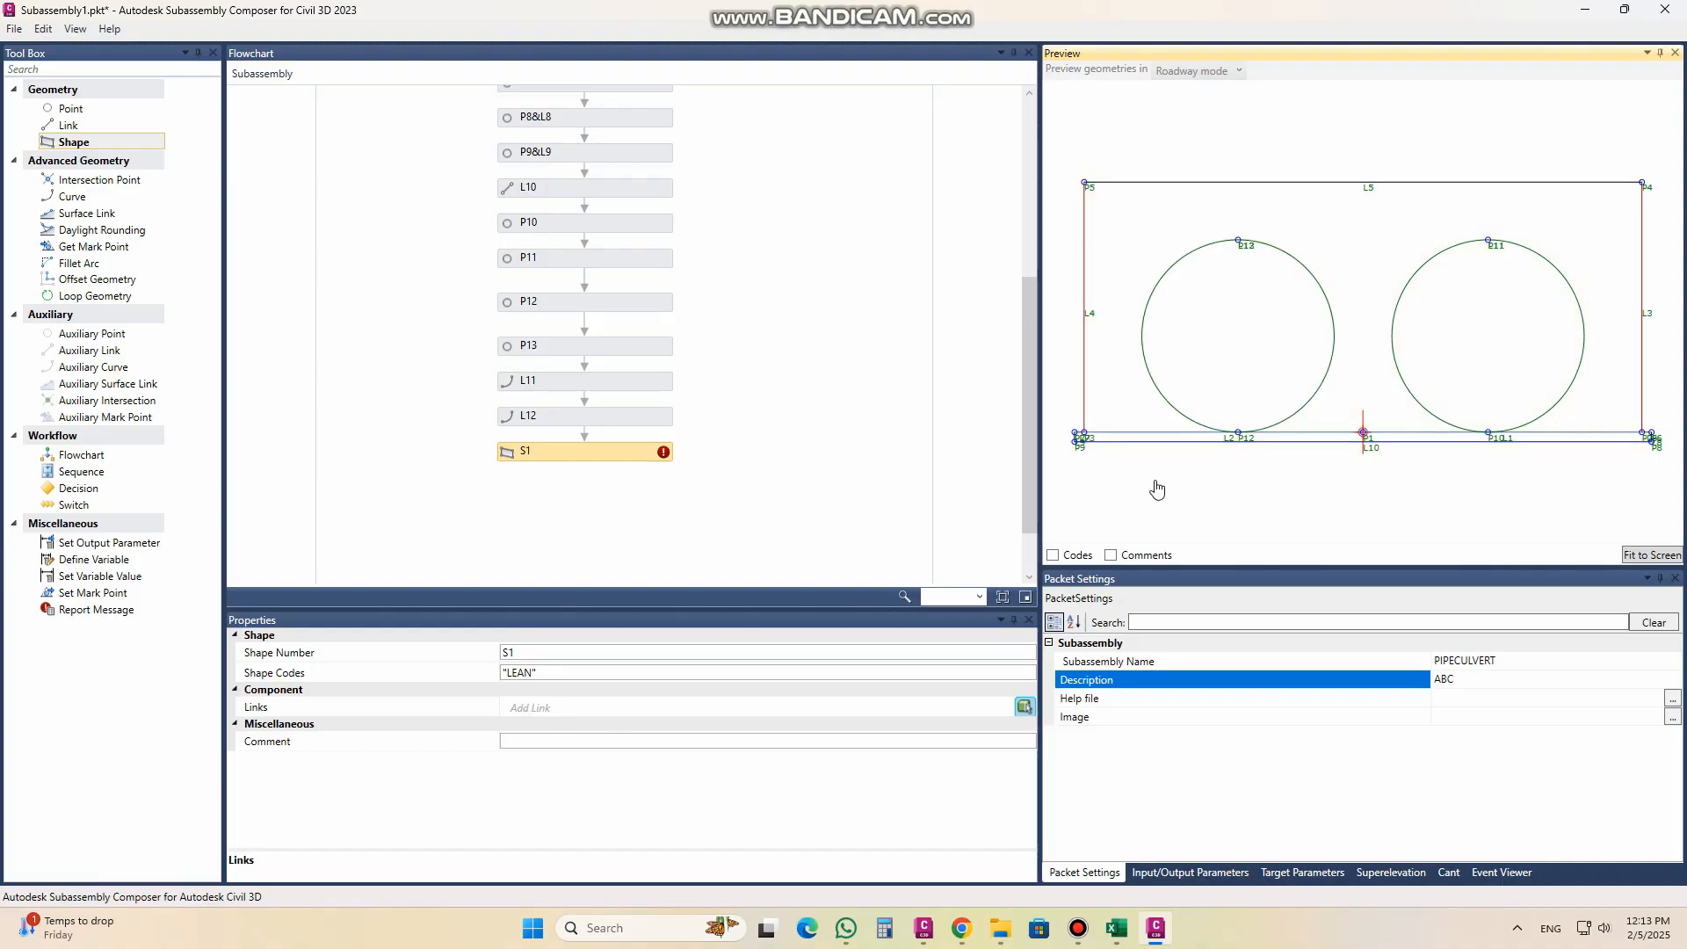
scroll(1086, 431, "up", 2)
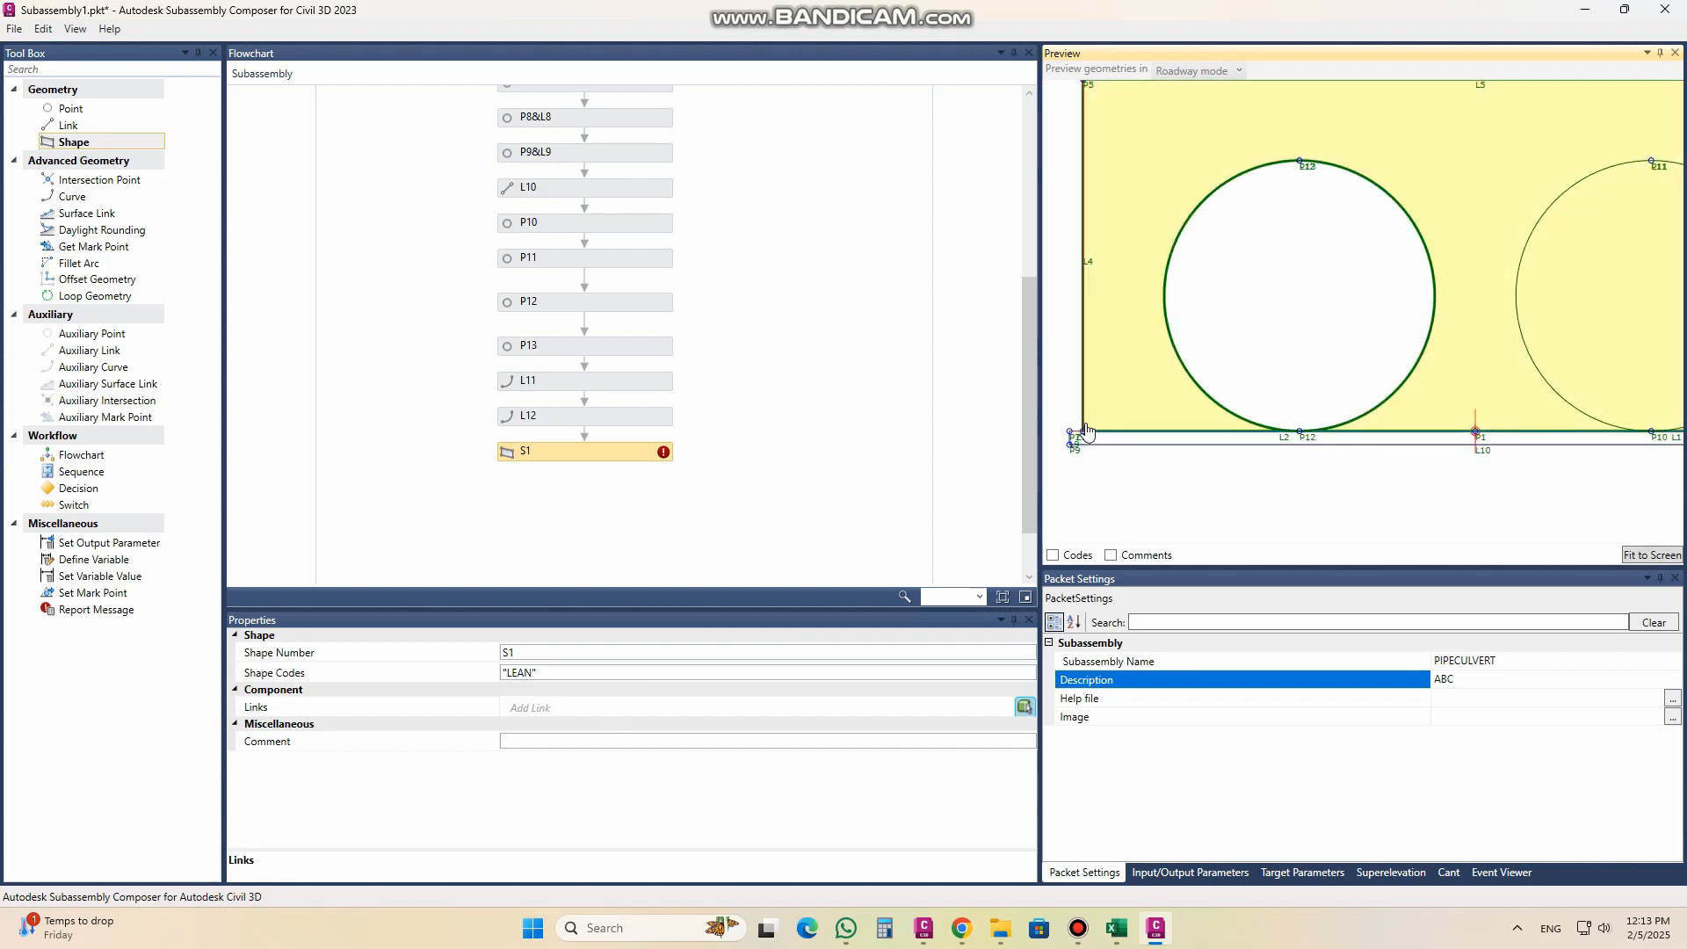
scroll(1086, 430, "up", 2)
scroll(1037, 462, "up", 3)
scroll(1048, 442, "up", 2)
scroll(1070, 461, "up", 2)
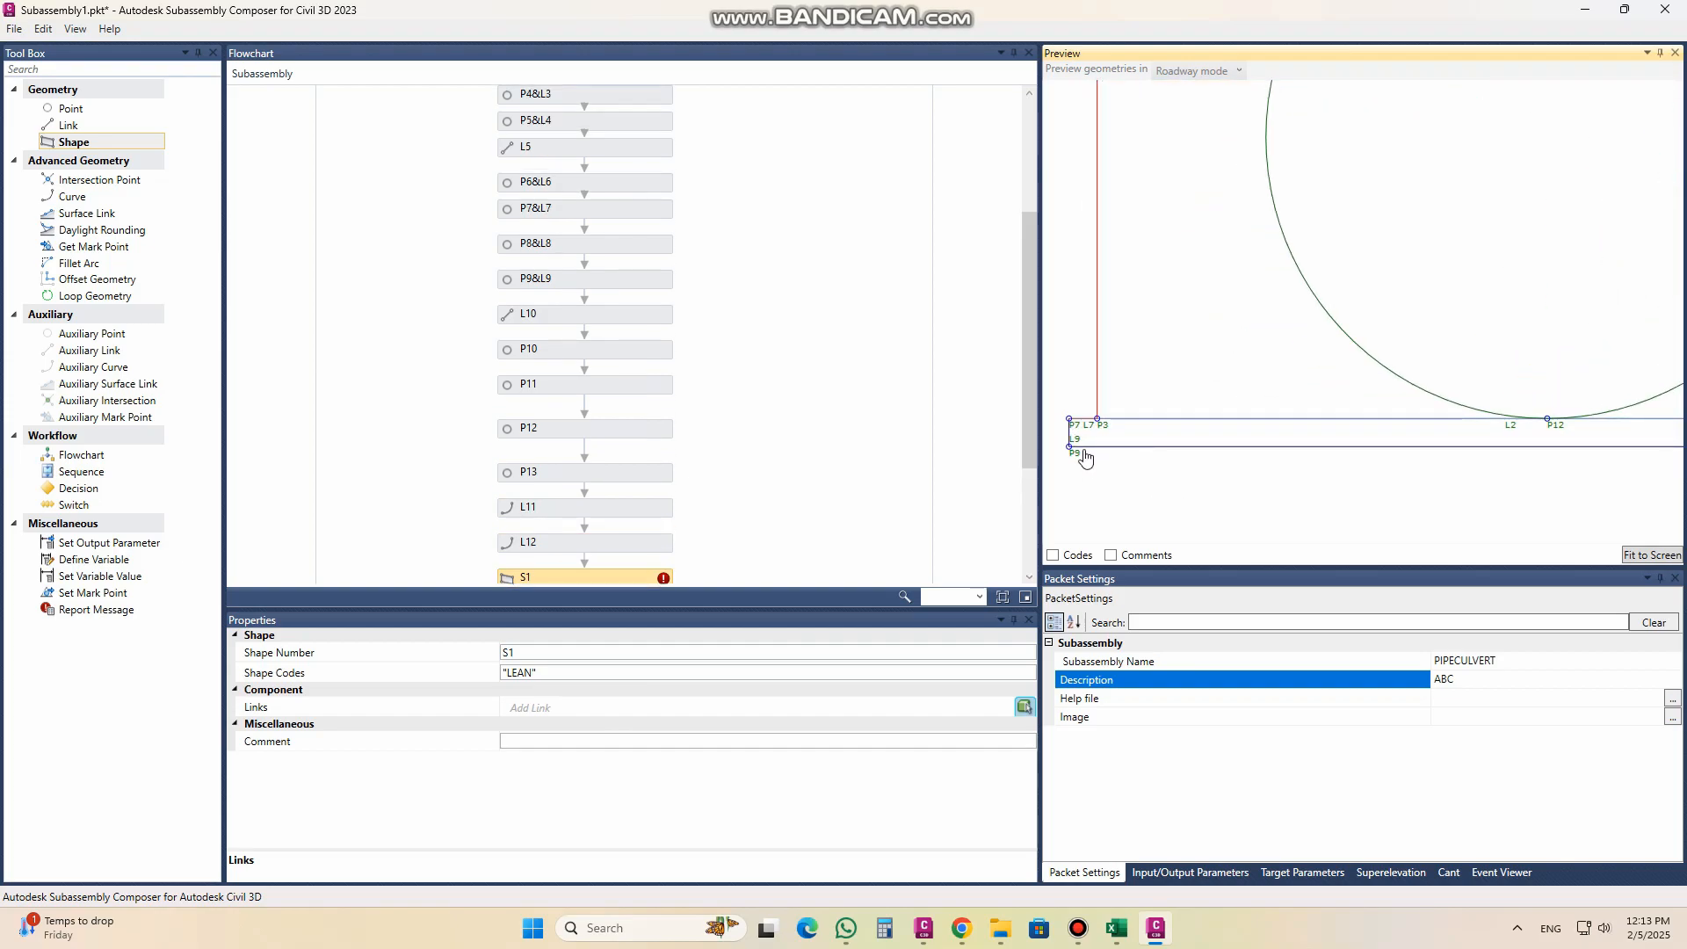
scroll(1084, 475, "down", 1)
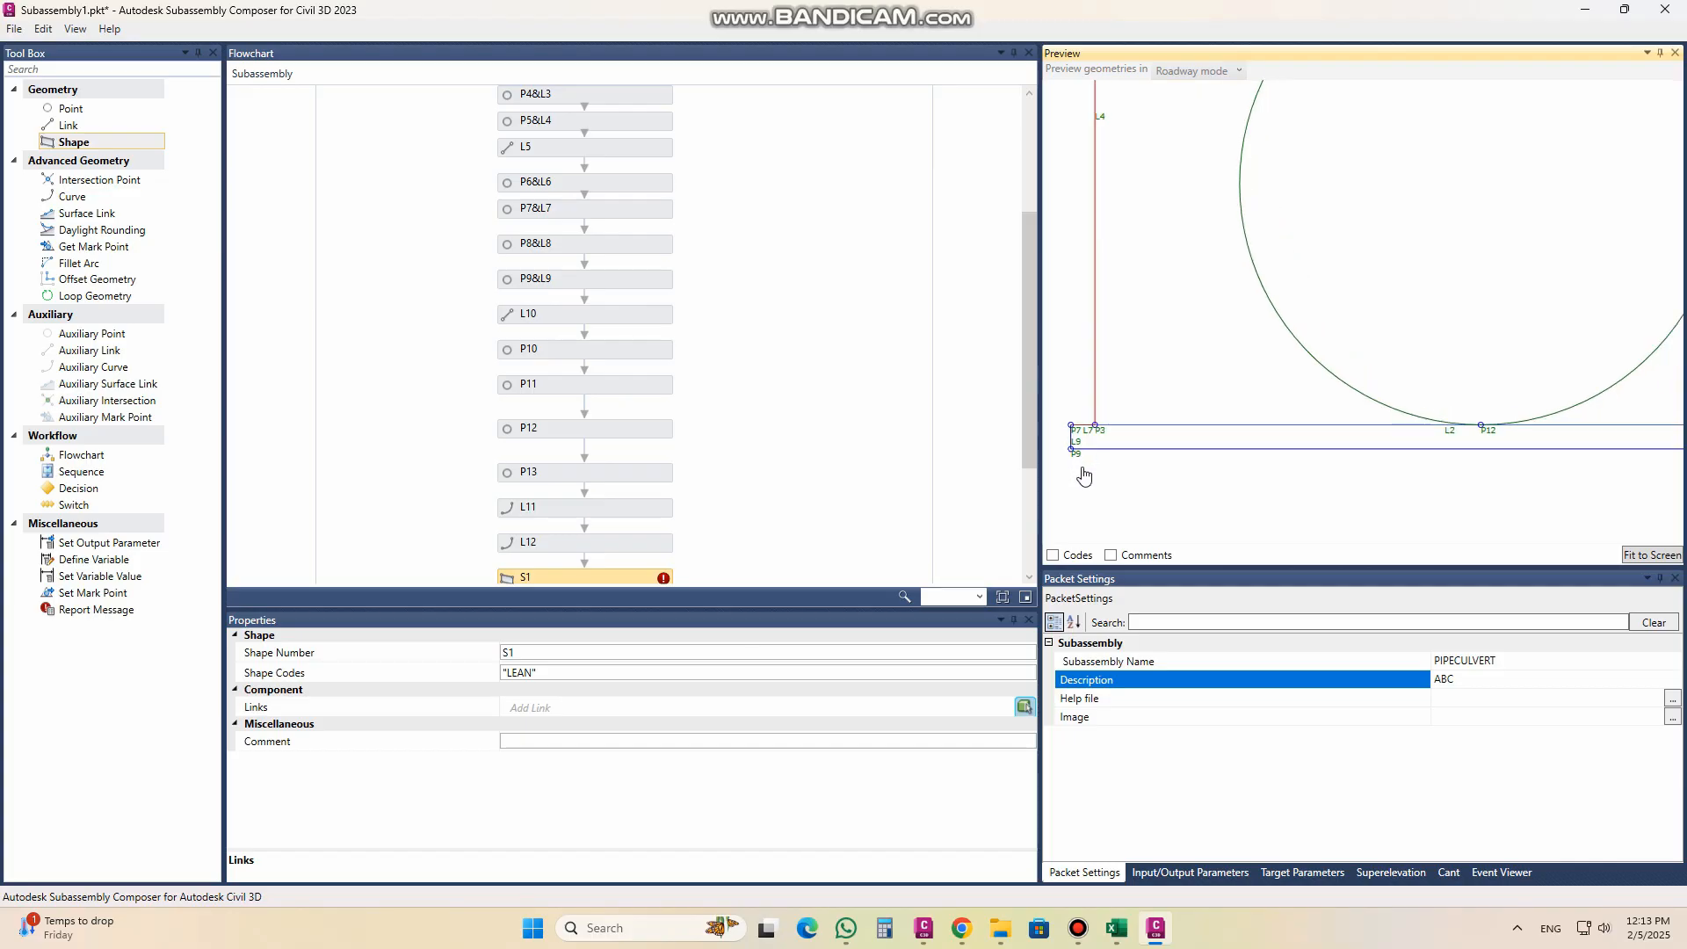
scroll(1063, 488, "down", 1)
scroll(1058, 493, "down", 2)
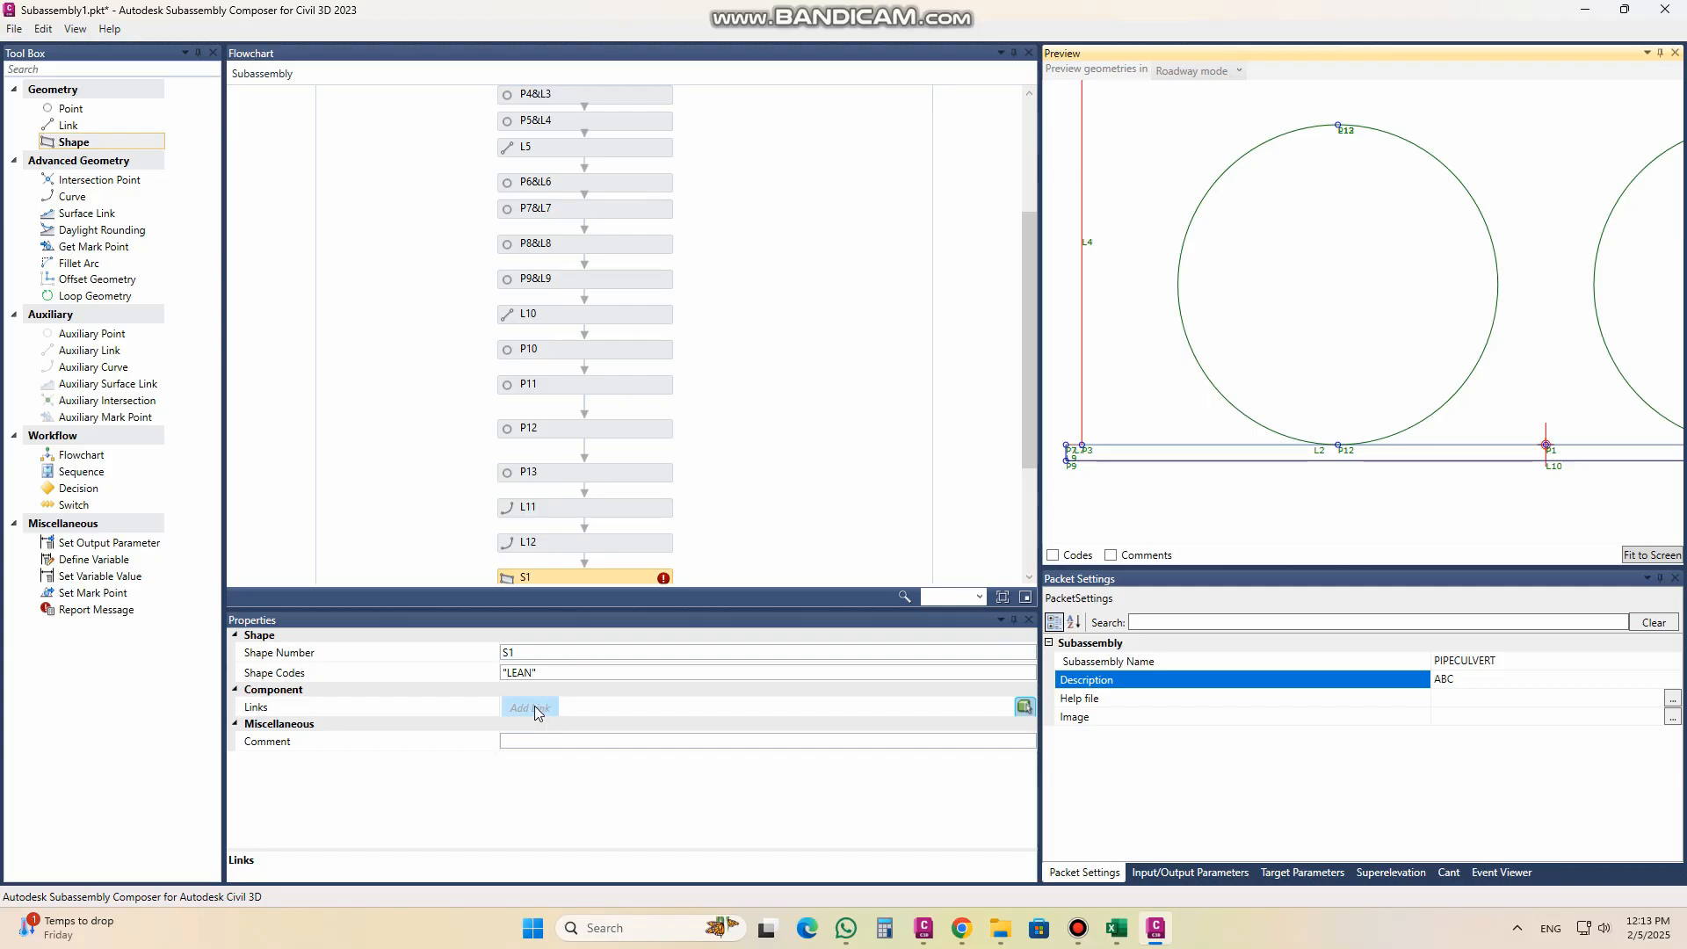
Step: Add L10 as the first boundary link of shape S1
left_click(536, 708)
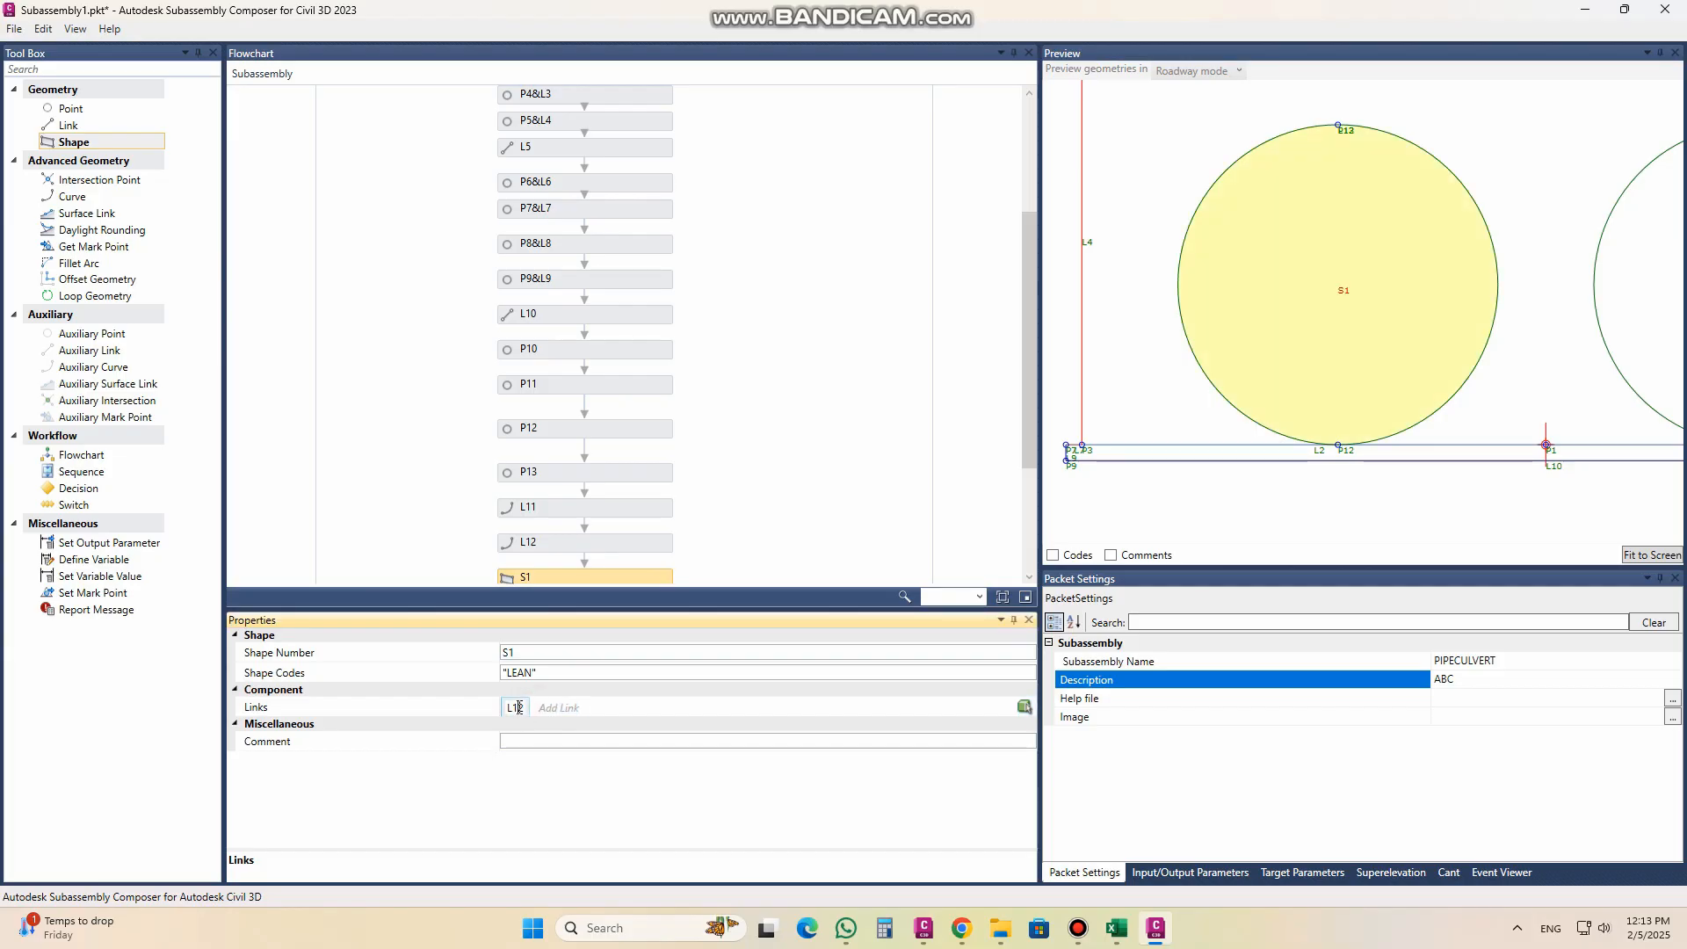
key("BackSpace")
type("0")
left_click(467, 693)
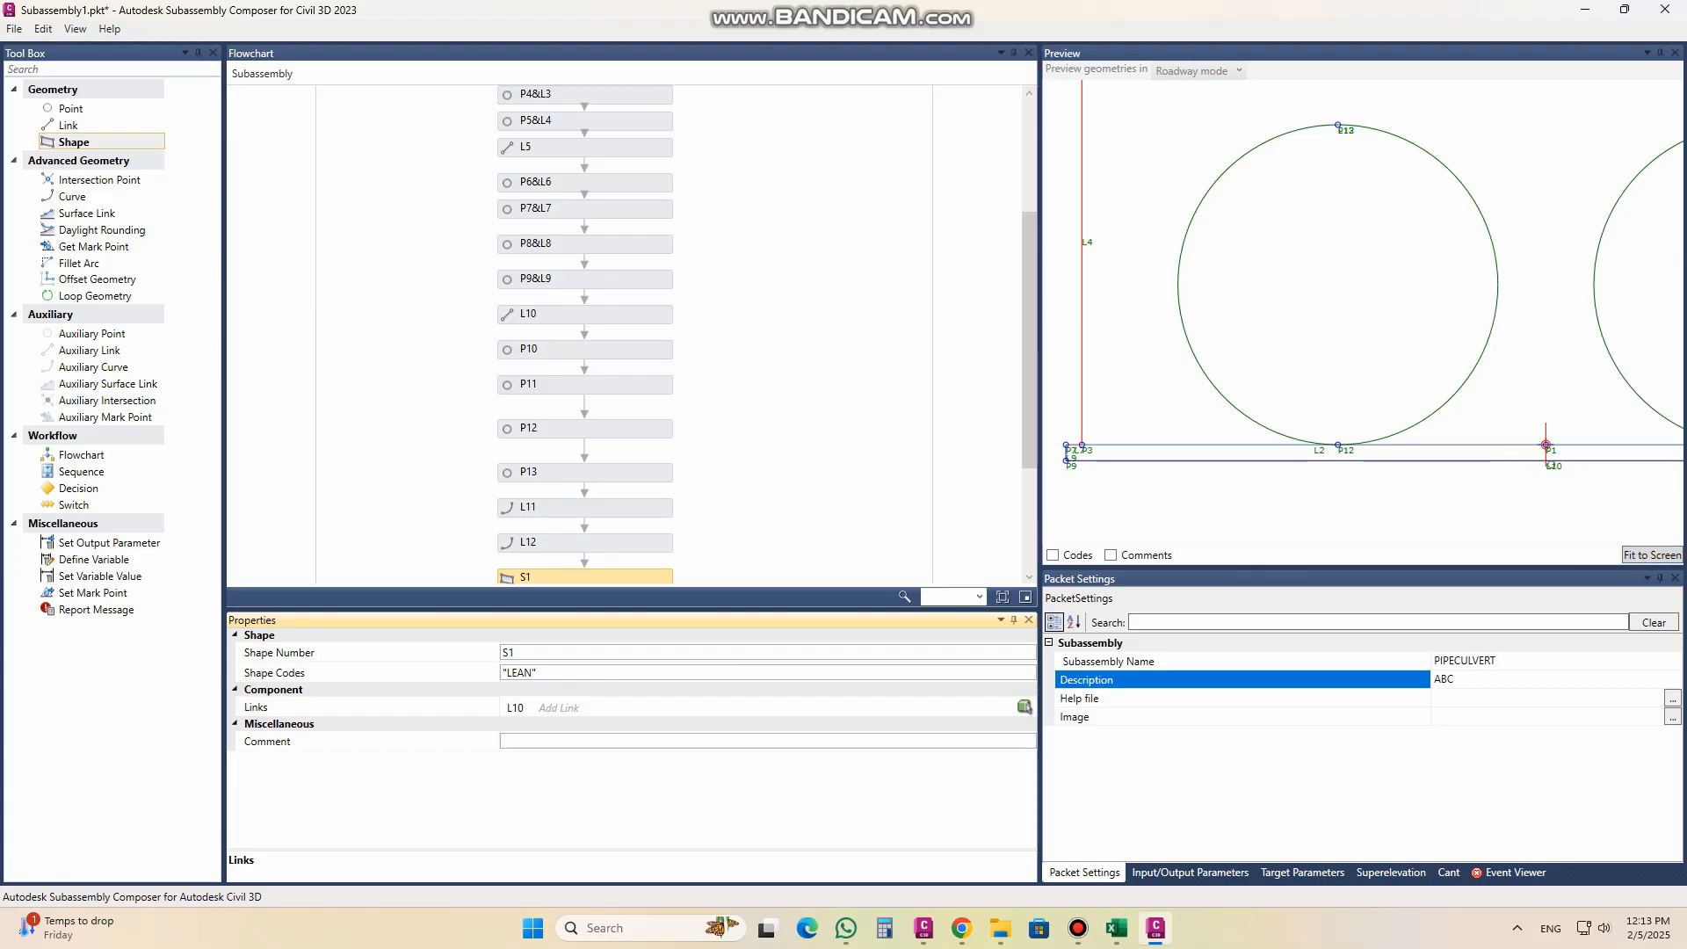
Step: Add links L9 and L7 to the boundary of shape S1
scroll(1065, 461, "up", 4)
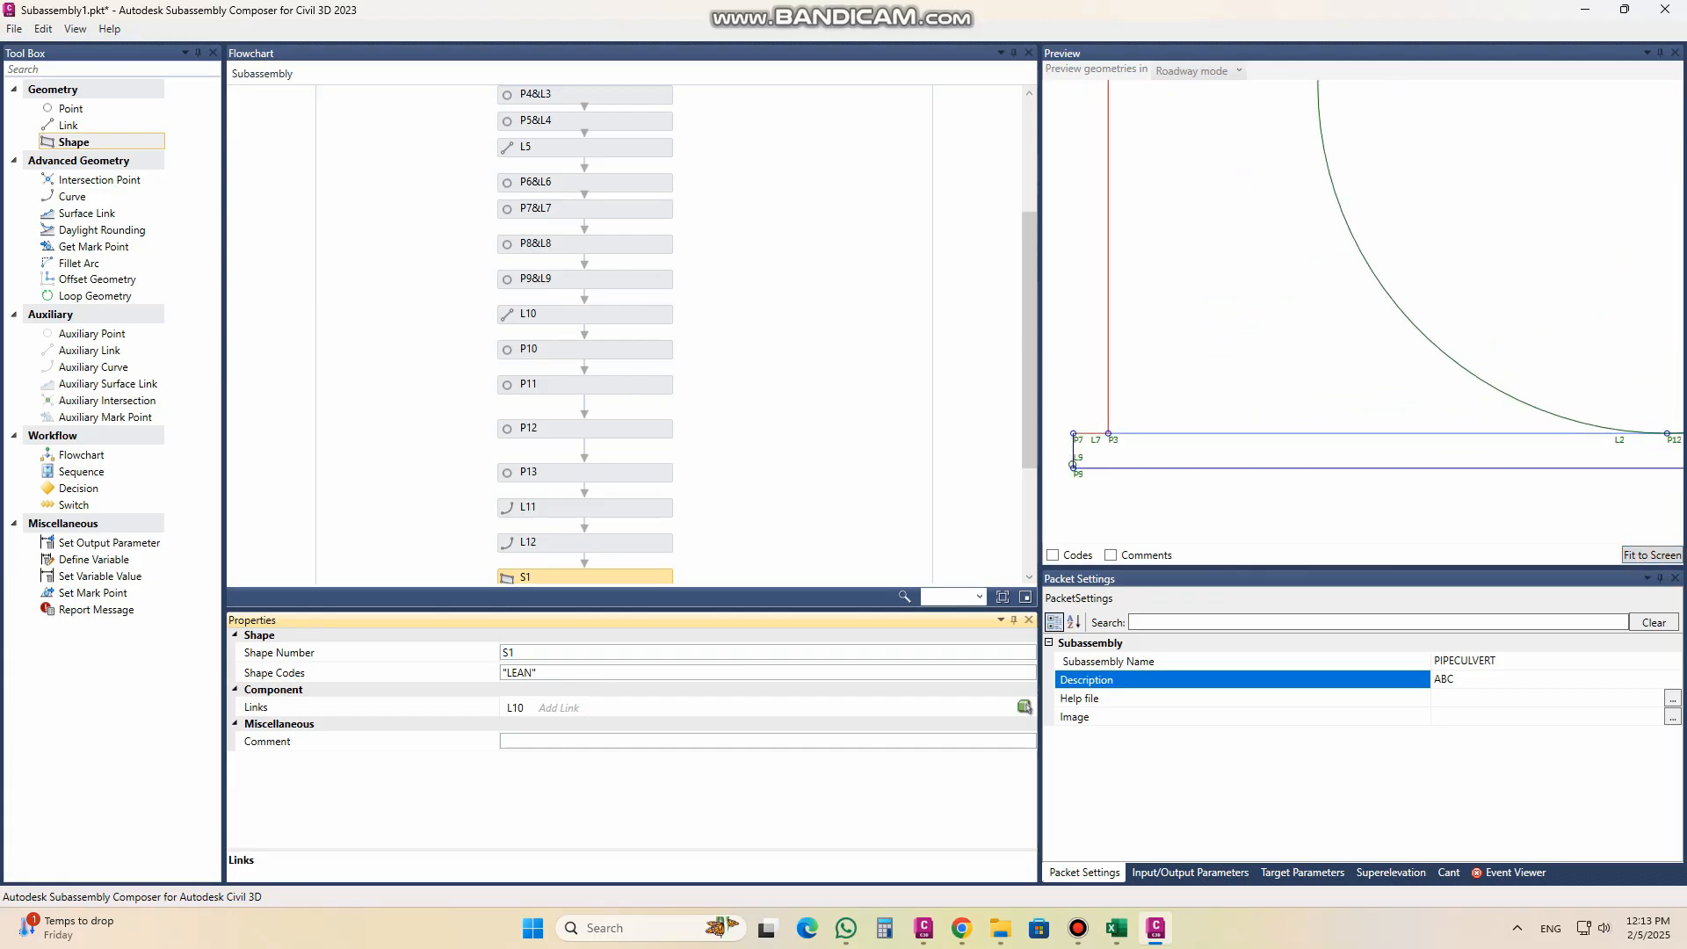
left_click(554, 710)
left_click(567, 707)
left_click(578, 712)
left_click(572, 708)
double_click(572, 709)
Step: Add link L6 as the fourth boundary link of shape S1
left_click(611, 709)
middle_click_drag(1643, 455, 1585, 452)
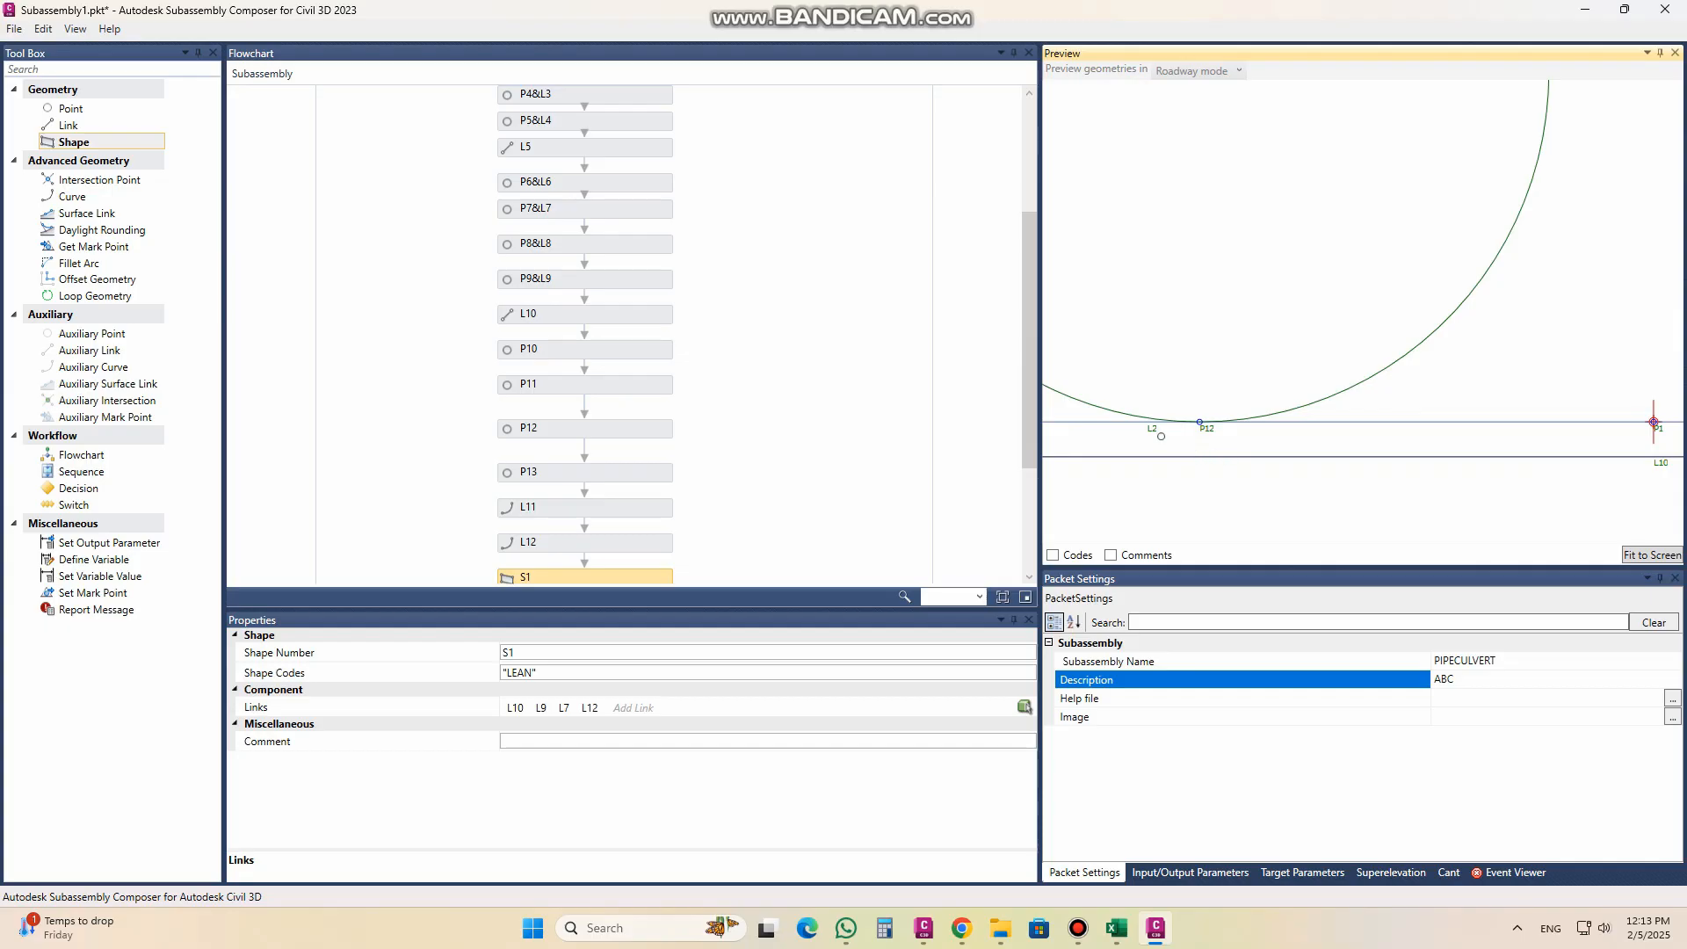
mouse_move(1625, 451)
middle_mouse_down()
mouse_move(1109, 432)
mouse_move(1233, 456)
middle_mouse_up()
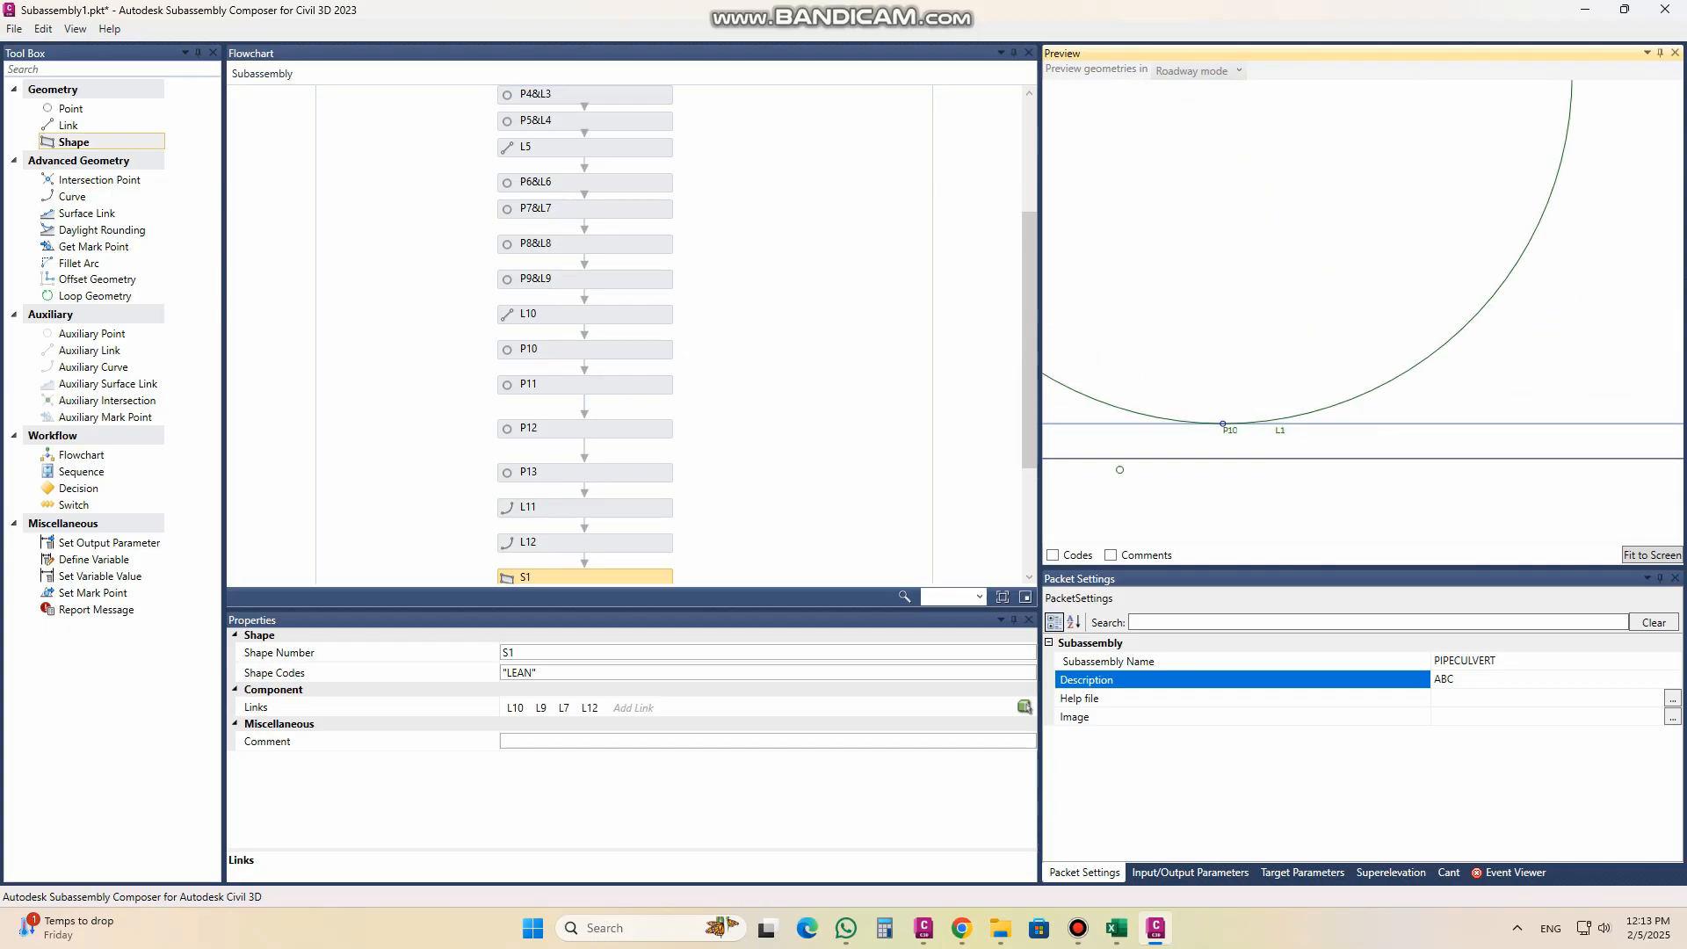
middle_click_drag(1532, 462, 1045, 451)
scroll(1287, 426, "up", 2)
scroll(1248, 412, "up", 1)
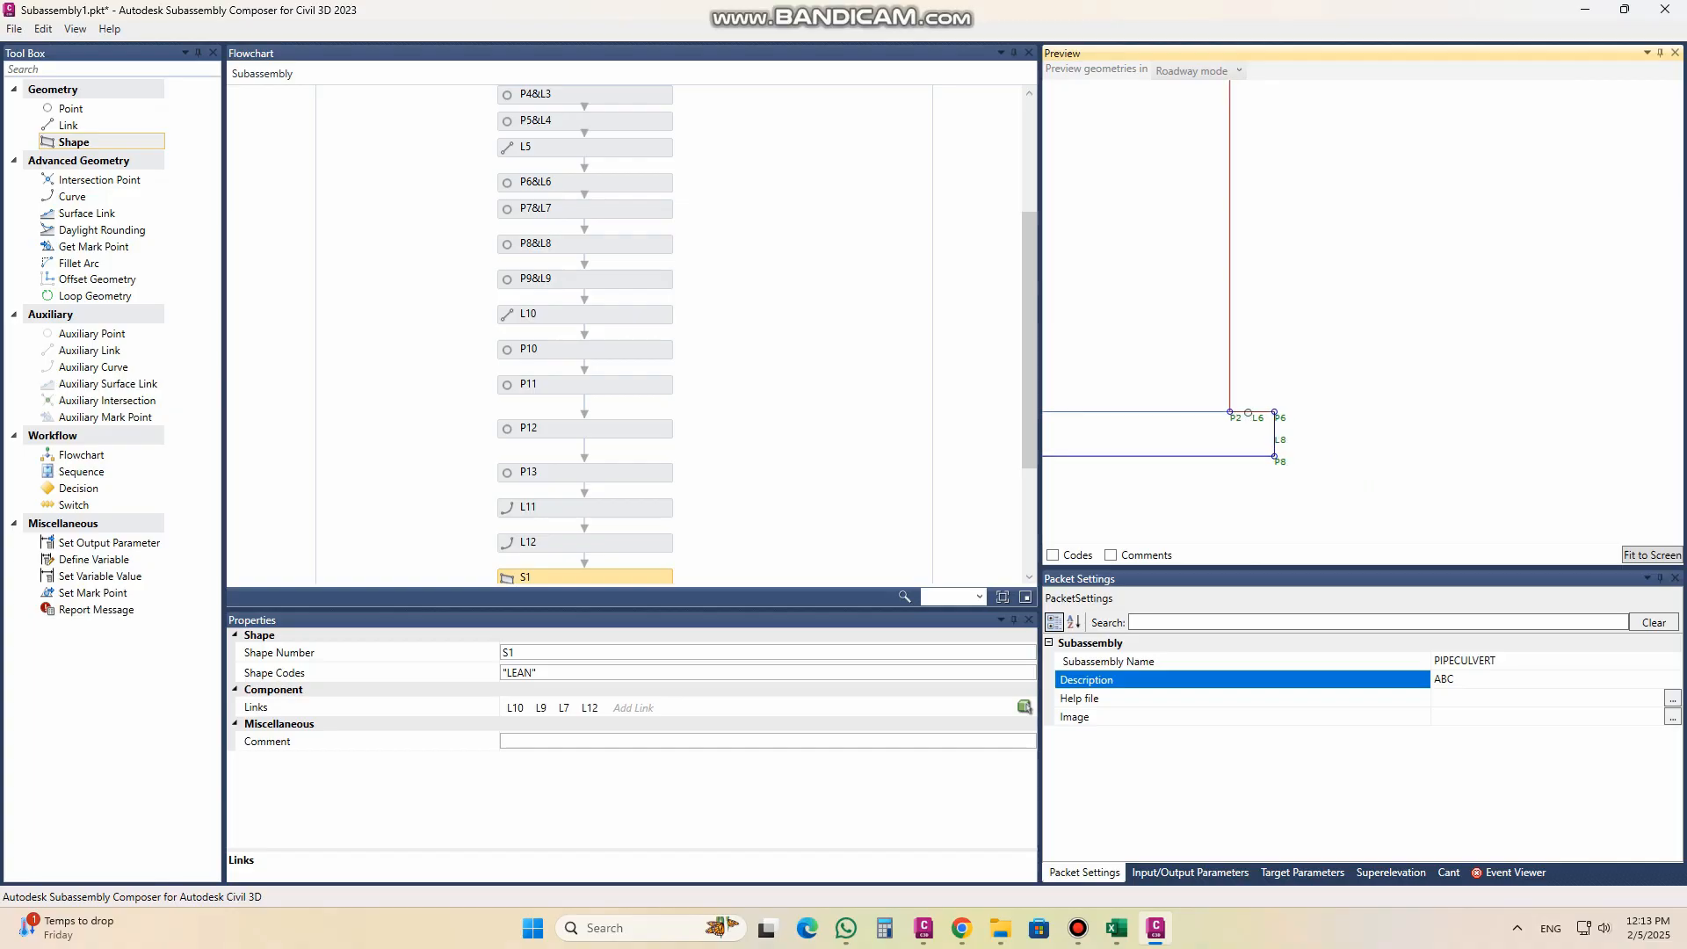
left_click(598, 710)
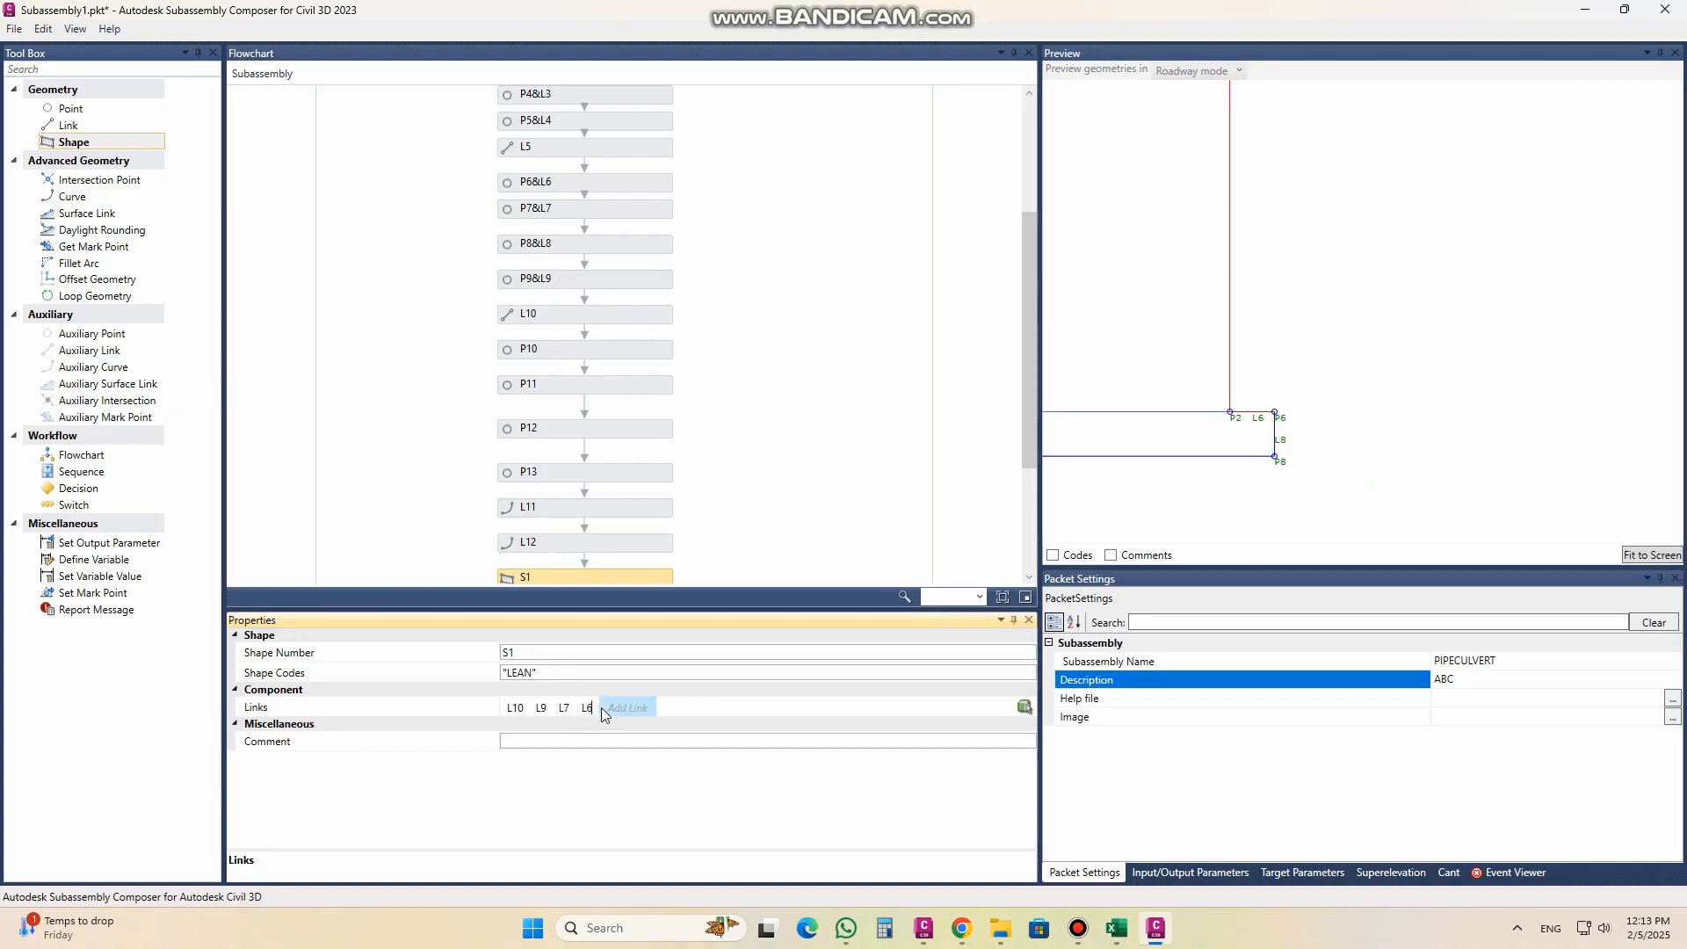
Step: Complete the boundary of shape S1 with links L8, L1 and L2
left_click(616, 708)
type("8")
left_click(637, 709)
type("1 L2")
left_click(663, 709)
type("2")
left_click(697, 672)
Step: Add a second shape after S1 and pick the area between the two pipes in the preview as its boundary
scroll(1513, 492, "down", 3)
scroll(1527, 479, "down", 5)
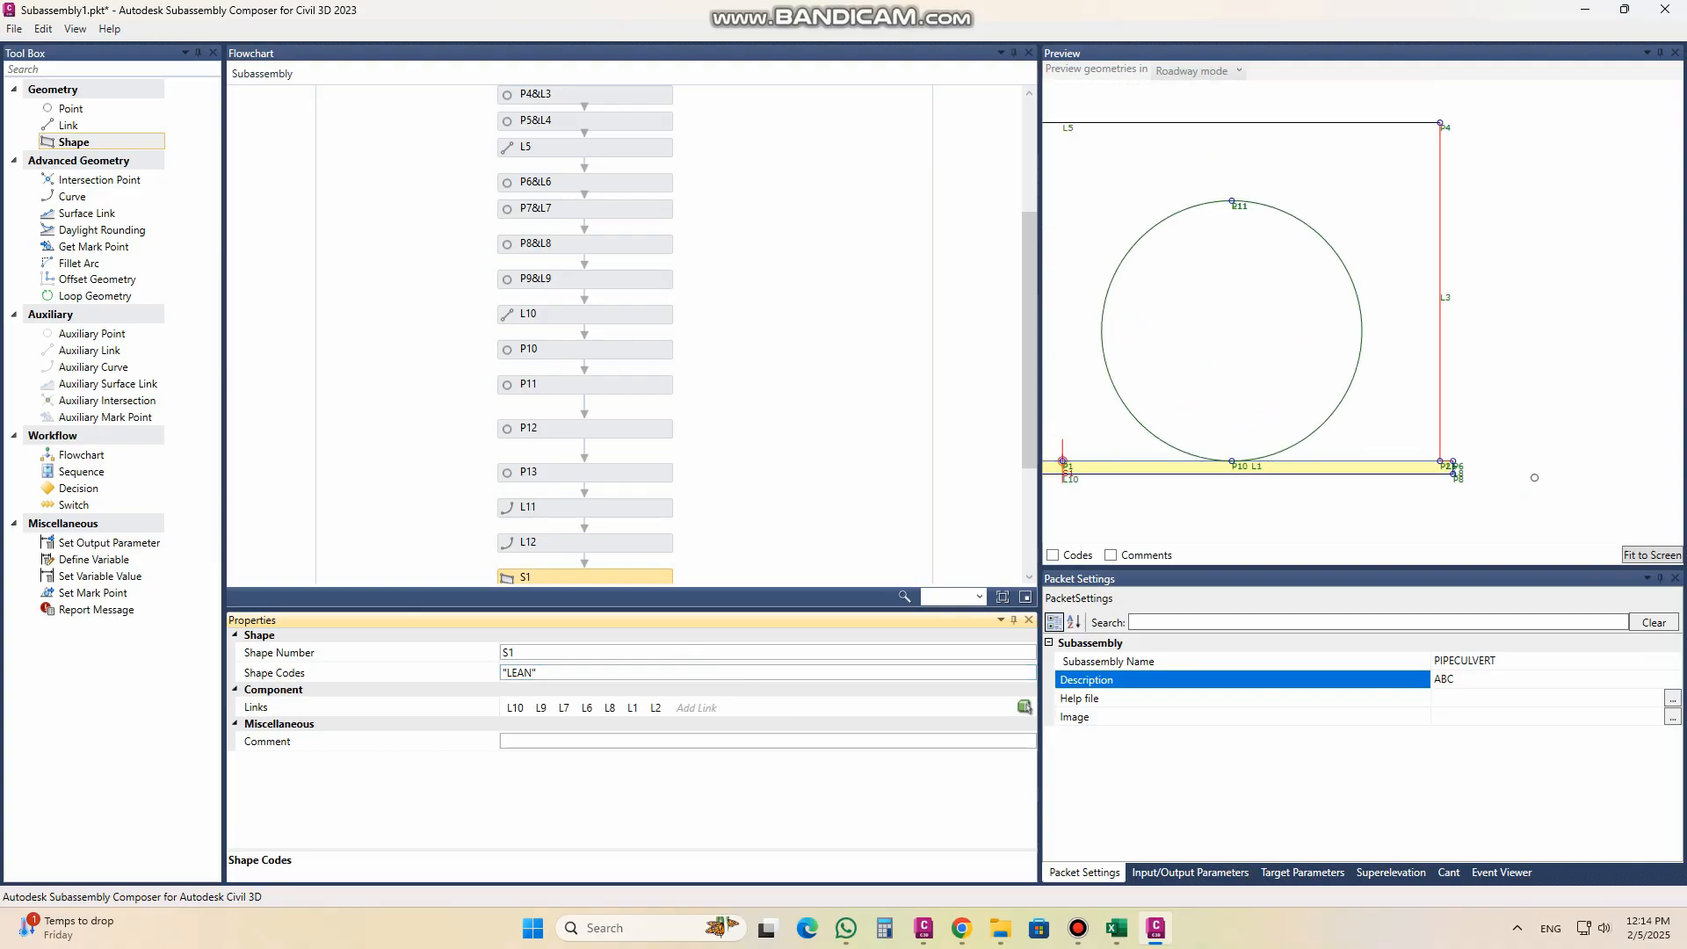
scroll(1533, 477, "down", 1)
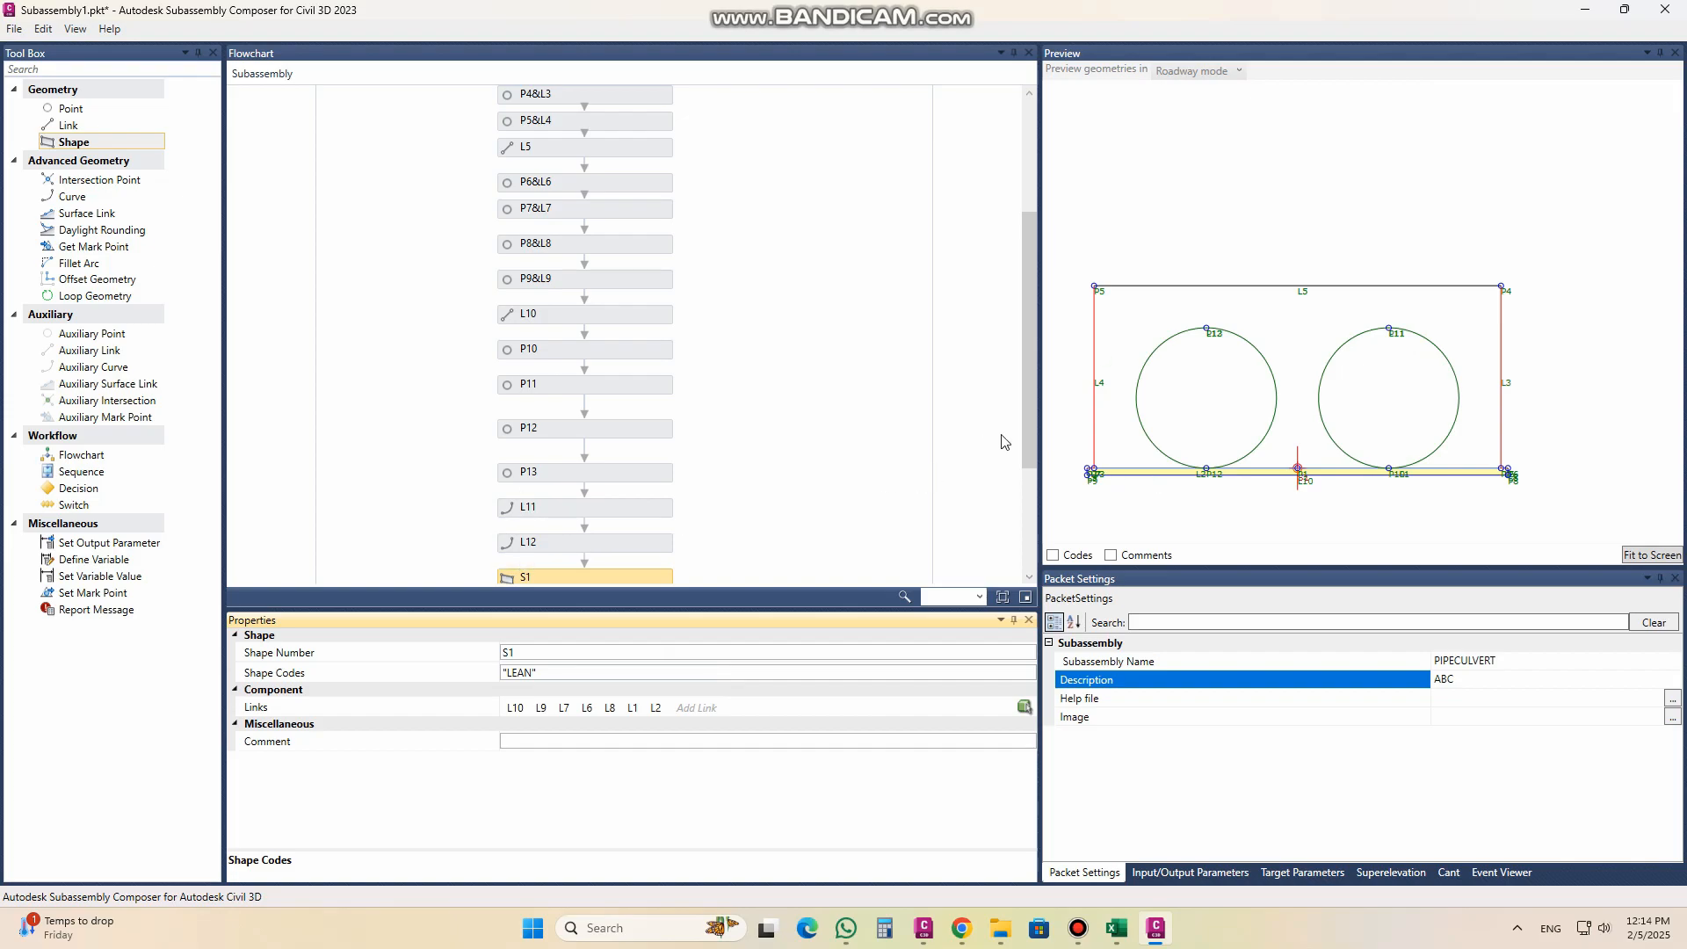
left_click_drag(1028, 444, 1028, 545)
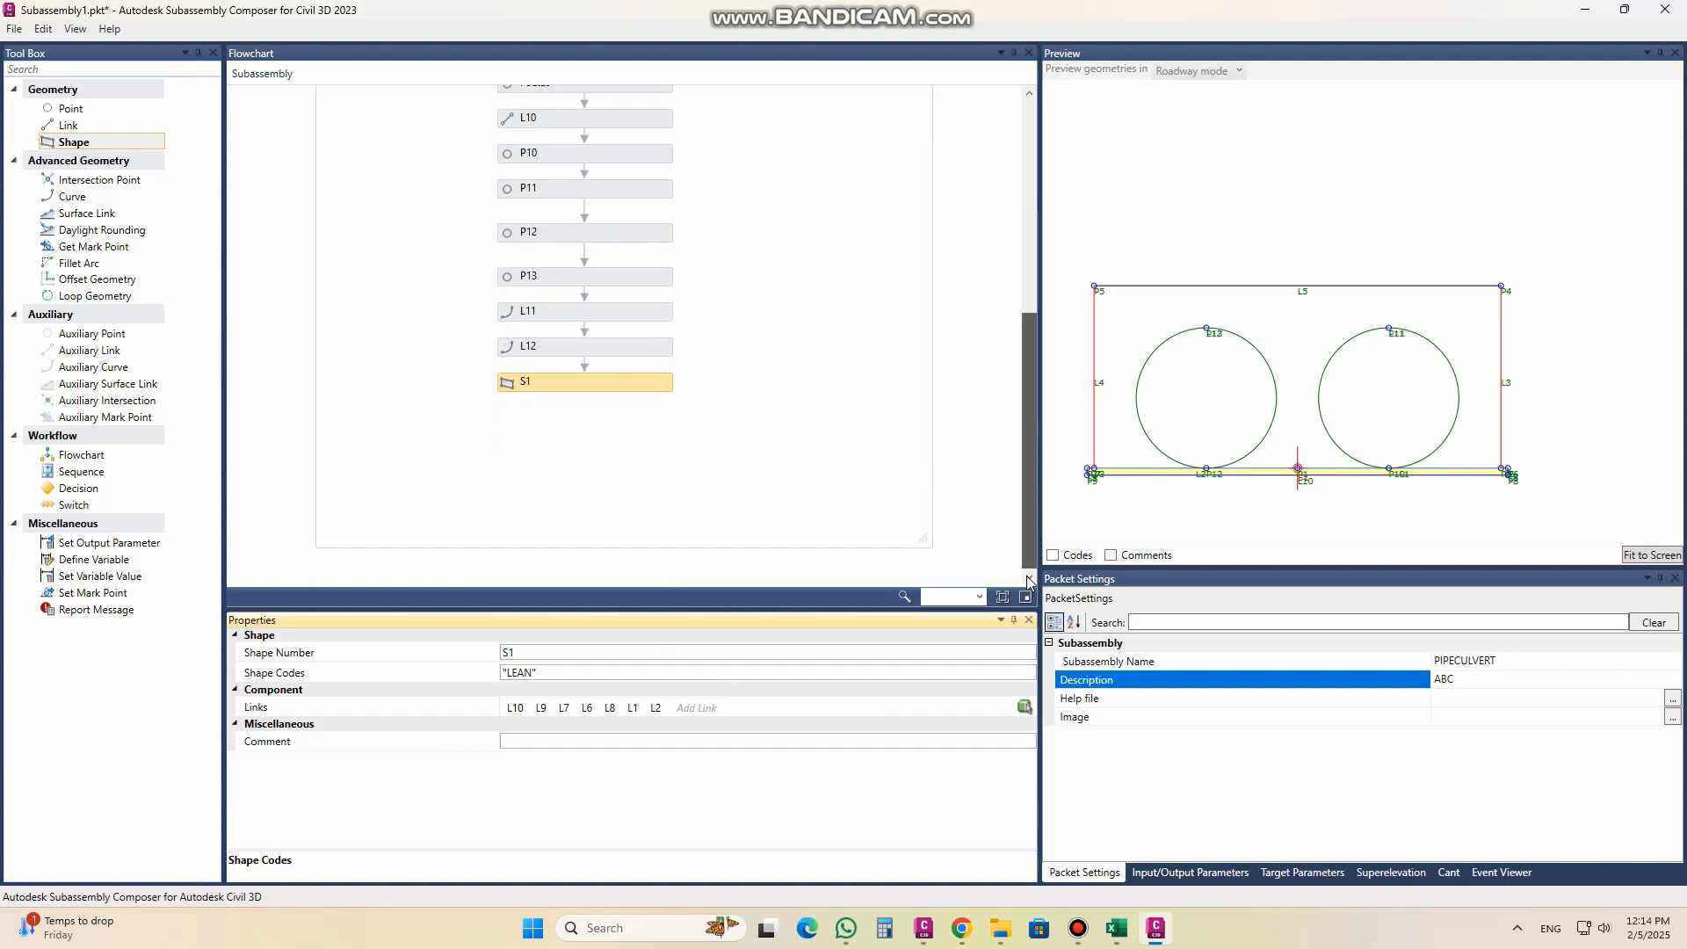
left_click(98, 145)
left_click_drag(101, 149, 596, 429)
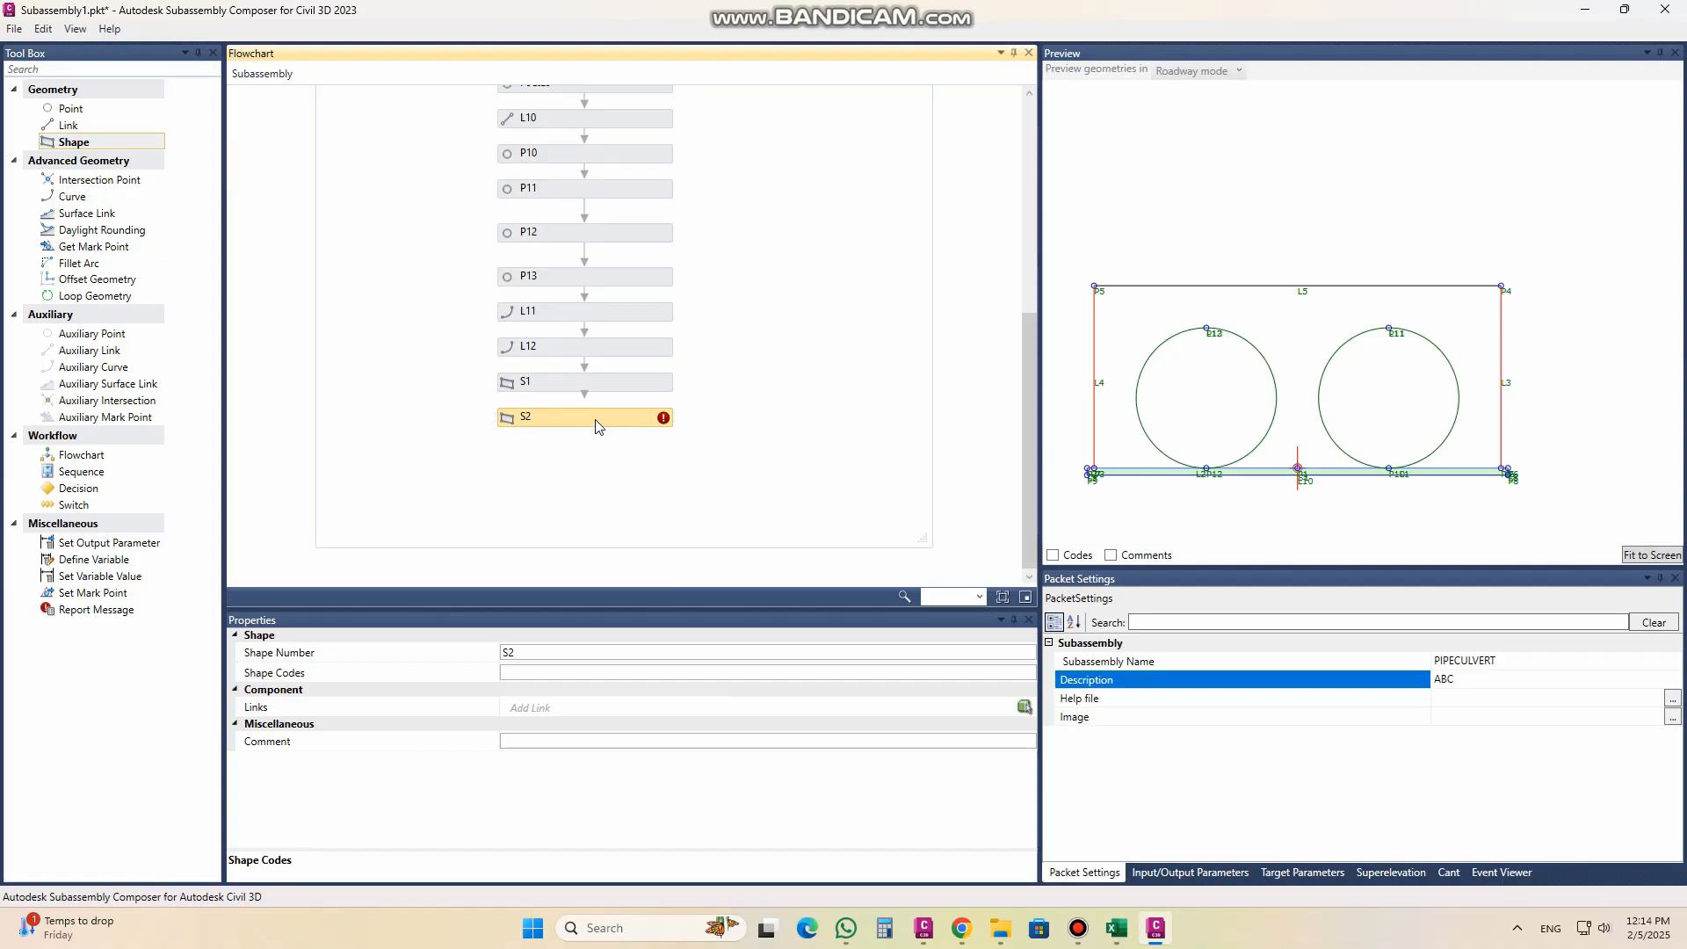
left_click(1024, 706)
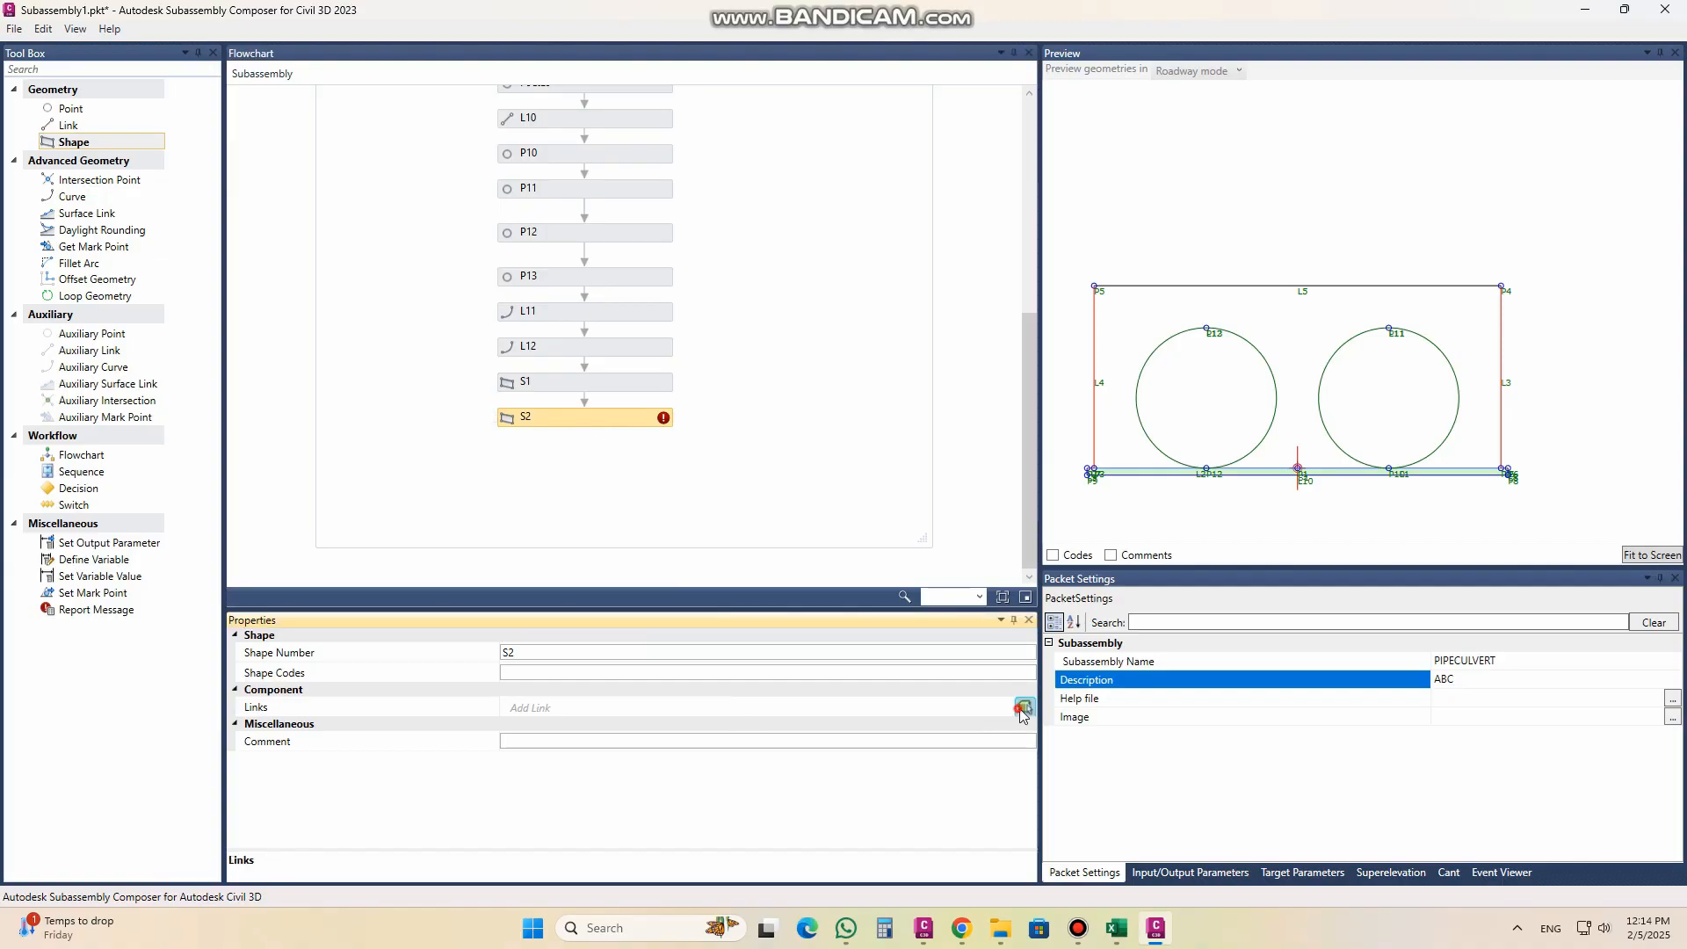
left_click(1304, 348)
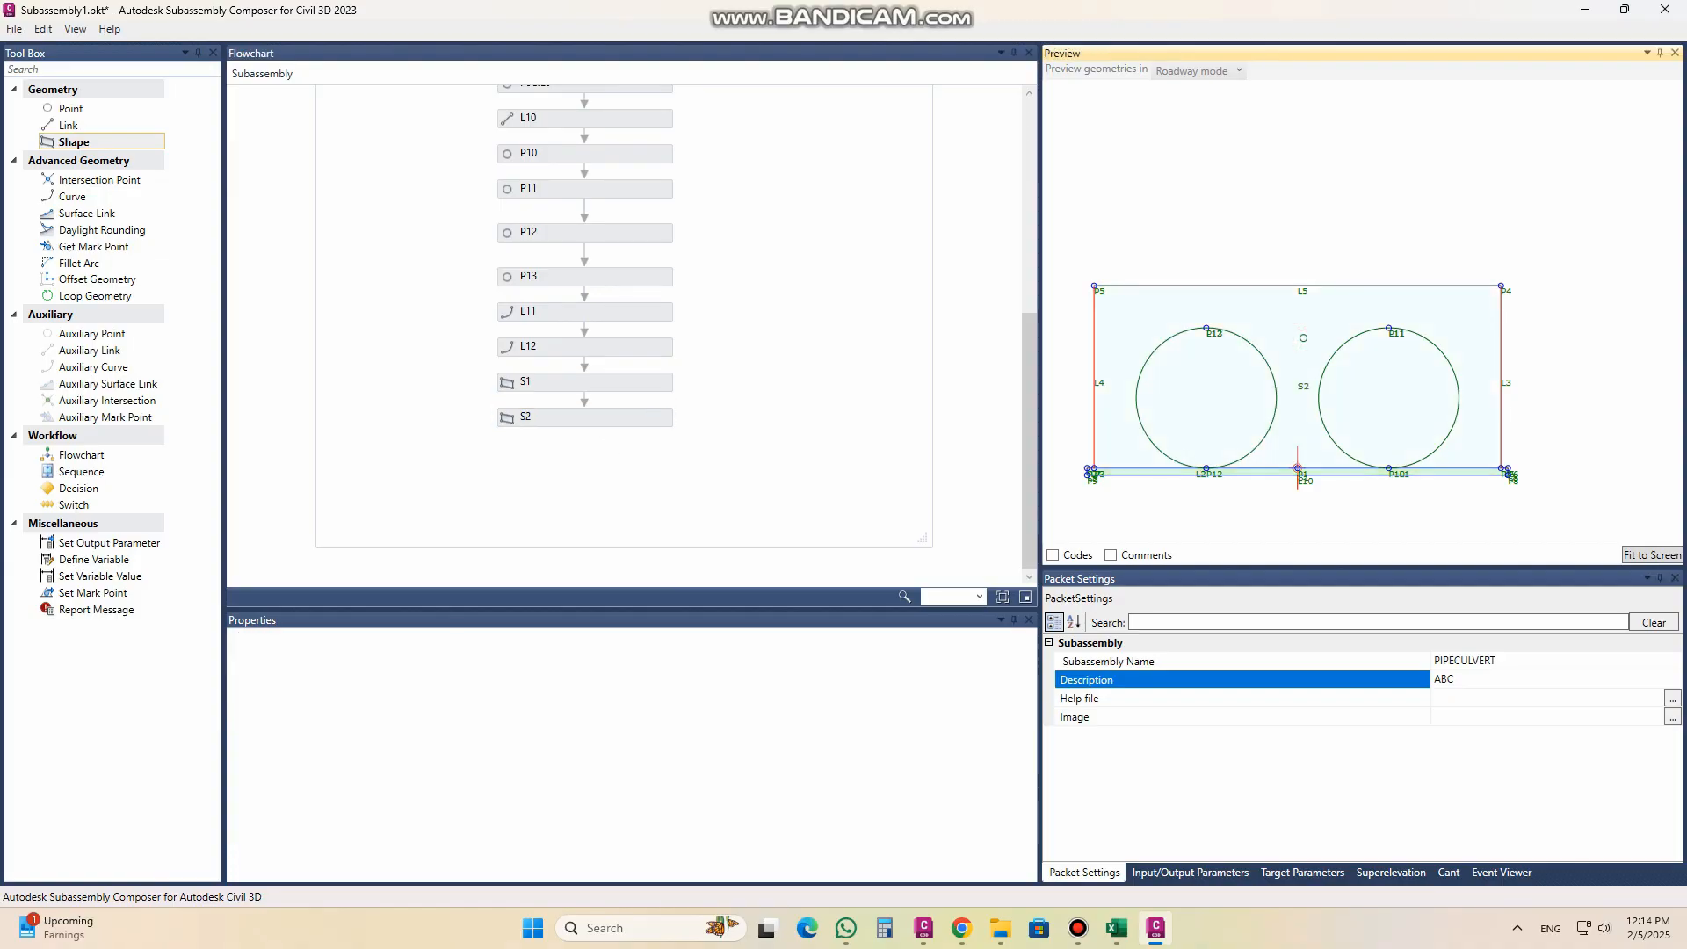
Step: Enter a shape code for shape S2
left_click(644, 418)
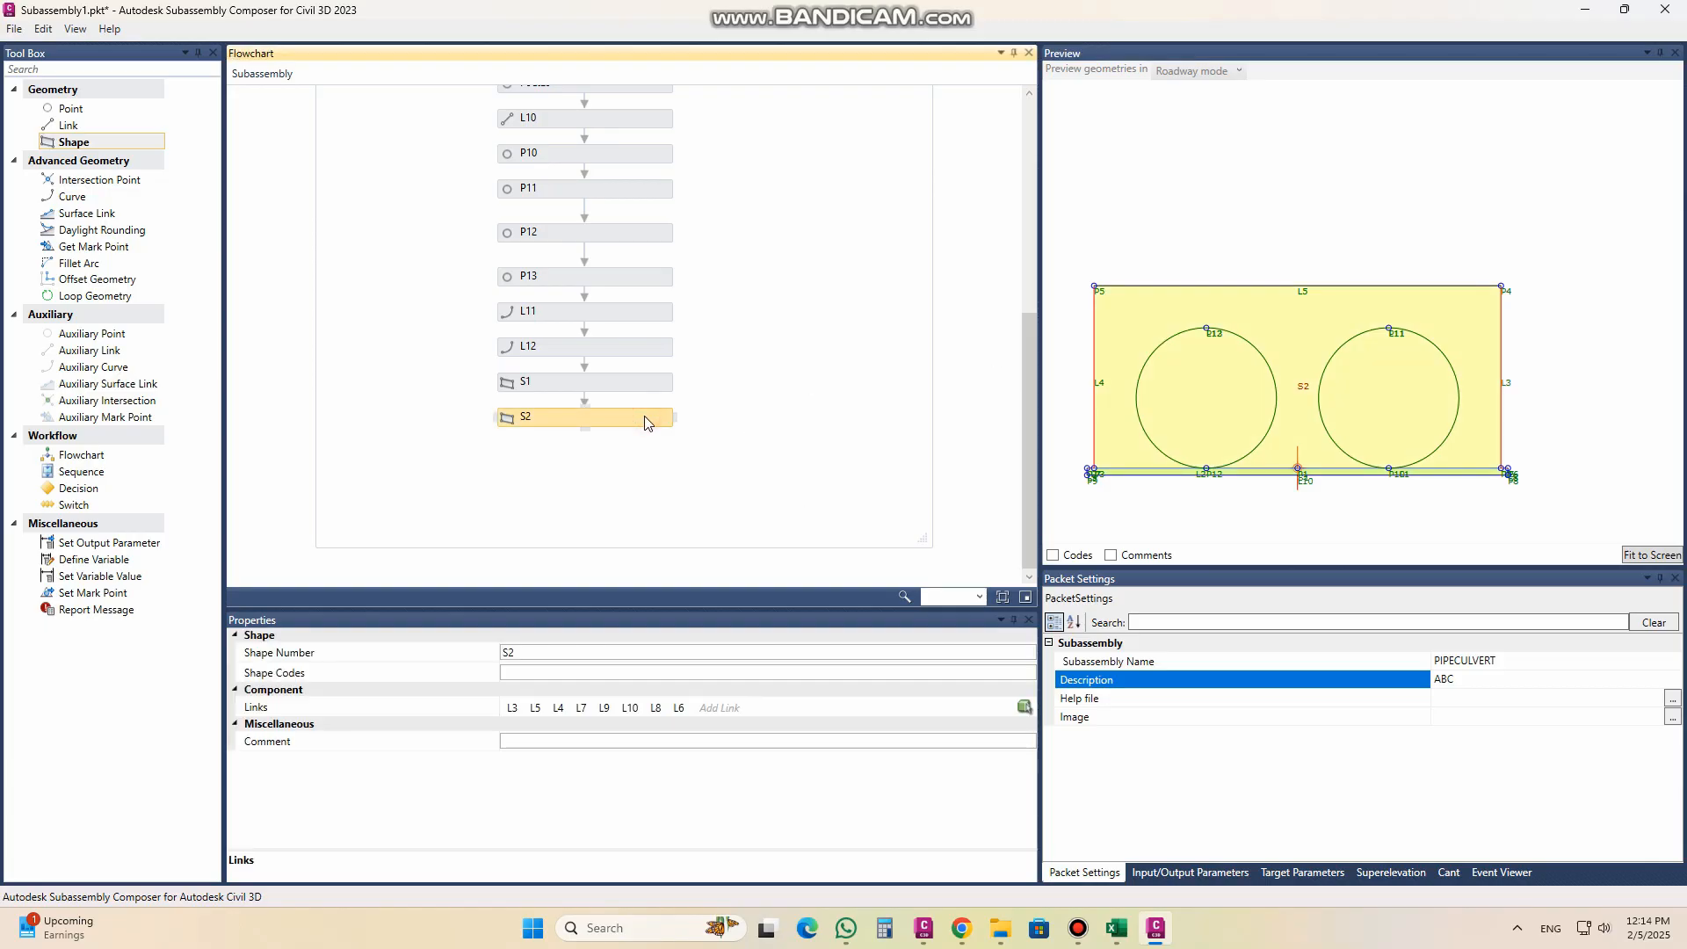
left_click(615, 740)
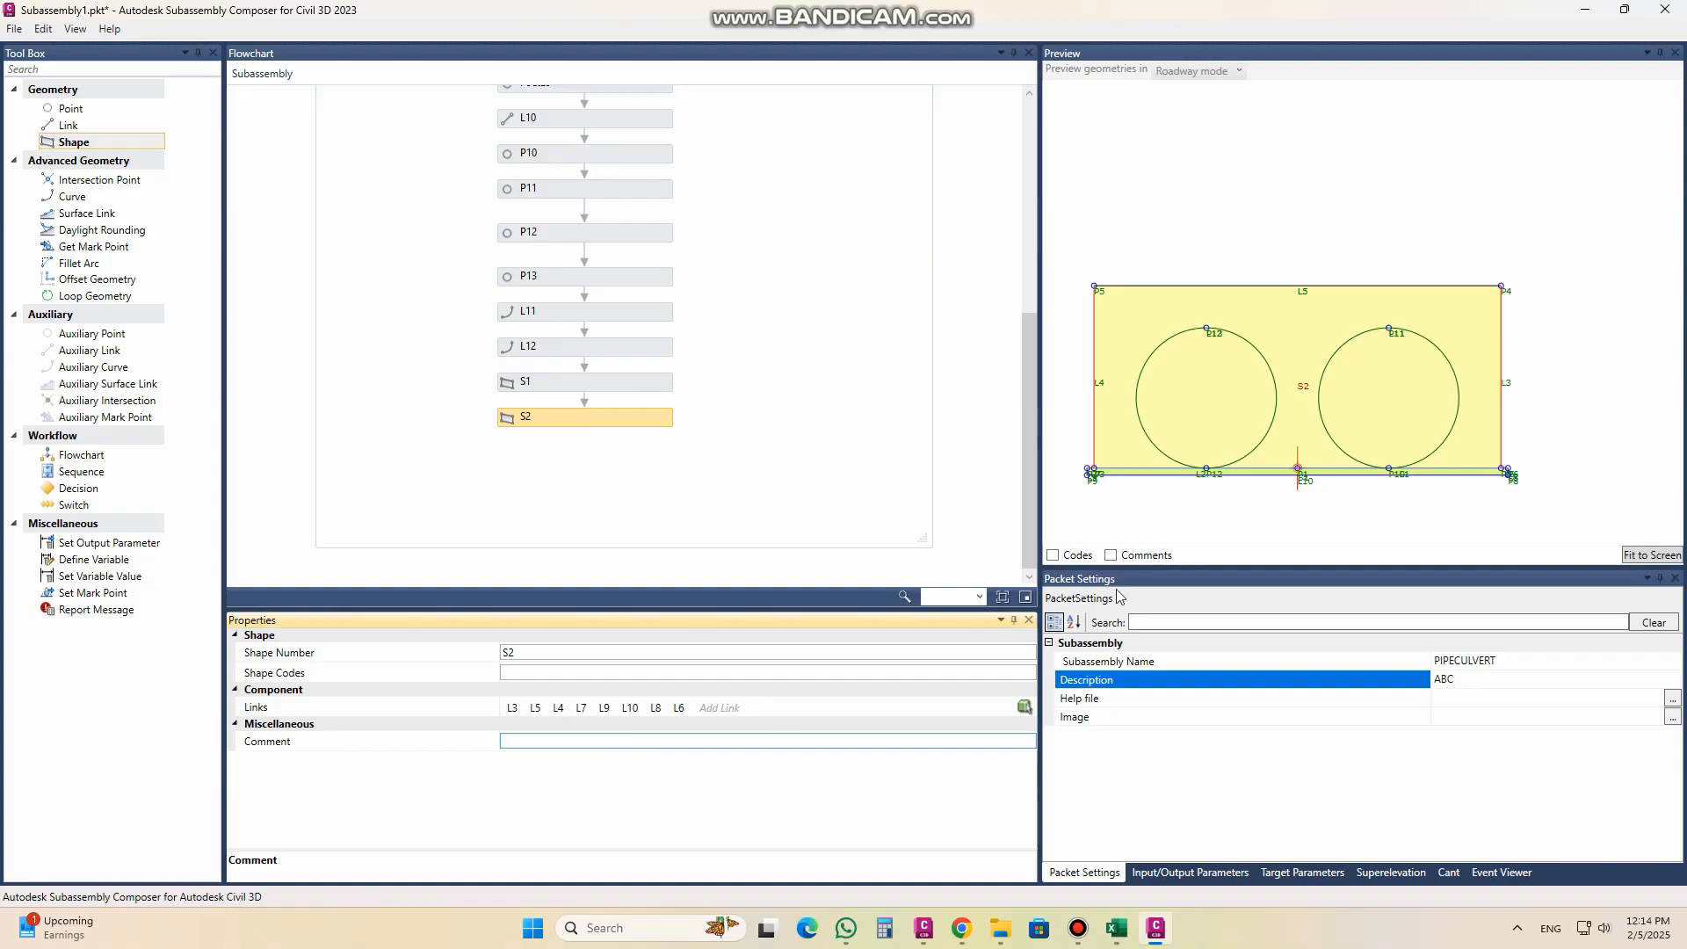
left_click(560, 672)
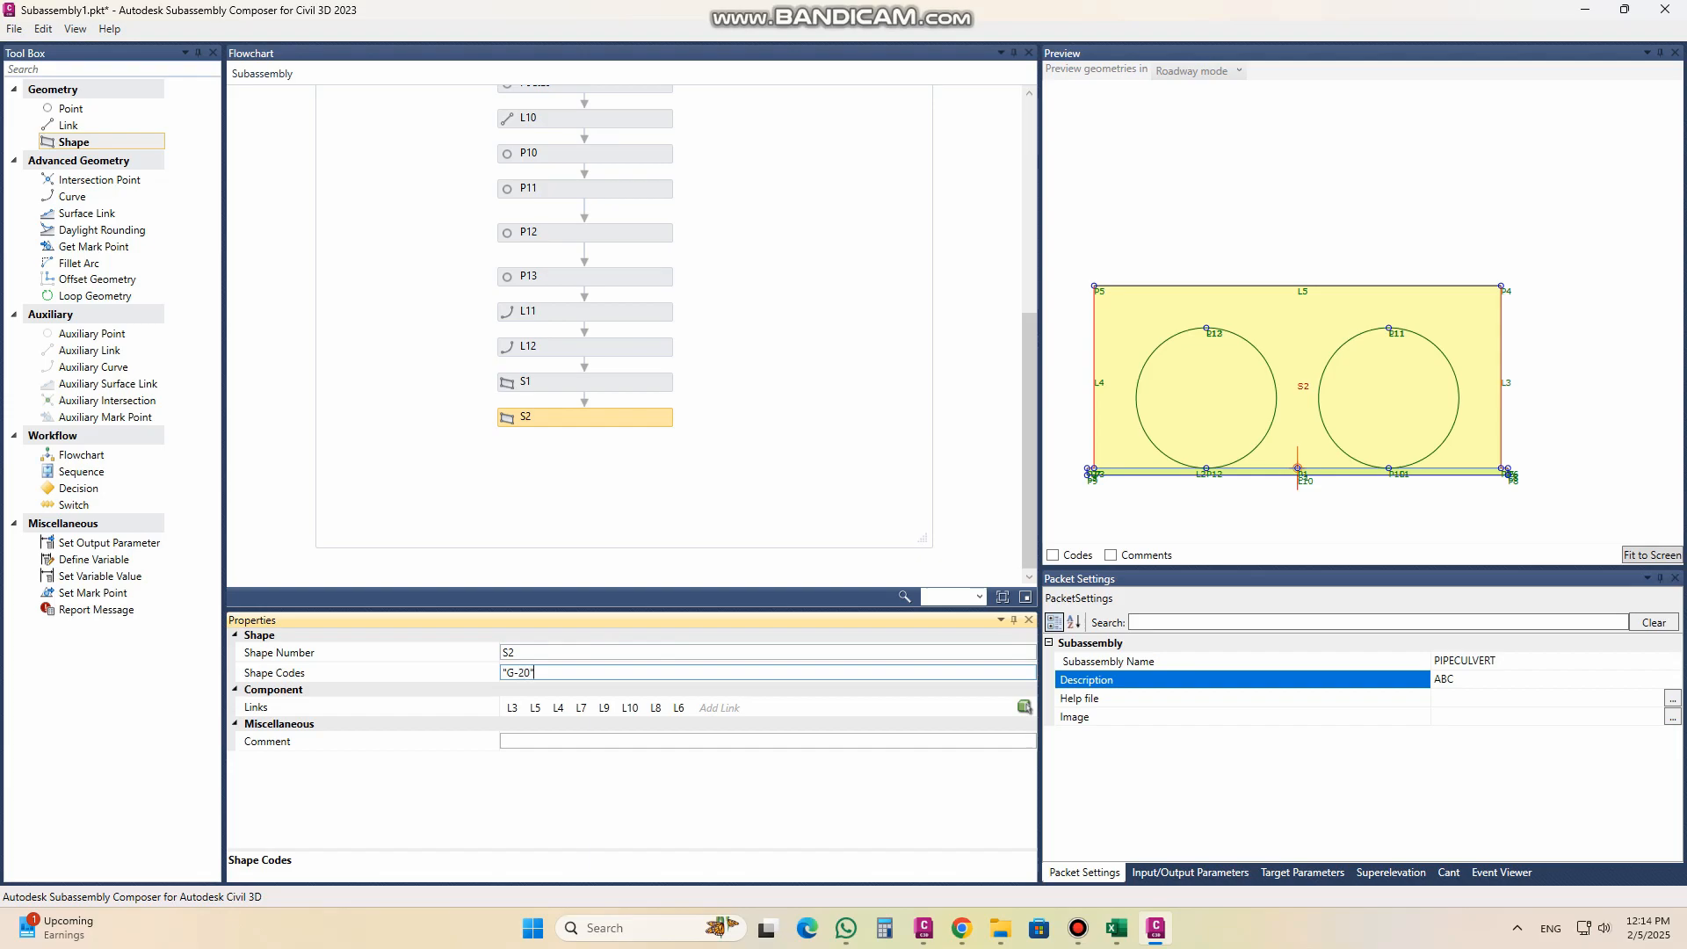
Step: Finish entering the shape code "G-20" for shape S2 and compare shapes S1 and S2 in the preview
left_click(562, 741)
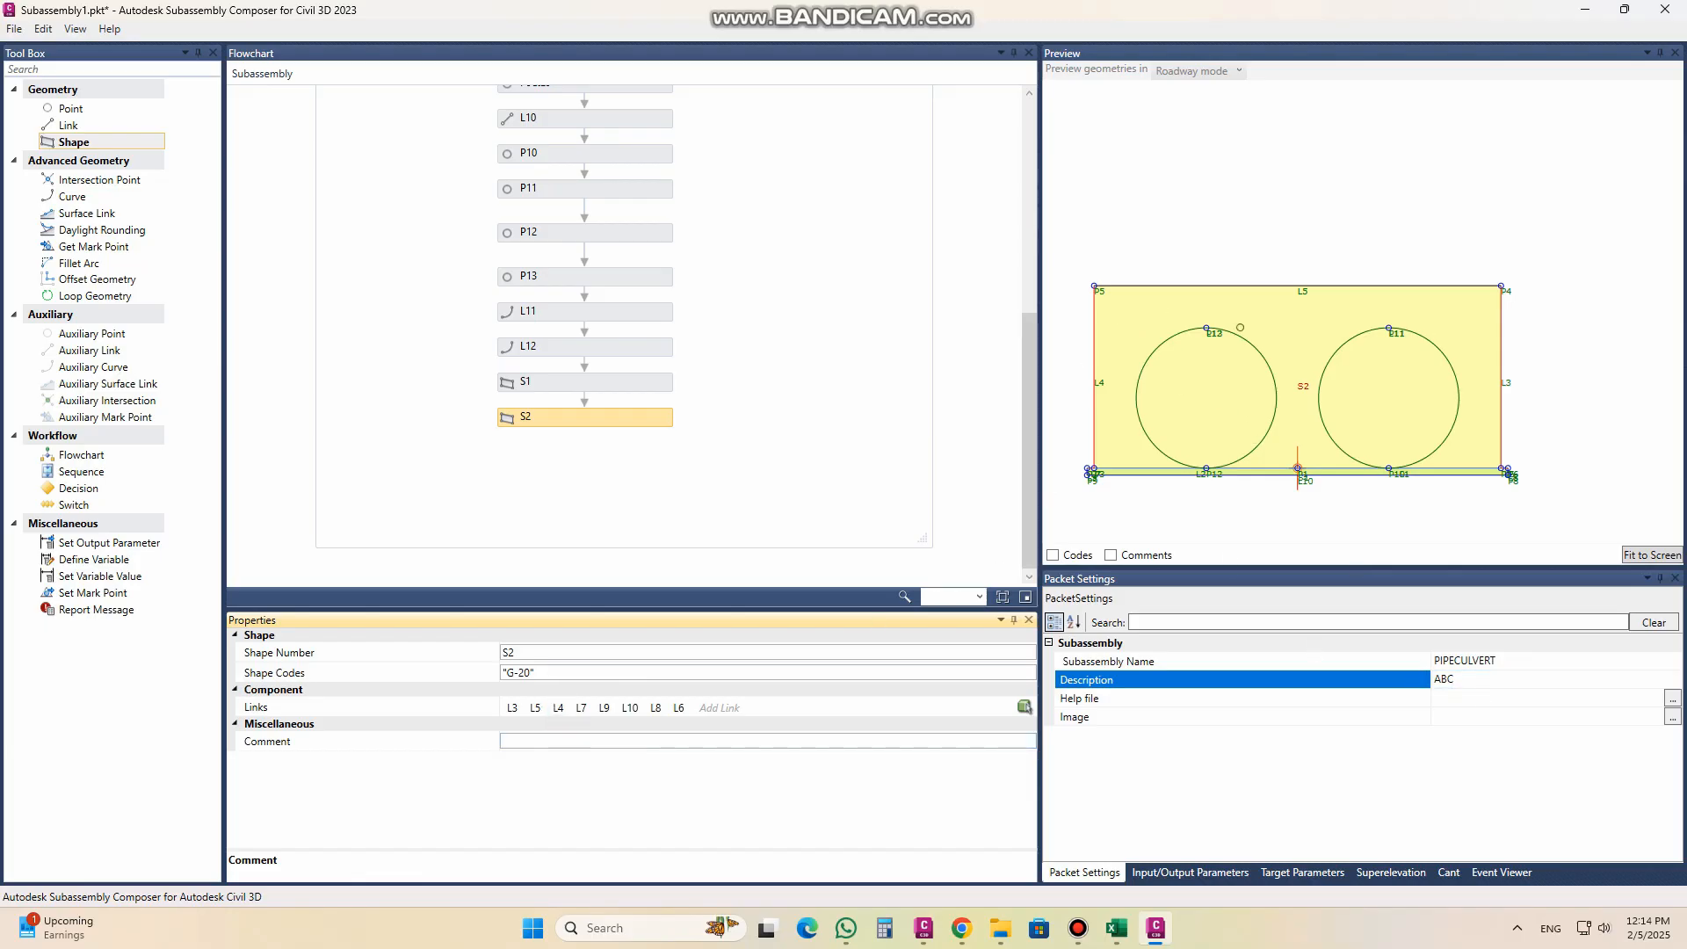
left_click(543, 386)
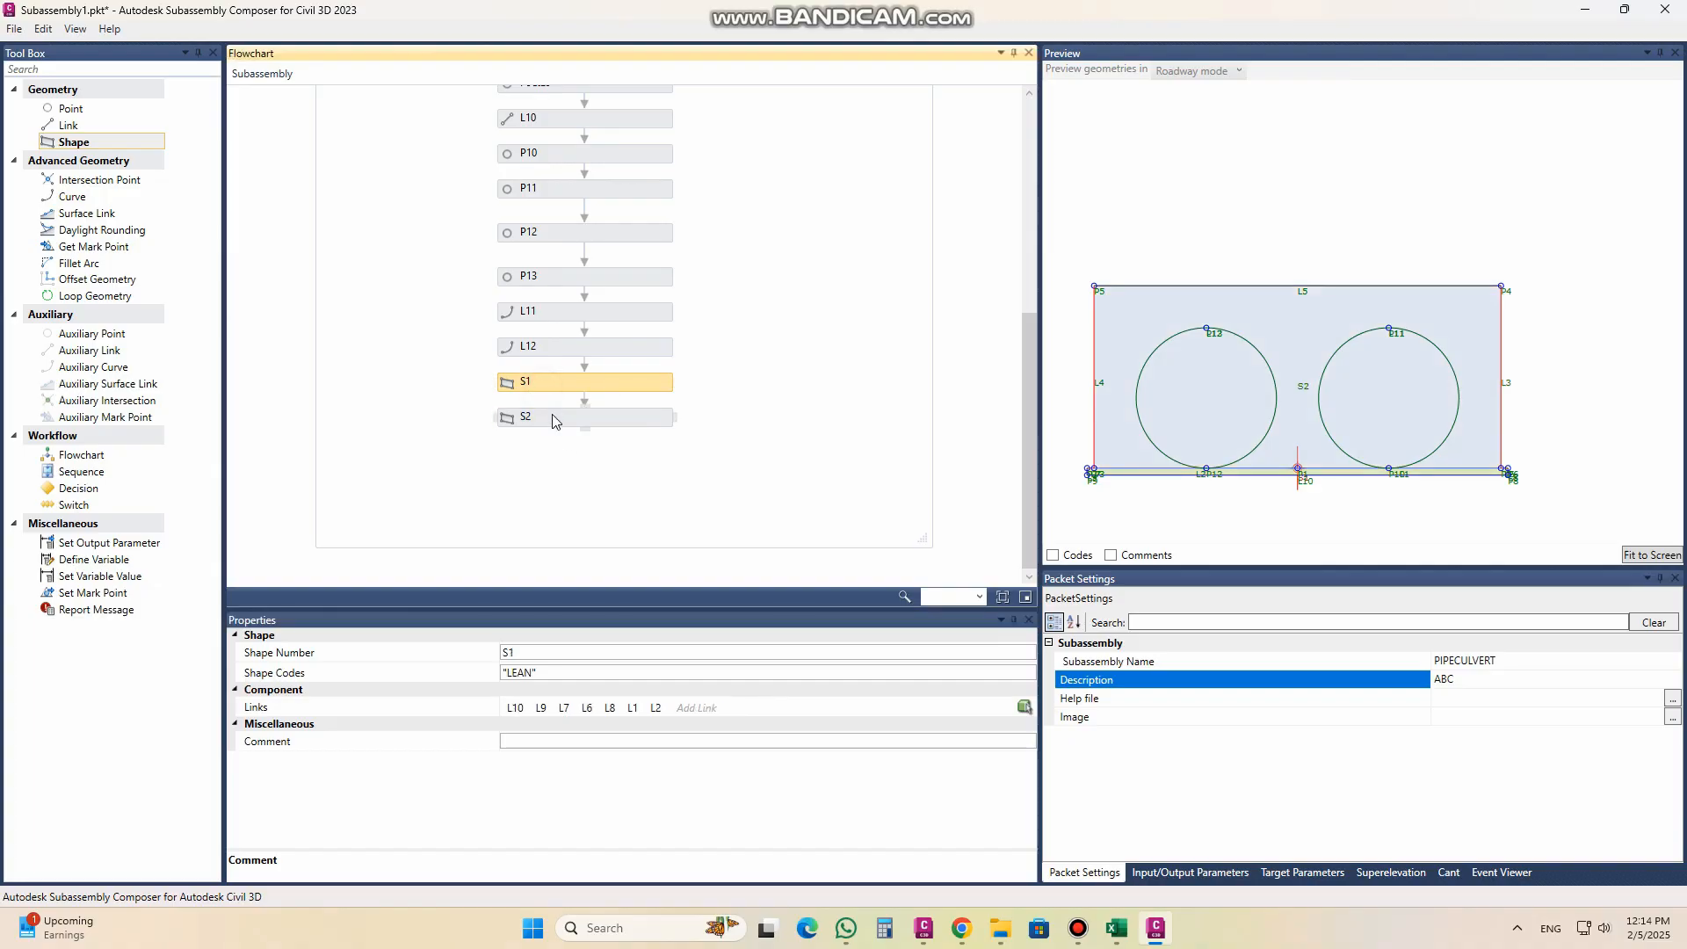
left_click(555, 421)
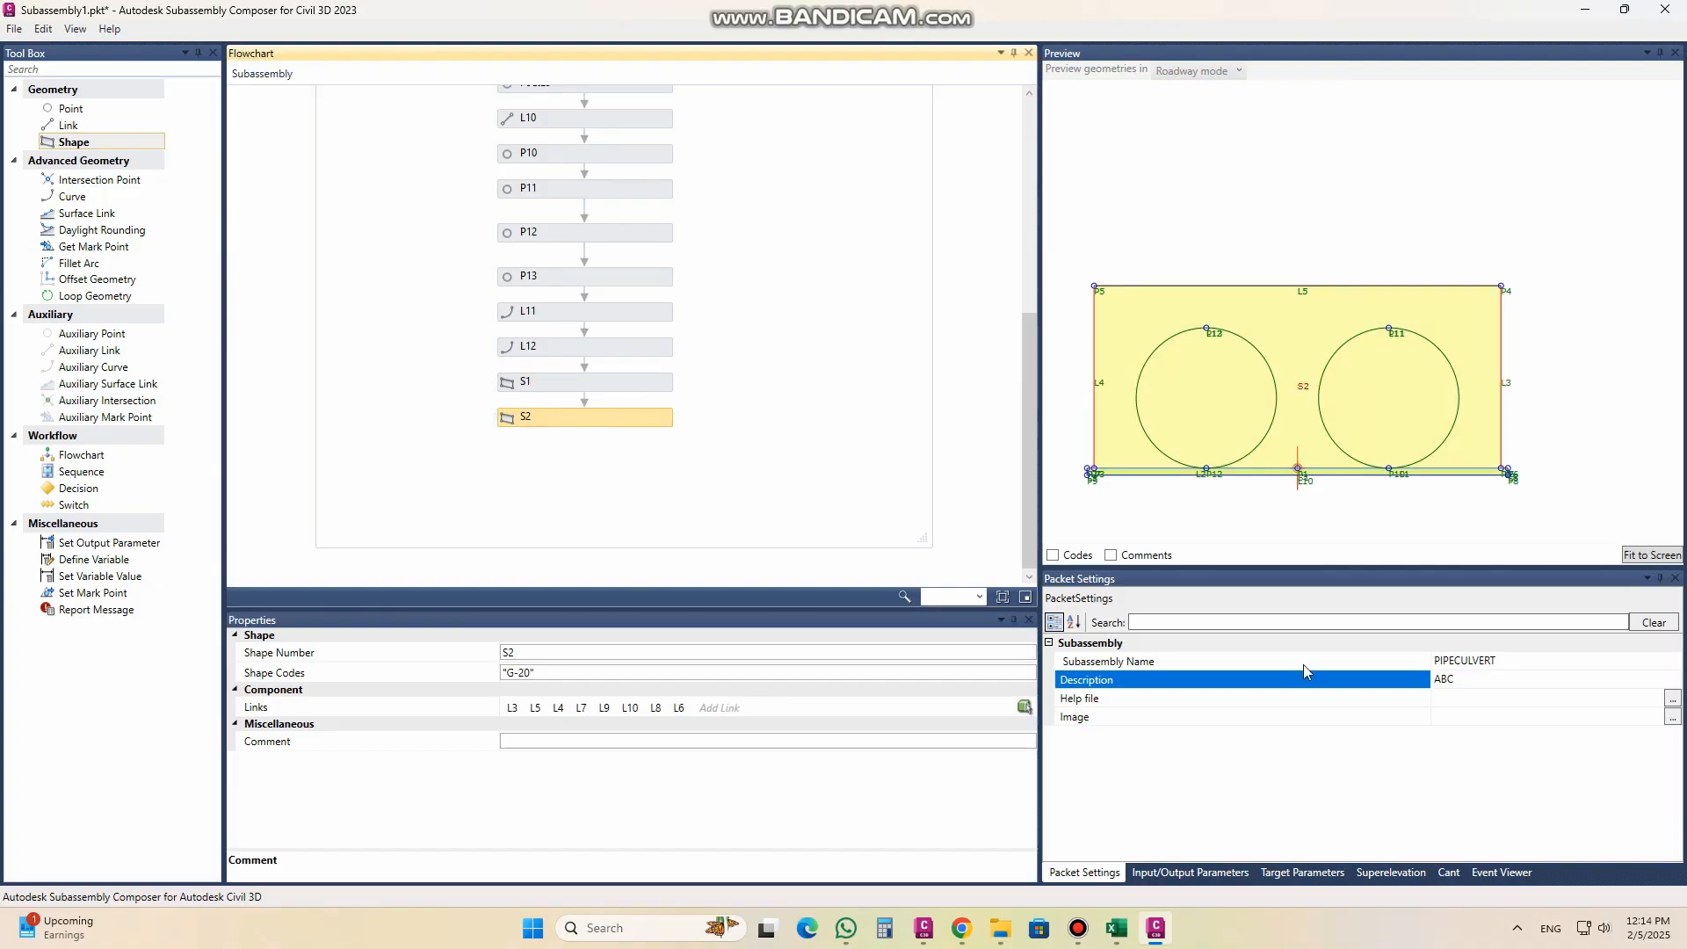
left_click(541, 389)
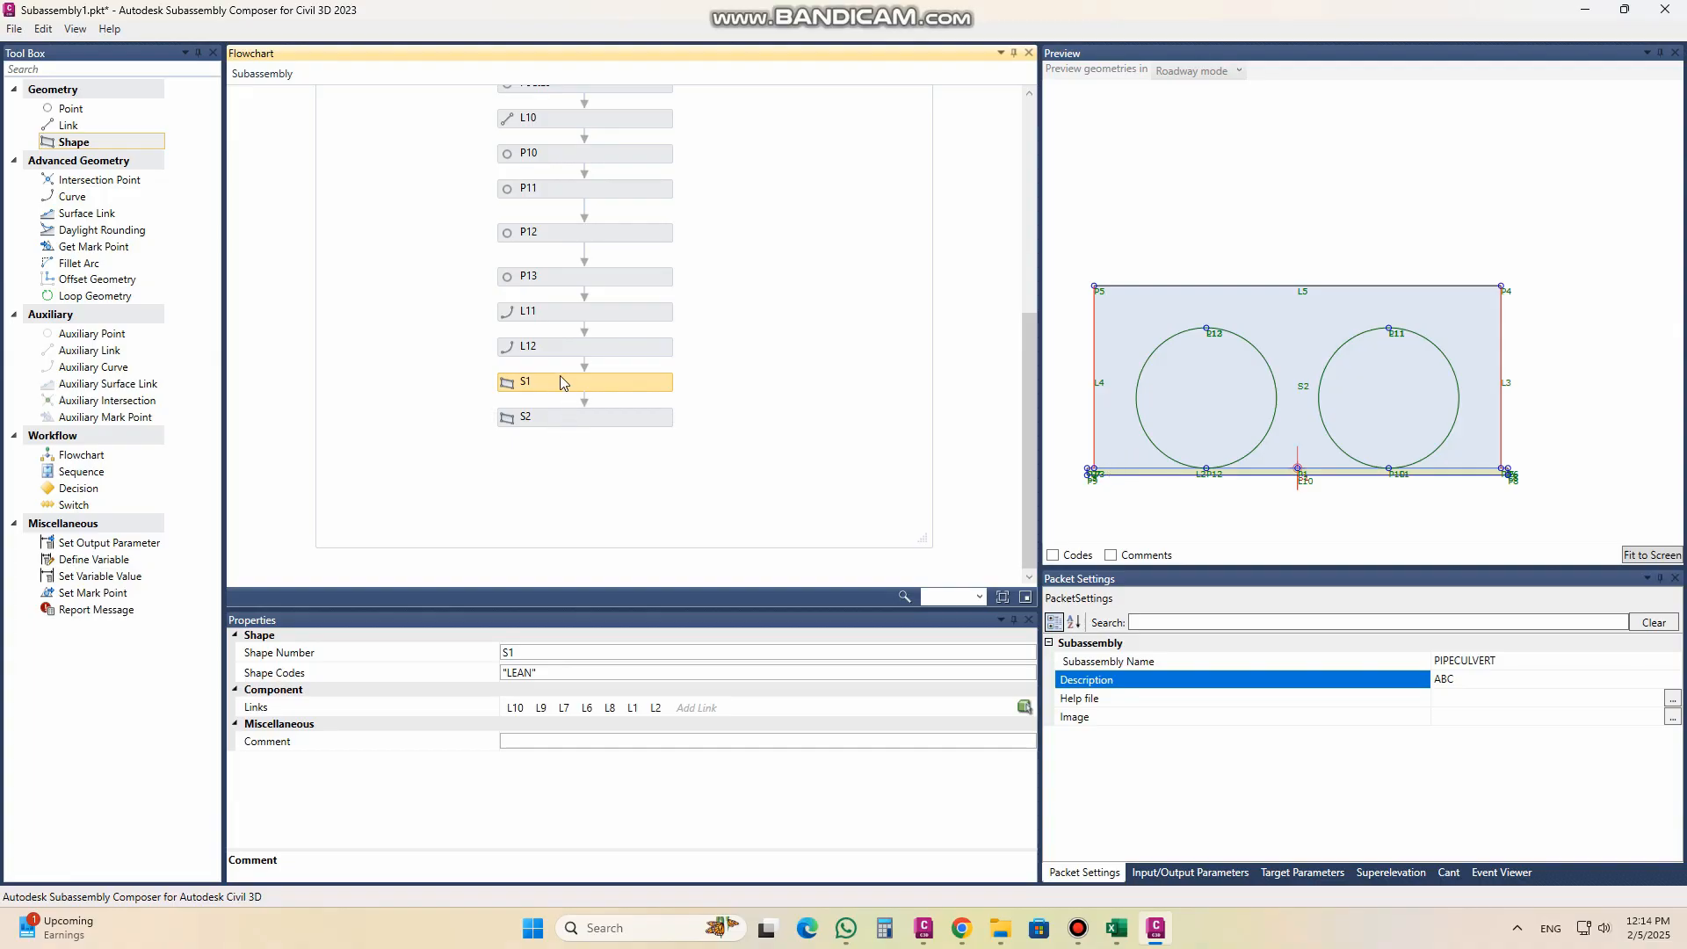
Step: Create a Double input parameter named BEDWIDTH with default value 1.45 and description "BED WIDTH"
left_click(1188, 871)
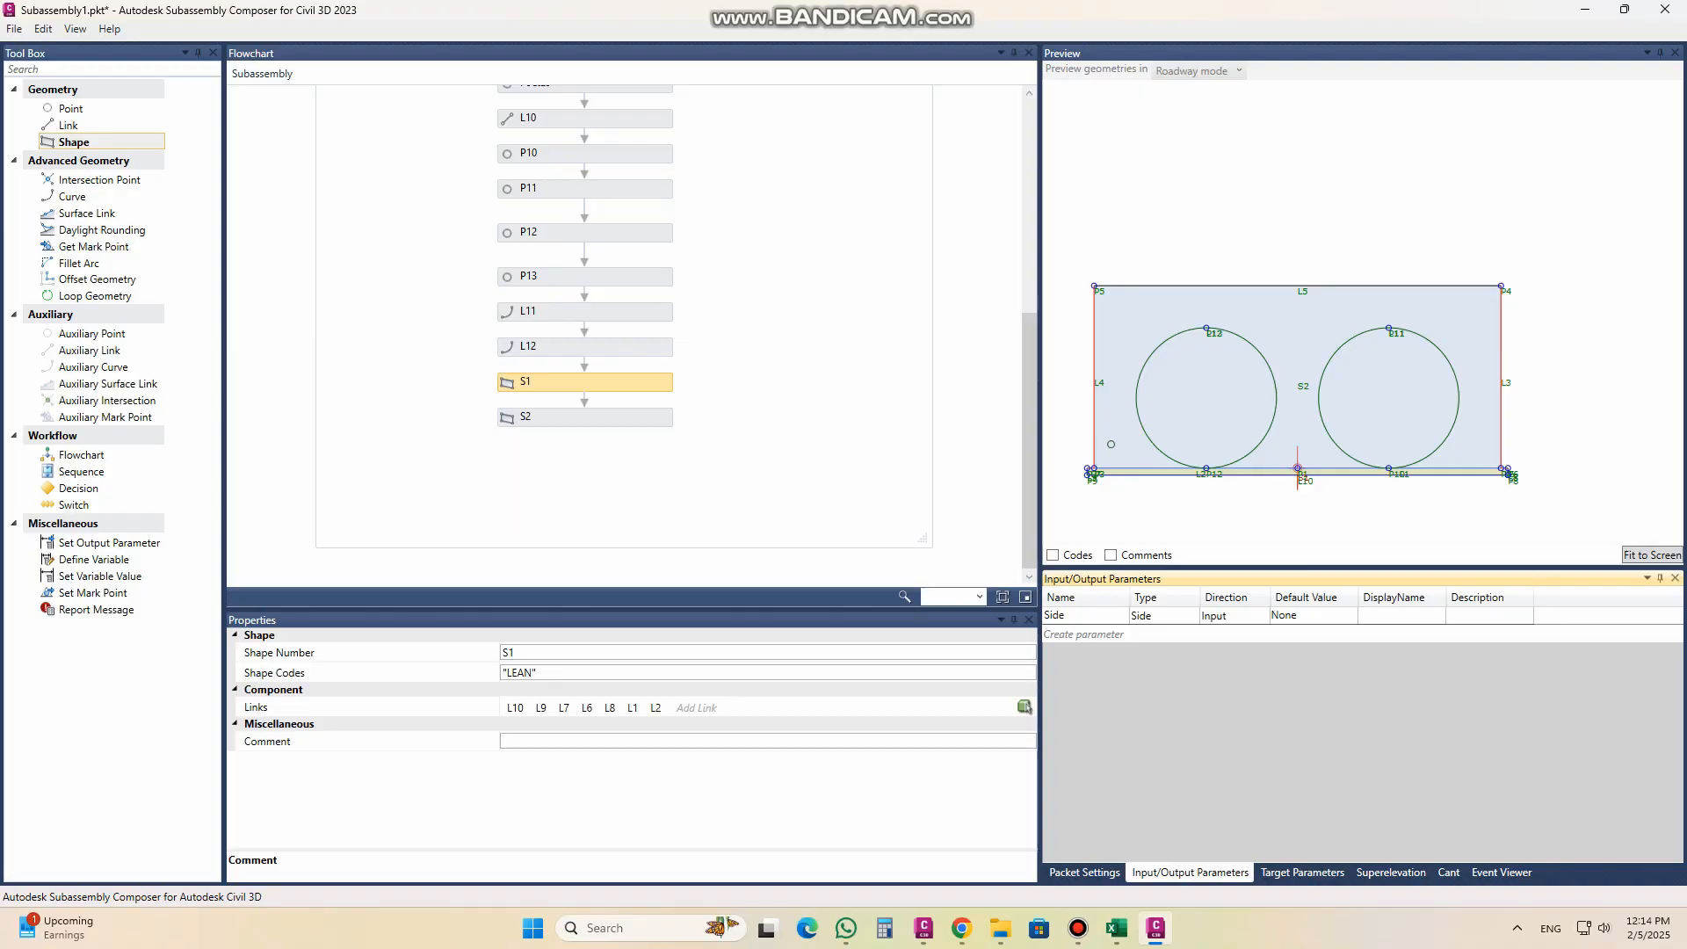
scroll(1111, 444, "up", 1)
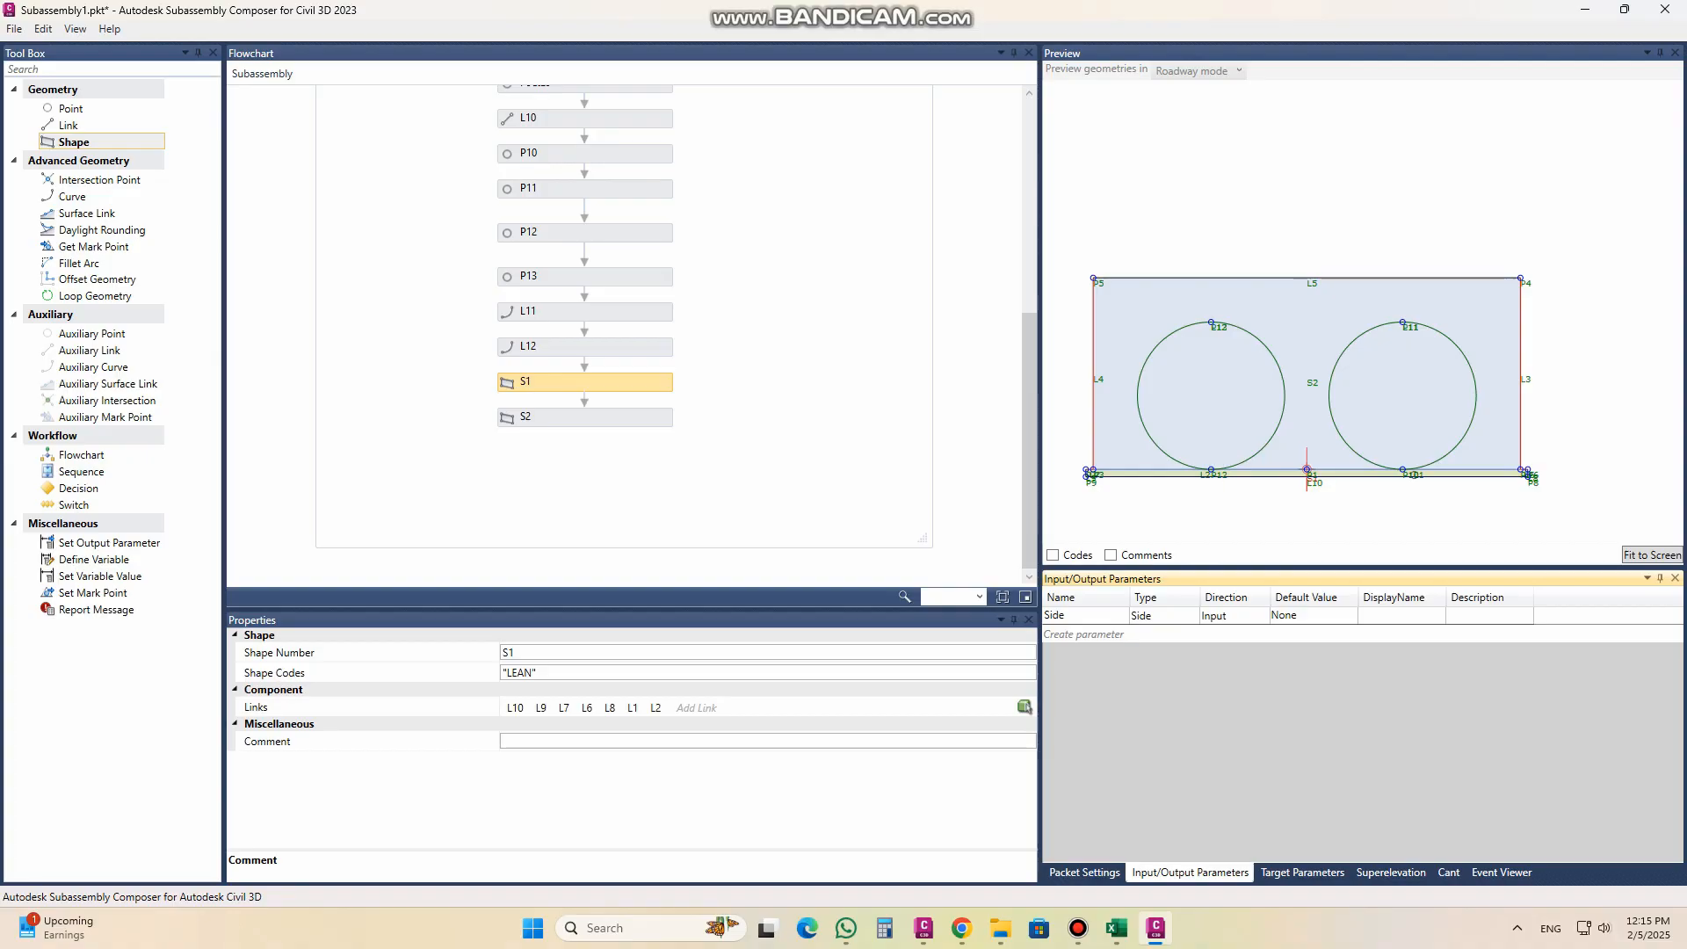
scroll(478, 302, "up", 6)
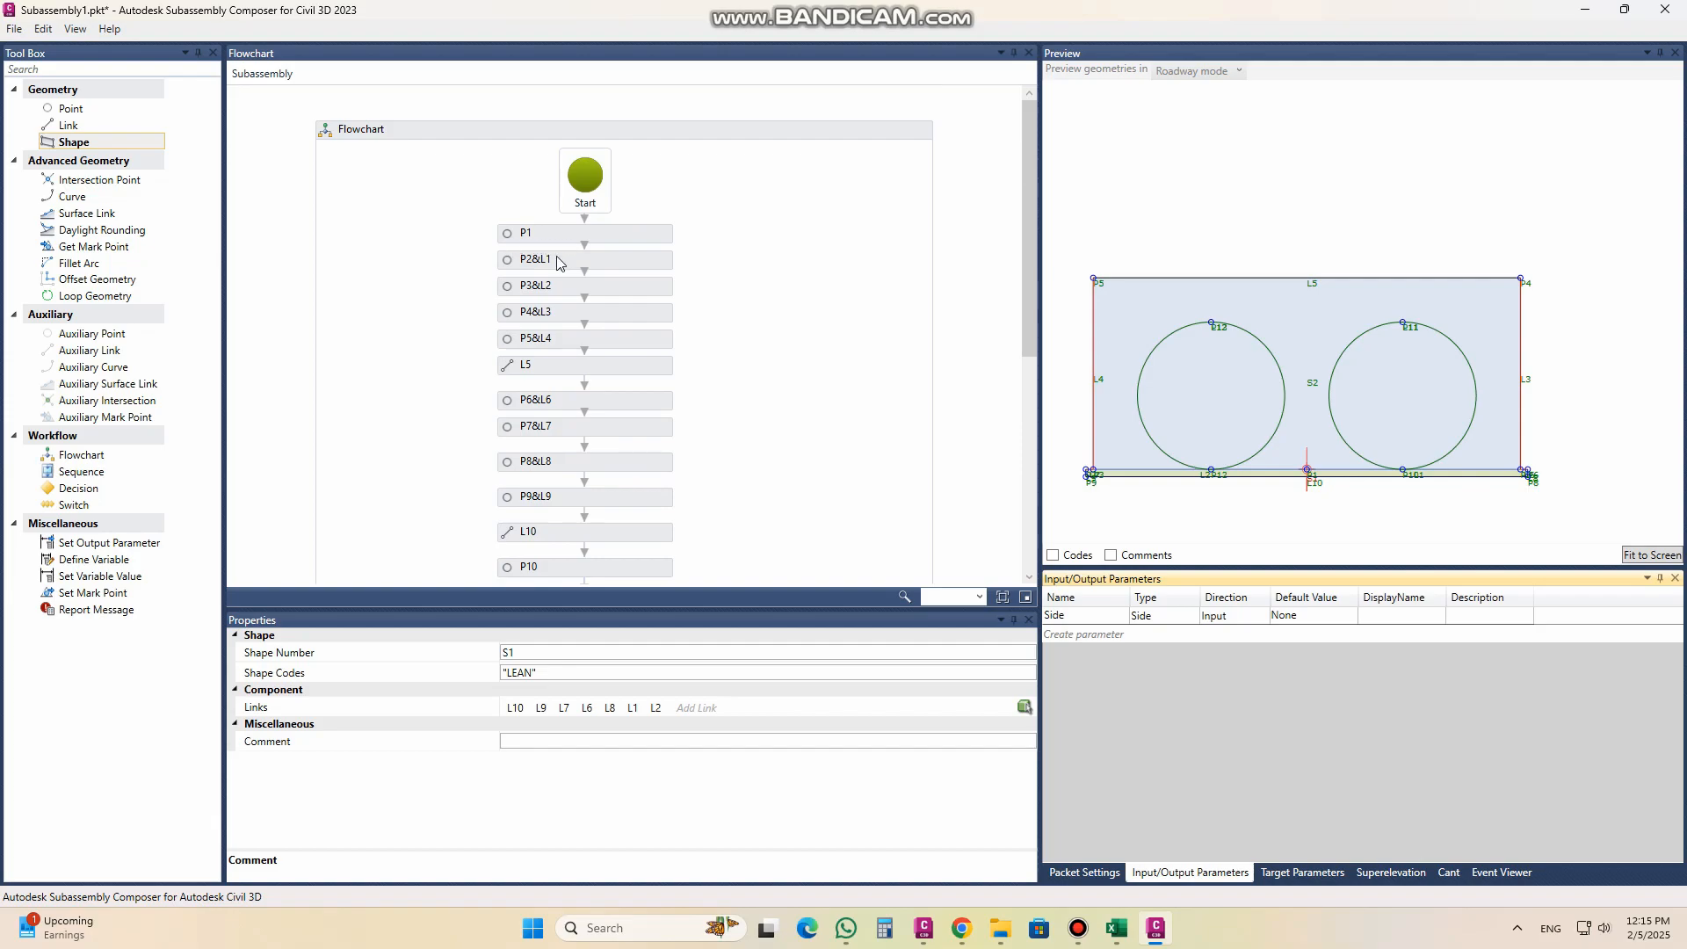
left_click(555, 261)
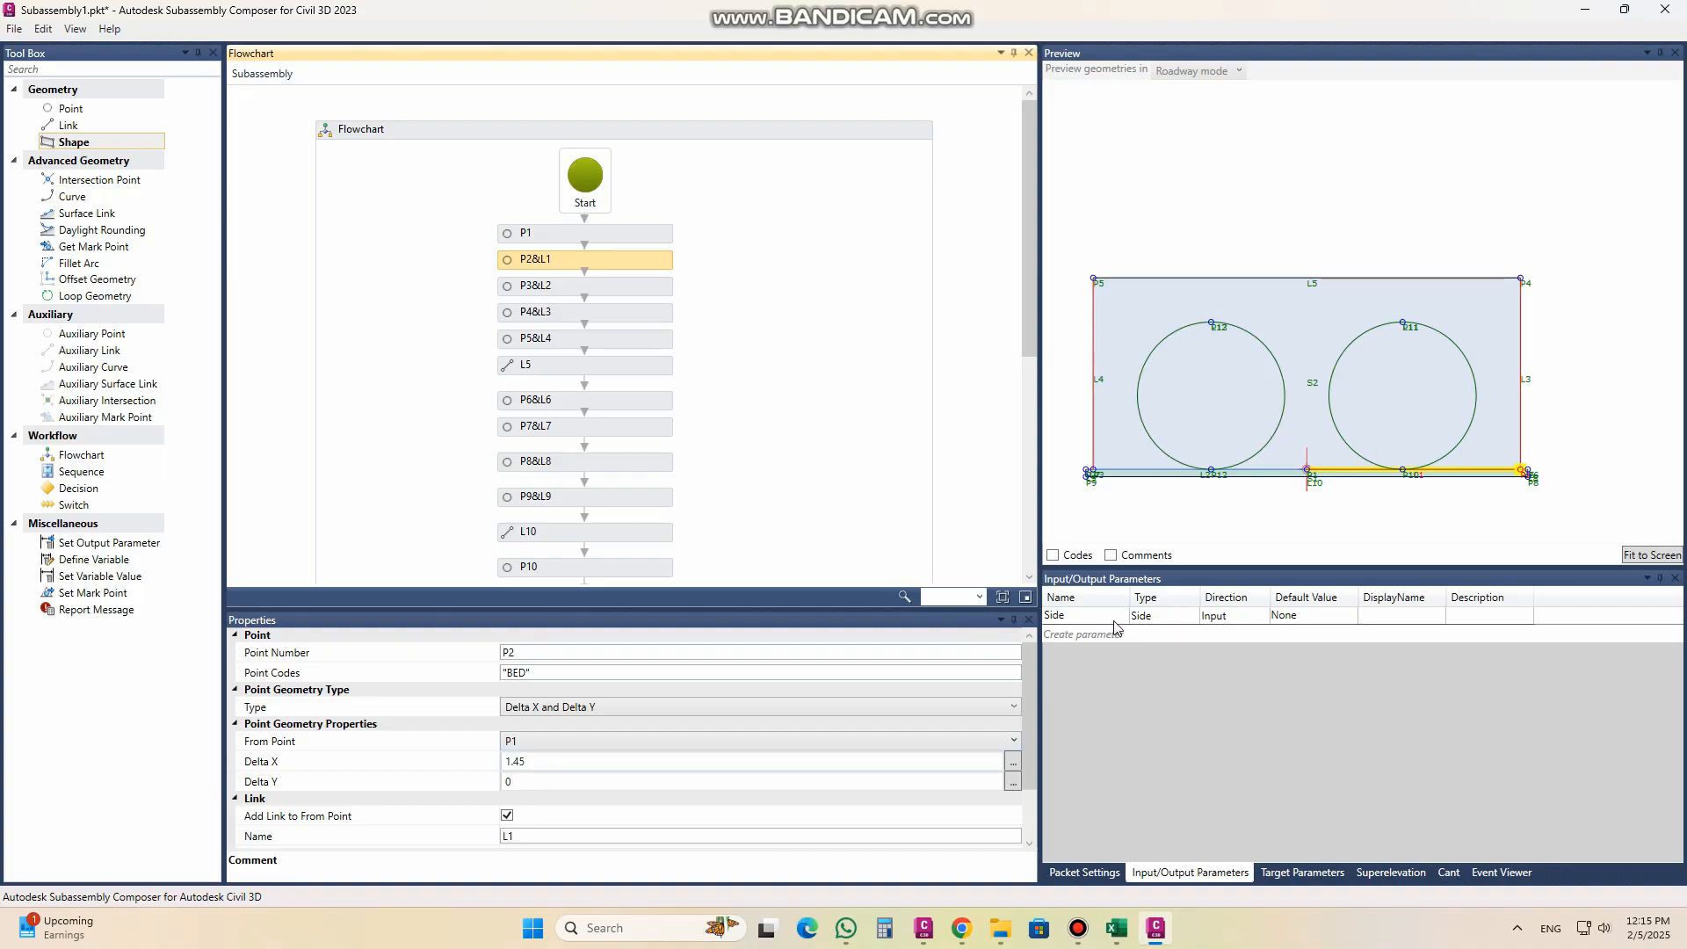
left_click(1081, 635)
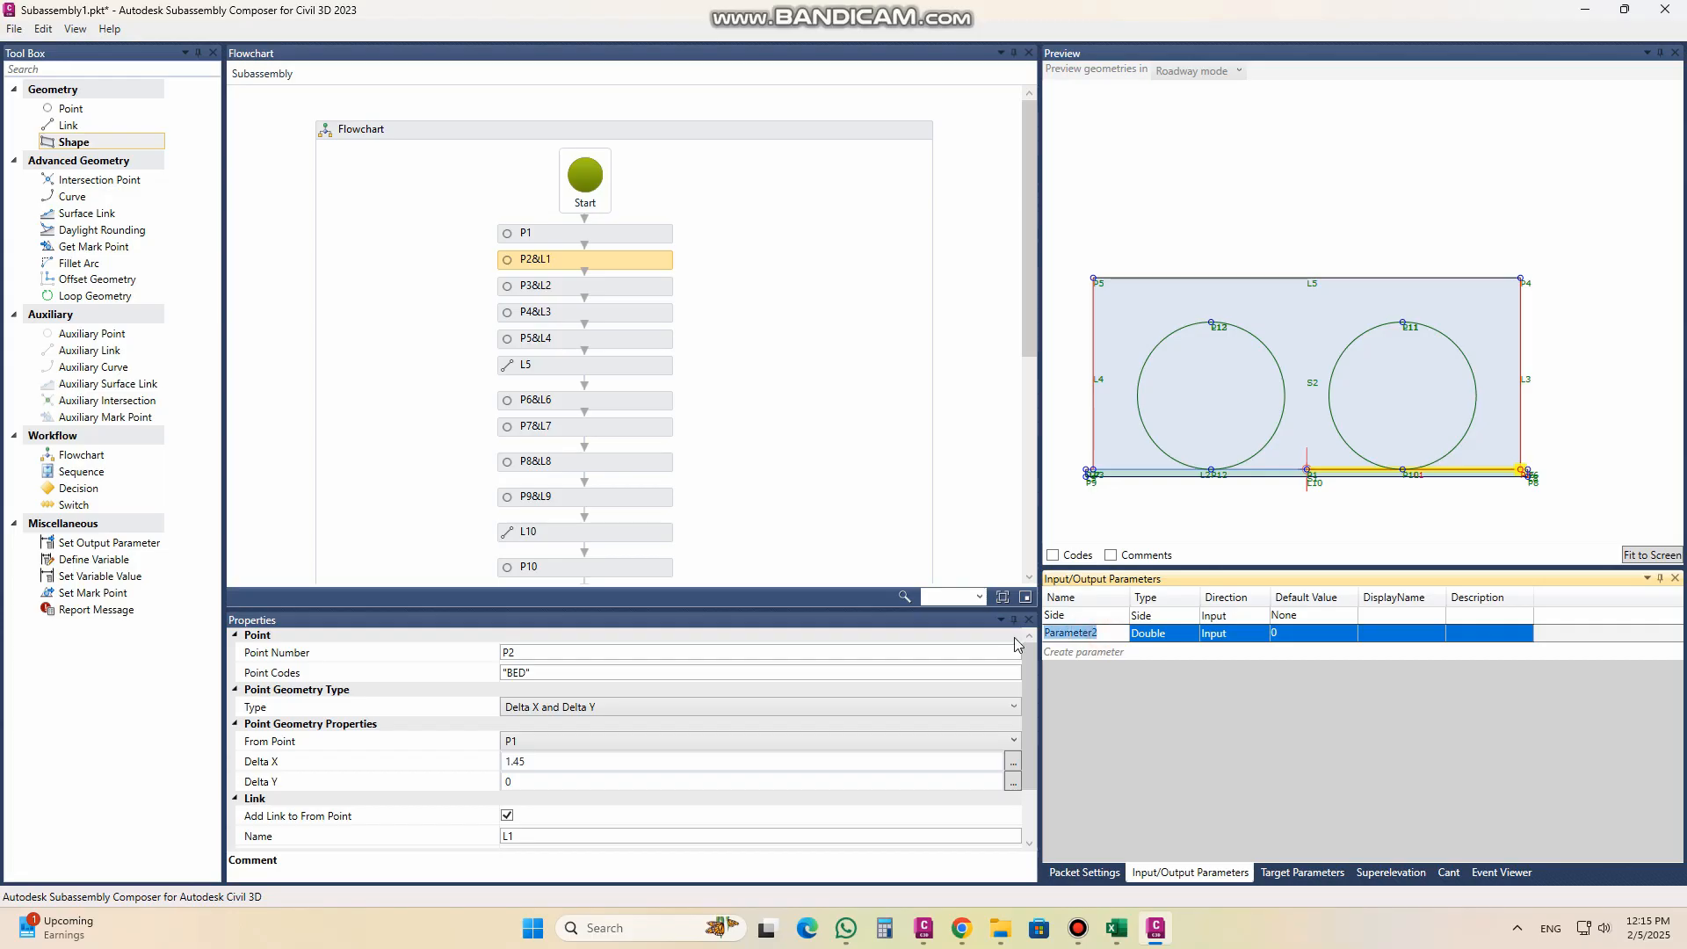
type("BEDWIDTH")
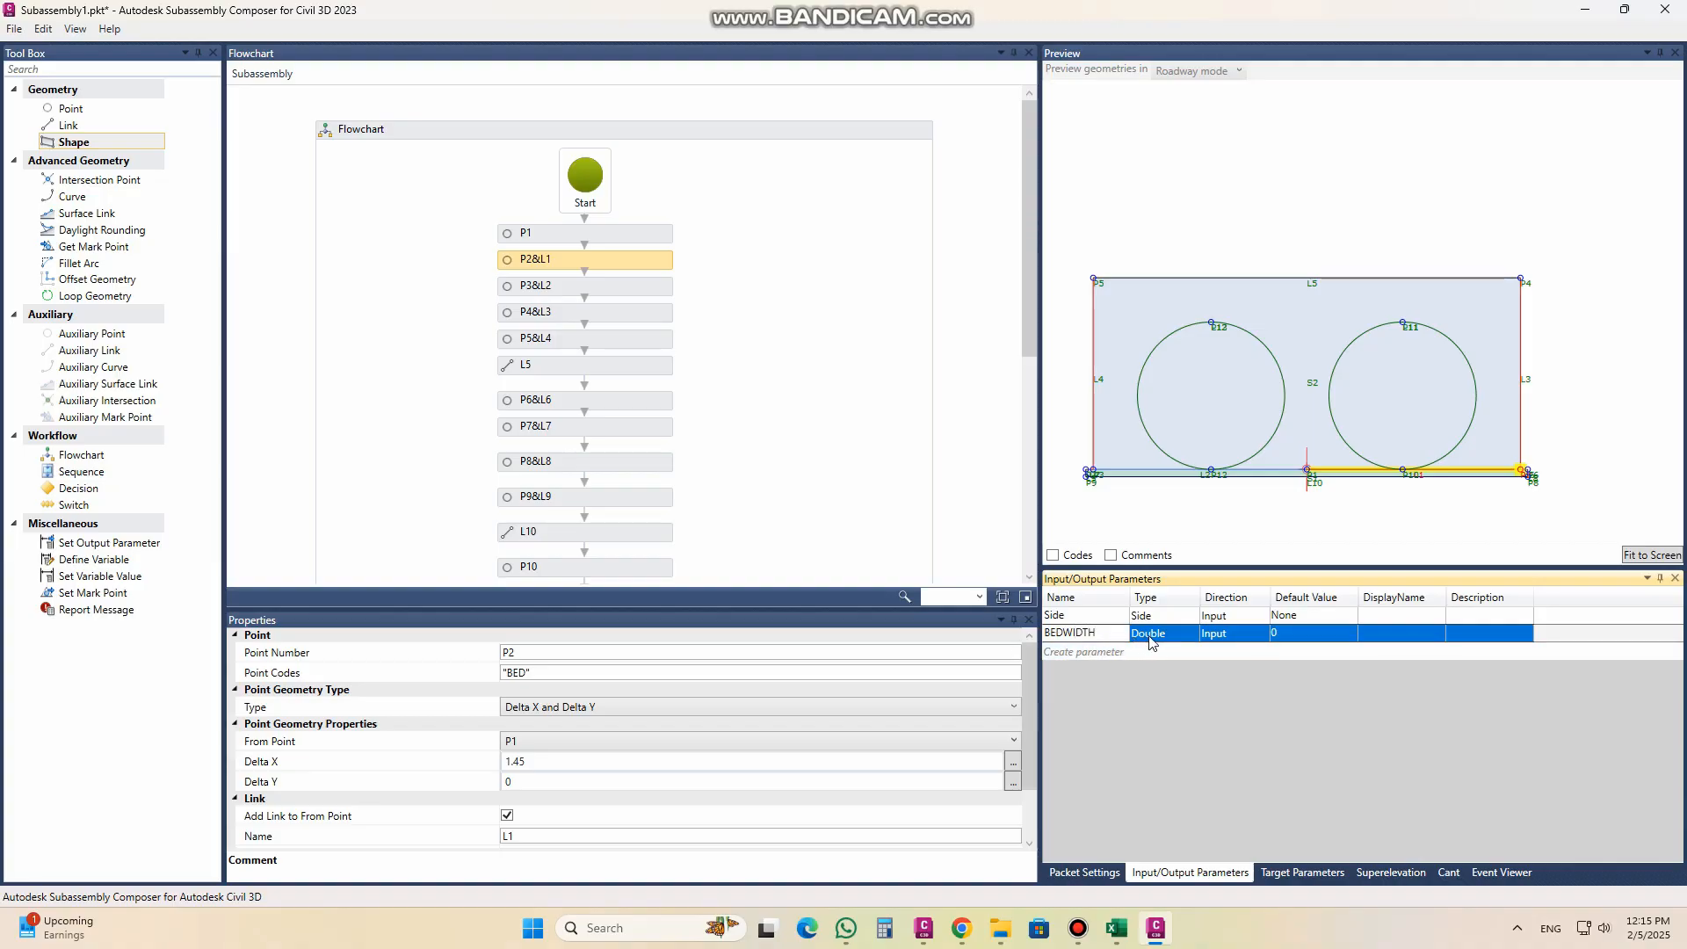
left_click(1277, 633)
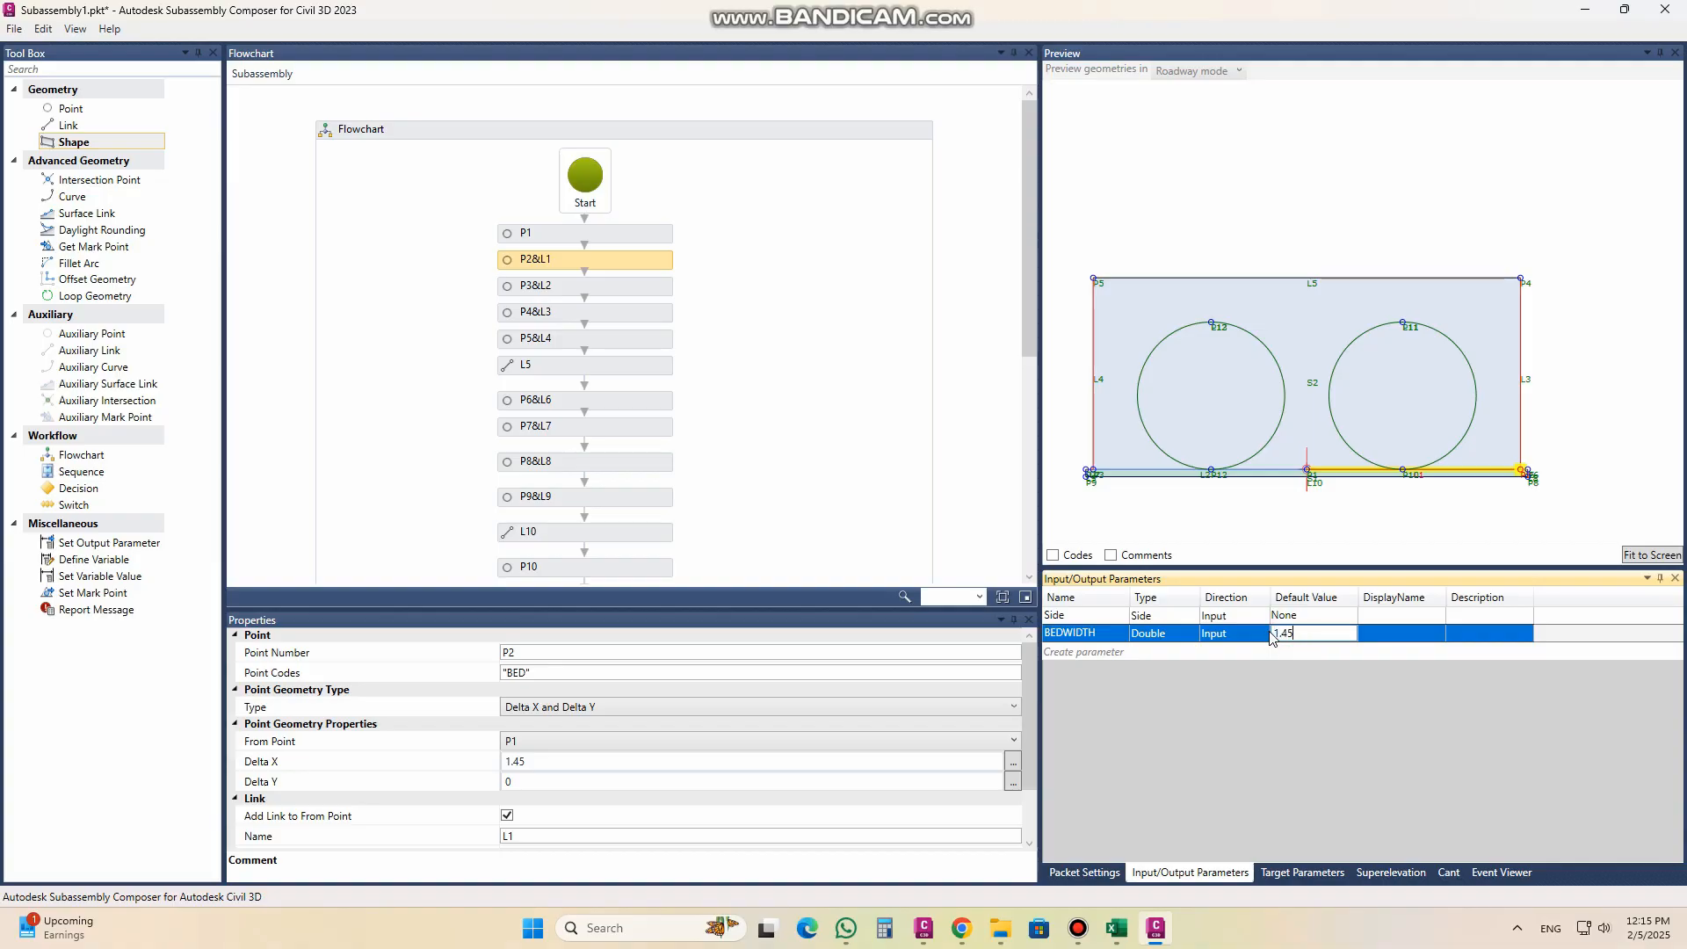
left_click(1463, 633)
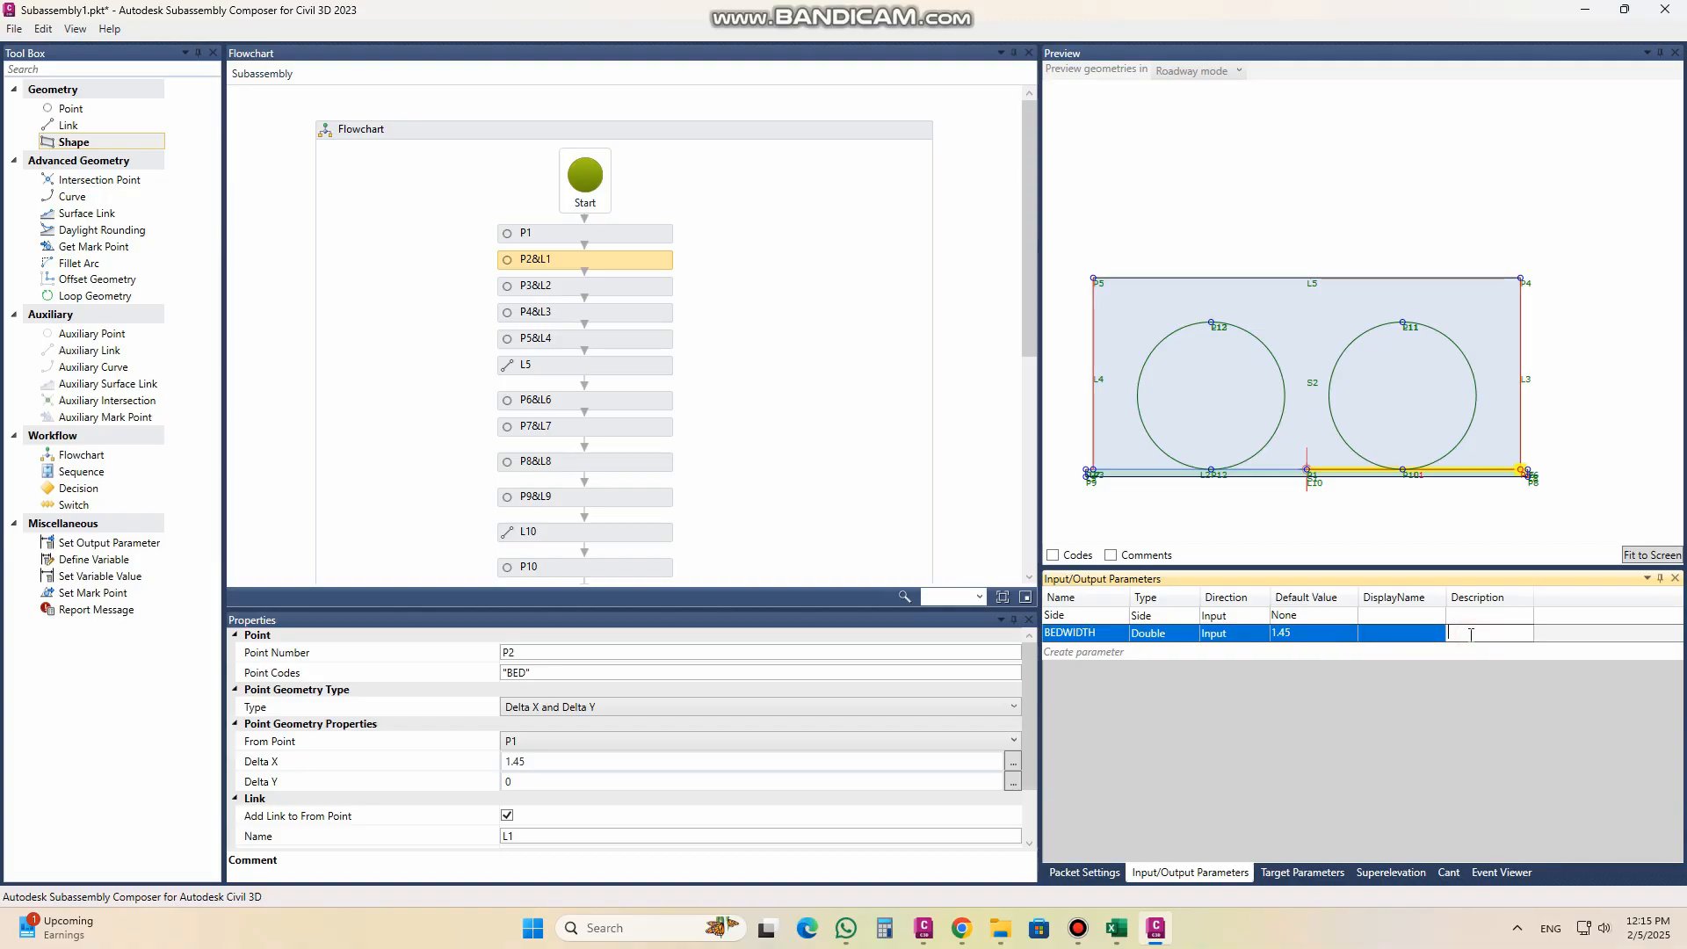
type("BED WIDTH")
Step: Replace the Delta X value of point P2 with the BEDWIDTH parameter
left_click(1074, 635)
left_click(1086, 634)
left_click_drag(1102, 632, 1011, 634)
key("ctrl+c")
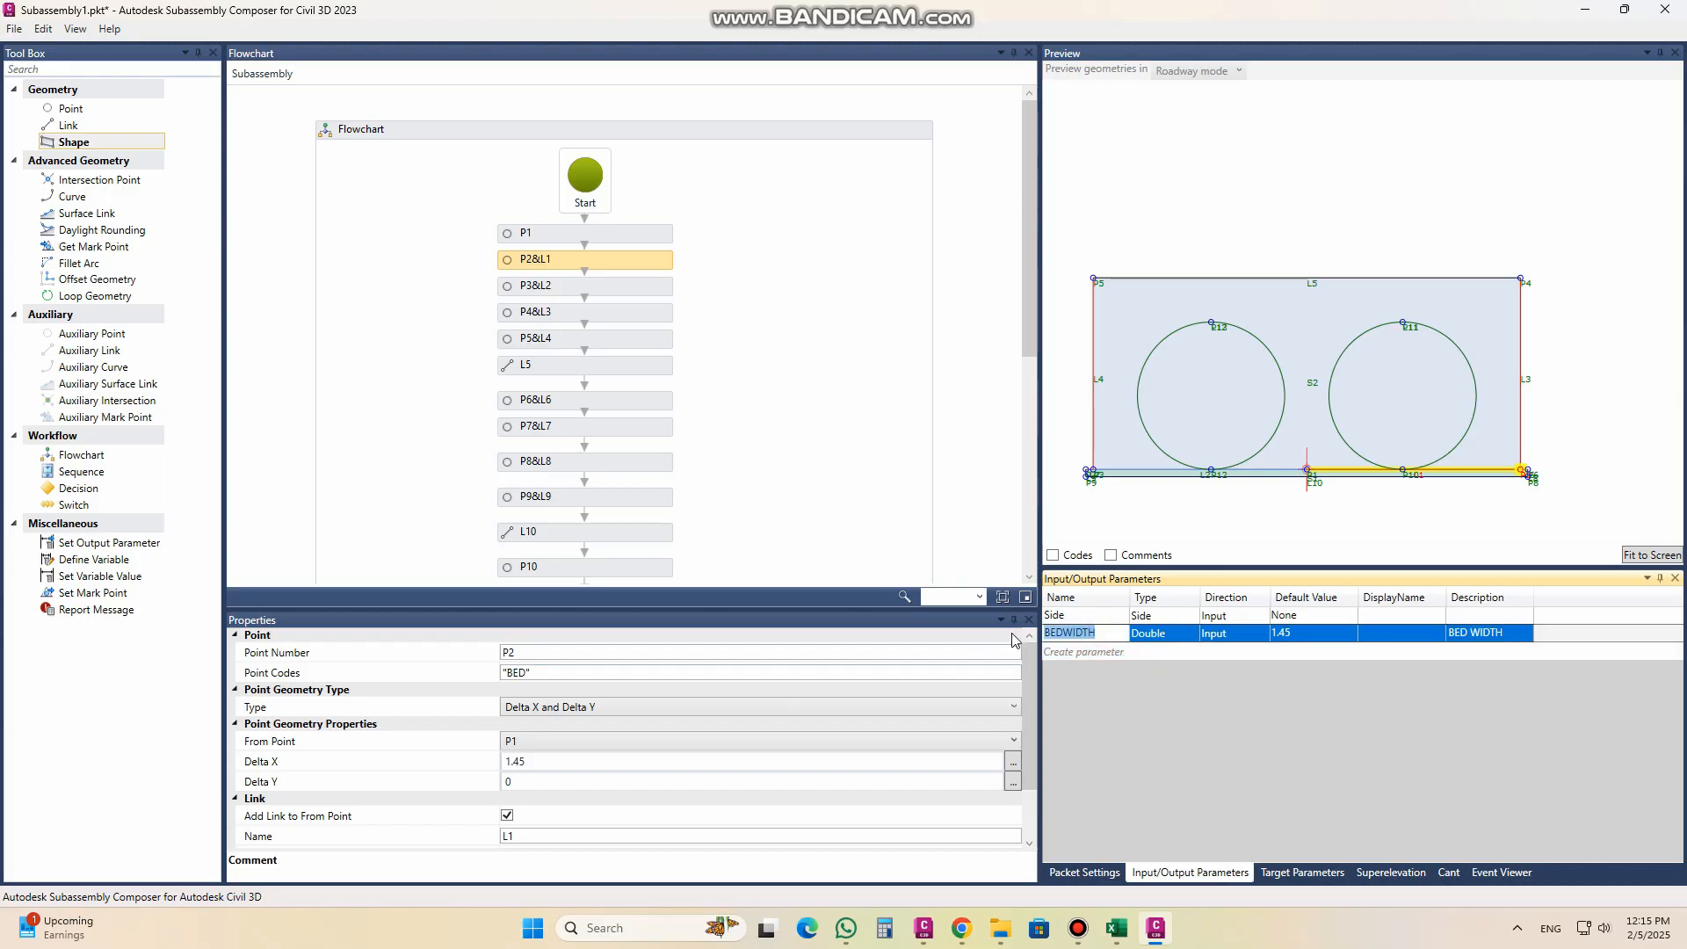
left_click(543, 761)
double_click(543, 761)
key("ctrl+v")
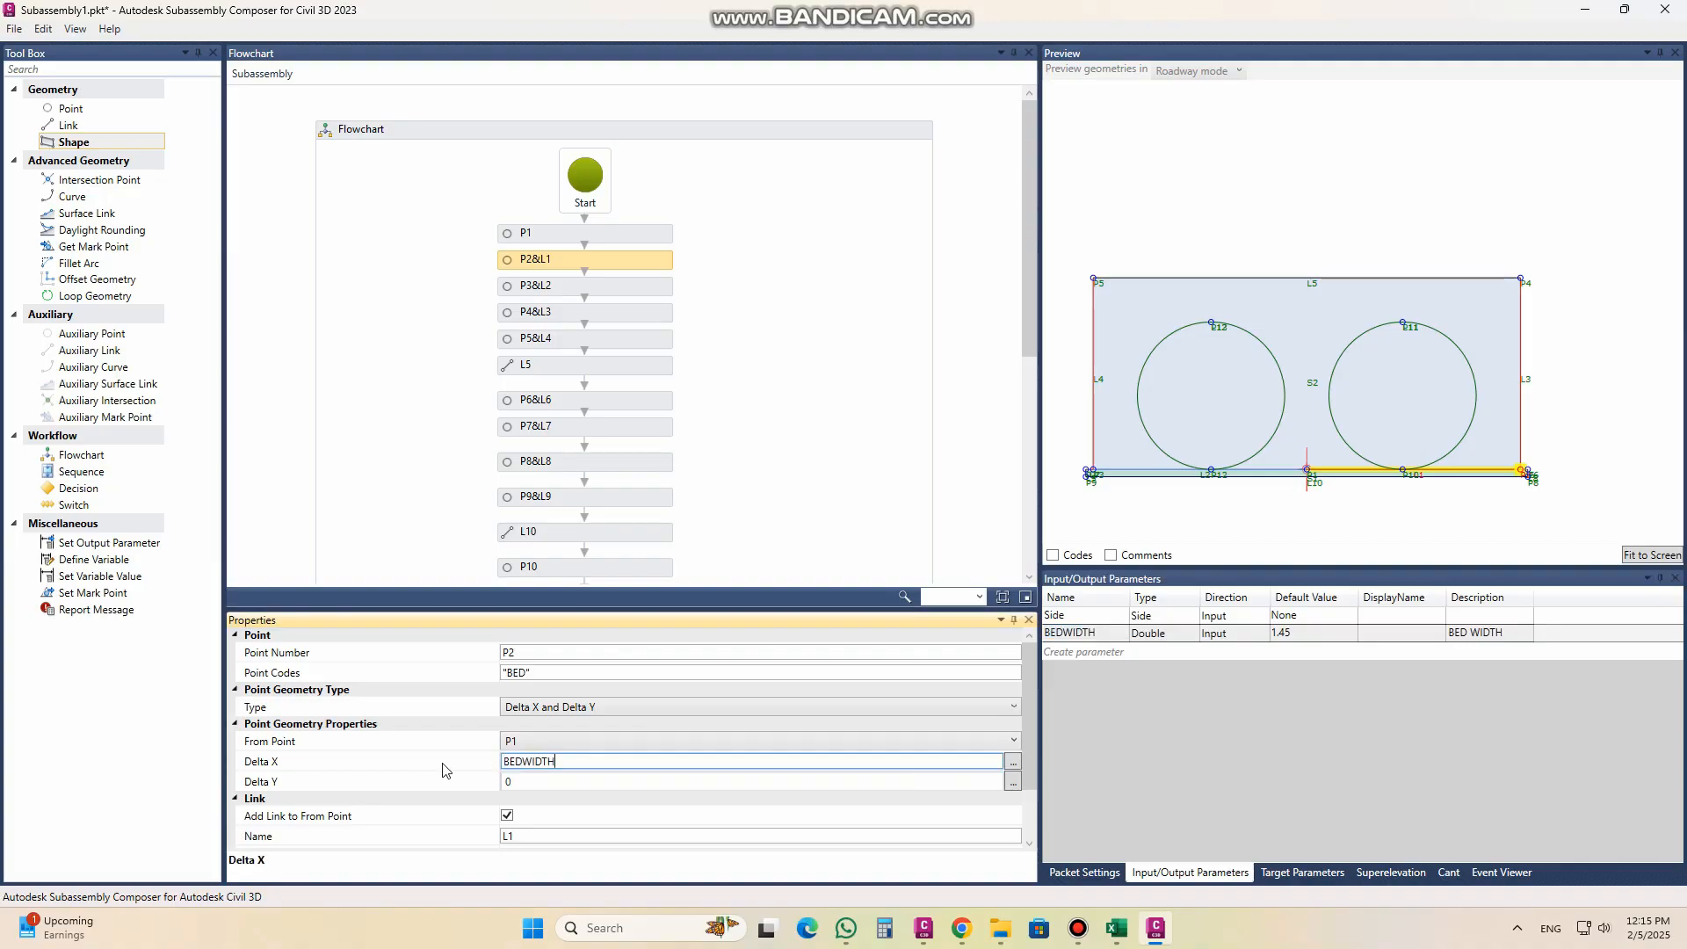
Step: Change the description of the BEDWIDTH parameter to "HALF BED WIDTH"
left_click(1454, 634)
left_click(1455, 633)
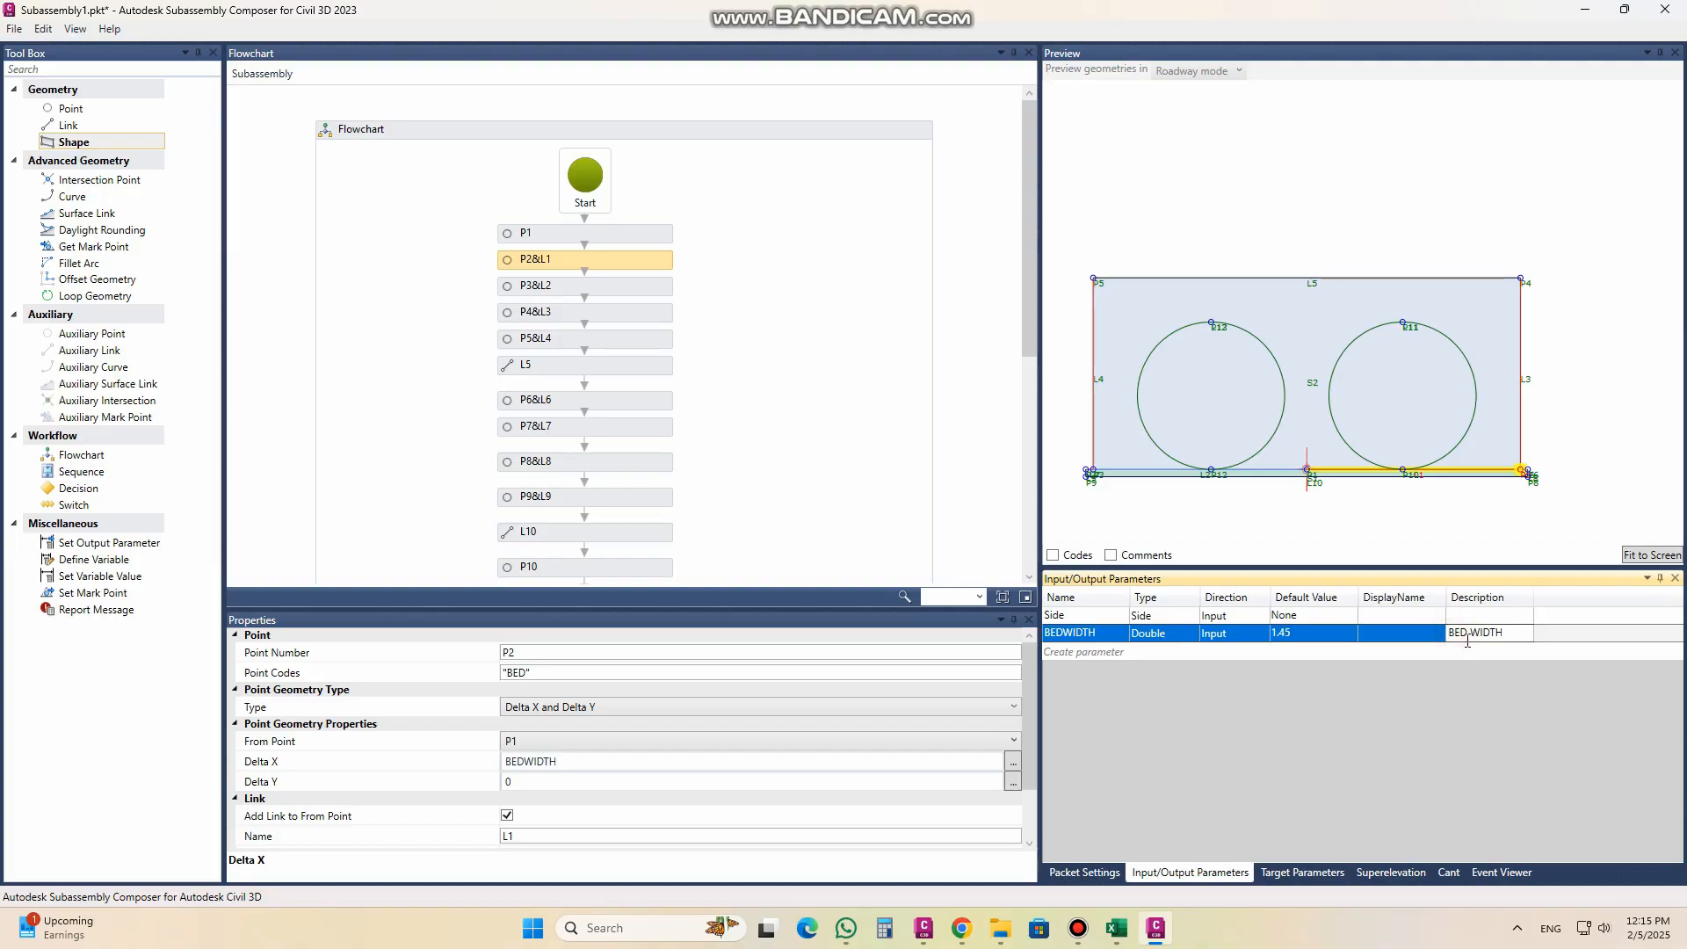
left_click_drag(1448, 632, 1504, 633)
left_click(573, 765)
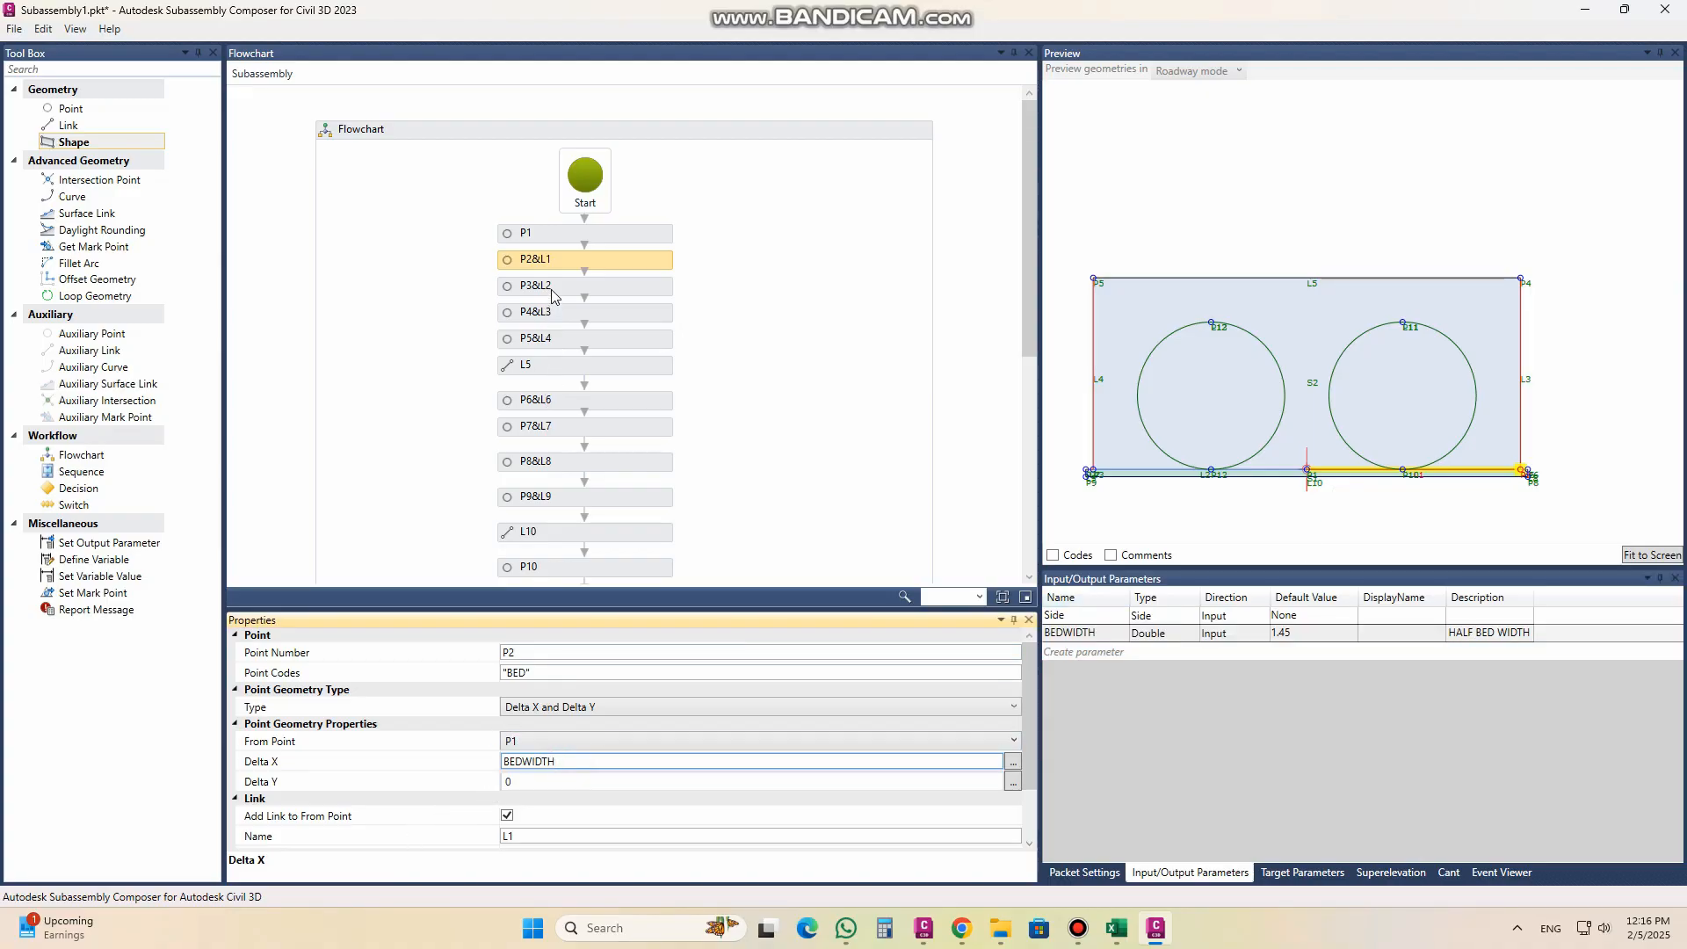
Step: Set the Delta X of point P3 to -BEDWIDTH
left_click(551, 290)
left_click(549, 767)
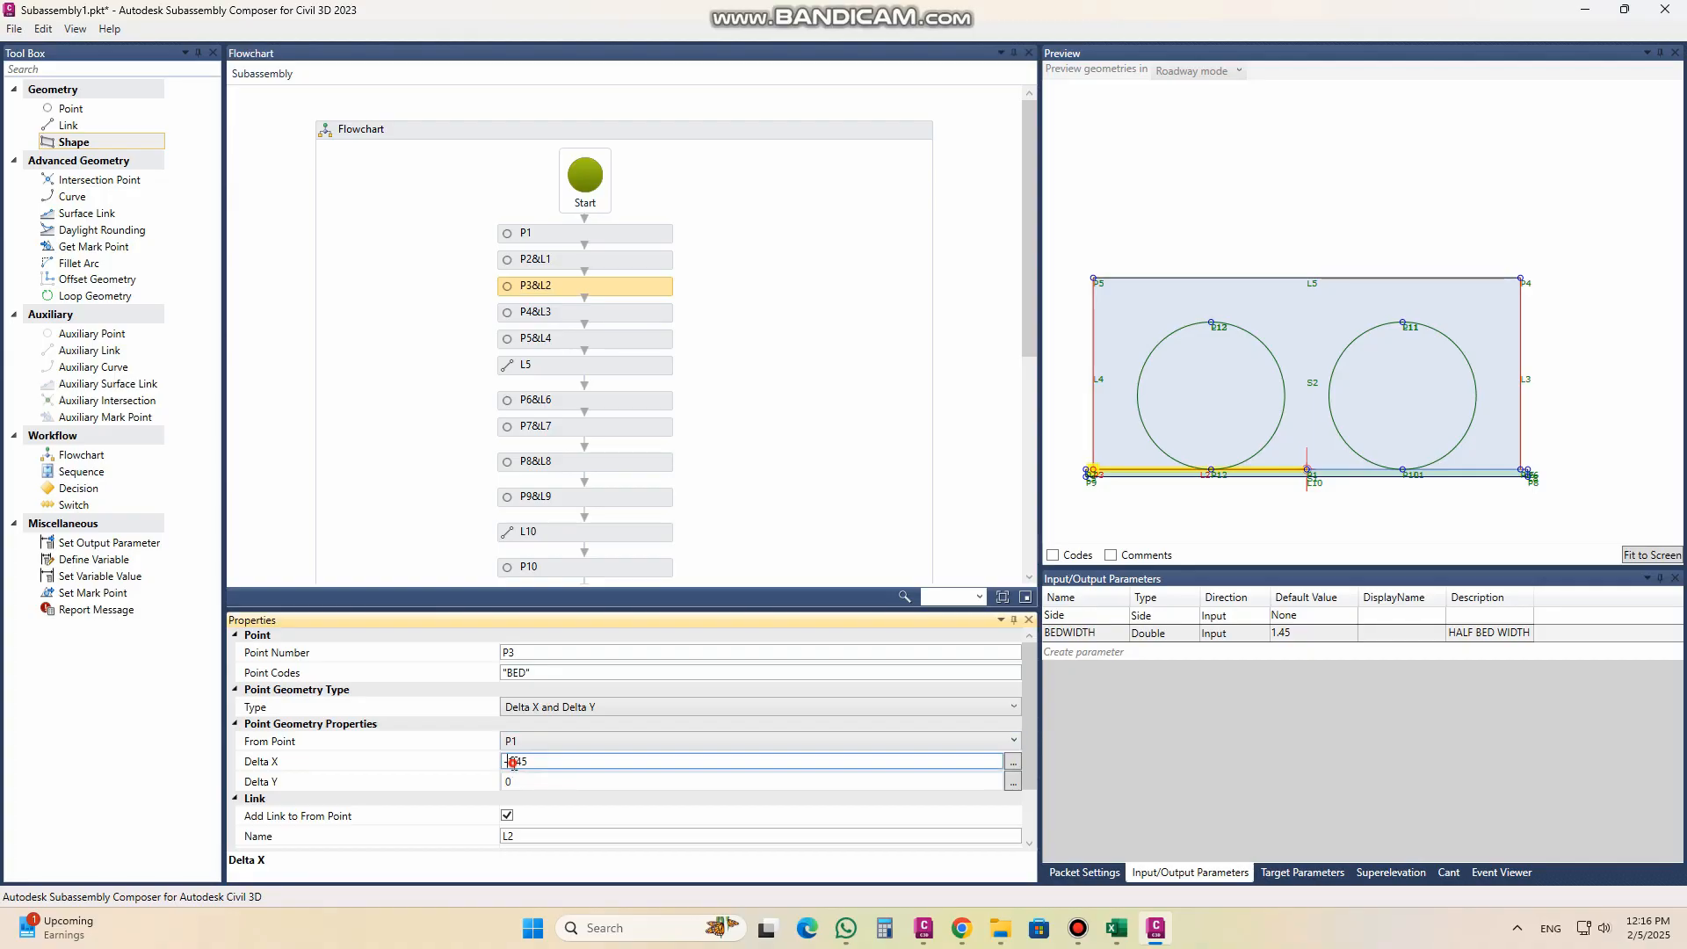
double_click(547, 763)
type("BEDWIDTH")
left_click(572, 672)
Step: Test the BEDWIDTH parameter with a default value of 2 and restore it to 1.45
double_click(1295, 634)
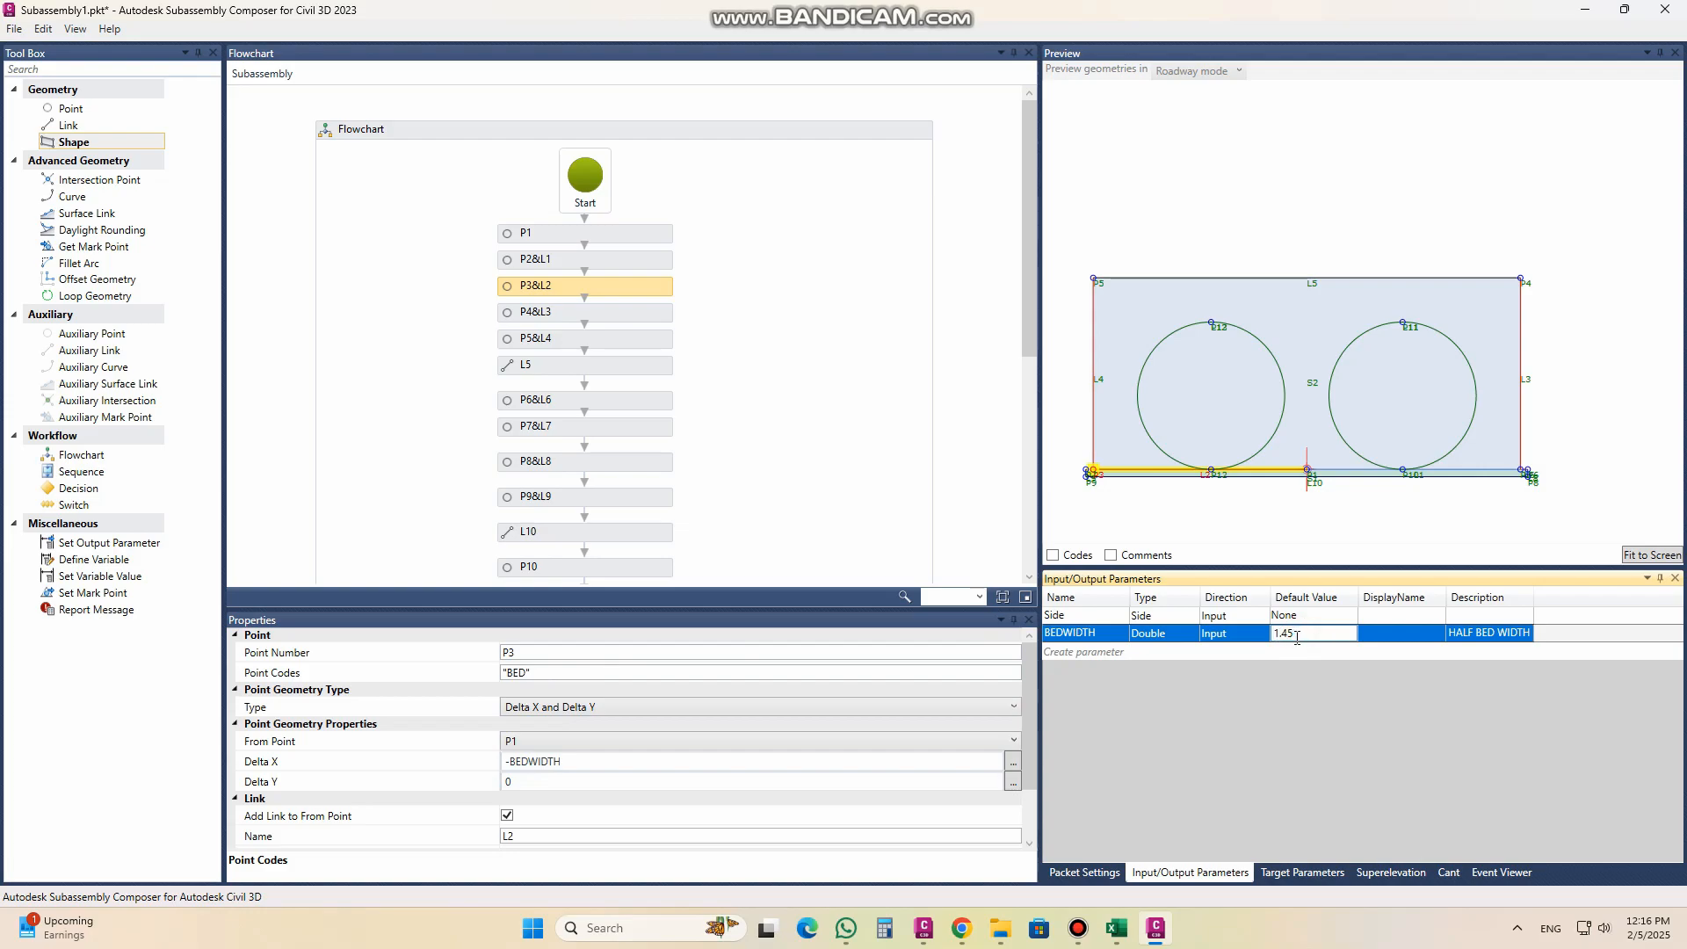
double_click(1280, 633)
type("2")
key("Return")
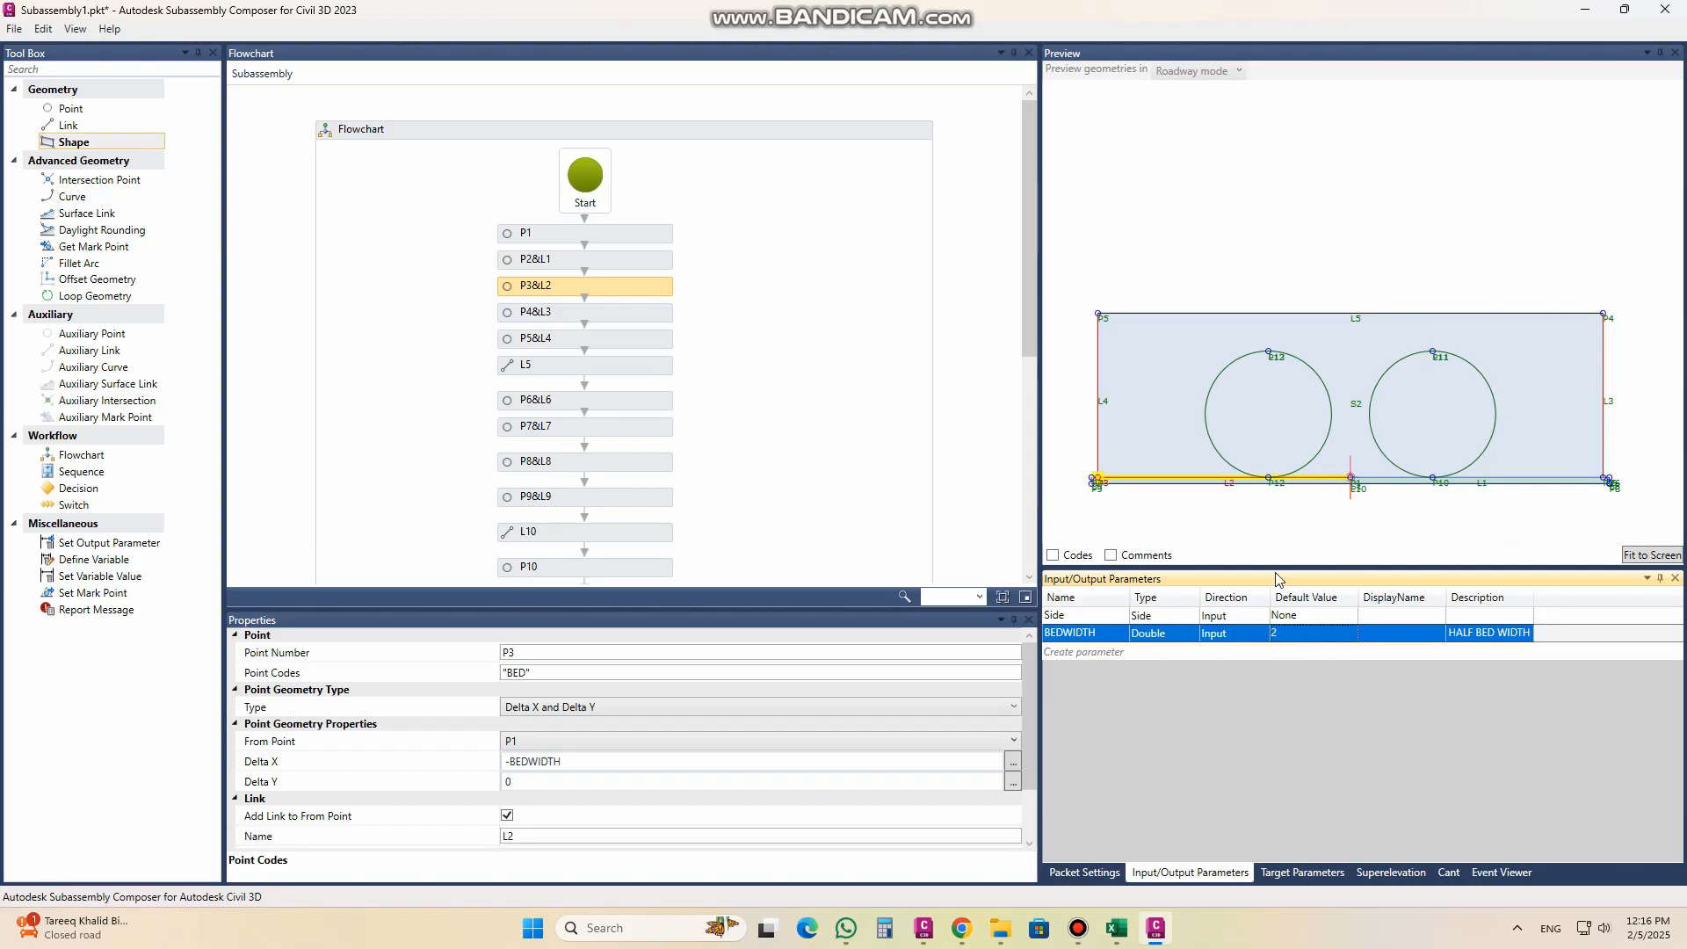
left_click(1275, 634)
double_click(1289, 633)
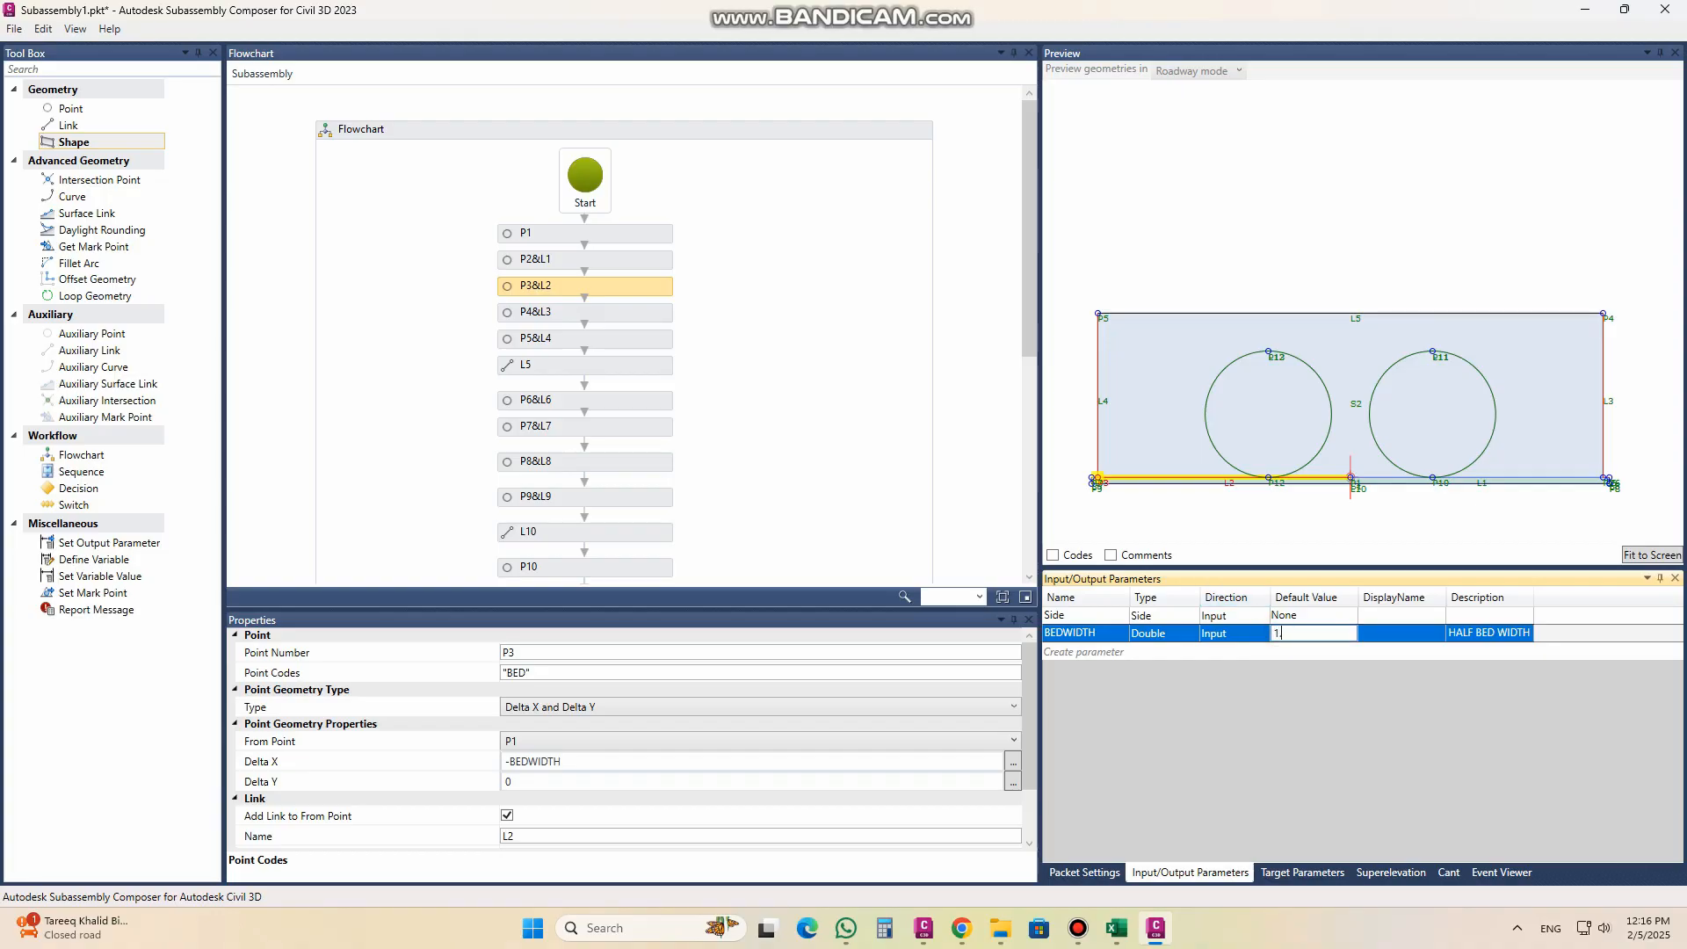
type("1.45")
key("Return")
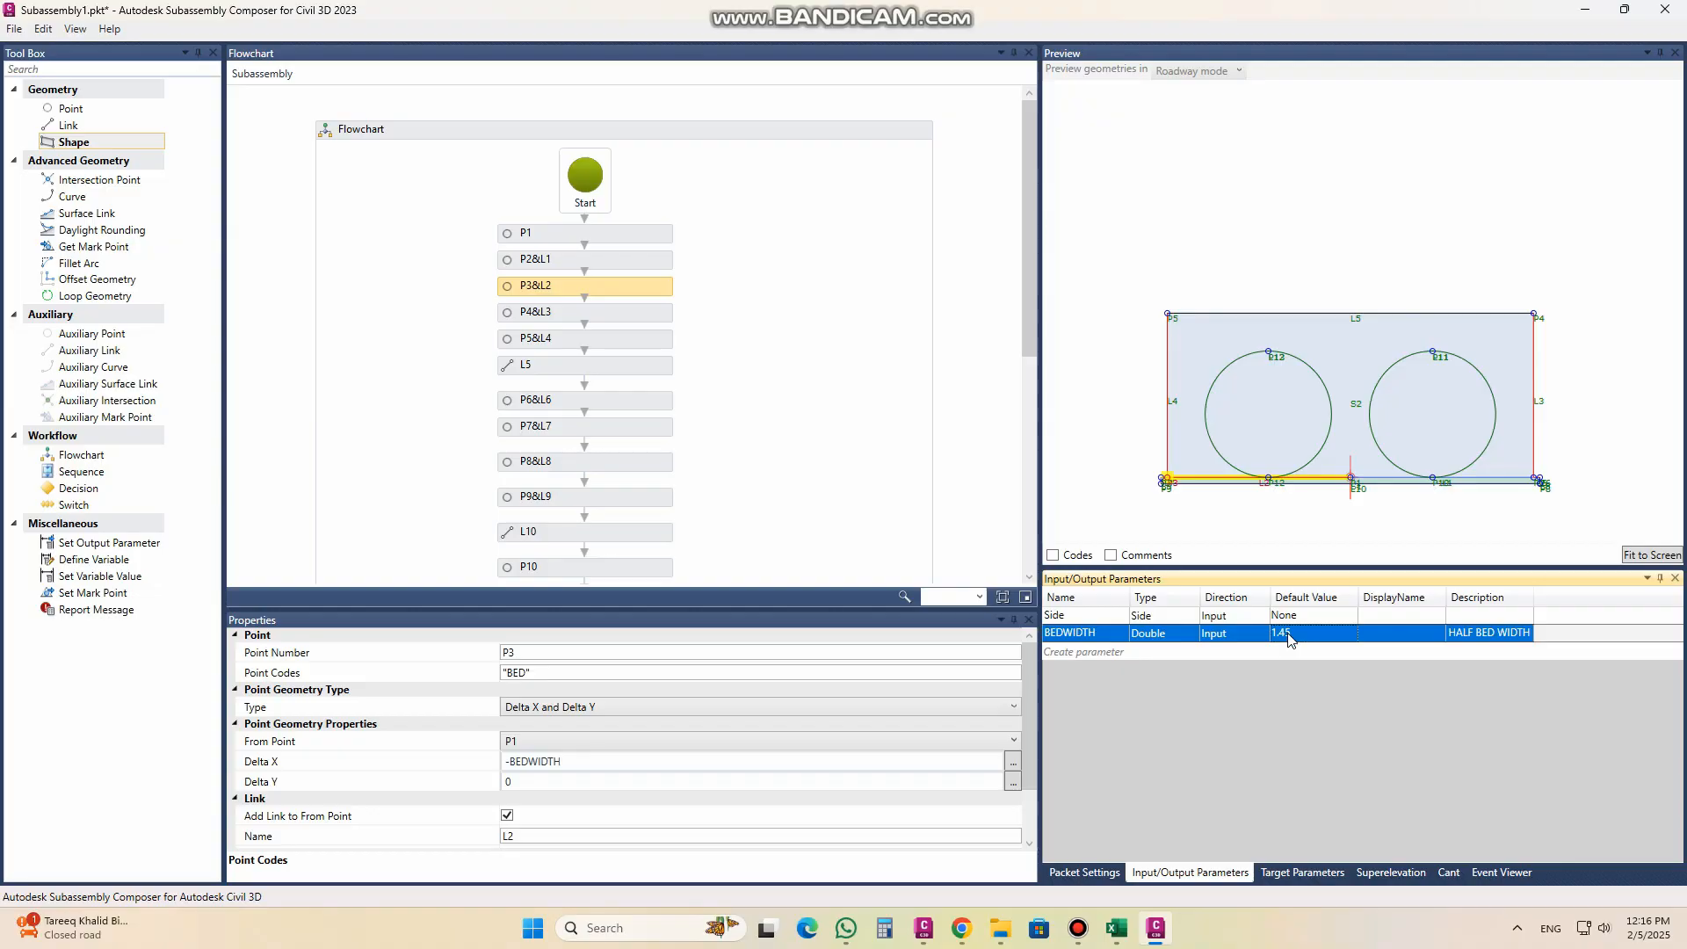
Step: Create a Double input parameter named HIEGHT for point P4's rise, with default value 1.3 and description "HIEGHT/THICKNESS"
scroll(1389, 528, "up", 1)
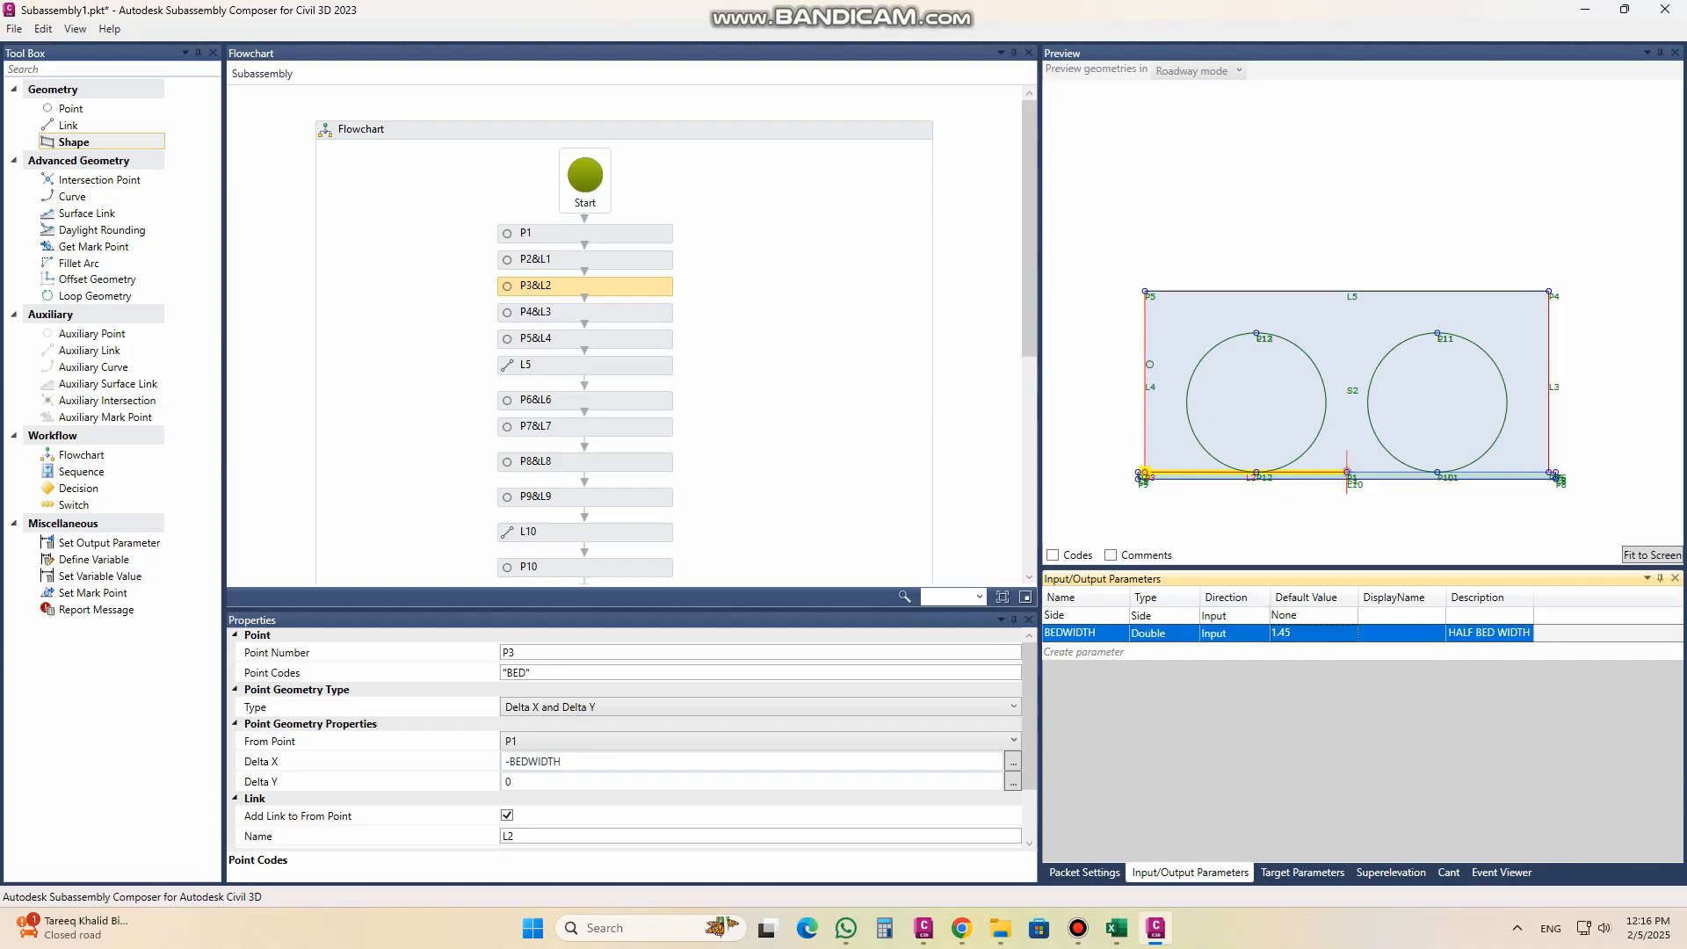
left_click(554, 315)
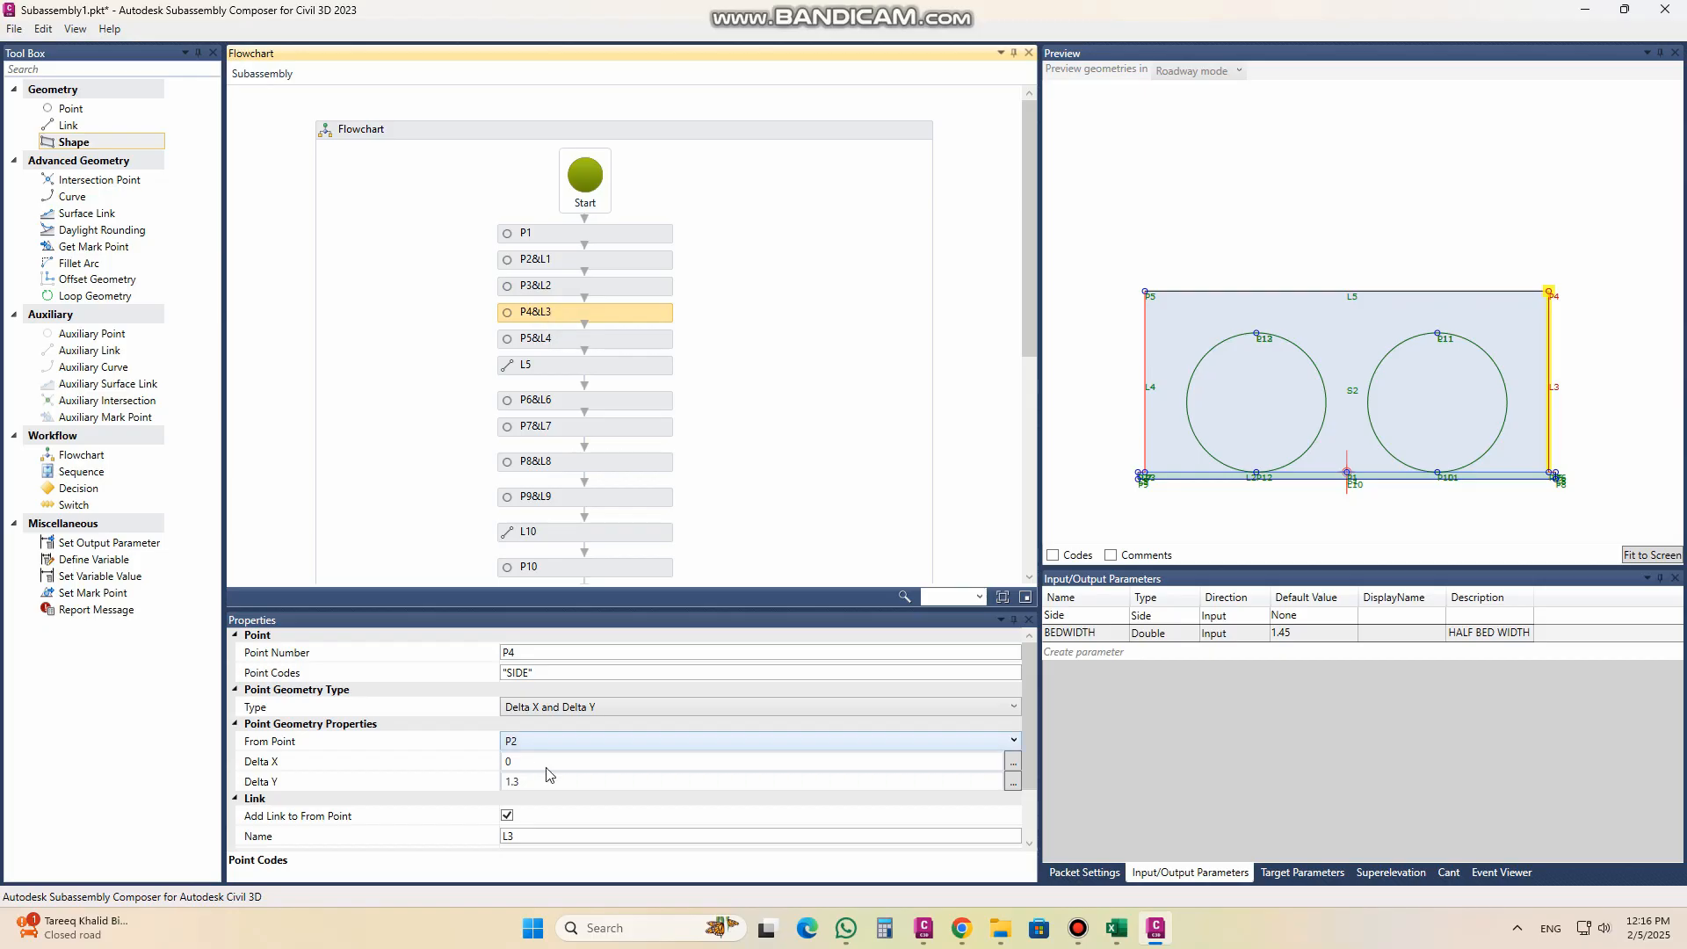
left_click(1081, 654)
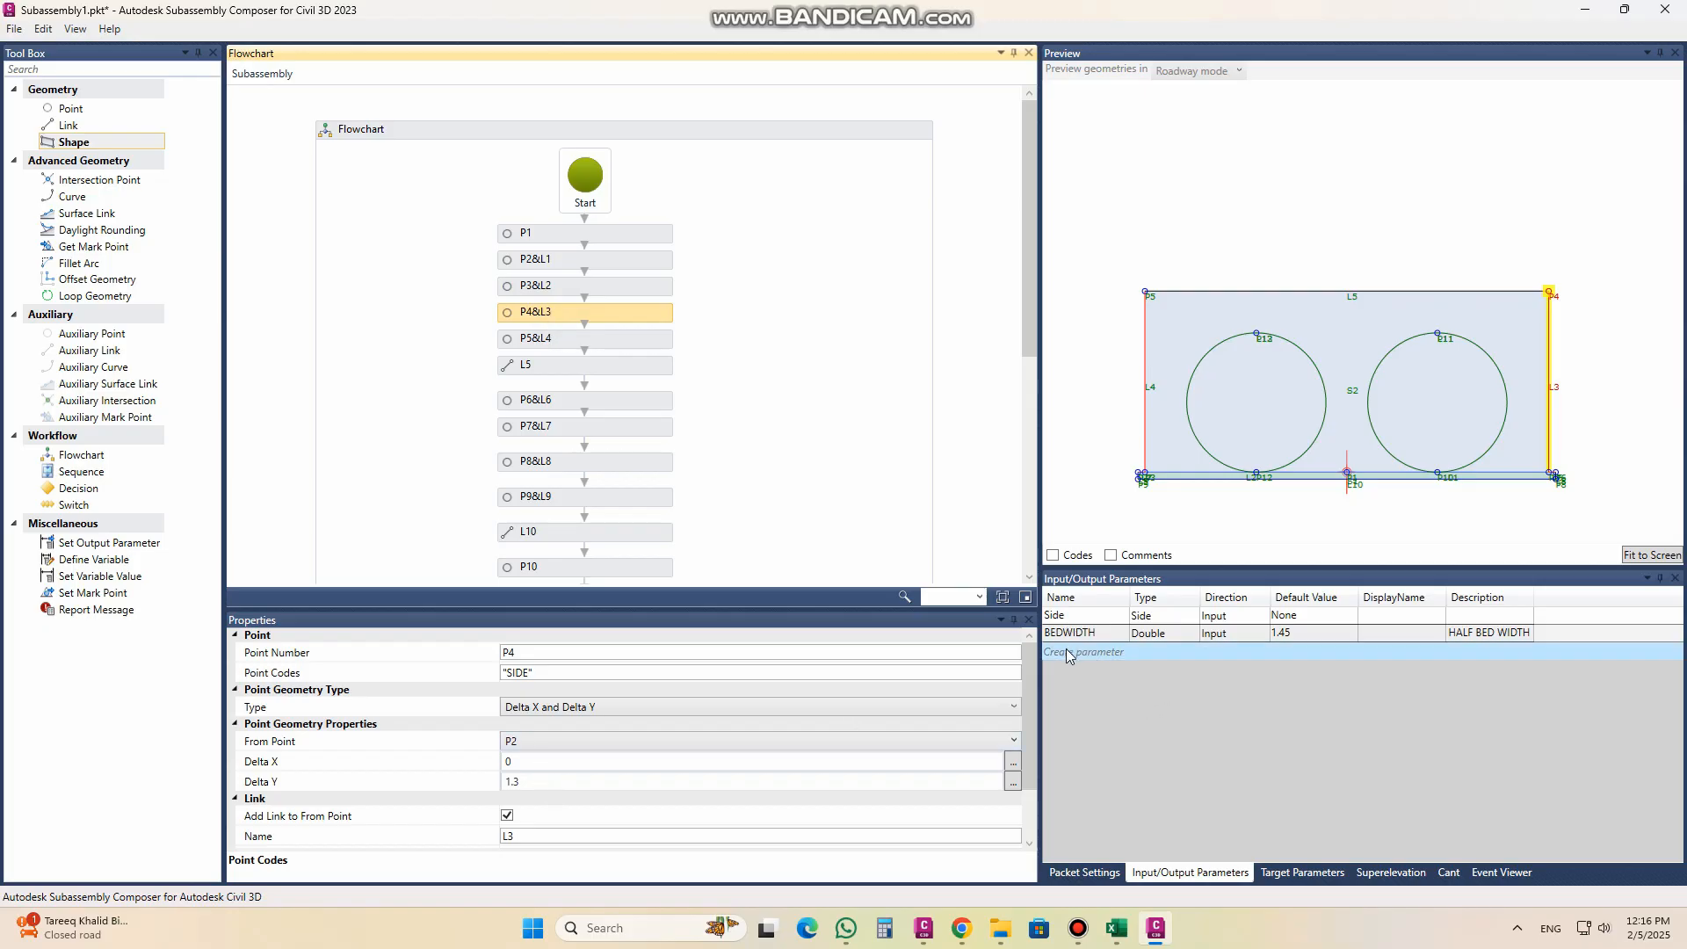
left_click(1080, 654)
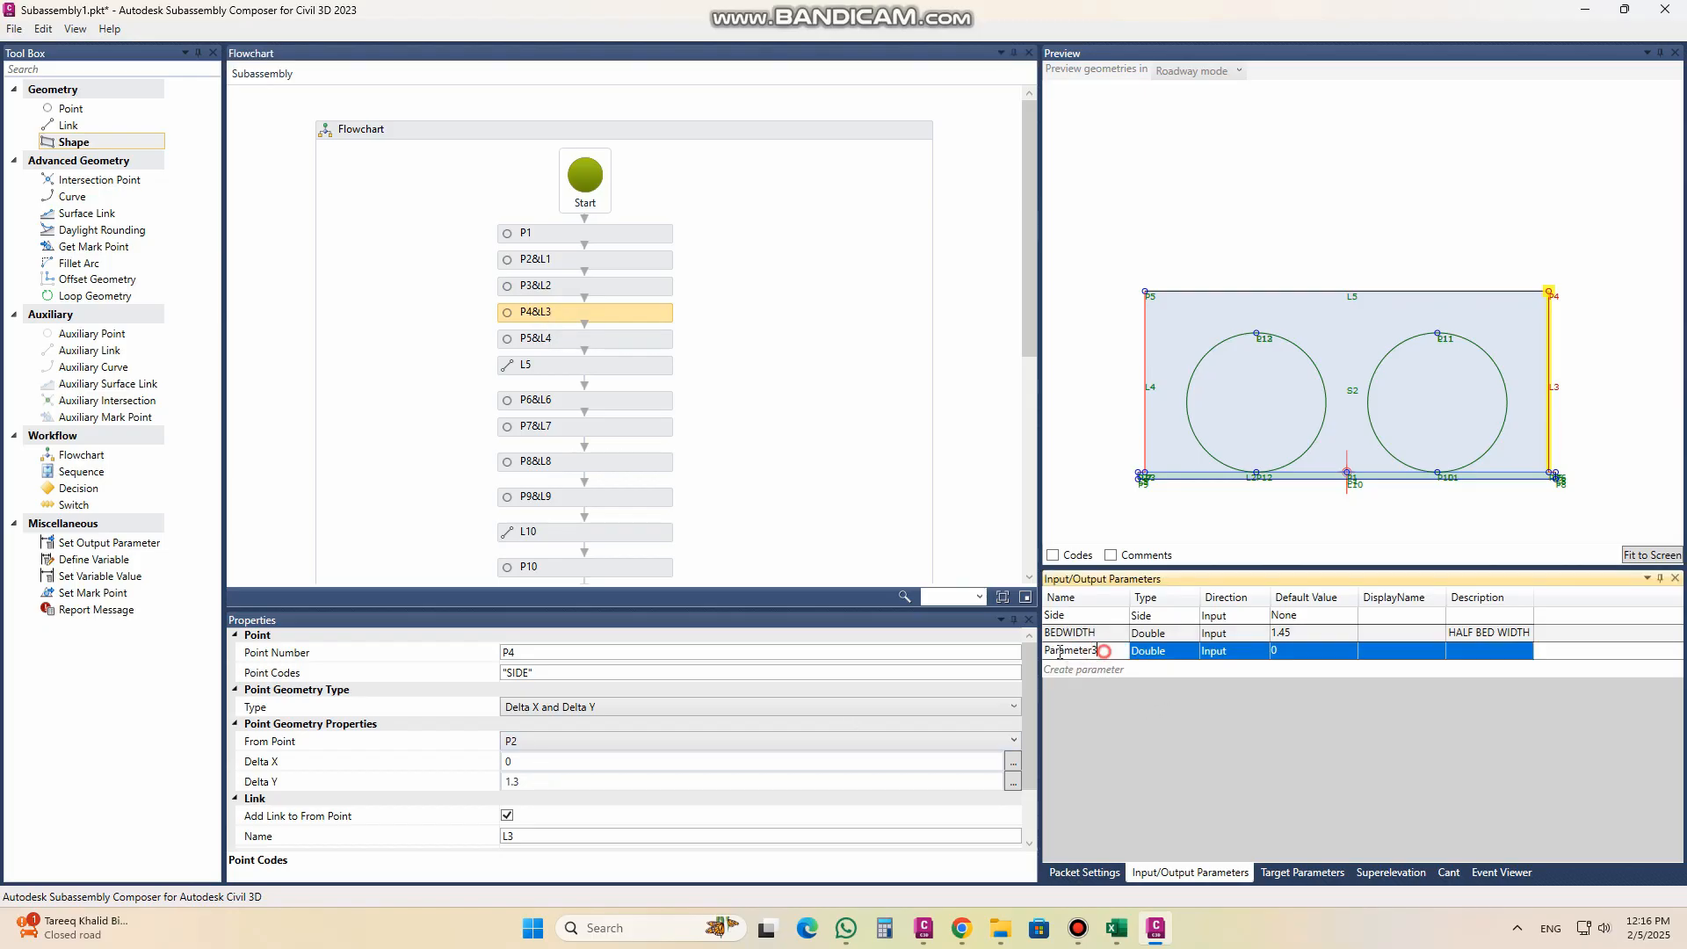
type("HIEGHT")
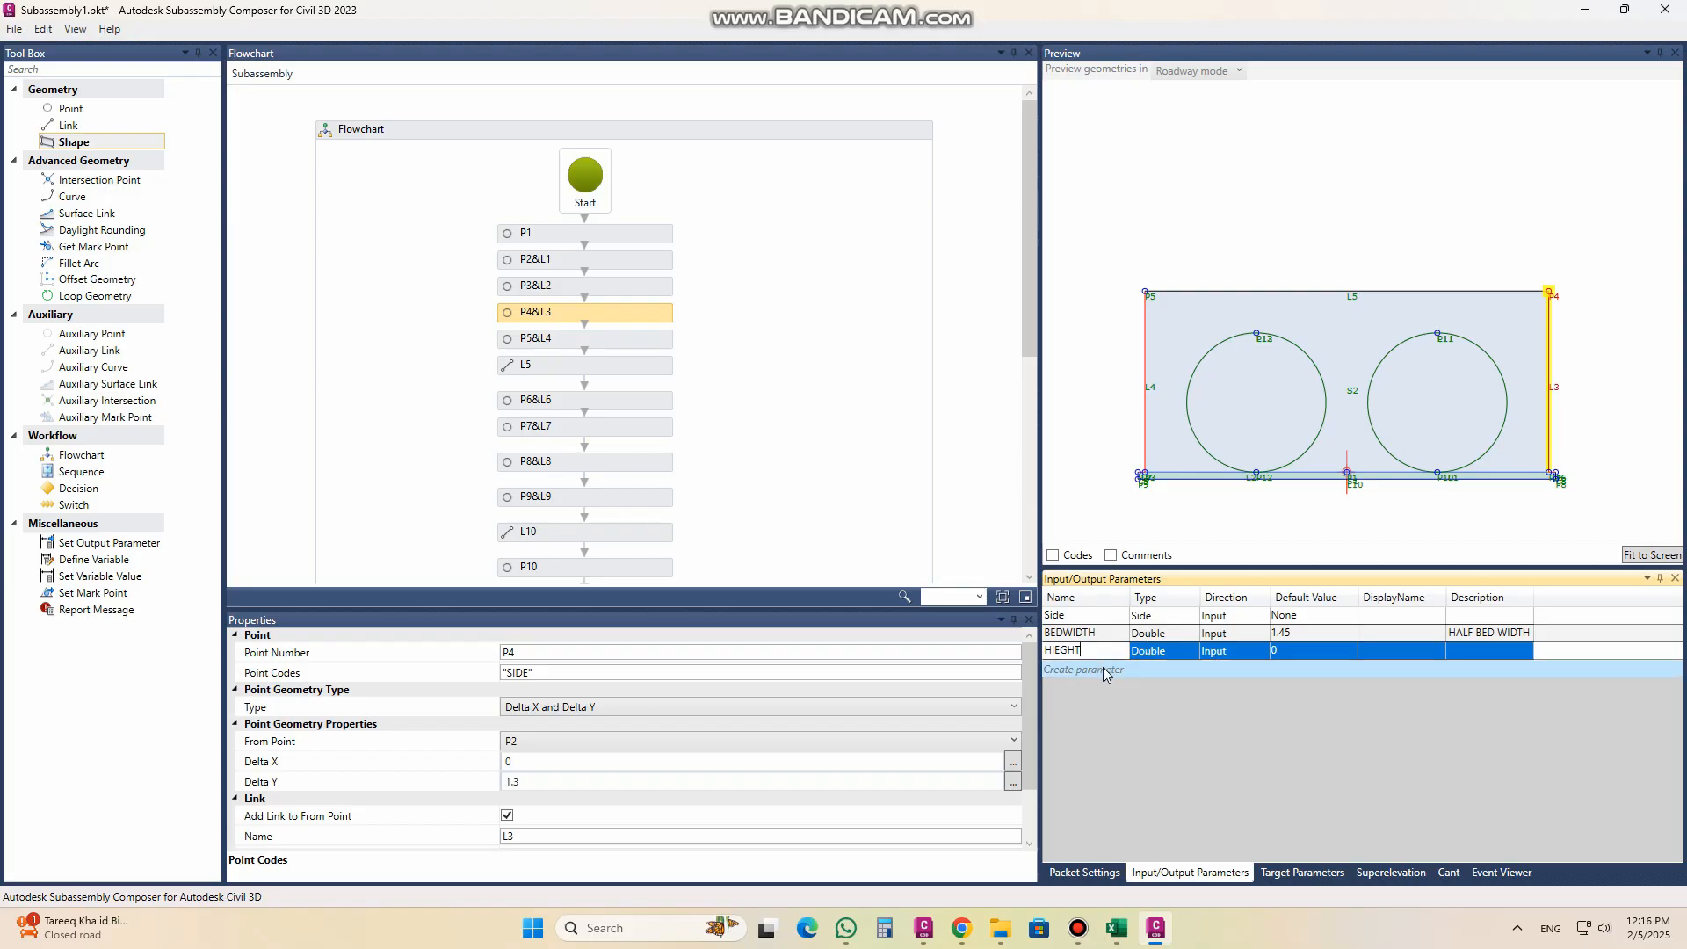
left_click(1308, 659)
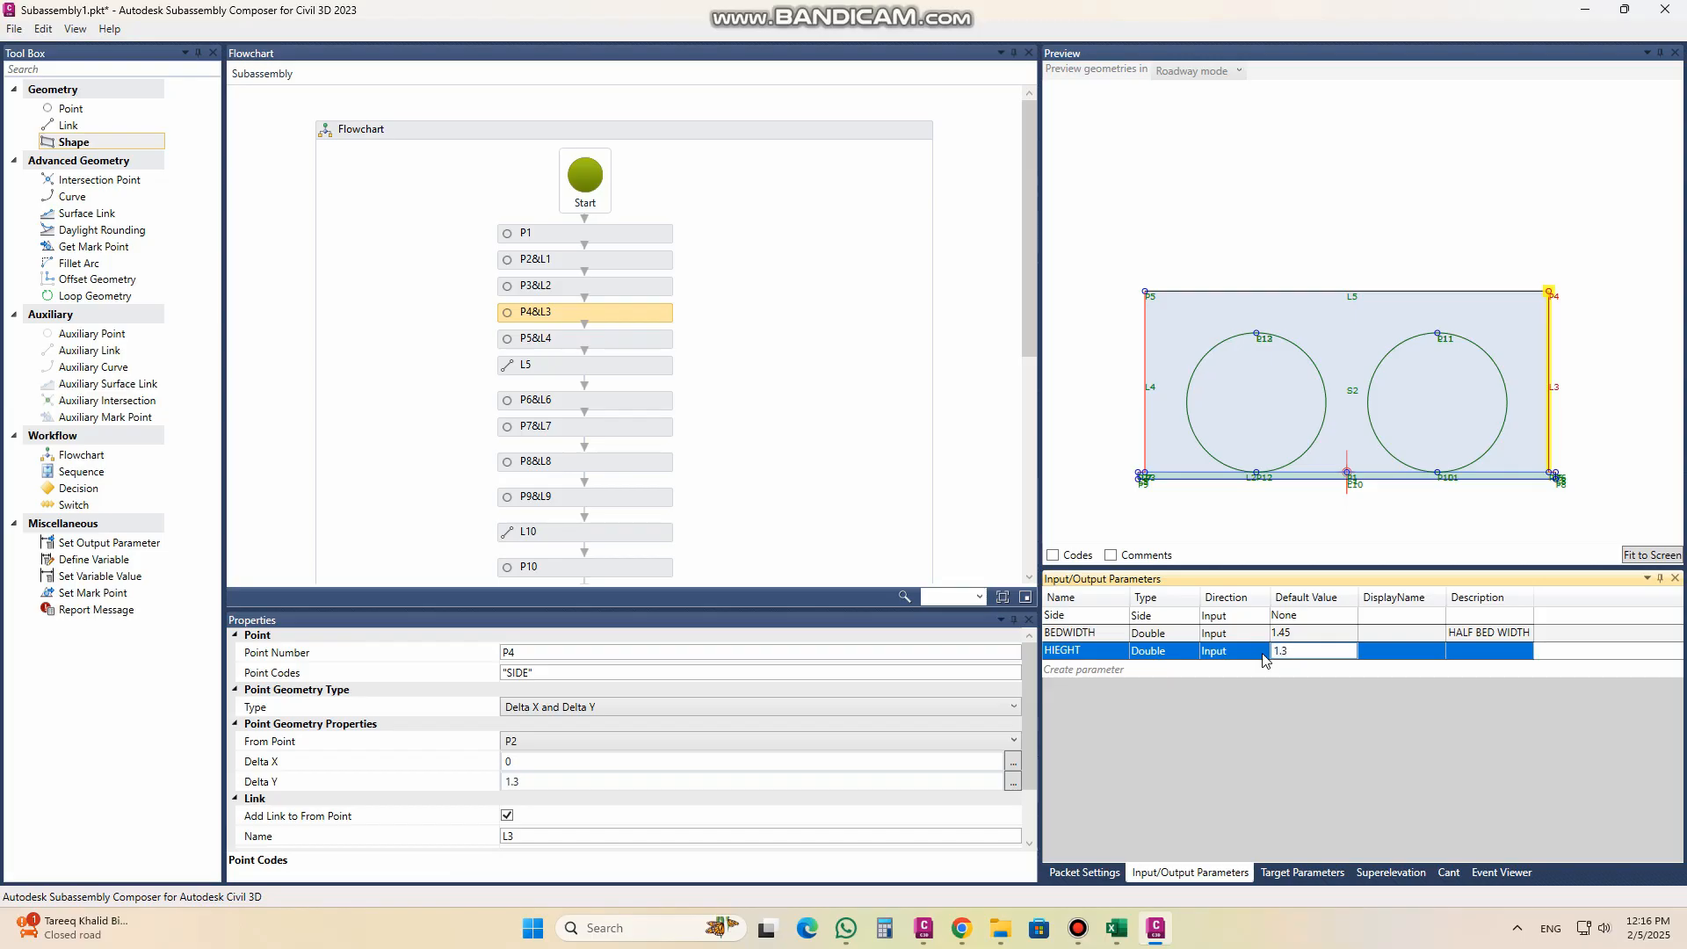
left_click(1495, 653)
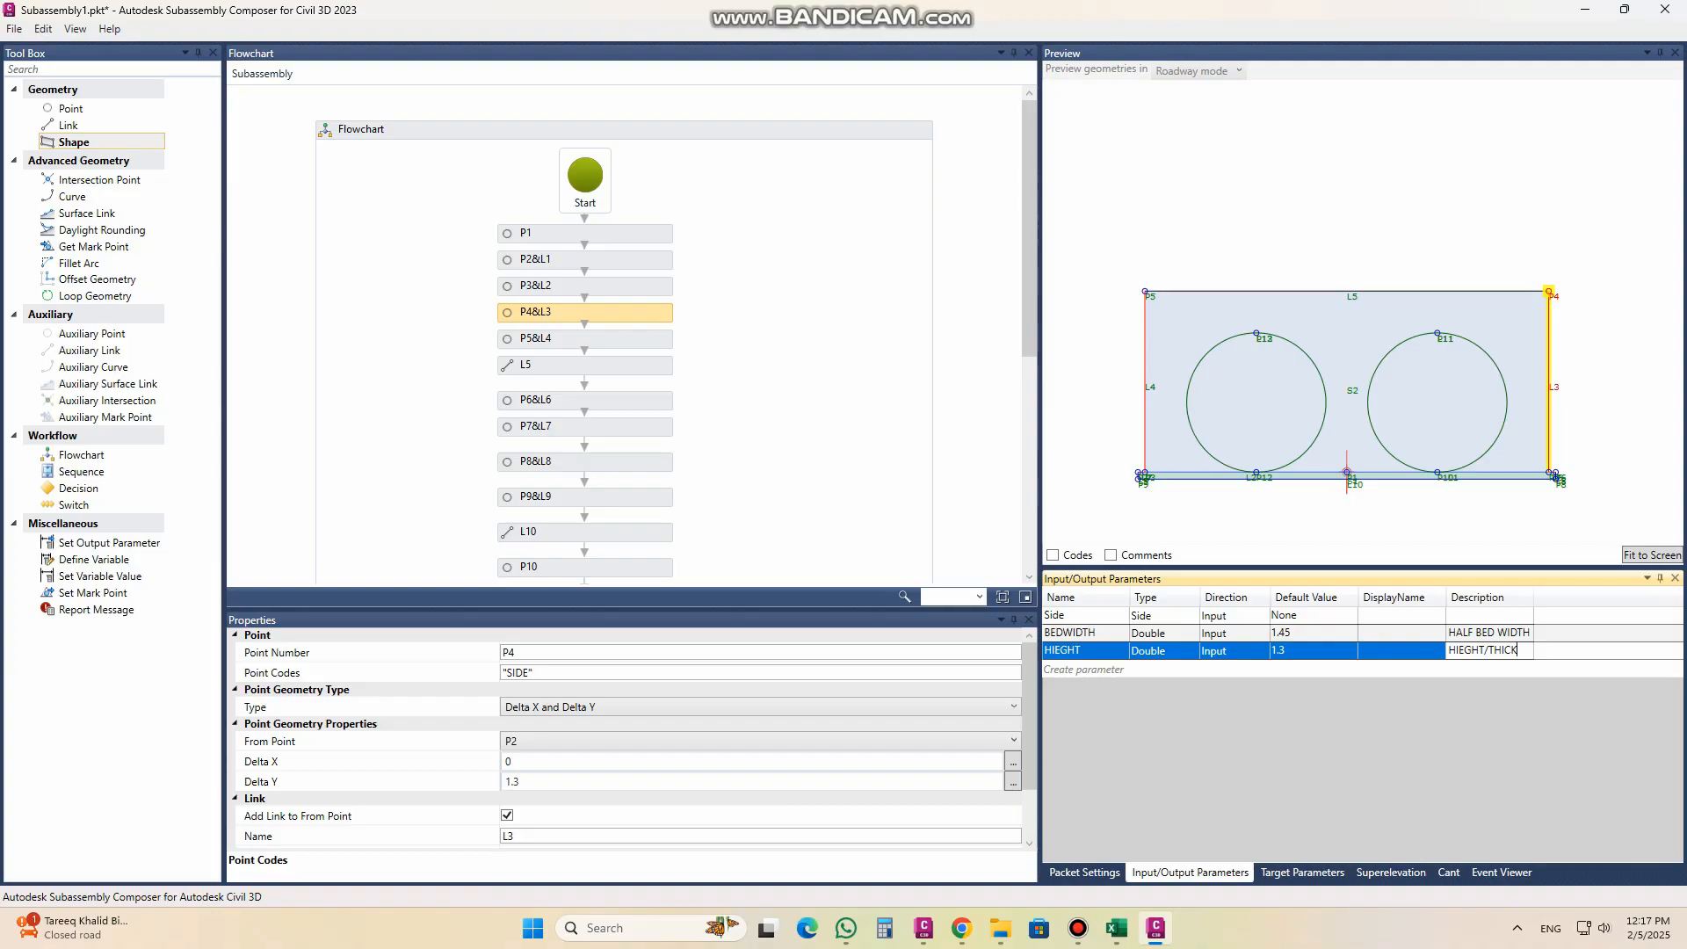
type("SS")
left_click(1304, 651)
Step: Replace the Delta Y value of point P4 with the HIEGHT parameter
left_click(1102, 655)
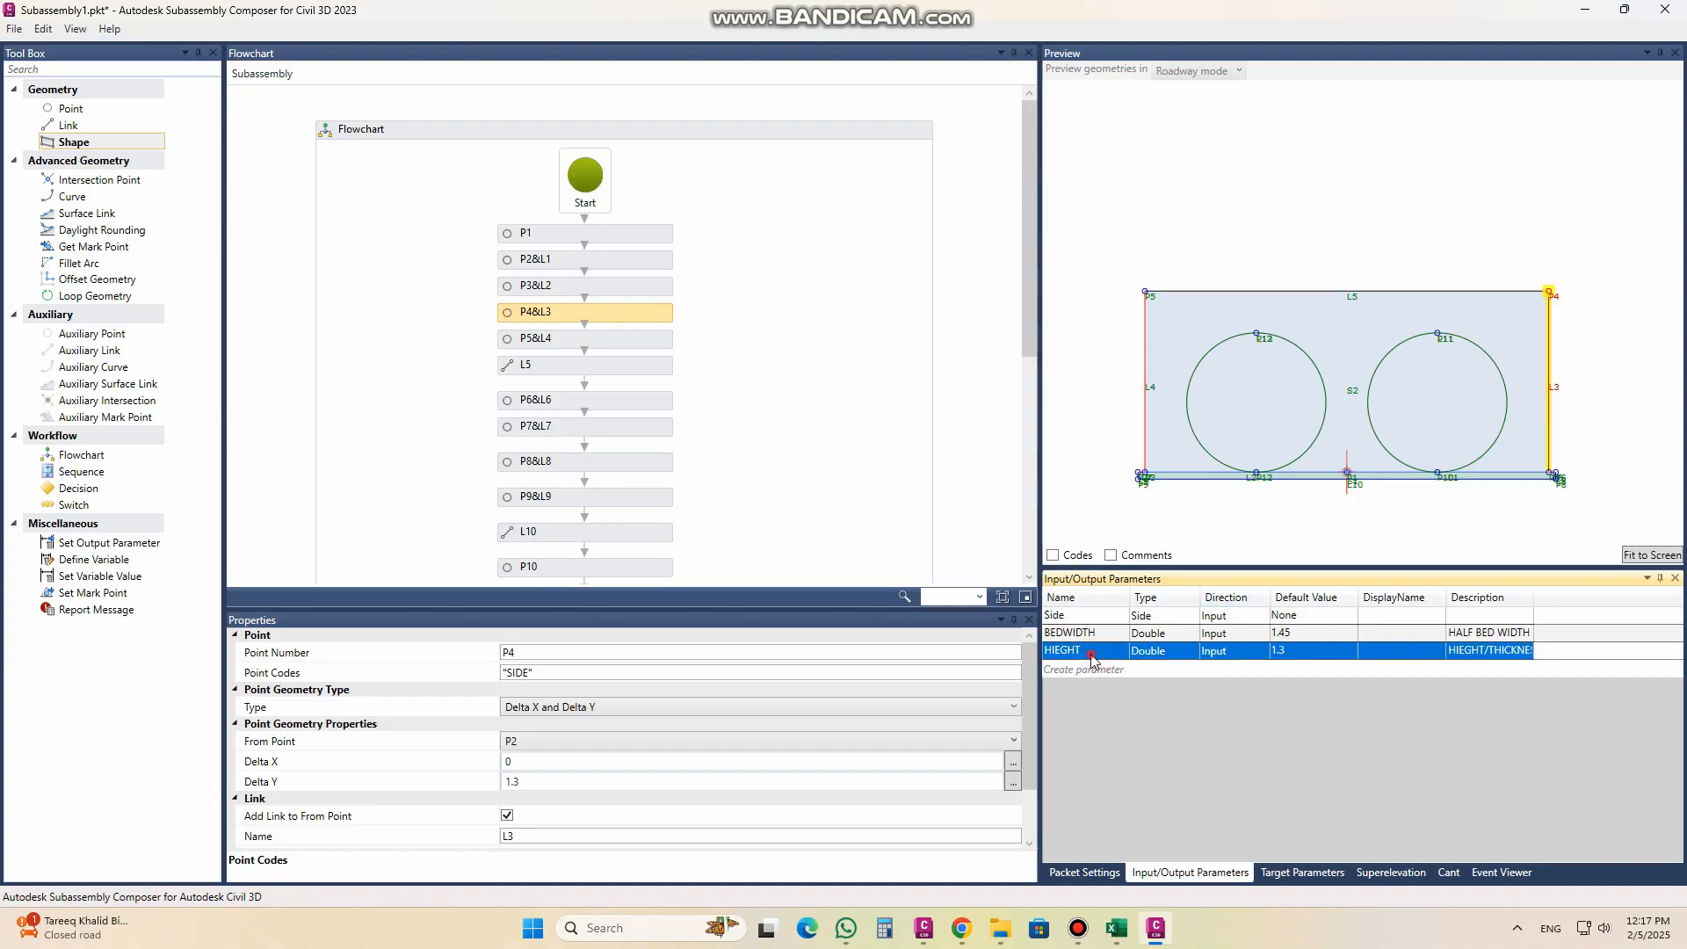
left_click_drag(1090, 652, 1035, 663)
key("ctrl+c")
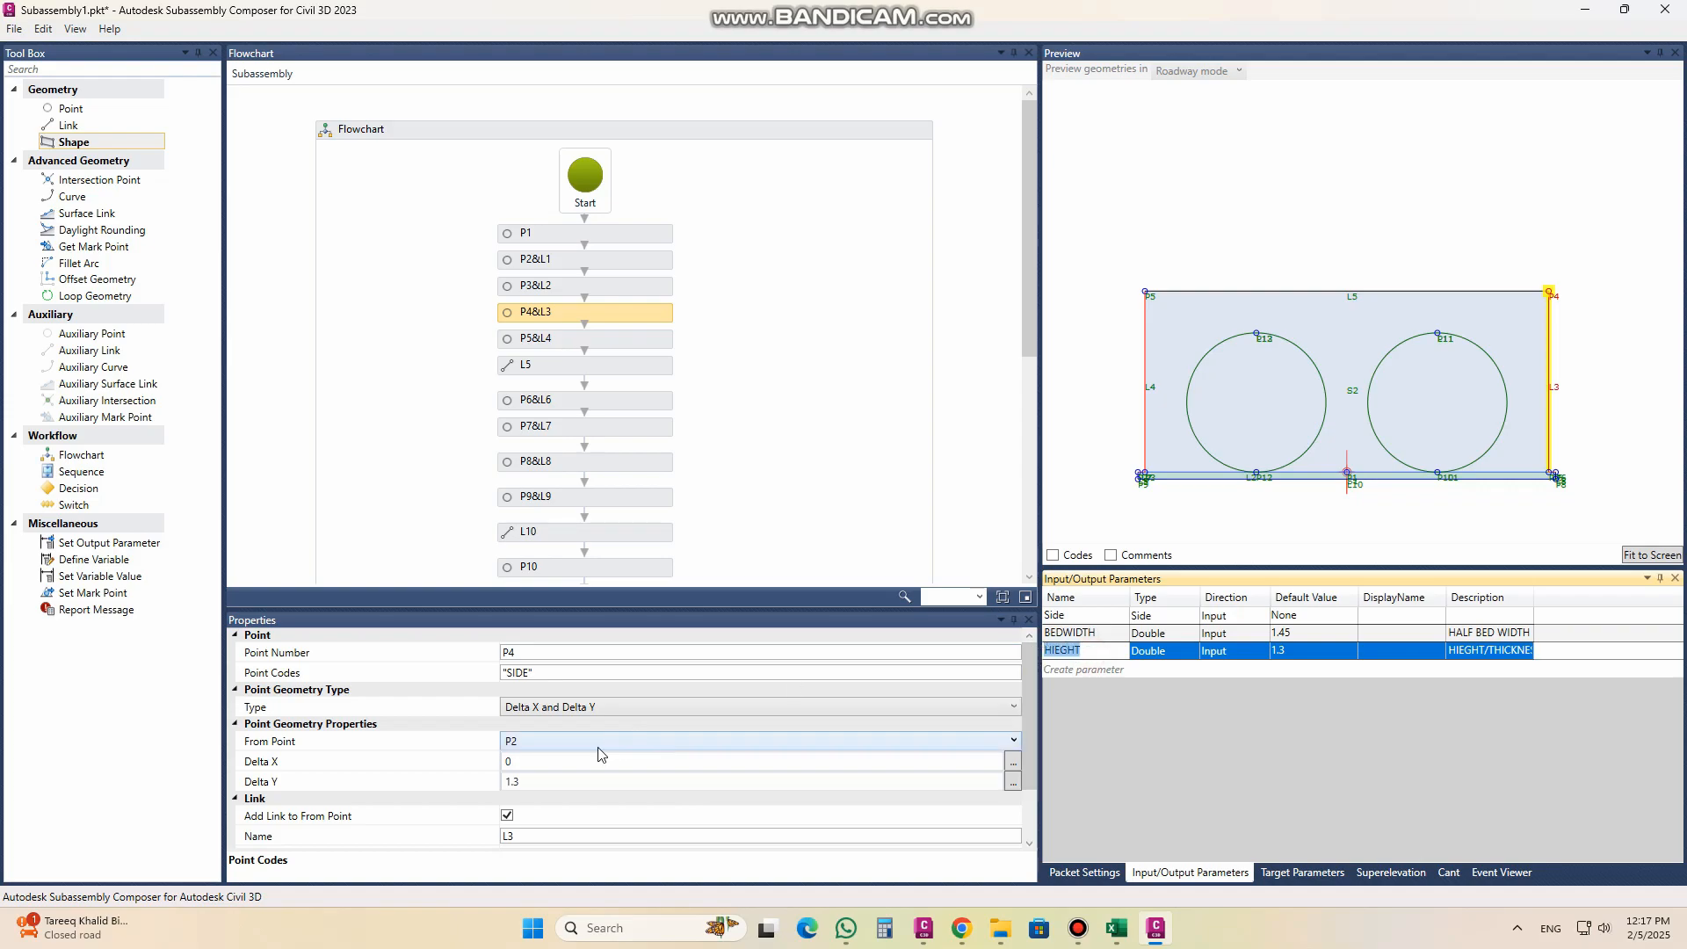
left_click(529, 783)
left_click_drag(529, 785, 482, 786)
key("ctrl+v")
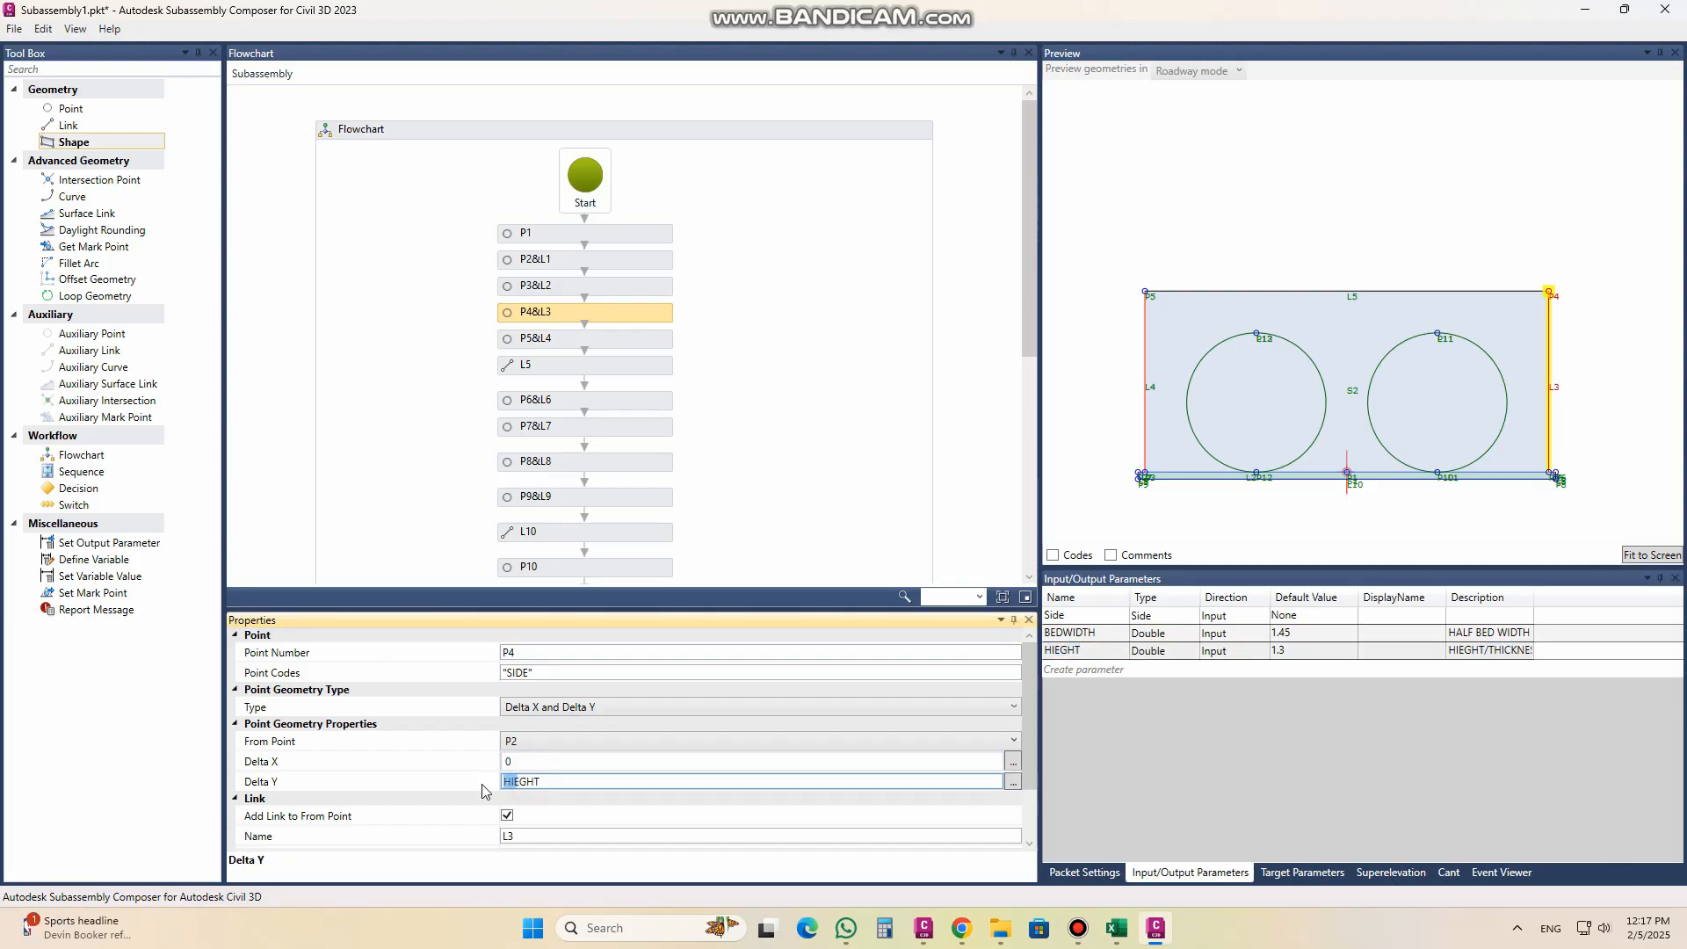
Step: Set the Delta Y of point P5 to the HIEGHT parameter
left_click(566, 350)
left_click_drag(536, 781, 467, 789)
key("ctrl+v")
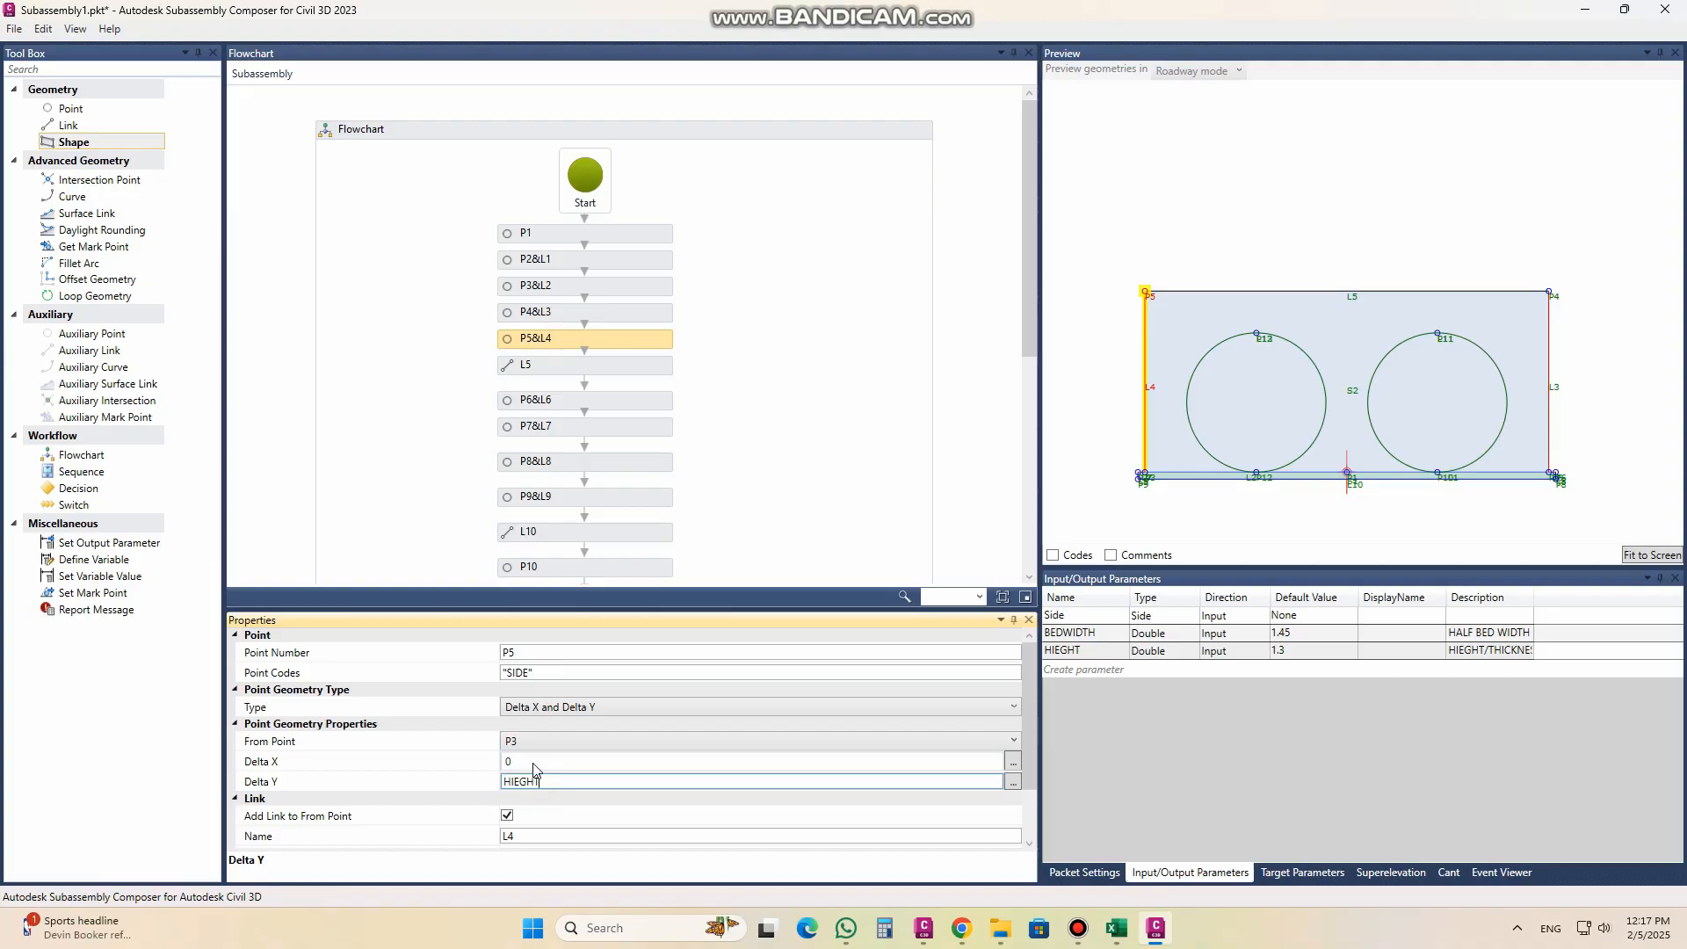
Step: Test the HIEGHT parameter with a default value of 1.5 and restore it to 1.3
left_click(1289, 655)
left_click(1289, 651)
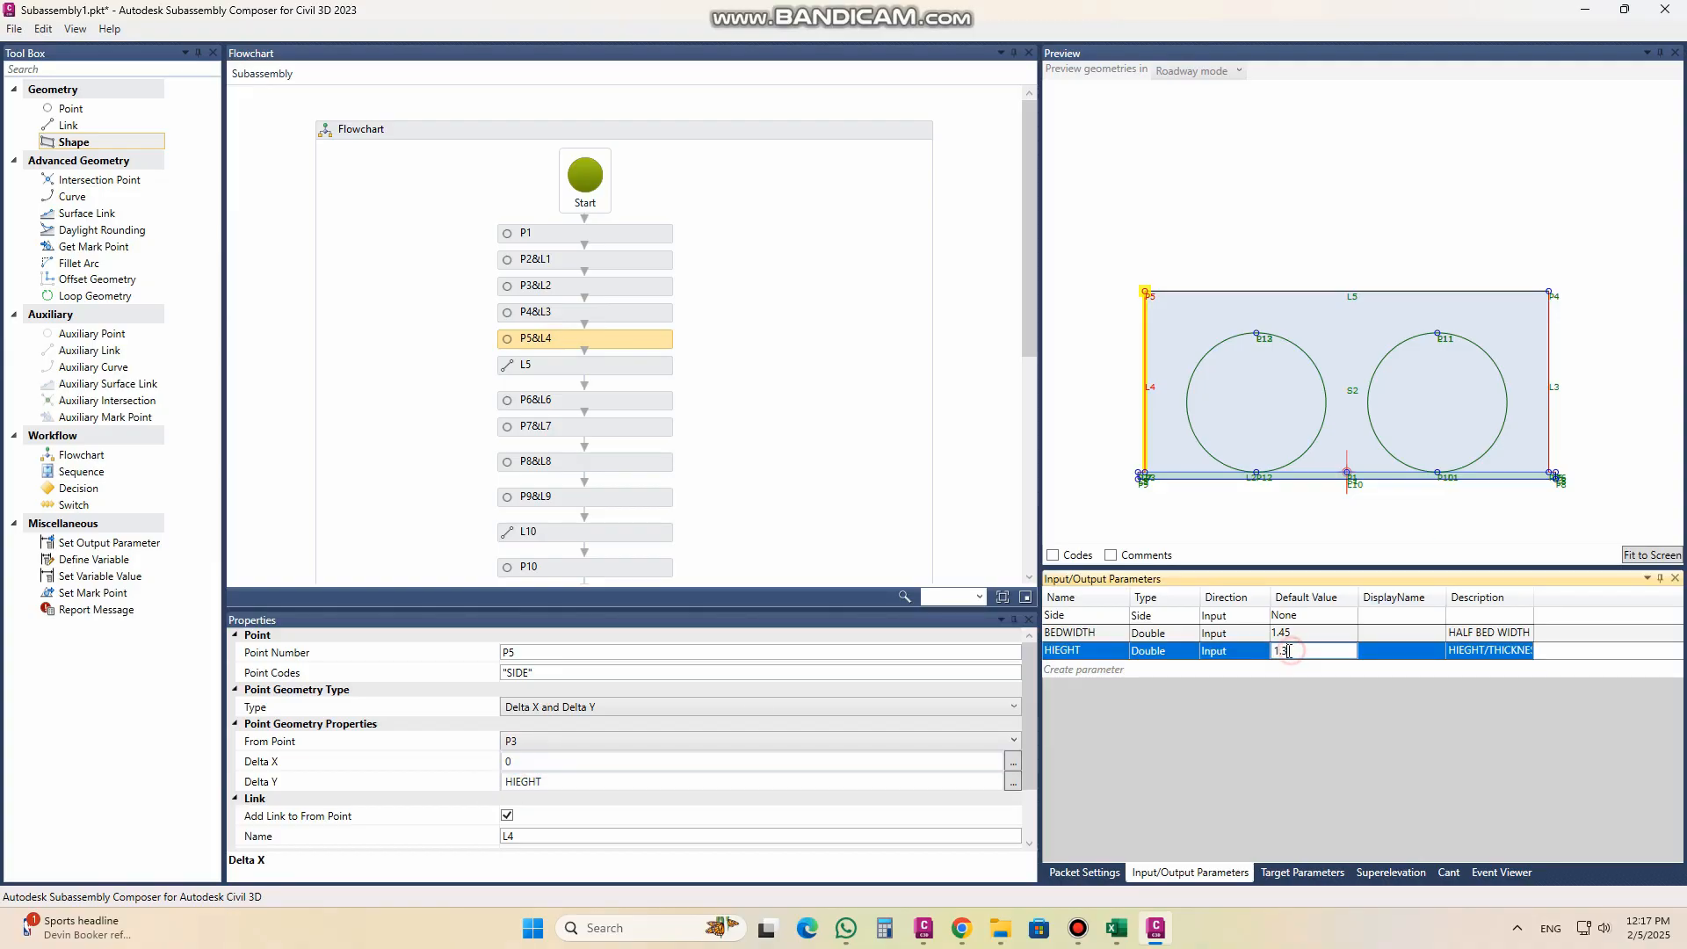
key("BackSpace")
type("5")
double_click(1297, 651)
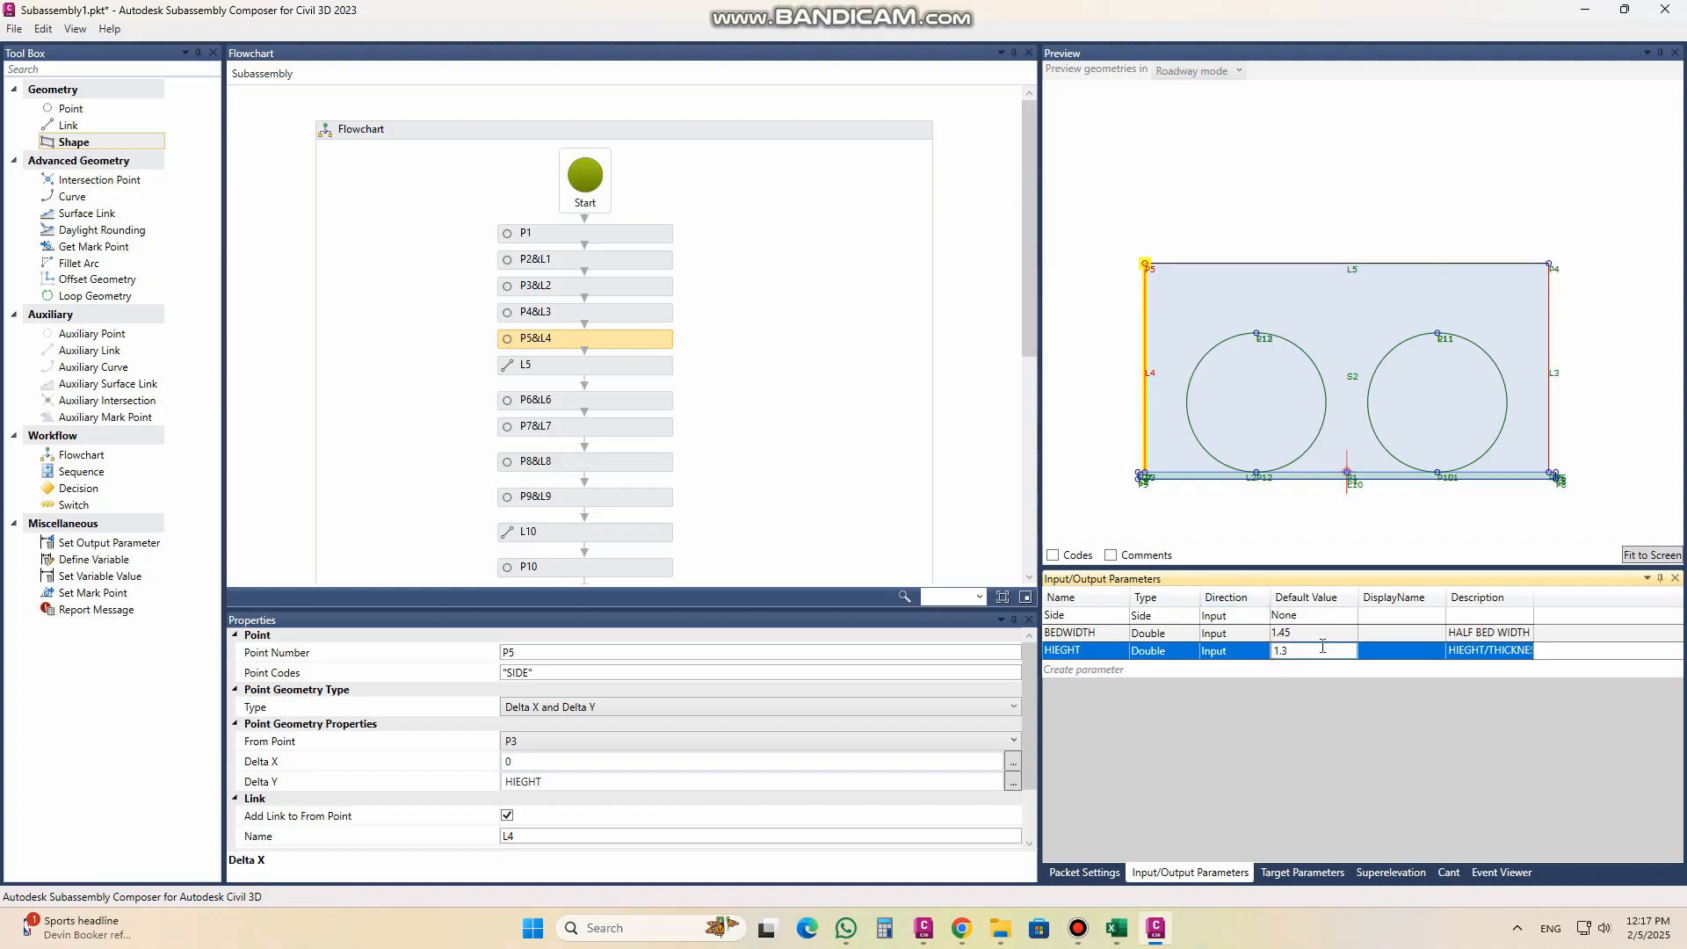
type("1.3")
left_click(1311, 631)
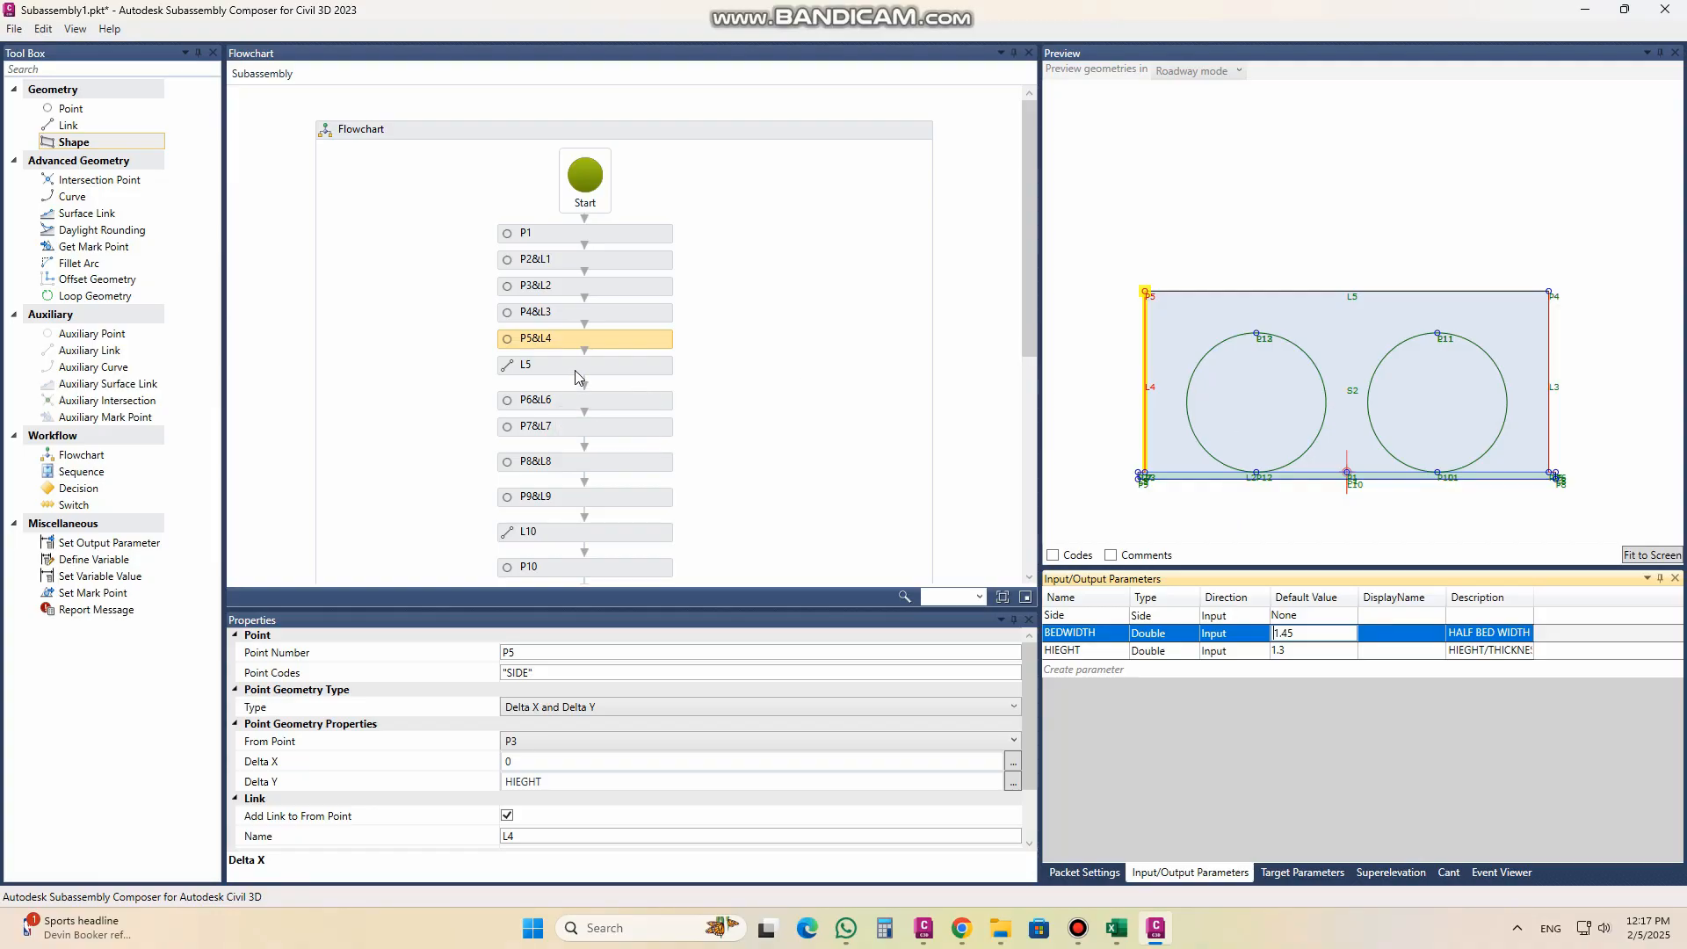
Step: Review the remaining flowchart elements, the properties of pipe curve L11, the target parameters and the packet settings
scroll(575, 376, "down", 4)
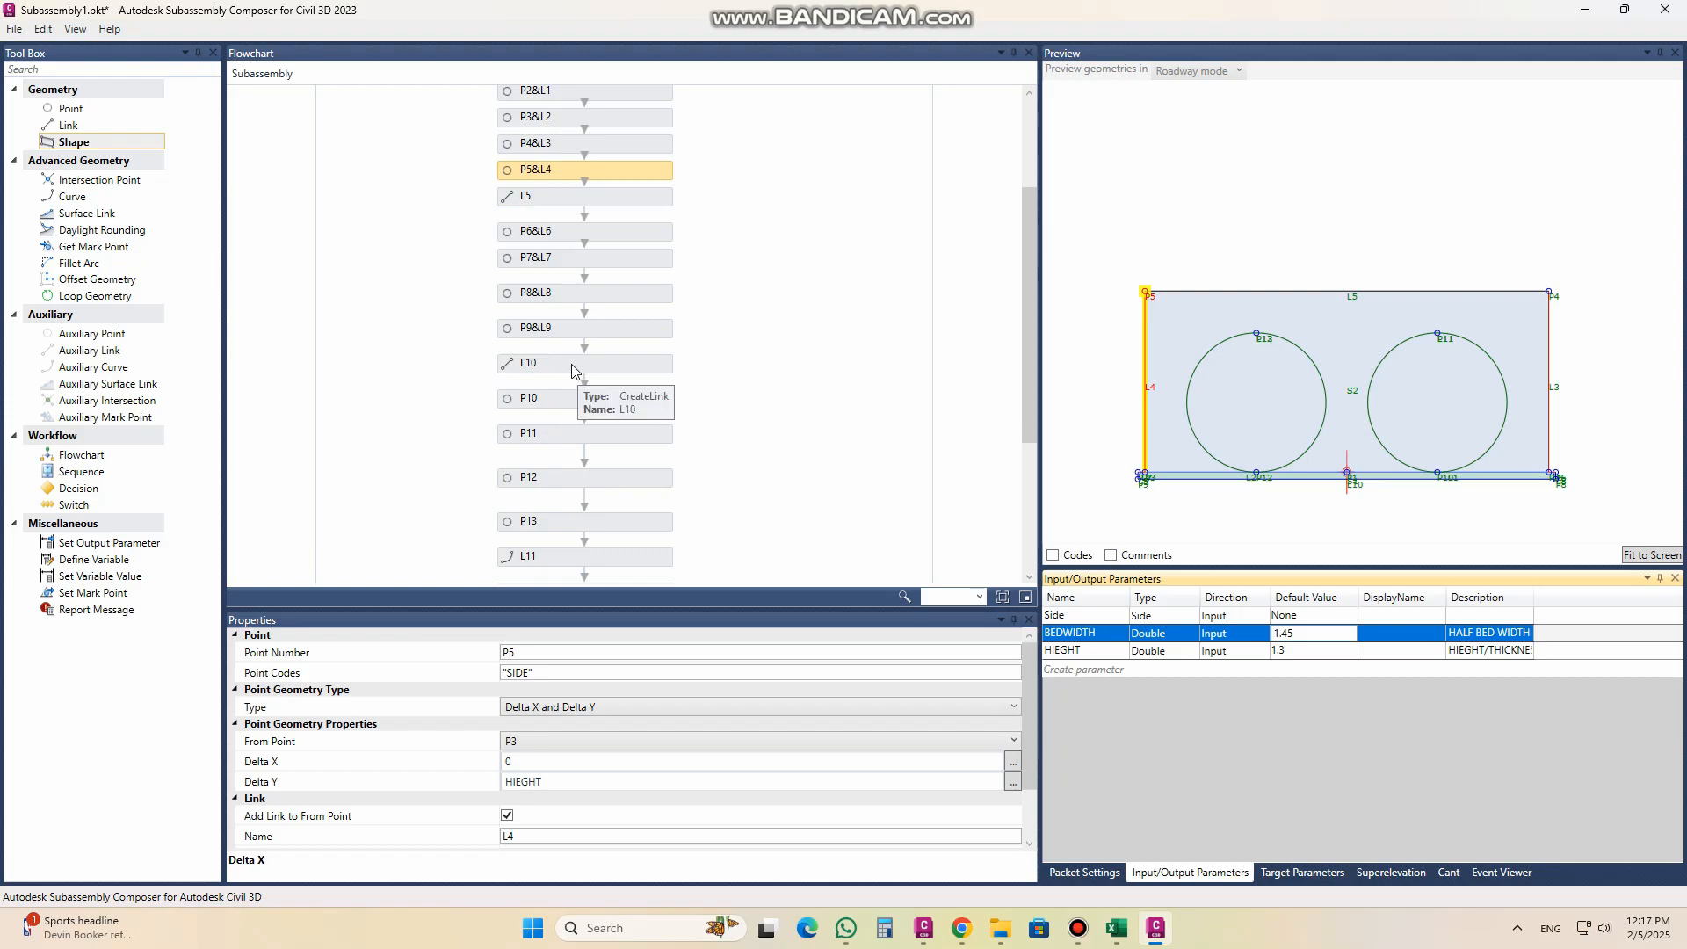
scroll(573, 371, "down", 3)
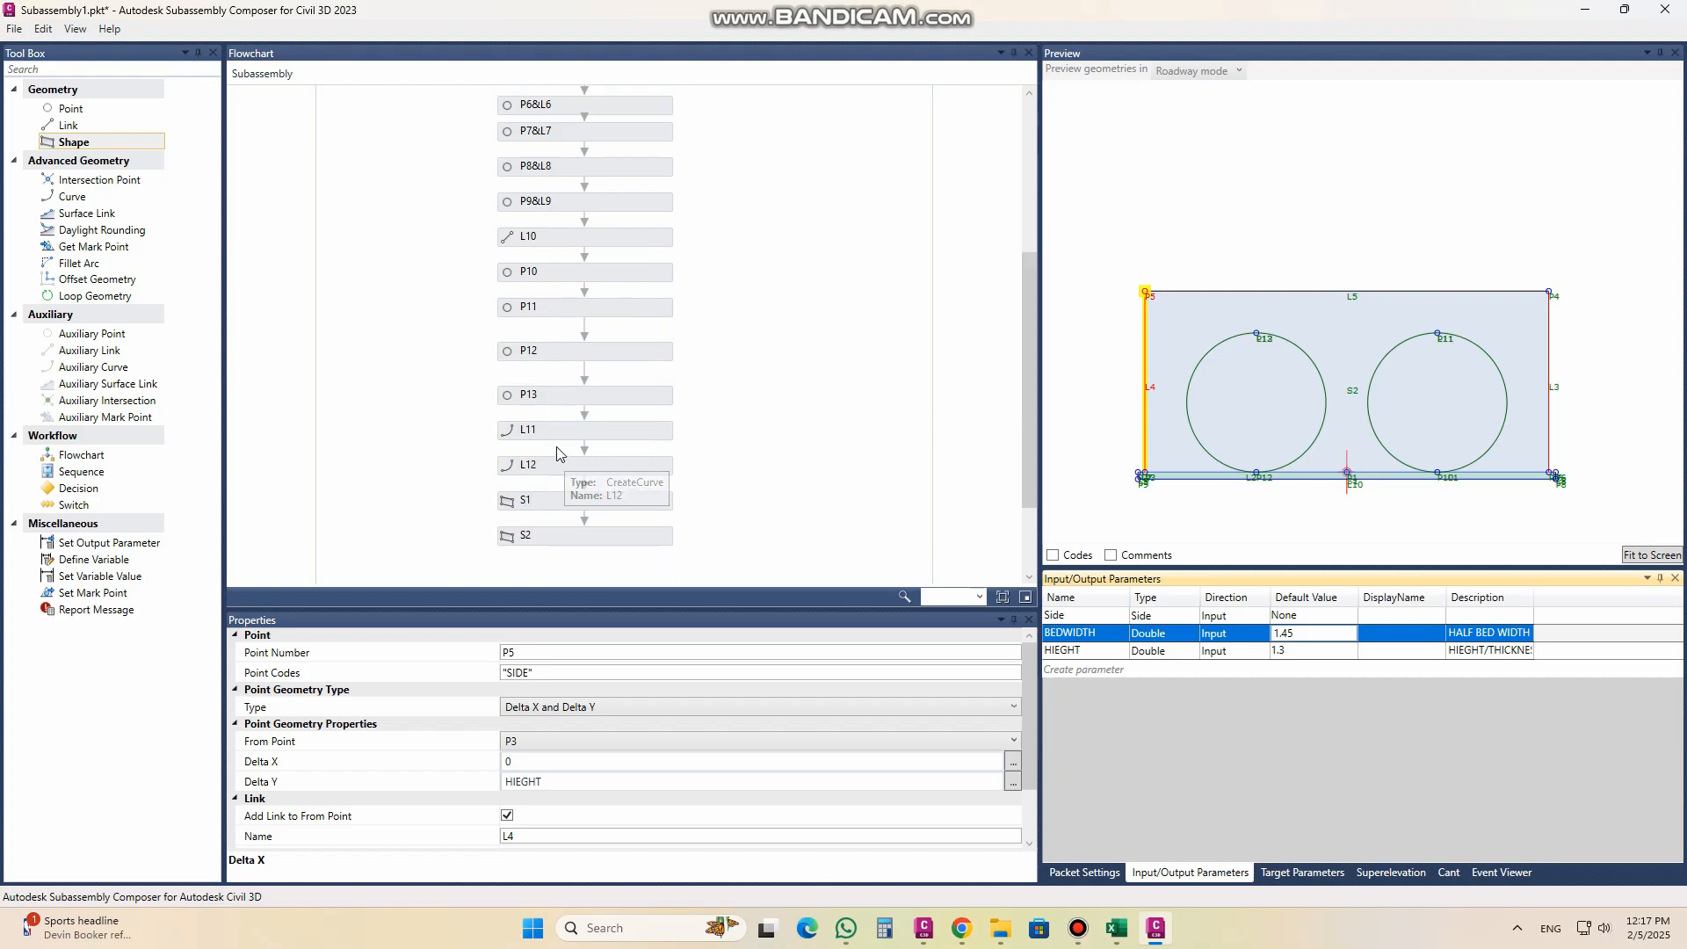
left_click(550, 430)
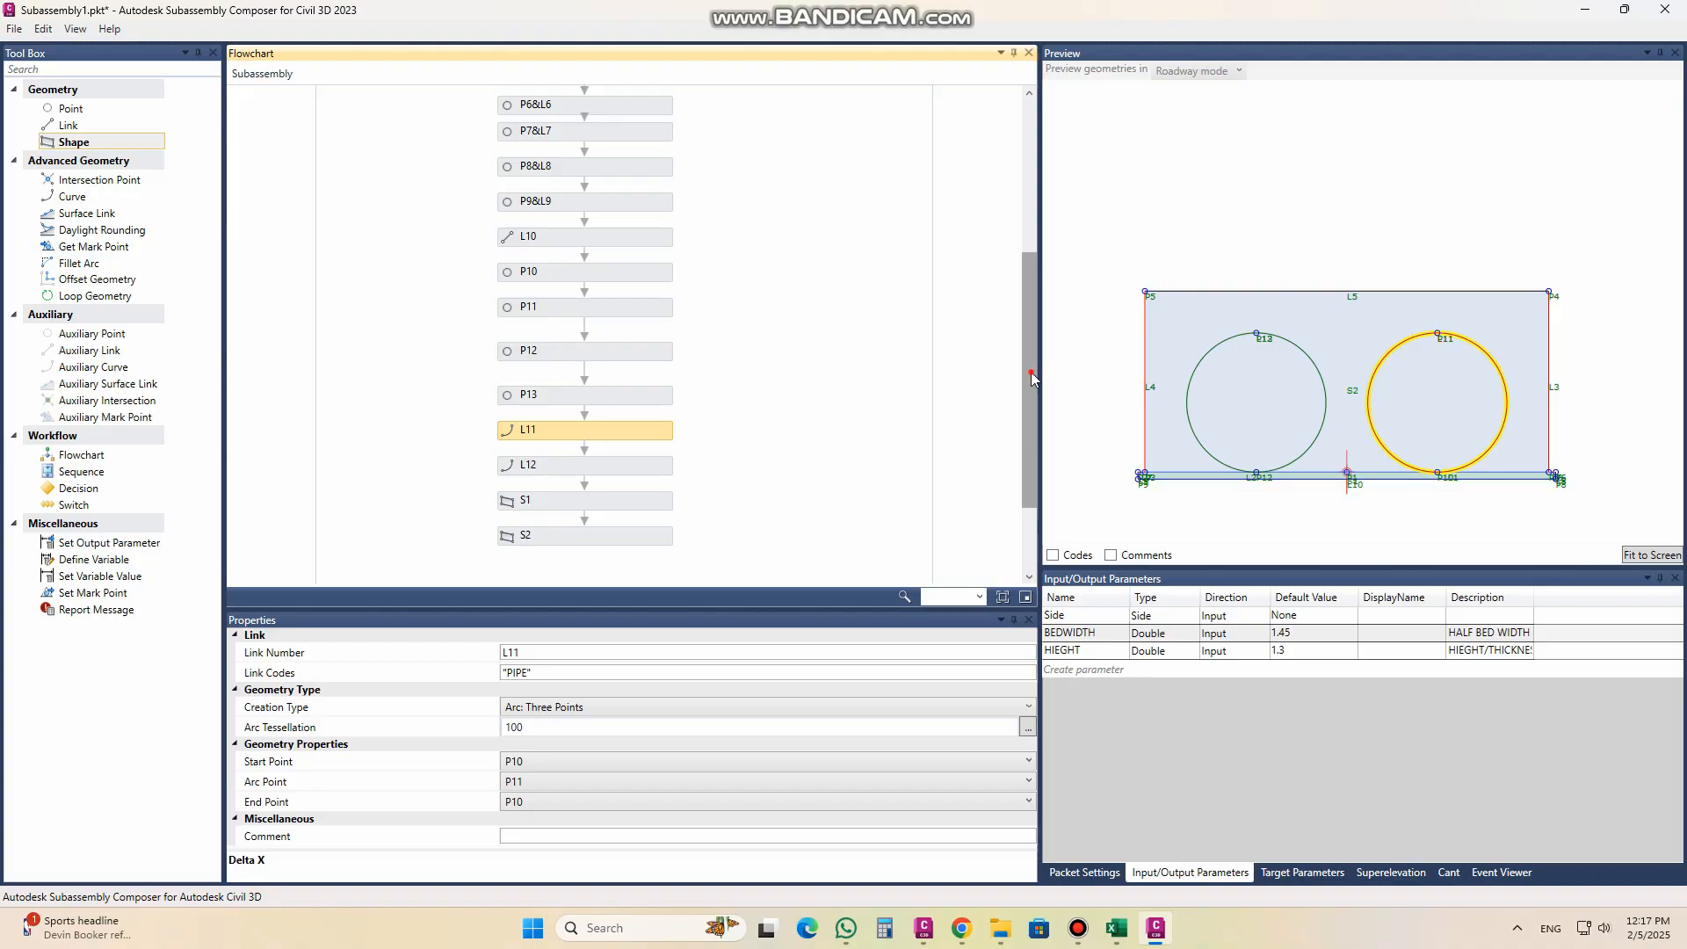
left_click_drag(1029, 376, 1019, 225)
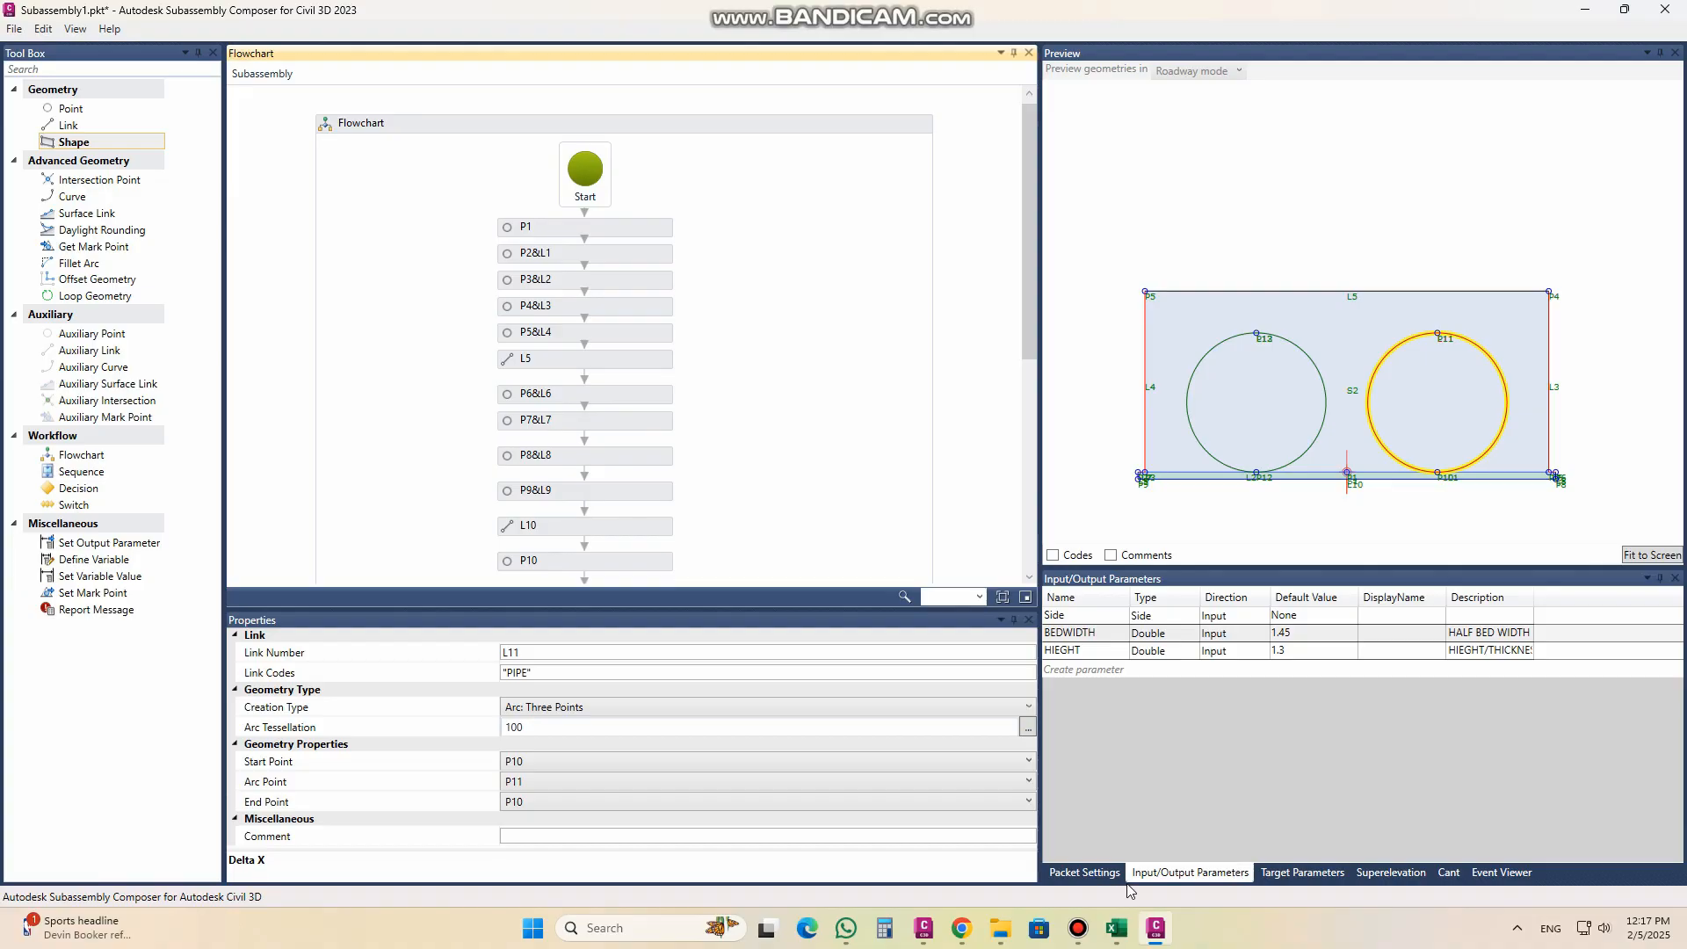
left_click(1296, 874)
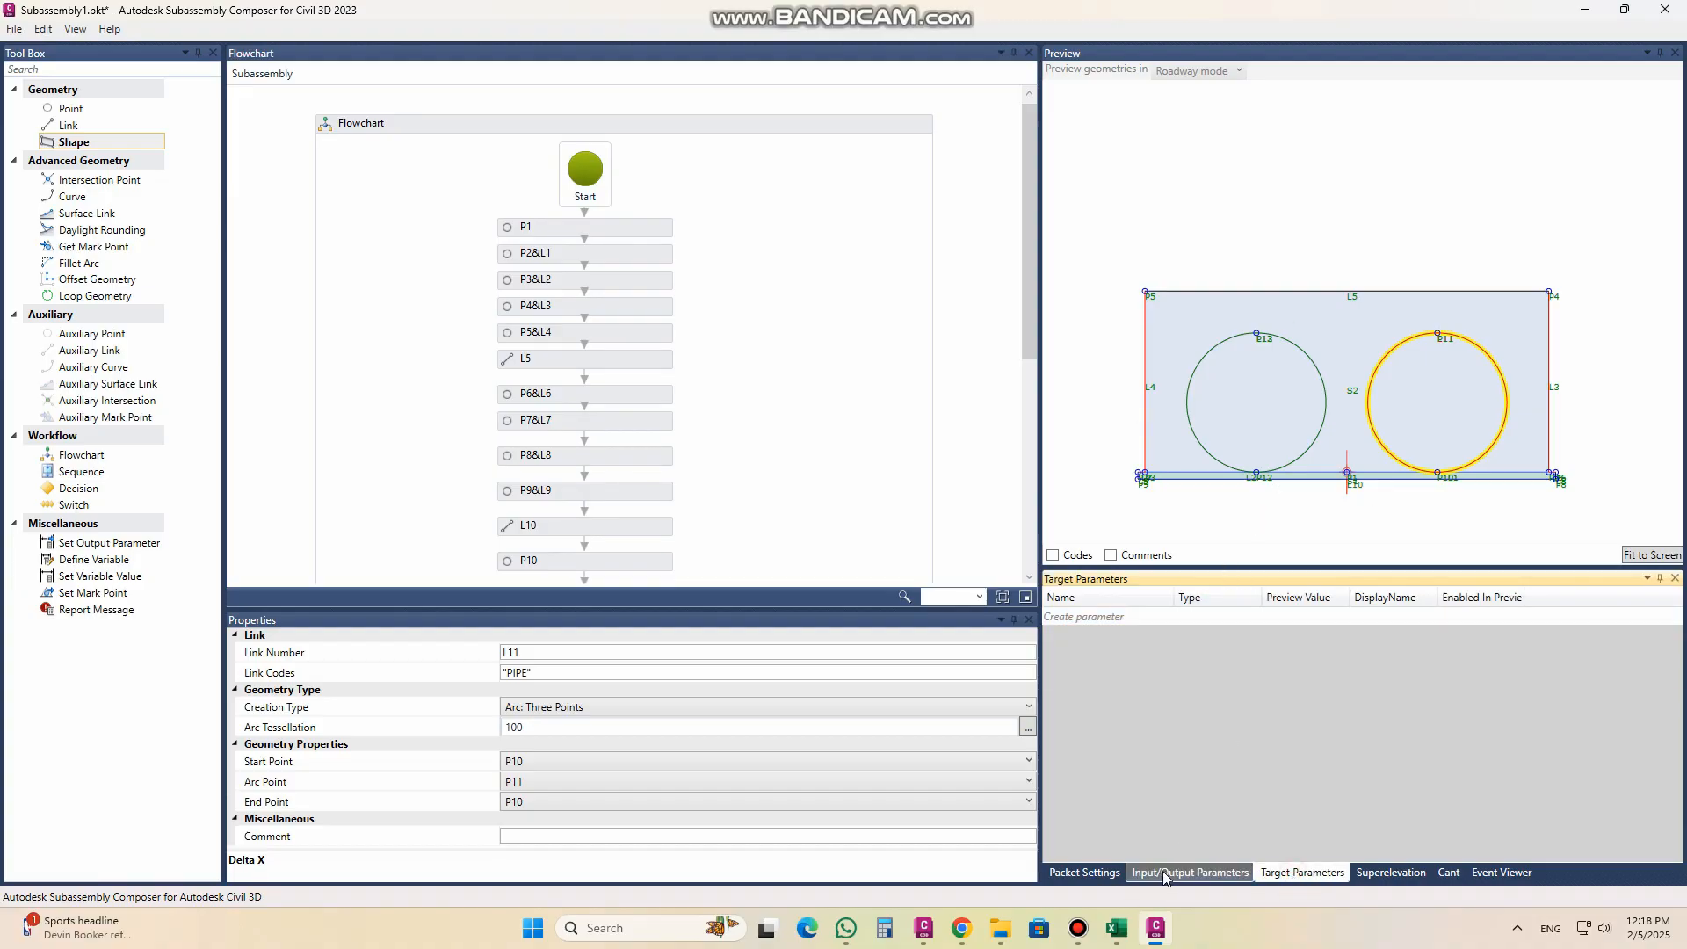
left_click(1084, 872)
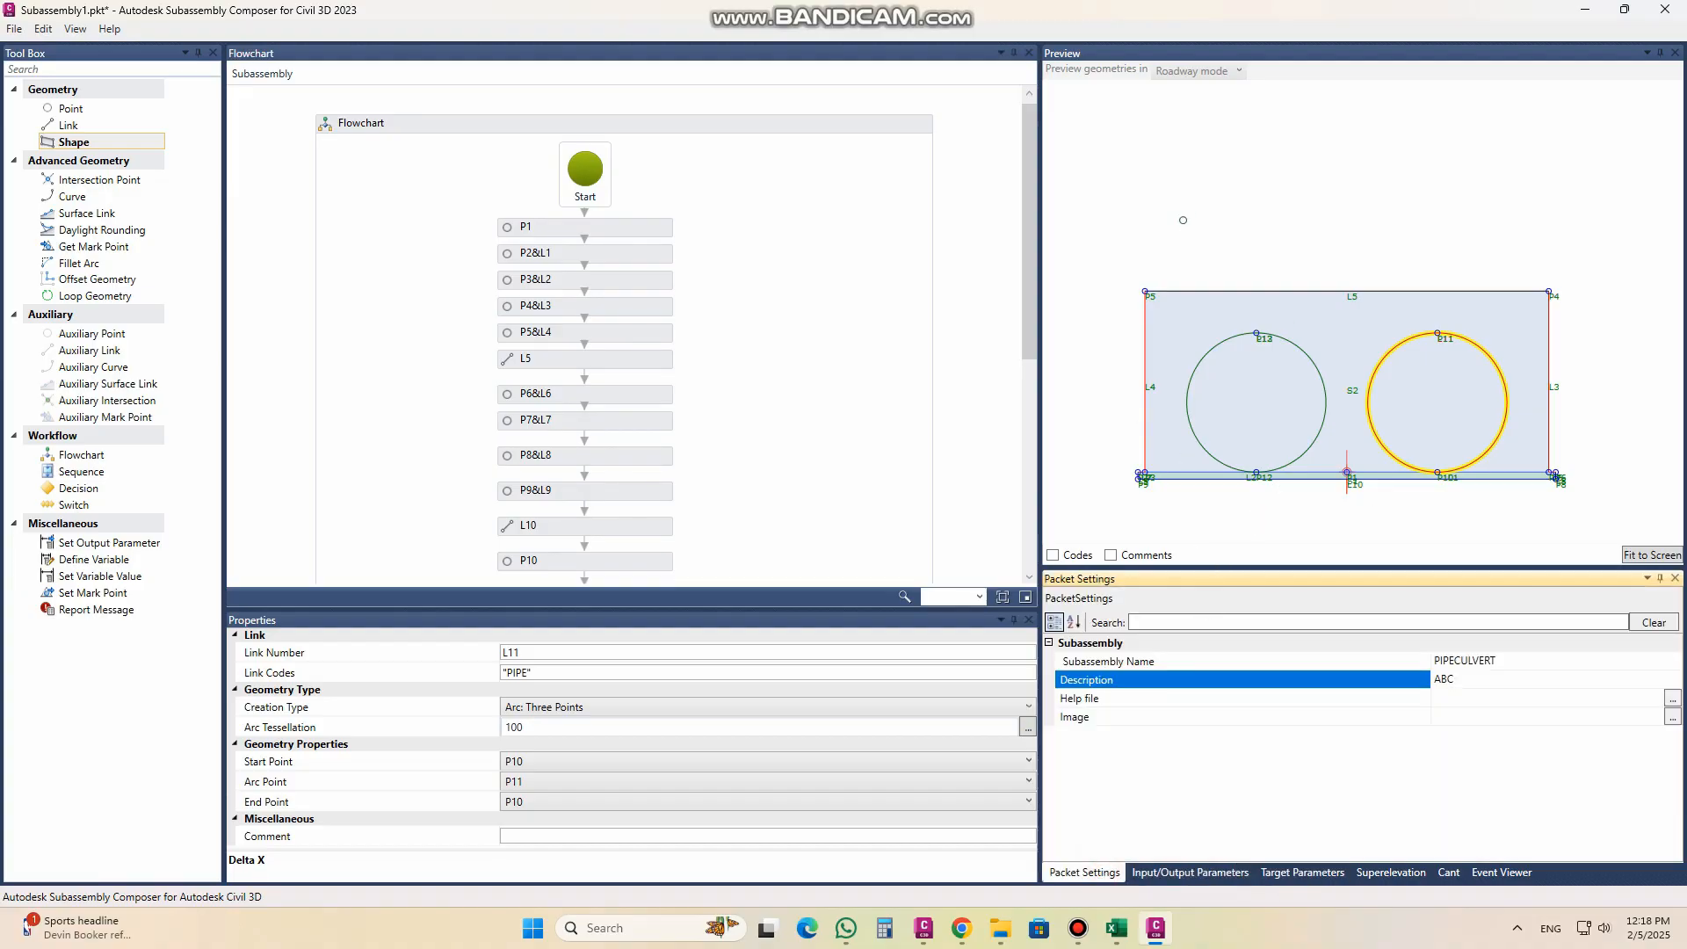
left_click(1252, 256)
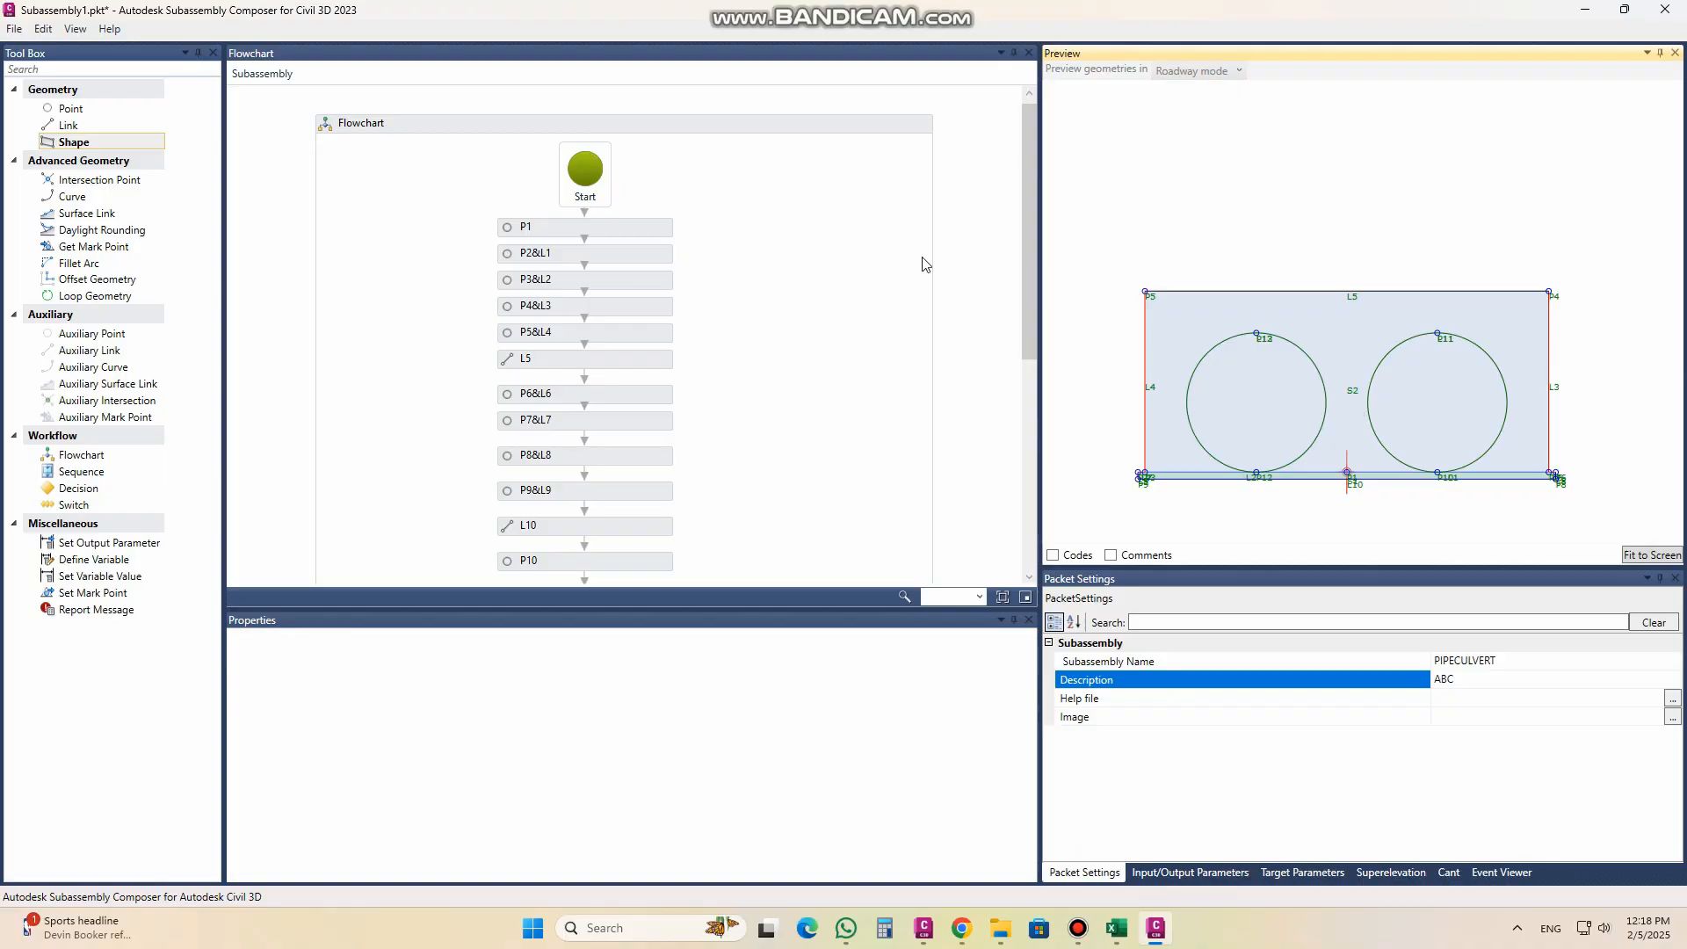
Step: Save the subassembly as PIPE CULVERT in the SUBASSEMBLY COMPOSER folder
left_click(14, 32)
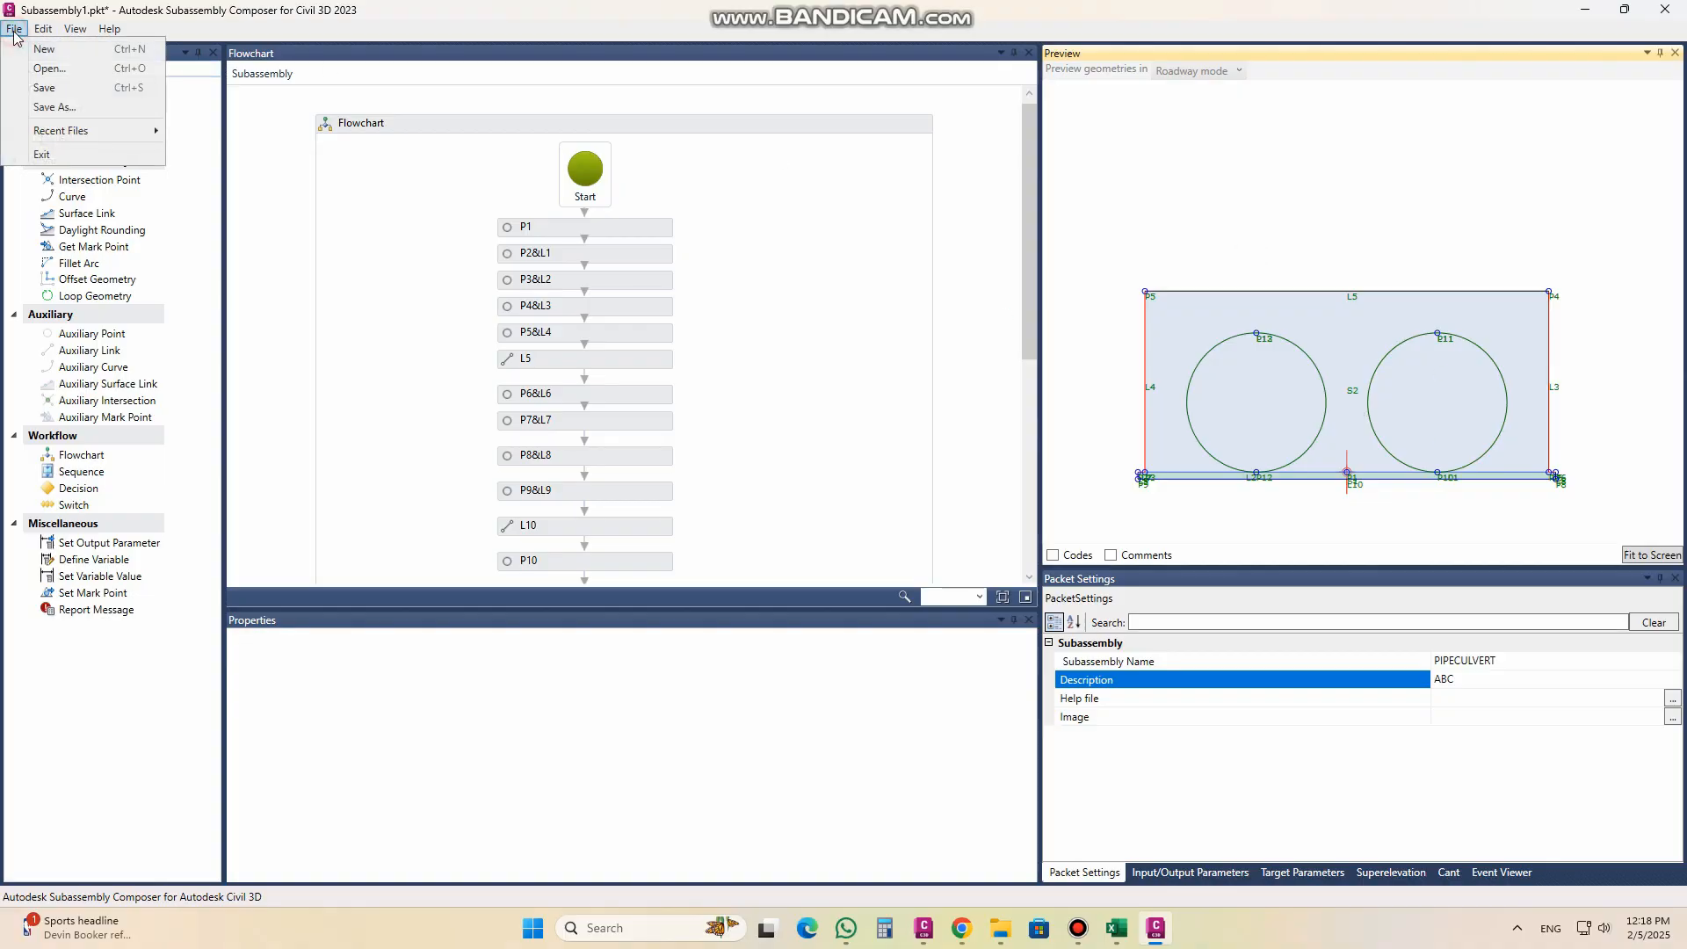
left_click(54, 106)
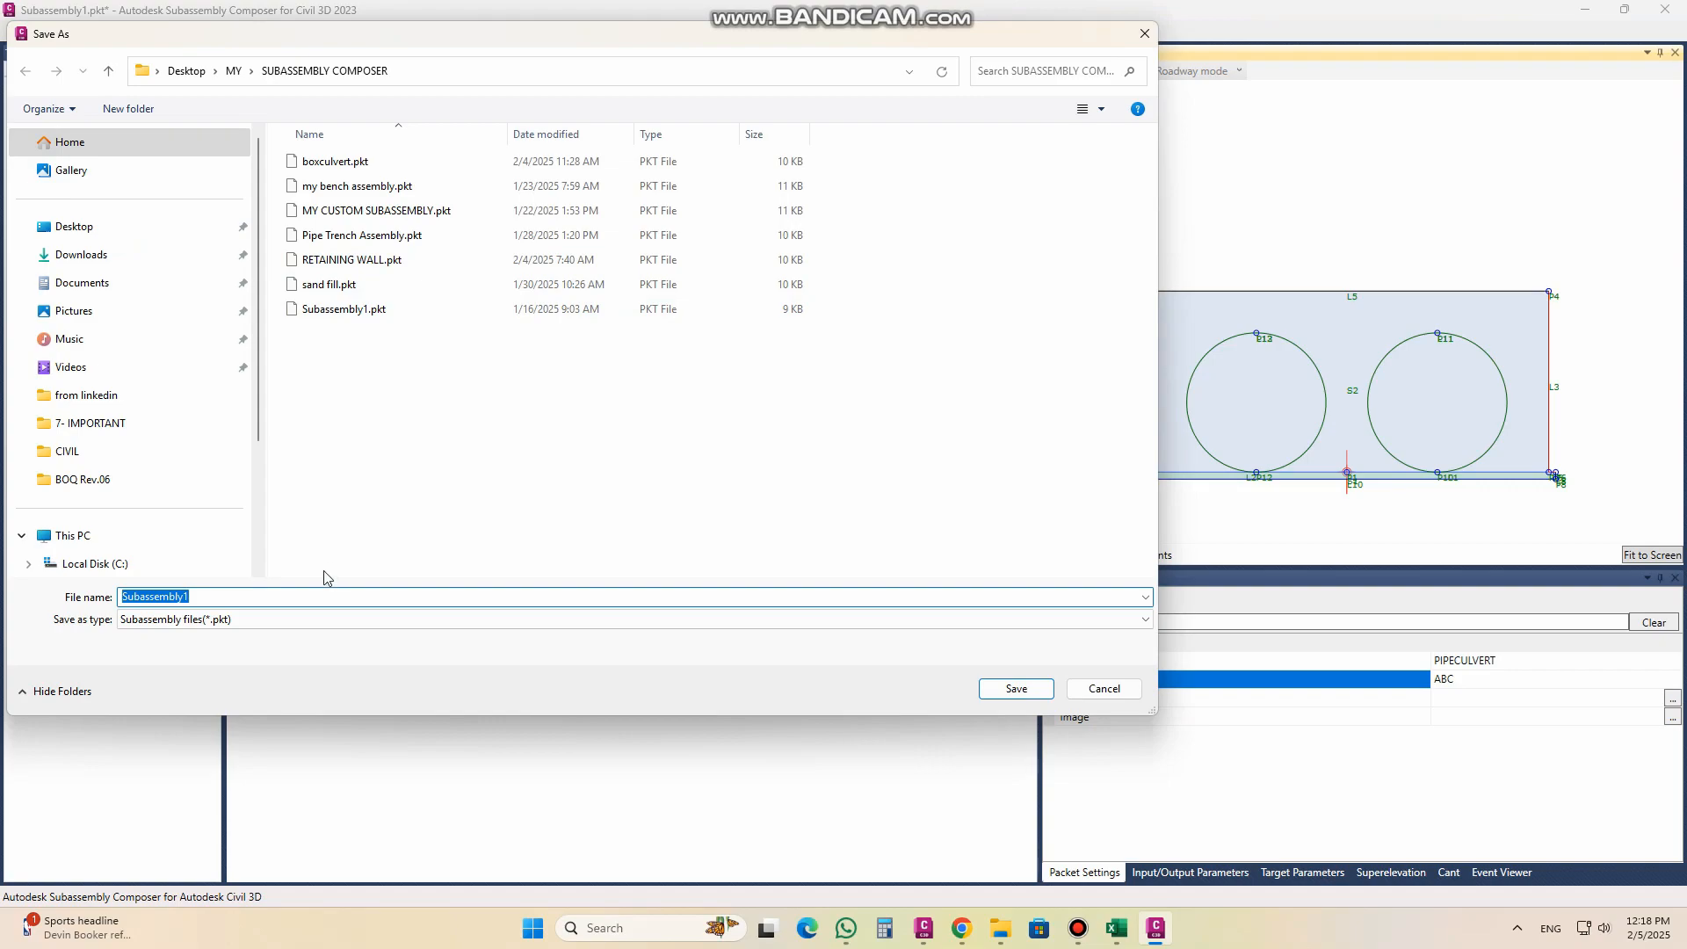
type("p")
key("BackSpace")
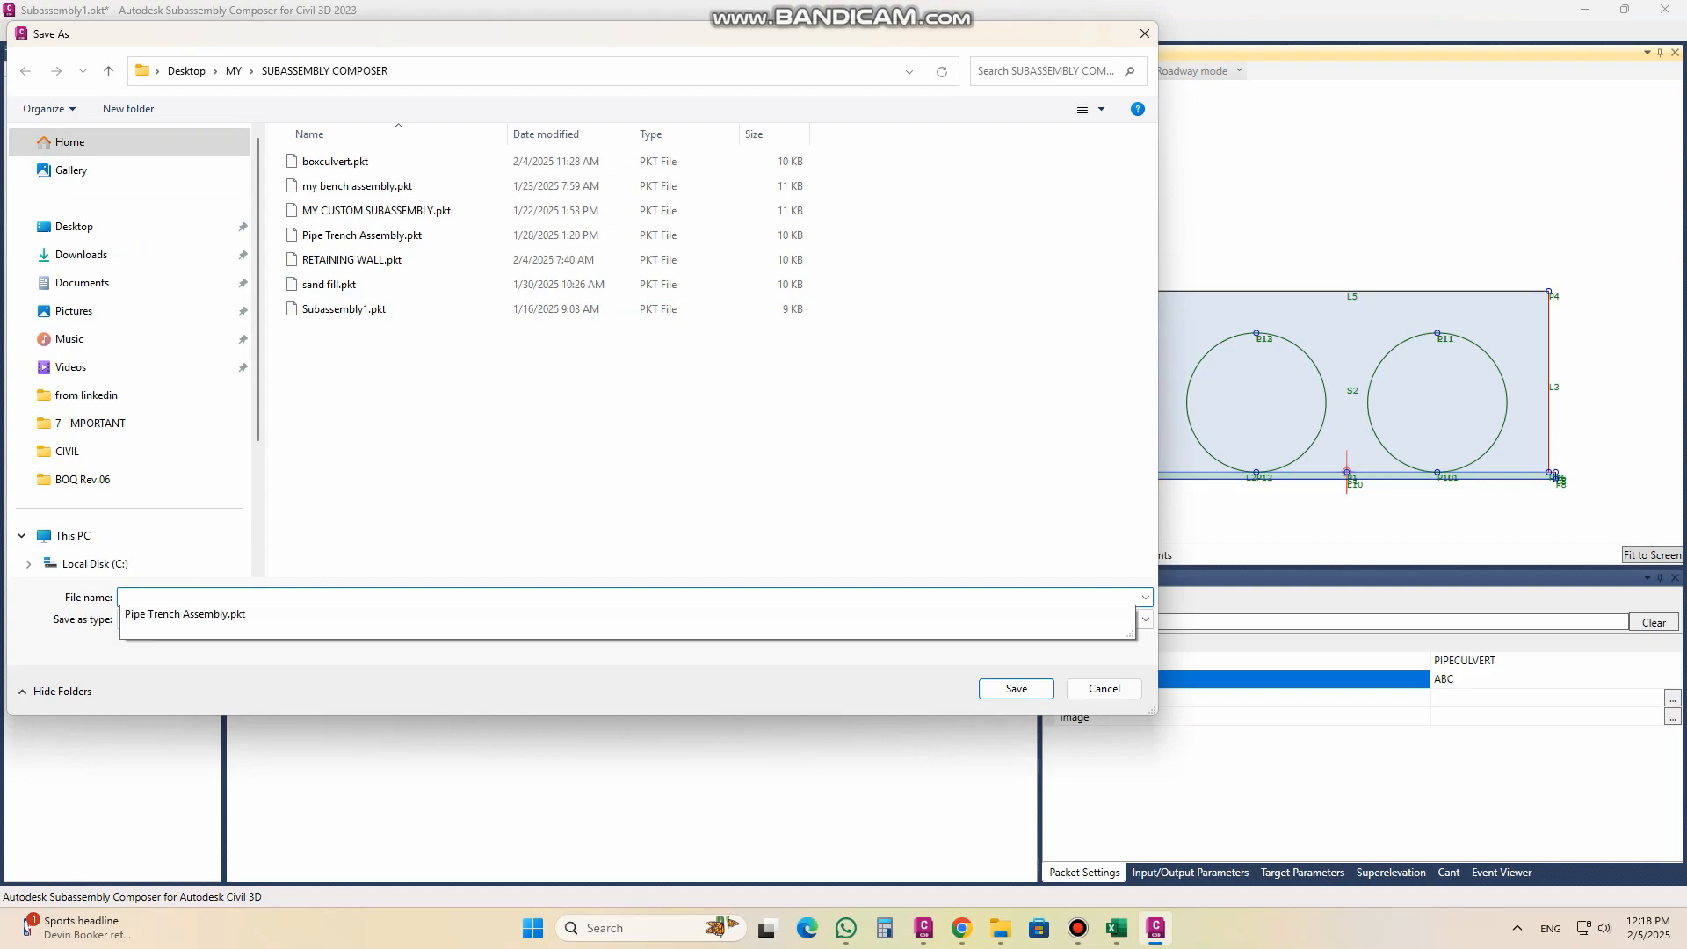
type("PIPE CULVERT")
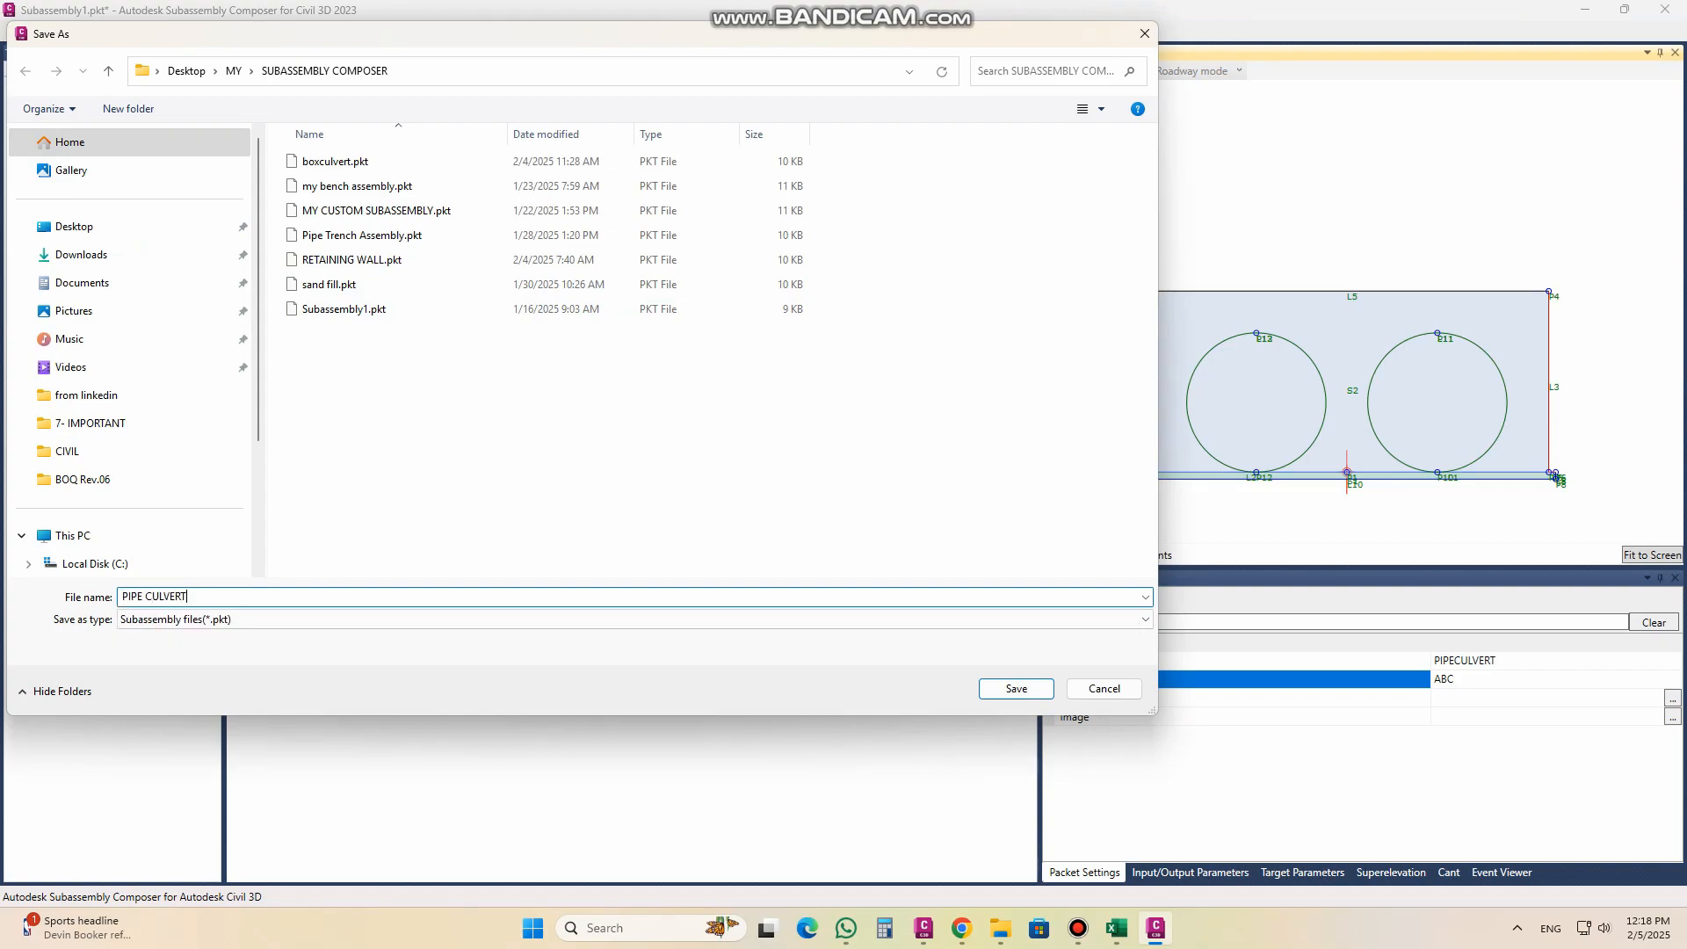
left_click(1008, 688)
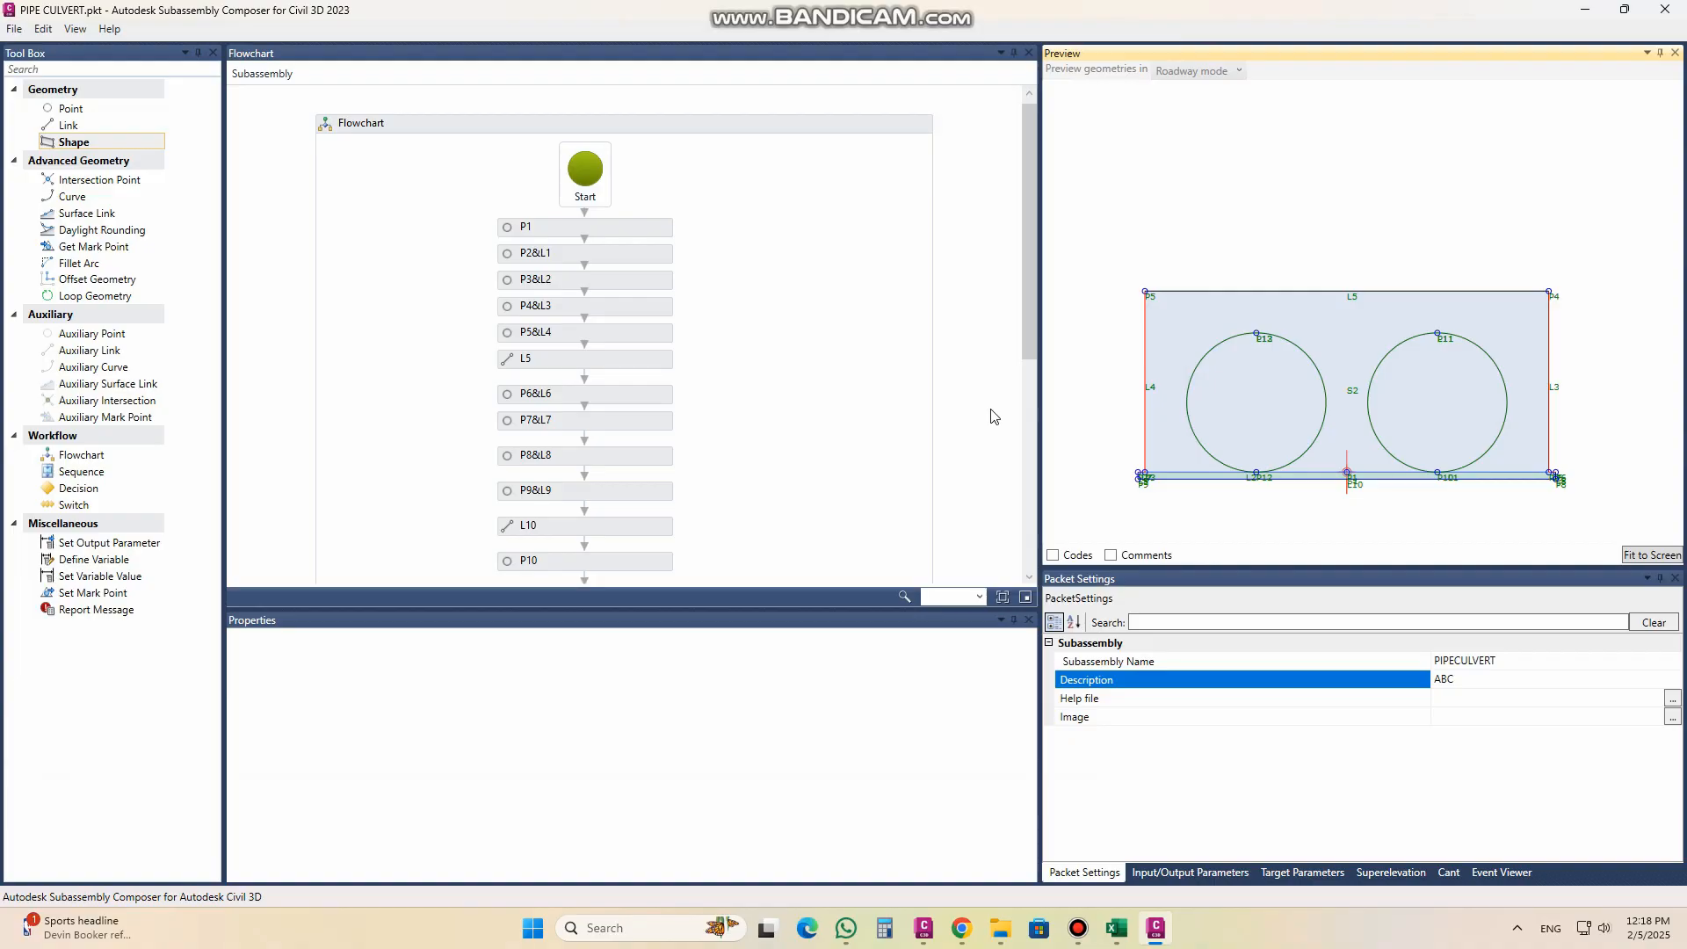
Step: Switch to Civil 3D and browse to the MY folder on the desktop for a drawing to open
left_click(559, 229)
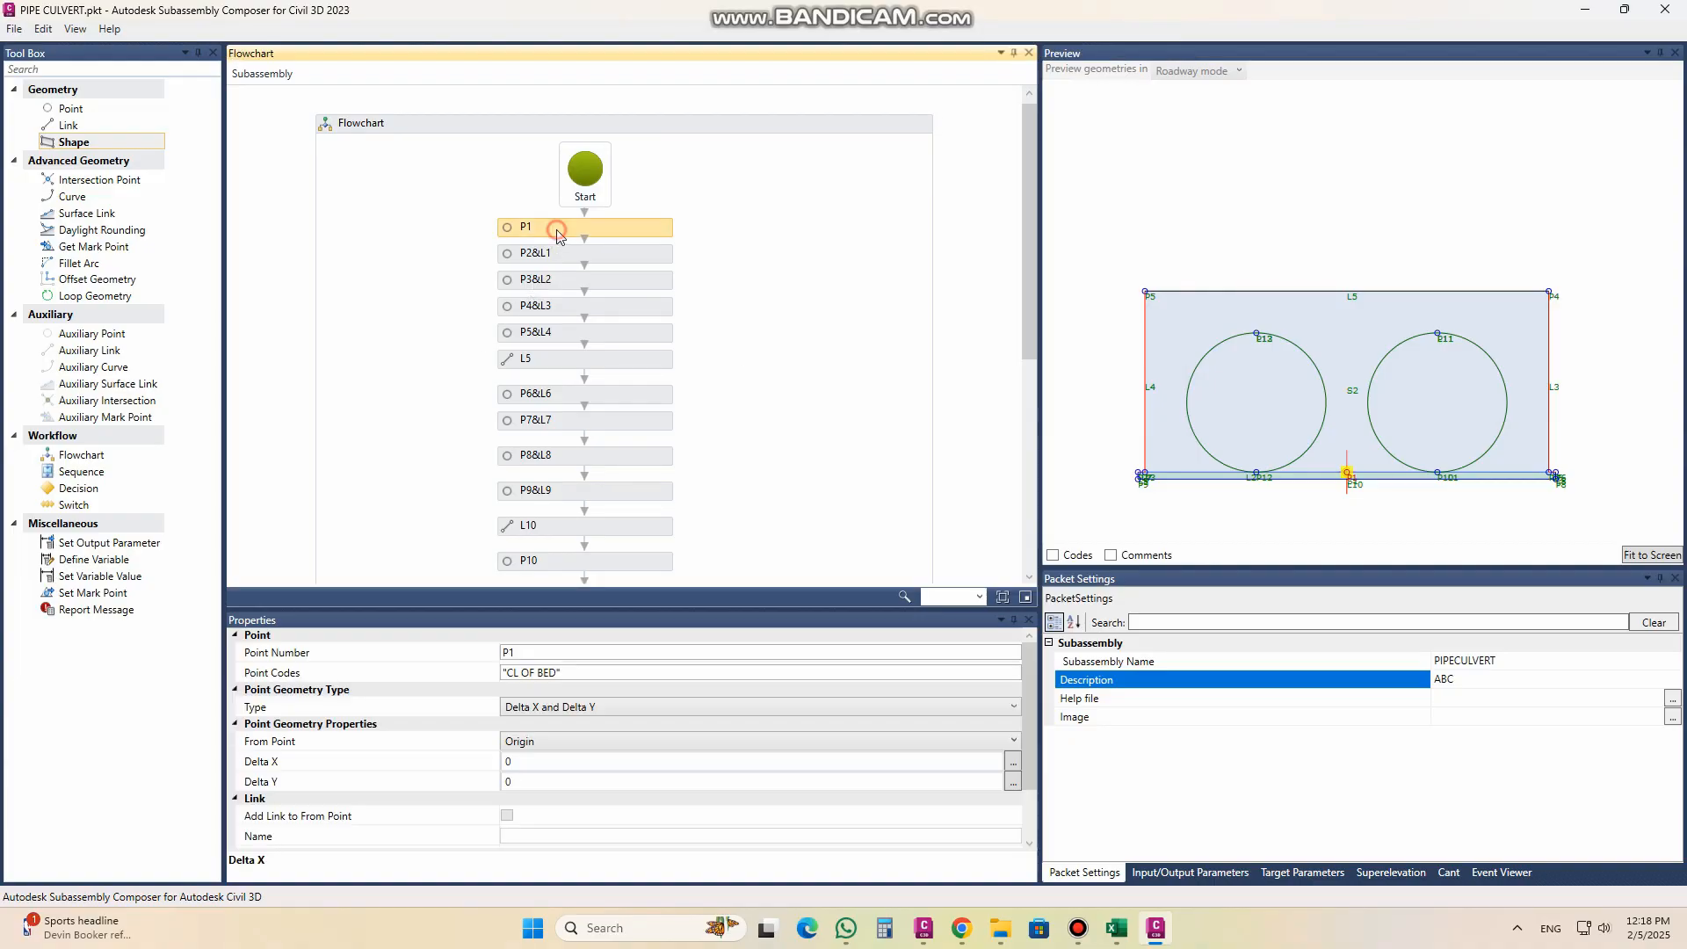
left_click(924, 936)
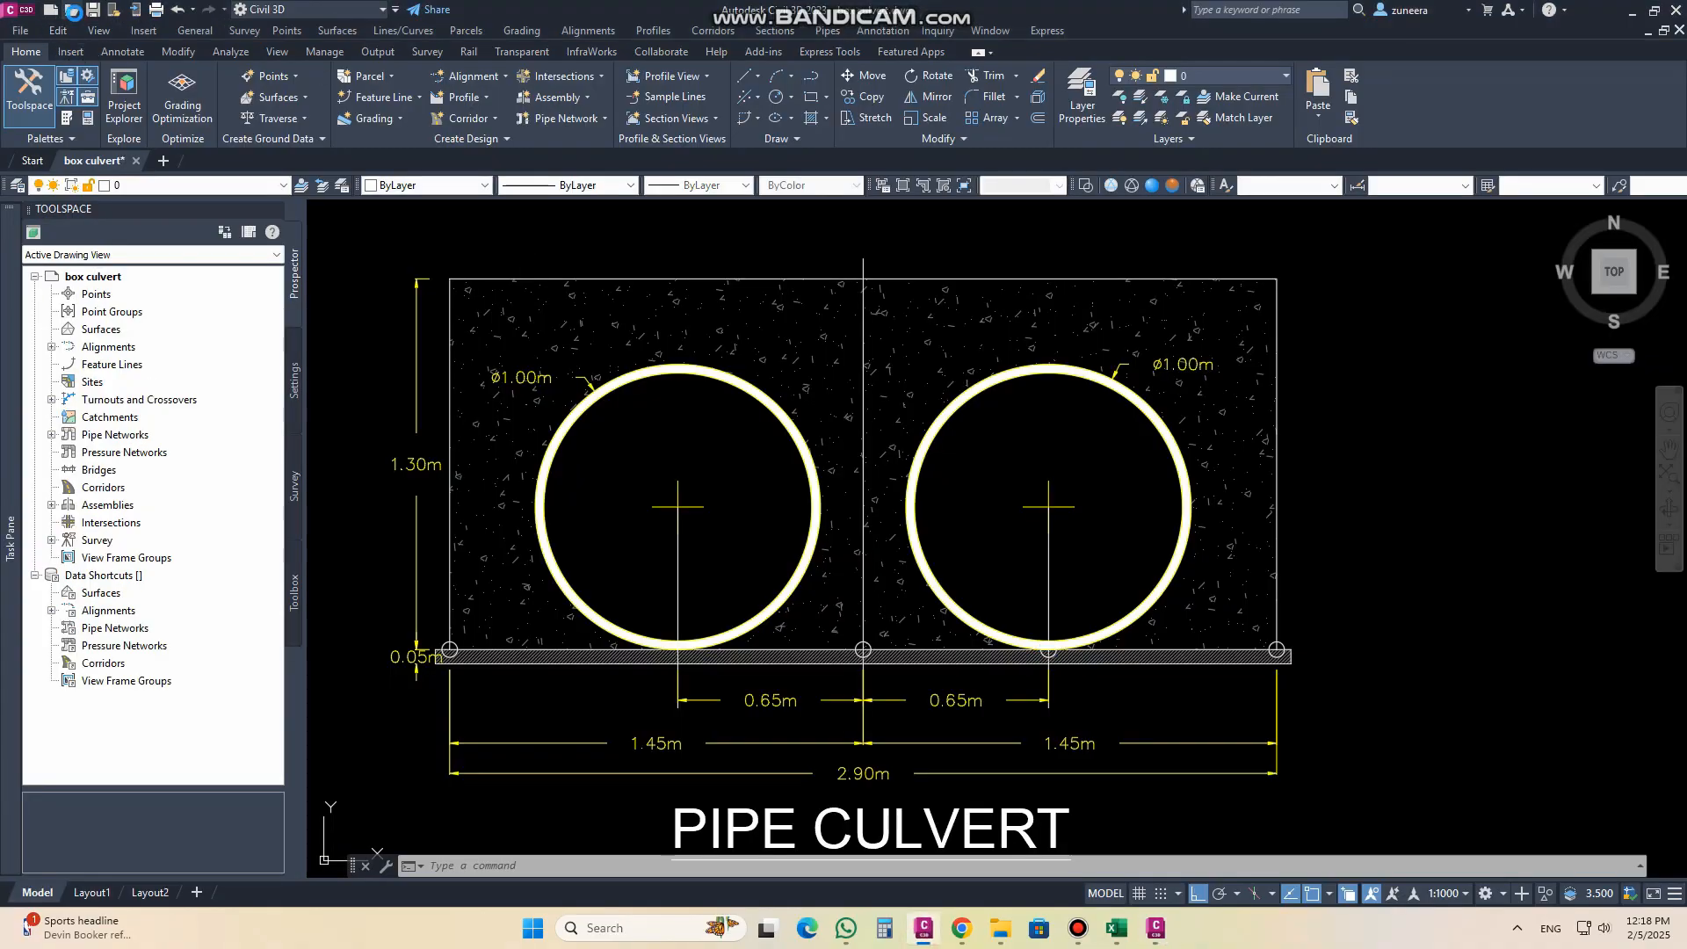
left_click(72, 11)
left_click(778, 333)
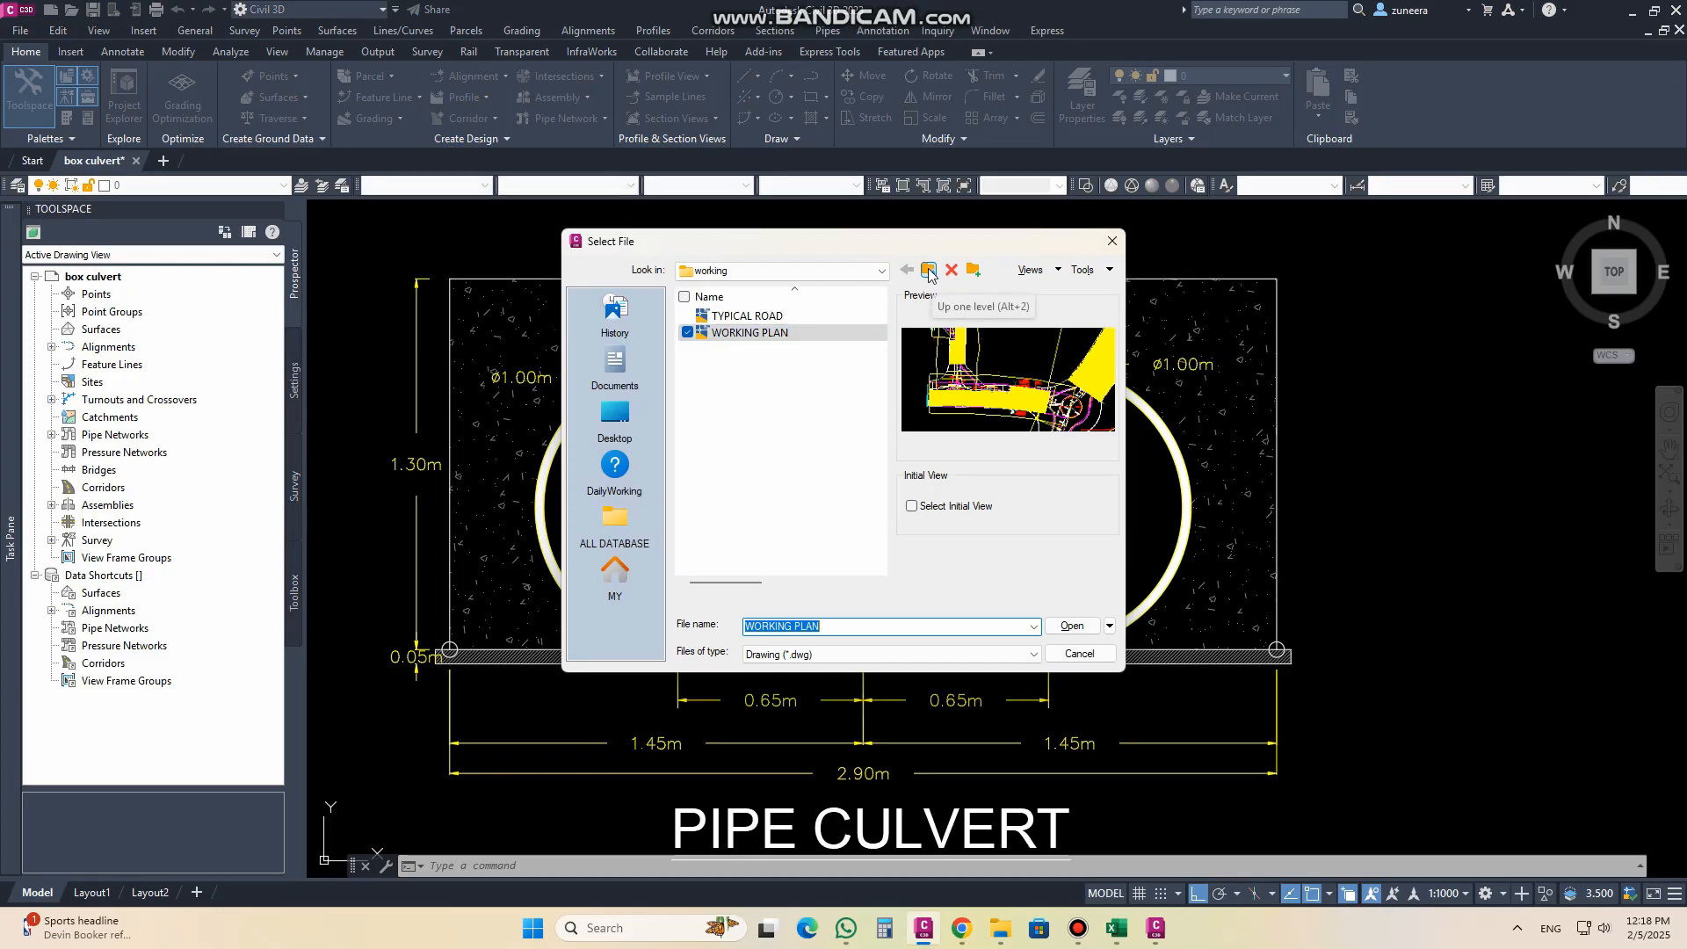
left_click(615, 422)
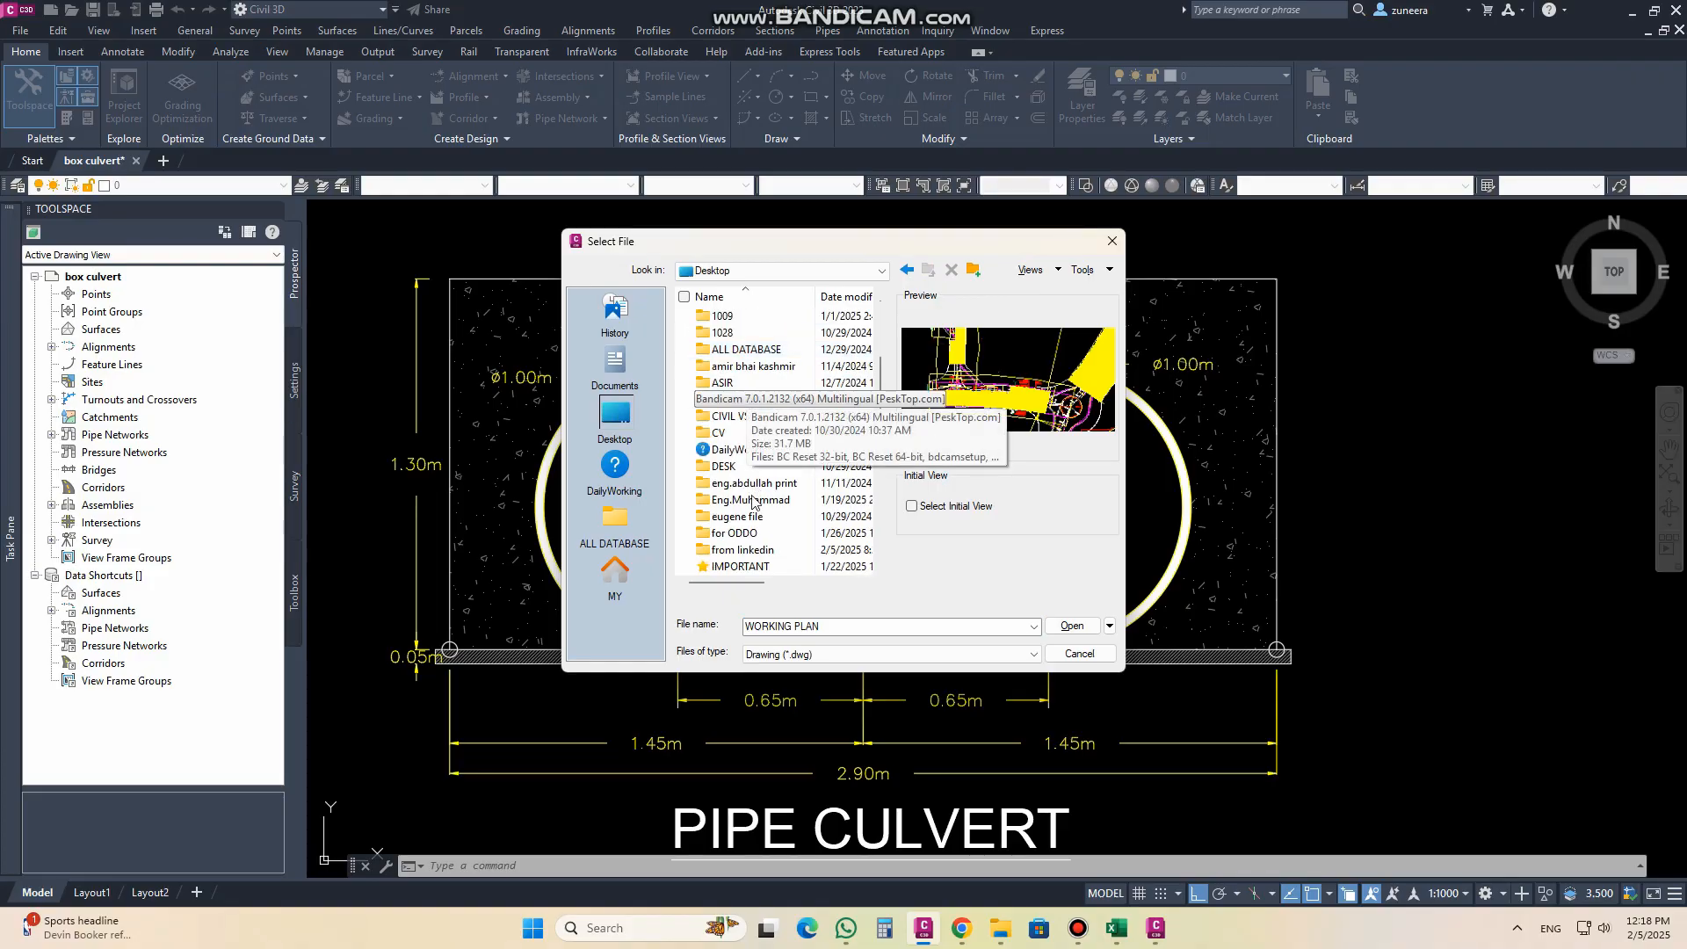
scroll(740, 446, "up", 2)
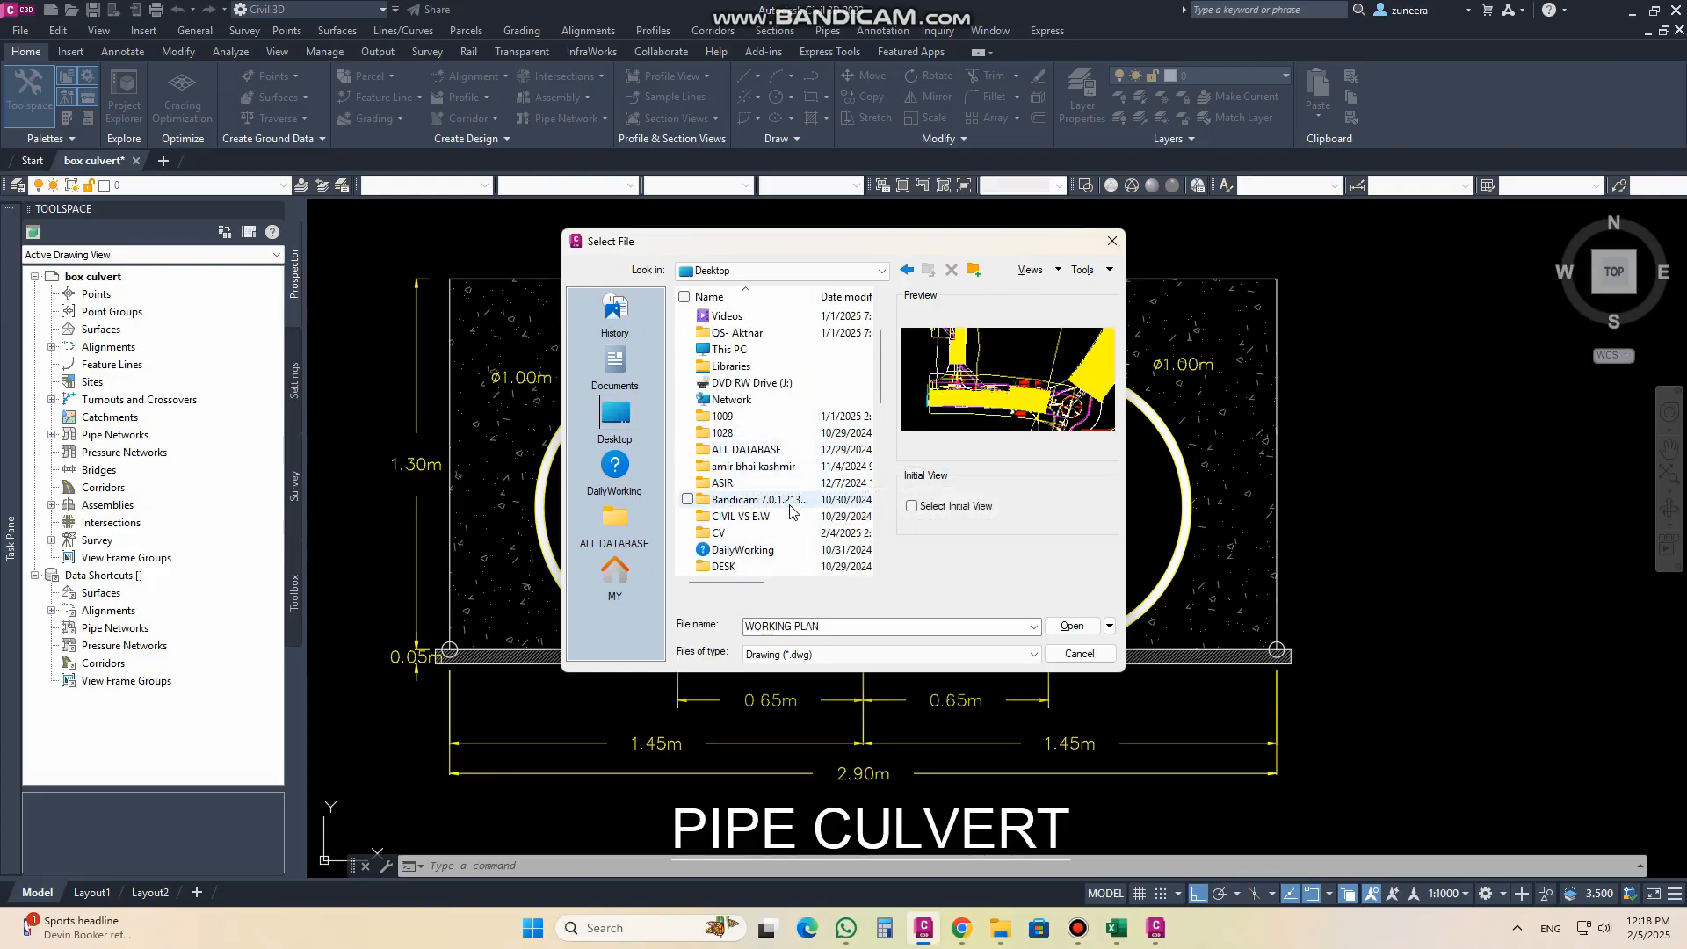
left_click_drag(880, 402, 883, 455)
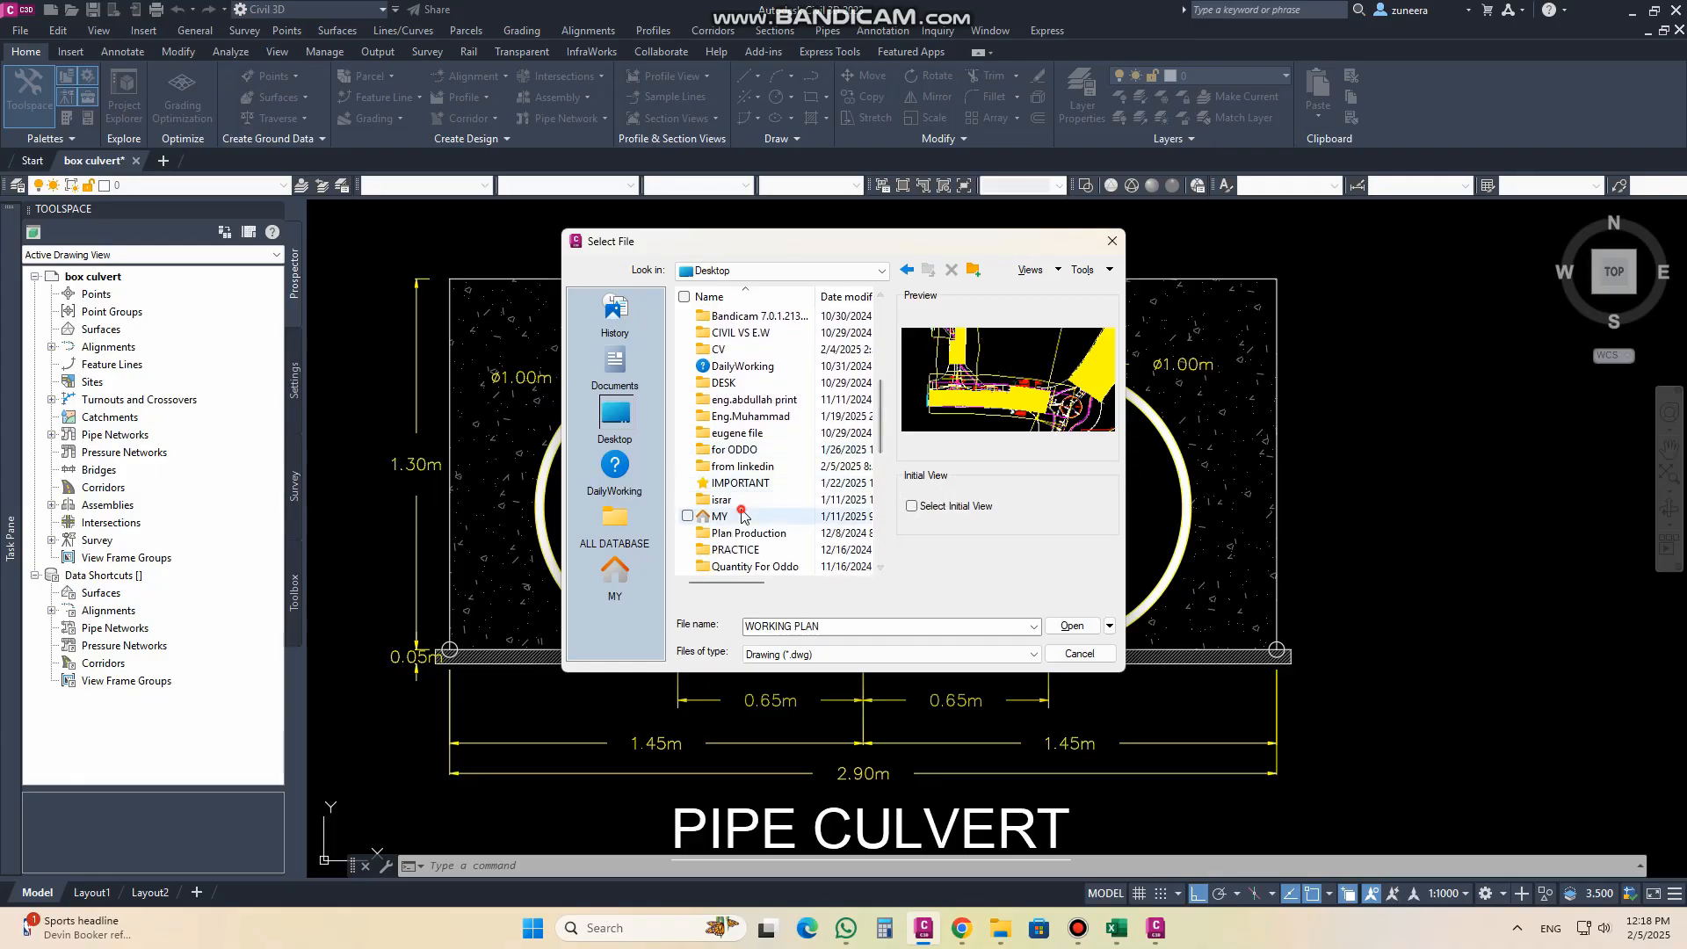
double_click(740, 512)
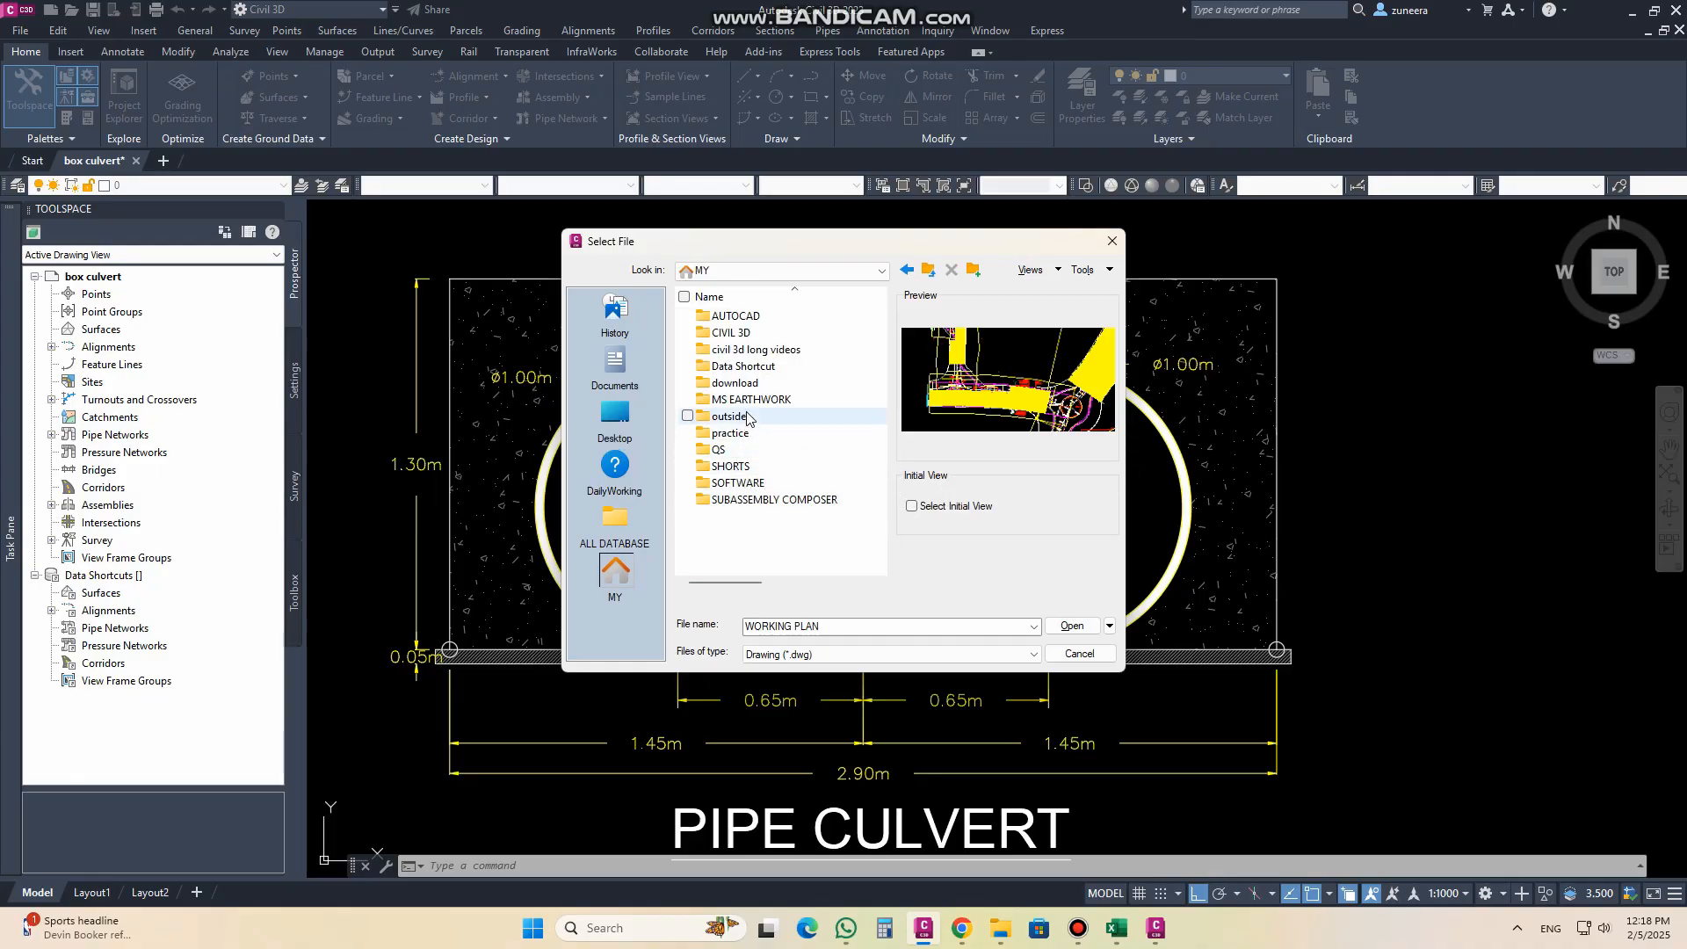
Step: Open the assembly drawing from the practice folder, ignoring its lost sheet set association
left_click(747, 418)
double_click(729, 433)
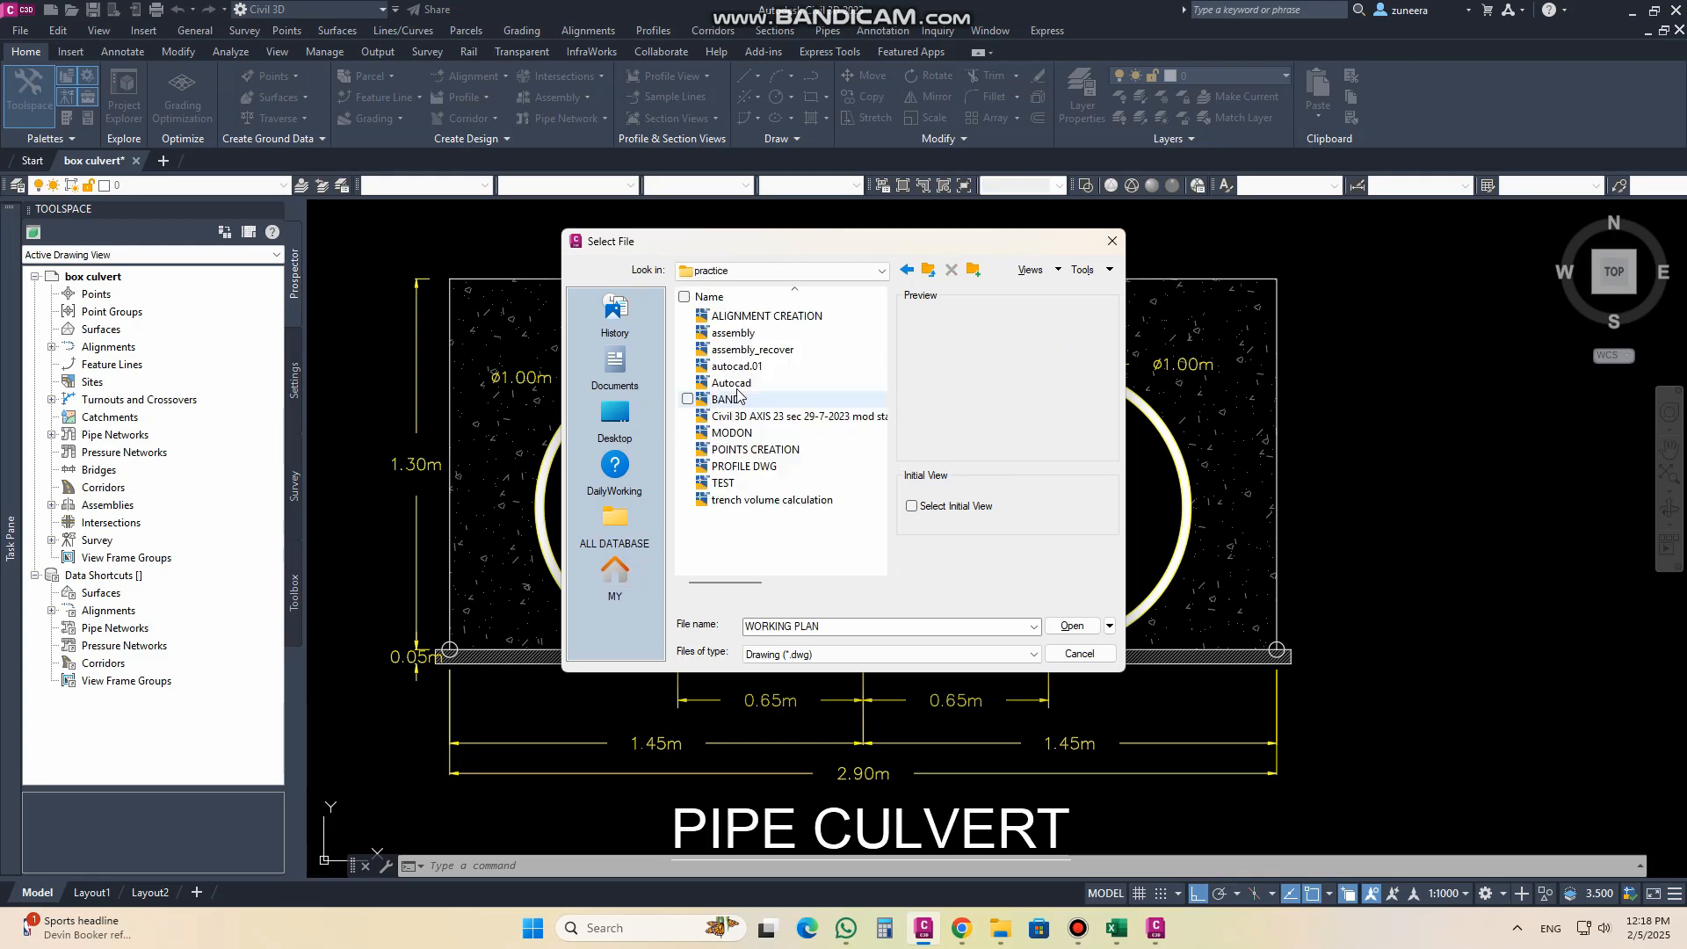
left_click(734, 338)
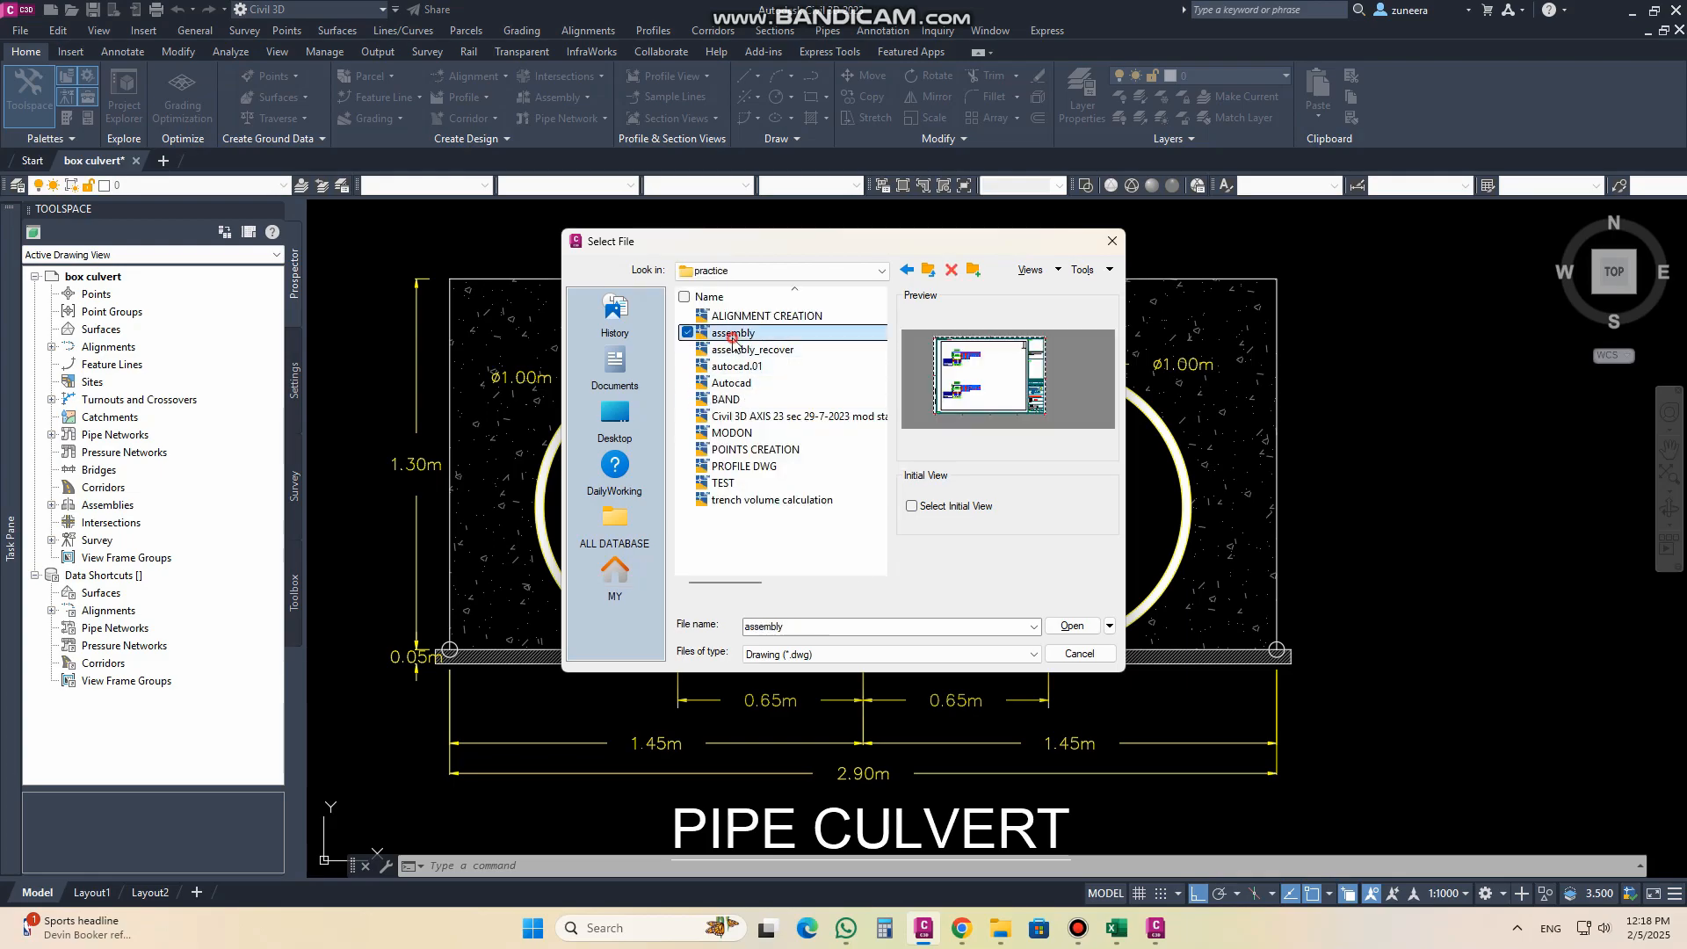
left_click(1072, 626)
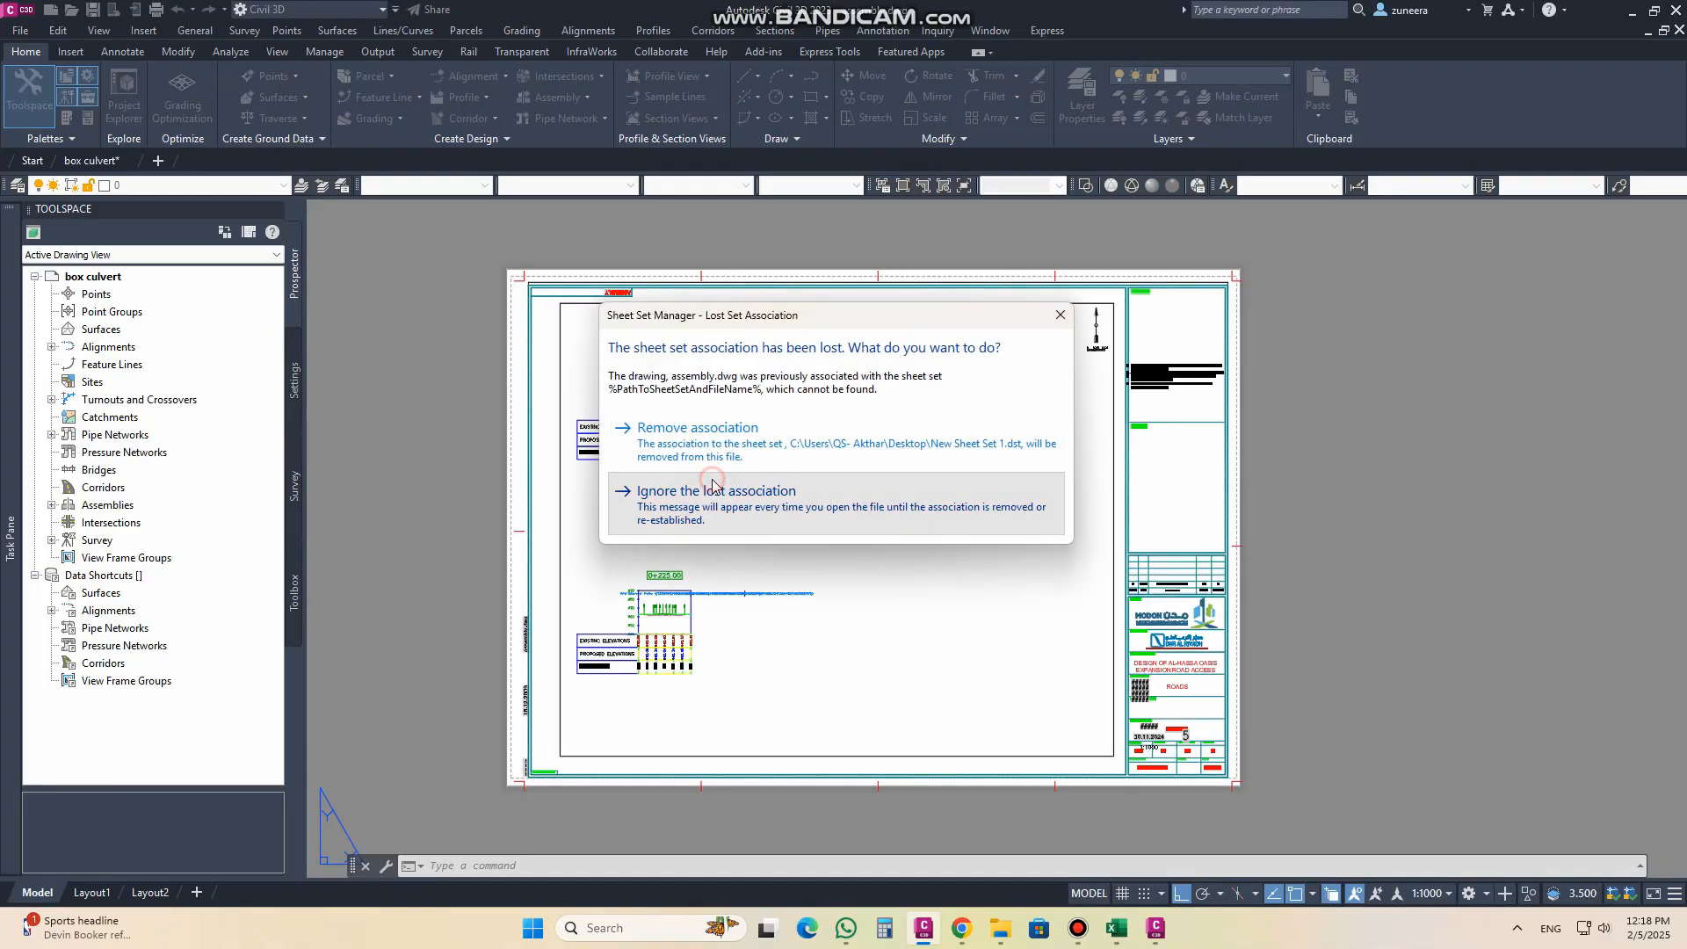
left_click(712, 488)
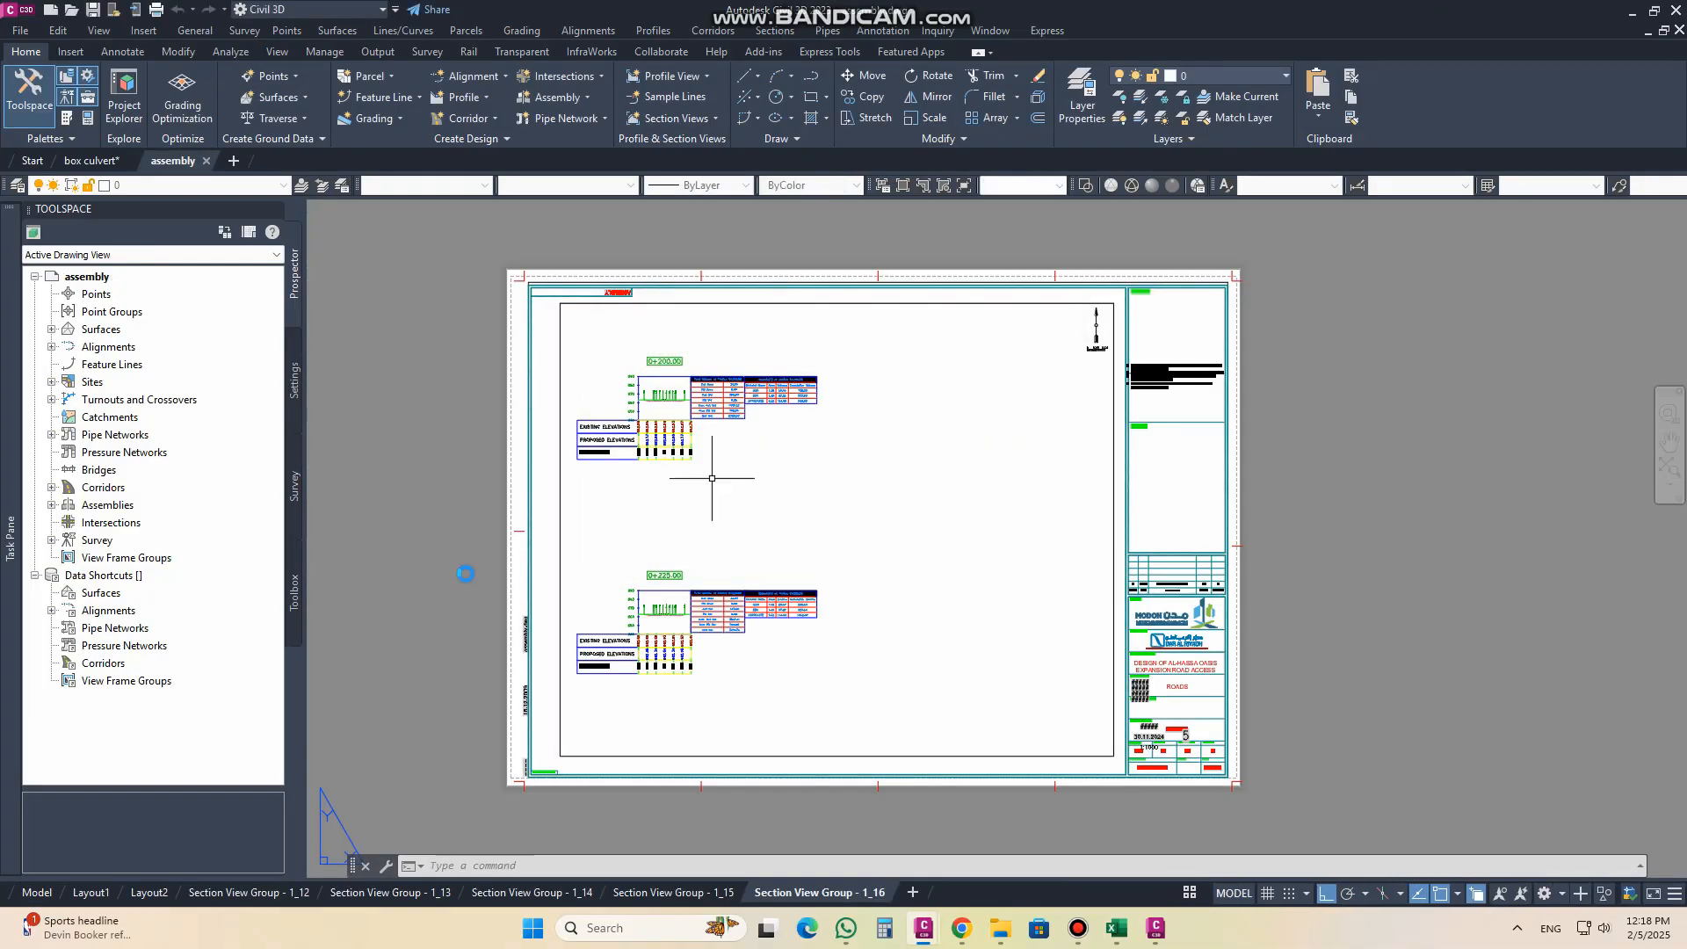
Step: Create an Undivided Crowned Road assembly named PIPE CULVERT in model space, choosing its code set style and placing its baseline in empty space
left_click(37, 893)
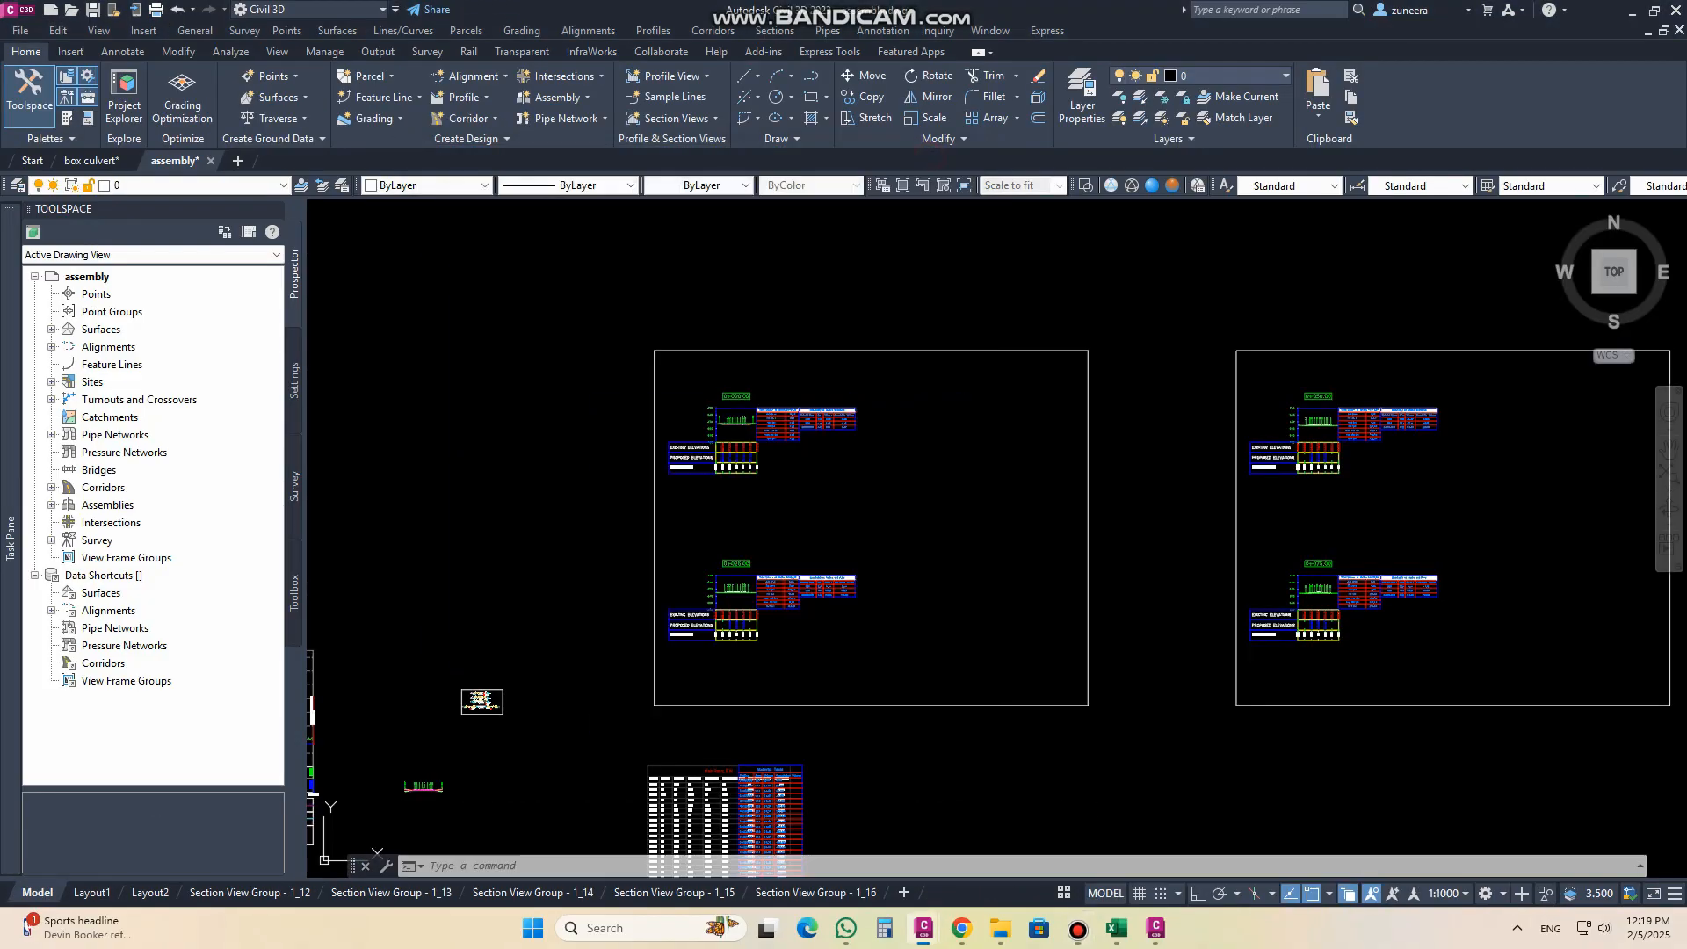
middle_click_drag(676, 528, 949, 362)
scroll(701, 620, "up", 8)
scroll(666, 694, "up", 8)
scroll(873, 648, "down", 4)
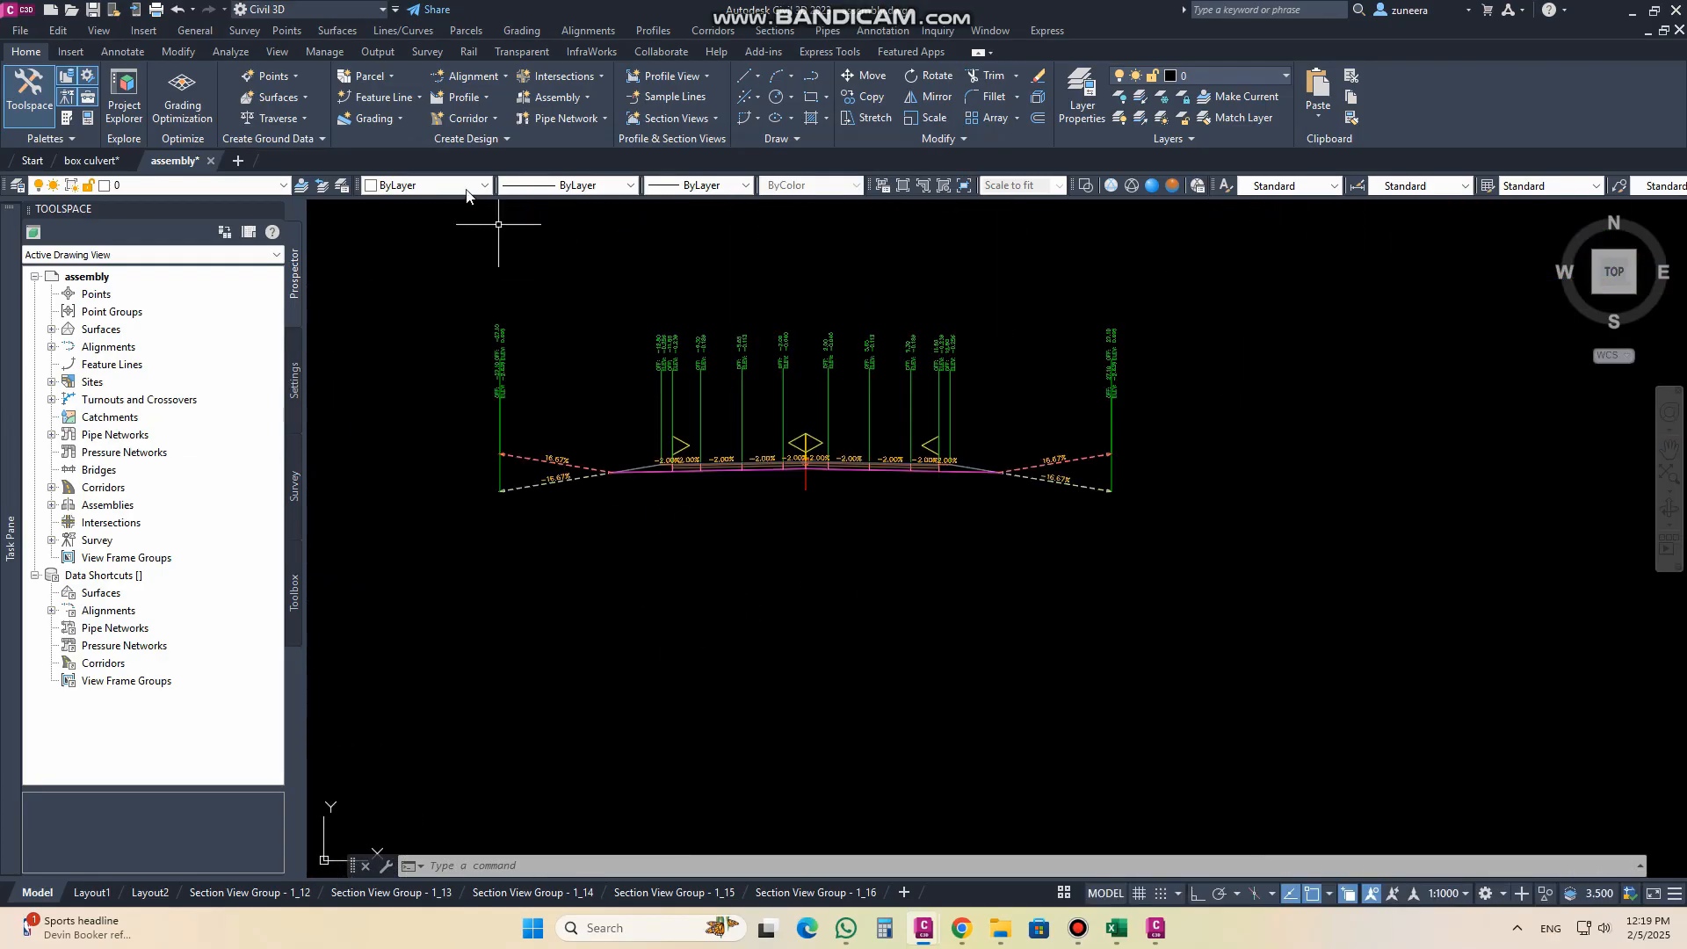
left_click(551, 101)
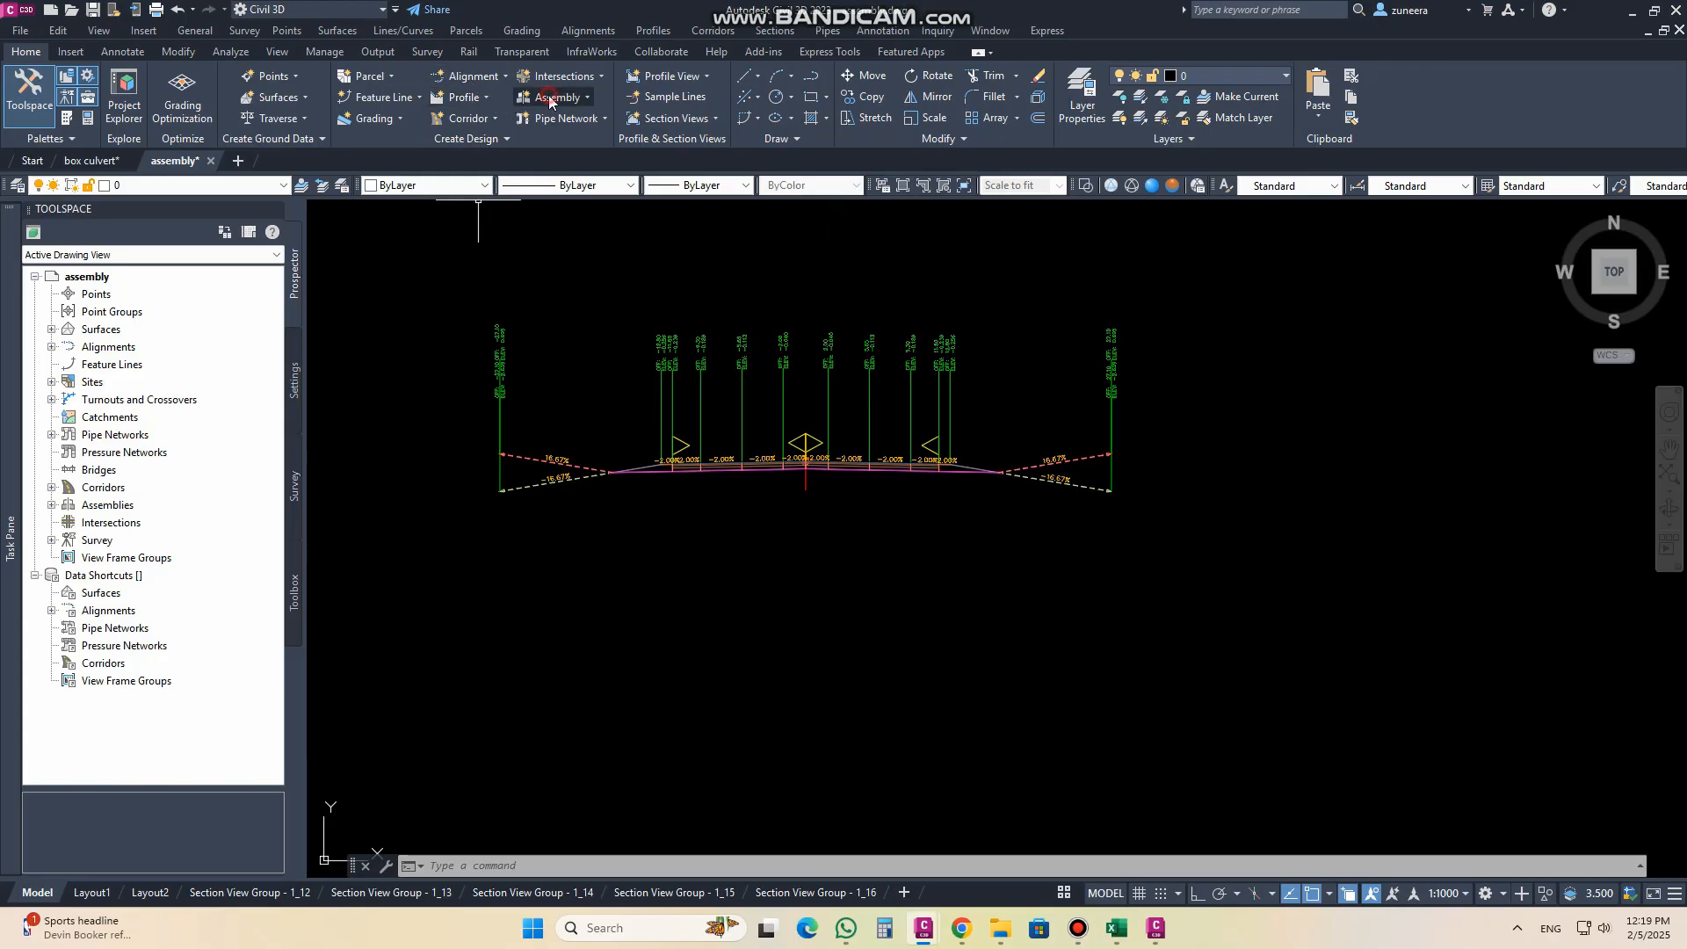
left_click(559, 123)
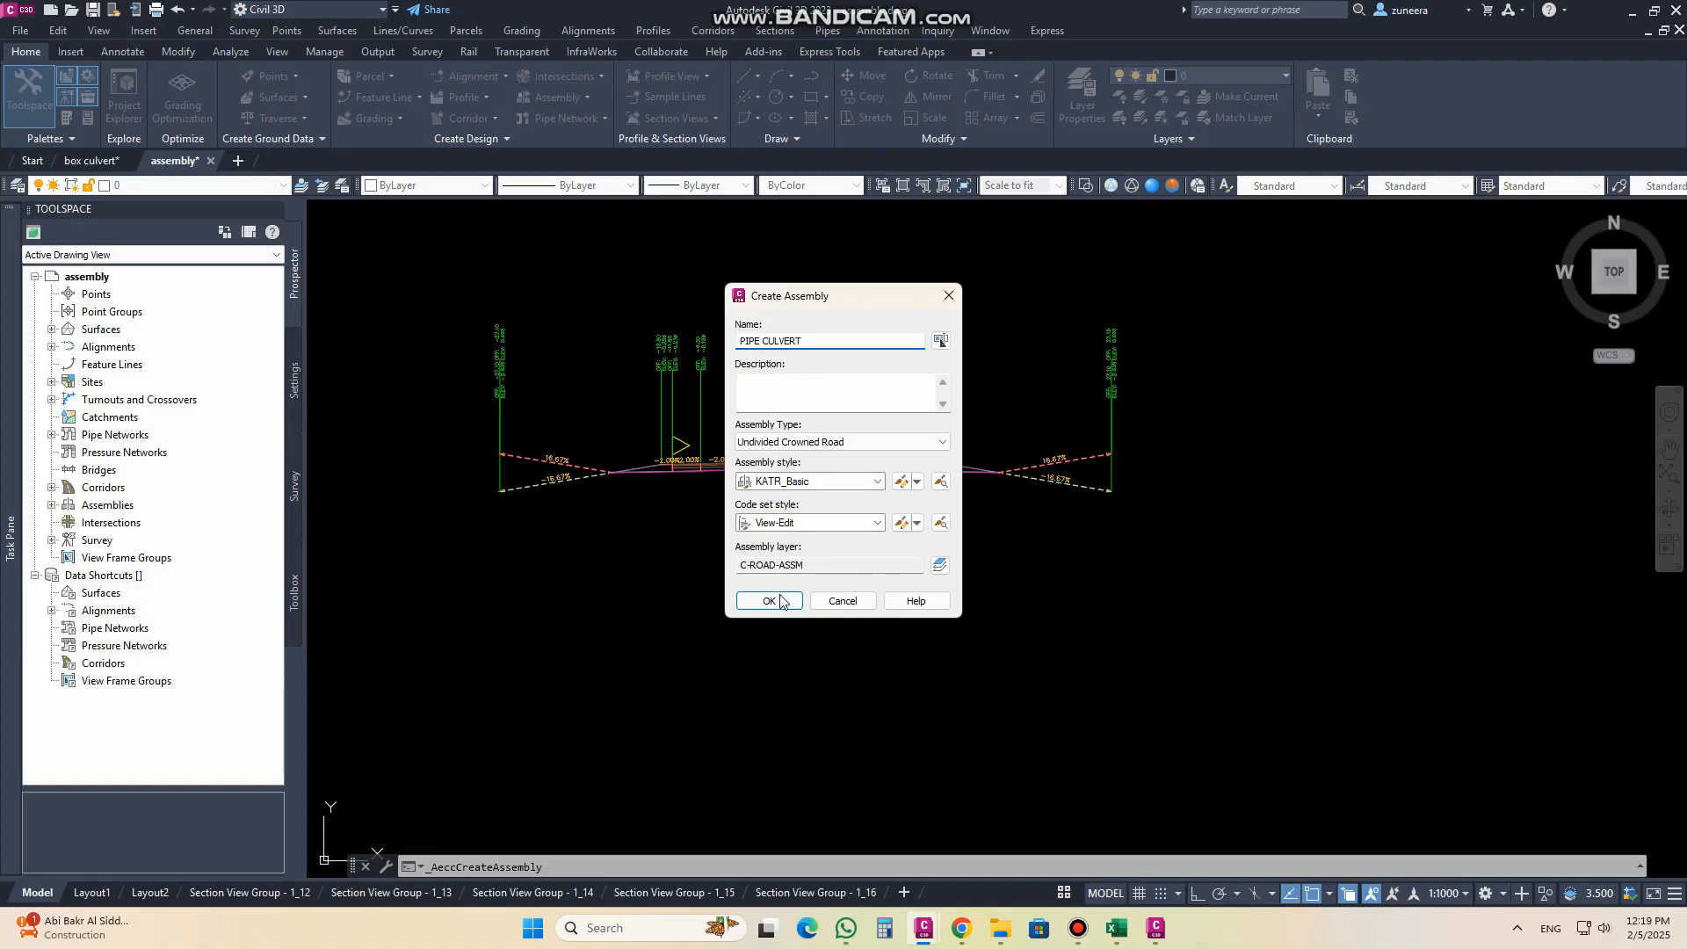
left_click(878, 523)
left_click(772, 694)
left_click(769, 603)
middle_click_drag(836, 657, 843, 525)
left_click(824, 607)
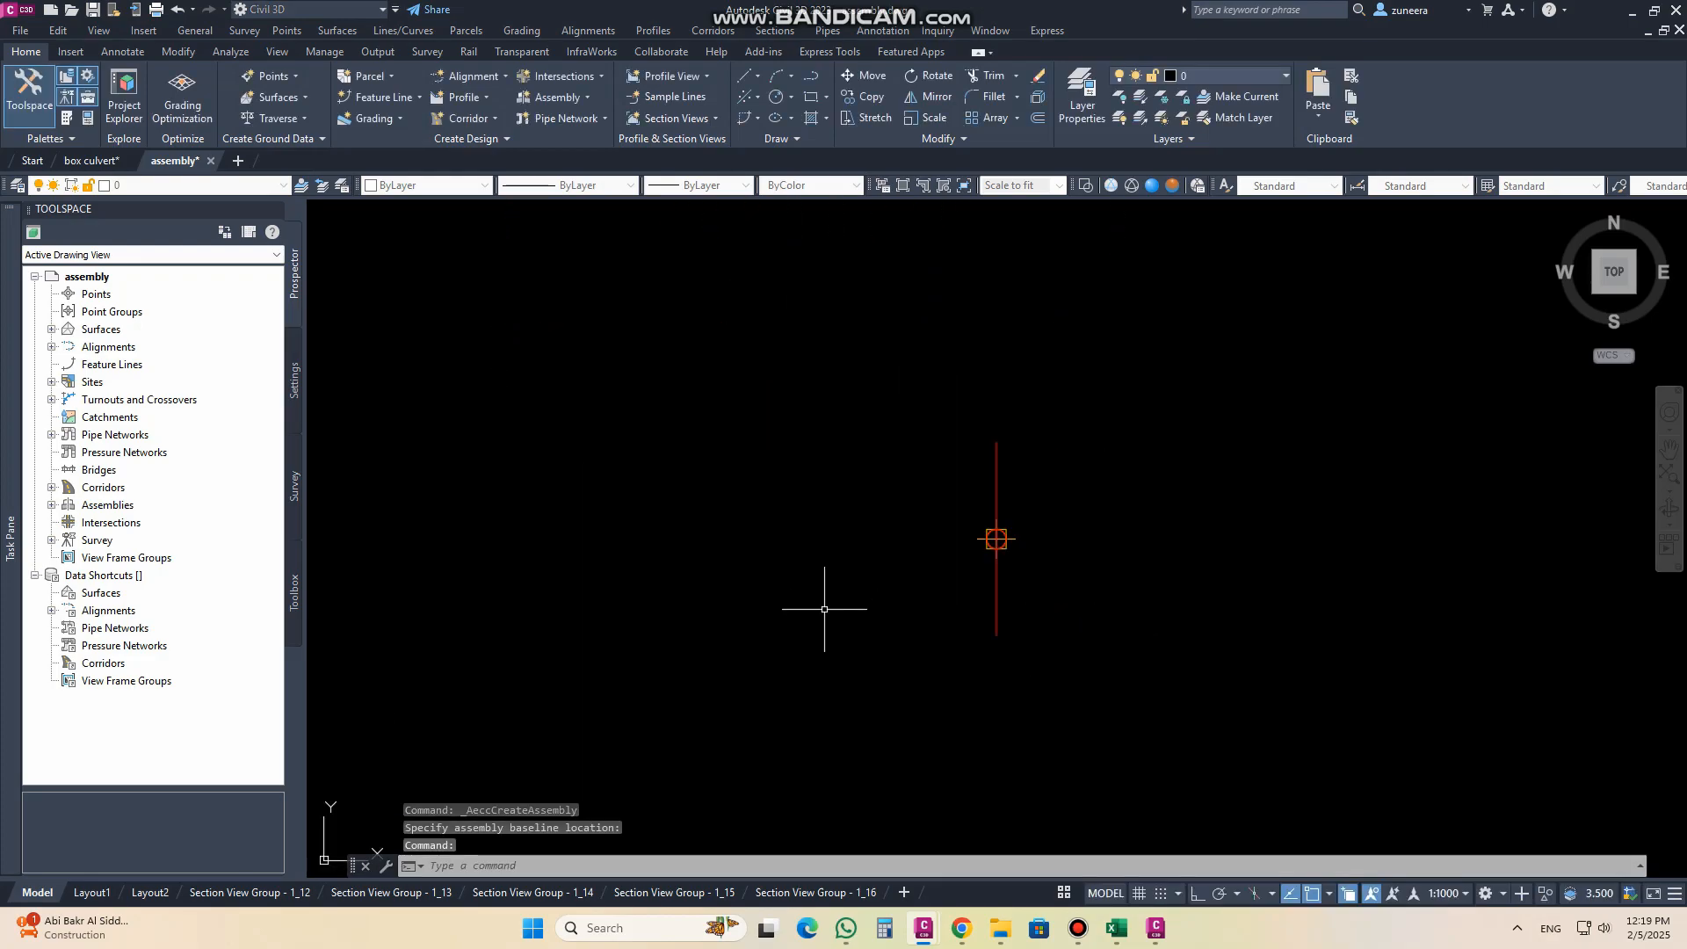
Step: Import PIPE CULVERT.pkt from the SUBASSEMBLY COMPOSER folder into the CUSTOM subassembly tool palette
middle_click_drag(1162, 552, 931, 593)
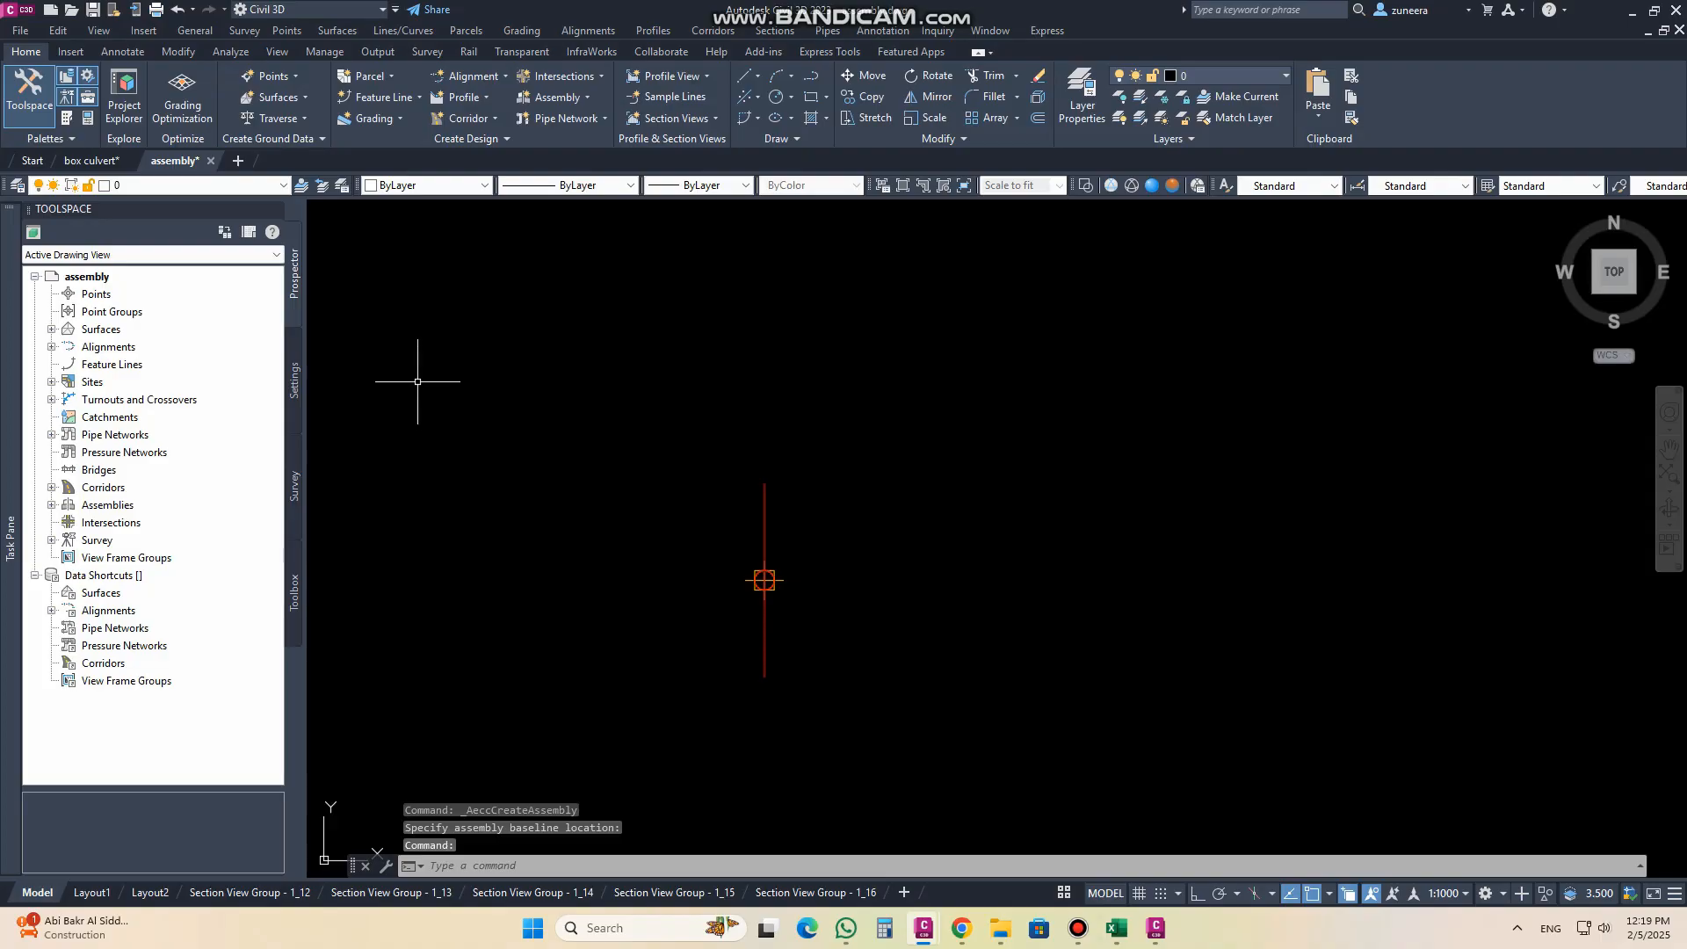
left_click(67, 119)
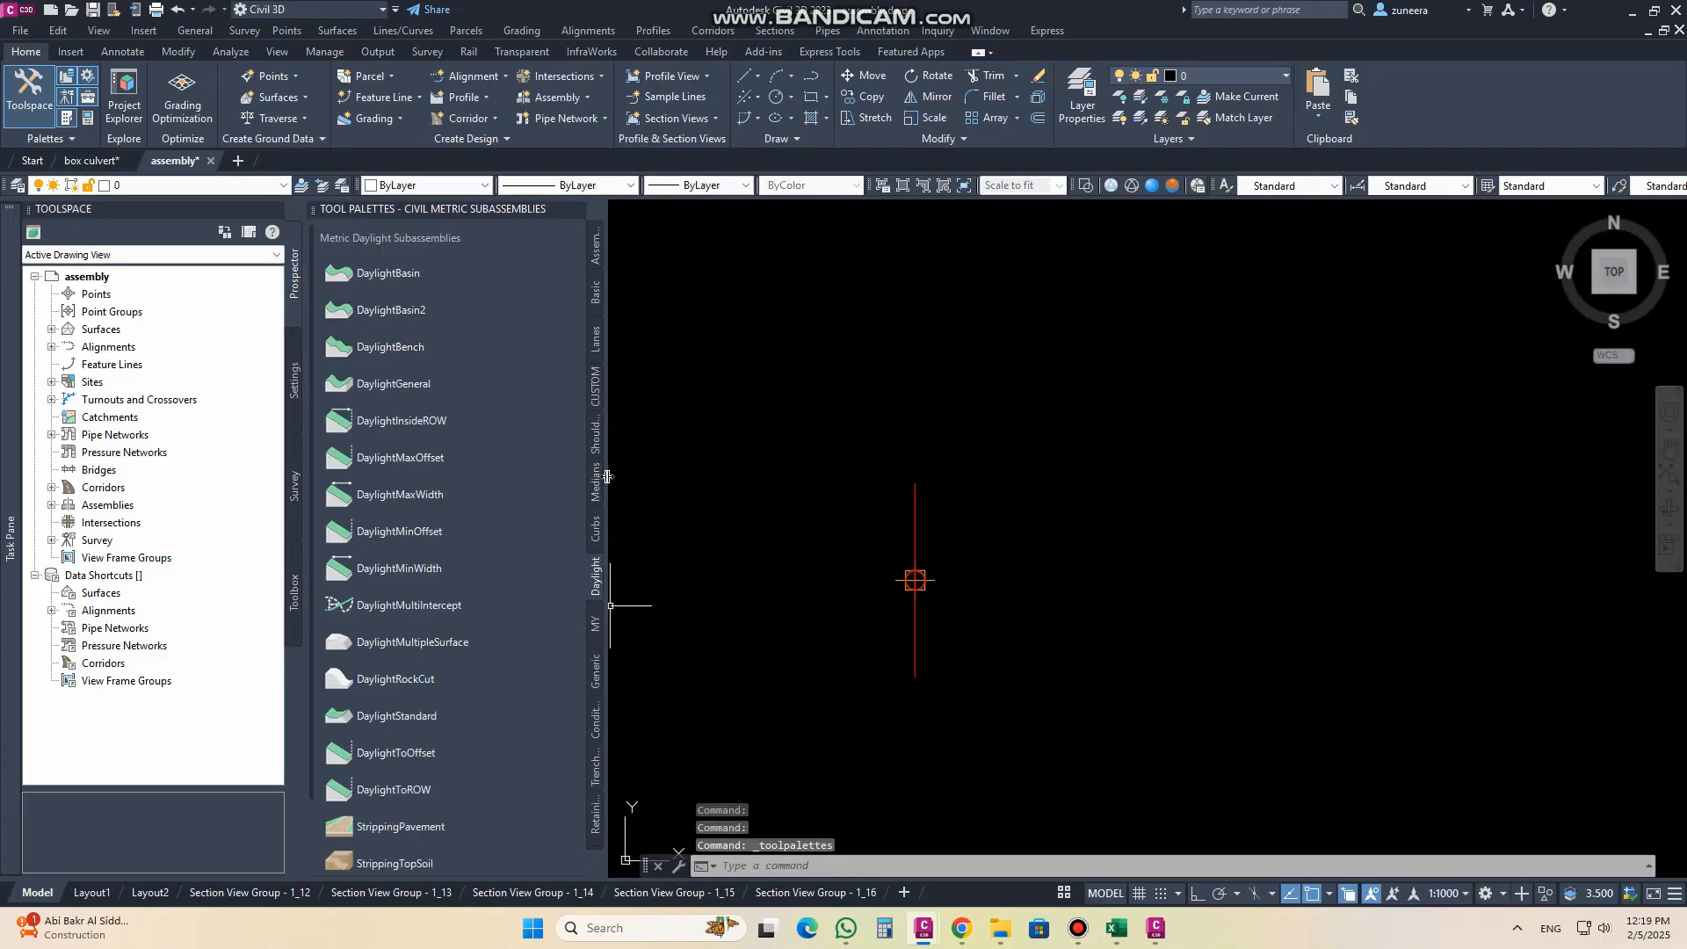
left_click(596, 399)
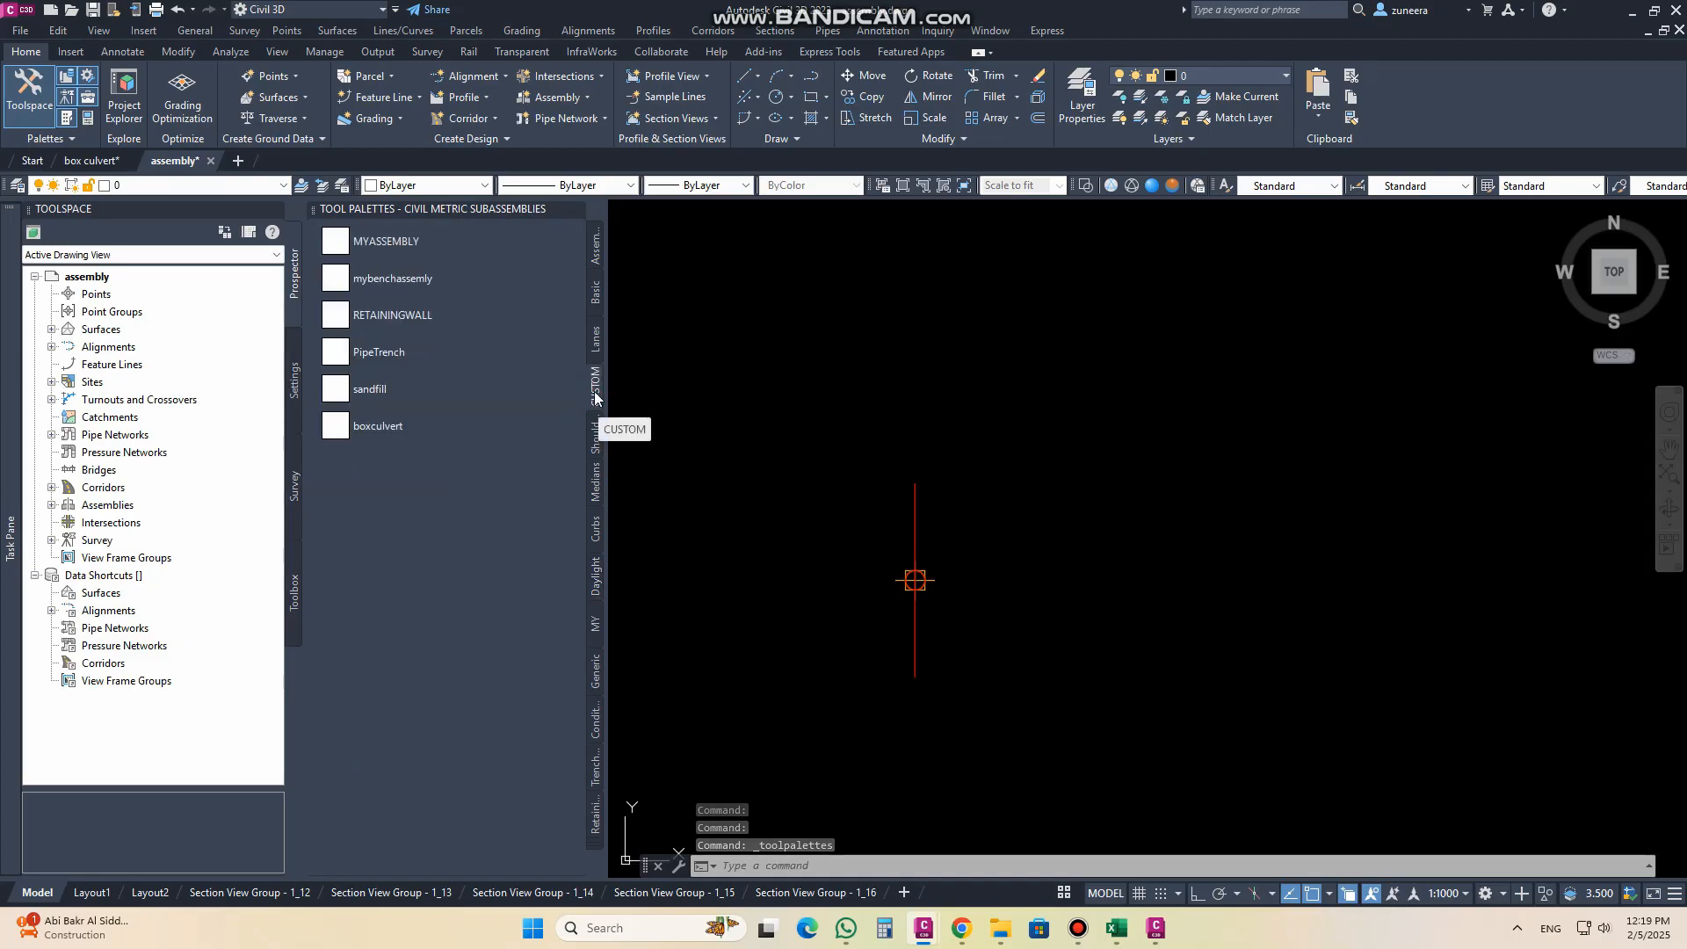
right_click(595, 398)
left_click(659, 571)
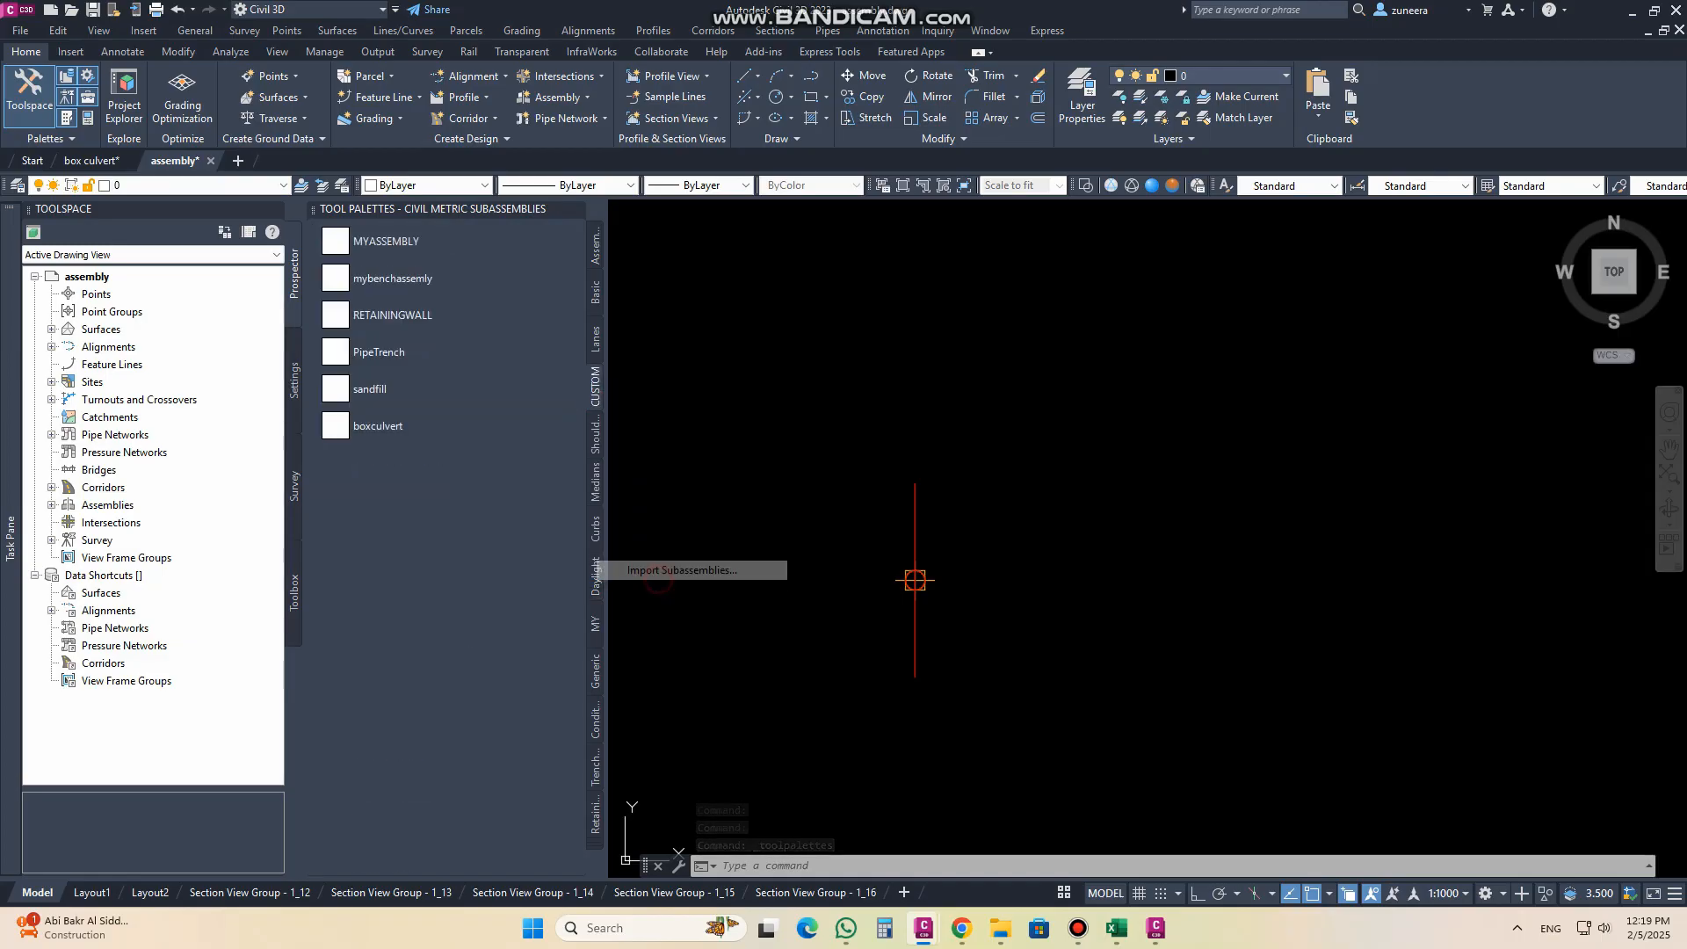
left_click(592, 363)
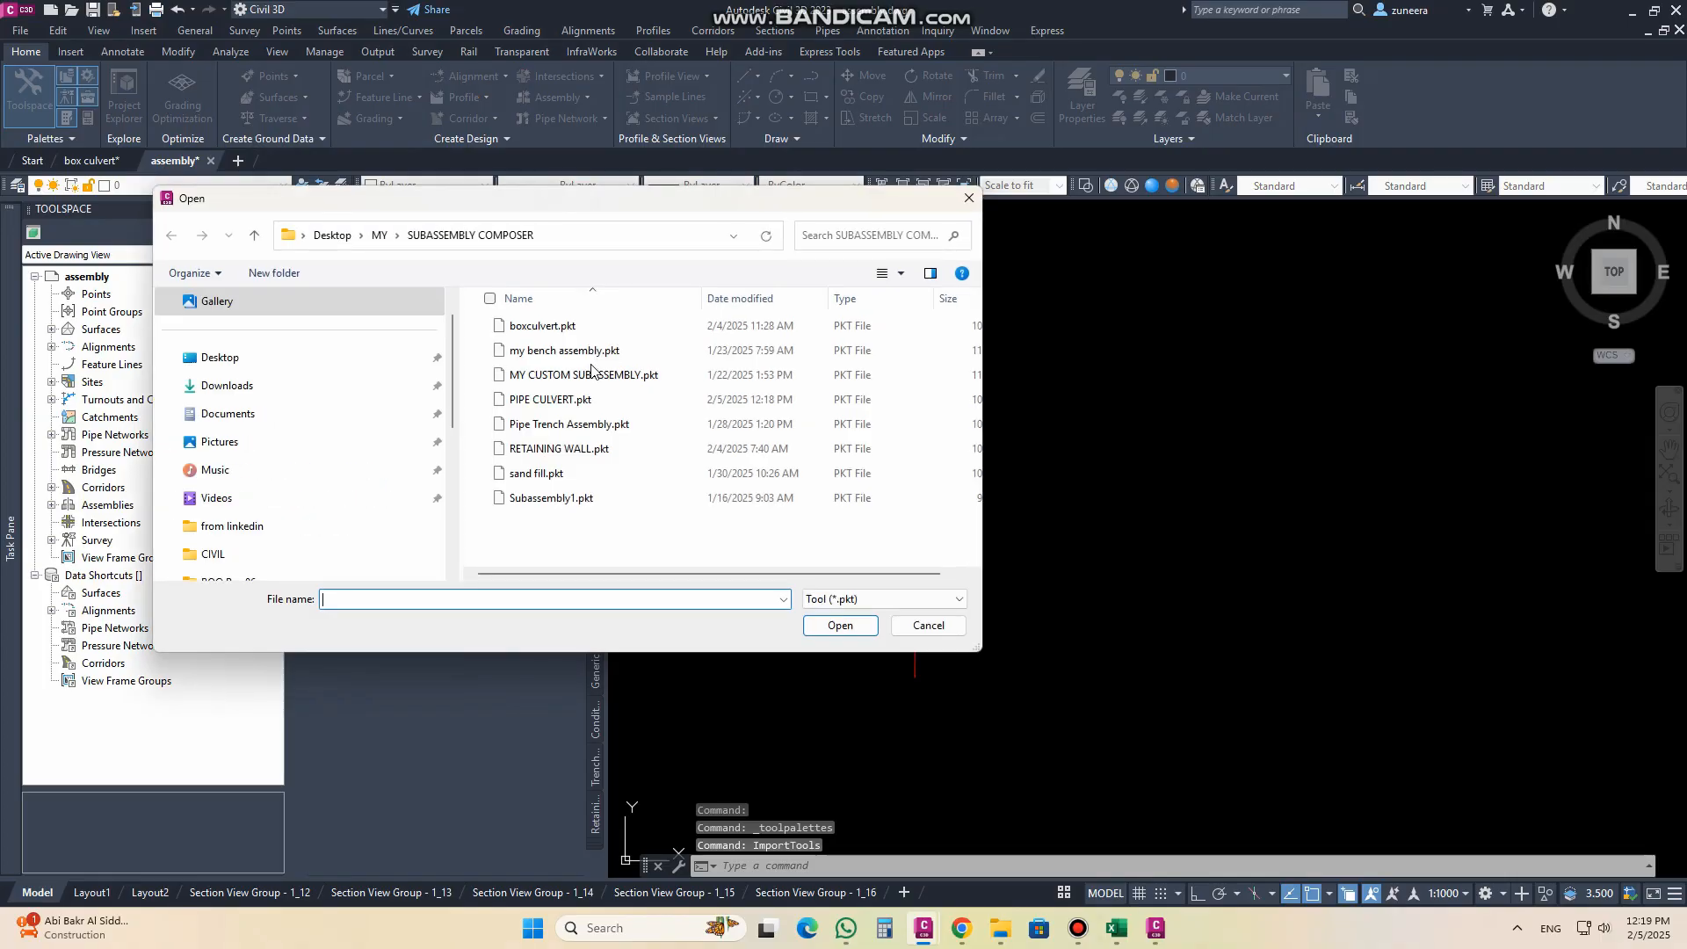
left_click(563, 423)
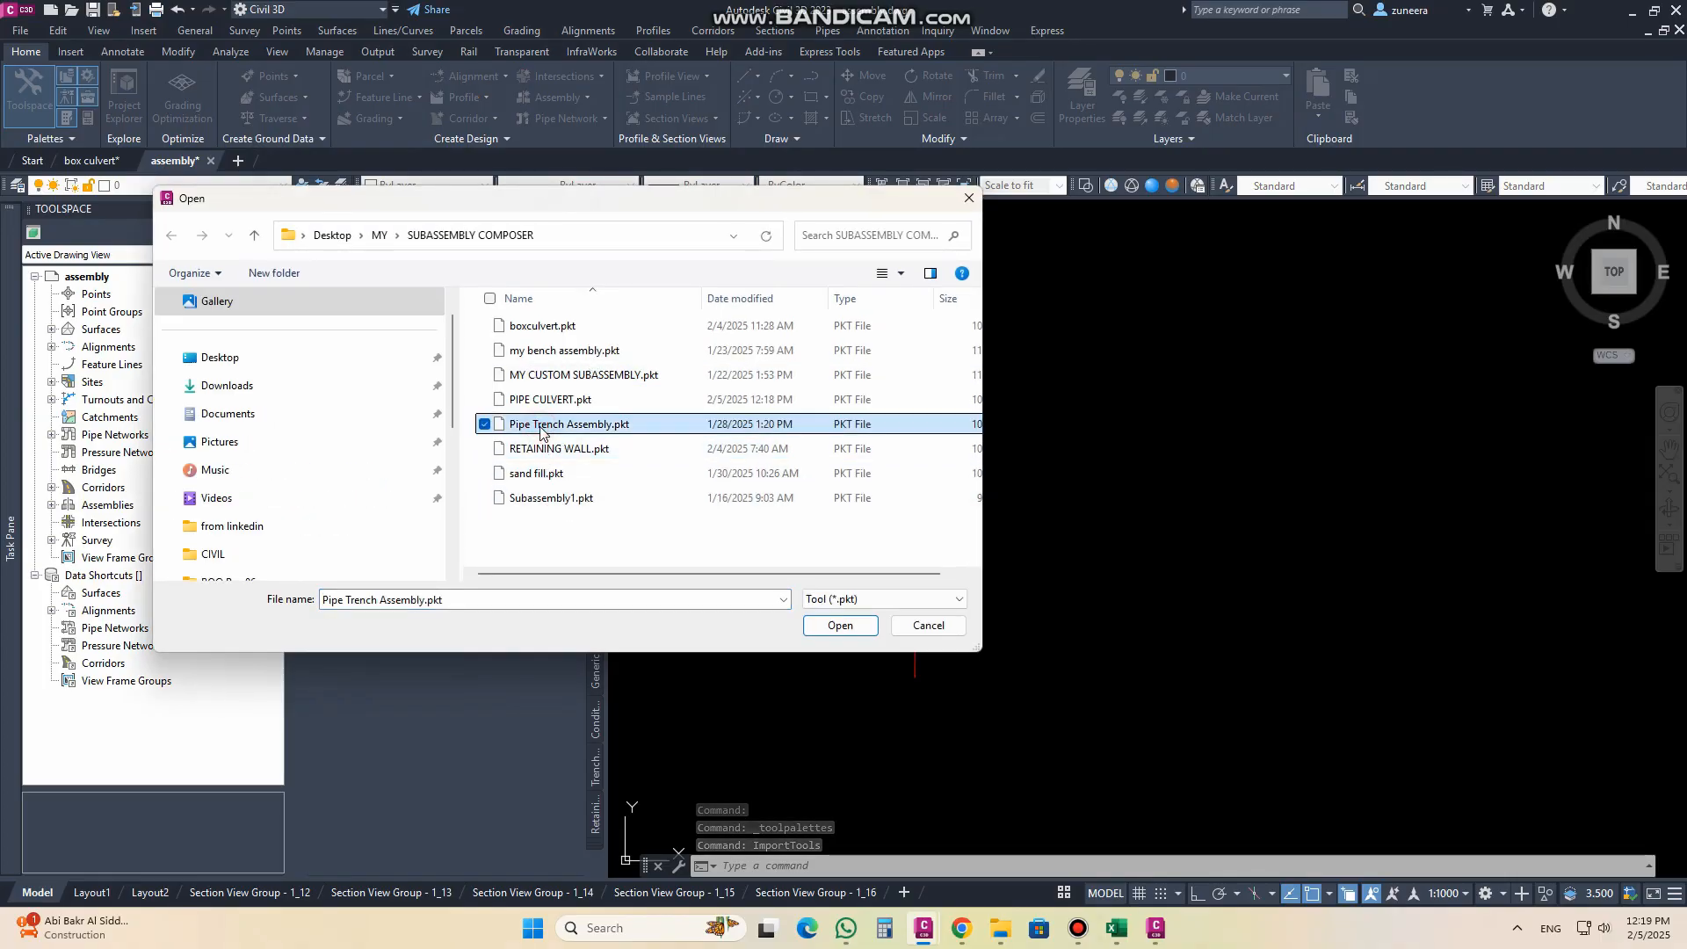
left_click(550, 399)
left_click(834, 625)
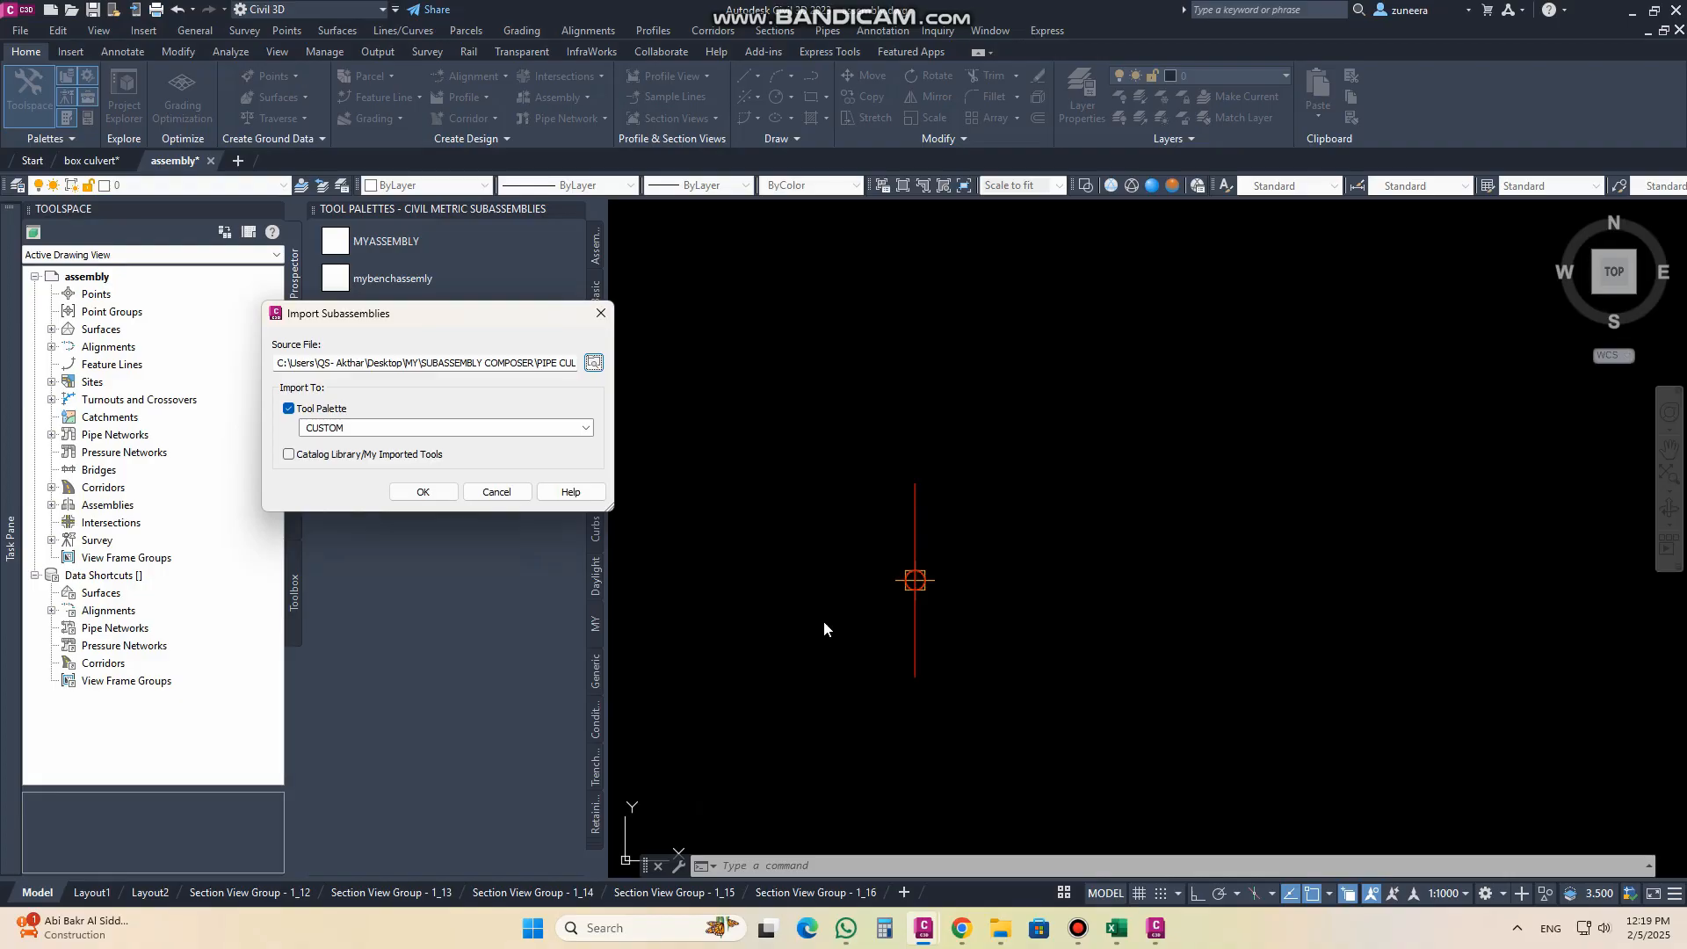
left_click(423, 492)
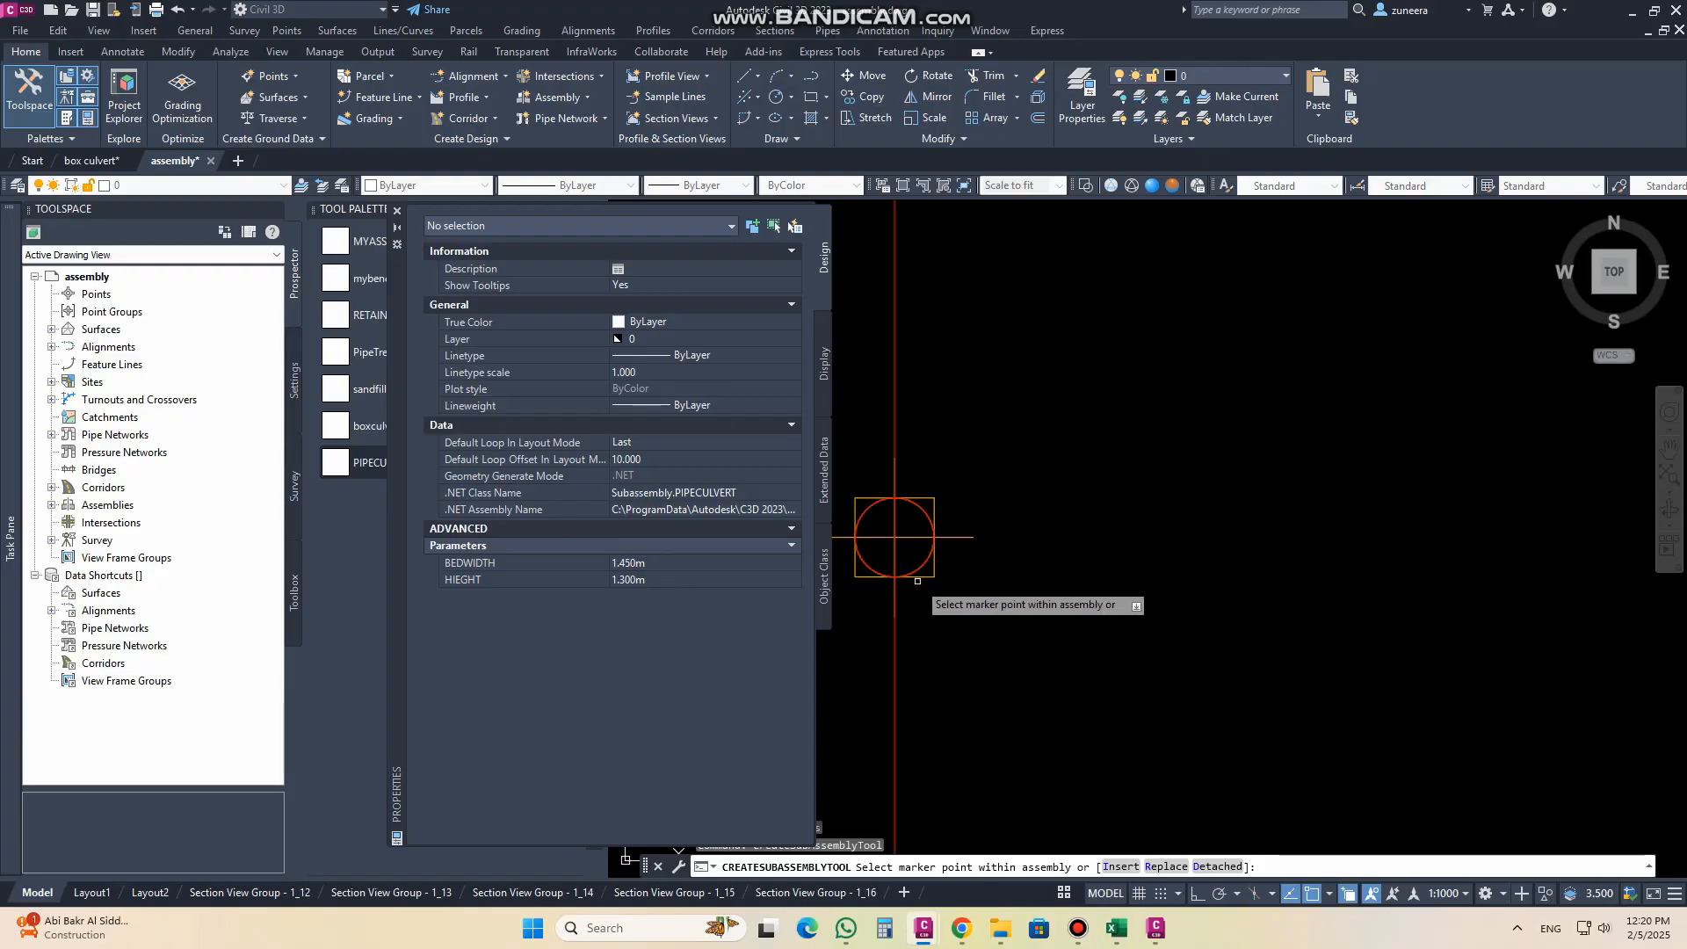
Step: Attach the PIPECULVERT subassembly to the assembly baseline marker, accepting Centered as group name and PIPECULVERT as subassembly name
left_click(926, 521)
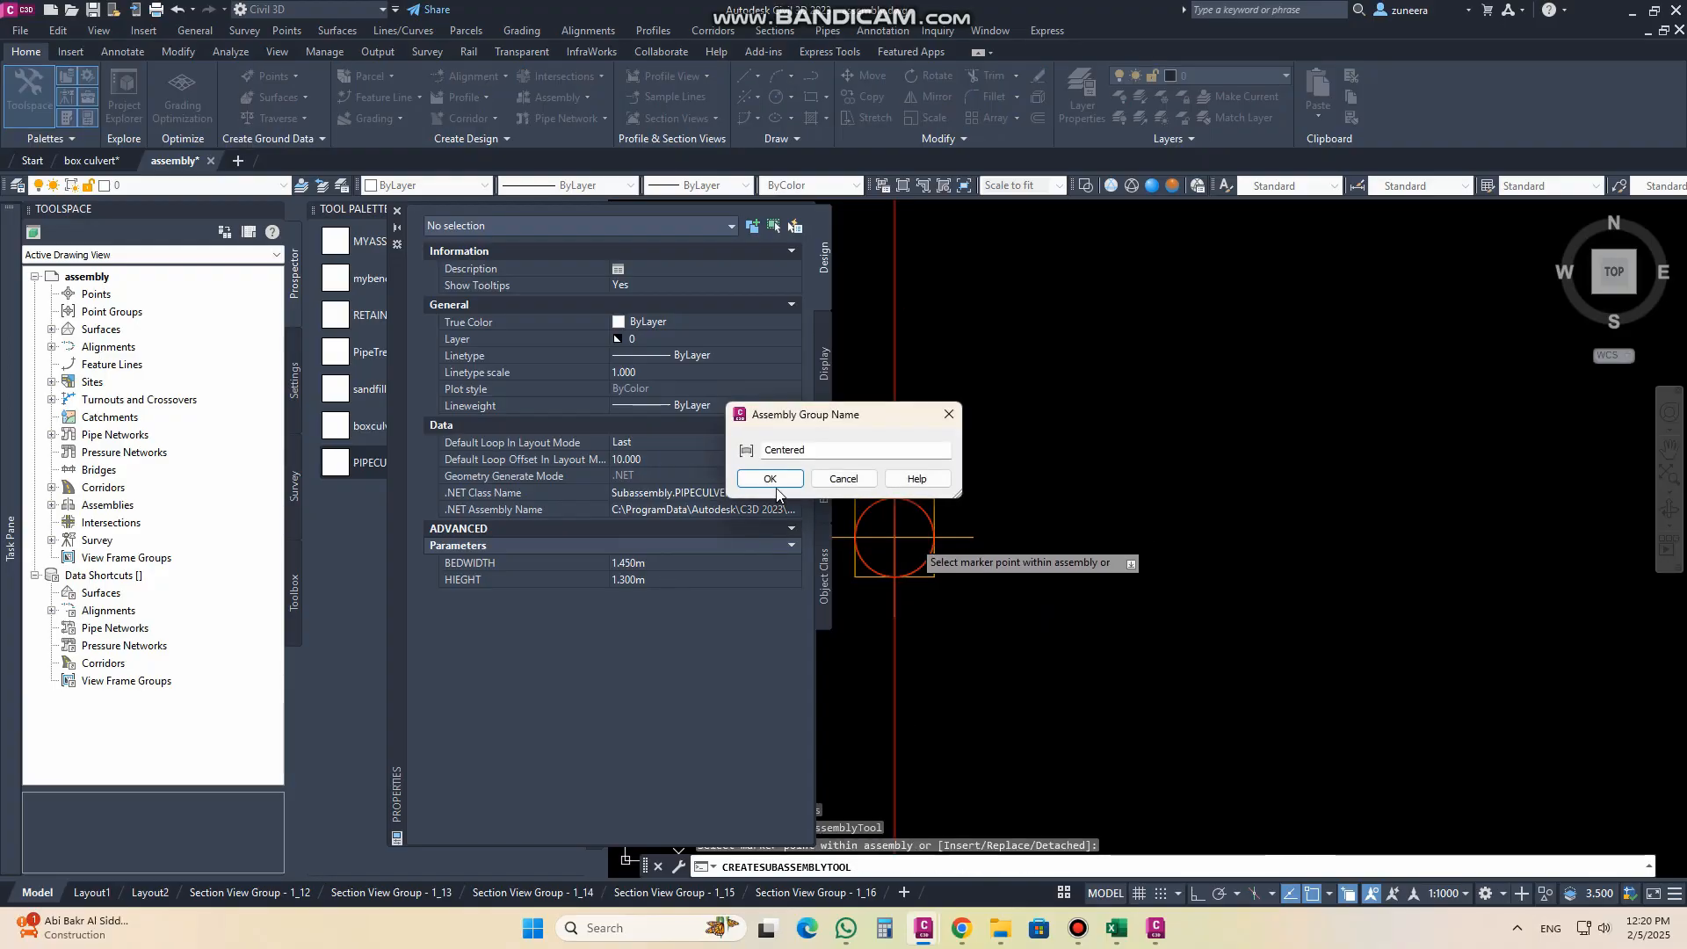
left_click(770, 479)
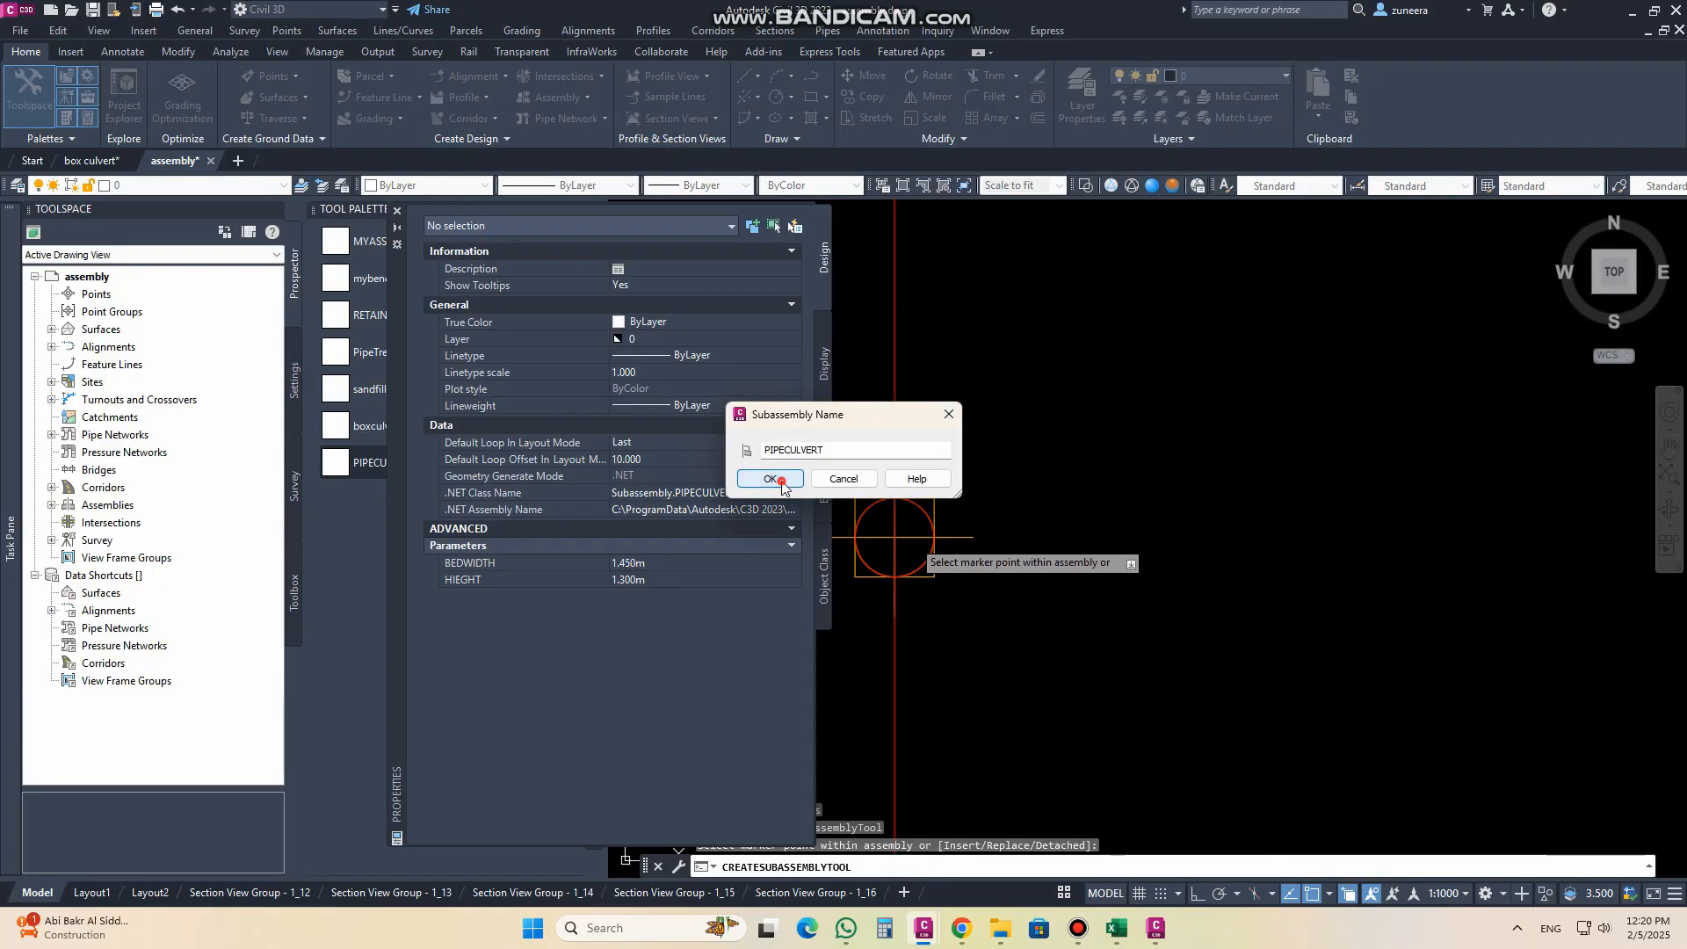
left_click(782, 481)
scroll(971, 549, "down", 3)
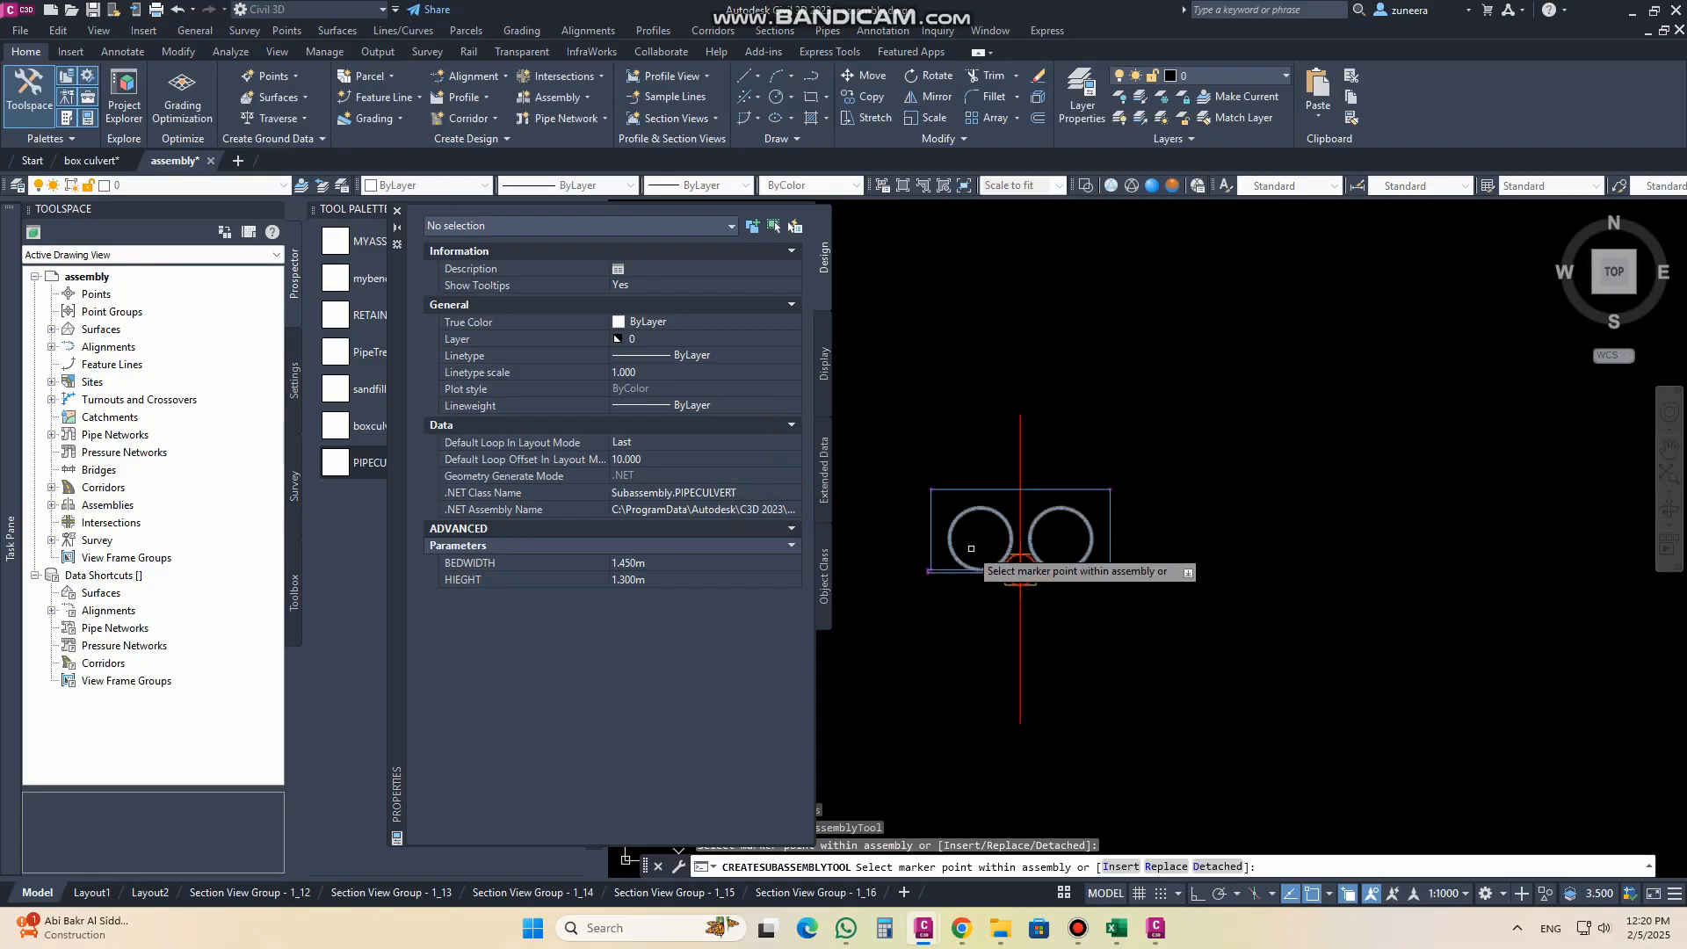
key("Escape")
scroll(971, 527, "up", 2)
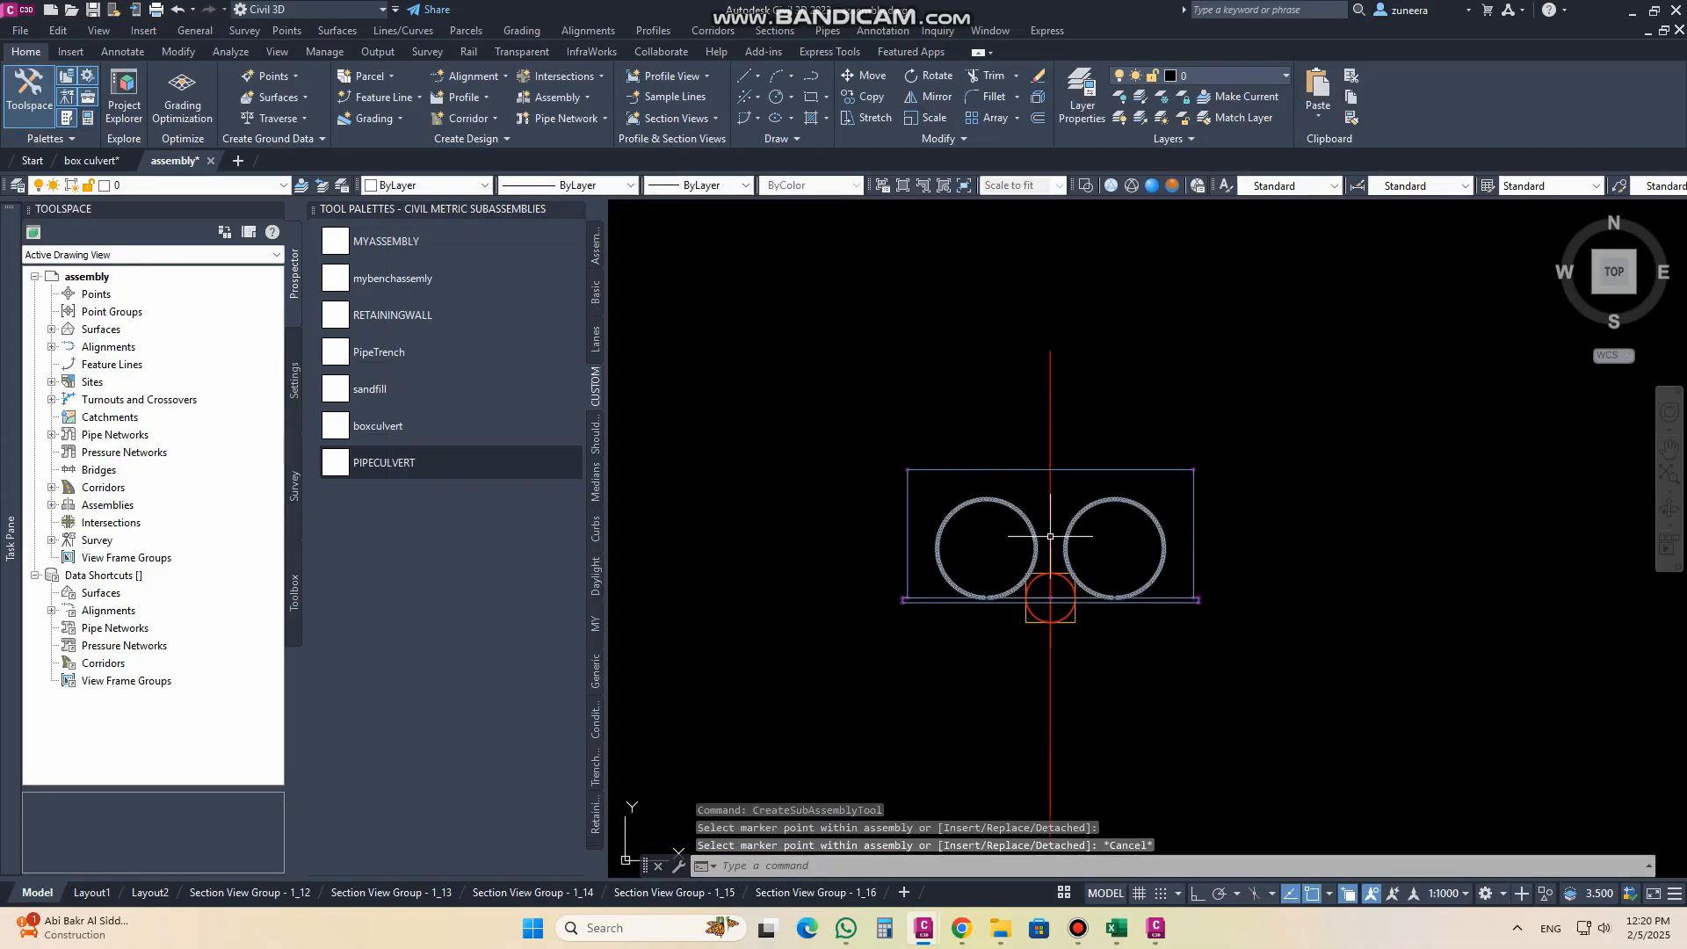
Step: In the placed culvert's subassembly parameters, set BEDWIDTH to 1.5 m and apply it
left_click(1126, 478)
left_click(134, 121)
left_click(164, 200)
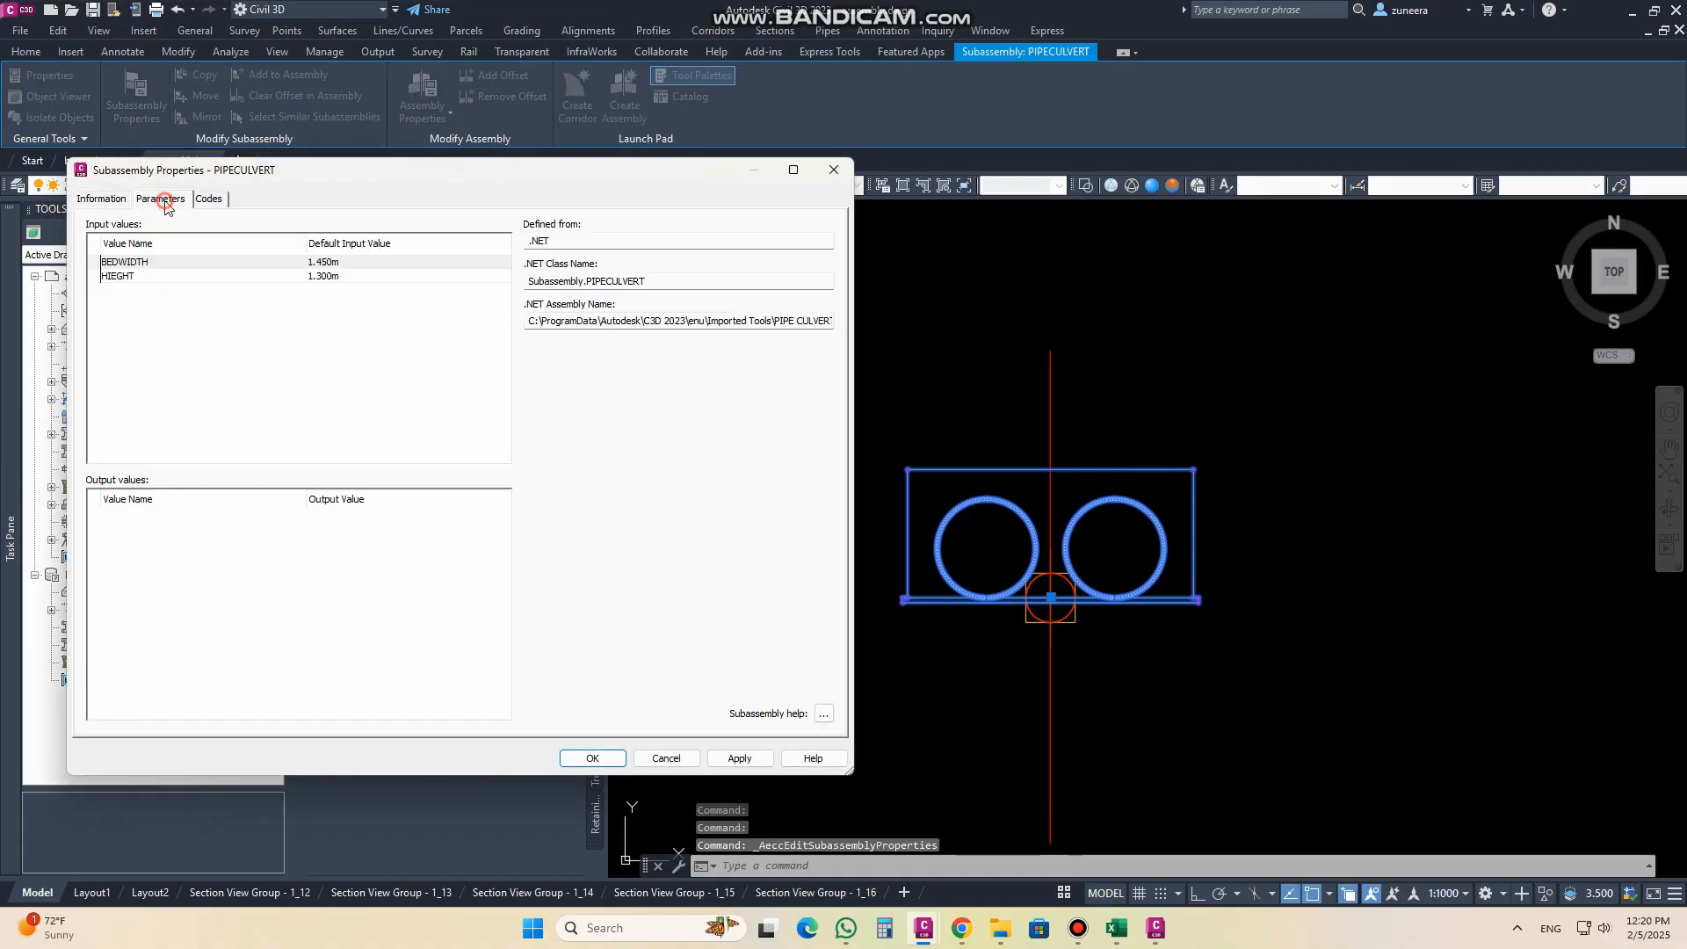
double_click(339, 262)
type("1.")
left_click(332, 277)
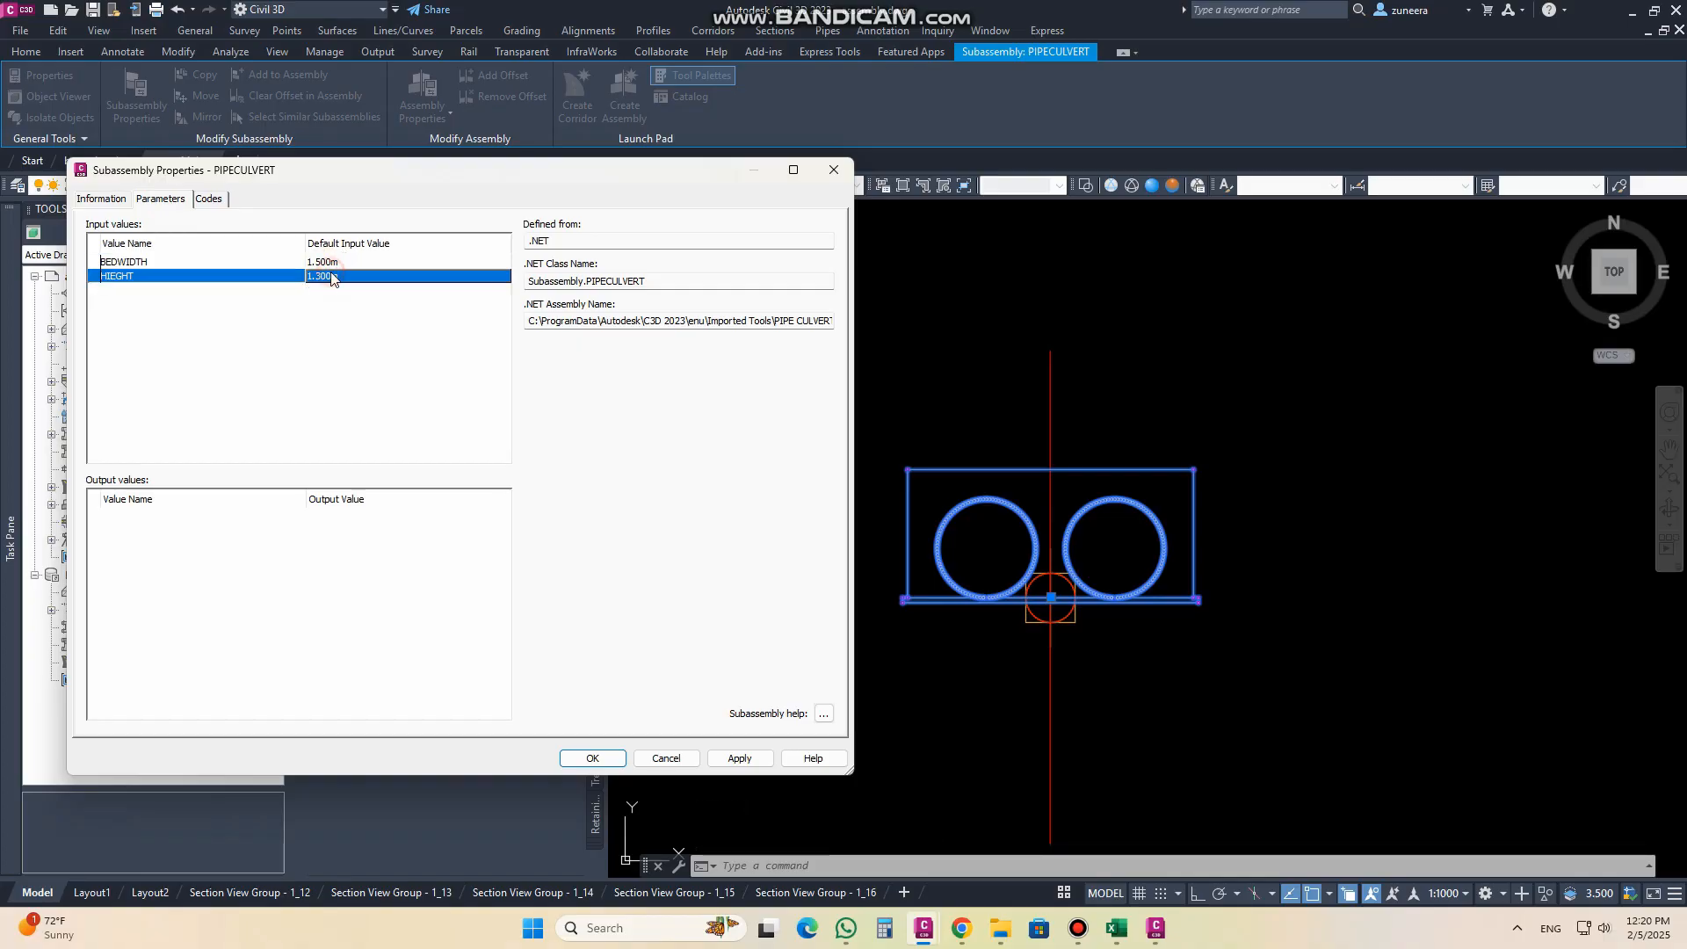
left_click(761, 761)
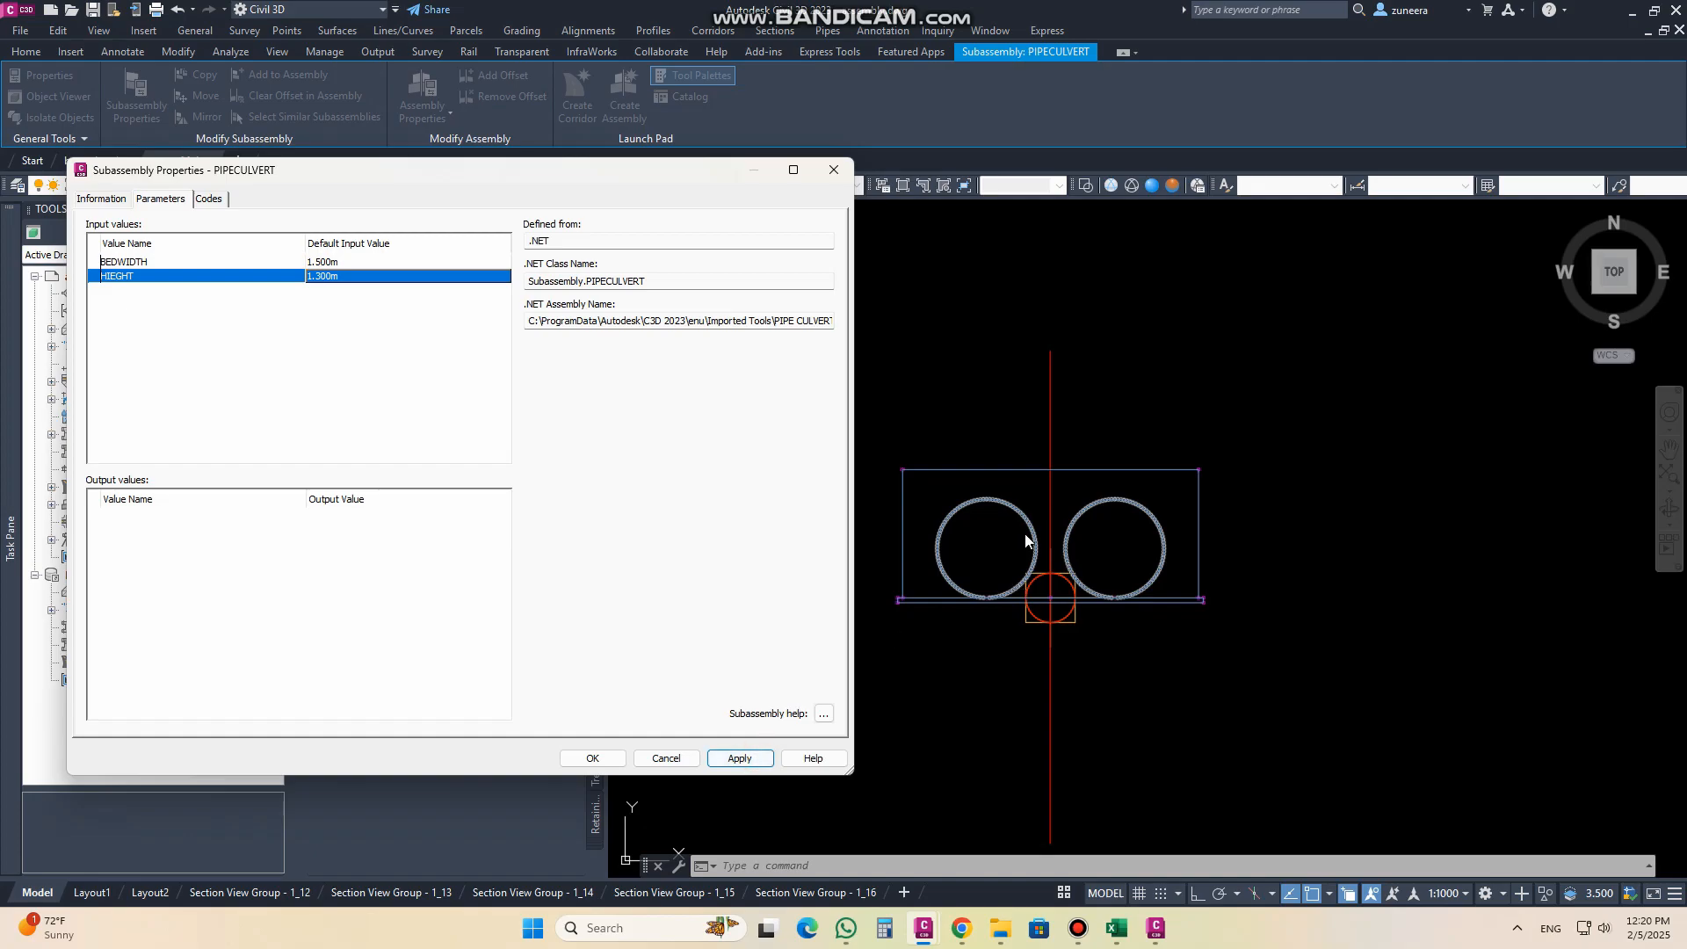
Step: Set the culvert subassembly's BEDWIDTH to 1.3 m and apply it
double_click(348, 262)
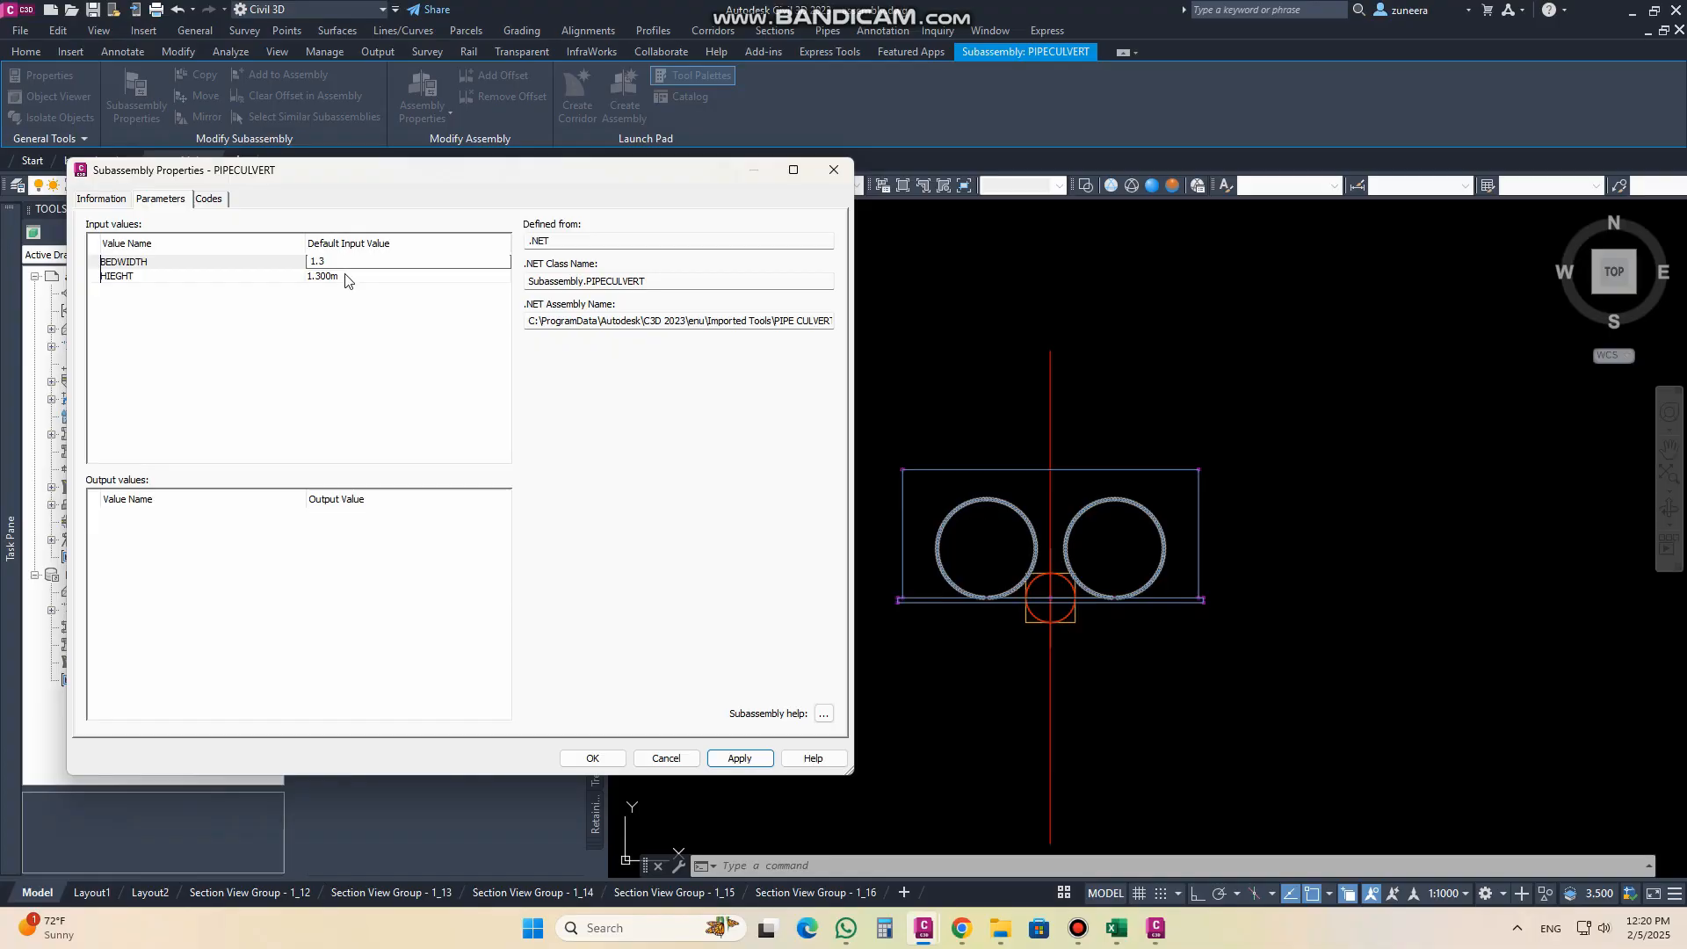
key("Return")
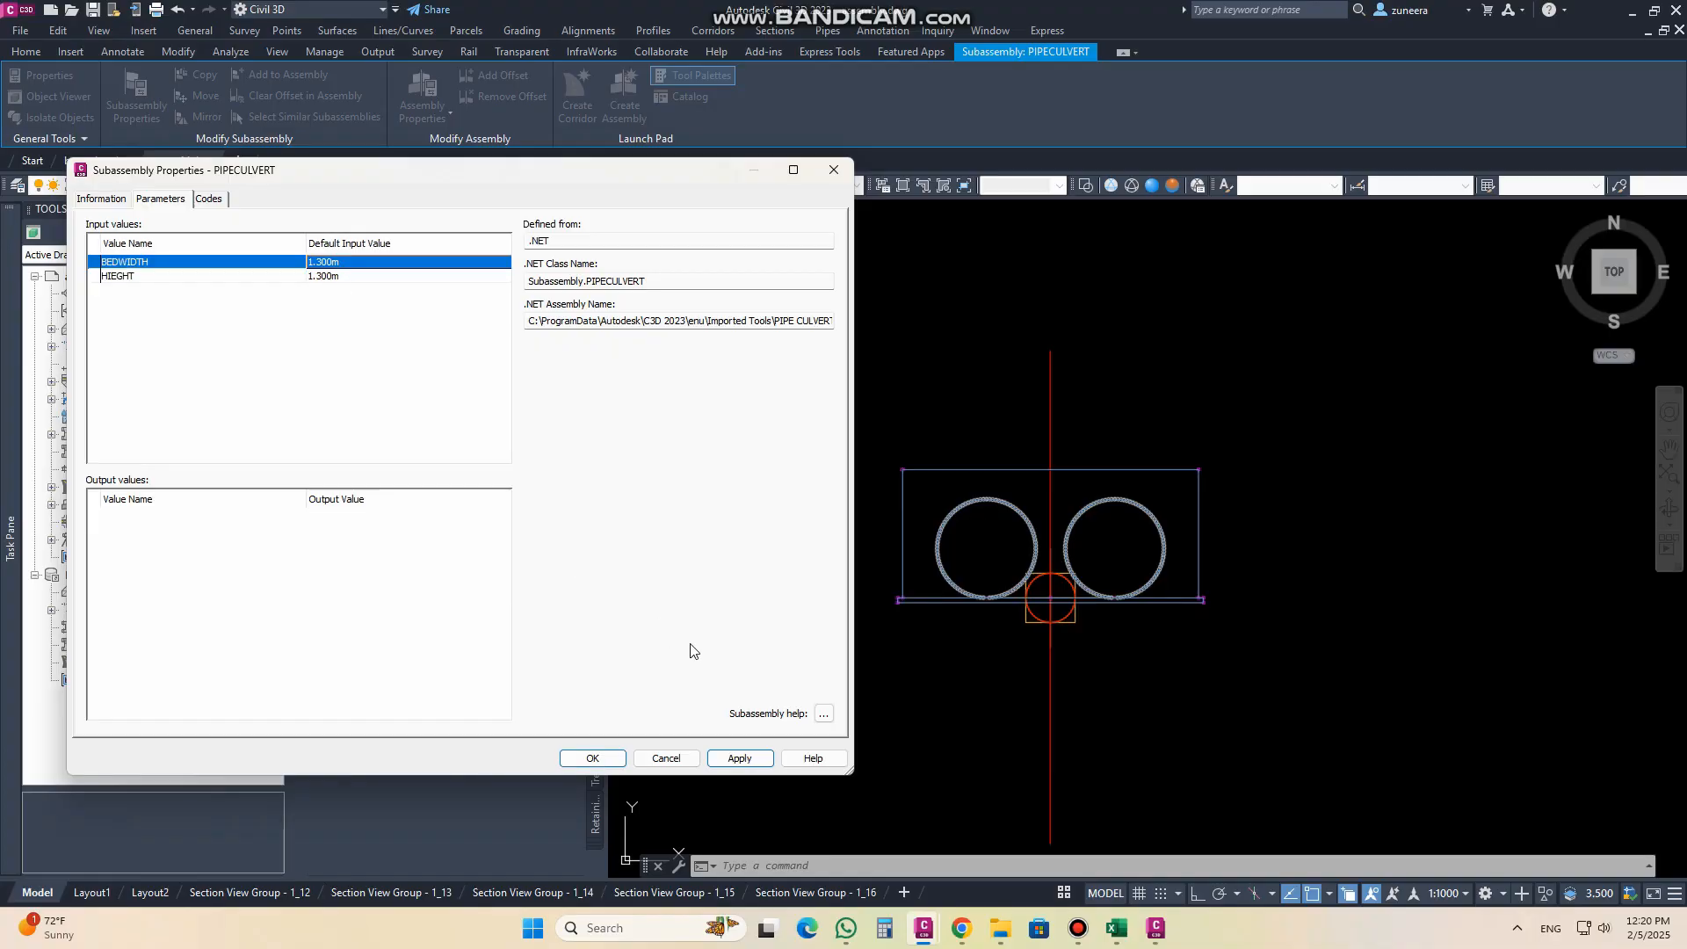
left_click(743, 758)
left_click(590, 761)
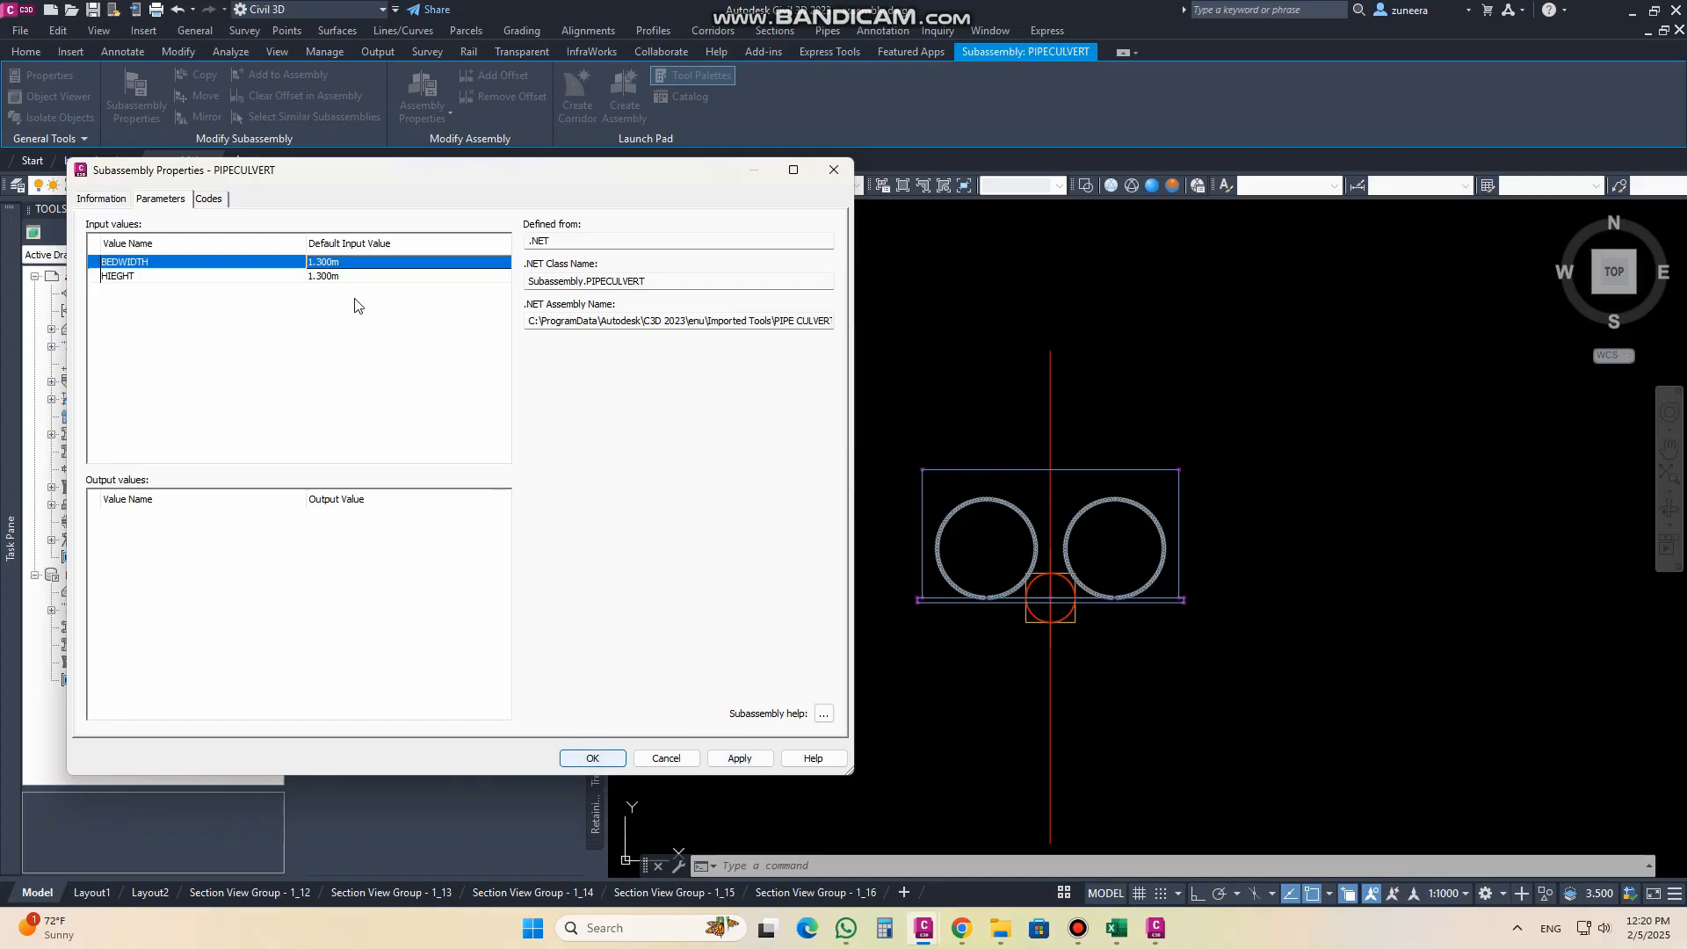
Step: Set the culvert subassembly's HIEGHT parameter to 2.3 m and apply it
double_click(332, 275)
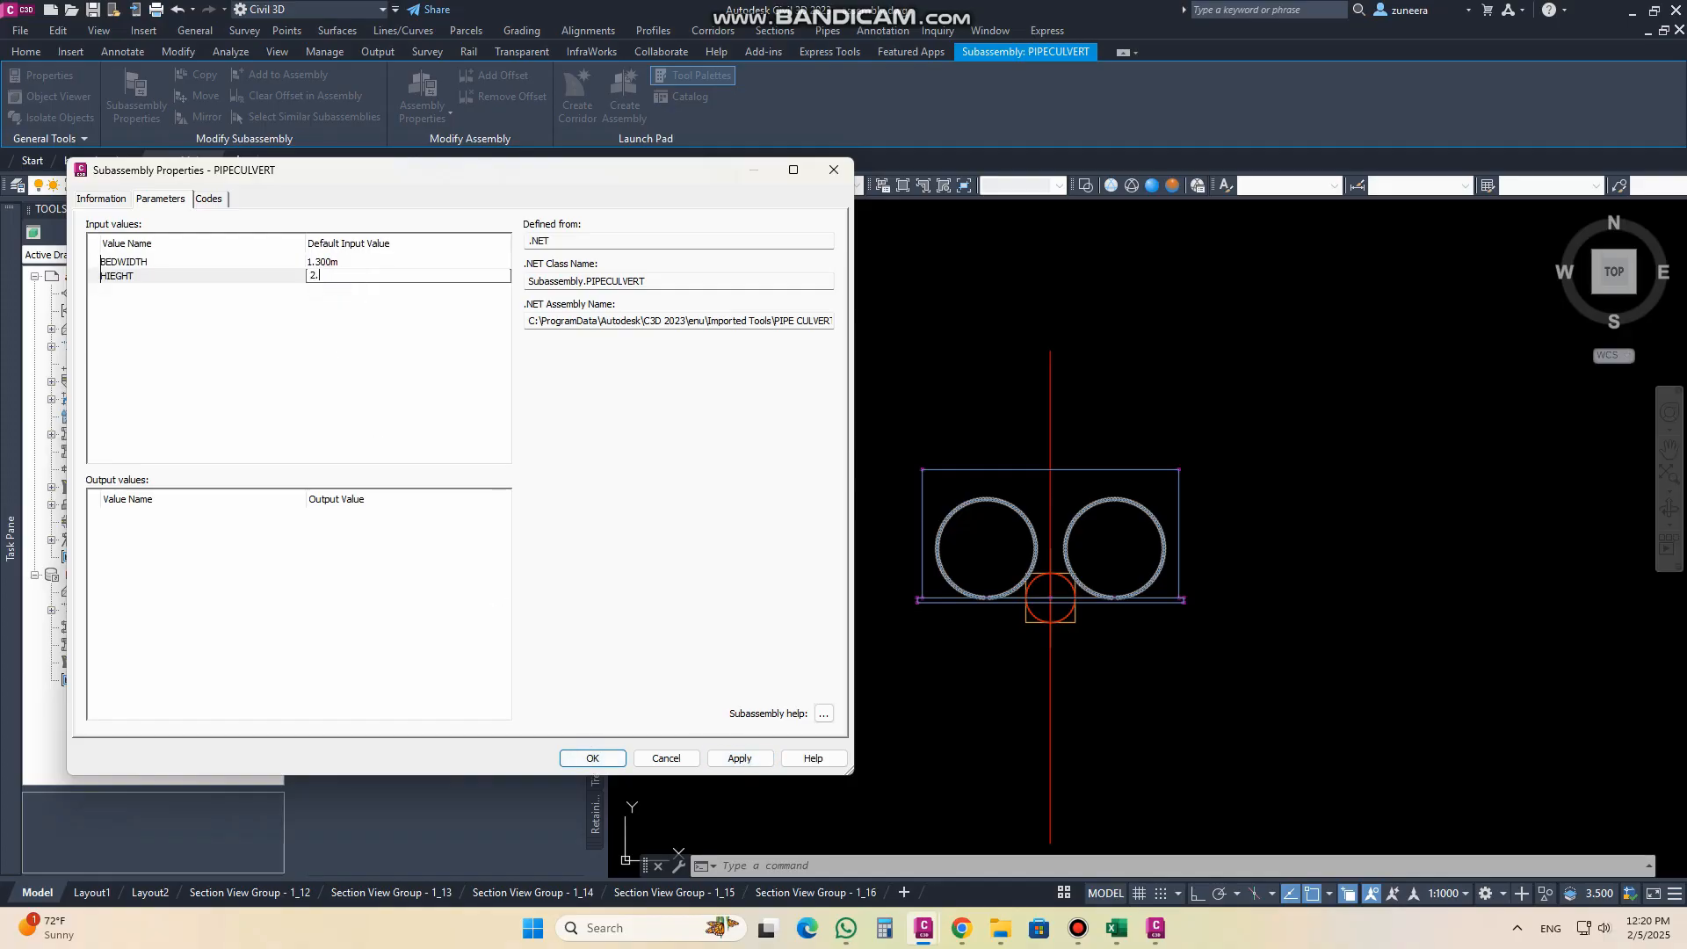
type("2.3")
left_click(341, 263)
left_click(748, 765)
Step: Set the HIEGHT parameter back to 1.3 m, apply it and close the culvert's subassembly properties
double_click(343, 278)
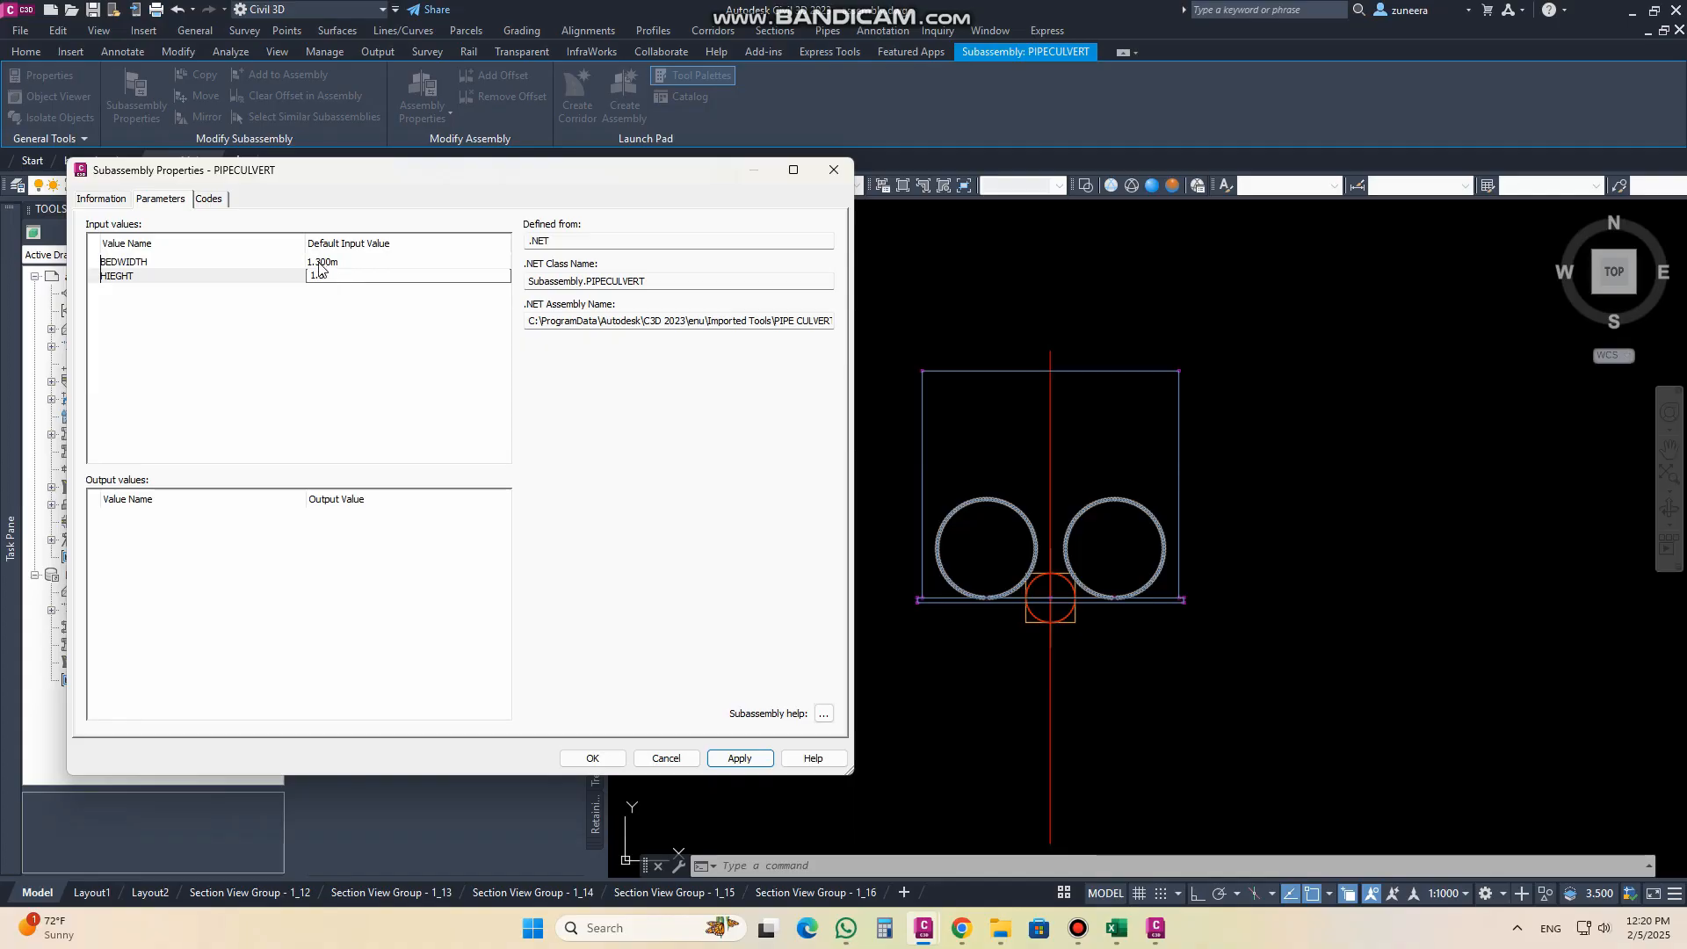
left_click(322, 262)
left_click(748, 761)
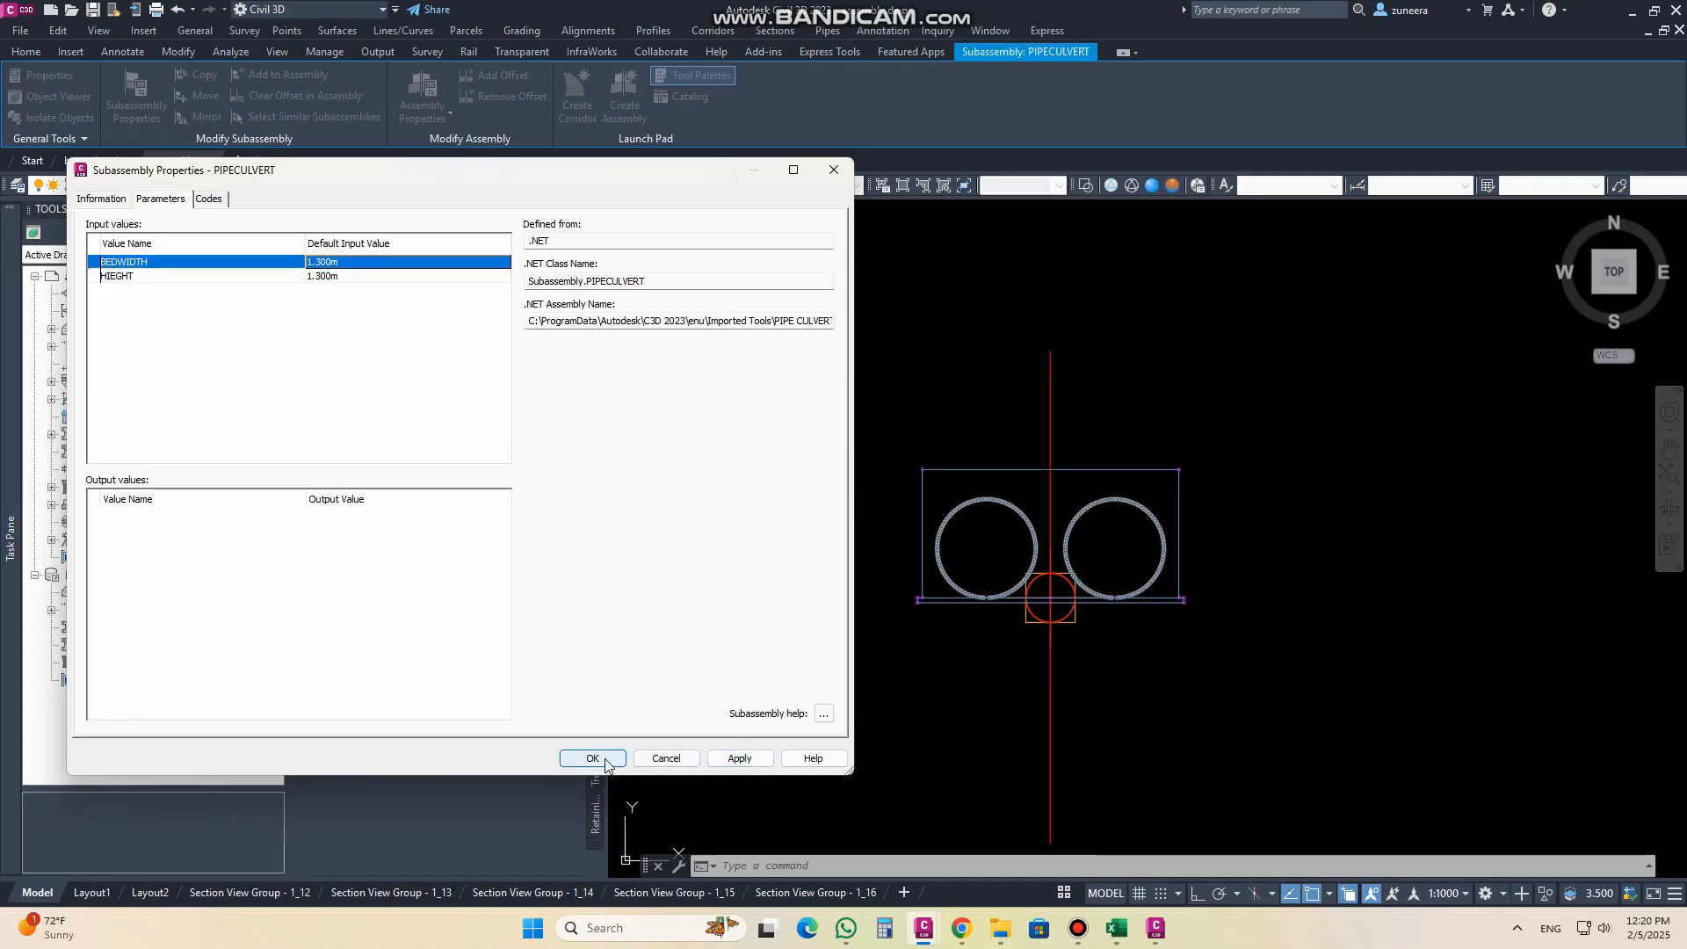
left_click(593, 758)
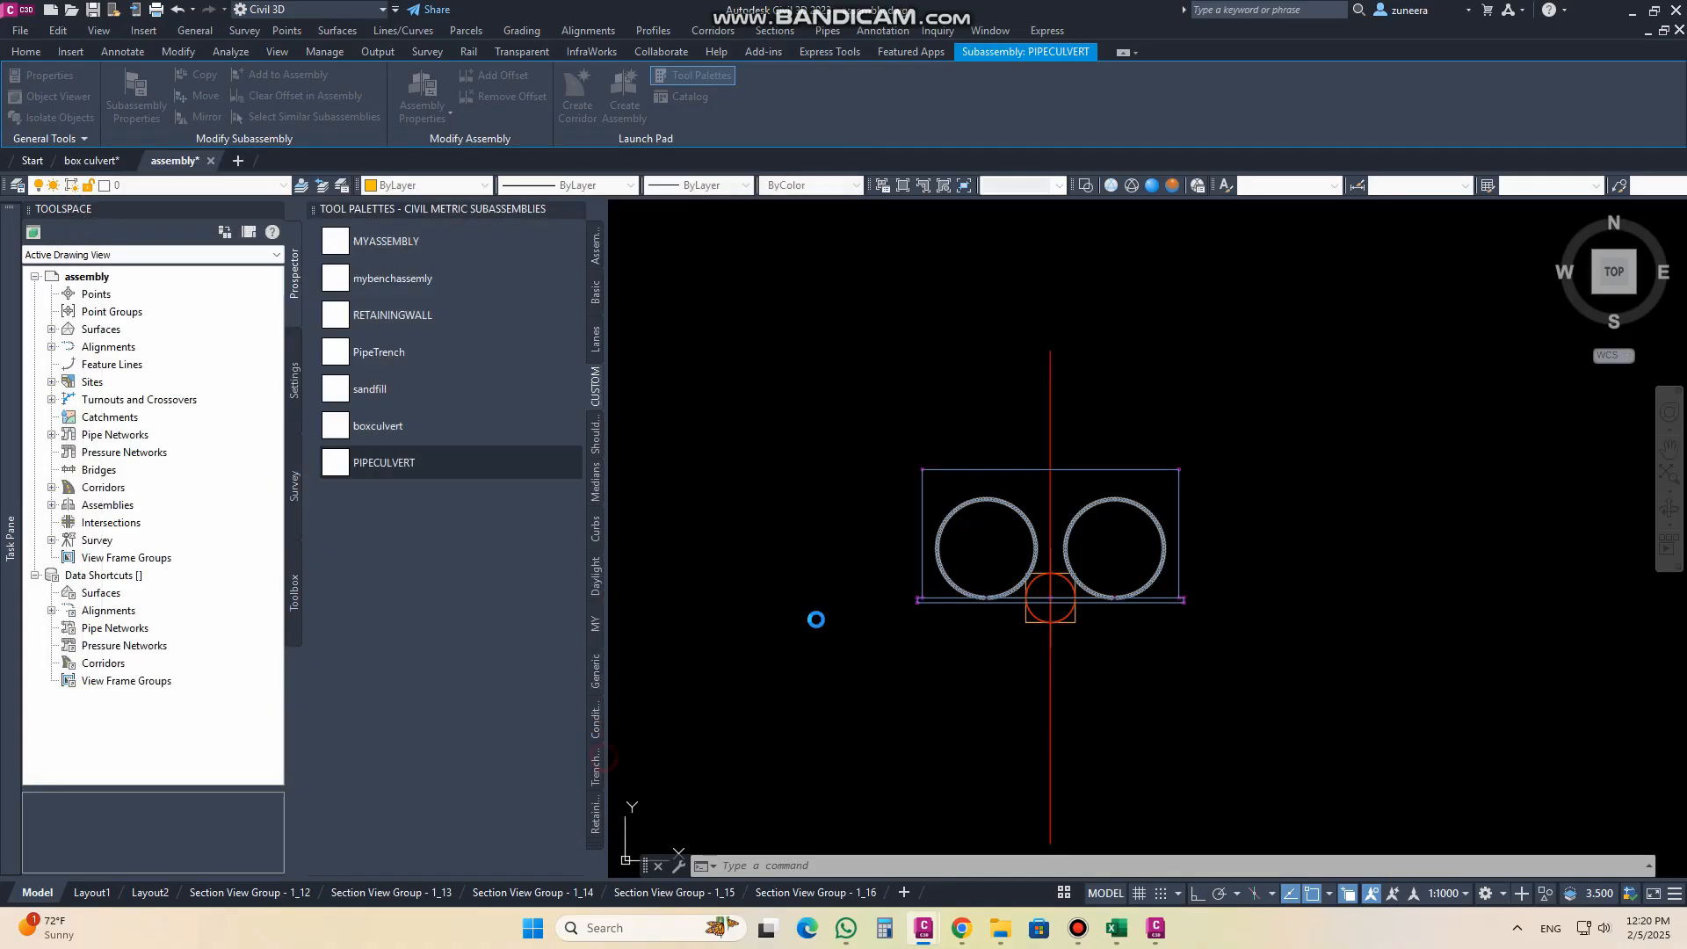
key("Escape")
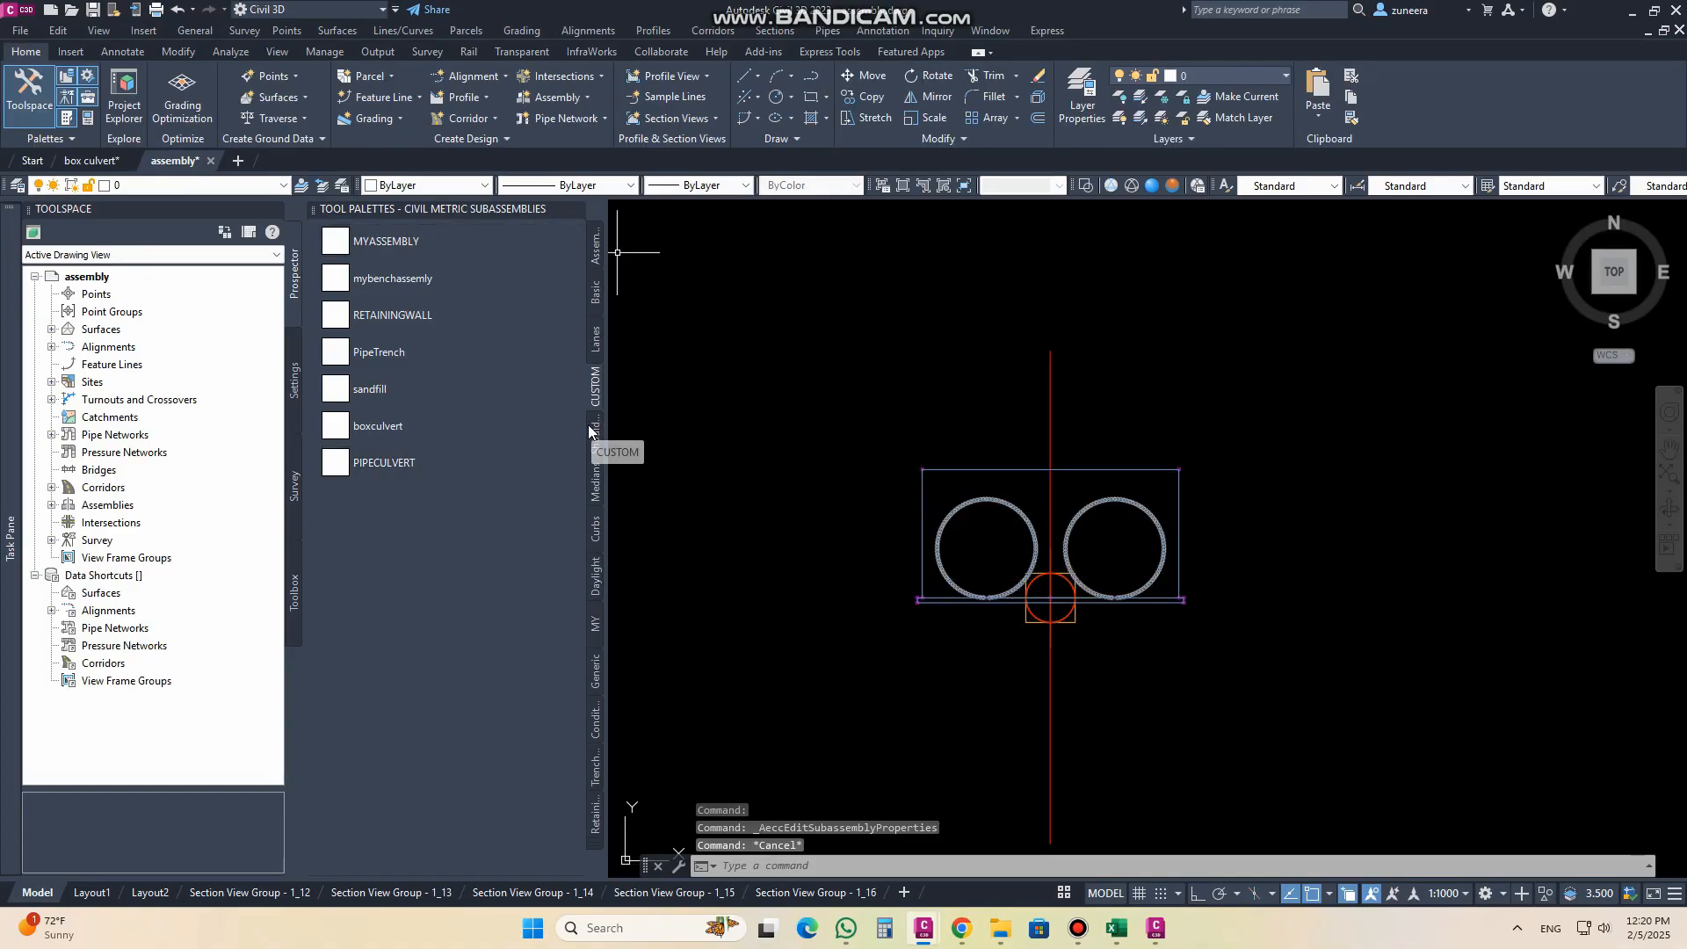
Step: Attach a DaylightGeneral subassembly to the lower right corner point of the culvert's base slab
left_click(595, 576)
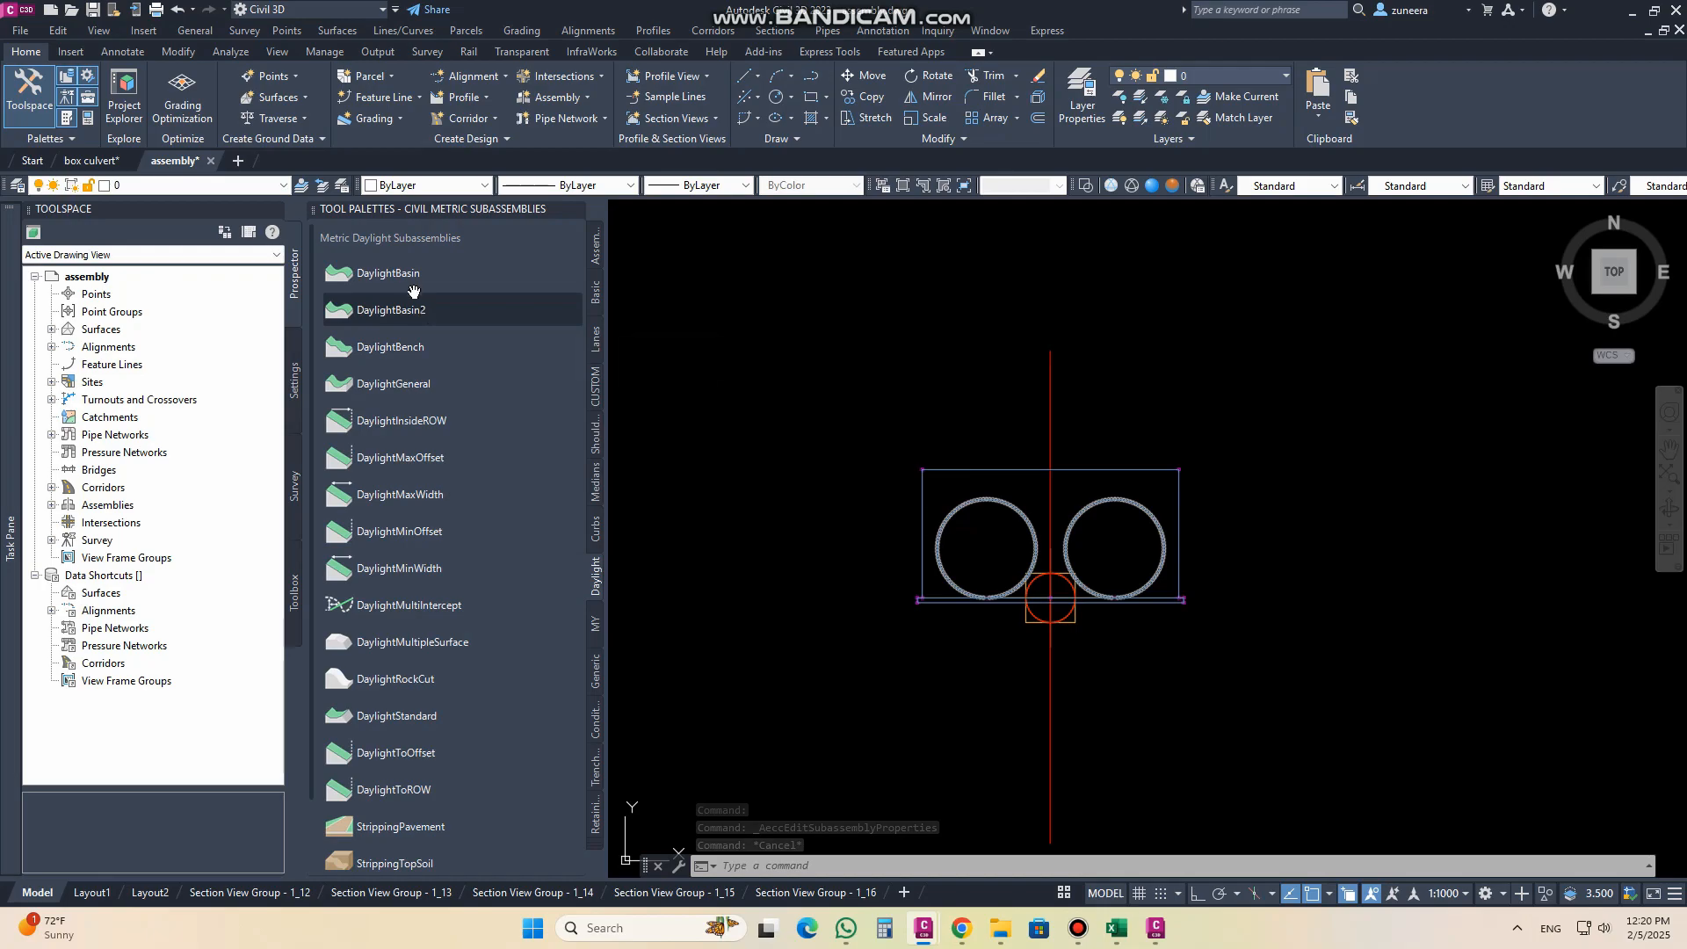
left_click(416, 388)
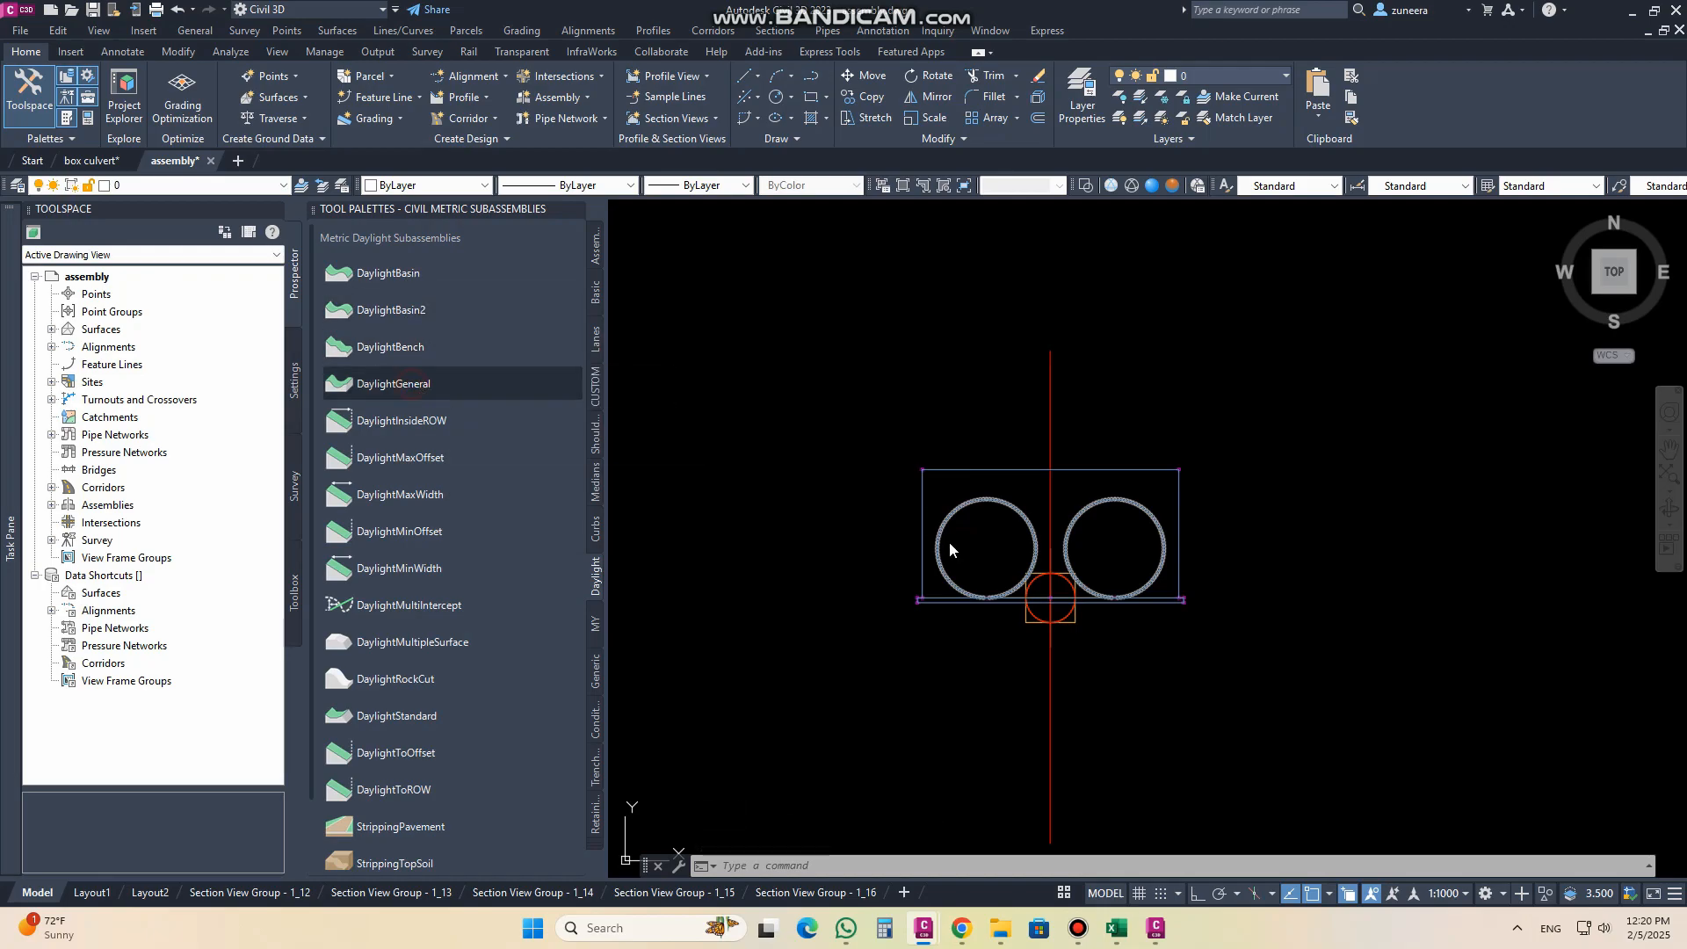
scroll(1019, 580, "up", 6)
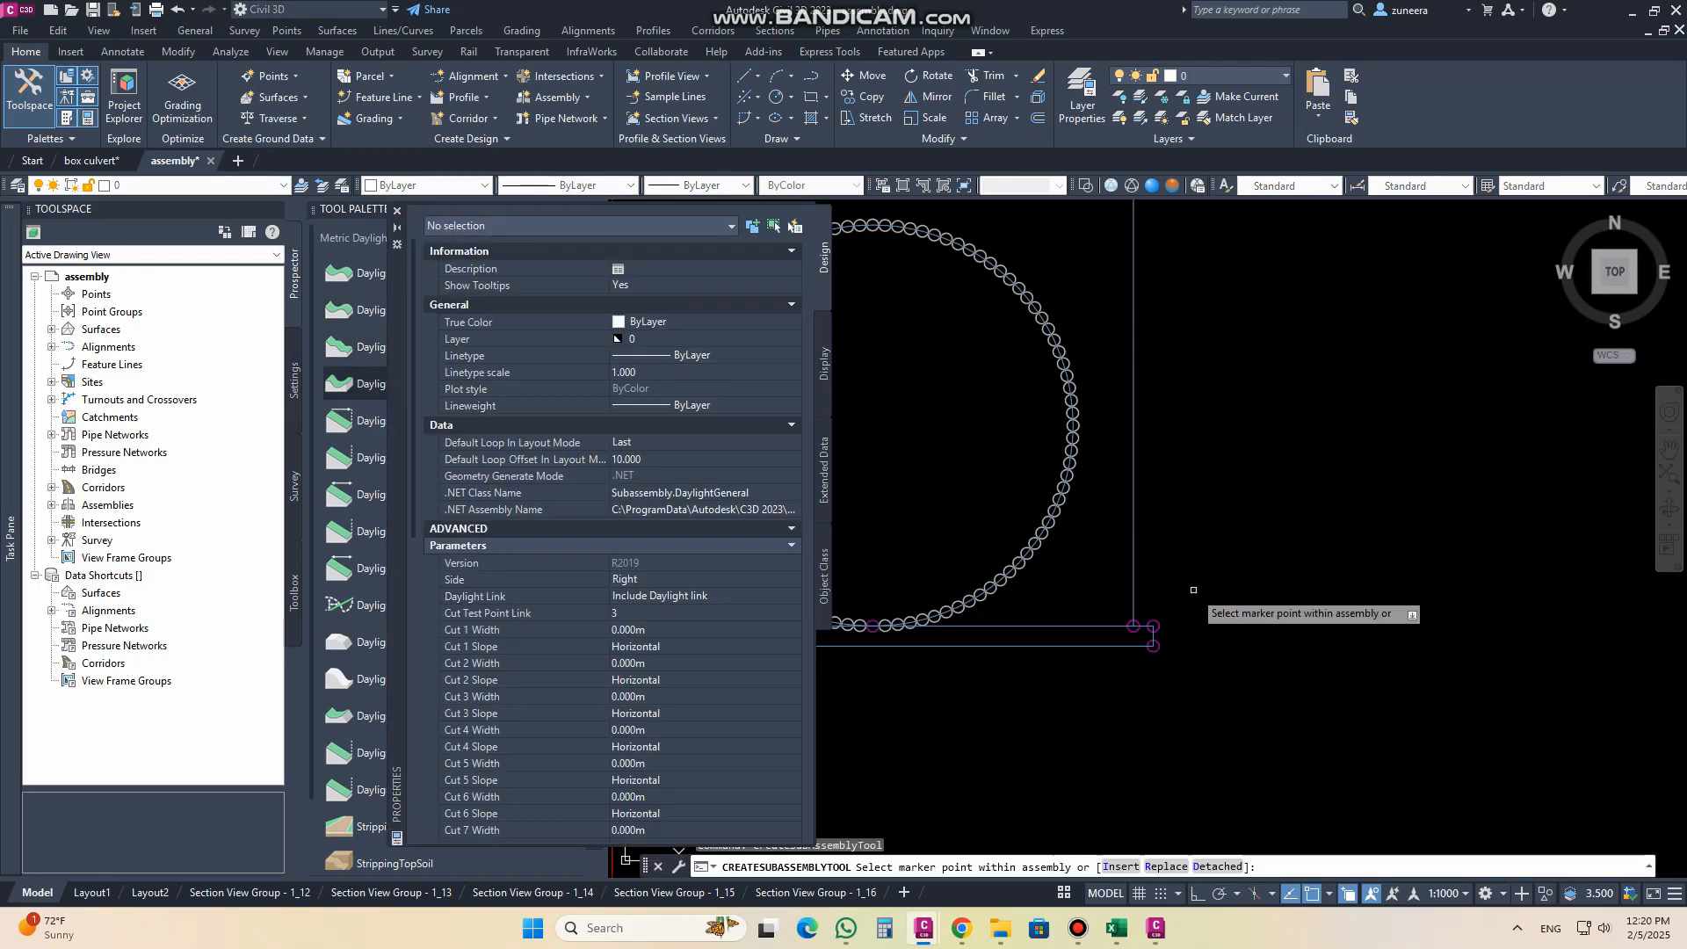
left_click(1140, 634)
key("Return")
scroll(1393, 549, "down", 10)
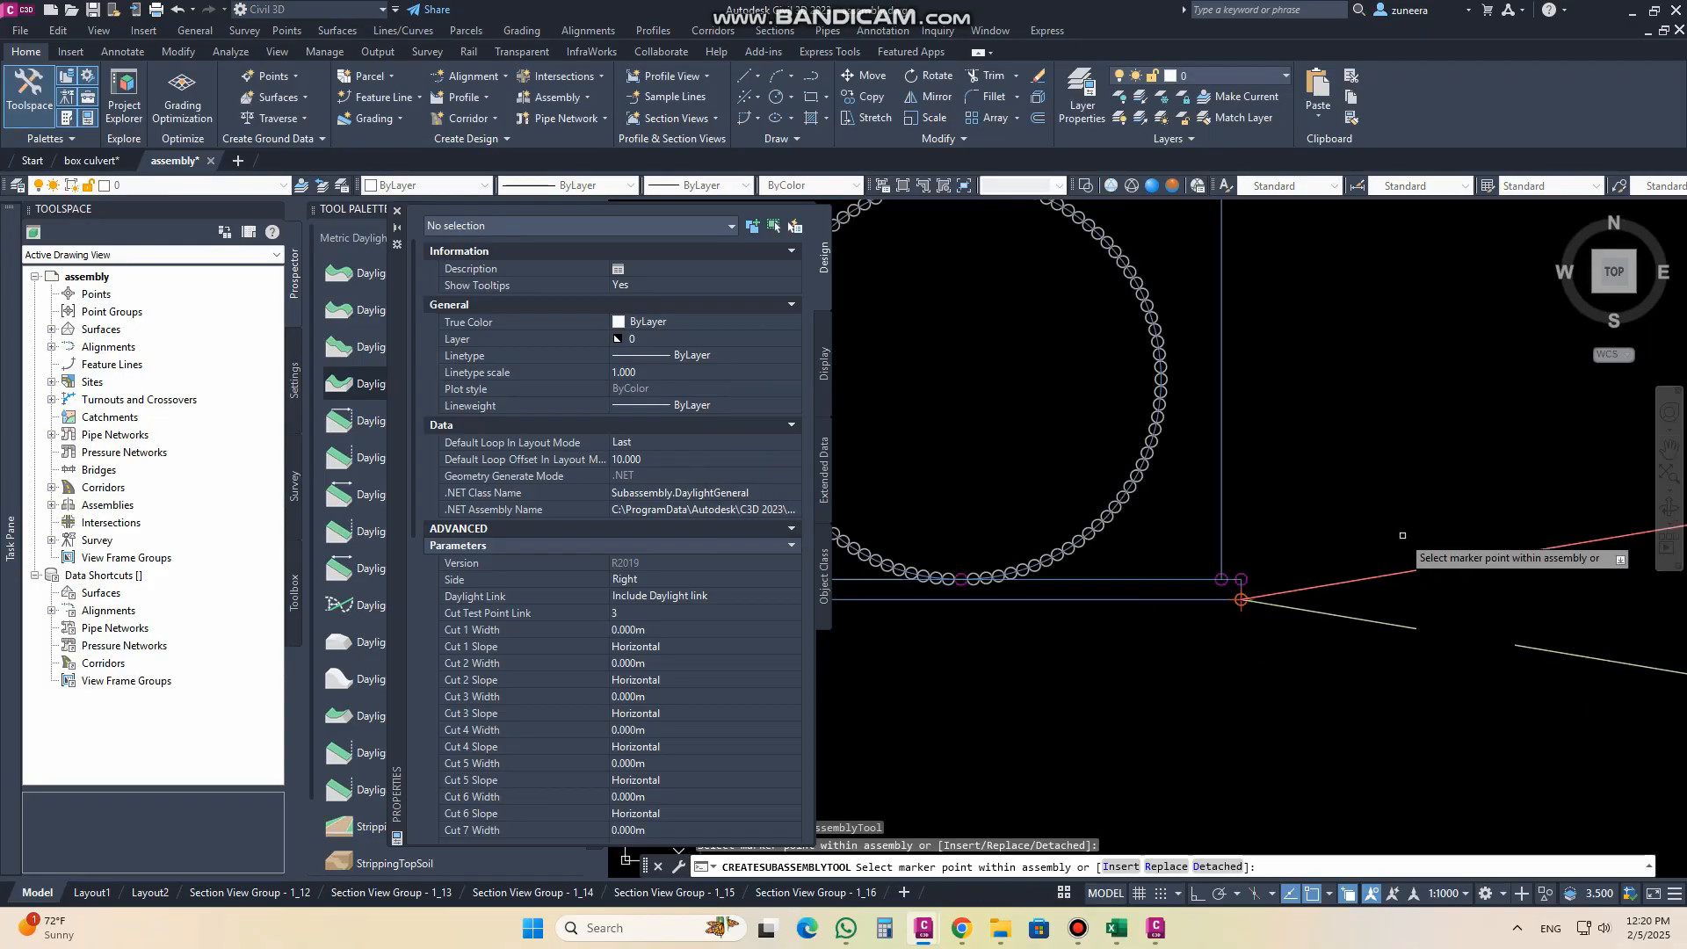
Step: Attach another DaylightGeneral subassembly to the lower left corner point of the base slab and finish placing
scroll(1296, 538, "up", 10)
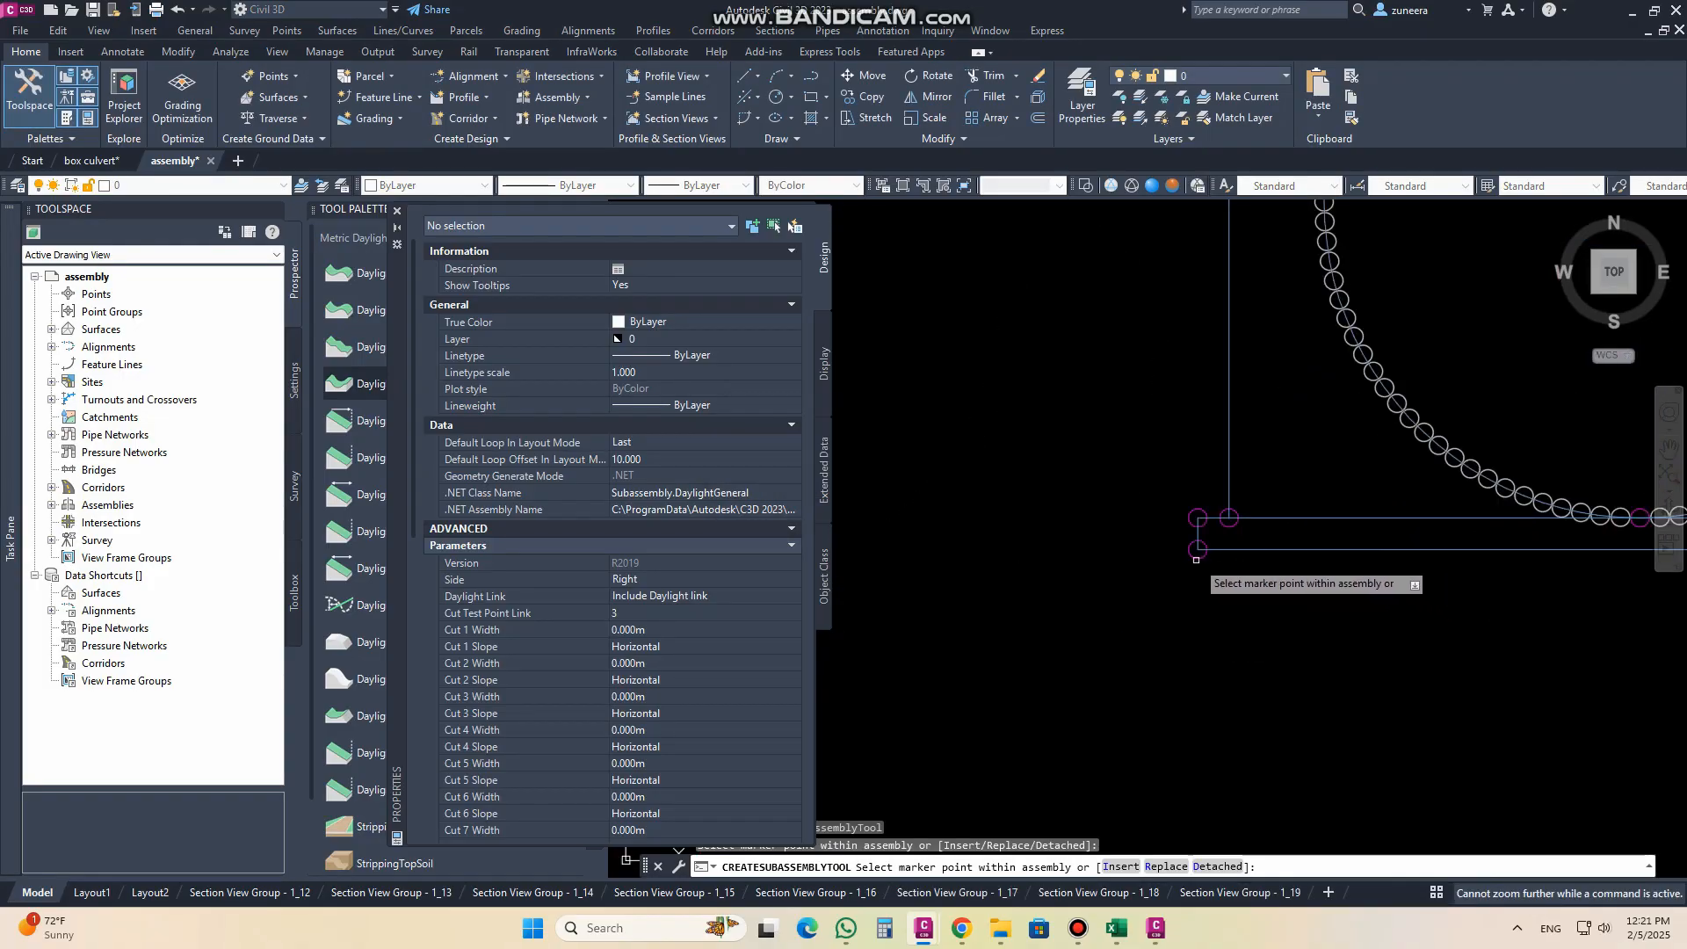
left_click(1198, 556)
key("Return")
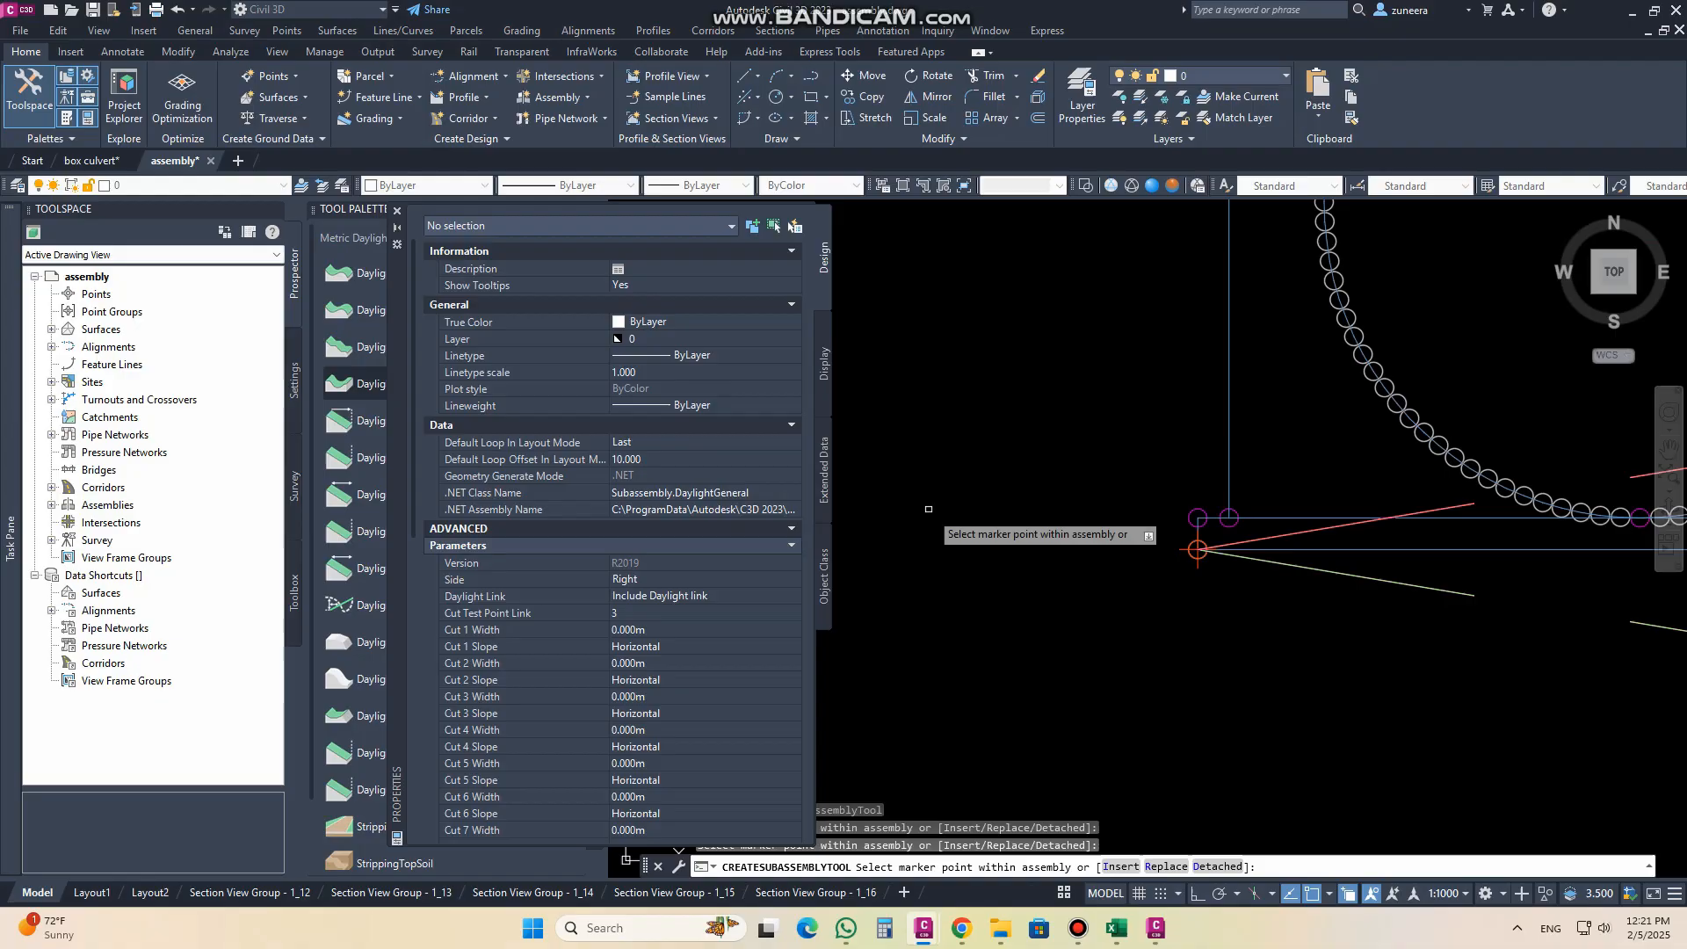
key("Escape")
Step: Set the Side parameter of the DaylightGeneral at the base slab's left corner to Left and apply it
left_click(1403, 590)
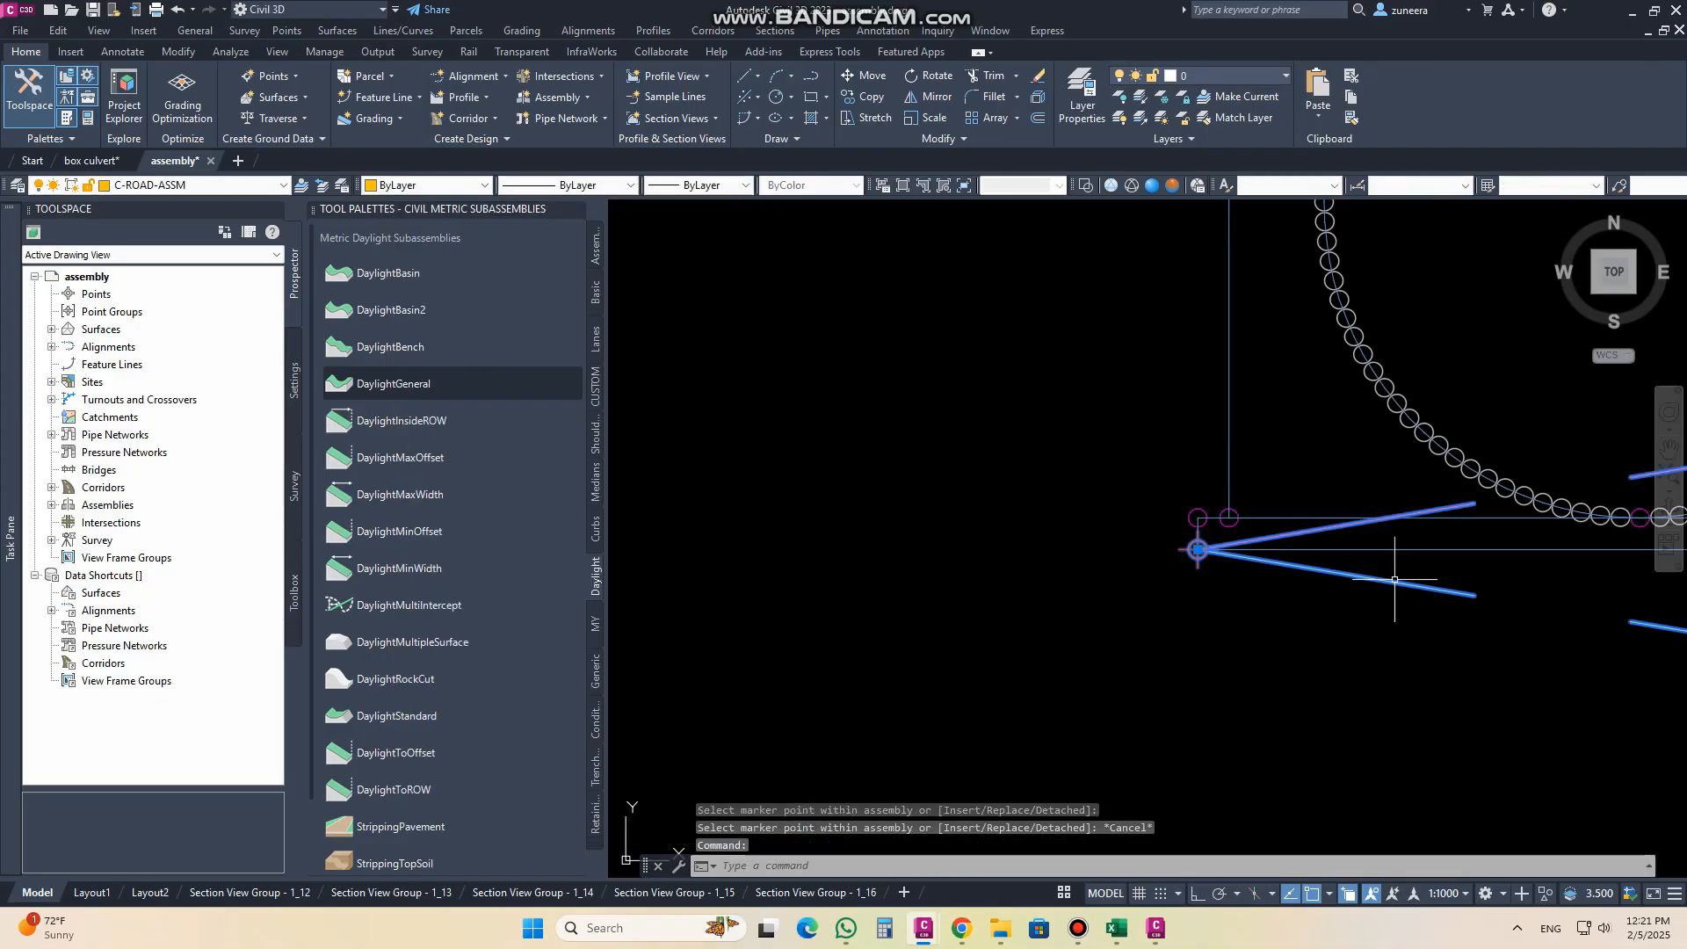
left_click(133, 106)
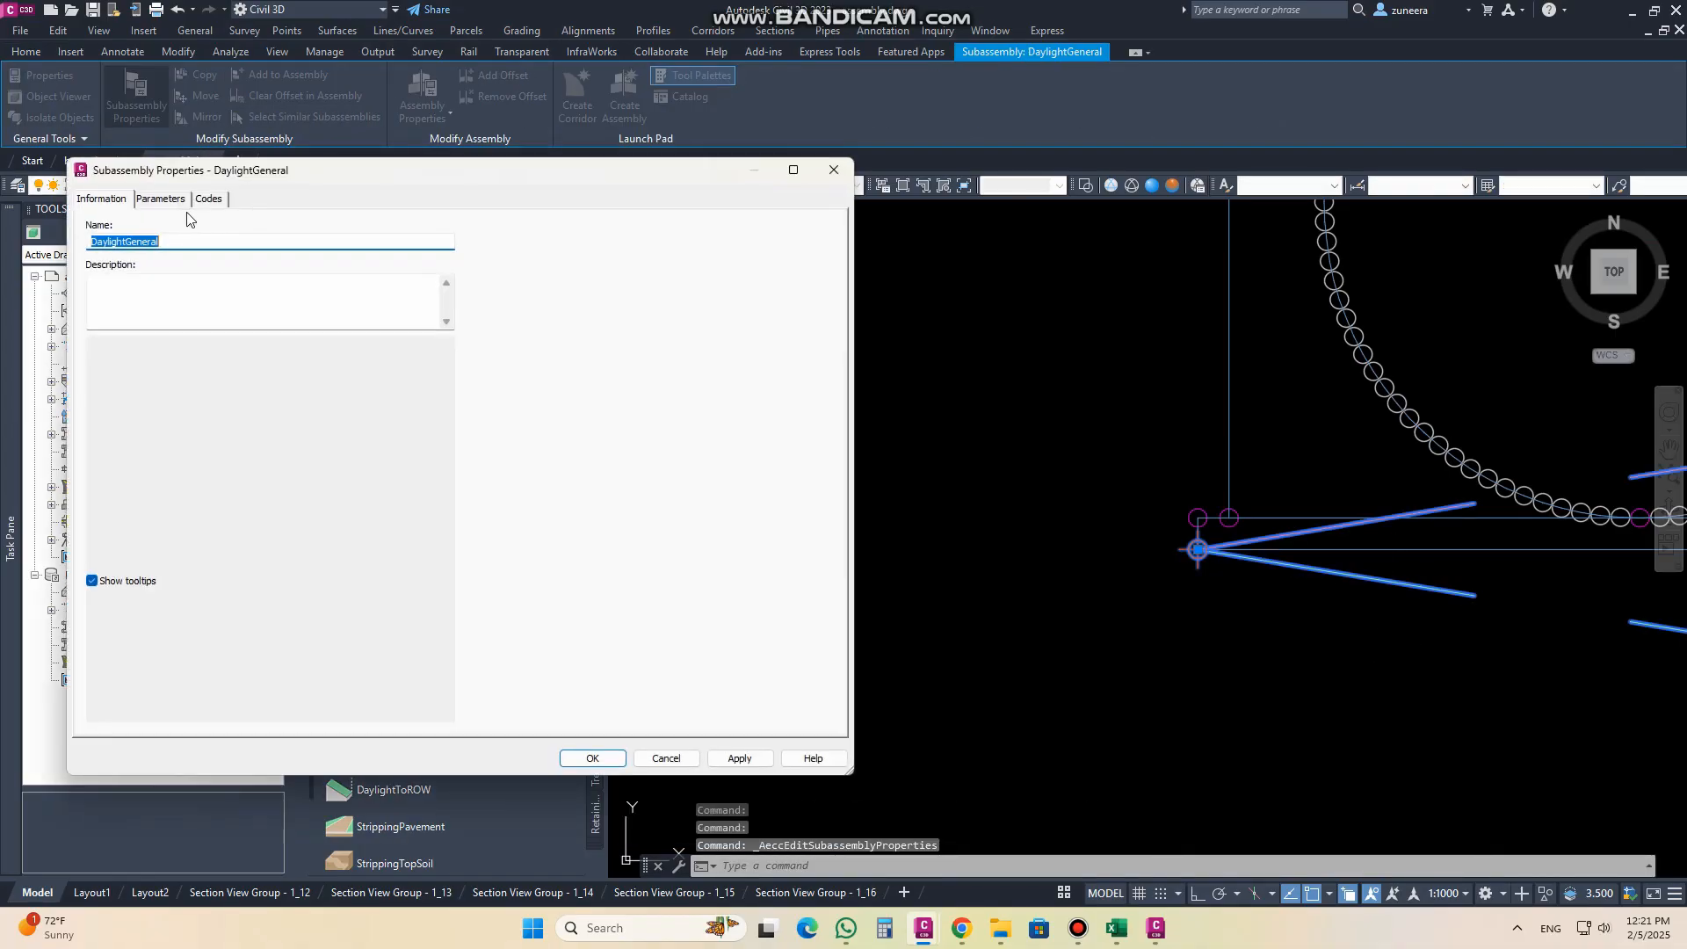
left_click(171, 200)
double_click(309, 265)
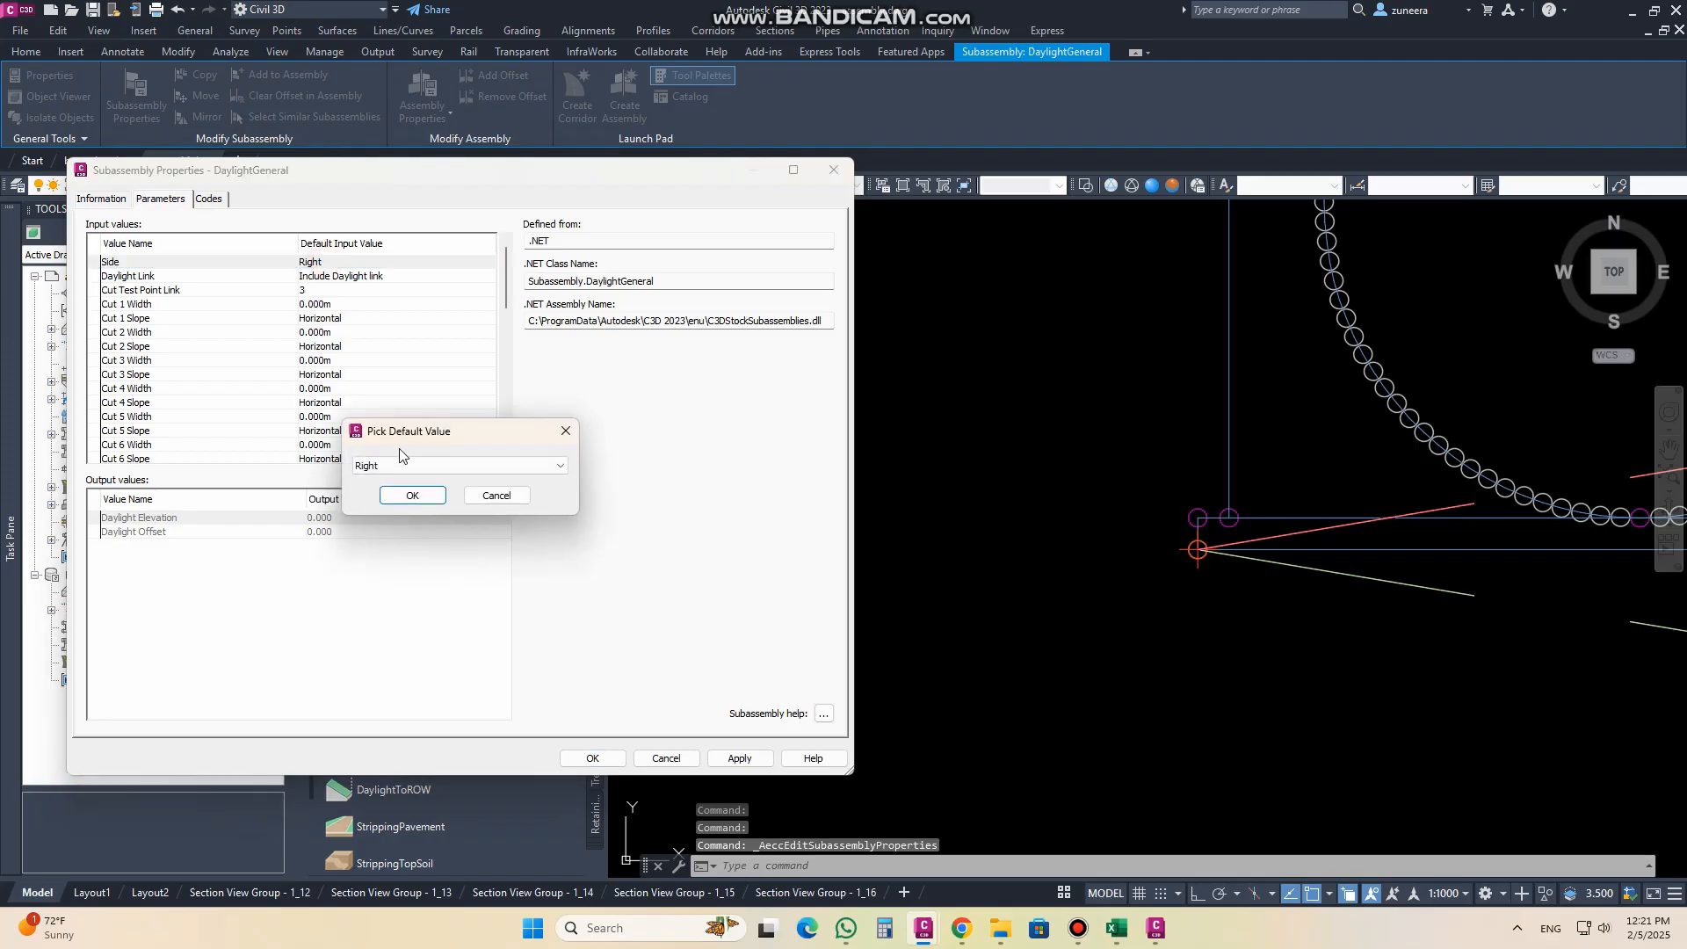
left_click(405, 465)
left_click(400, 493)
left_click(413, 497)
left_click(739, 758)
left_click(606, 761)
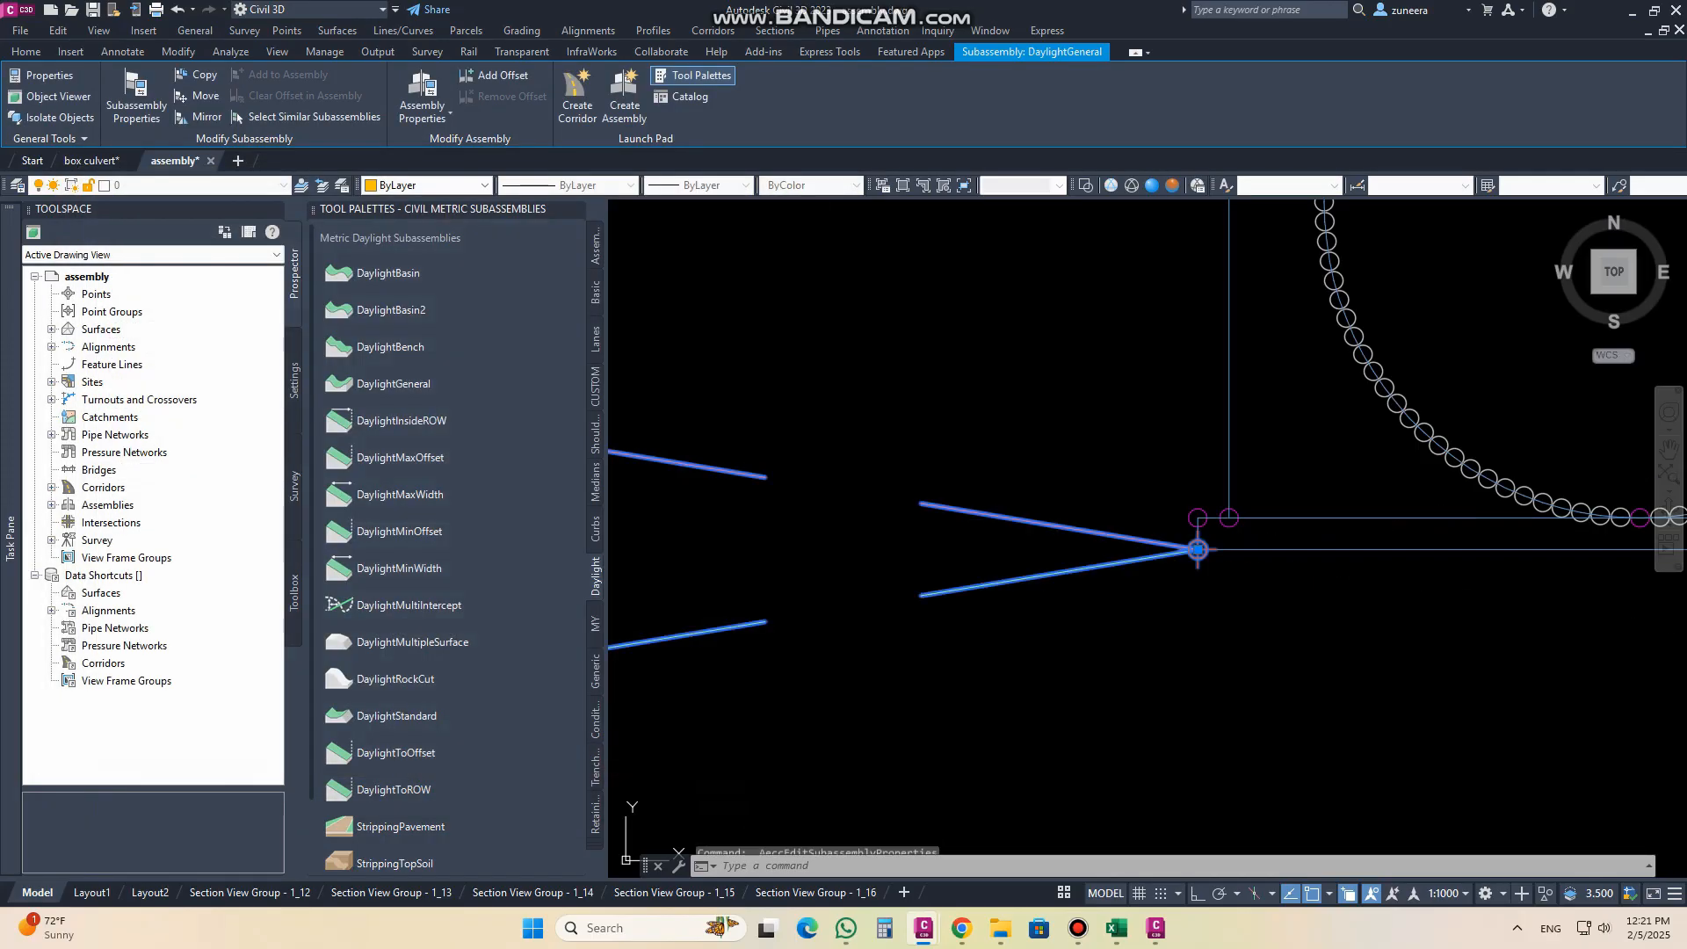
Step: Close the subassembly tool palettes and clear the selection to view the finished culvert assembly
left_click(575, 209)
key("Escape")
scroll(860, 557, "down", 6)
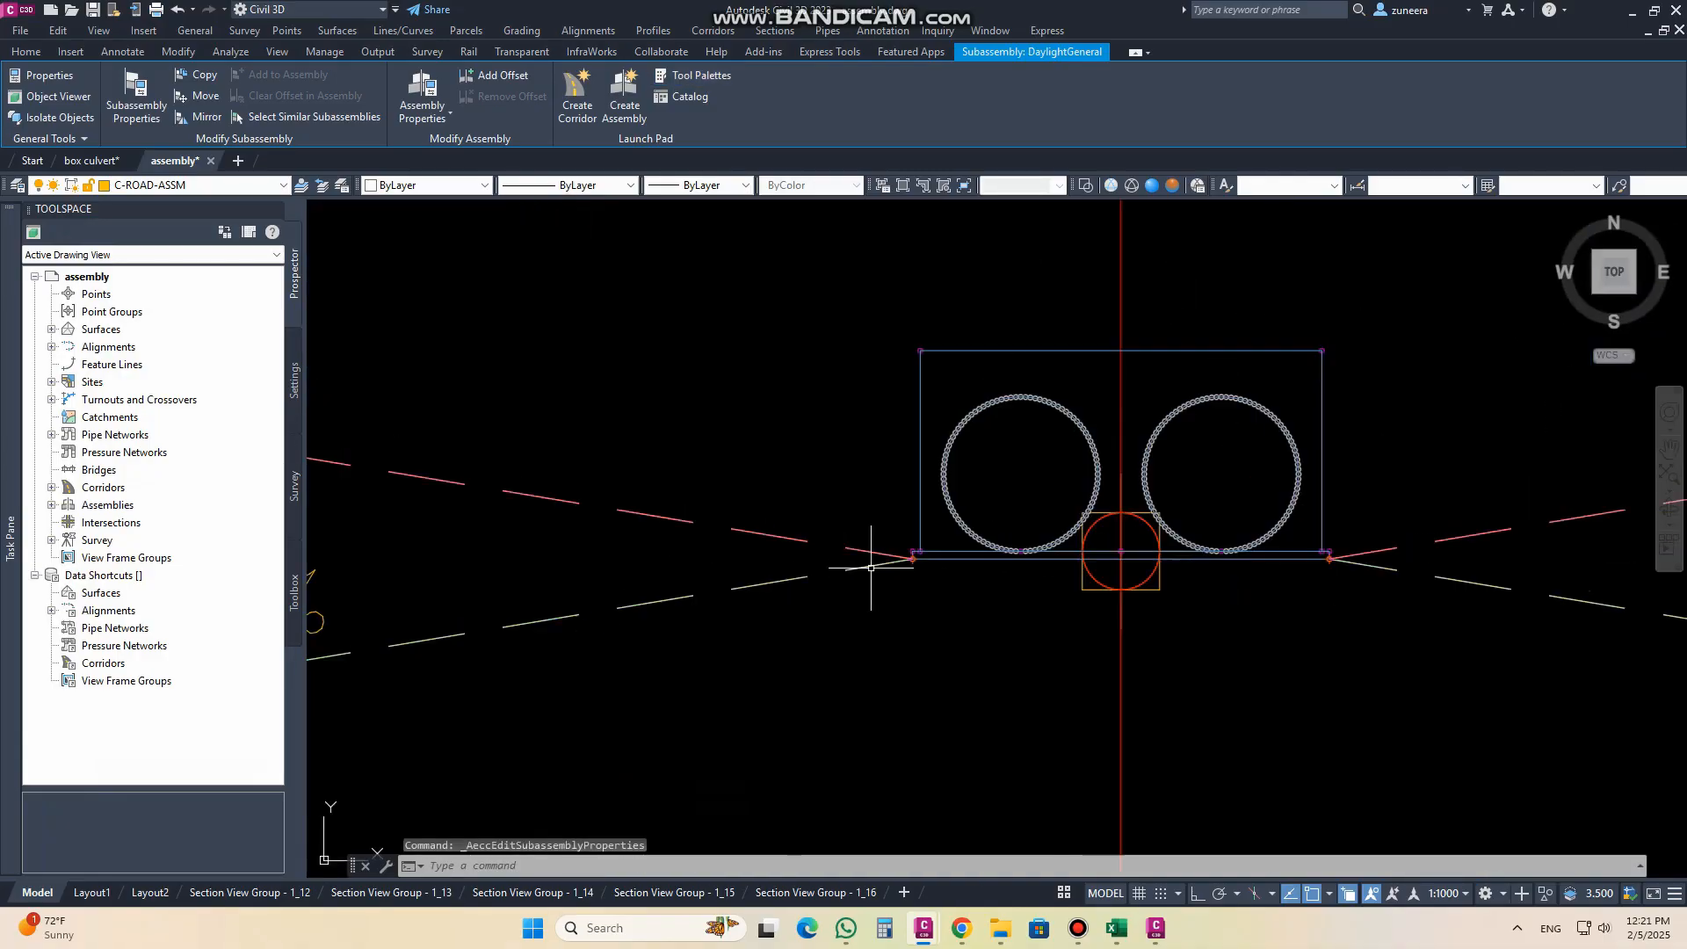
key("Escape")
scroll(860, 557, "down", 8)
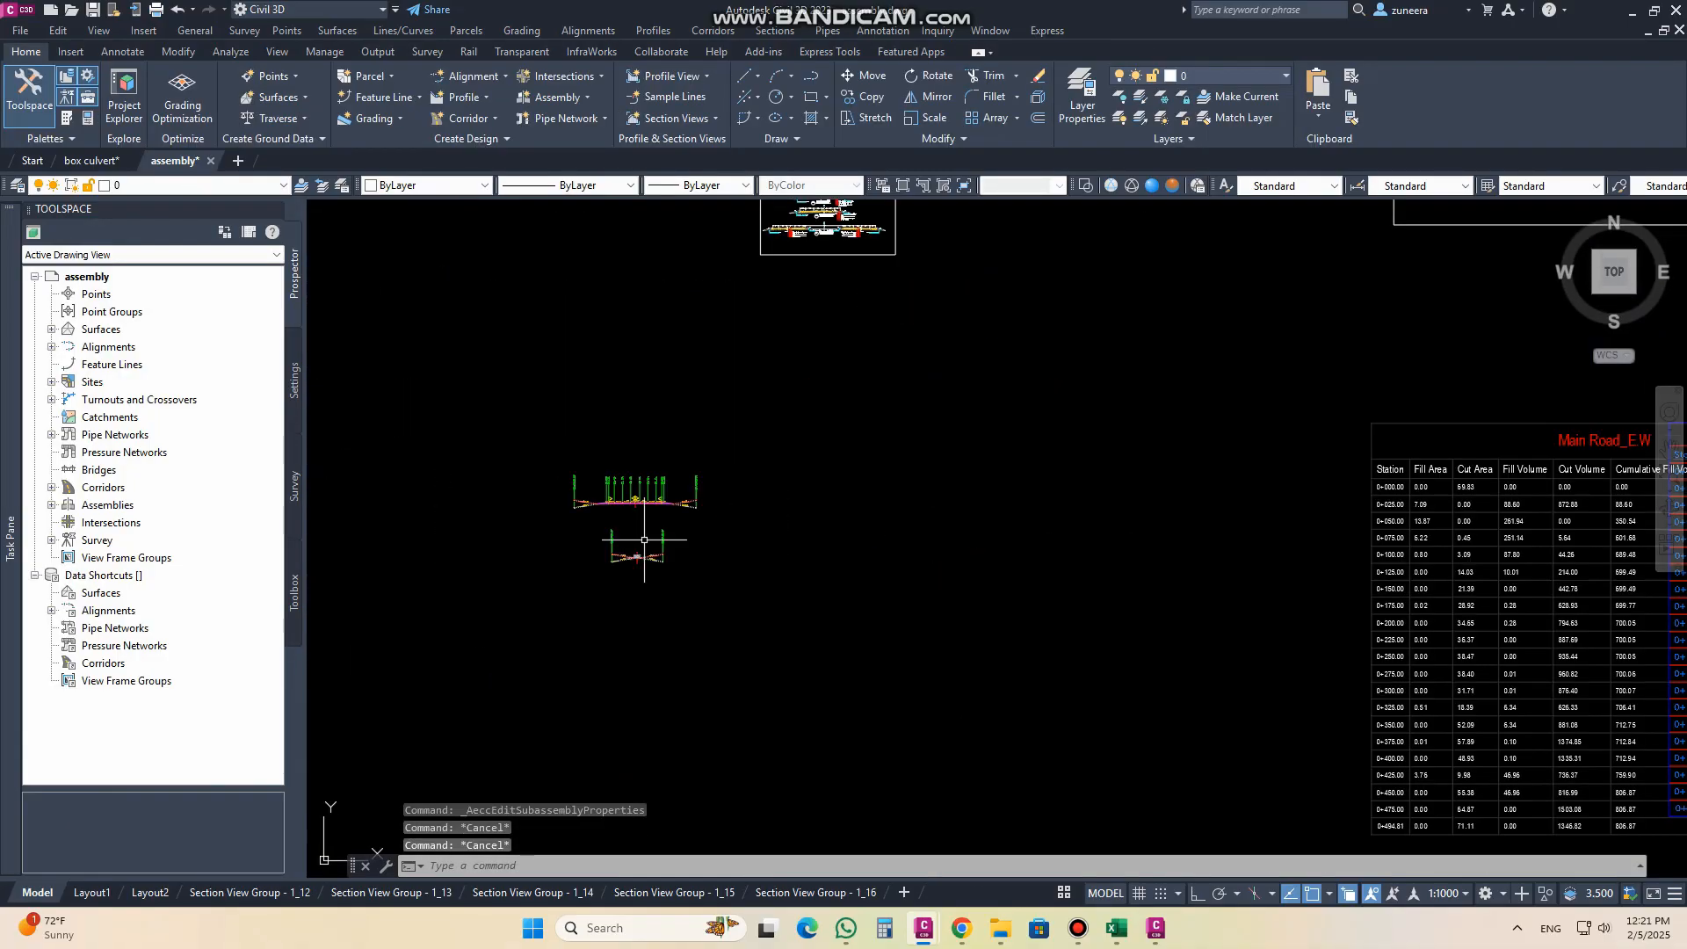
scroll(899, 395, "up", 15)
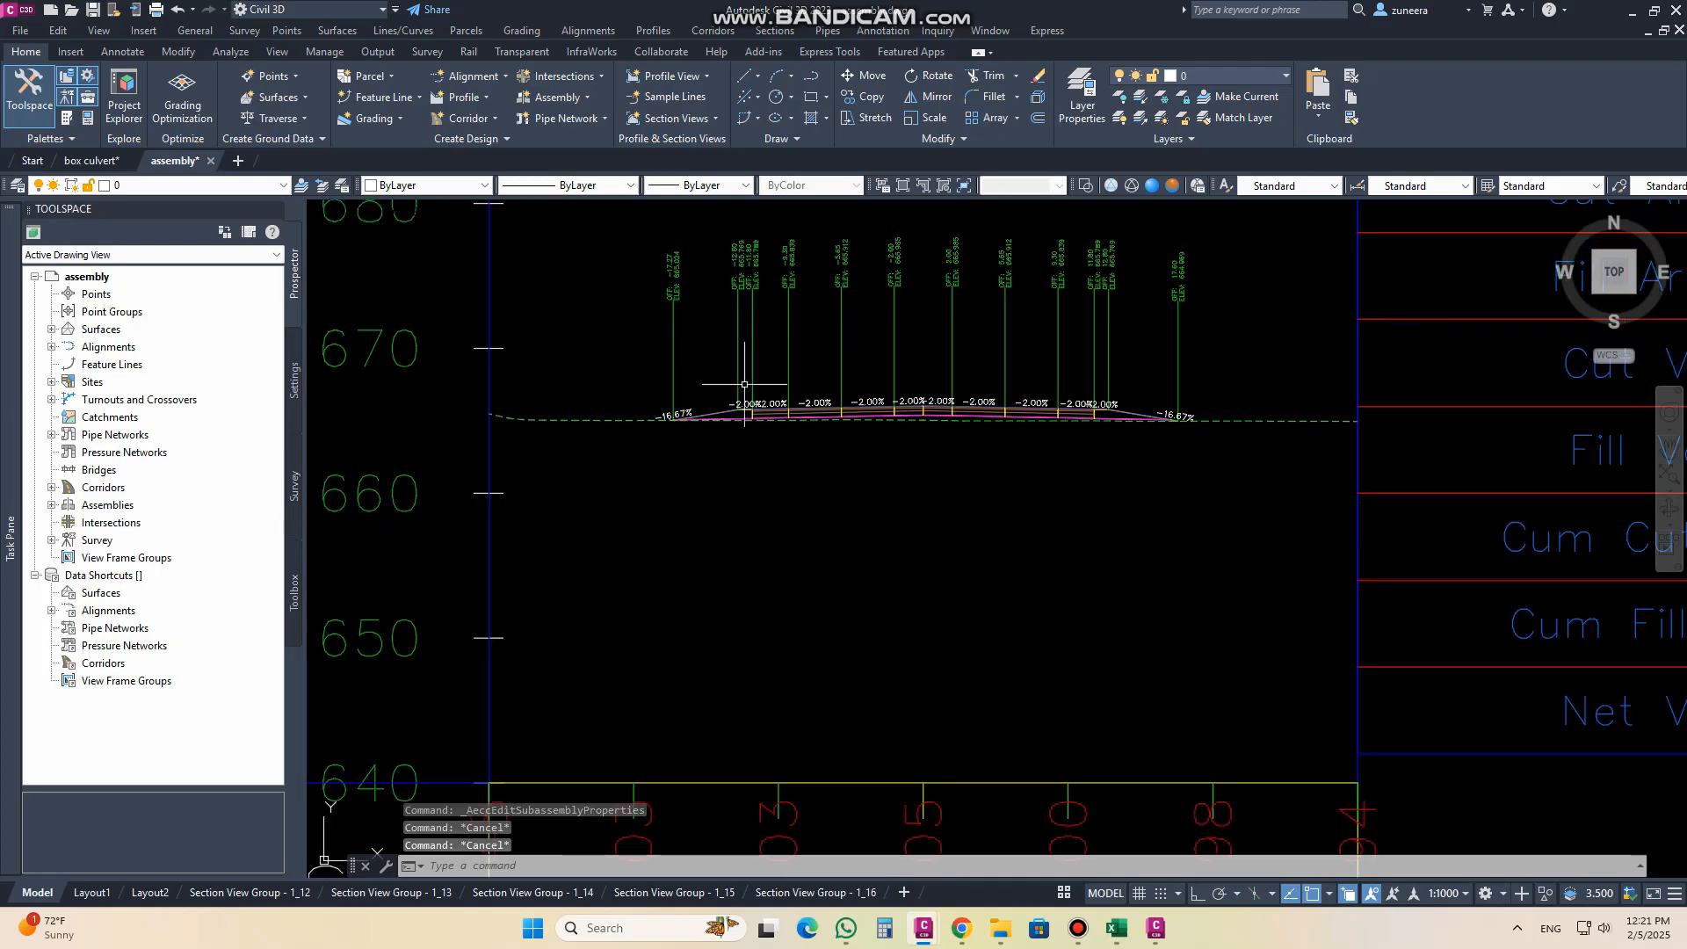
left_click(687, 481)
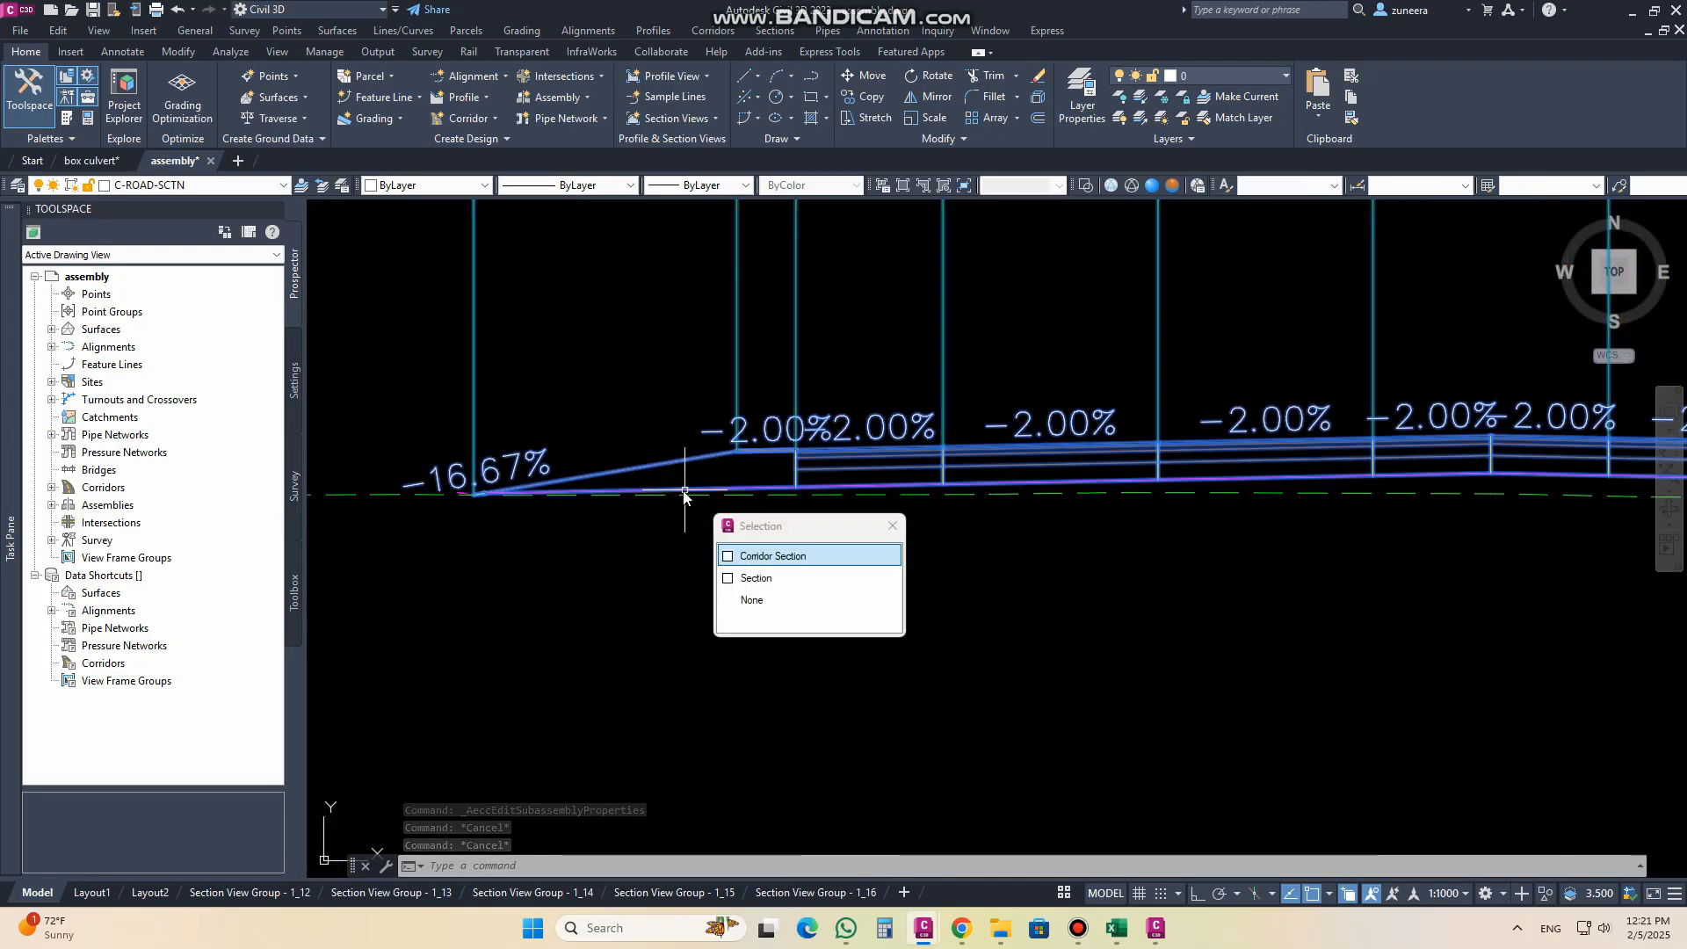
left_click(756, 579)
right_click(688, 494)
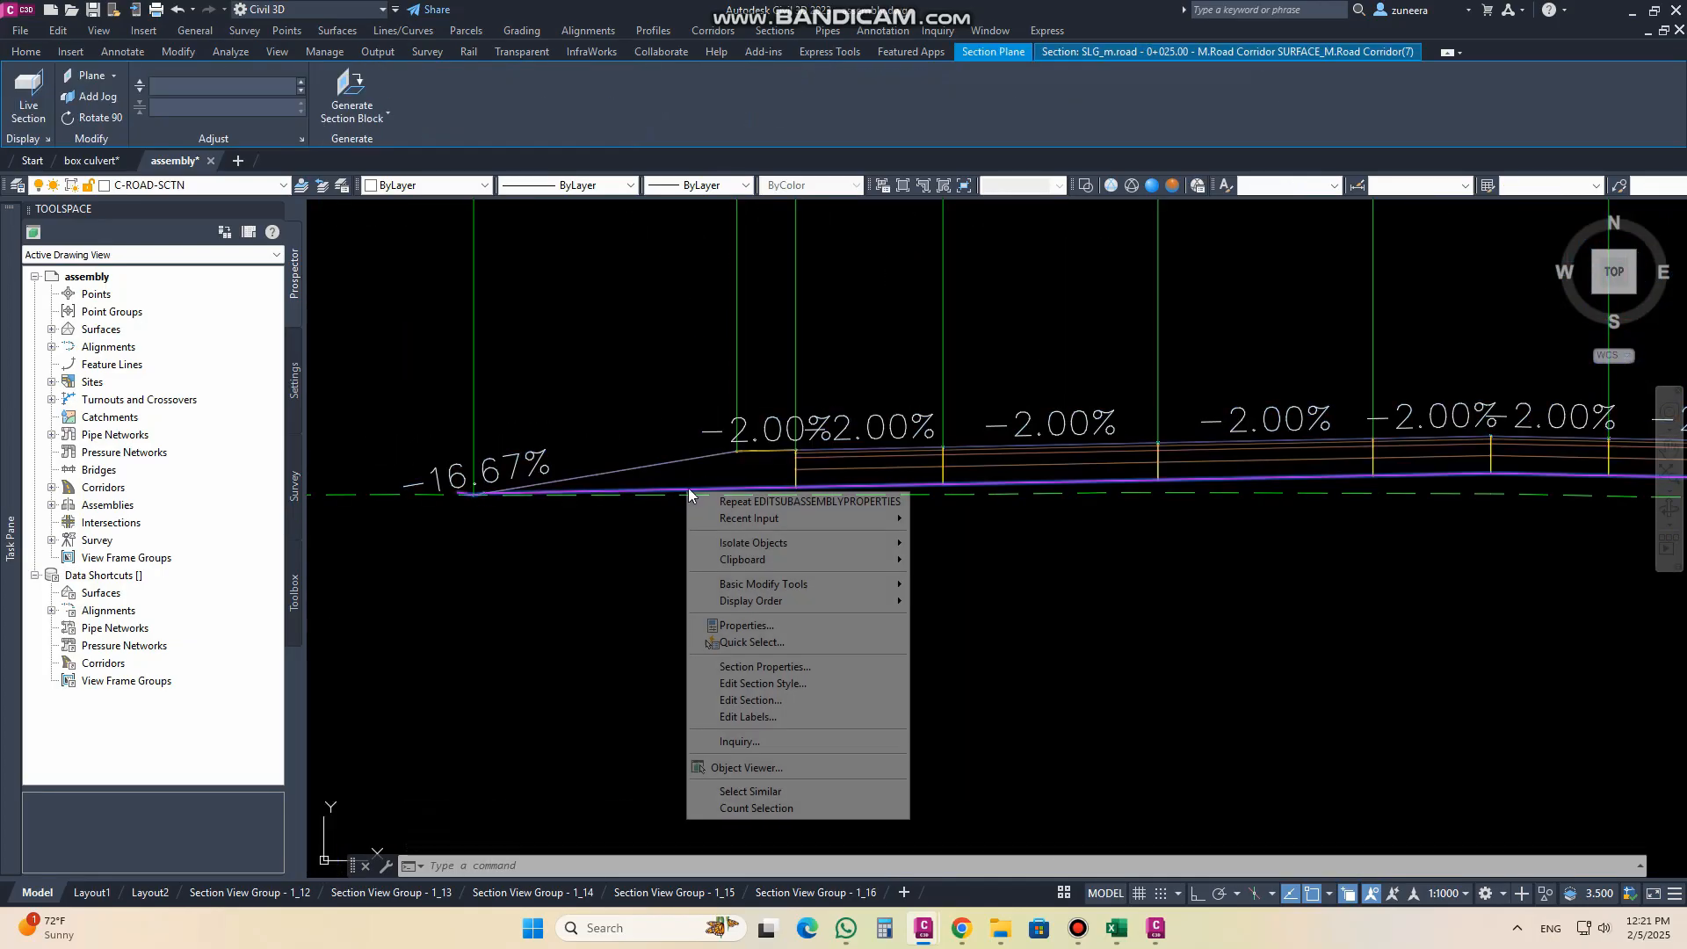
left_click(805, 791)
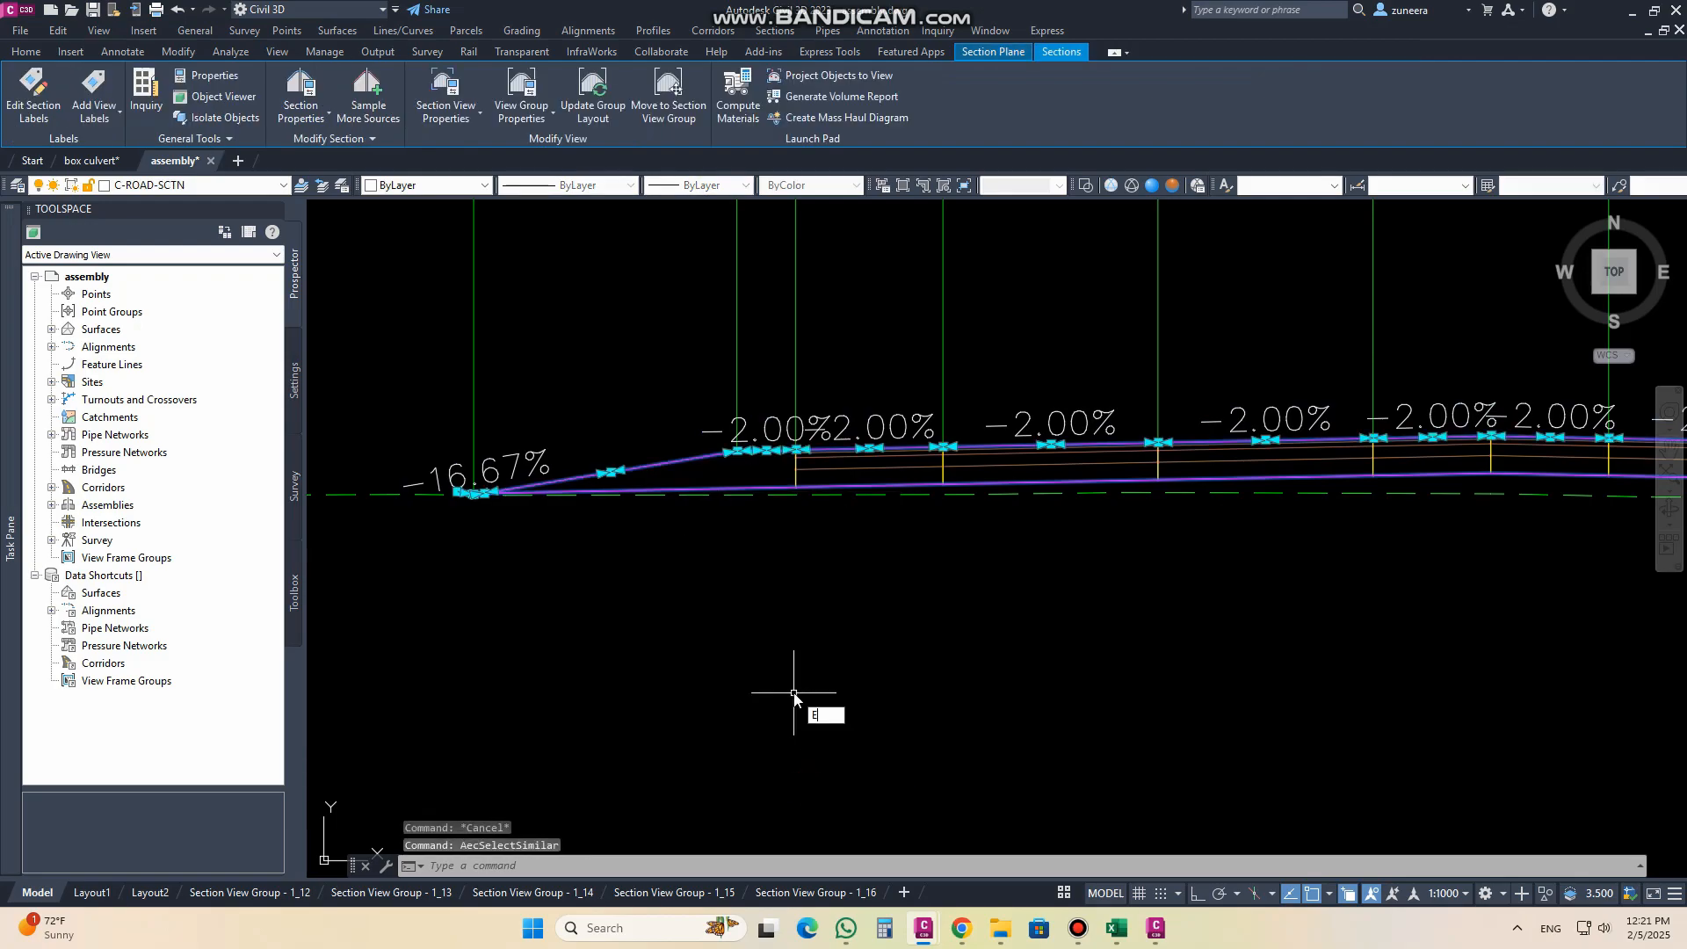
key("Escape")
key("Escape")
Step: Open the corridor properties of M.Road Corridor
scroll(1129, 646, "down", 5)
scroll(1129, 646, "down", 6)
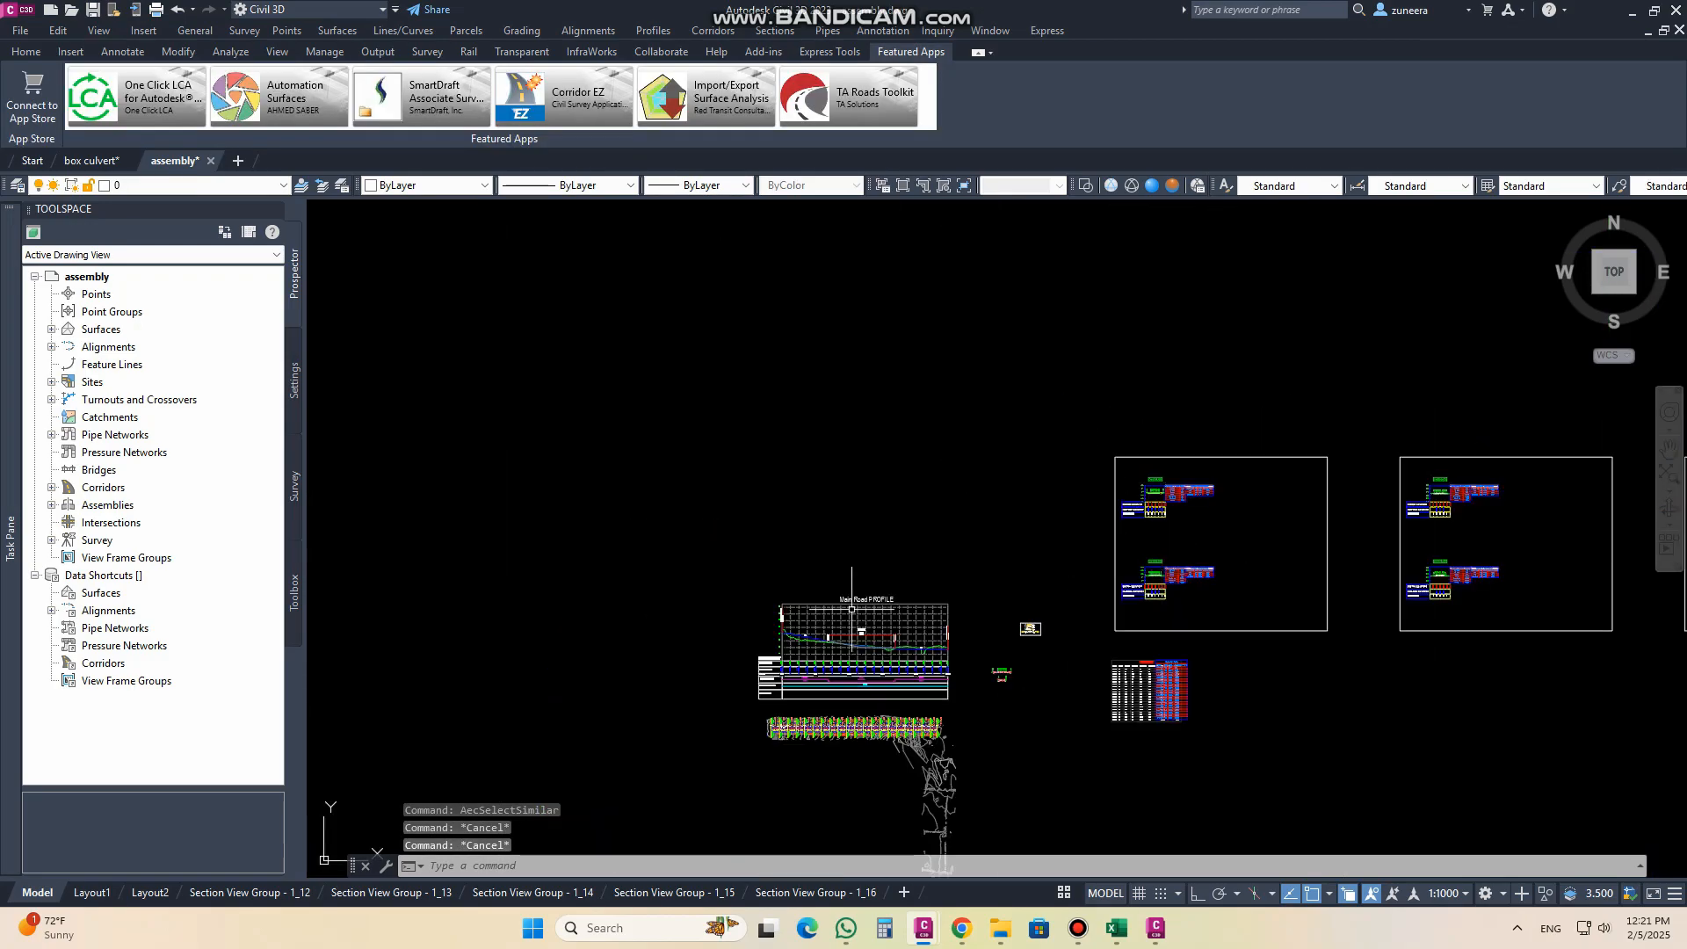
middle_click_drag(866, 757, 791, 609)
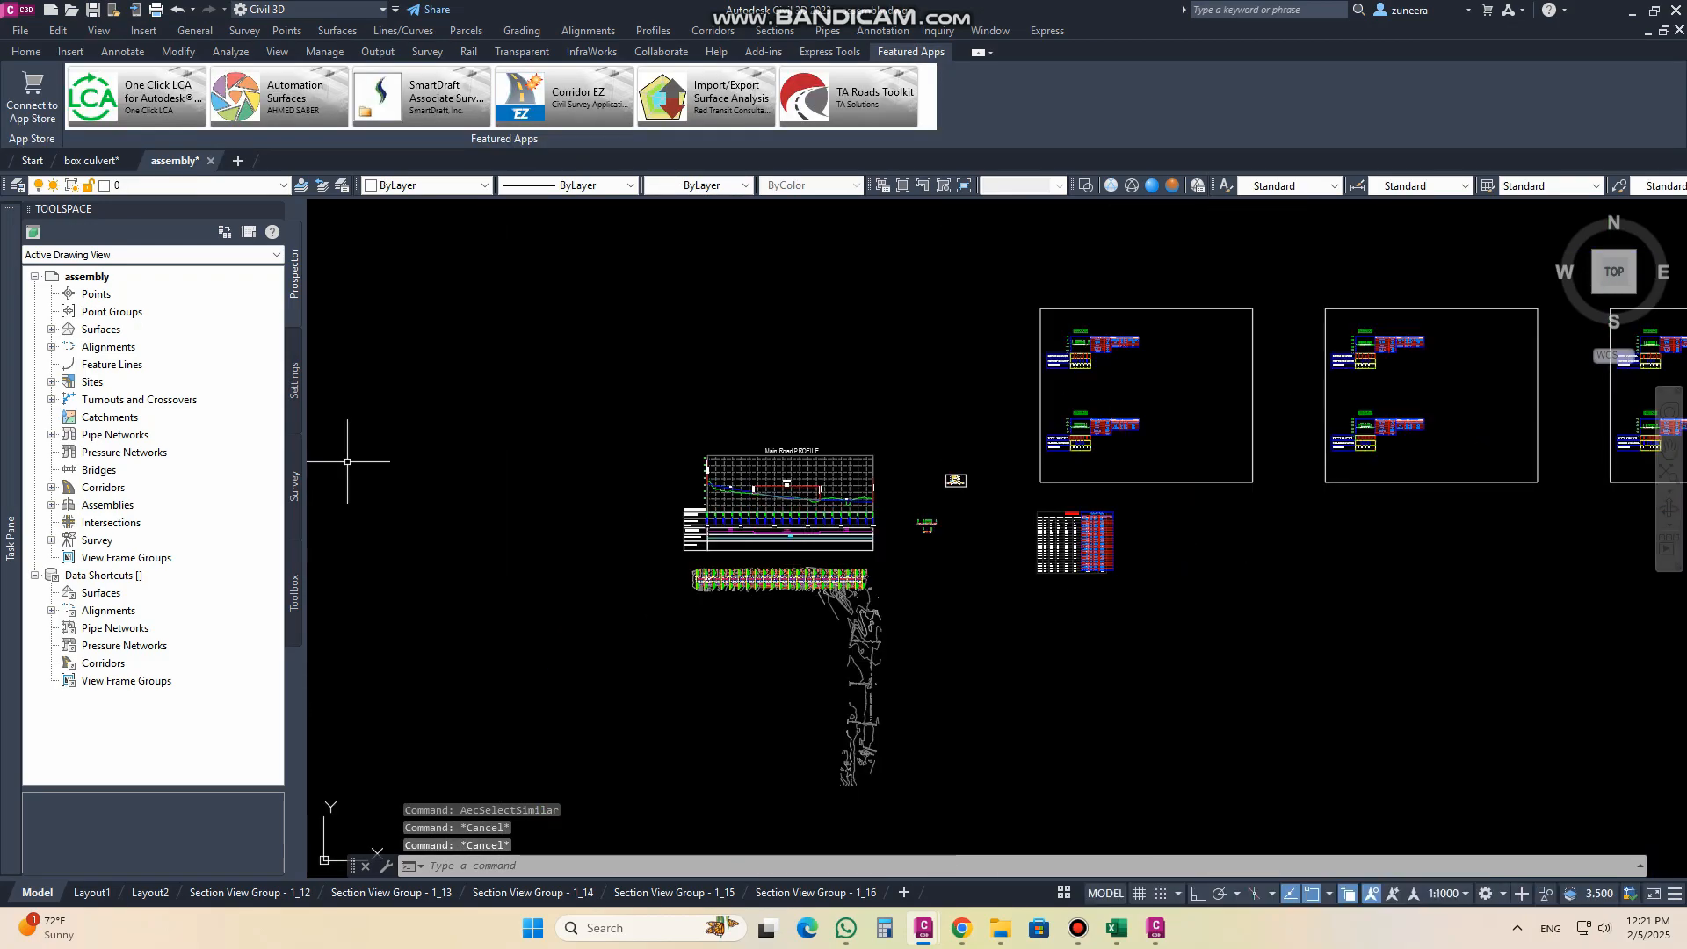
left_click(51, 487)
left_click(68, 505)
left_click(155, 507)
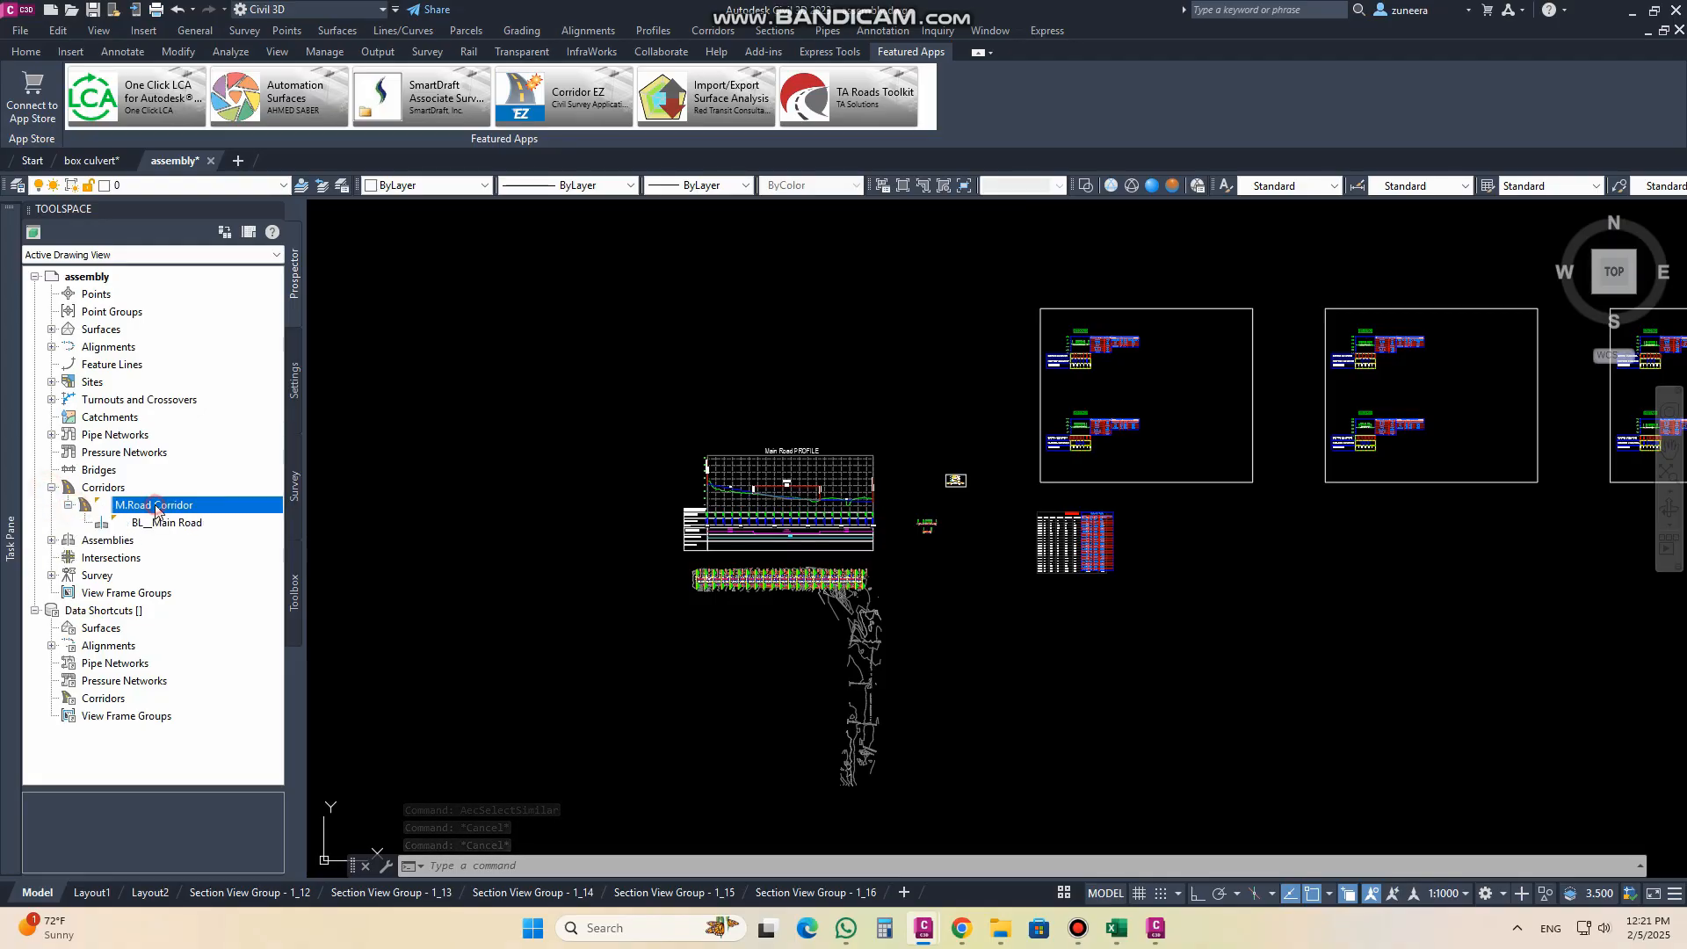
right_click(154, 507)
left_click(206, 516)
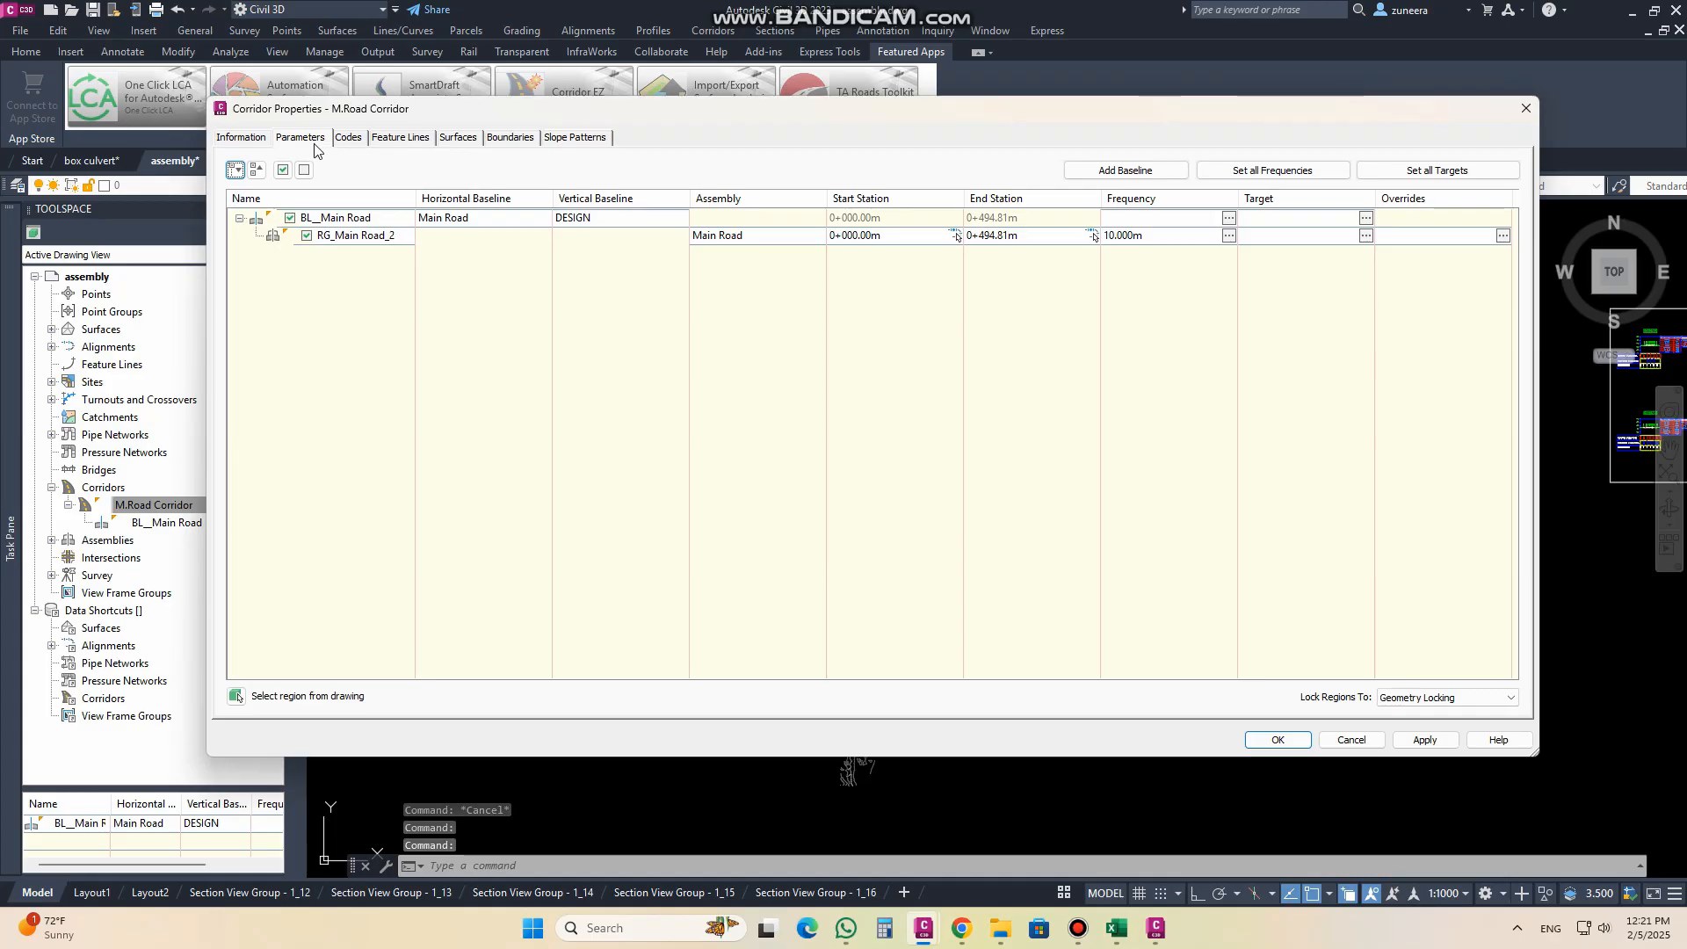
Step: Assign the PIPE CULVERT assembly to the Main Road baseline's region in the corridor parameters
left_click(715, 236)
left_click(715, 236)
left_click(801, 483)
left_click(804, 514)
left_click(773, 518)
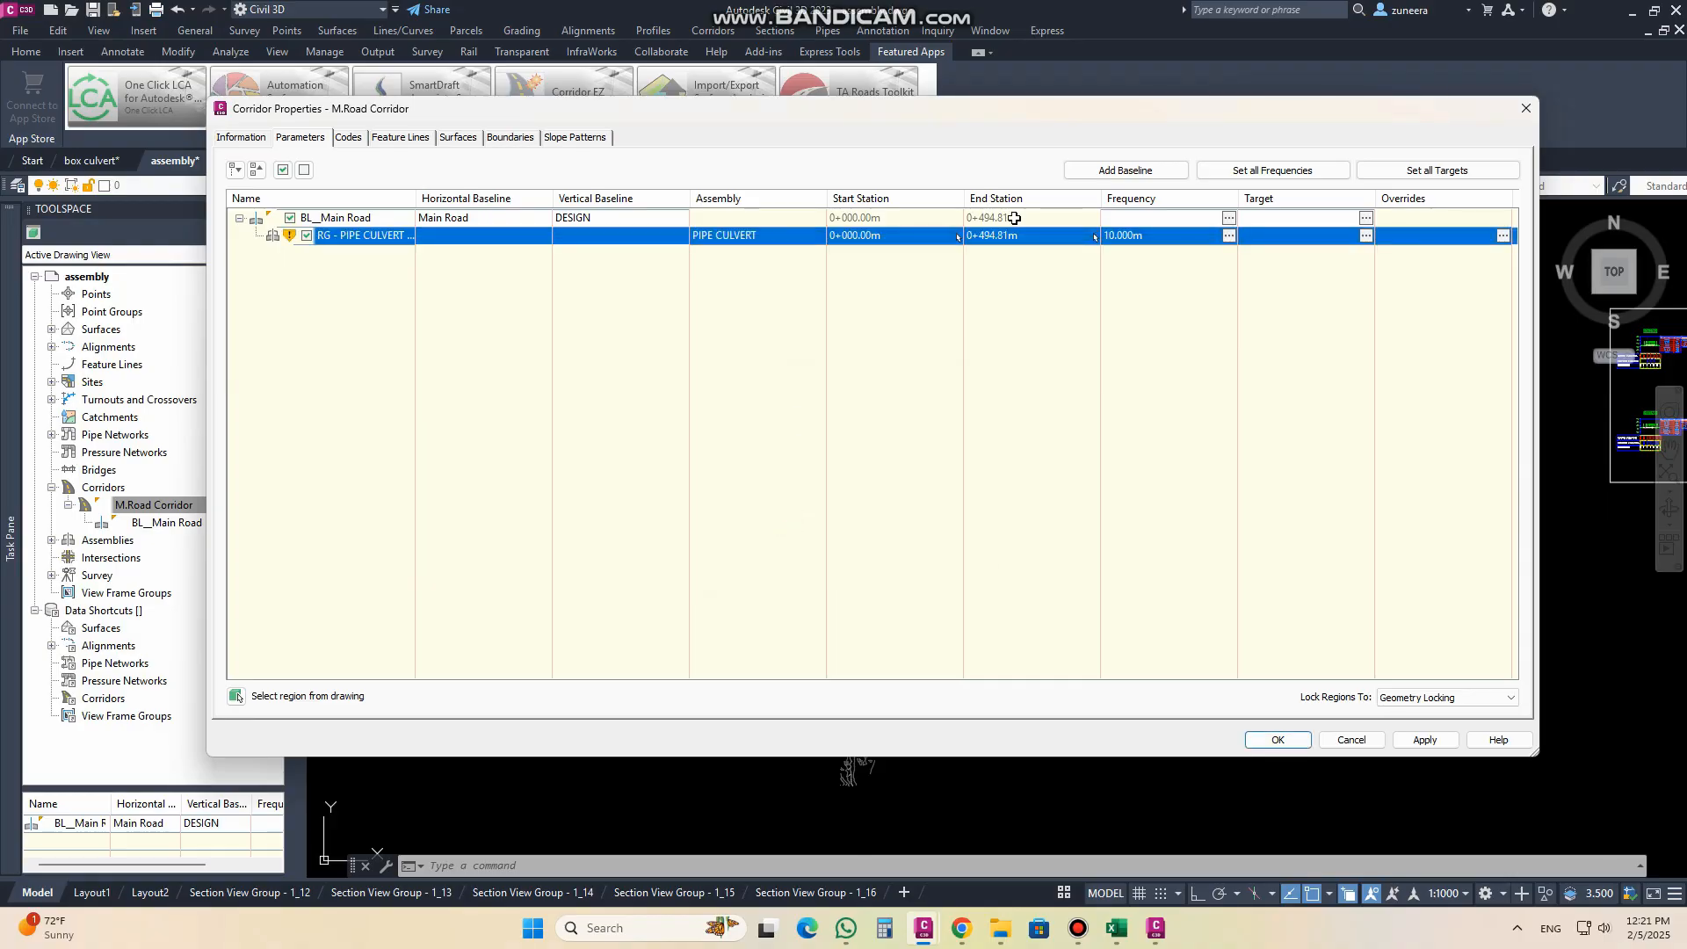
Step: Map all surface targets of the corridor's DaylightGeneral subassemblies to the TR_CPSU_4 surface and accept the target mapping
left_click(1416, 172)
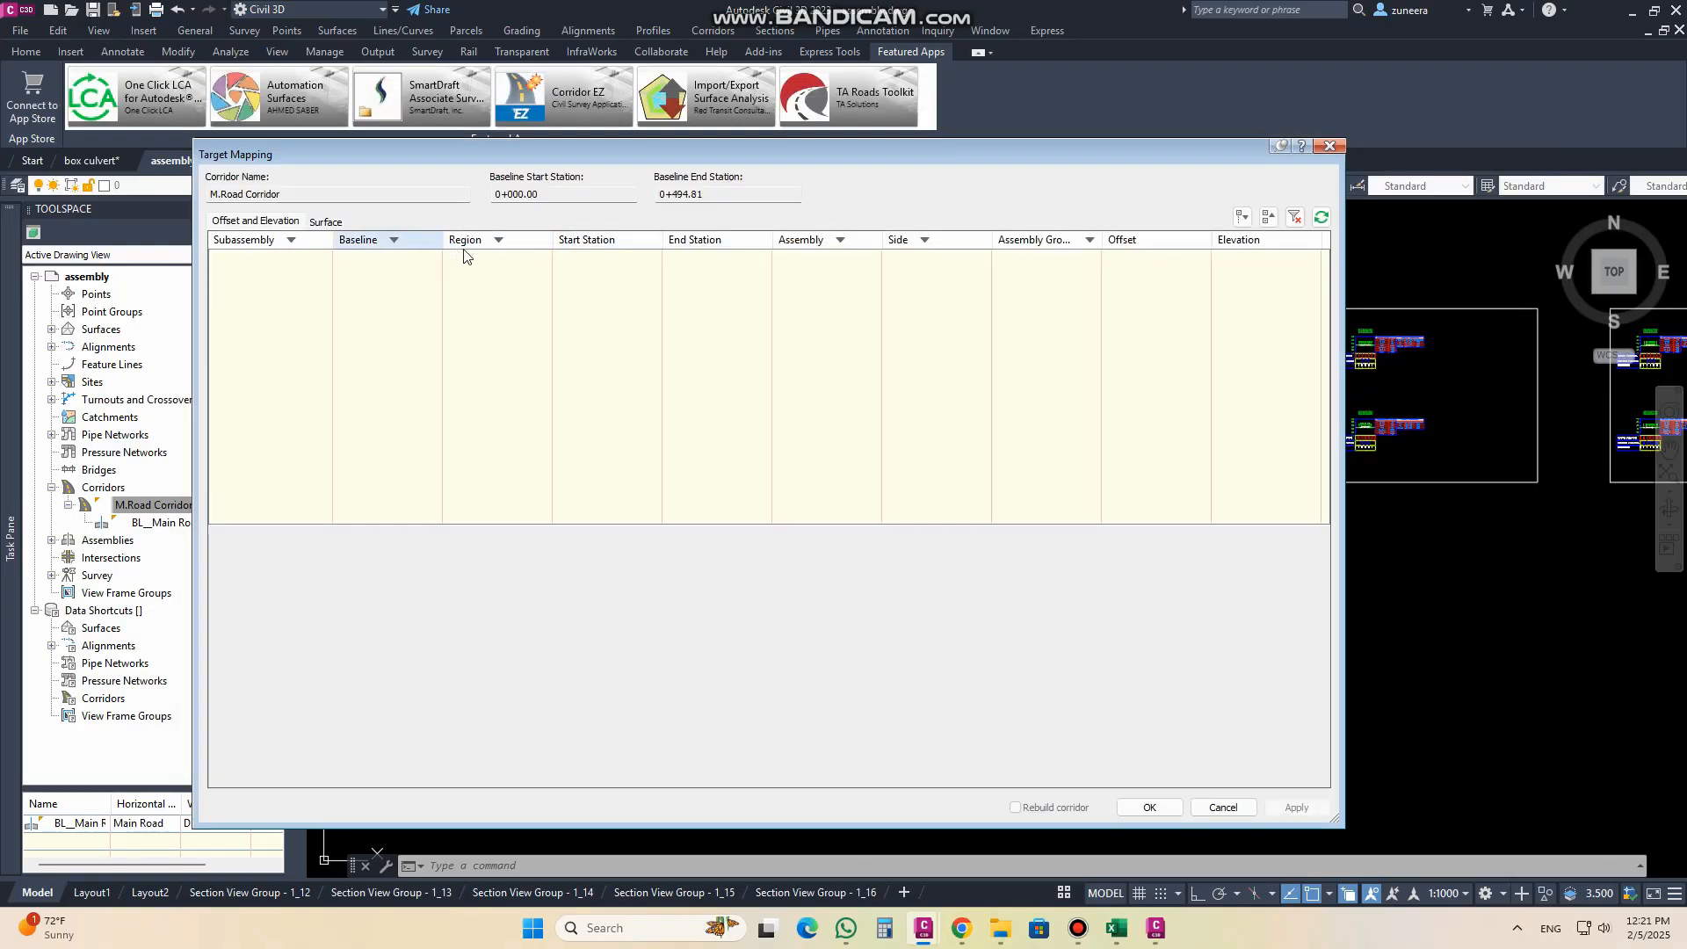
left_click(325, 221)
left_click(430, 250)
left_click(441, 280)
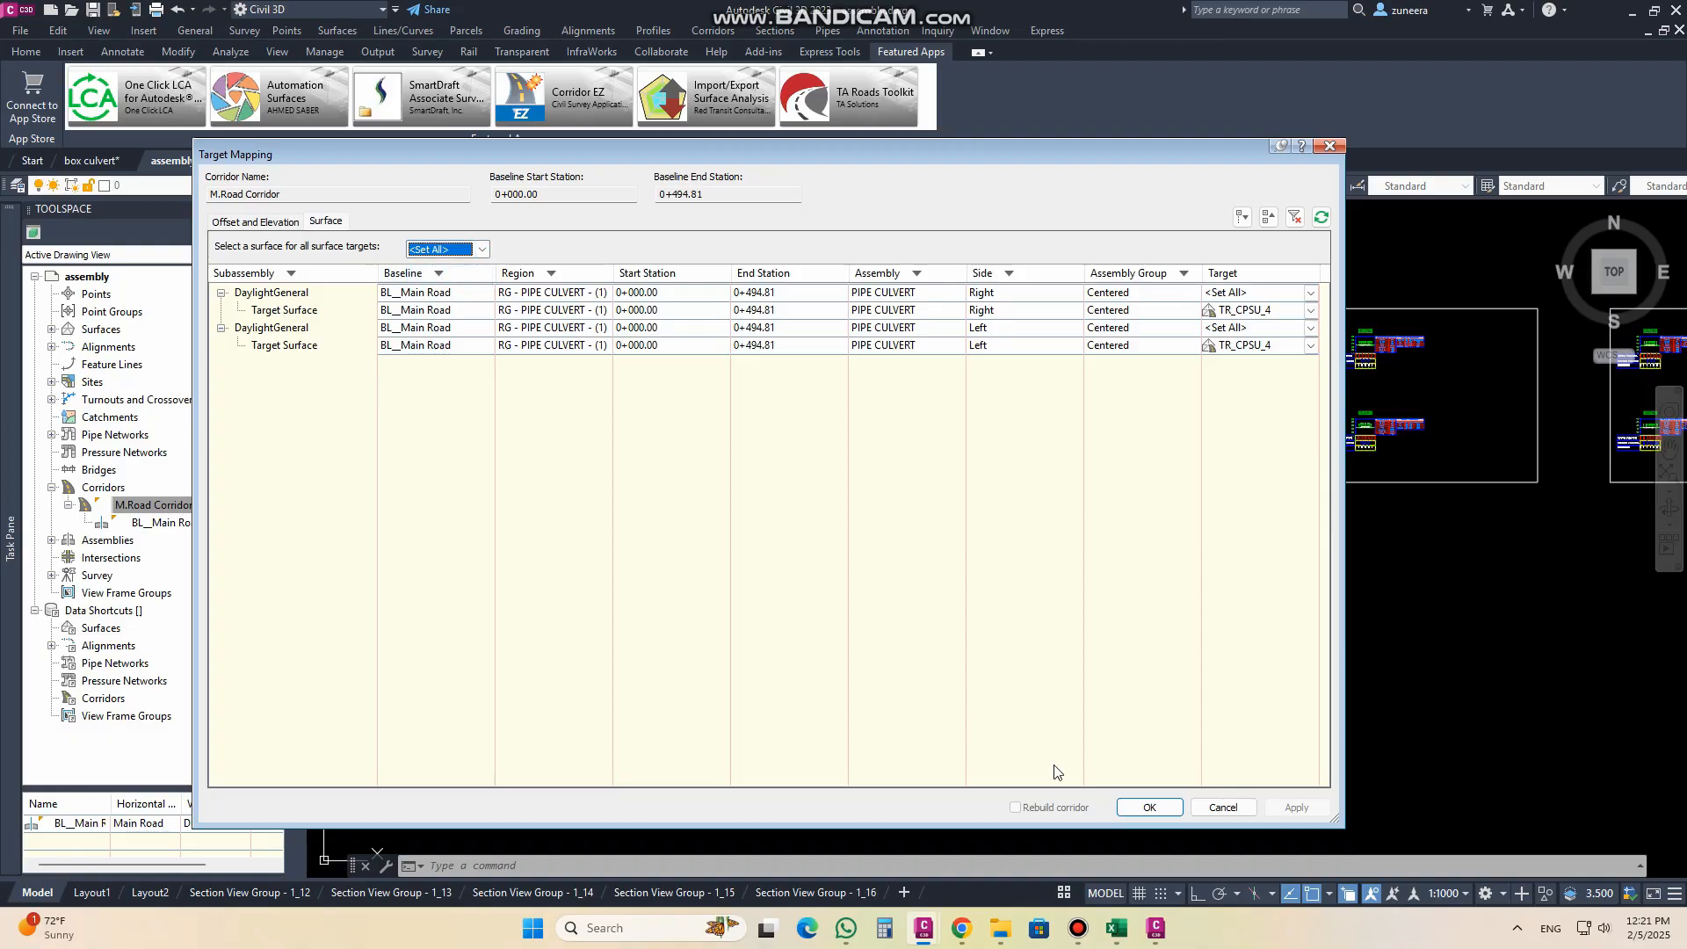
left_click(1150, 808)
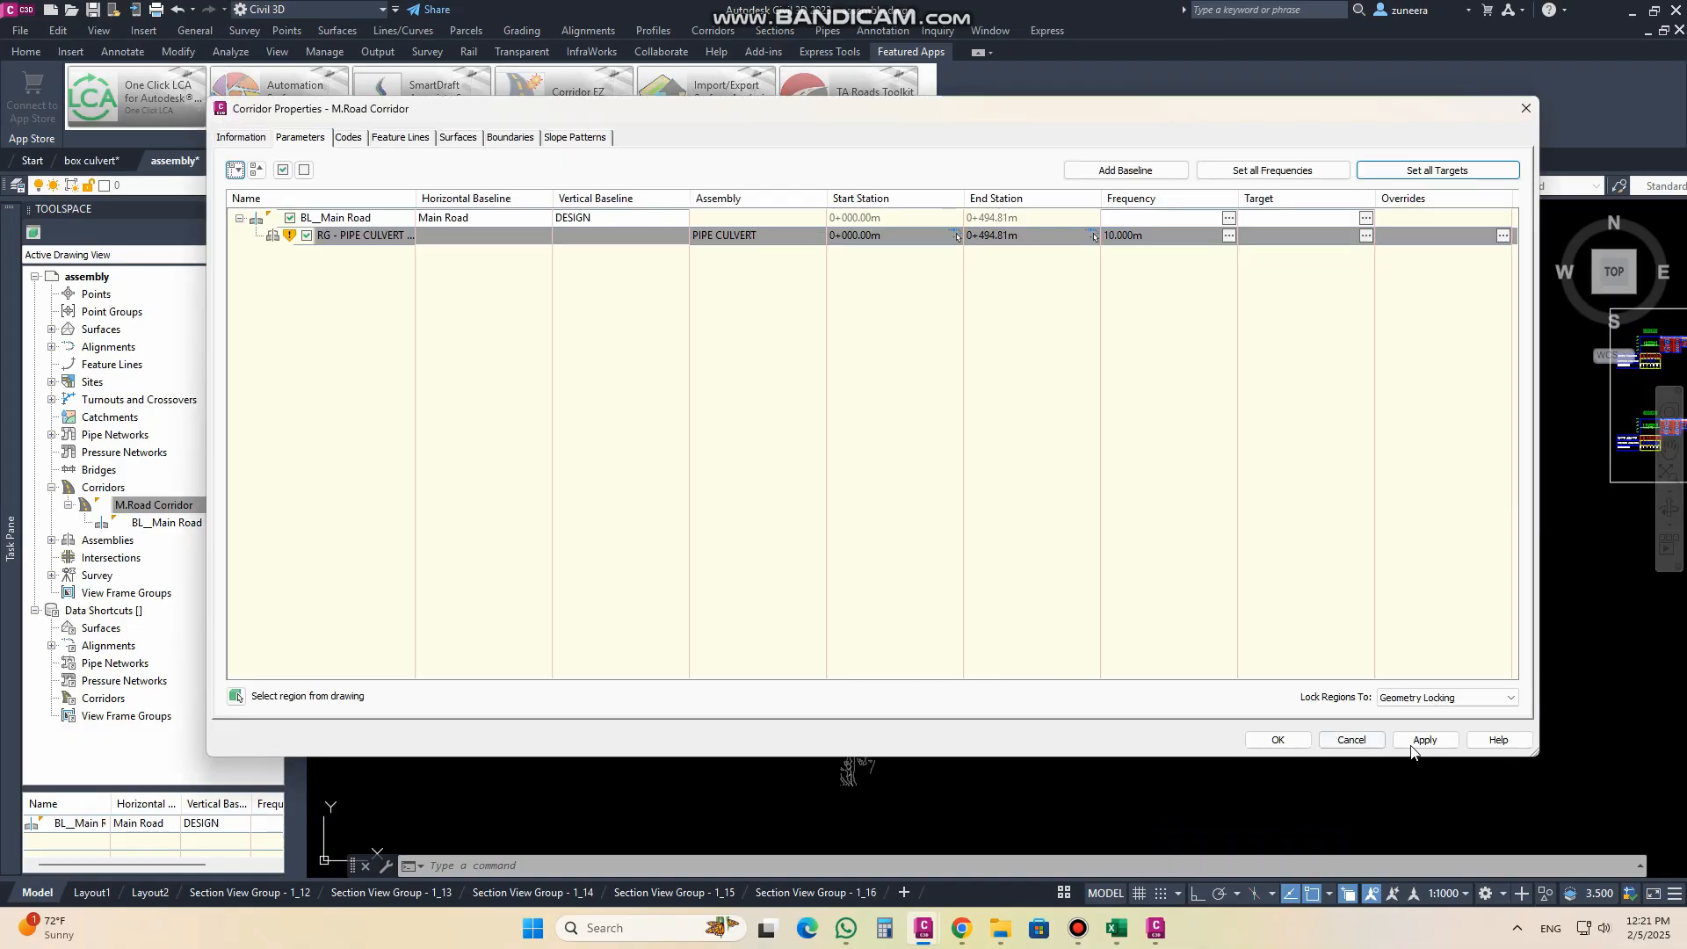
Step: Apply the corridor changes, rebuild M.Road Corridor and close its properties
left_click(1420, 743)
left_click(823, 413)
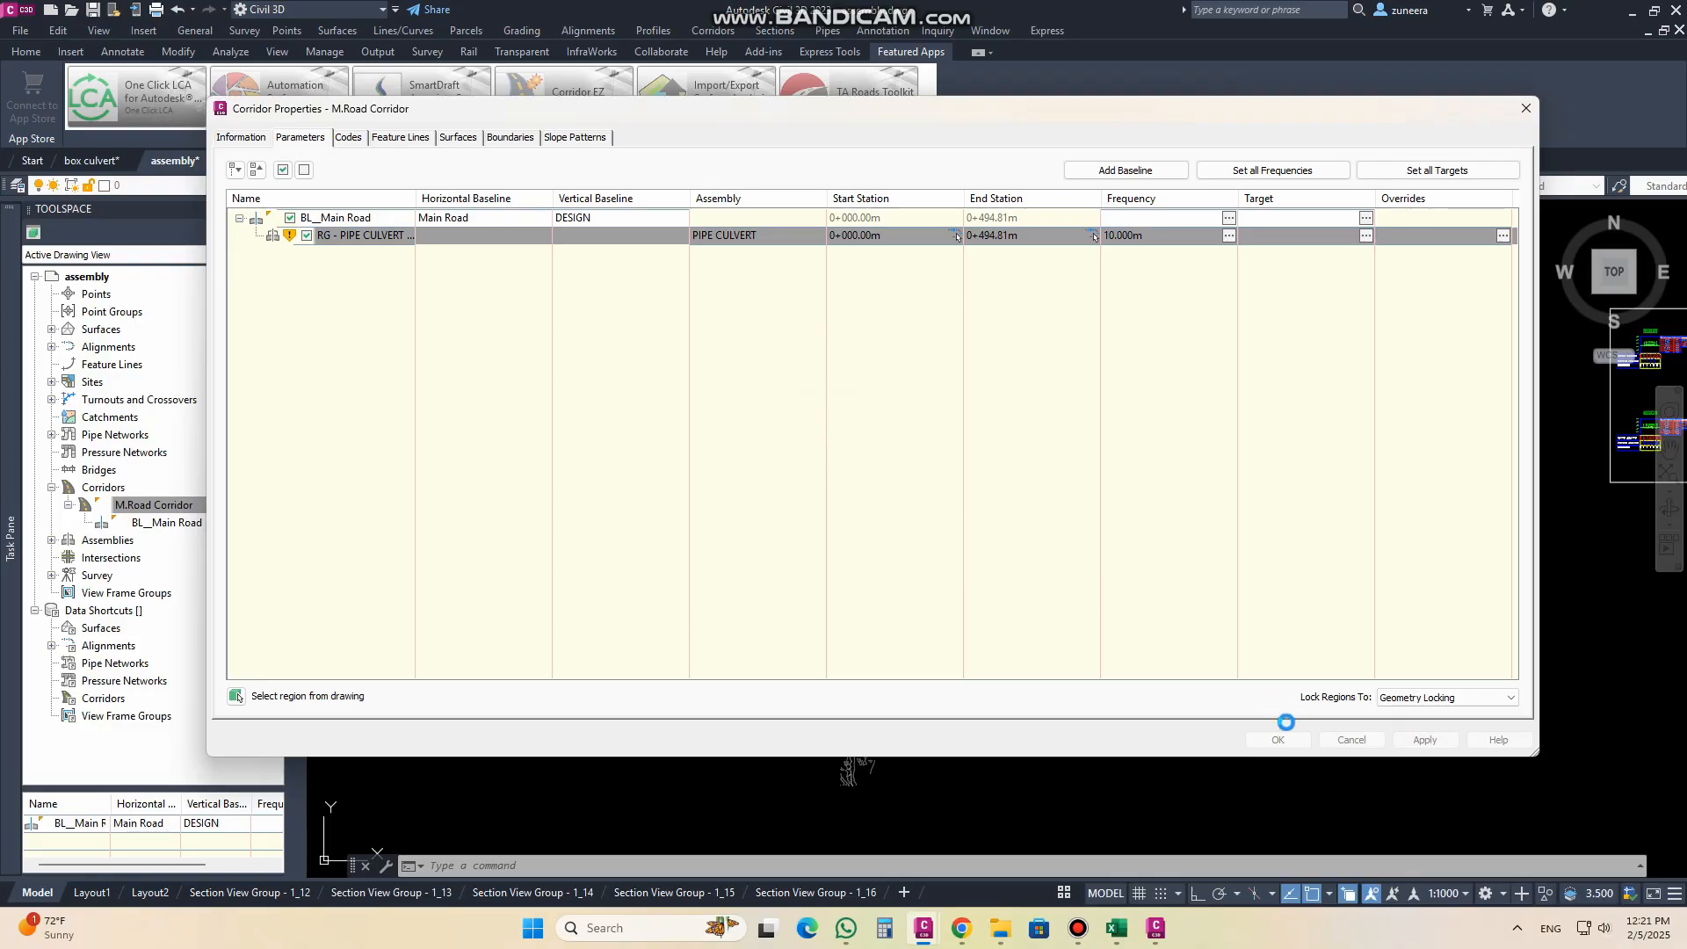
left_click(1278, 741)
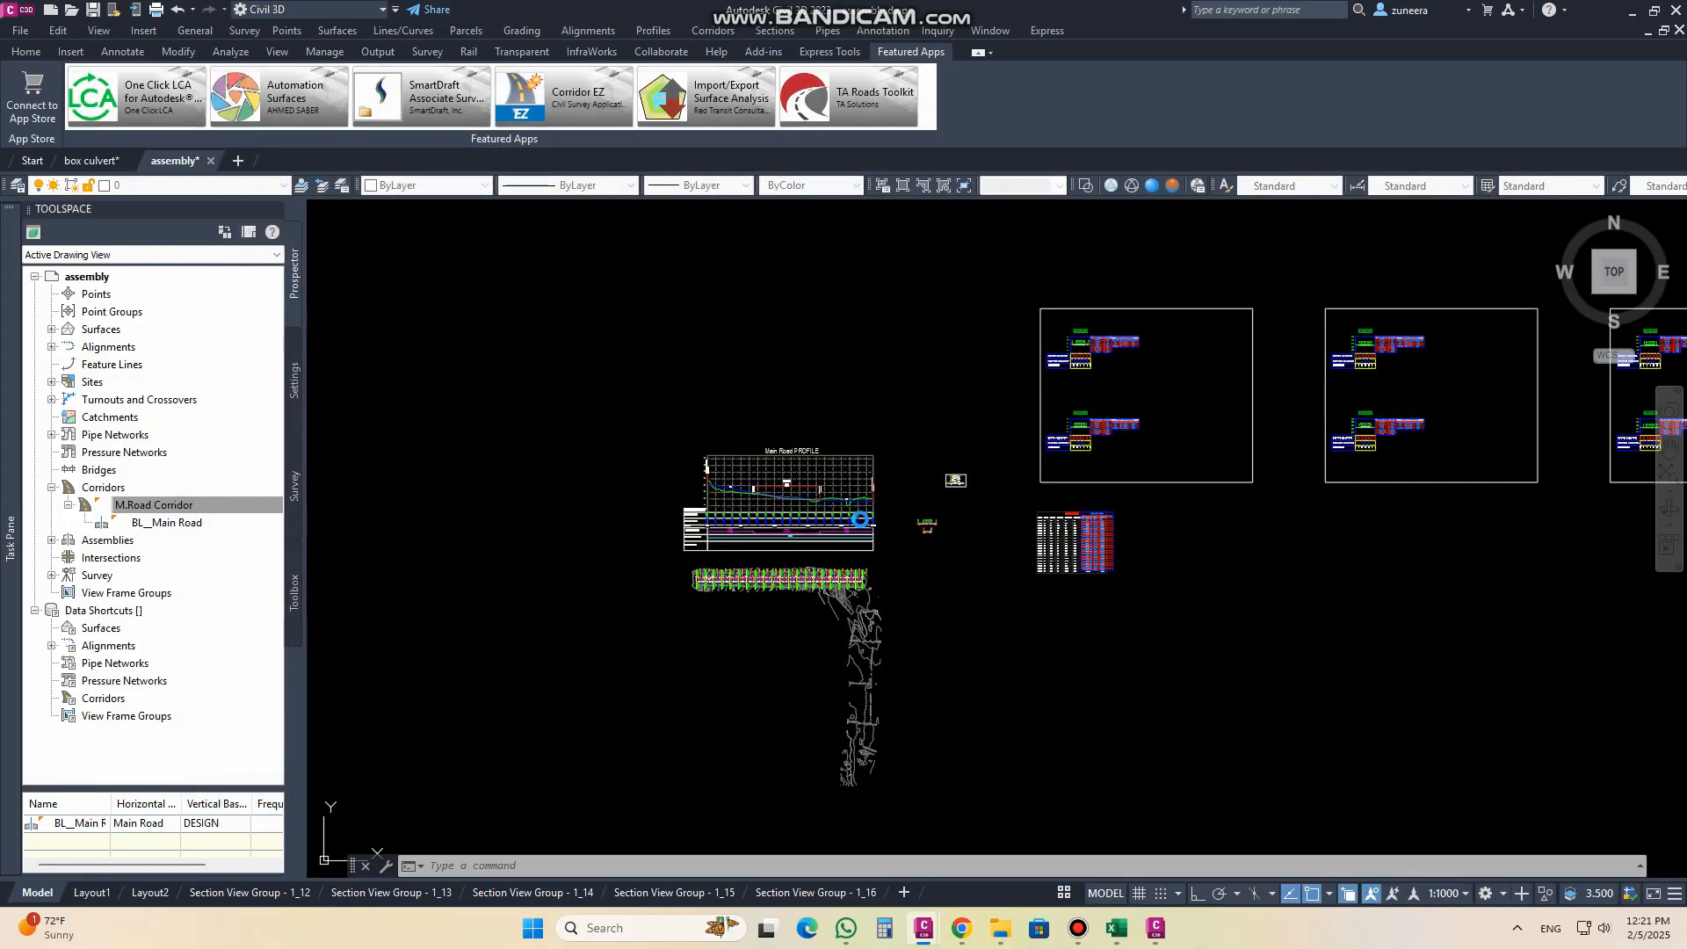
key("Escape")
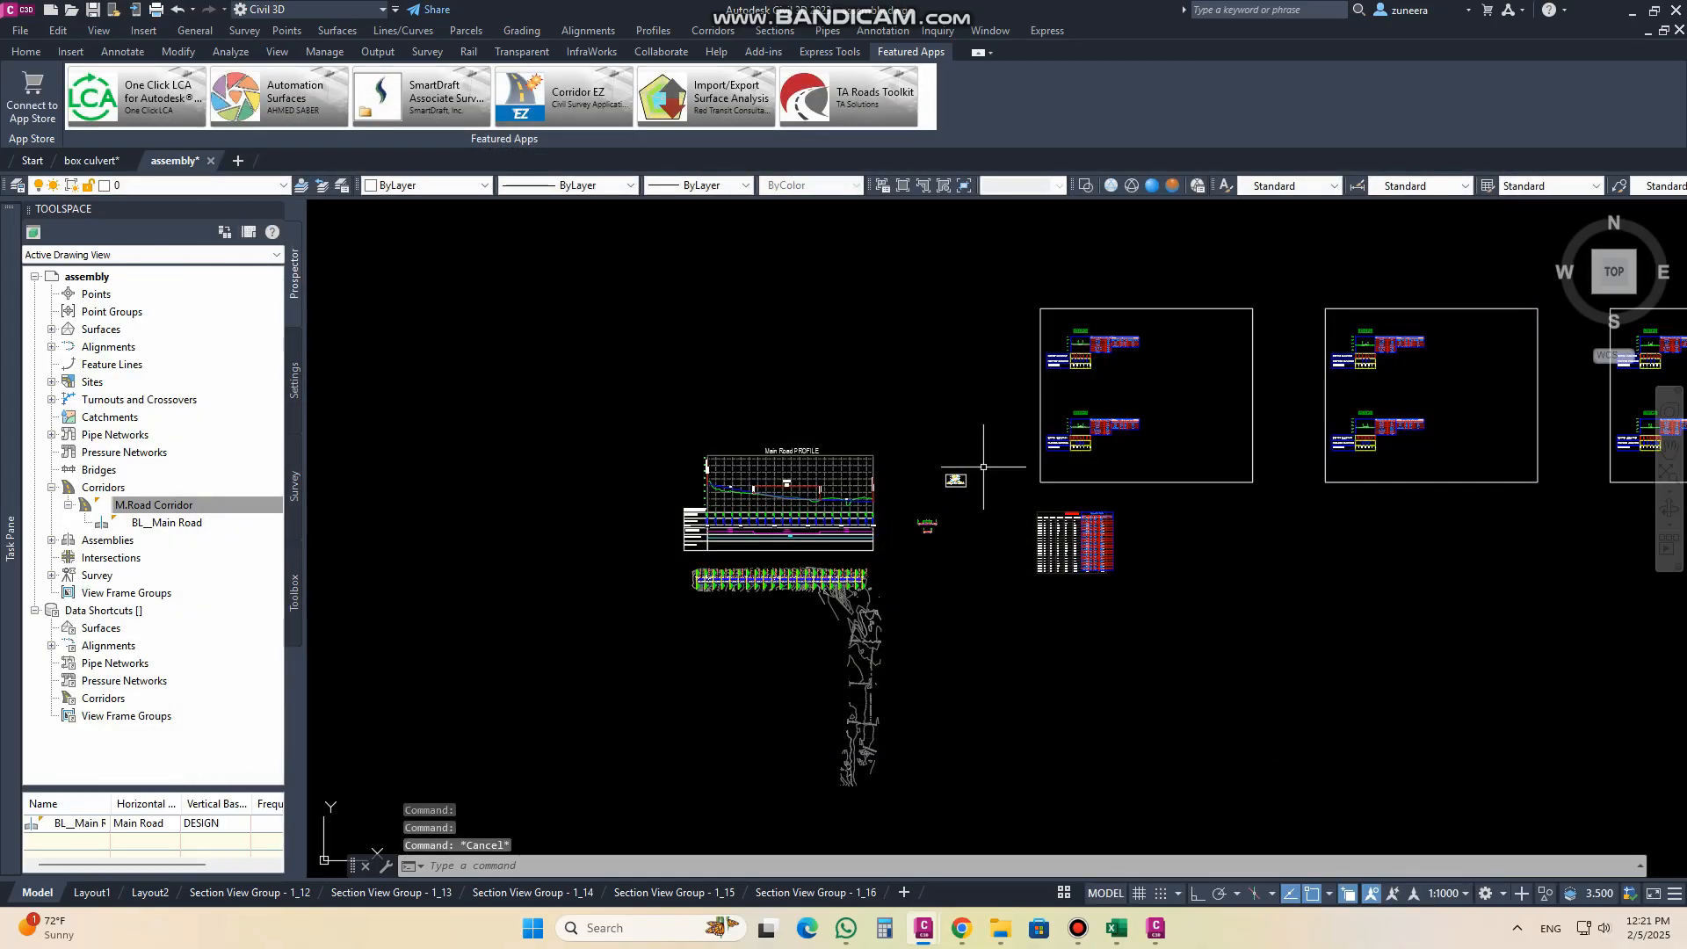
Step: Erase the corridor datum surface line from the section at station 0+000.00 together with all similar section lines
scroll(1015, 369, "up", 10)
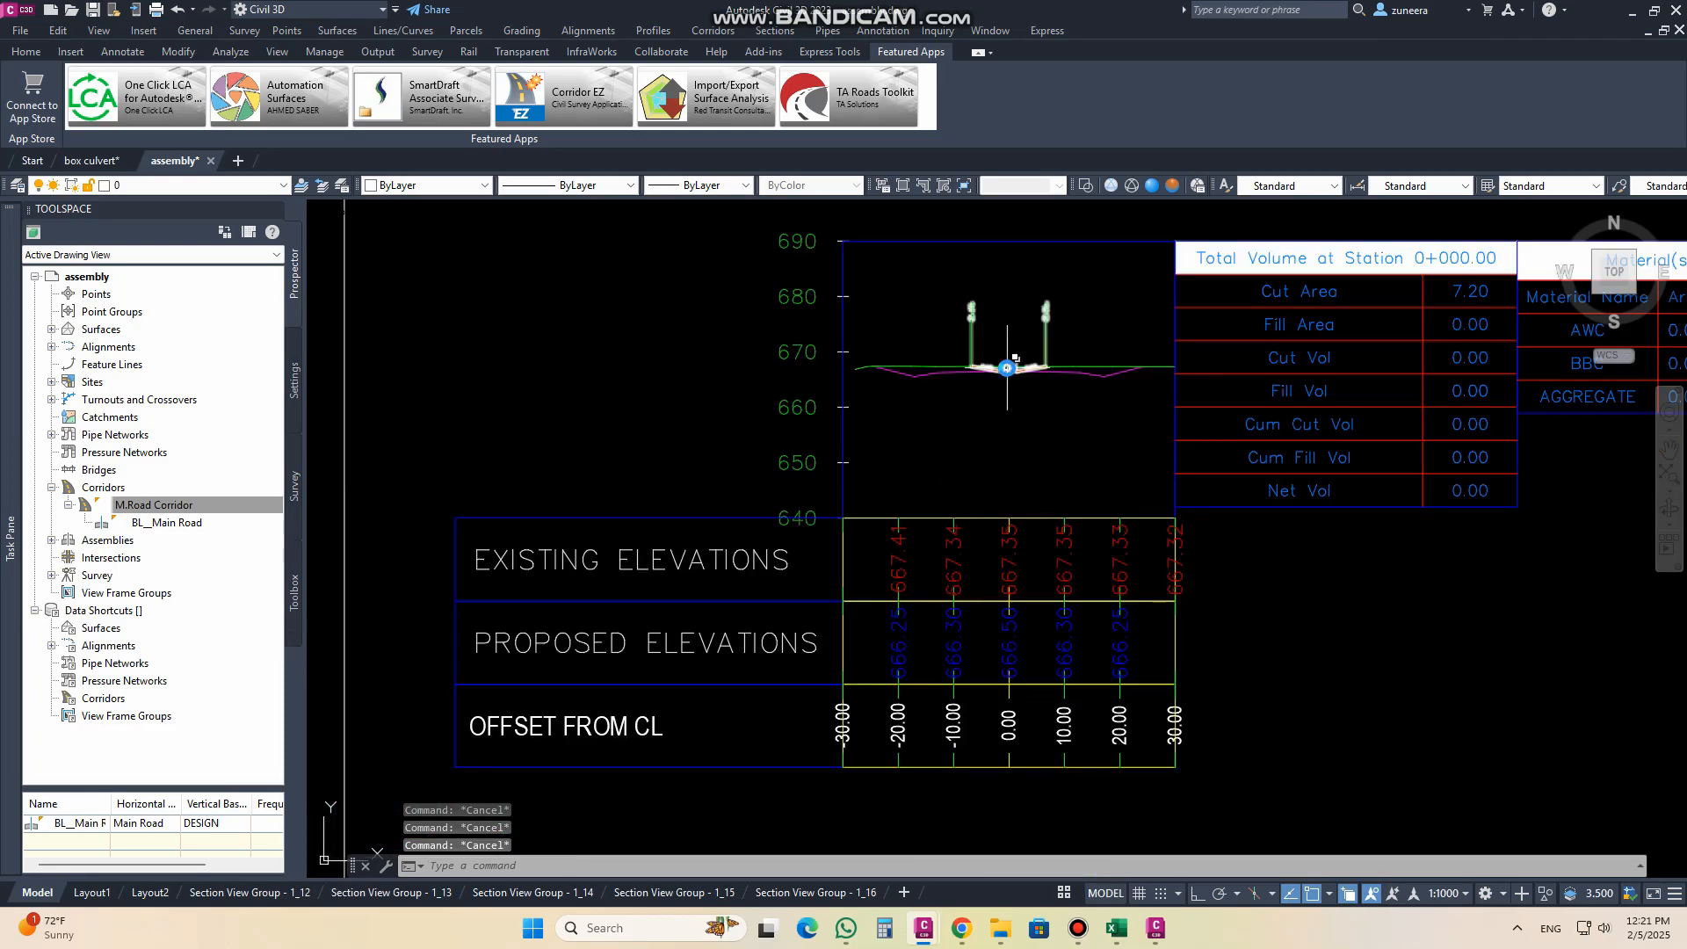
left_click(1160, 395)
right_click(1161, 397)
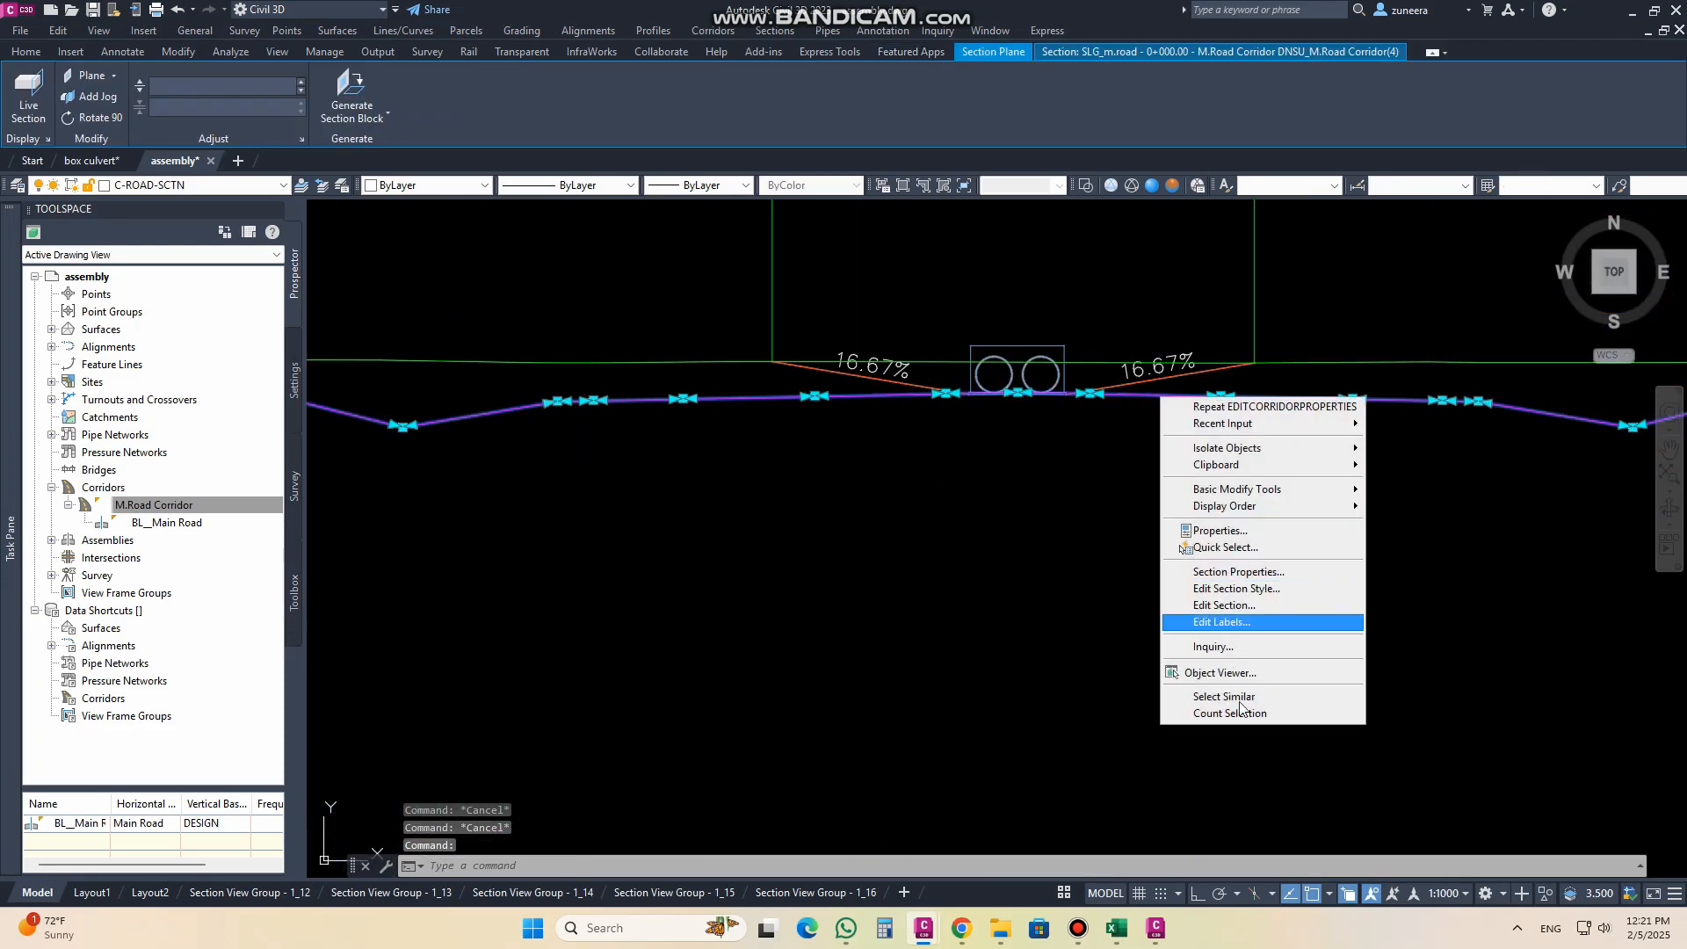
left_click(1240, 699)
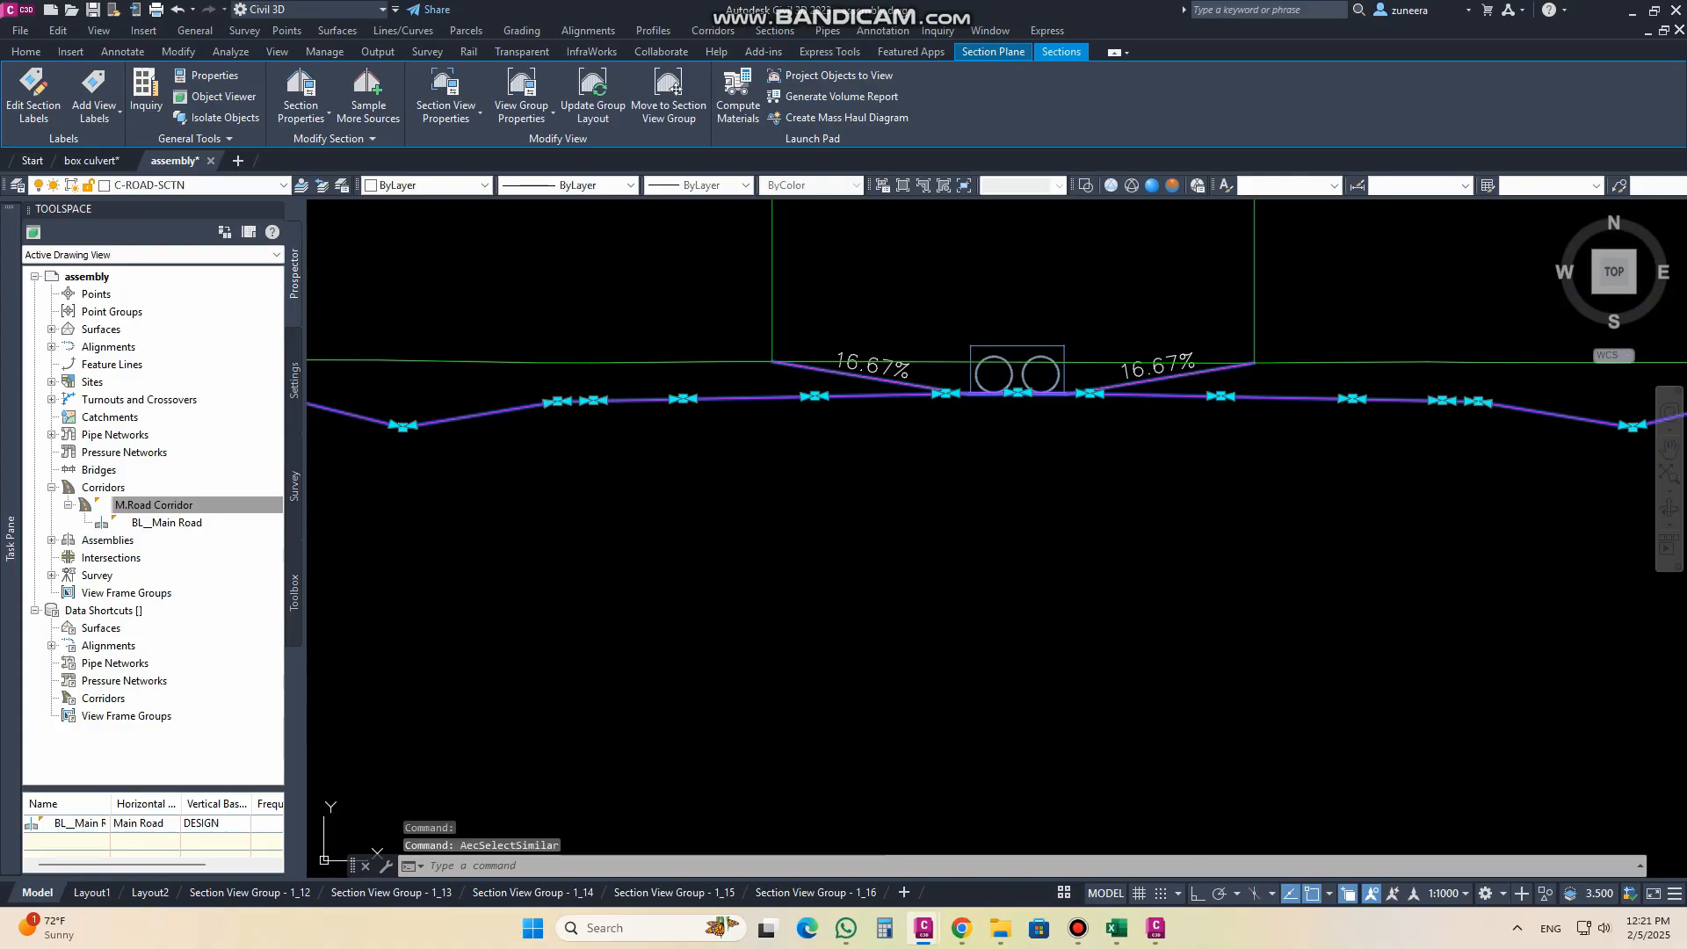
type("e")
key("Return")
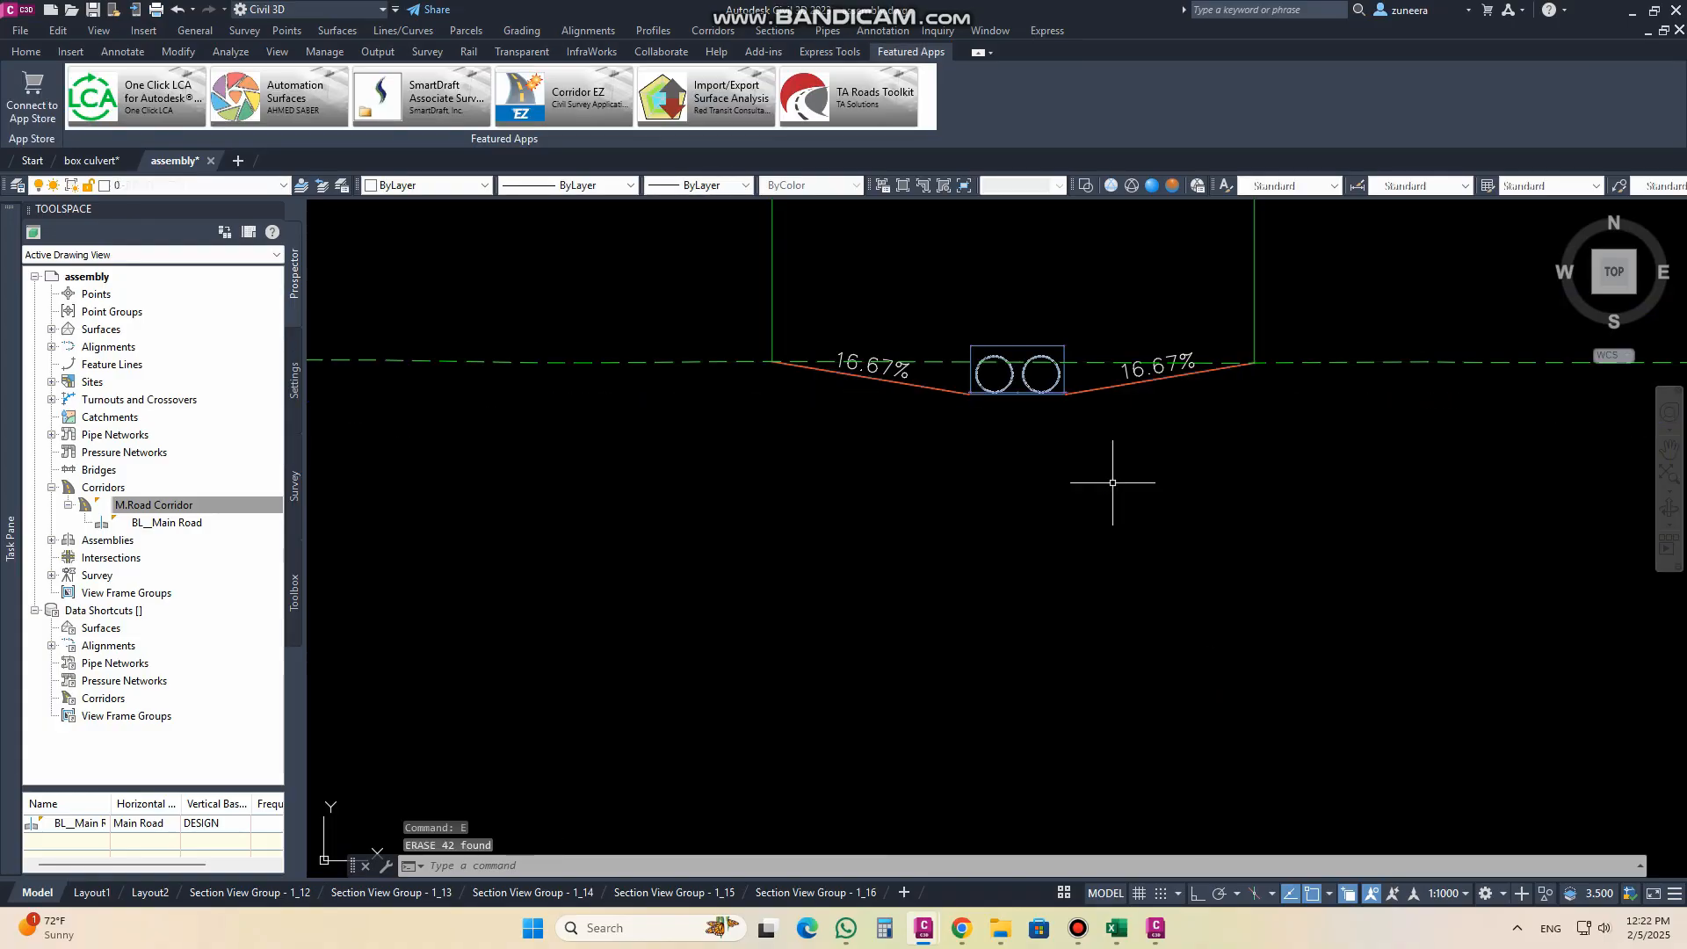
Step: Examine the twin pipe culvert and its daylight slopes in the section view at station 0+000.00
scroll(1048, 336, "up", 5)
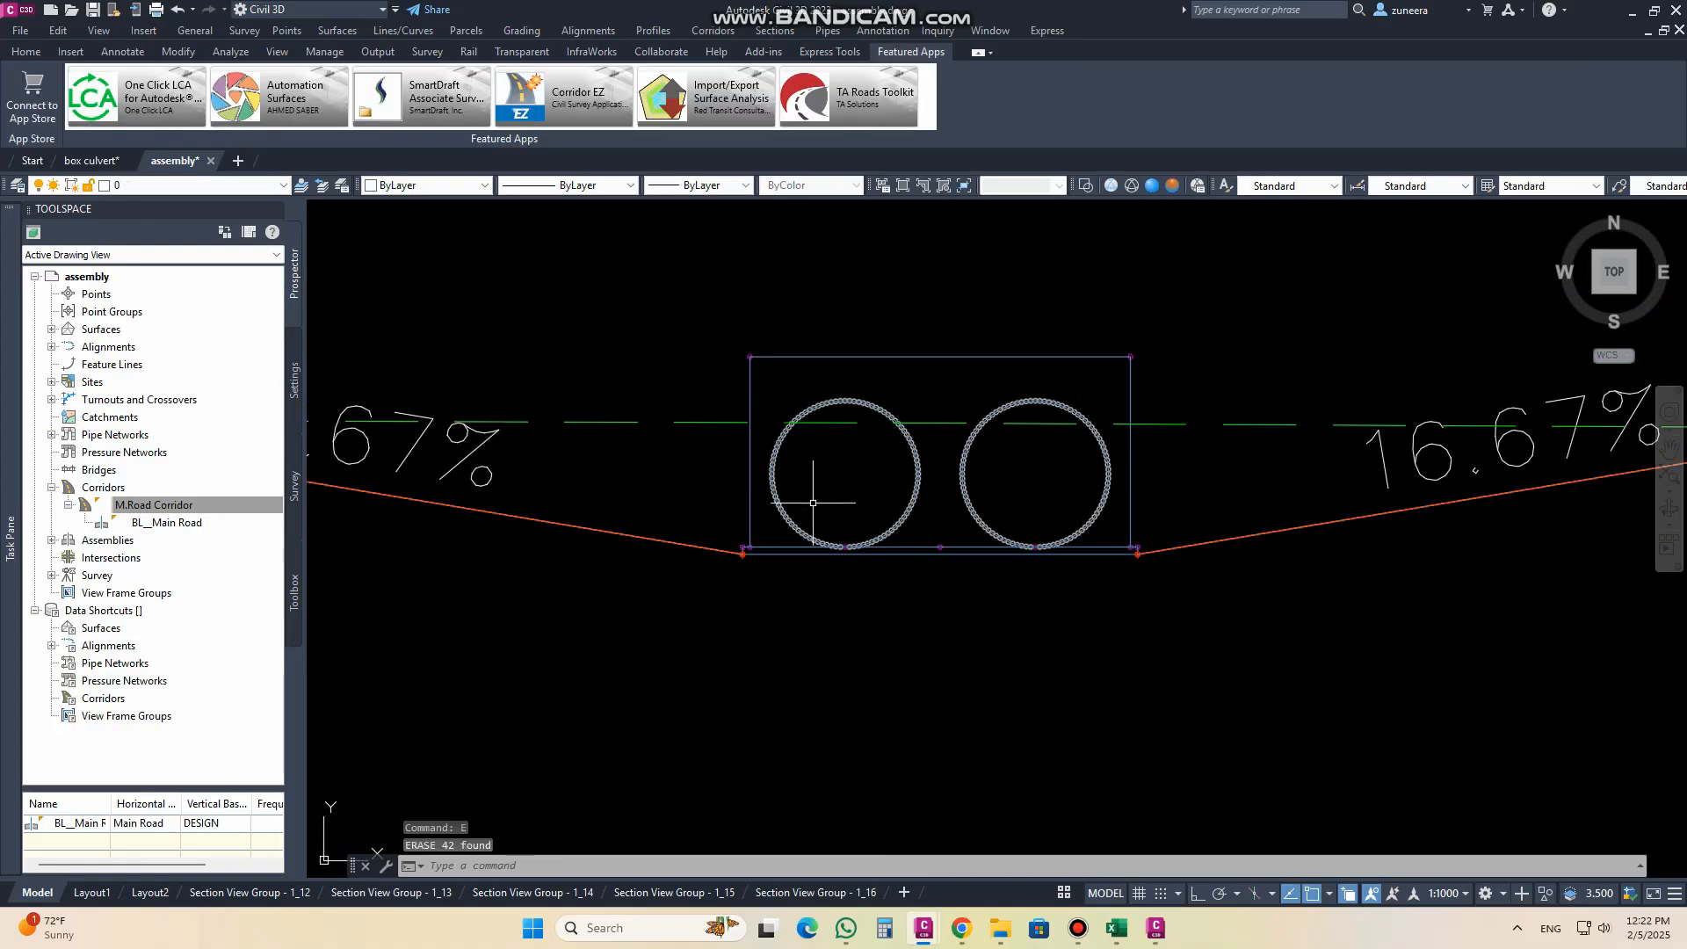
scroll(813, 503, "down", 5)
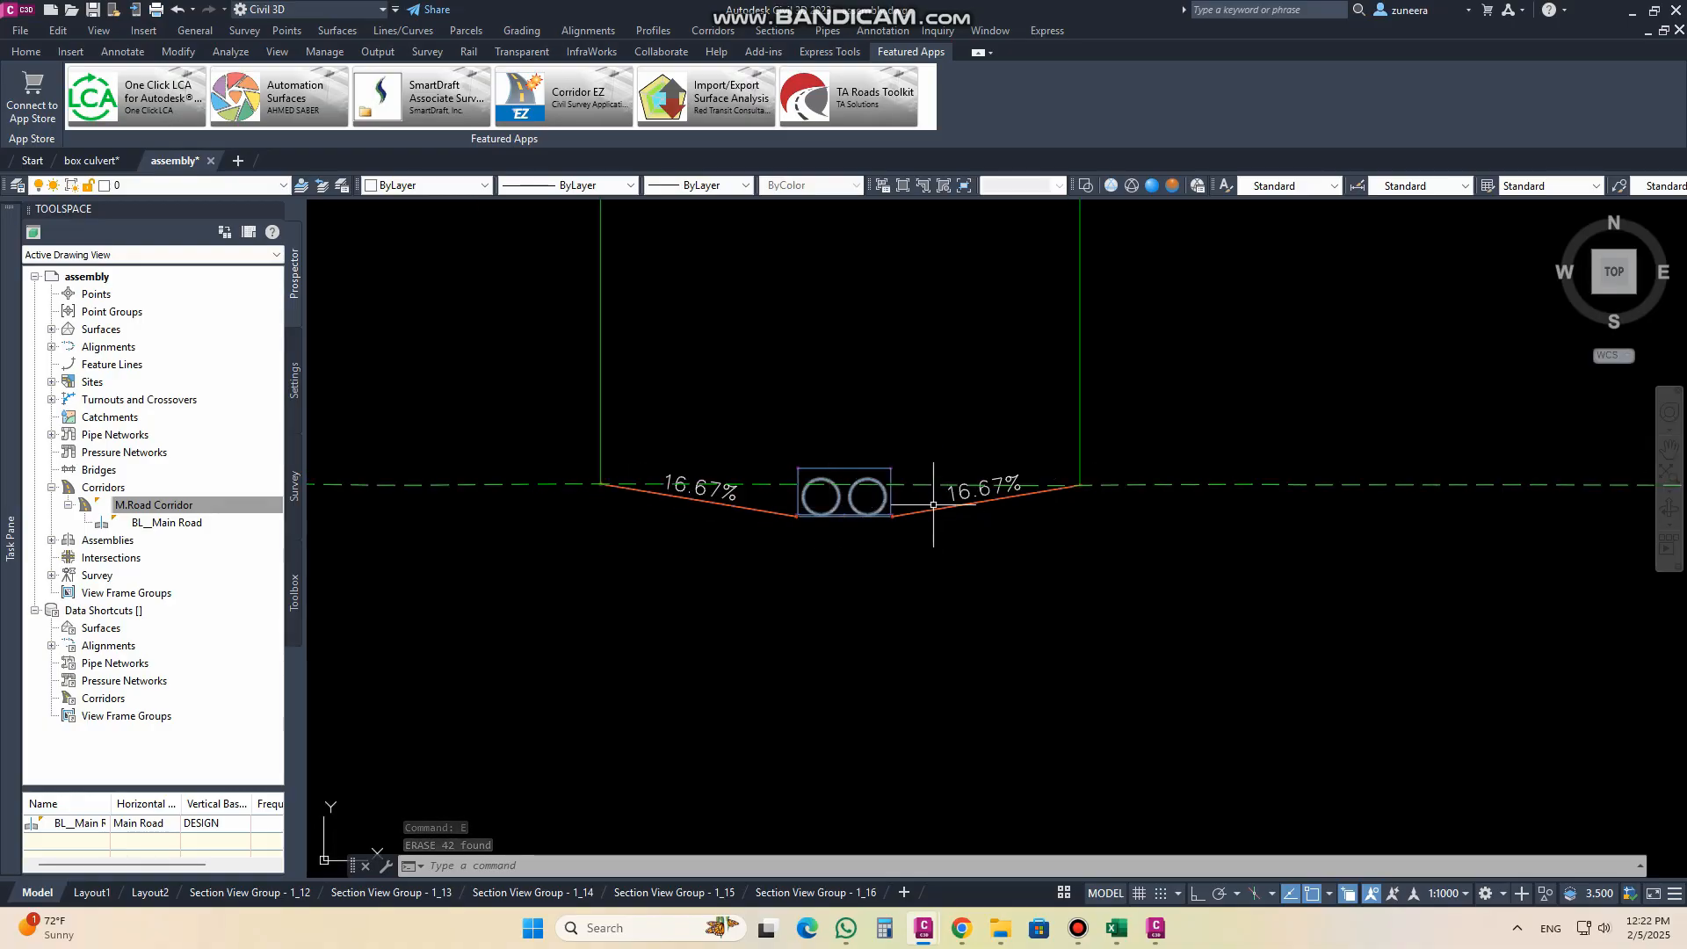
scroll(864, 482, "down", 10)
scroll(887, 408, "up", 10)
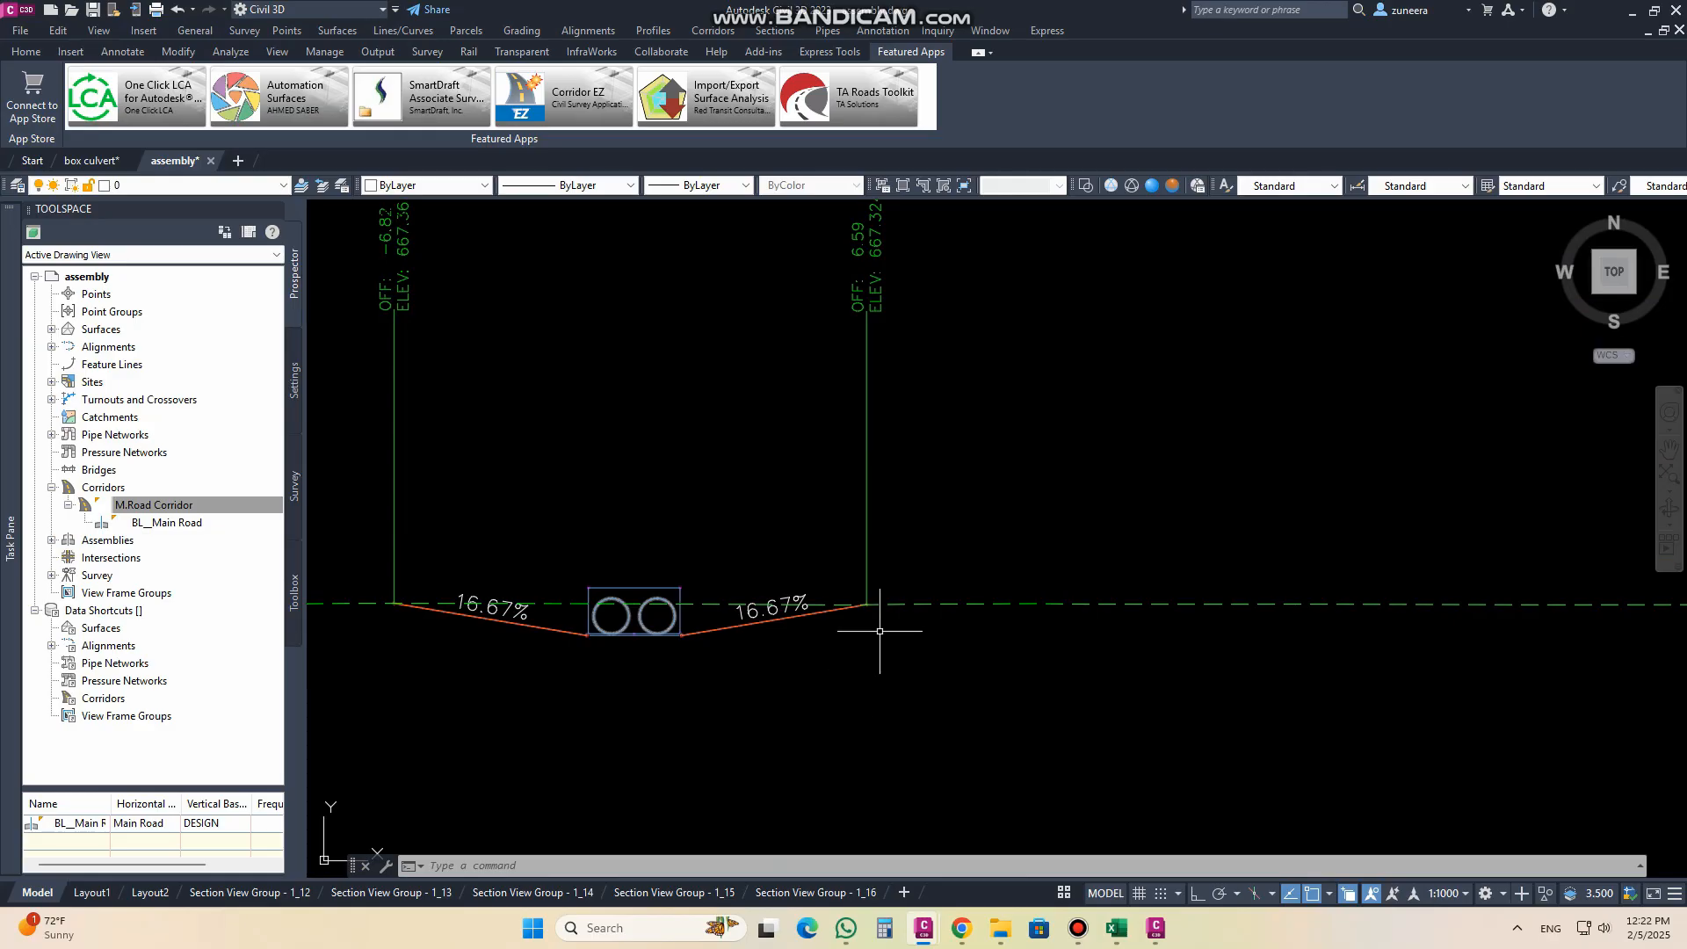
middle_click_drag(852, 571, 1038, 689)
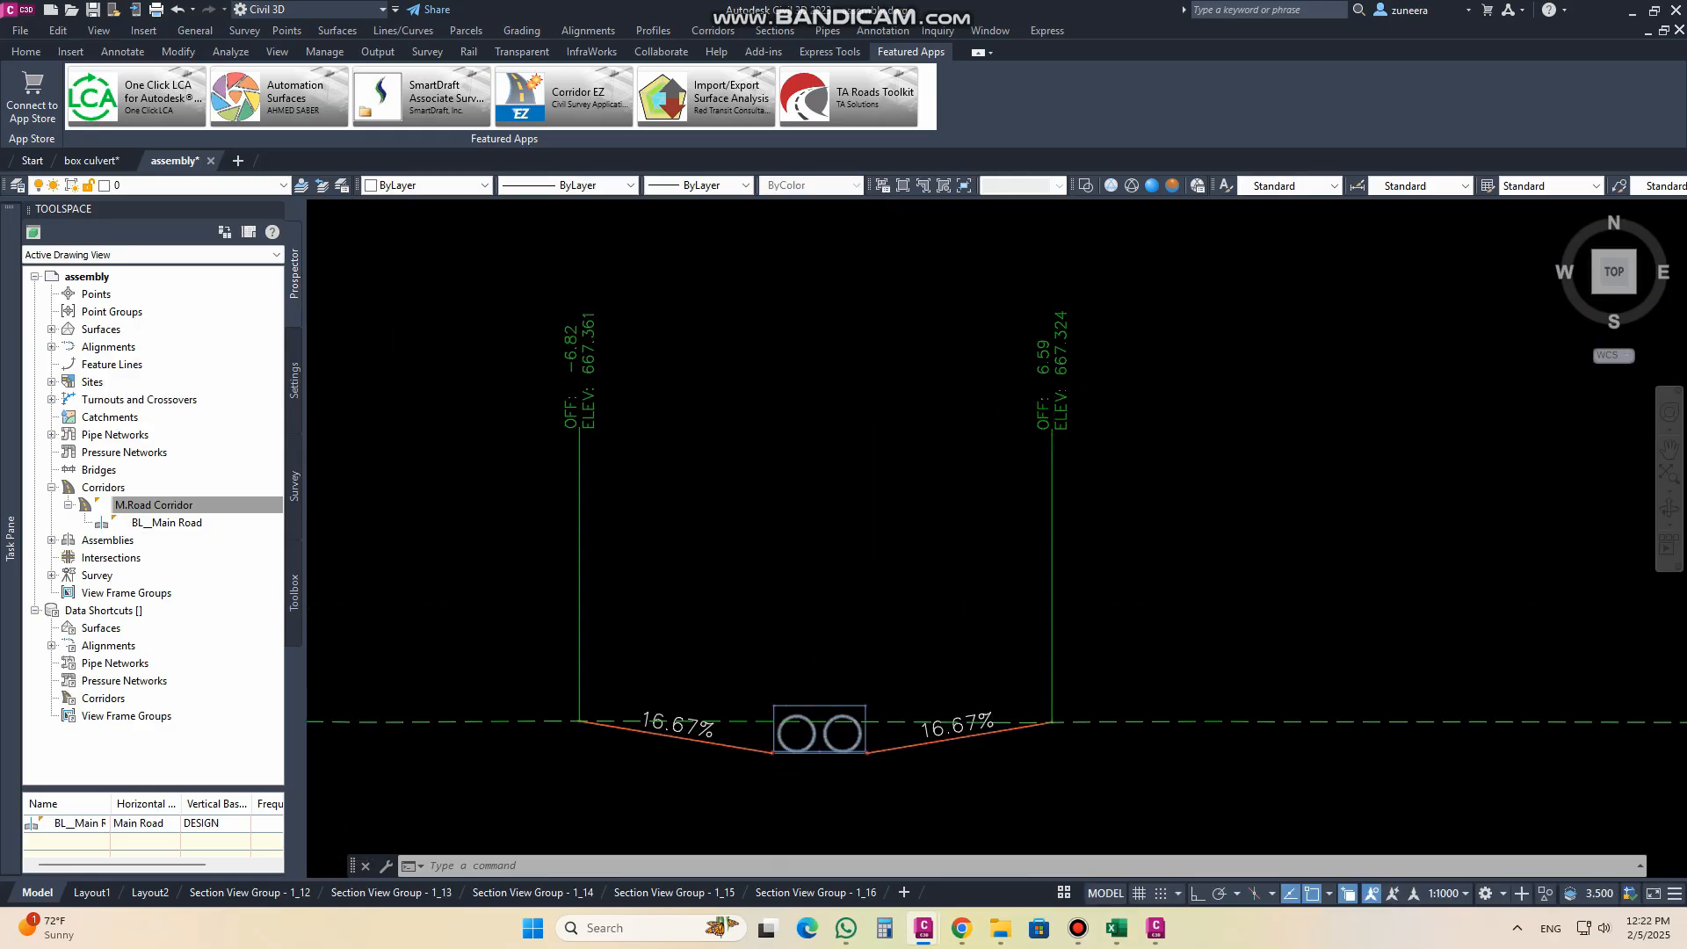
scroll(819, 762, "up", 4)
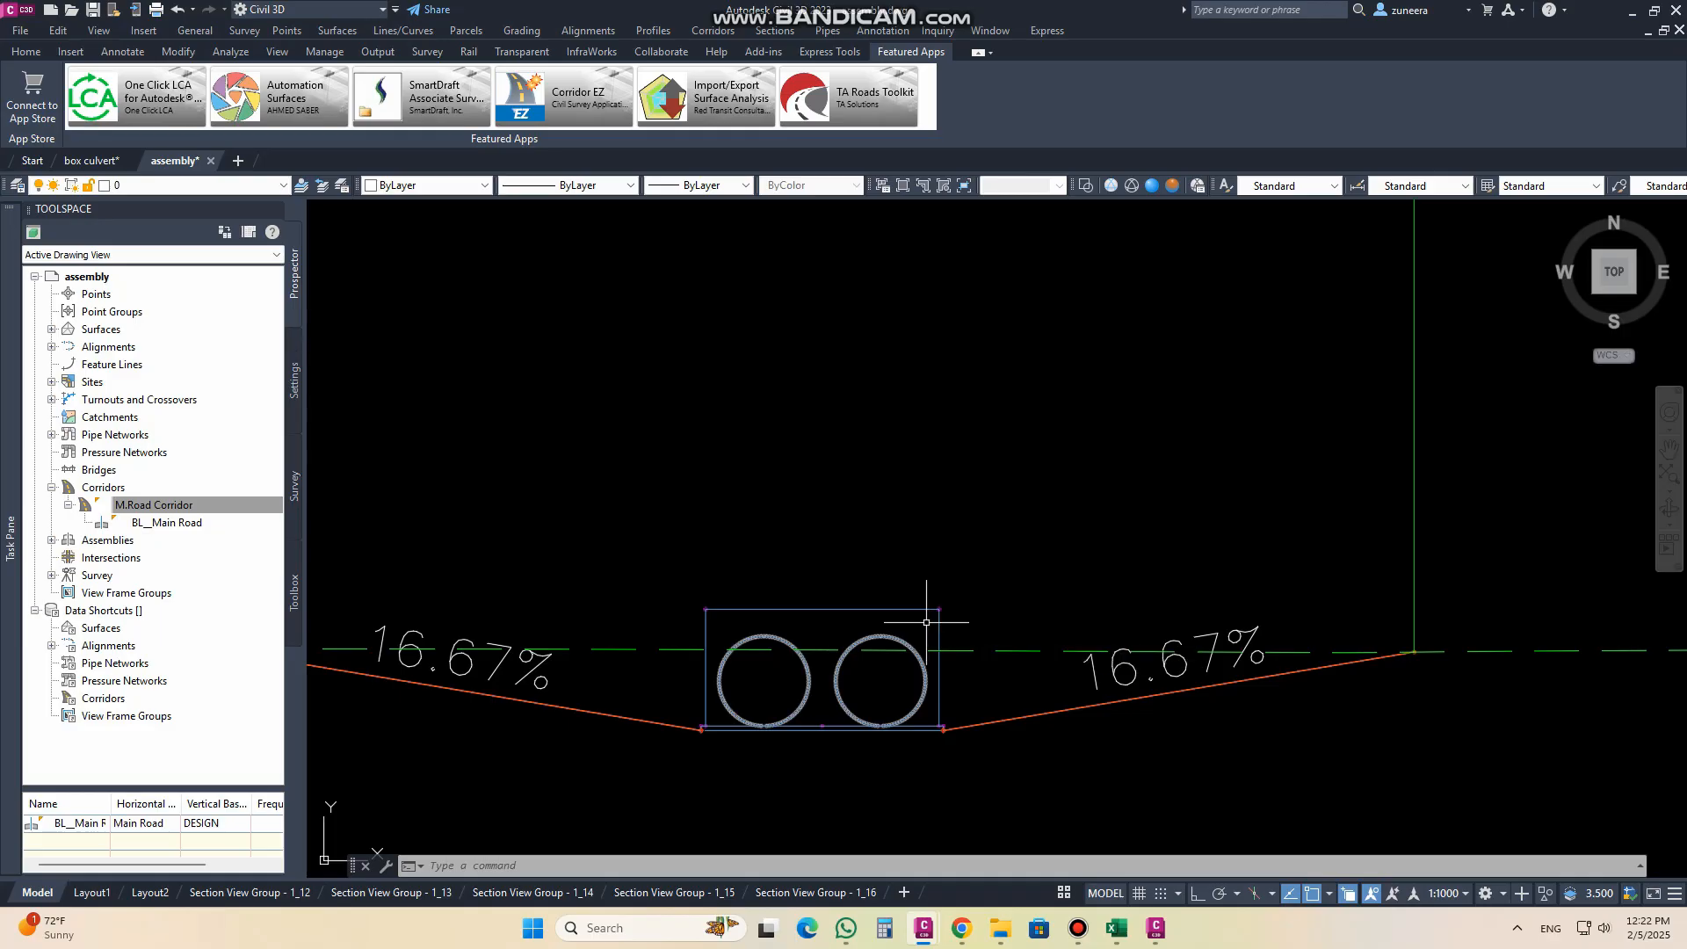
scroll(828, 522, "down", 8)
scroll(828, 519, "down", 8)
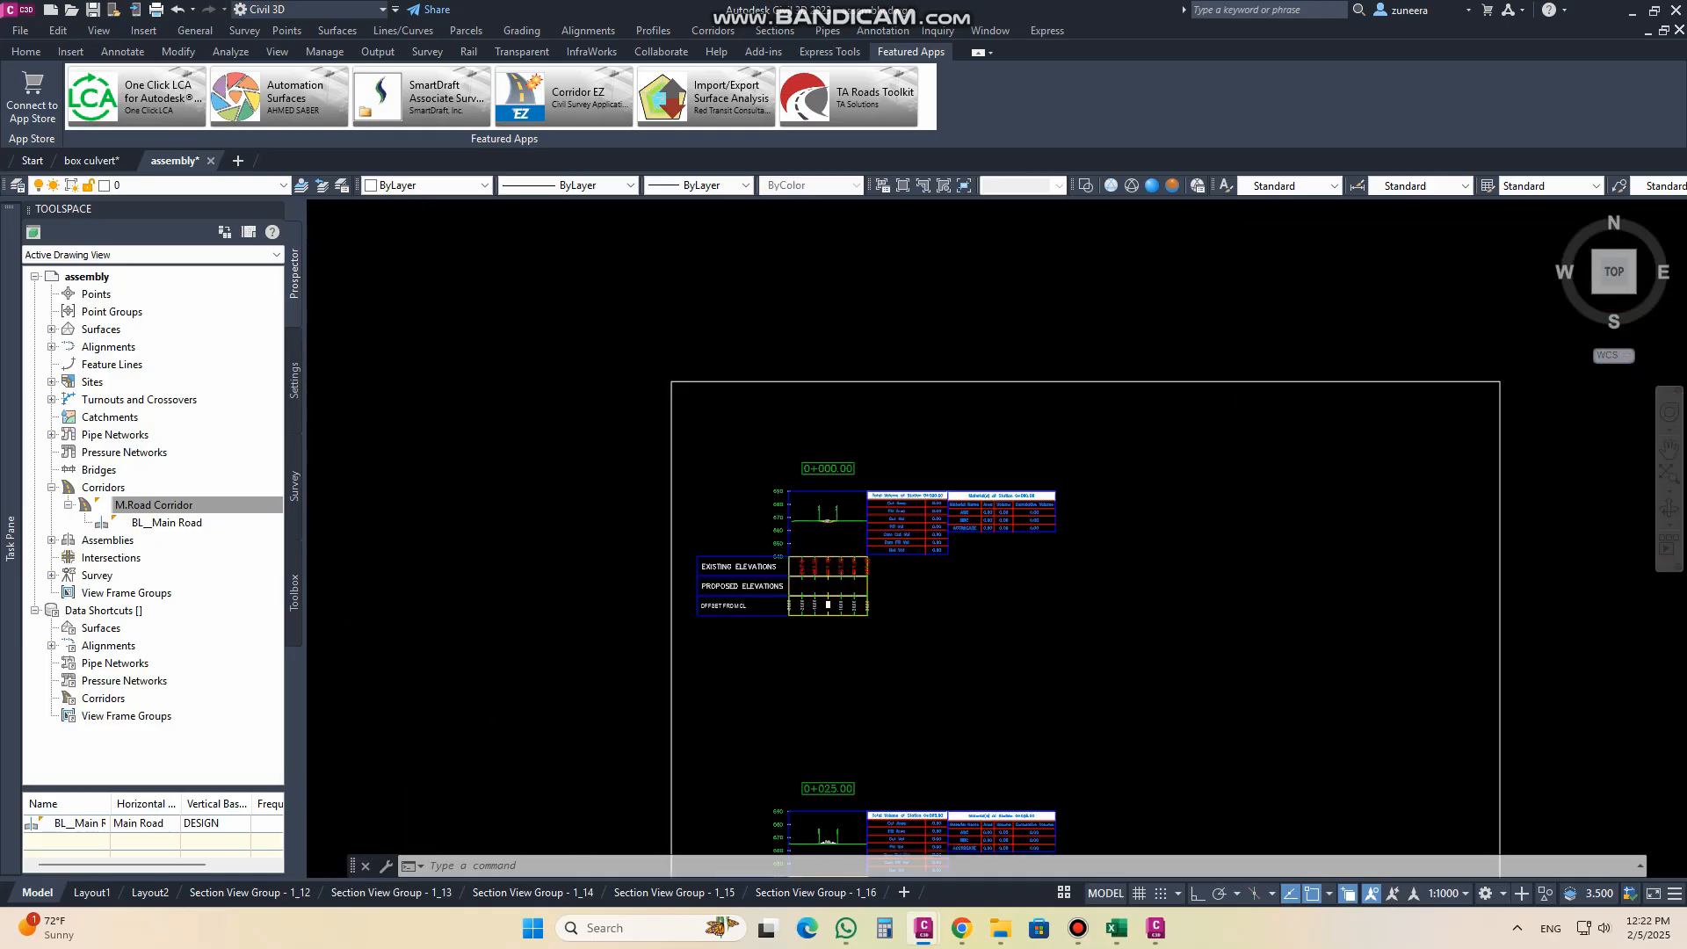
Step: Examine the culvert in the section views at stations 0+025.00 and 0+075.00
scroll(834, 687, "up", 6)
scroll(834, 371, "up", 6)
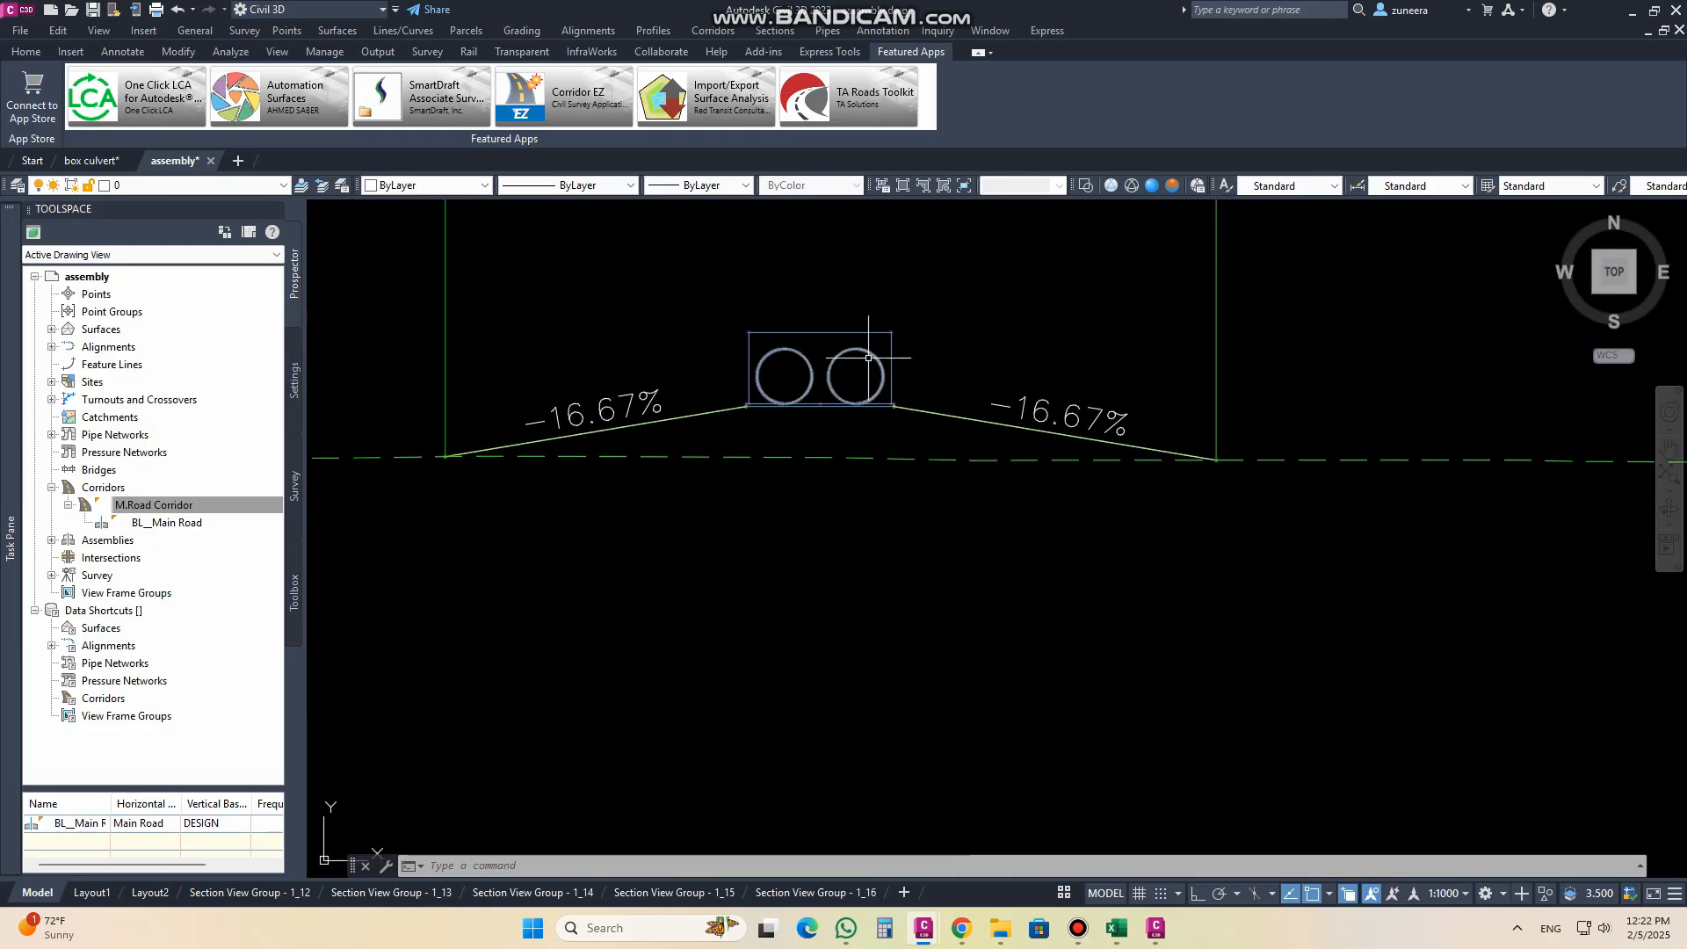
mouse_move(966, 519)
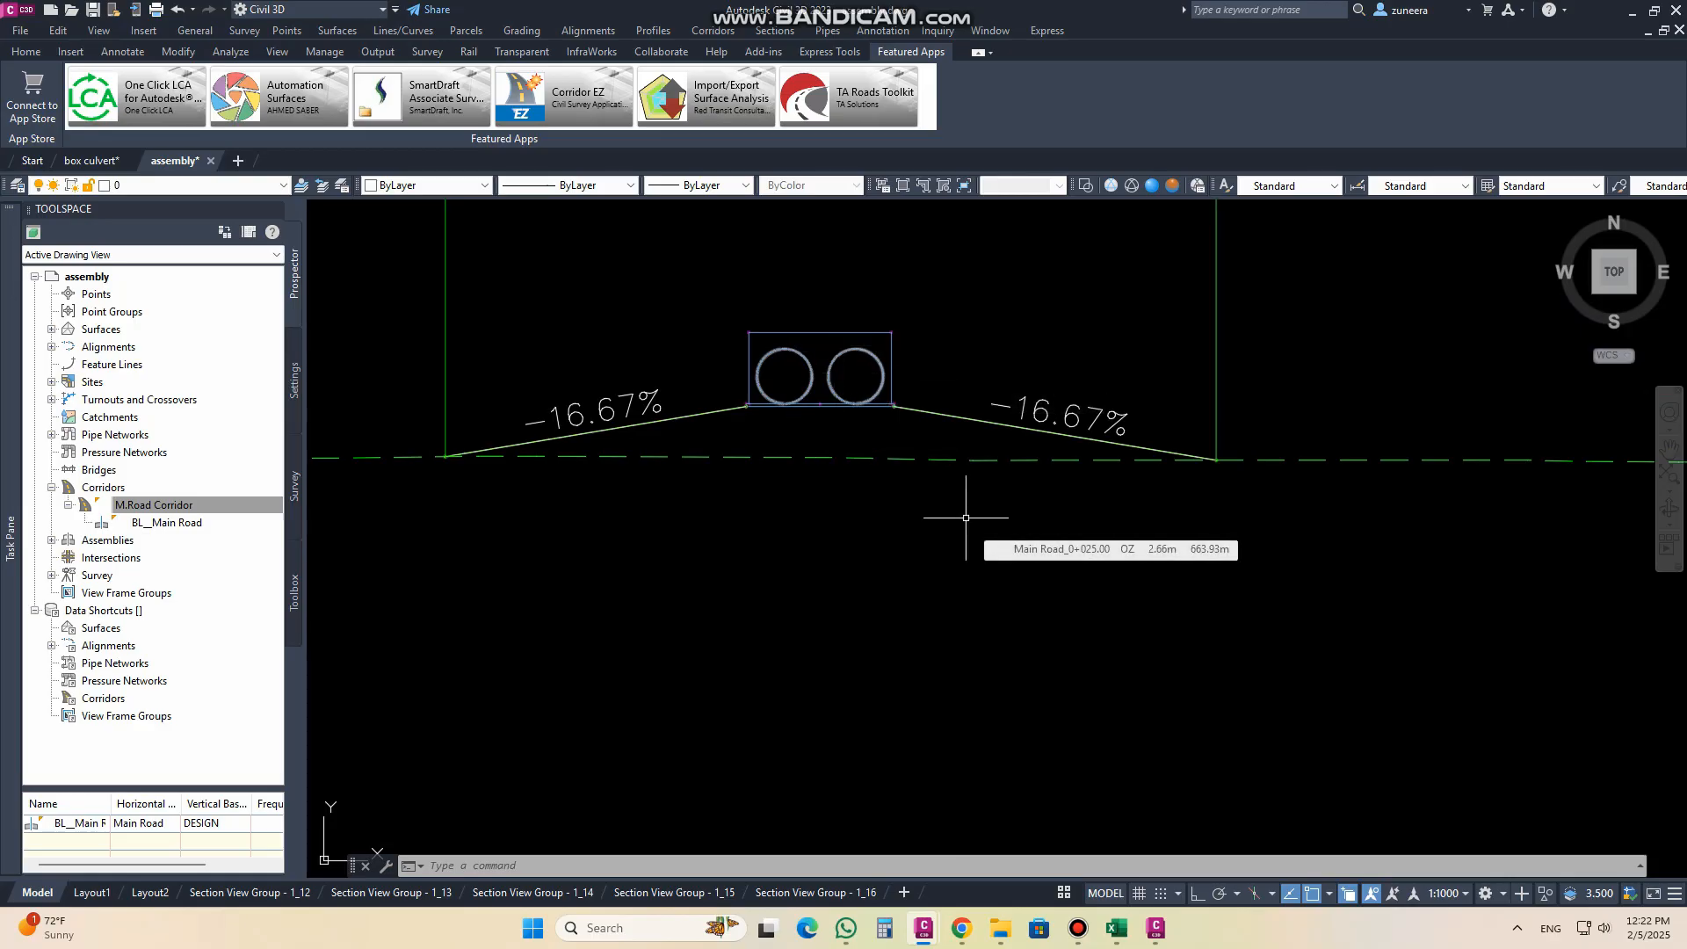
scroll(959, 518, "down", 10)
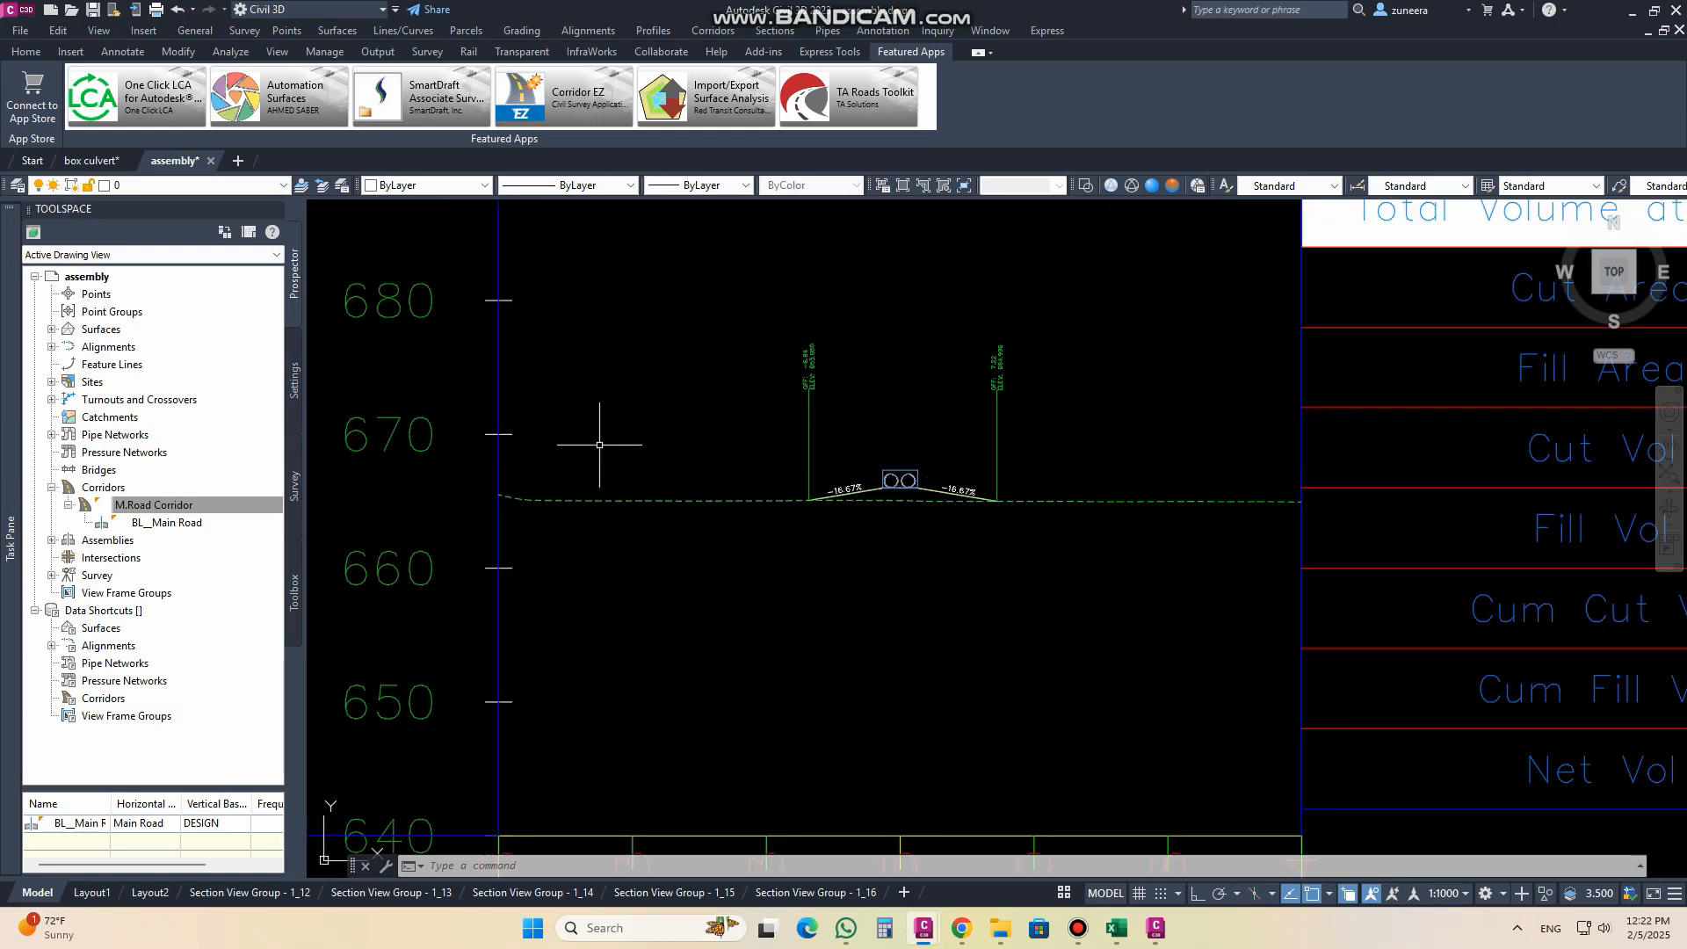
scroll(659, 543, "down", 2)
scroll(822, 546, "up", 10)
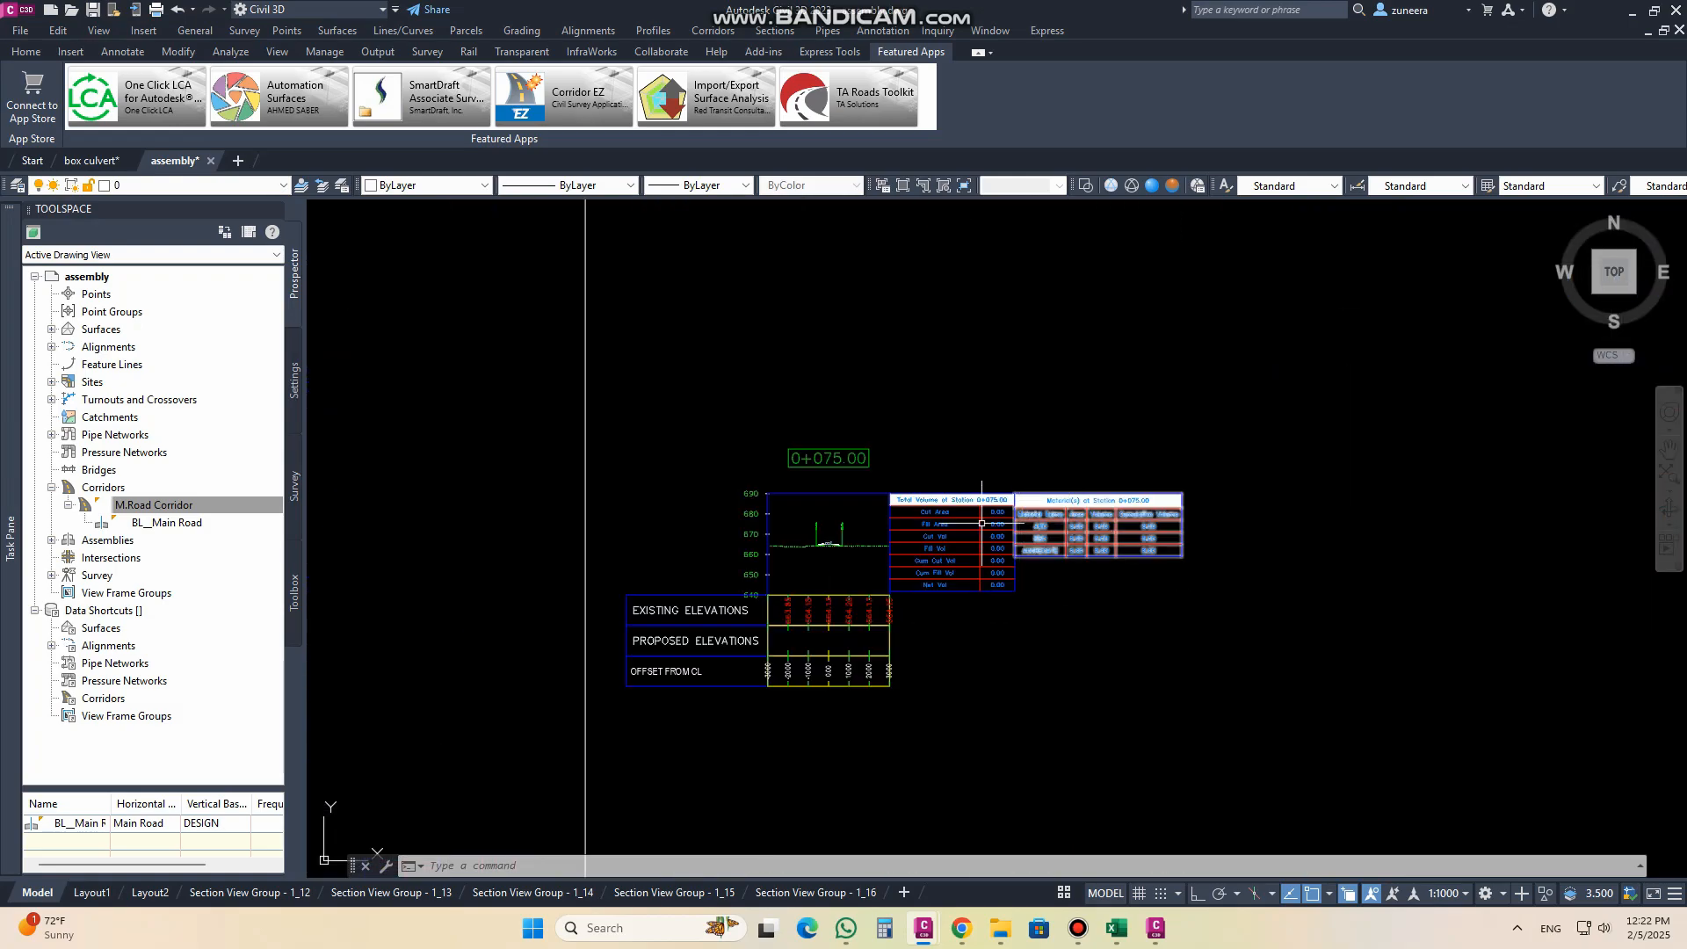
scroll(1142, 545, "down", 8)
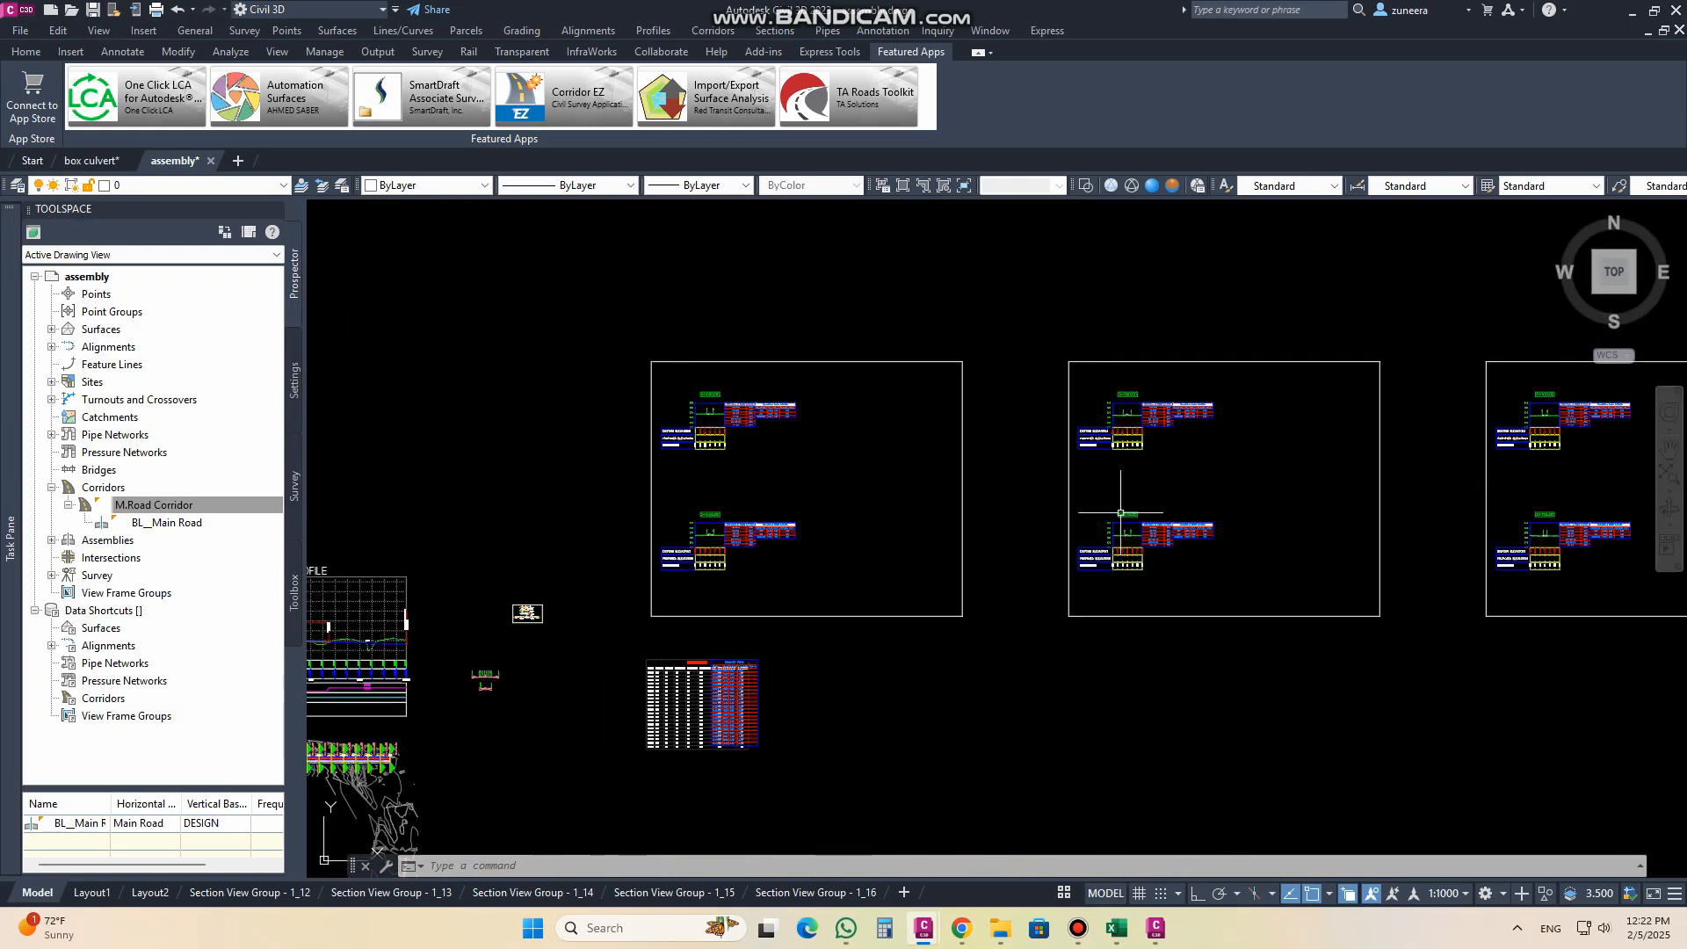
Step: Switch to Subassembly Composer and clear the point selection to view the PIPE CULVERT preview
left_click(1157, 931)
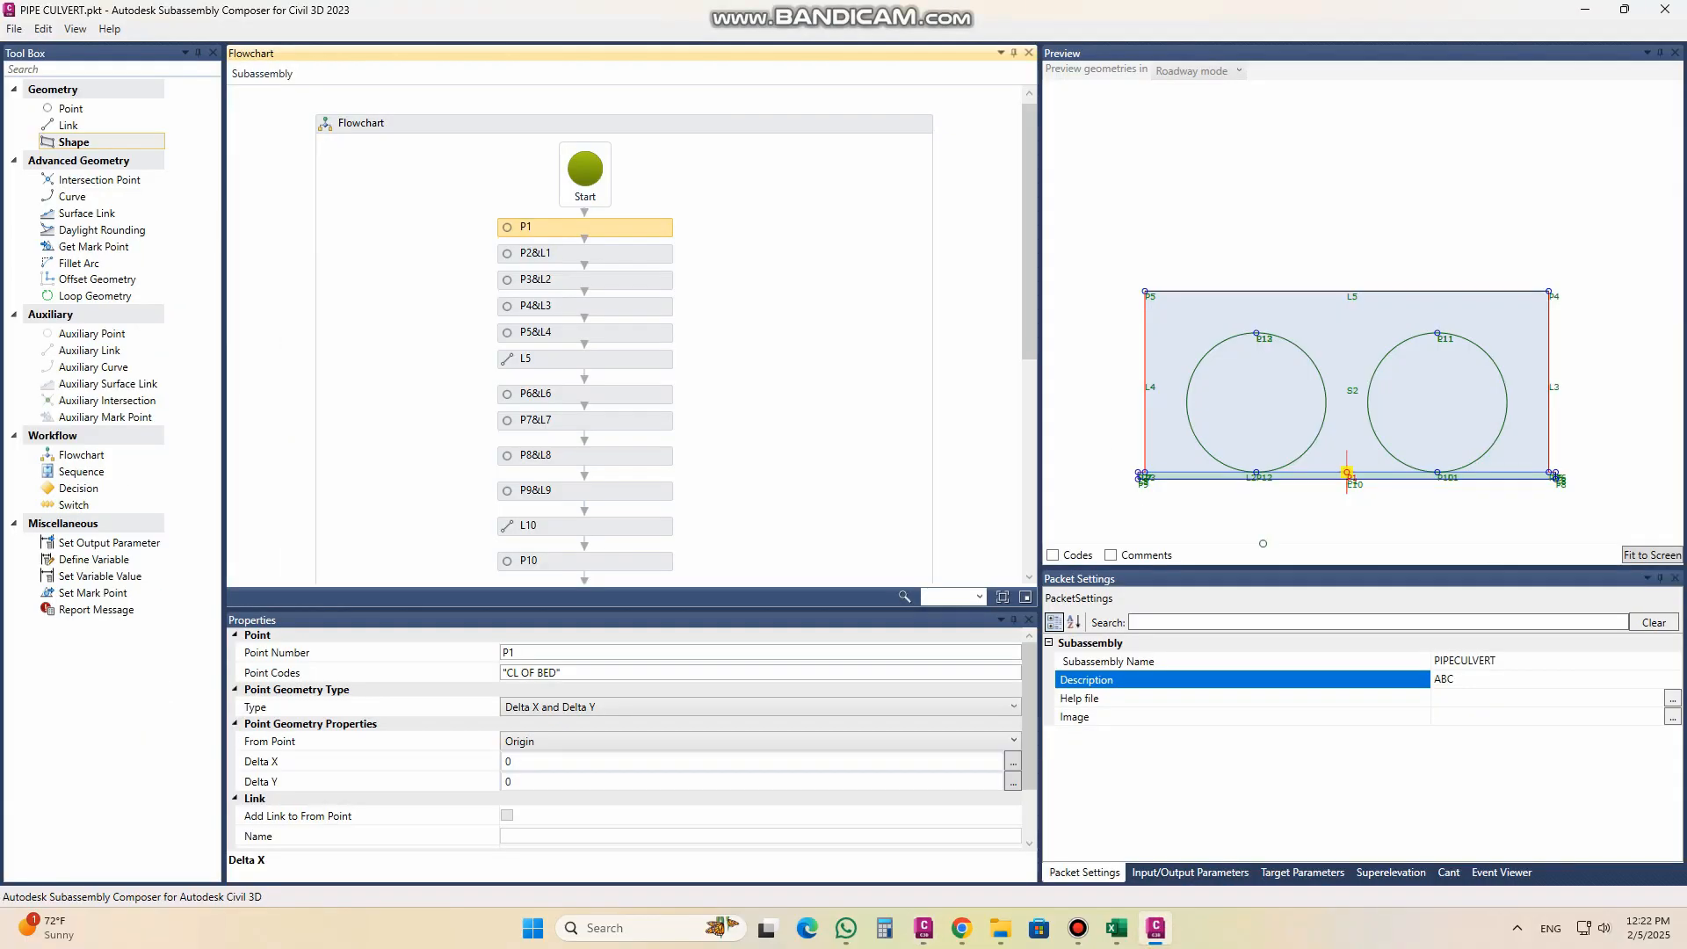
left_click(1263, 249)
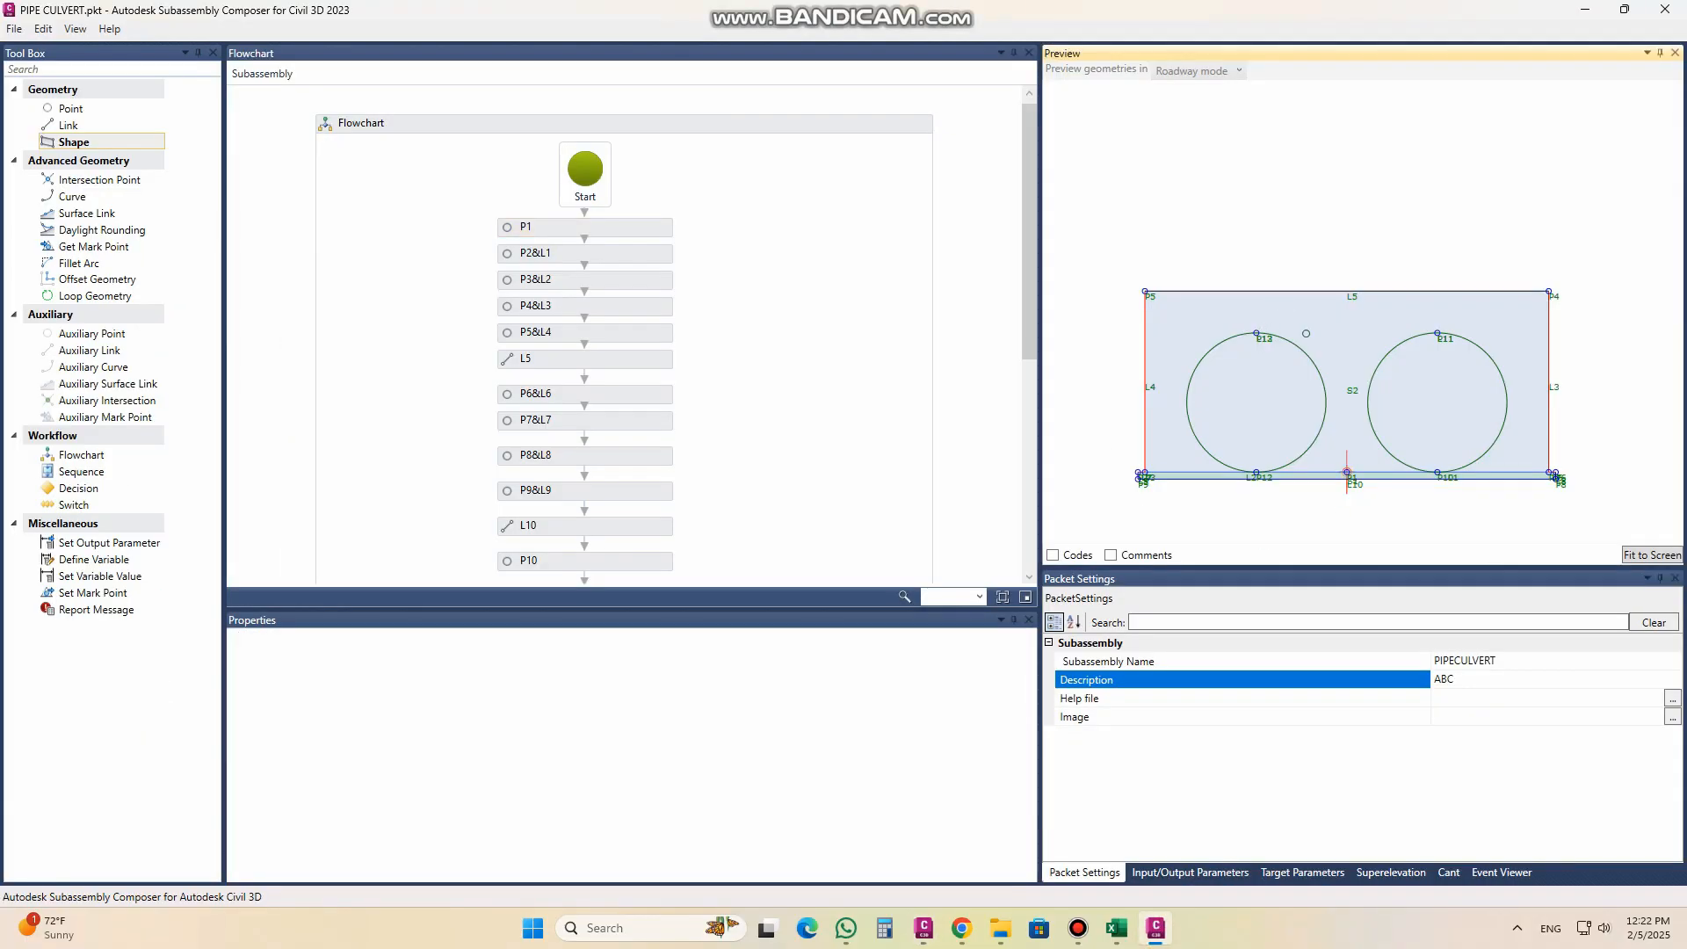